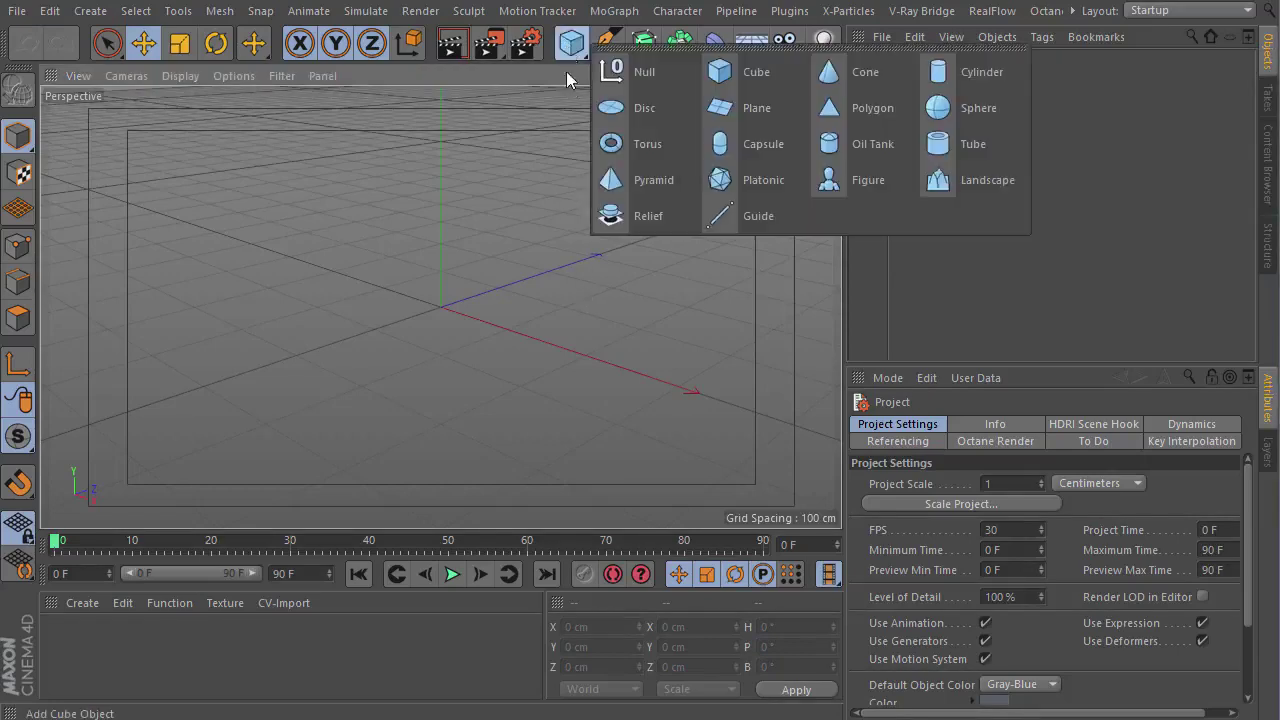
# - Add a Platonic solid and set its Type to Bucky
pyautogui.moveTo(570, 45); pyautogui.dragTo(721, 187)
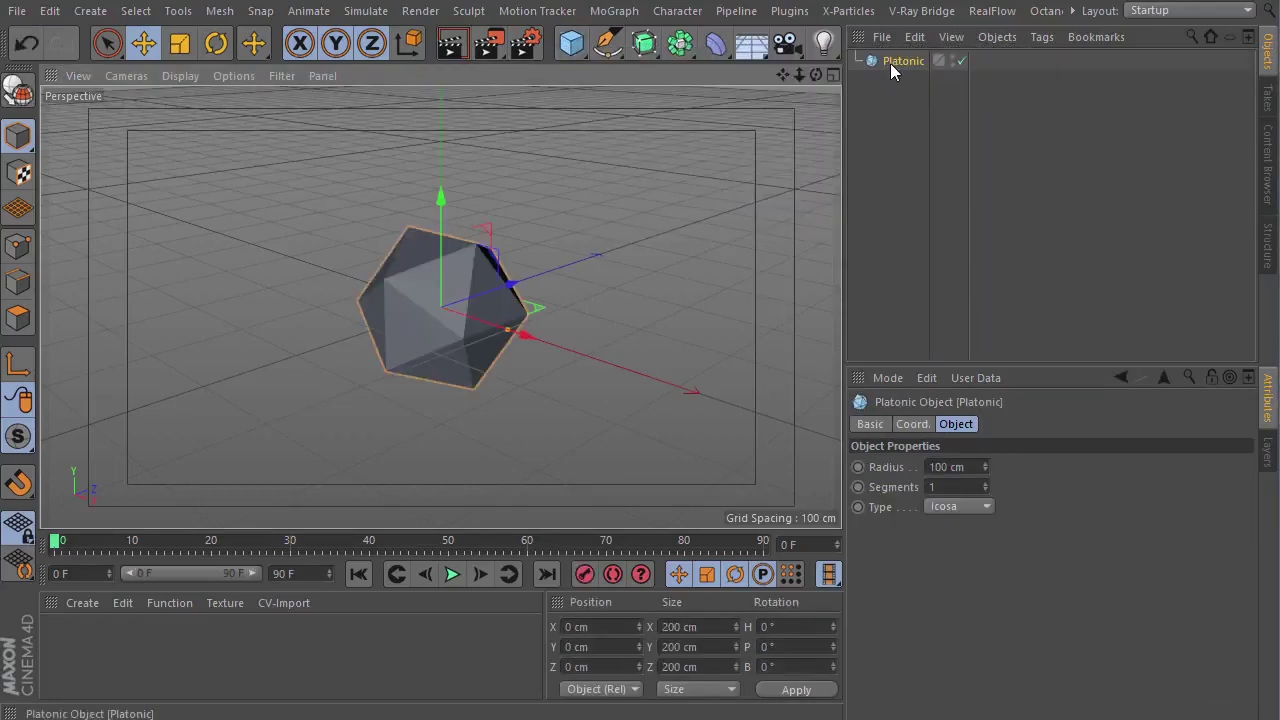
pyautogui.click(957, 506)
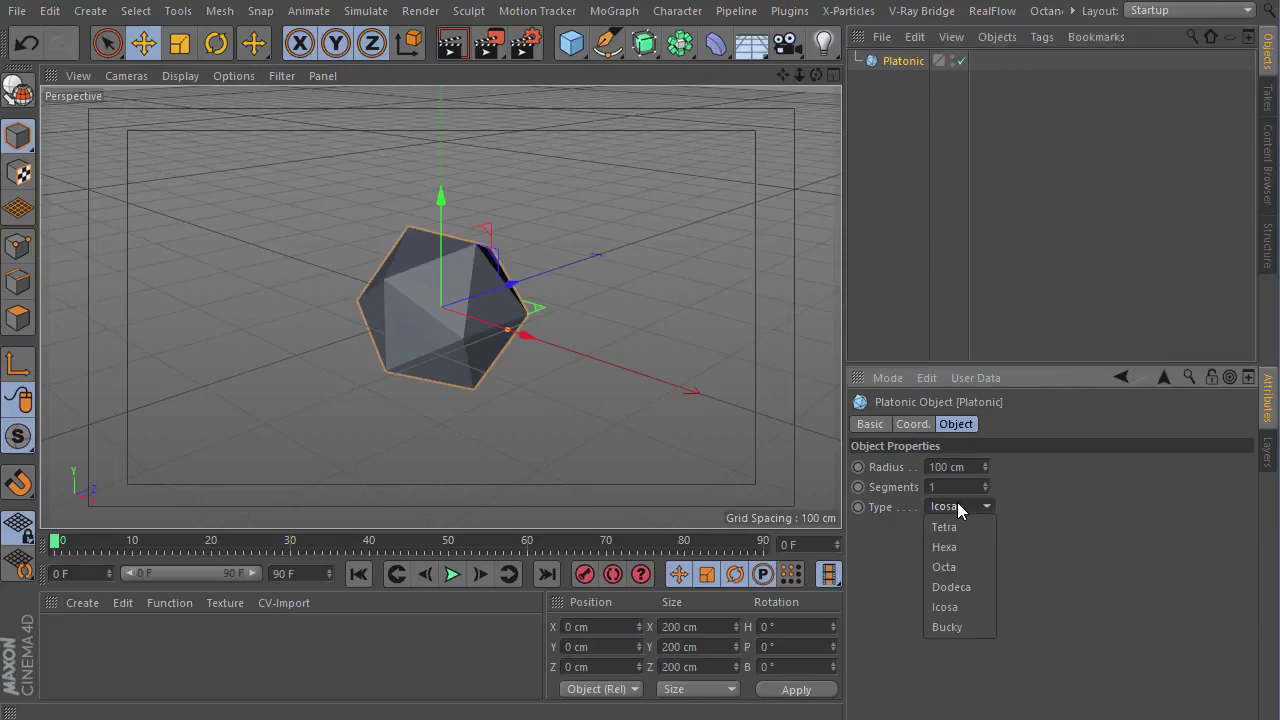
pyautogui.click(947, 626)
pyautogui.keyDown('alt'); pyautogui.moveTo(529, 280); pyautogui.dragTo(320, 263); pyautogui.keyUp('alt')
pyautogui.moveTo(320, 263)
pyautogui.keyDown('alt'); pyautogui.mouseDown(button='right')
pyautogui.moveTo(486, 294)
pyautogui.moveTo(511, 263)
pyautogui.mouseUp(button='right'); pyautogui.keyUp('alt')
pyautogui.moveTo(511, 263)
pyautogui.keyDown('alt'); pyautogui.mouseDown()
pyautogui.moveTo(523, 271)
pyautogui.moveTo(371, 257)
pyautogui.moveTo(577, 232)
pyautogui.mouseUp(); pyautogui.keyUp('alt')
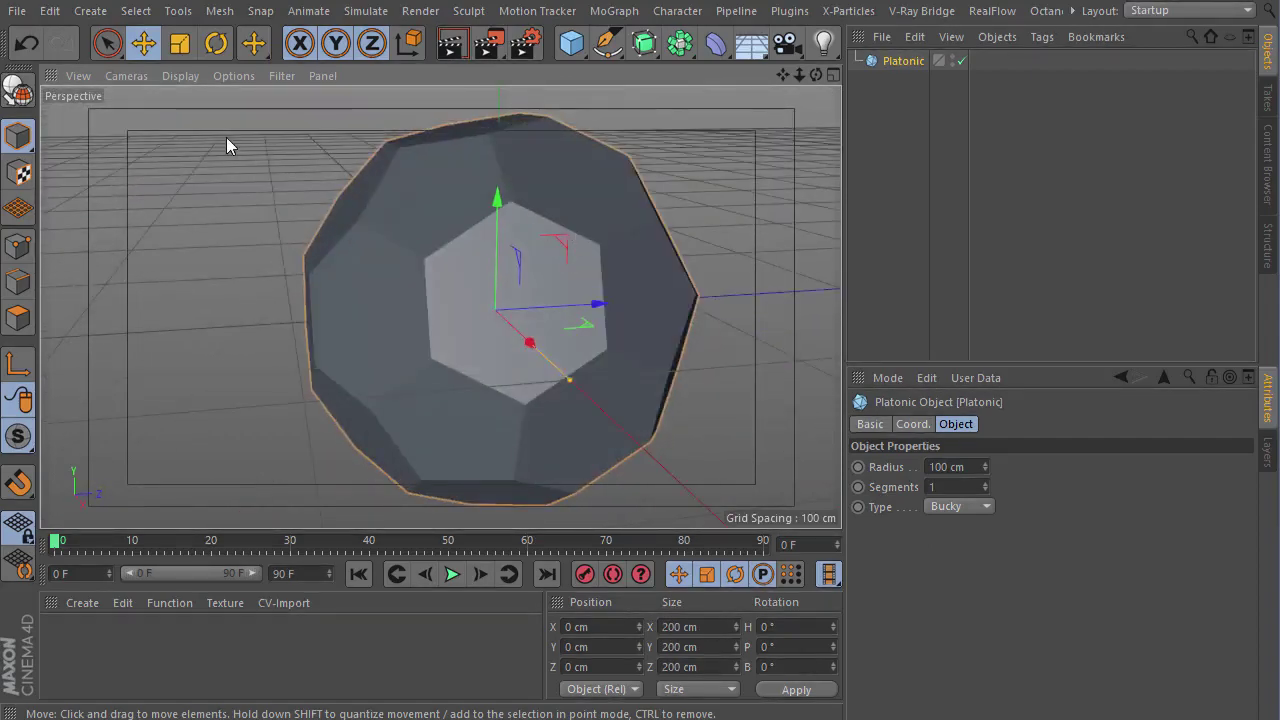
# - Turn on Lines shading to show the ball's wireframe edges
pyautogui.click(181, 77)
pyautogui.click(198, 121)
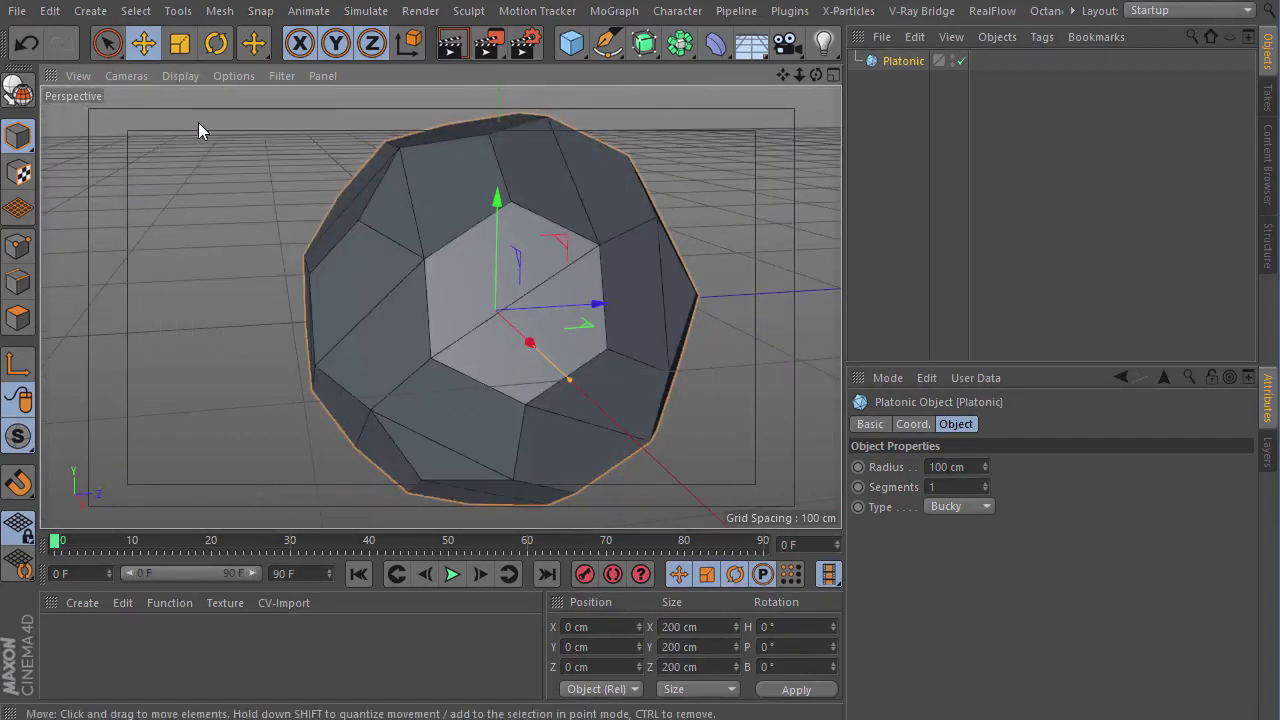
pyautogui.keyDown('alt'); pyautogui.moveTo(542, 291); pyautogui.dragTo(421, 282, button='right'); pyautogui.keyUp('alt')
pyautogui.moveTo(421, 282)
pyautogui.keyDown('alt'); pyautogui.mouseDown()
pyautogui.moveTo(525, 285)
pyautogui.moveTo(185, 203)
pyautogui.mouseUp(); pyautogui.keyUp('alt')
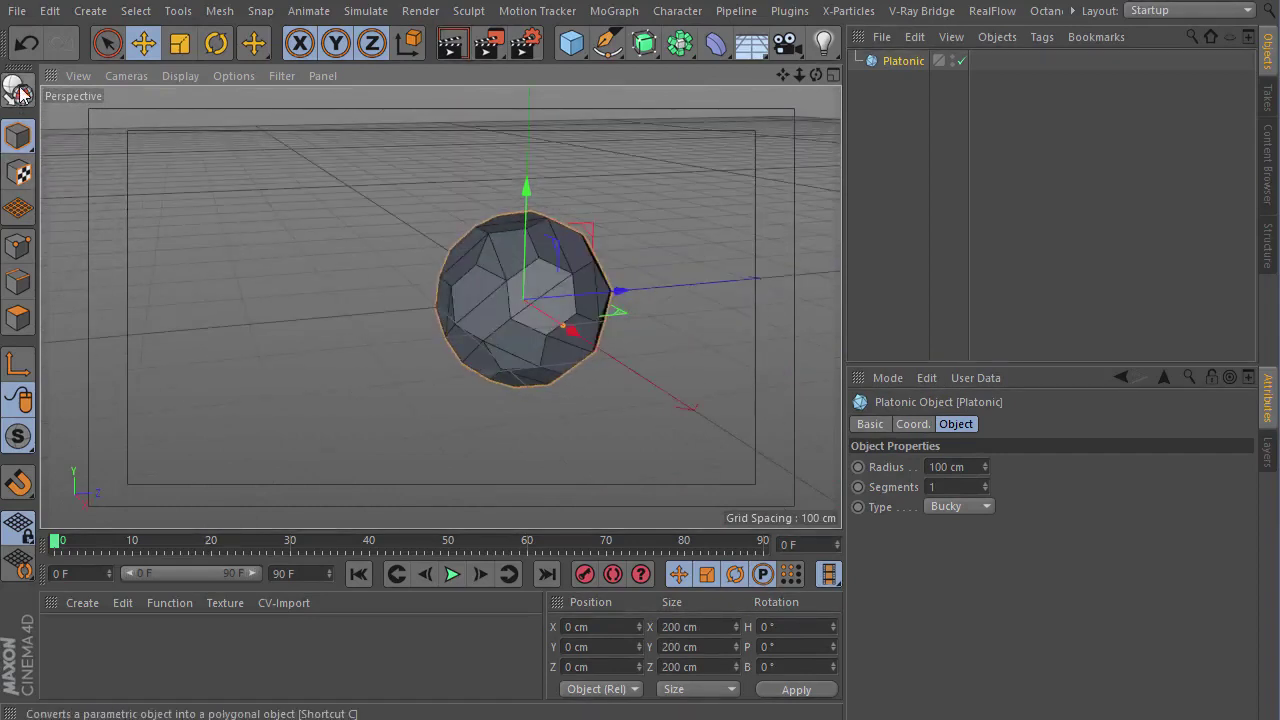
# - Make the Platonic editable and switch to Edges mode
pyautogui.click(18, 90)
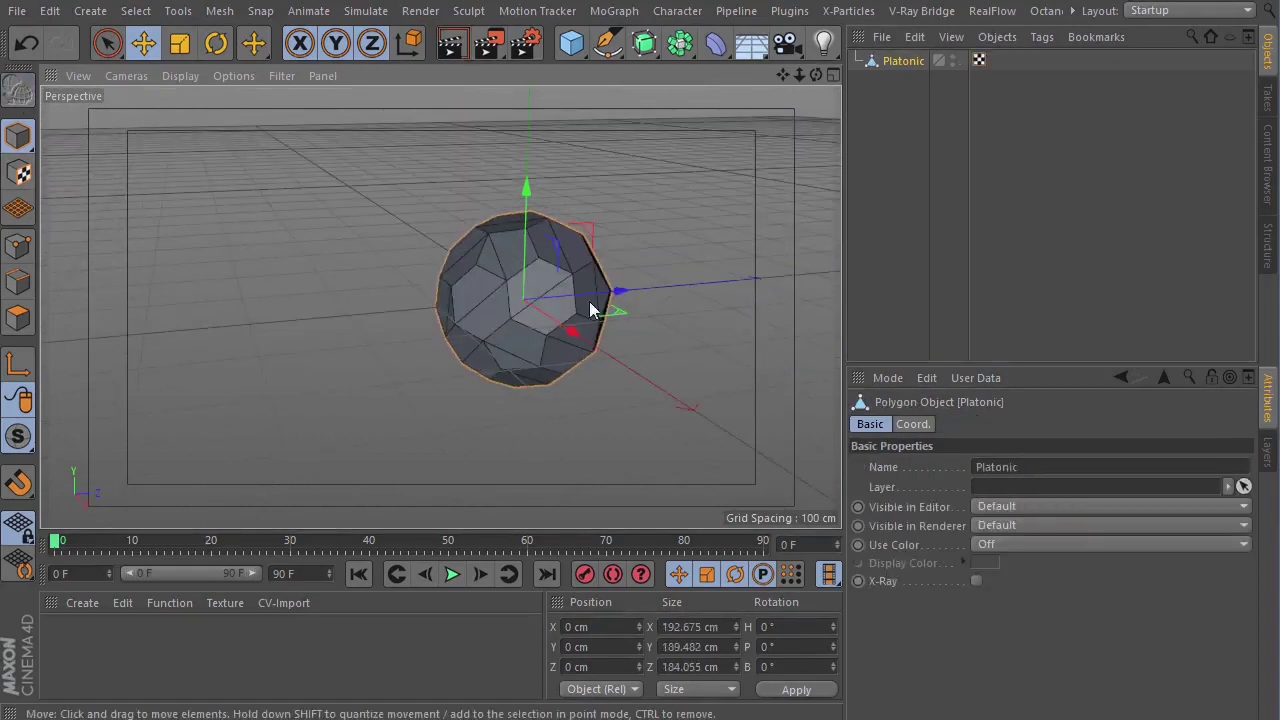
pyautogui.keyDown('alt'); pyautogui.moveTo(444, 272); pyautogui.dragTo(430, 264, button='right'); pyautogui.keyUp('alt')
pyautogui.keyDown('alt'); pyautogui.moveTo(430, 264); pyautogui.dragTo(412, 259); pyautogui.keyUp('alt')
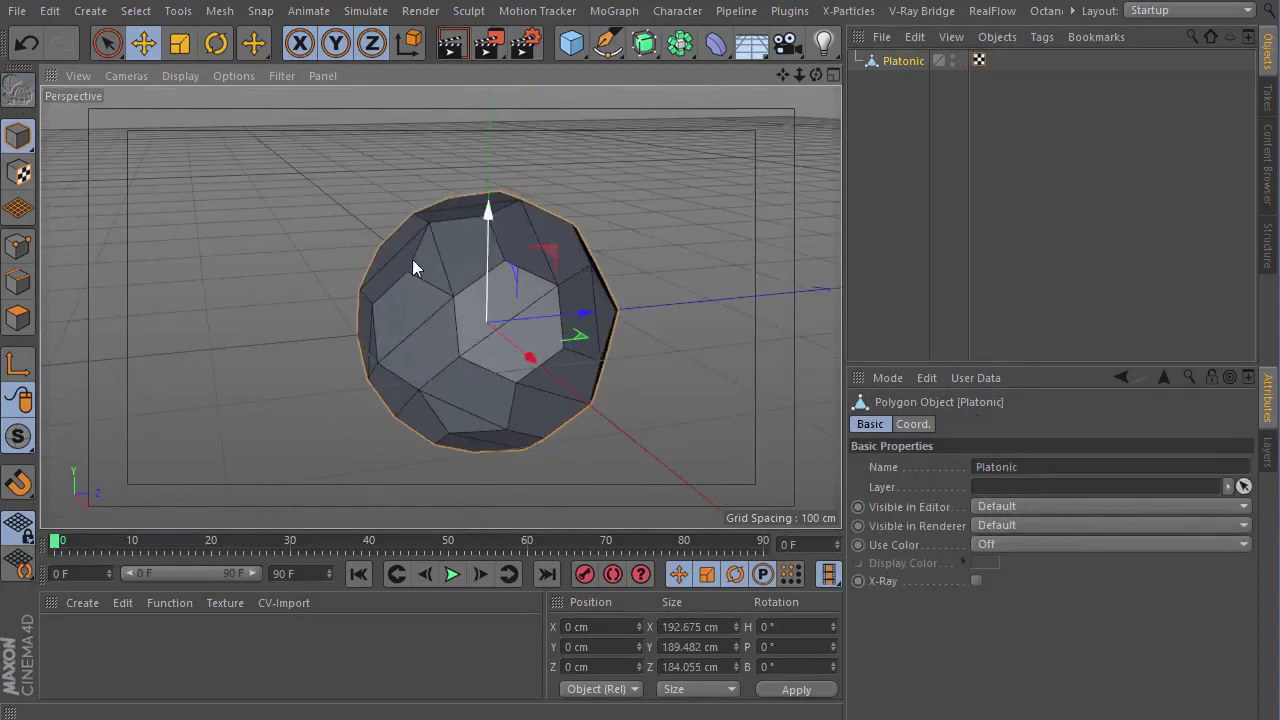
pyautogui.click(20, 283)
# - Run Phong Break Selection with Override Phong Tag at 18.4° and Select All
pyautogui.hotkey('ctrl', 'a')
pyautogui.moveTo(341, 309)
pyautogui.keyDown('alt'); pyautogui.mouseDown()
pyautogui.moveTo(470, 311)
pyautogui.moveTo(141, 152)
pyautogui.mouseUp(); pyautogui.keyUp('alt')
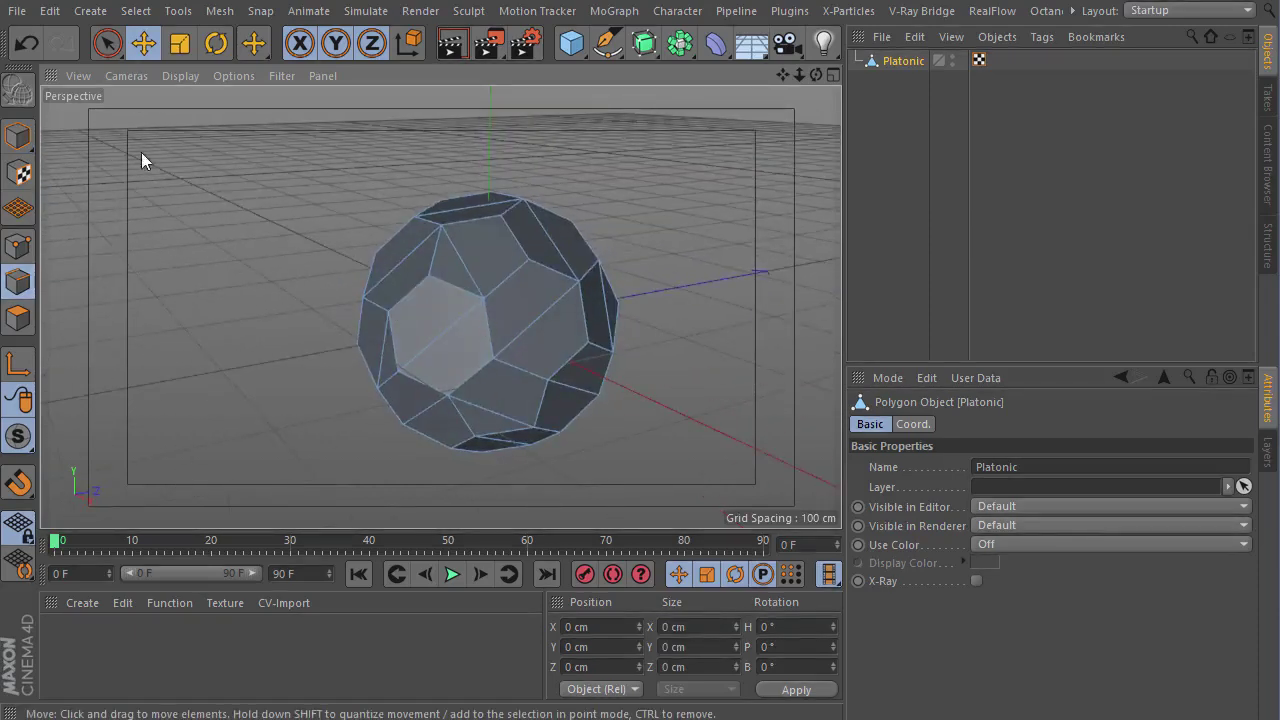
pyautogui.click(135, 11)
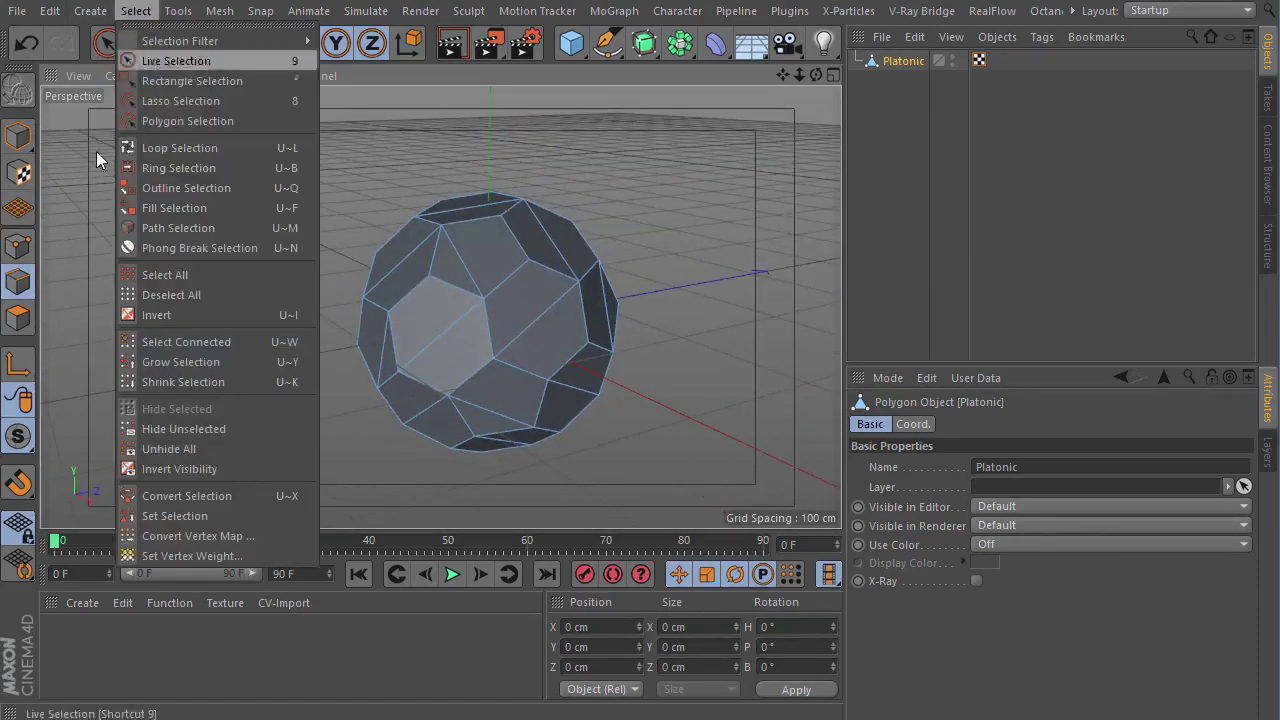
pyautogui.click(217, 247)
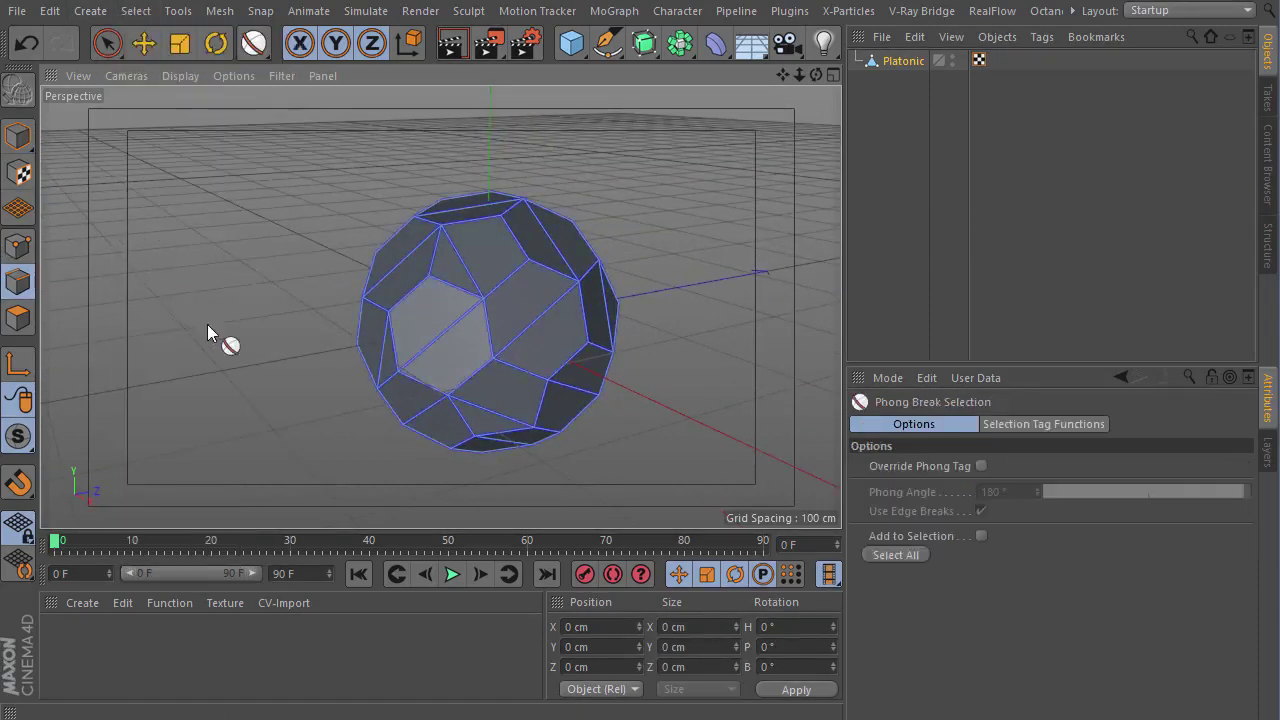
pyautogui.click(982, 465)
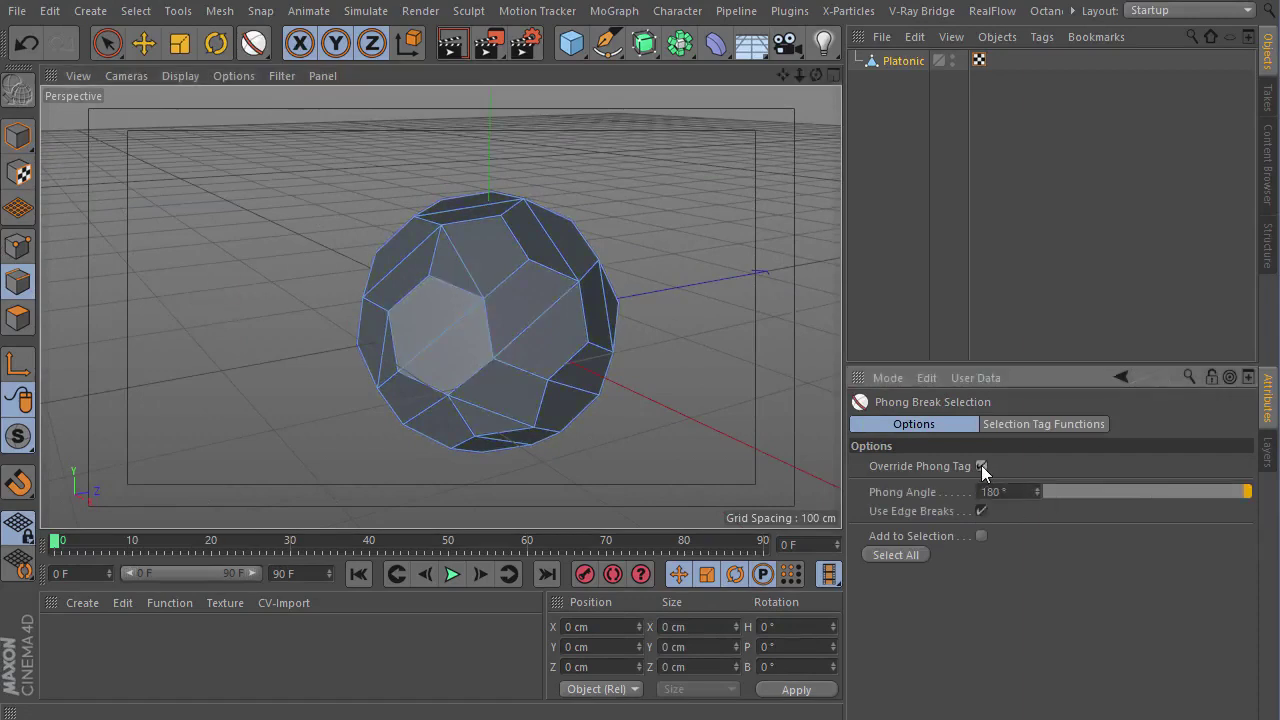
pyautogui.moveTo(1104, 490); pyautogui.dragTo(1065, 491)
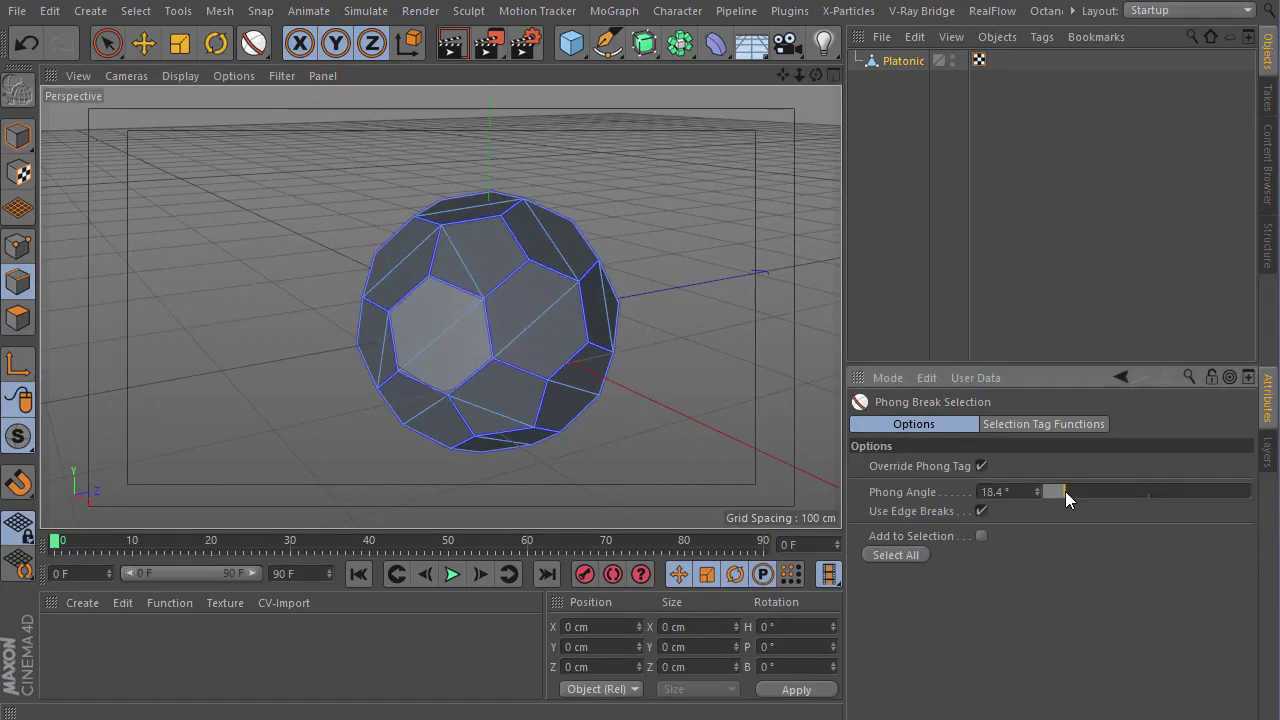
pyautogui.moveTo(415, 281)
pyautogui.keyDown('alt'); pyautogui.mouseDown()
pyautogui.moveTo(555, 328)
pyautogui.moveTo(668, 332)
pyautogui.mouseUp(); pyautogui.keyUp('alt')
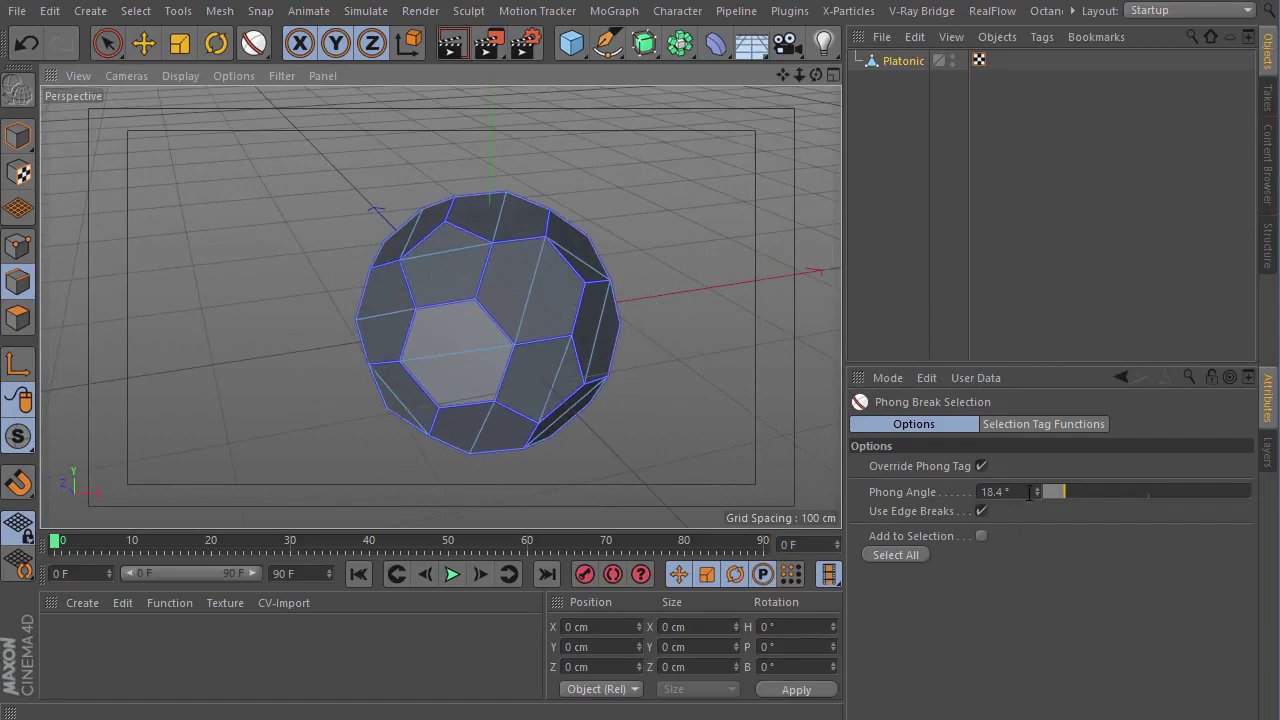
pyautogui.click(913, 558)
pyautogui.keyDown('alt'); pyautogui.moveTo(387, 315); pyautogui.dragTo(743, 324); pyautogui.keyUp('alt')
# - Invert the edge selection
pyautogui.click(130, 12)
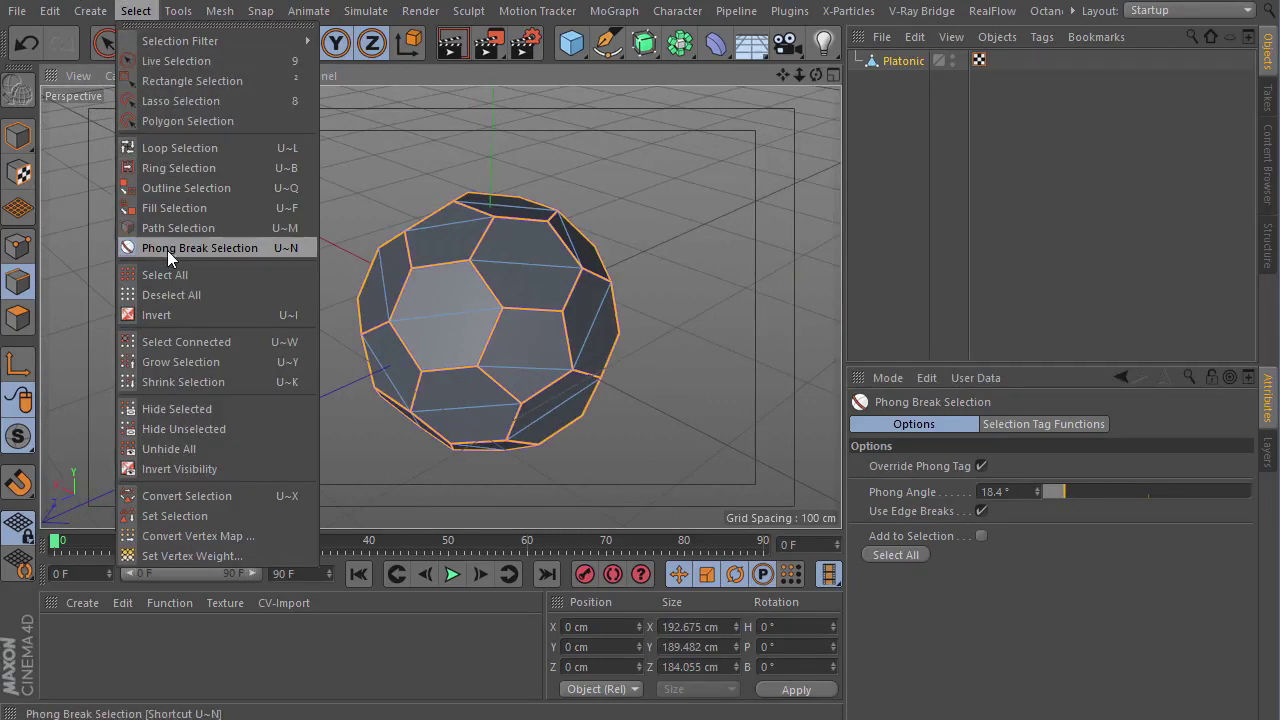
pyautogui.click(186, 314)
pyautogui.keyDown('alt'); pyautogui.moveTo(174, 292); pyautogui.dragTo(433, 285); pyautogui.keyUp('alt')
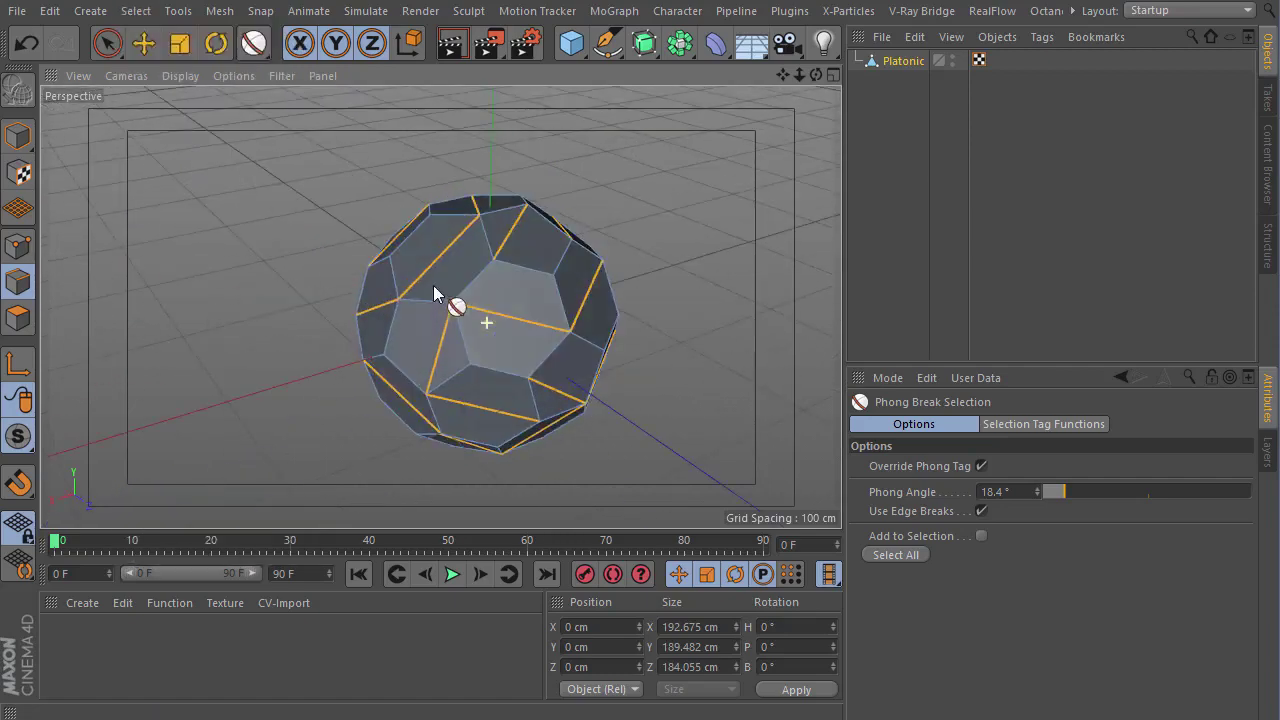
# - Dissolve the selected inner edges from the viewport context menu
pyautogui.rightClick(453, 159)
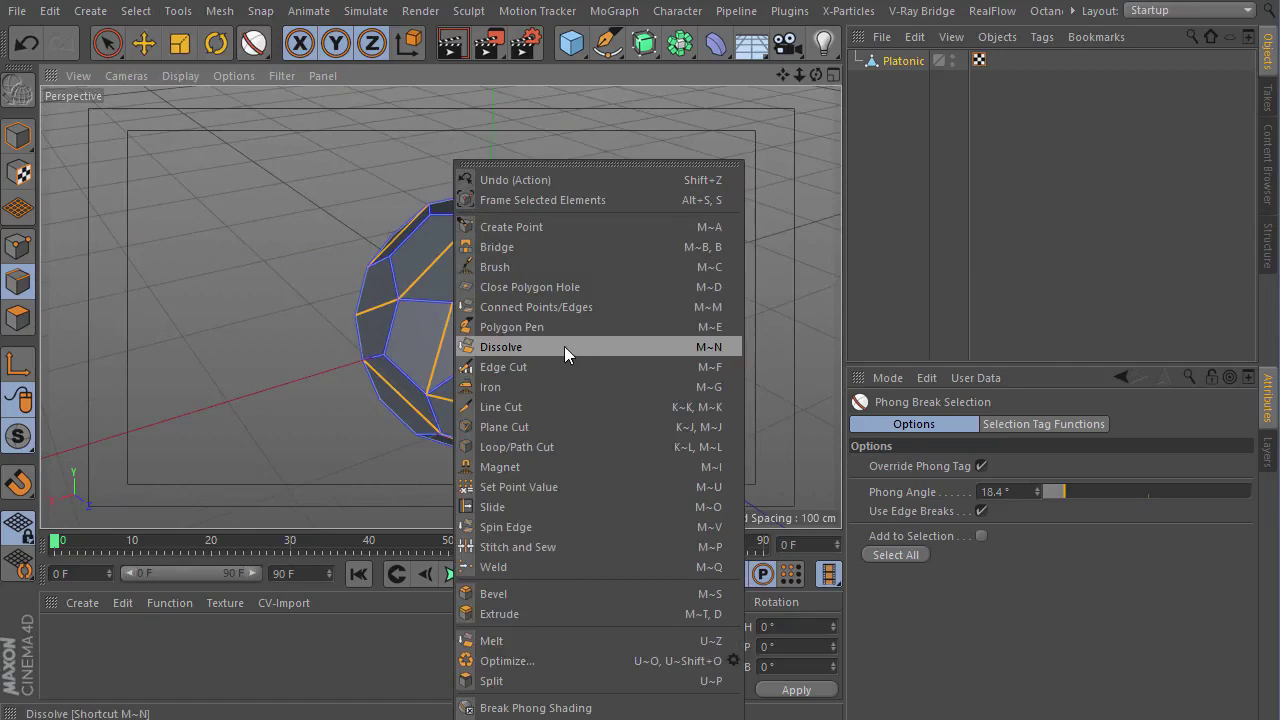
pyautogui.click(564, 346)
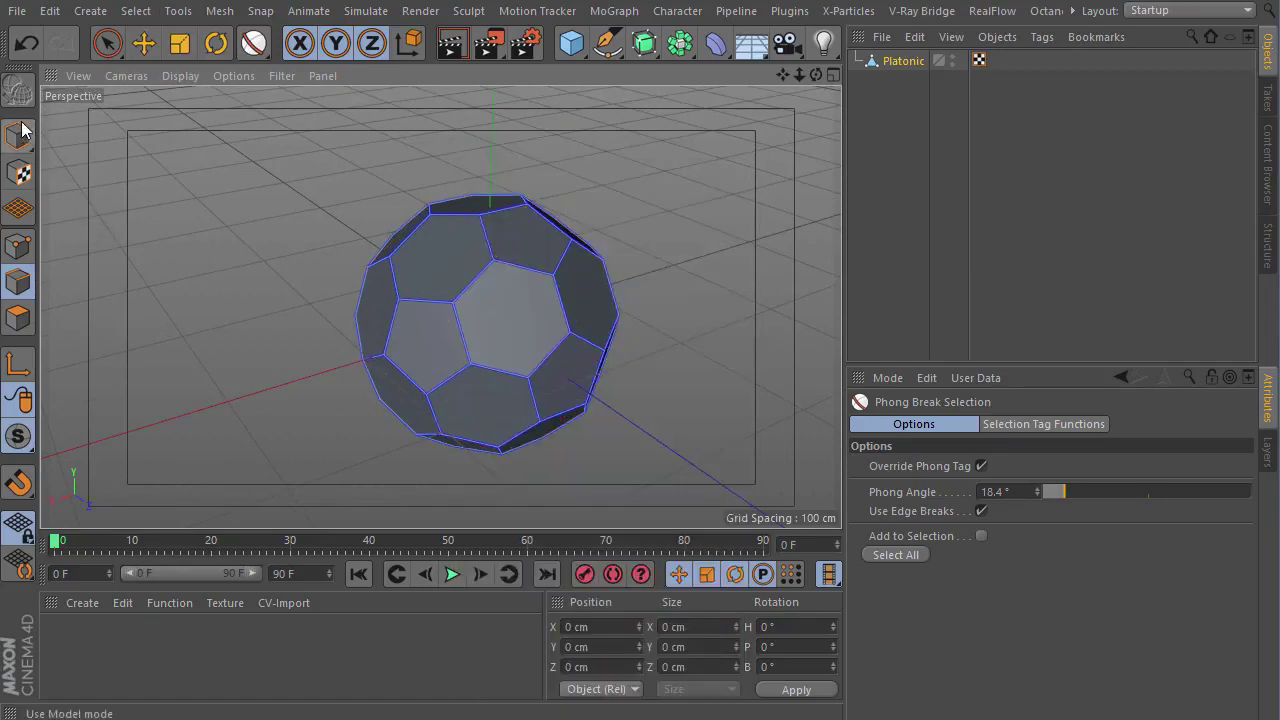
pyautogui.moveTo(263, 237)
pyautogui.keyDown('alt'); pyautogui.mouseDown()
pyautogui.moveTo(420, 200)
pyautogui.moveTo(238, 208)
pyautogui.mouseUp(); pyautogui.keyUp('alt')
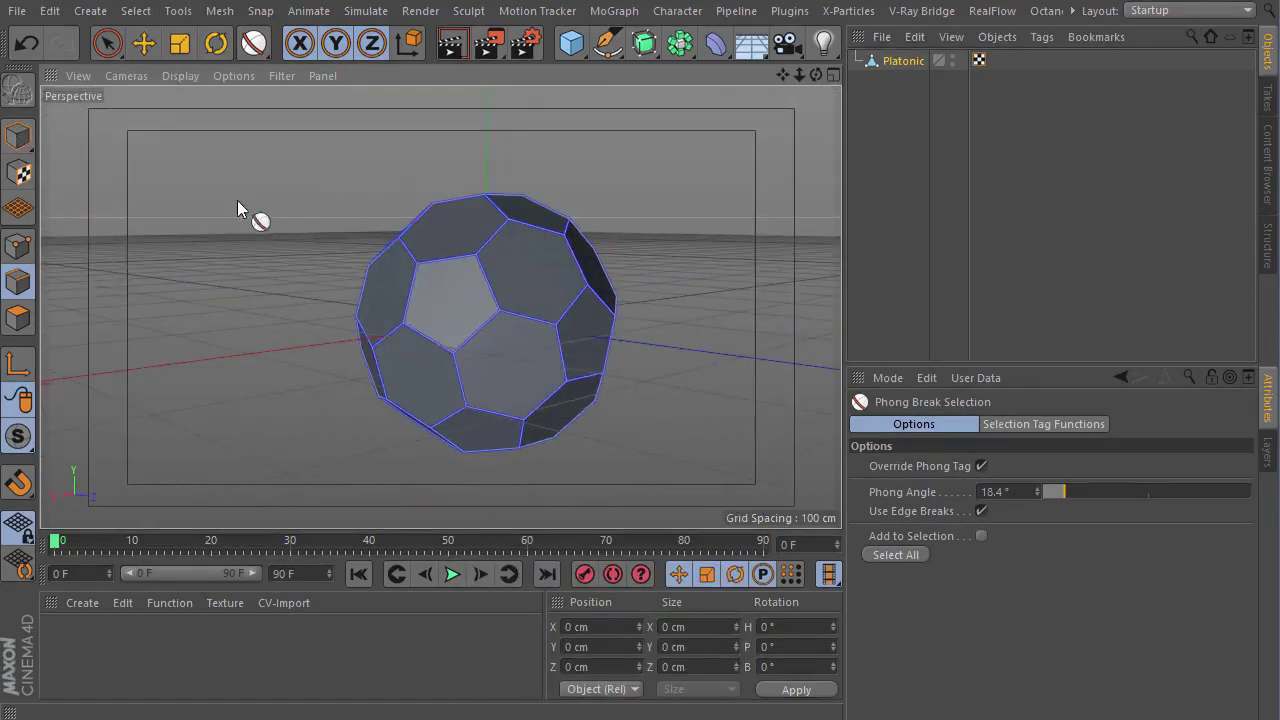
# - In Polygons mode, rectangle-select all of the ball's polygons
pyautogui.click(18, 318)
pyautogui.keyDown('alt'); pyautogui.moveTo(320, 251); pyautogui.dragTo(386, 257); pyautogui.keyUp('alt')
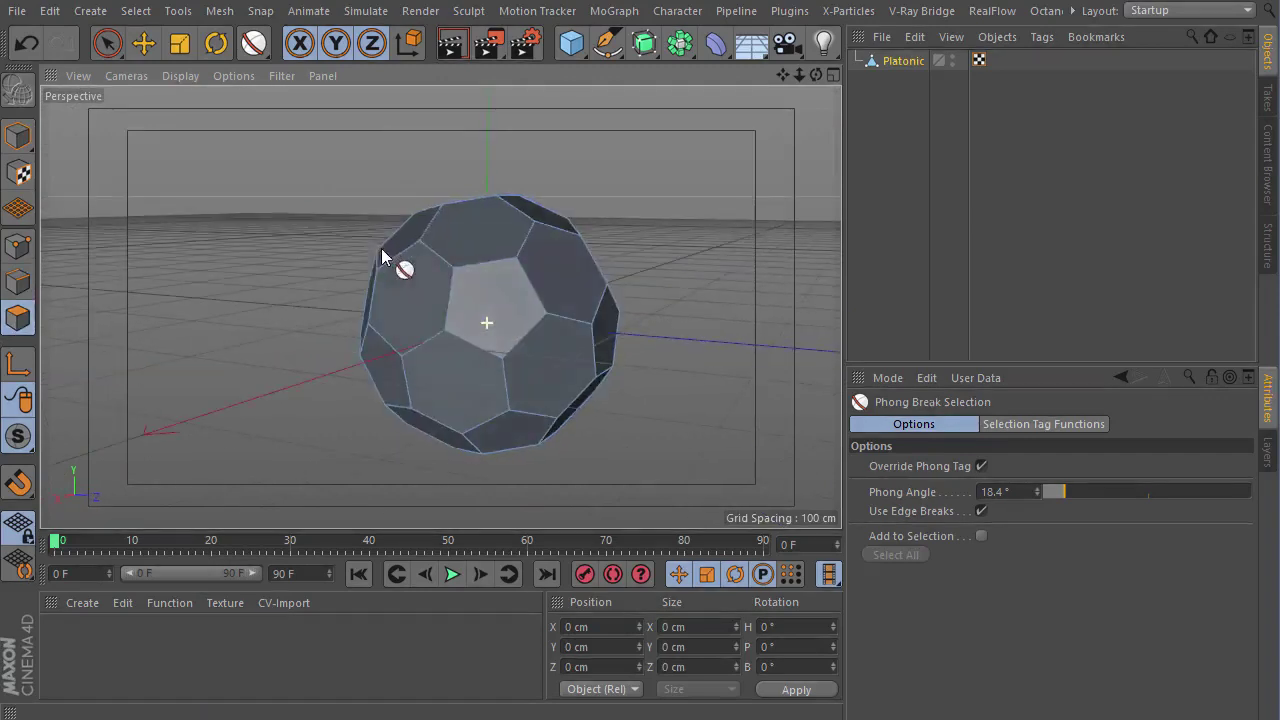
pyautogui.click(143, 43)
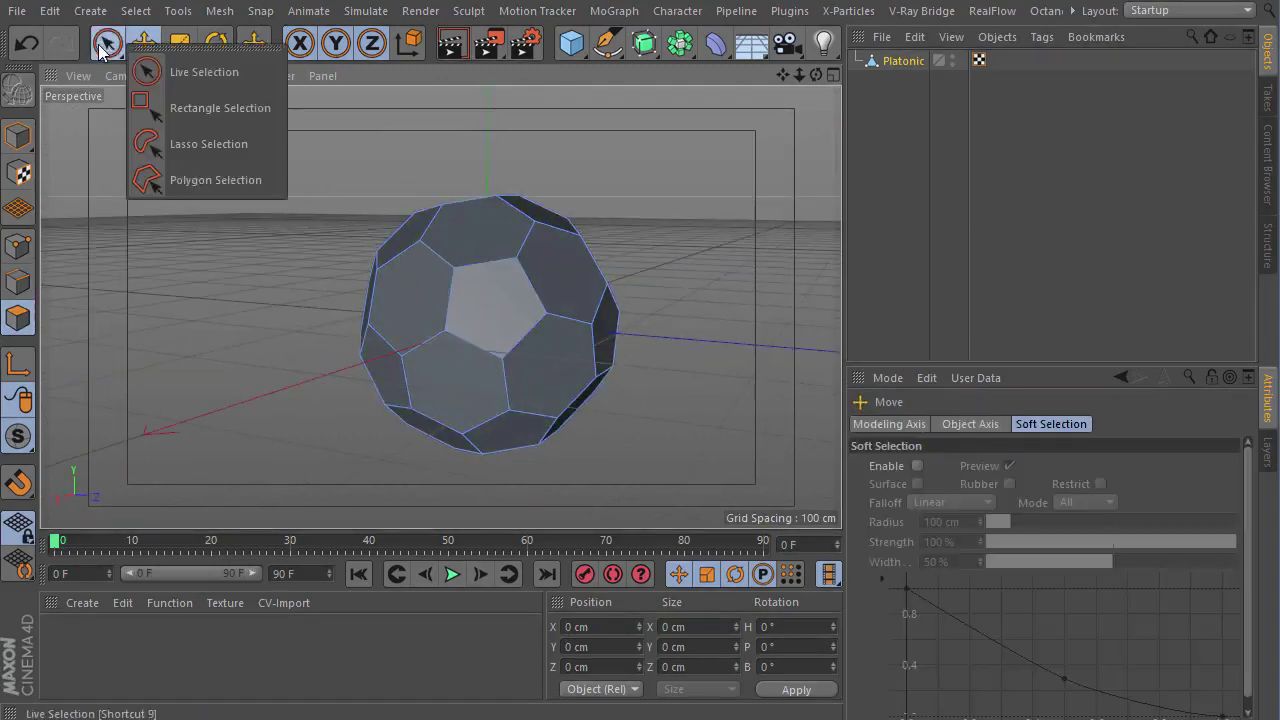
pyautogui.moveTo(105, 45); pyautogui.dragTo(177, 111)
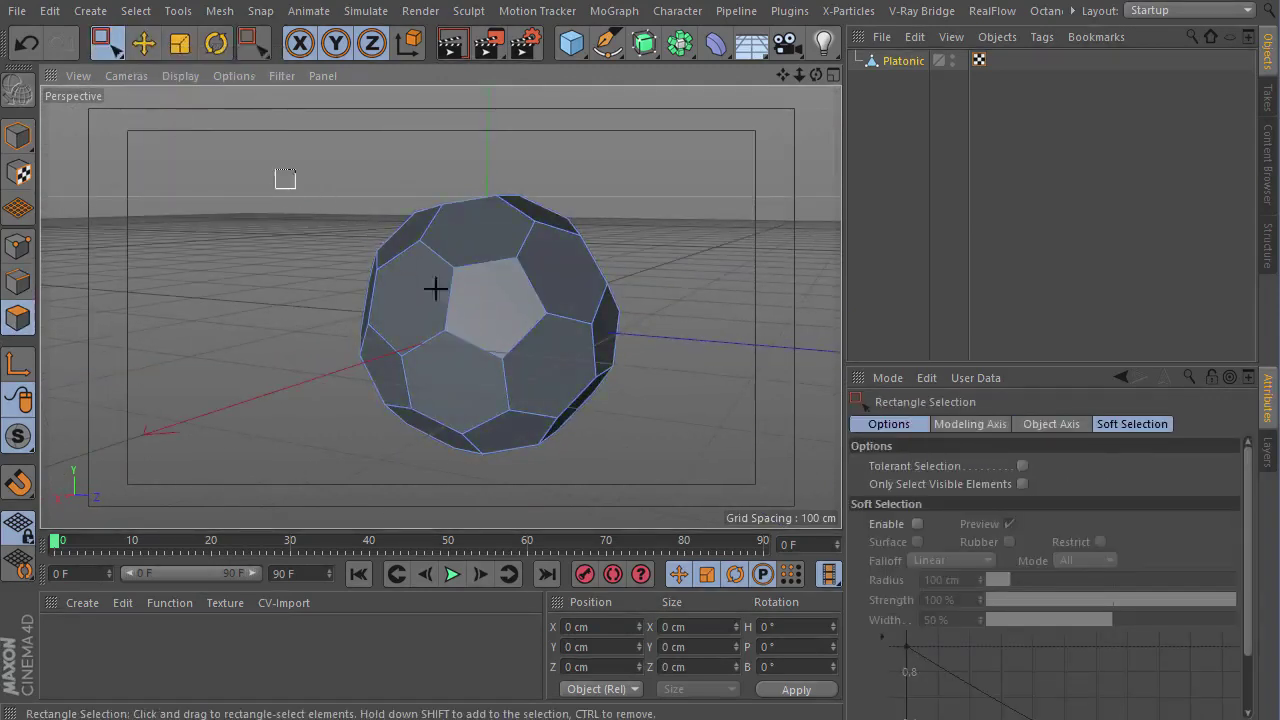
pyautogui.moveTo(283, 175); pyautogui.dragTo(774, 461)
# - Open and close the viewport mesh tools menu without choosing a command
pyautogui.keyDown('alt'); pyautogui.moveTo(694, 384); pyautogui.dragTo(431, 369); pyautogui.keyUp('alt')
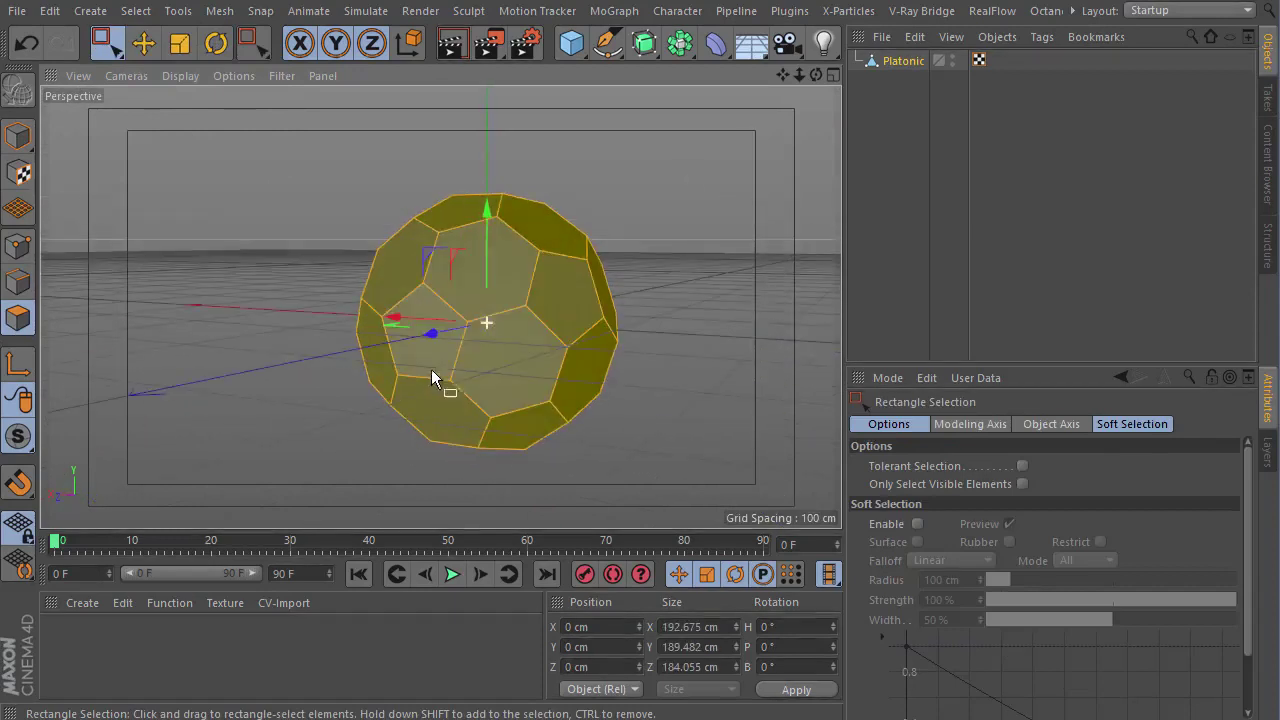
pyautogui.rightClick(501, 284)
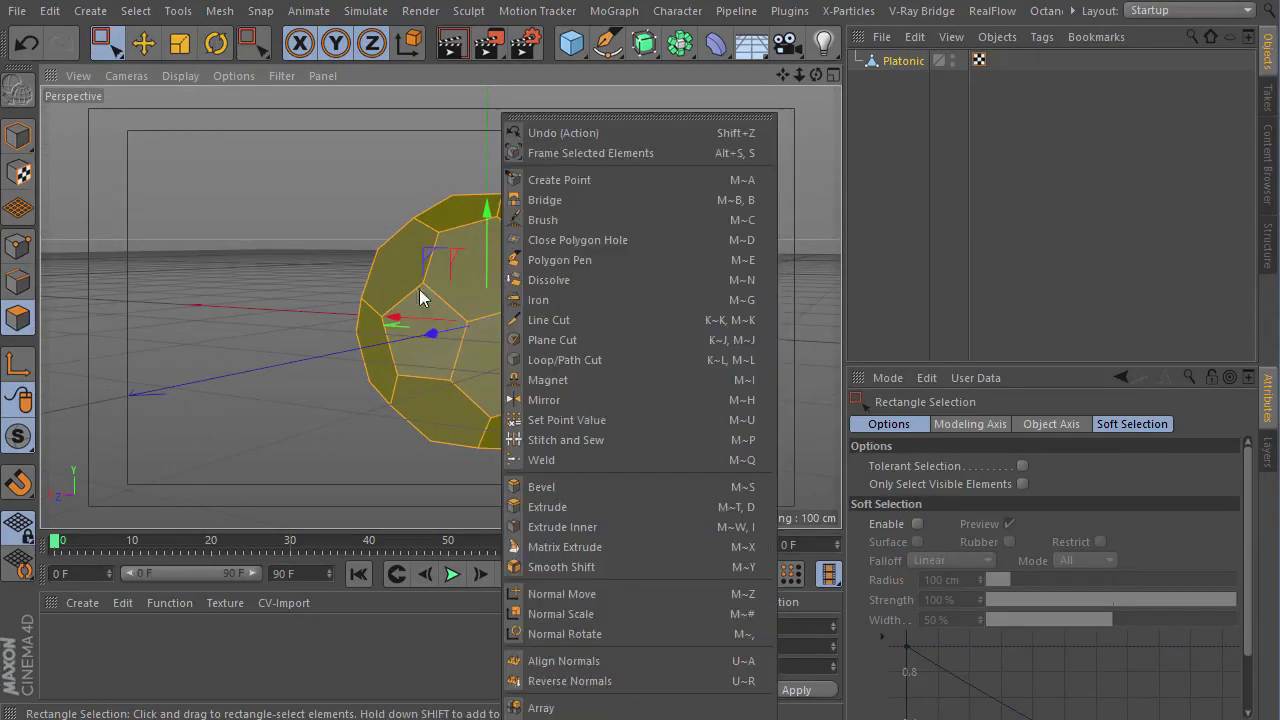
pyautogui.click(383, 97)
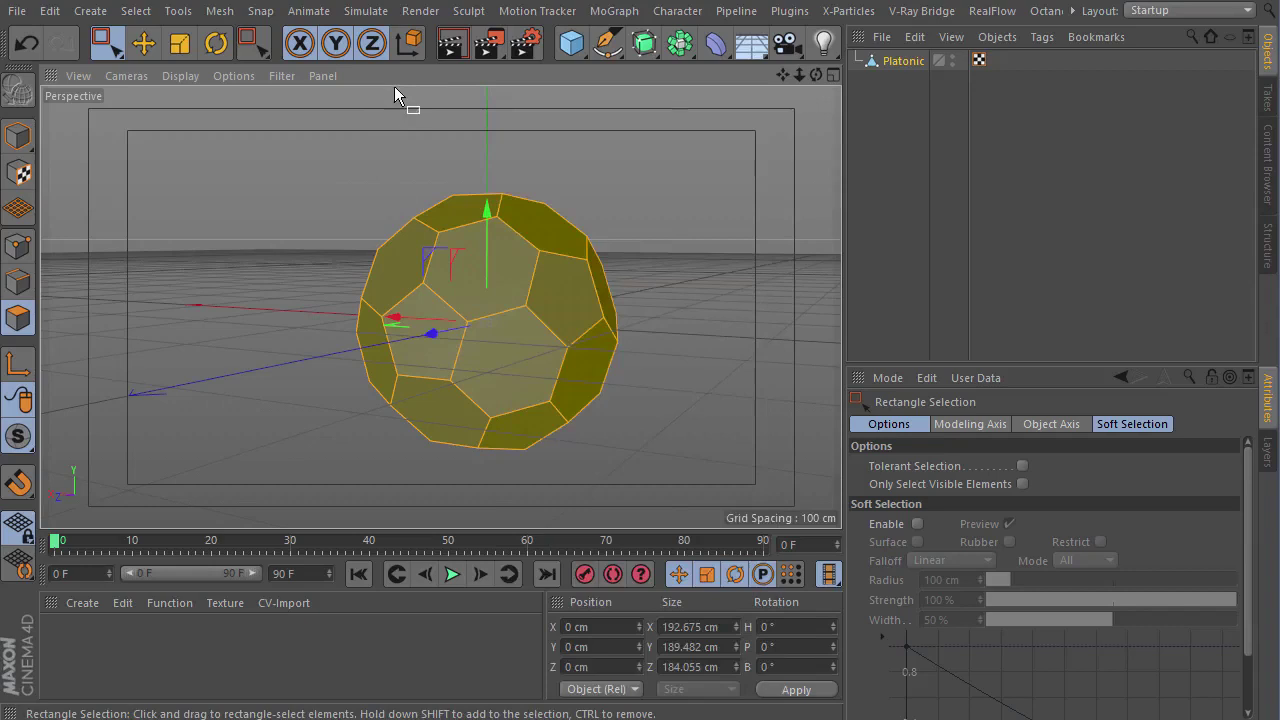
pyautogui.rightClick(394, 87)
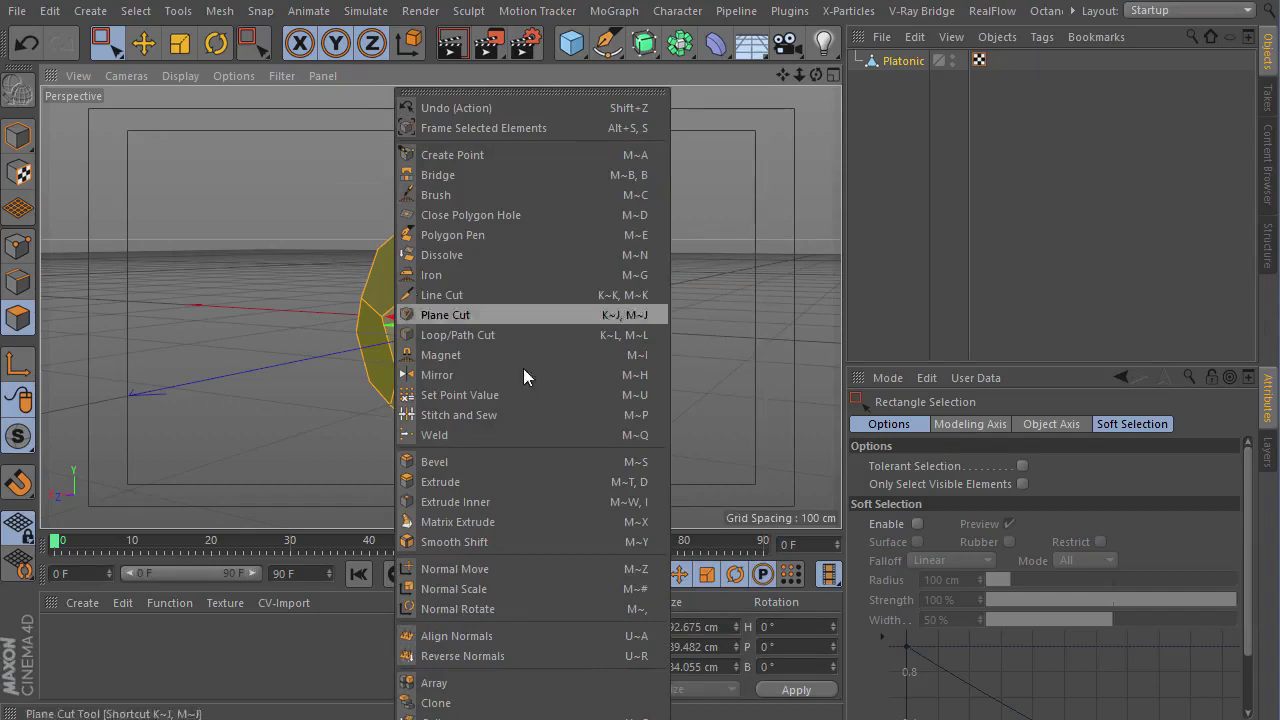
pyautogui.click(164, 153)
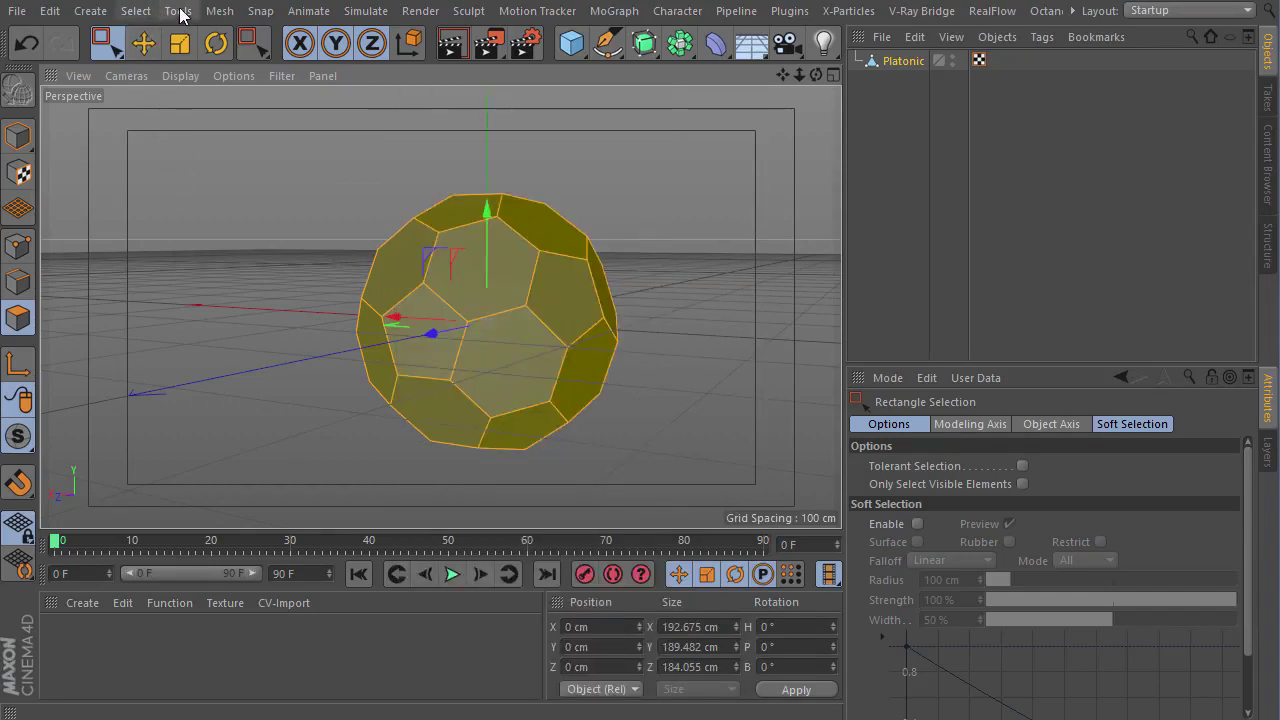
# - Disconnect all the ball's polygons with Preserve Groups turned off
pyautogui.click(217, 12)
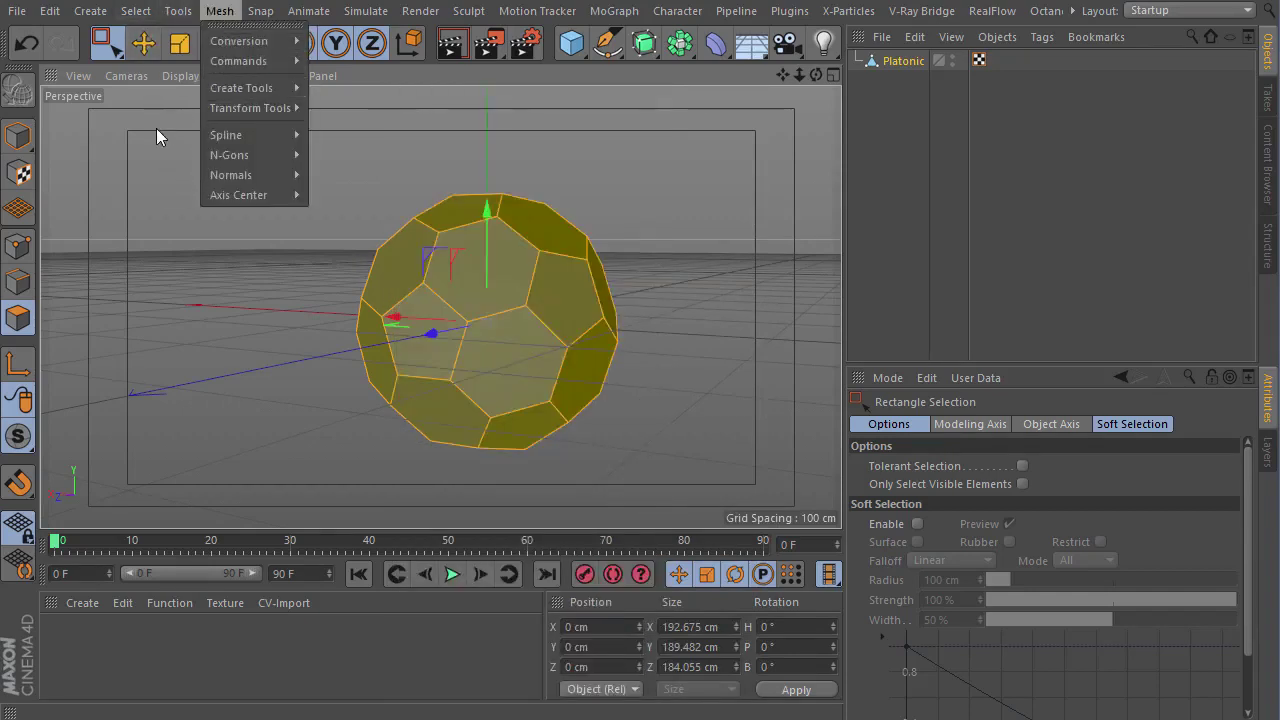
pyautogui.moveTo(238, 61)
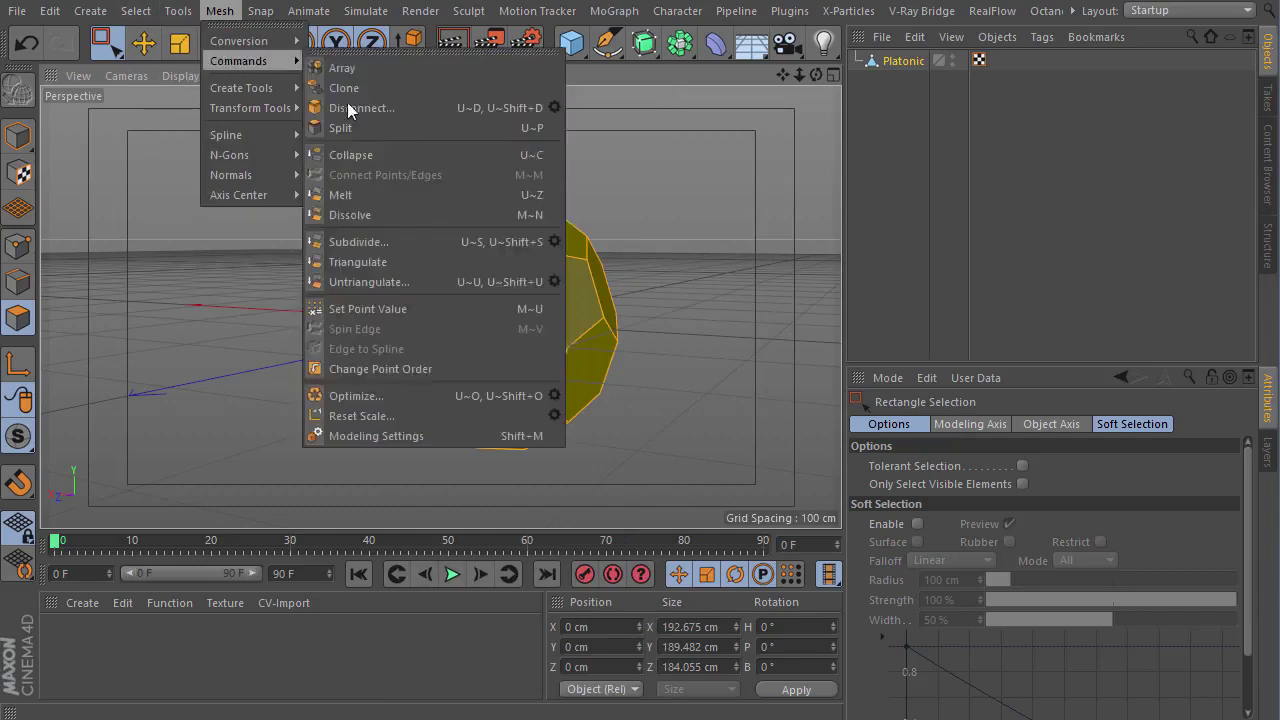
pyautogui.click(559, 107)
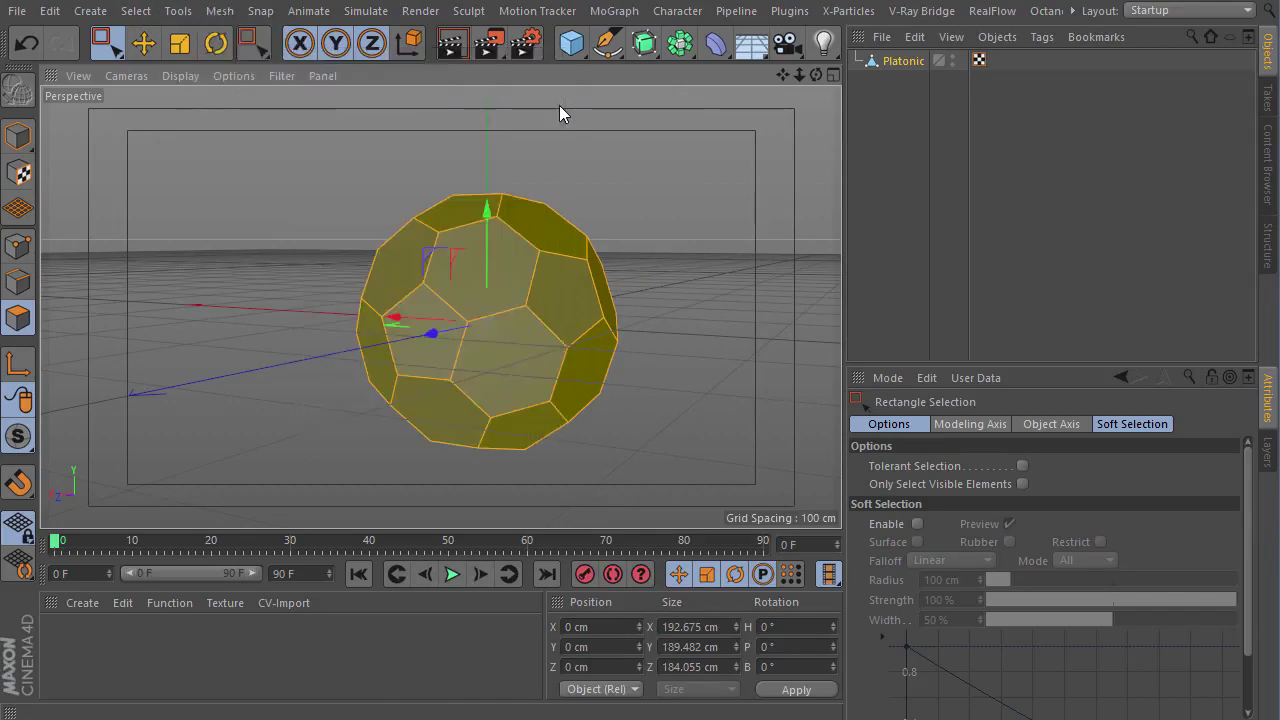
pyautogui.moveTo(505, 72); pyautogui.dragTo(648, 236)
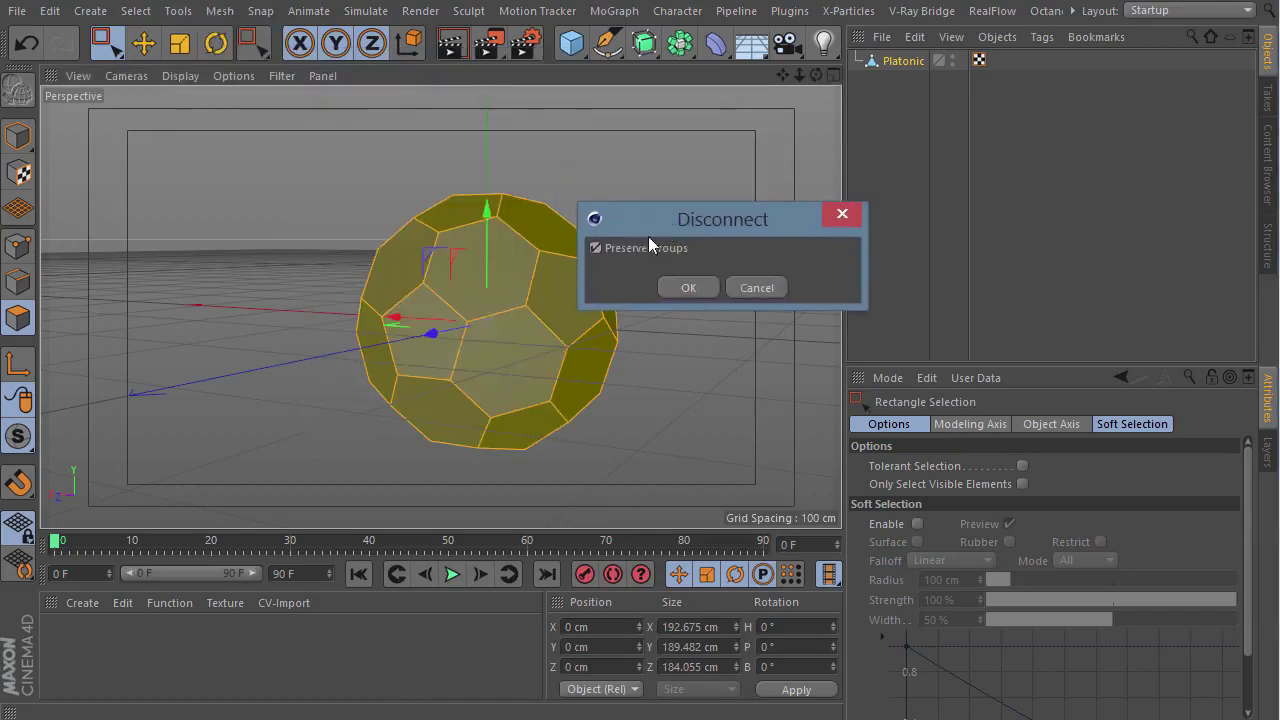
pyautogui.click(596, 248)
pyautogui.click(685, 289)
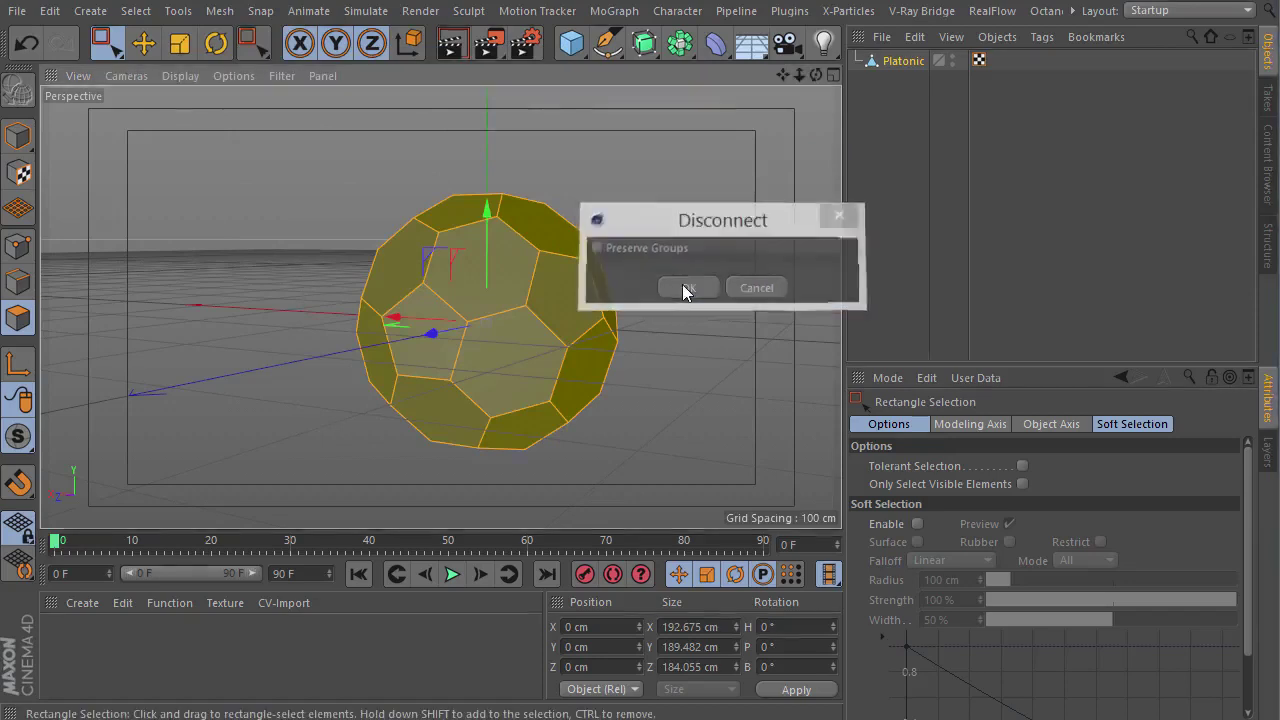
pyautogui.moveTo(629, 266)
pyautogui.keyDown('alt'); pyautogui.mouseDown()
pyautogui.moveTo(303, 258)
pyautogui.moveTo(584, 263)
pyautogui.mouseUp(); pyautogui.keyUp('alt')
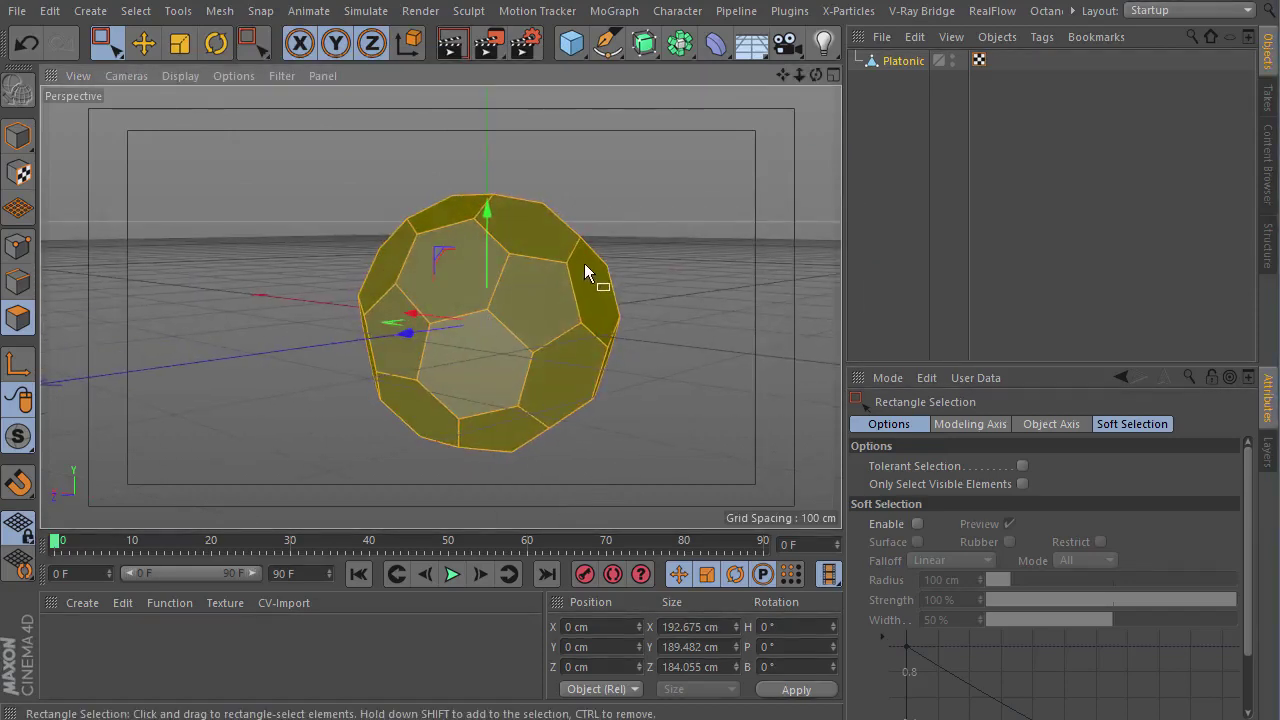
pyautogui.click(30, 136)
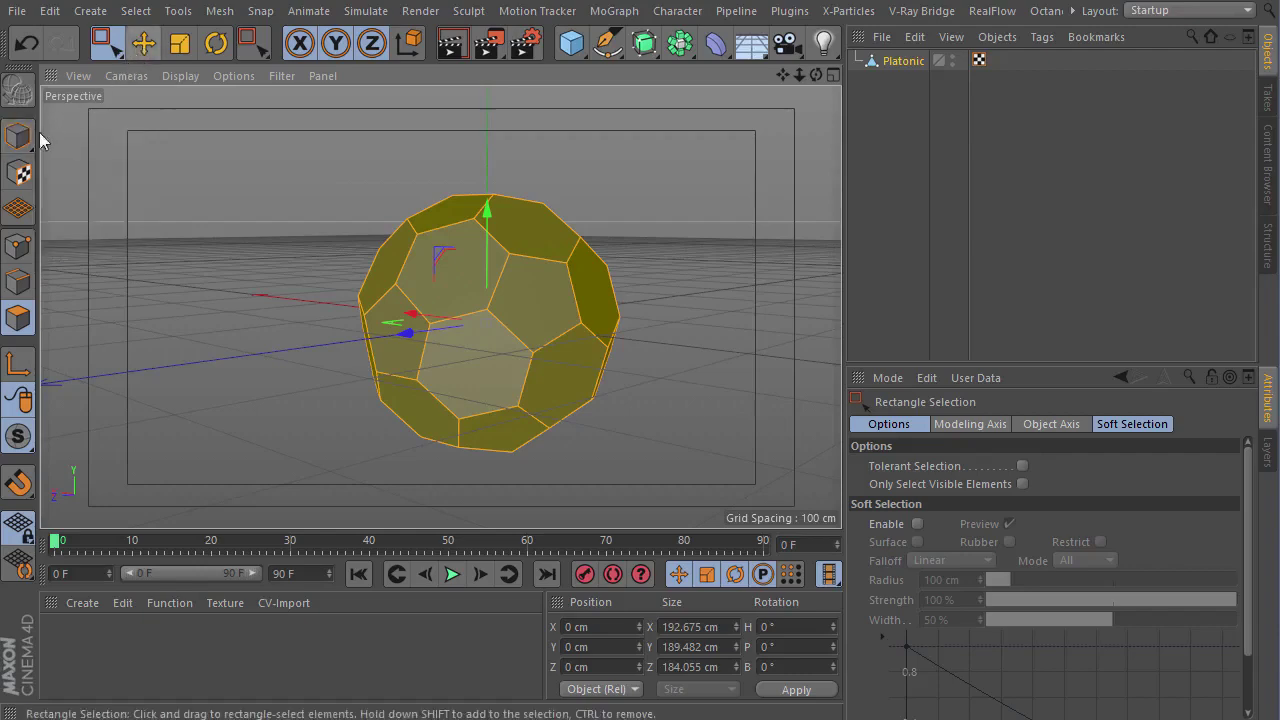
# - In Model mode, place the Platonic under a Subdivision Surface and inspect the smoothed ball
pyautogui.click(18, 137)
pyautogui.click(143, 43)
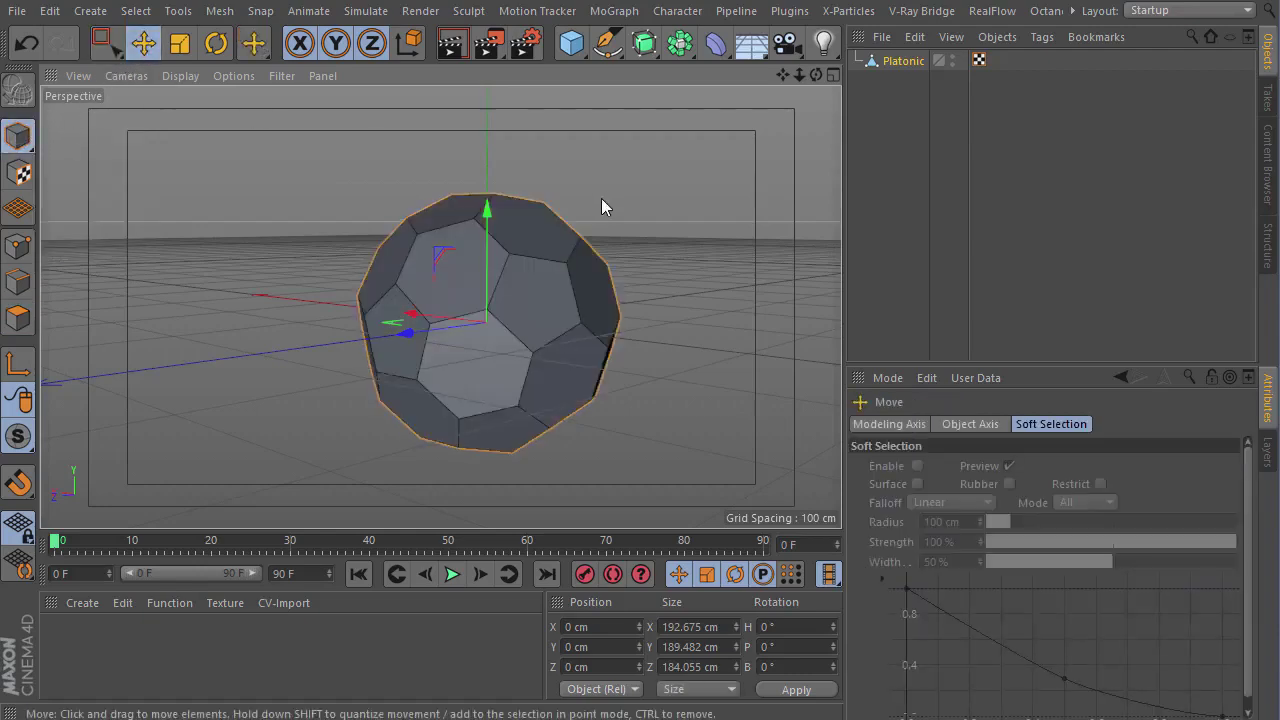
pyautogui.moveTo(601, 200)
pyautogui.keyDown('alt'); pyautogui.mouseDown()
pyautogui.moveTo(270, 211)
pyautogui.moveTo(436, 211)
pyautogui.mouseUp(); pyautogui.keyUp('alt')
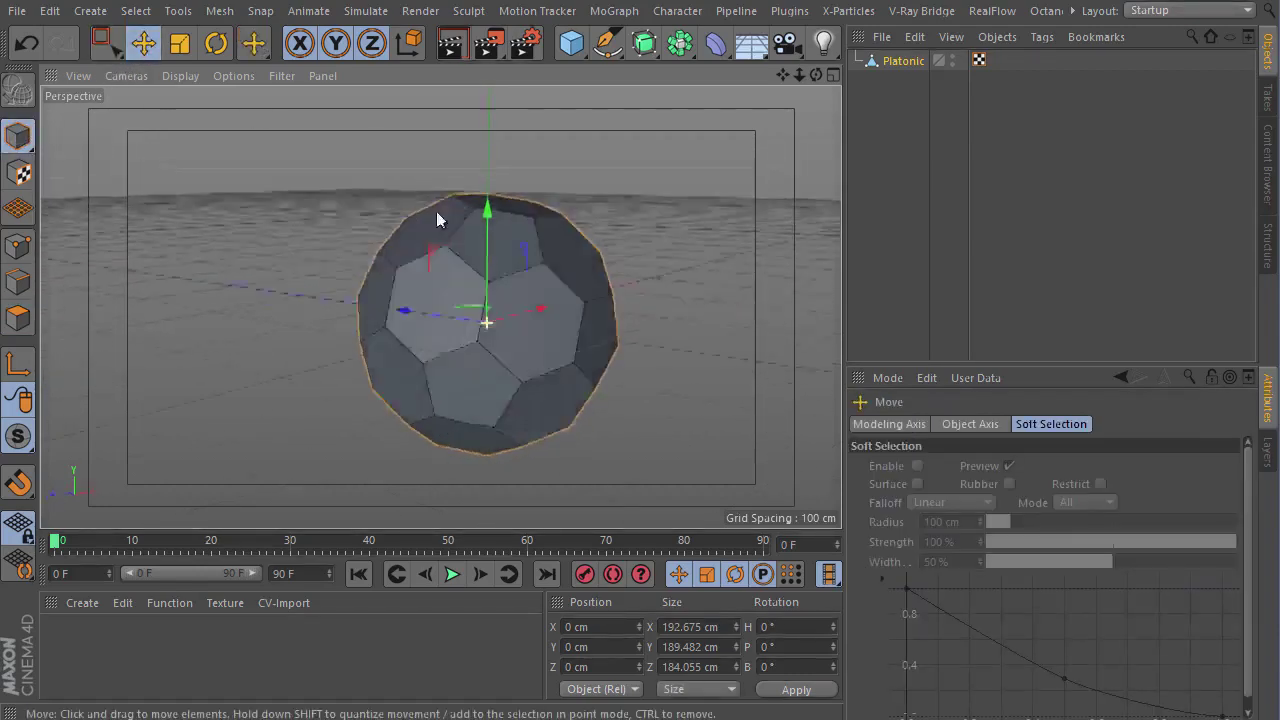
pyautogui.click(901, 61)
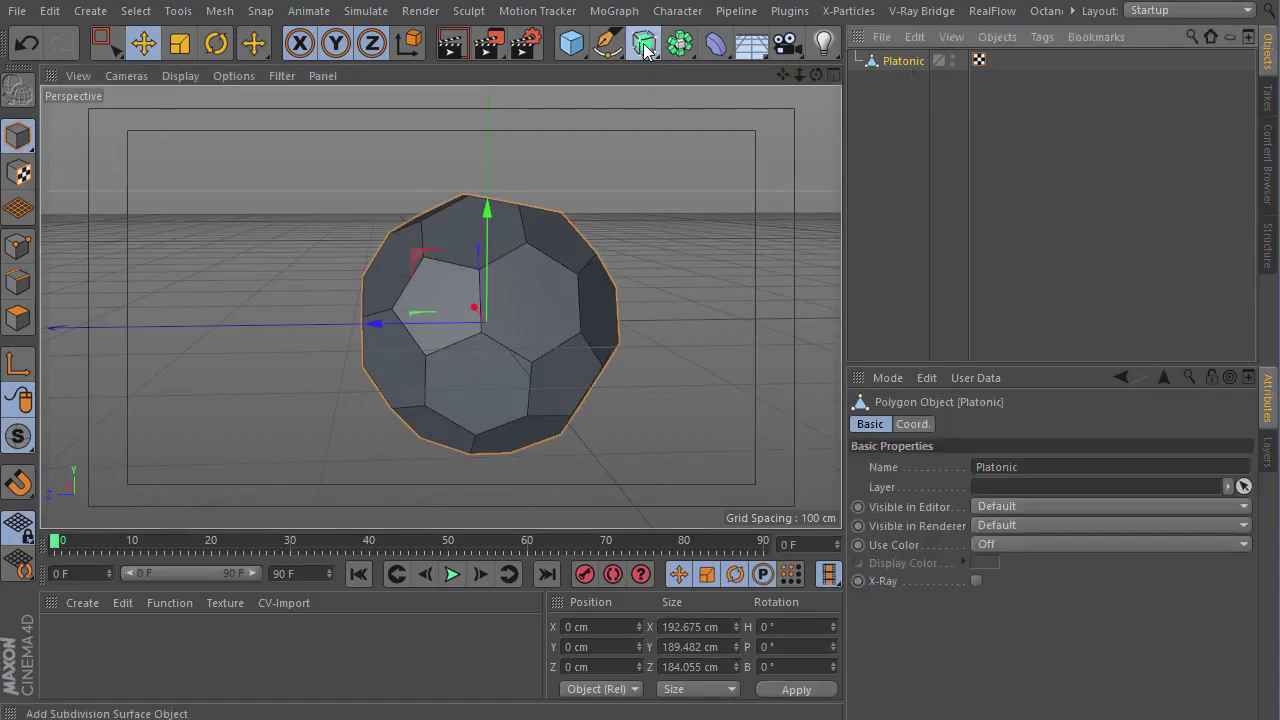
pyautogui.keyDown('alt'); pyautogui.click(644, 43); pyautogui.keyUp('alt')
pyautogui.keyDown('alt'); pyautogui.moveTo(540, 205); pyautogui.dragTo(451, 210); pyautogui.keyUp('alt')
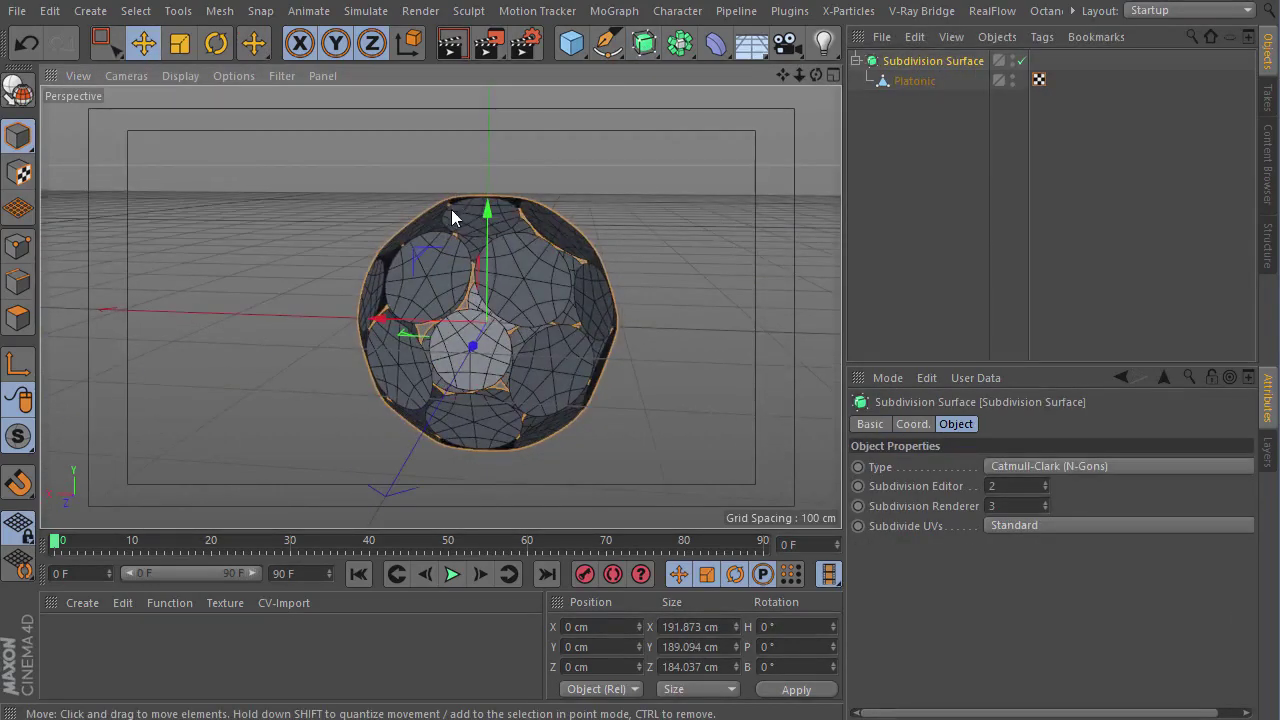
pyautogui.keyDown('alt'); pyautogui.moveTo(531, 217); pyautogui.dragTo(724, 237, button='right'); pyautogui.keyUp('alt')
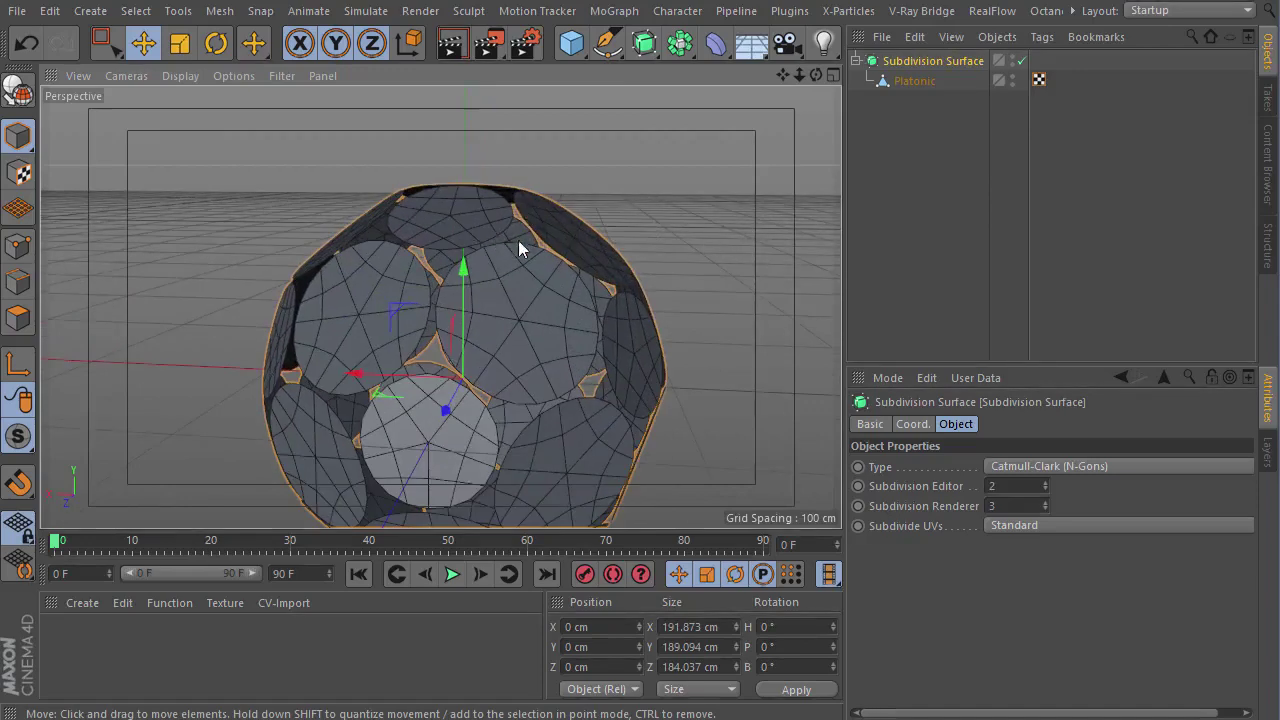
pyautogui.moveTo(518, 248)
pyautogui.keyDown('alt'); pyautogui.mouseDown(button='right')
pyautogui.moveTo(591, 280)
pyautogui.moveTo(716, 195)
pyautogui.mouseUp(button='right'); pyautogui.keyUp('alt')
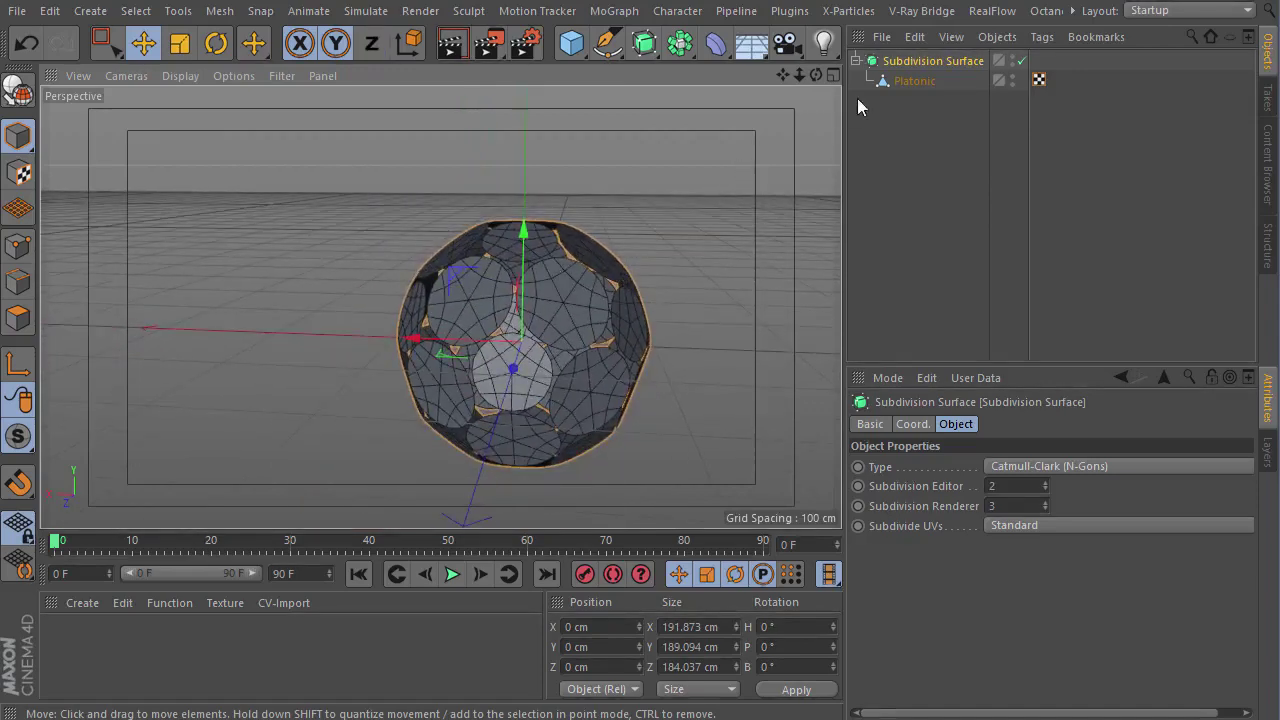
# - Undo the Subdivision Surface and select every Platonic polygon in Polygons mode
pyautogui.click(383, 45)
pyautogui.click(25, 44)
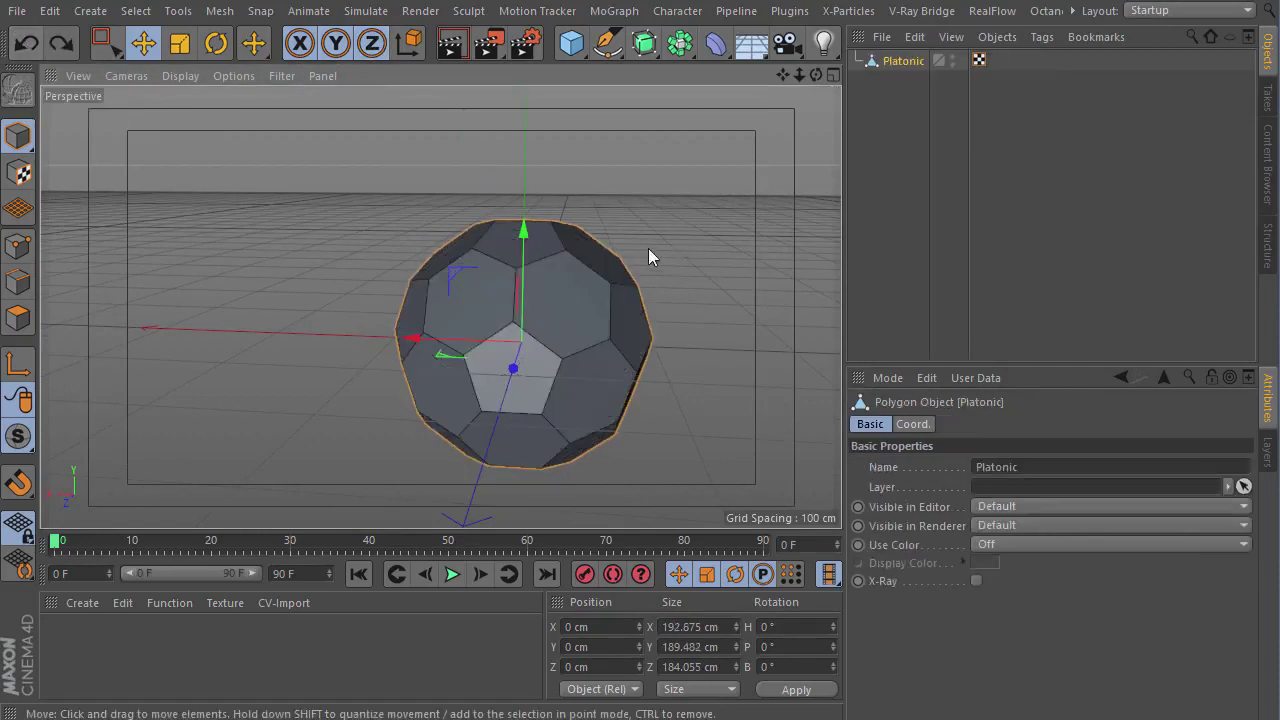
pyautogui.keyDown('alt'); pyautogui.moveTo(648, 257); pyautogui.dragTo(317, 271); pyautogui.keyUp('alt')
pyautogui.click(18, 318)
pyautogui.keyDown('alt'); pyautogui.moveTo(231, 281); pyautogui.dragTo(453, 272); pyautogui.keyUp('alt')
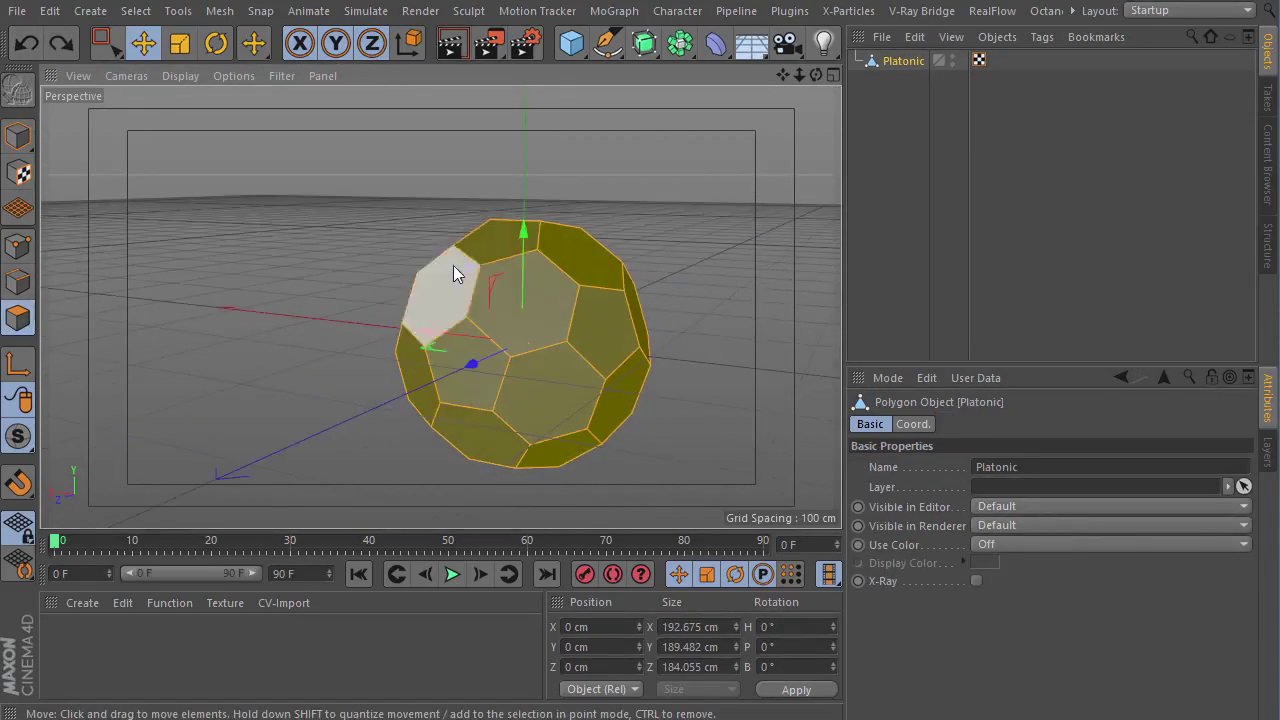
pyautogui.click(404, 201)
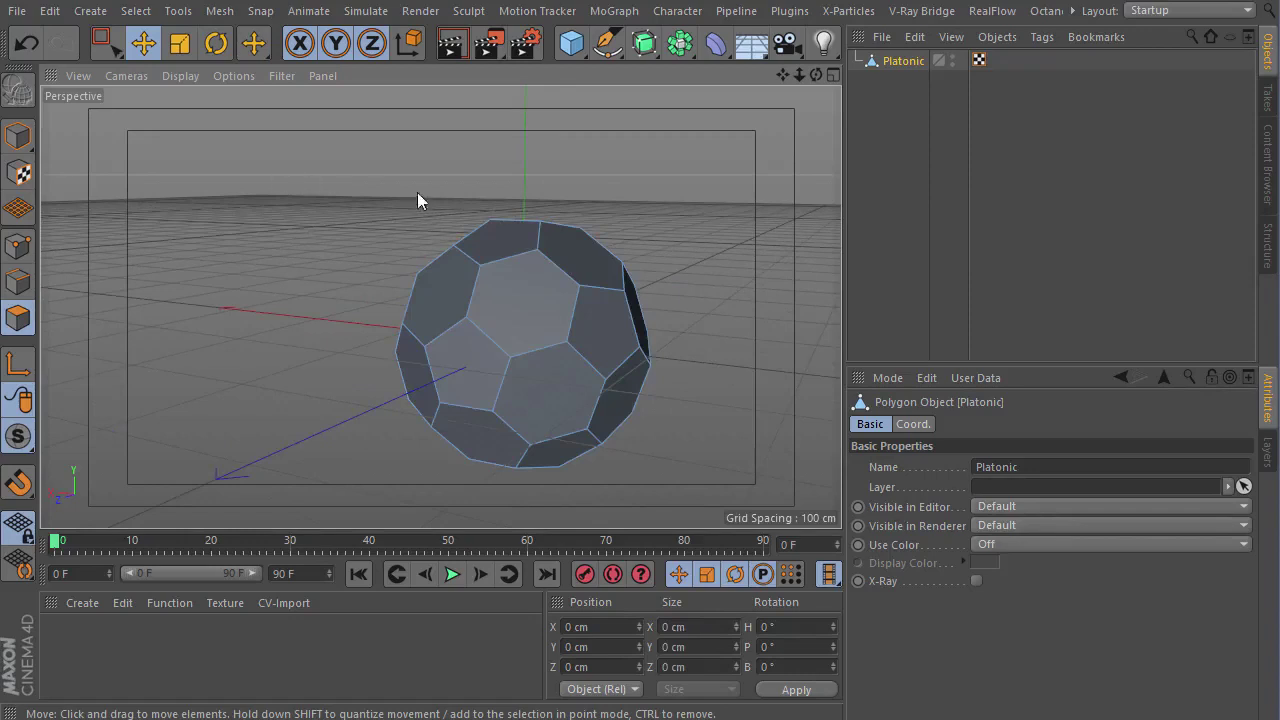
pyautogui.doubleClick(457, 268)
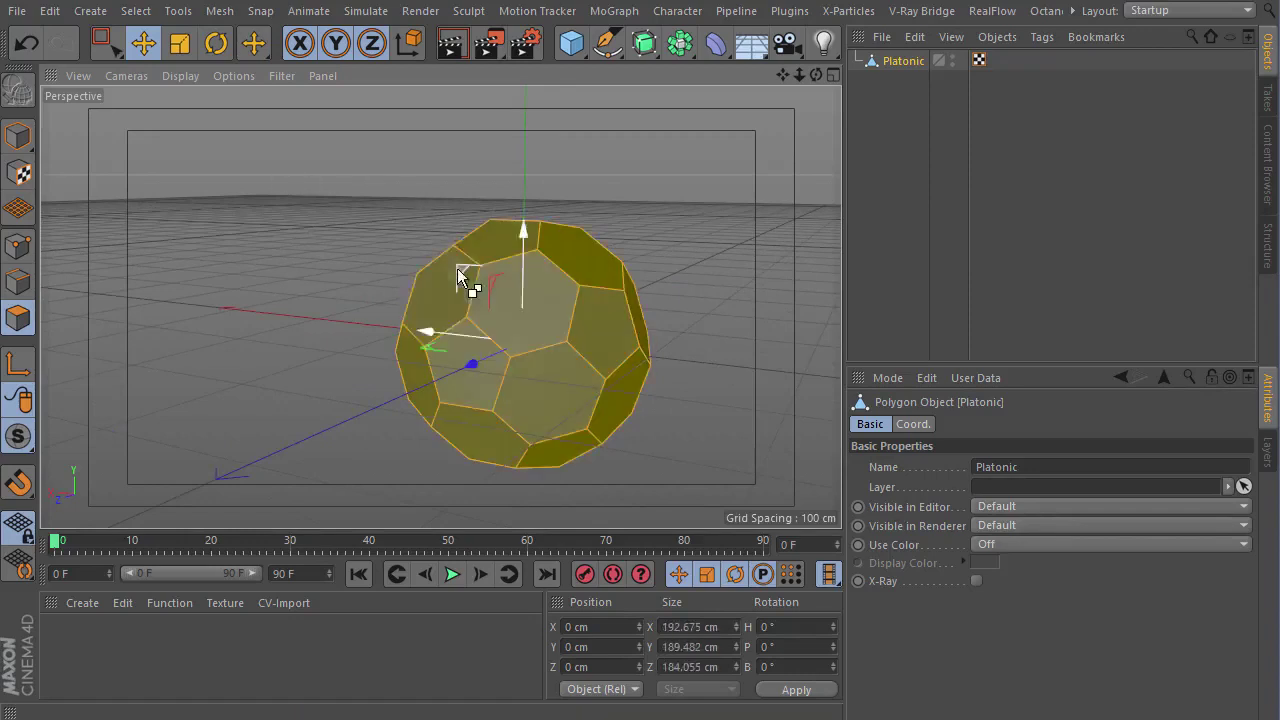
pyautogui.rightClick(410, 199)
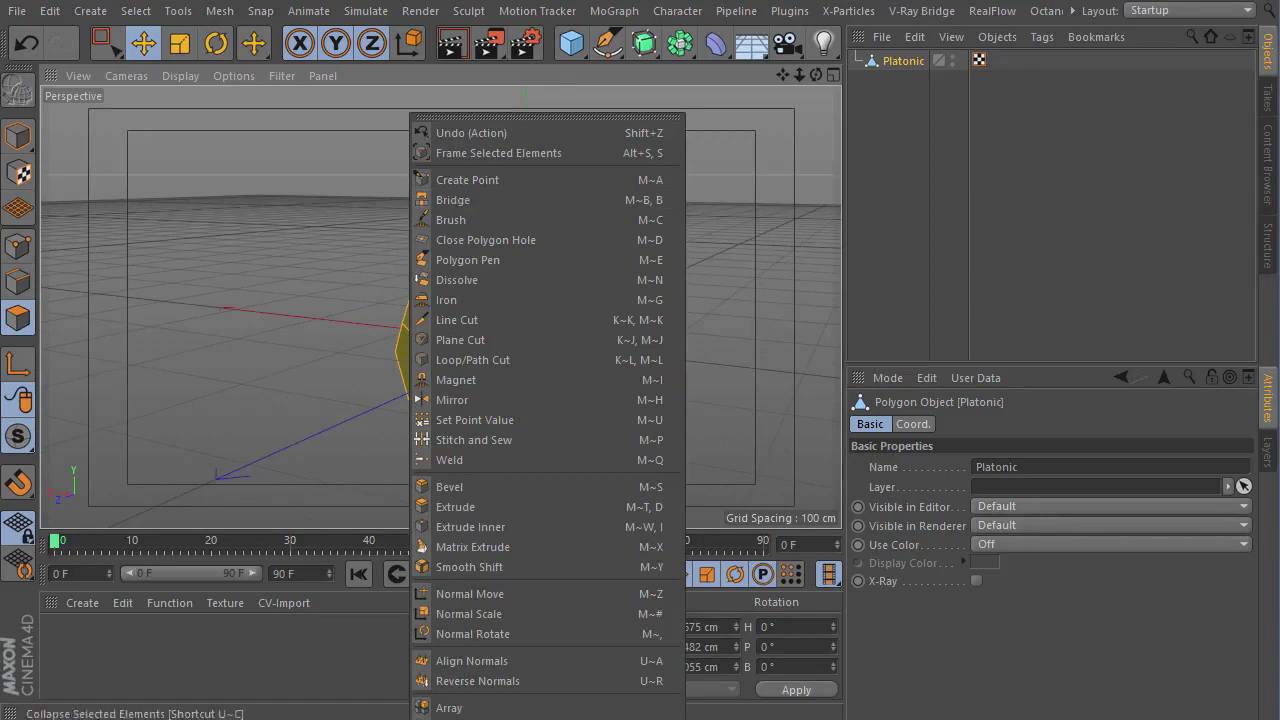
pyautogui.click(284, 164)
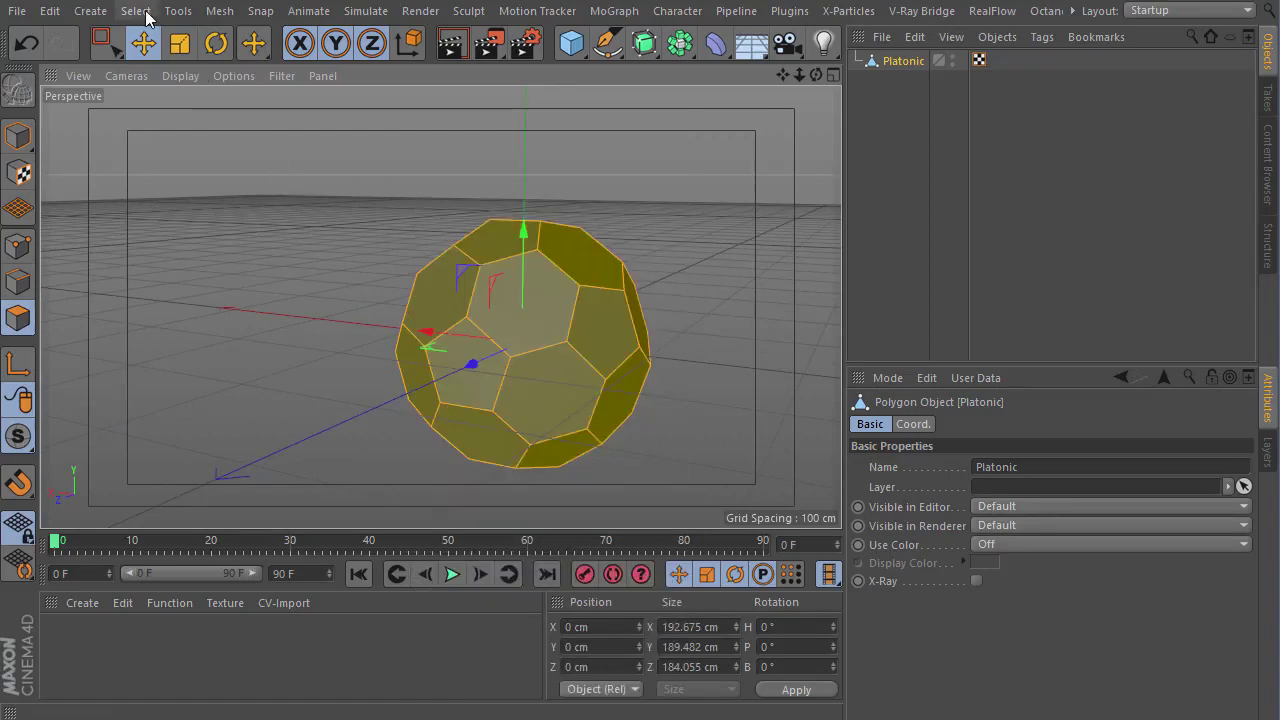
# - Subdivide the mesh with Subdivision 2, then return to Model mode
pyautogui.click(216, 11)
pyautogui.moveTo(238, 61)
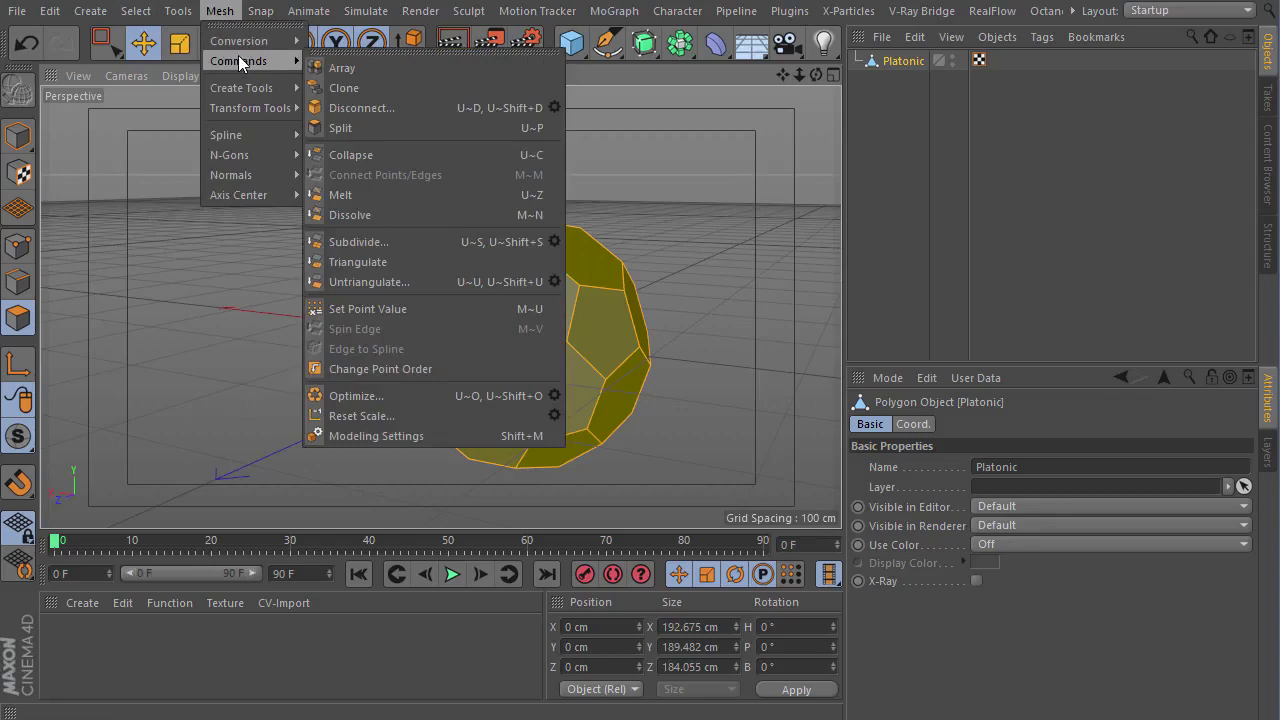
pyautogui.click(558, 240)
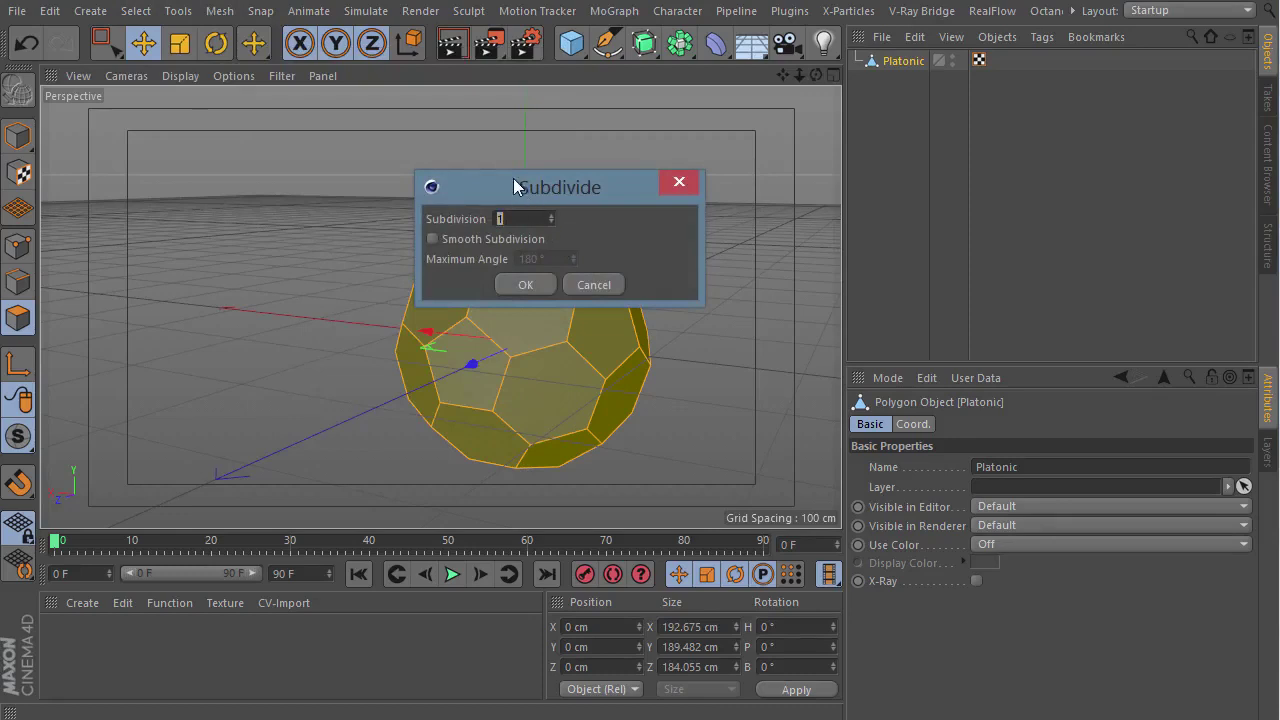
pyautogui.moveTo(513, 180); pyautogui.dragTo(636, 209)
pyautogui.write('2')
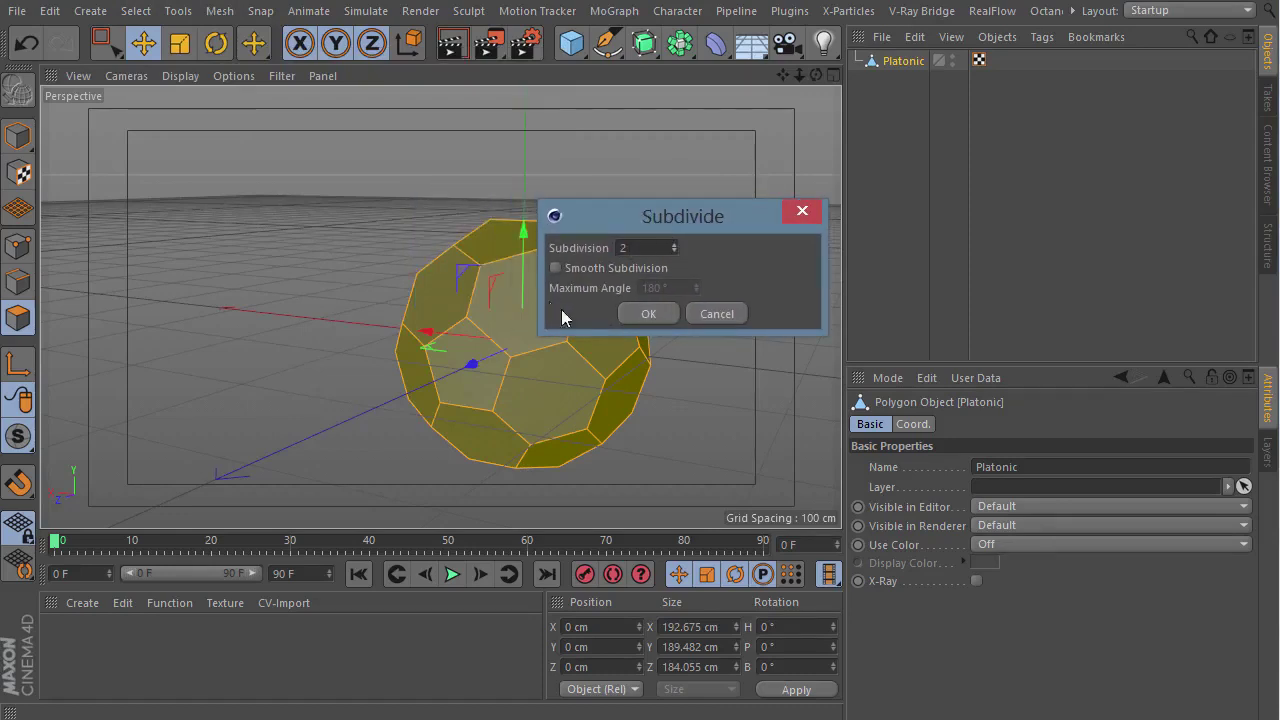
pyautogui.click(650, 314)
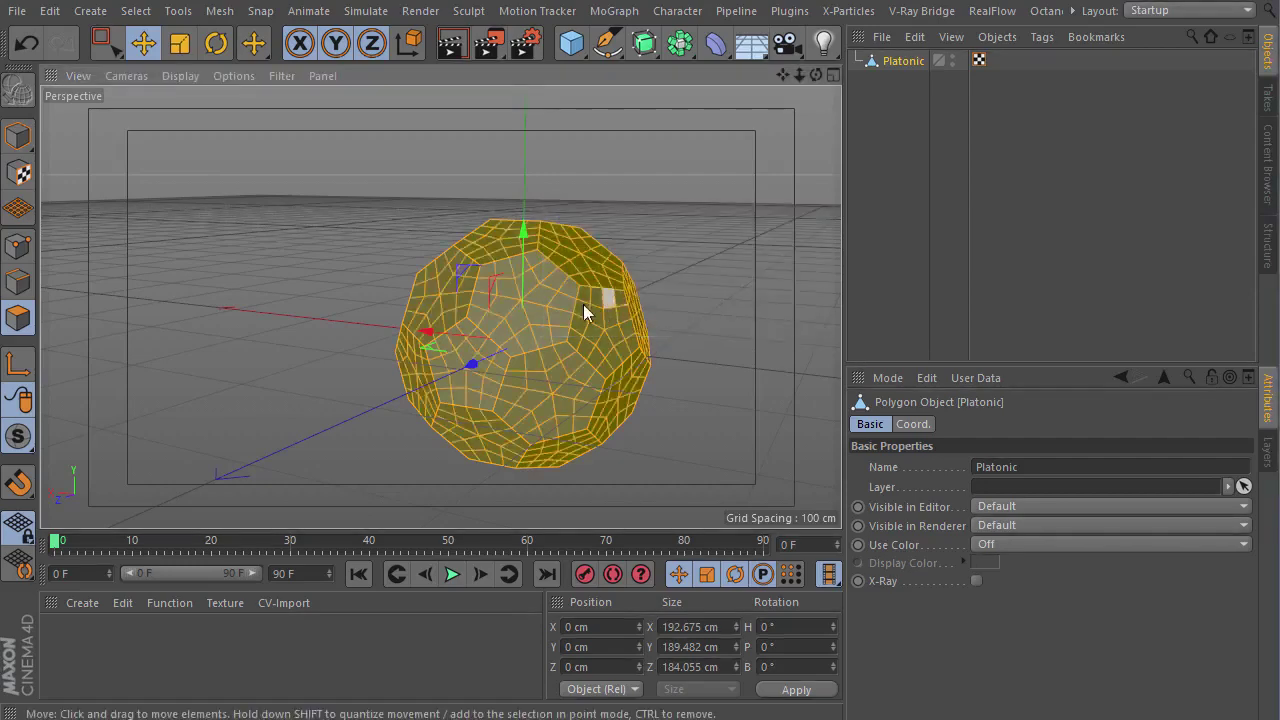
pyautogui.moveTo(583, 304)
pyautogui.keyDown('alt'); pyautogui.mouseDown()
pyautogui.moveTo(378, 306)
pyautogui.moveTo(480, 317)
pyautogui.moveTo(443, 323)
pyautogui.mouseUp(); pyautogui.keyUp('alt')
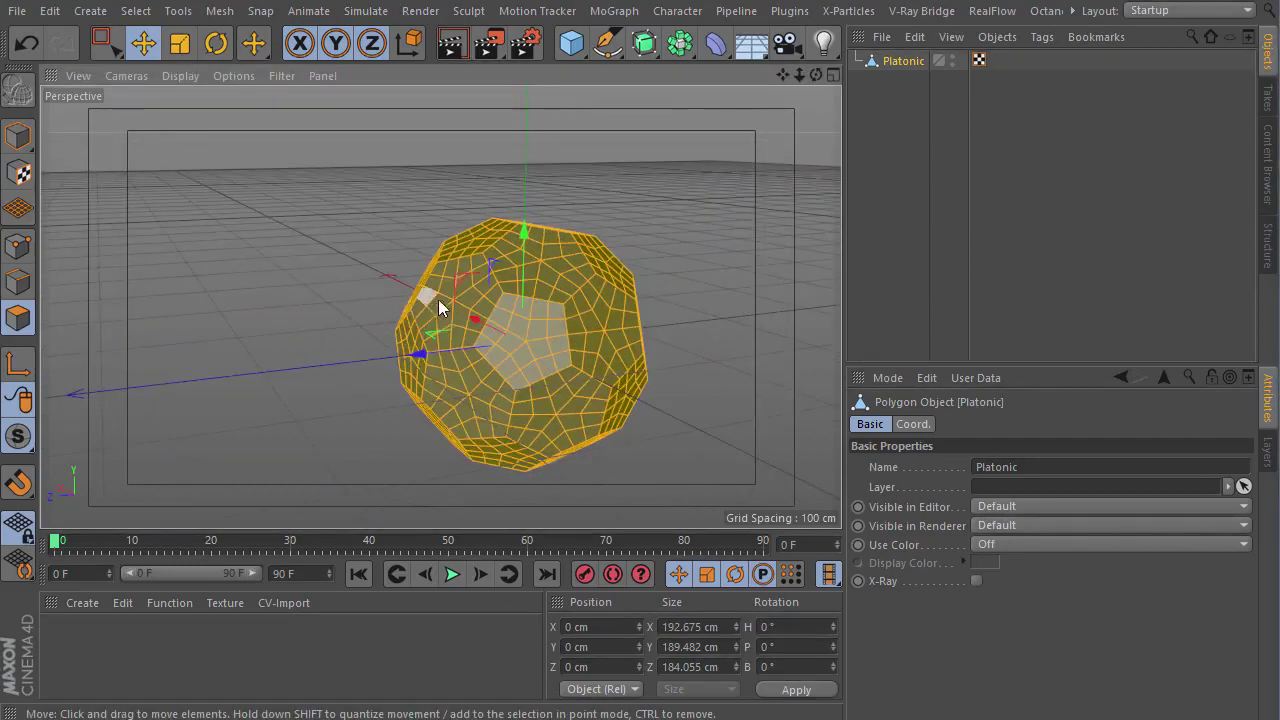
pyautogui.moveTo(438, 299)
pyautogui.keyDown('alt'); pyautogui.mouseDown()
pyautogui.moveTo(536, 279)
pyautogui.moveTo(203, 161)
pyautogui.mouseUp(); pyautogui.keyUp('alt')
pyautogui.click(17, 137)
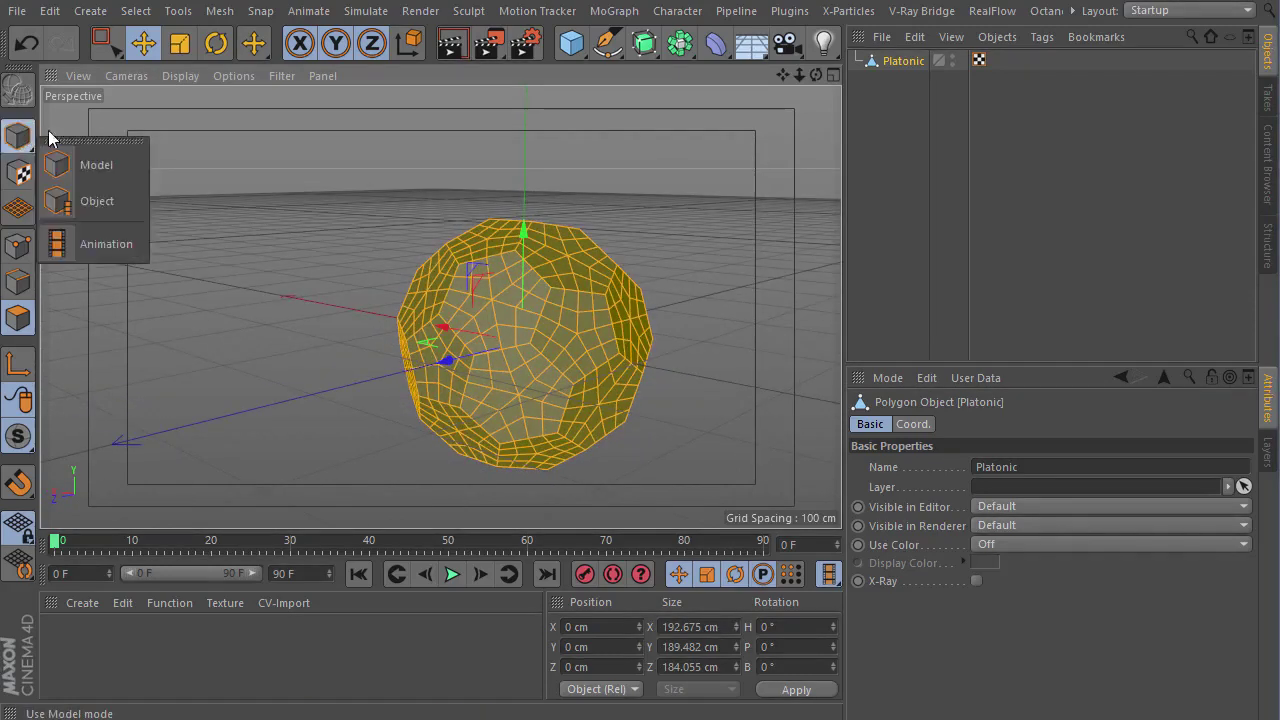
pyautogui.click(17, 137)
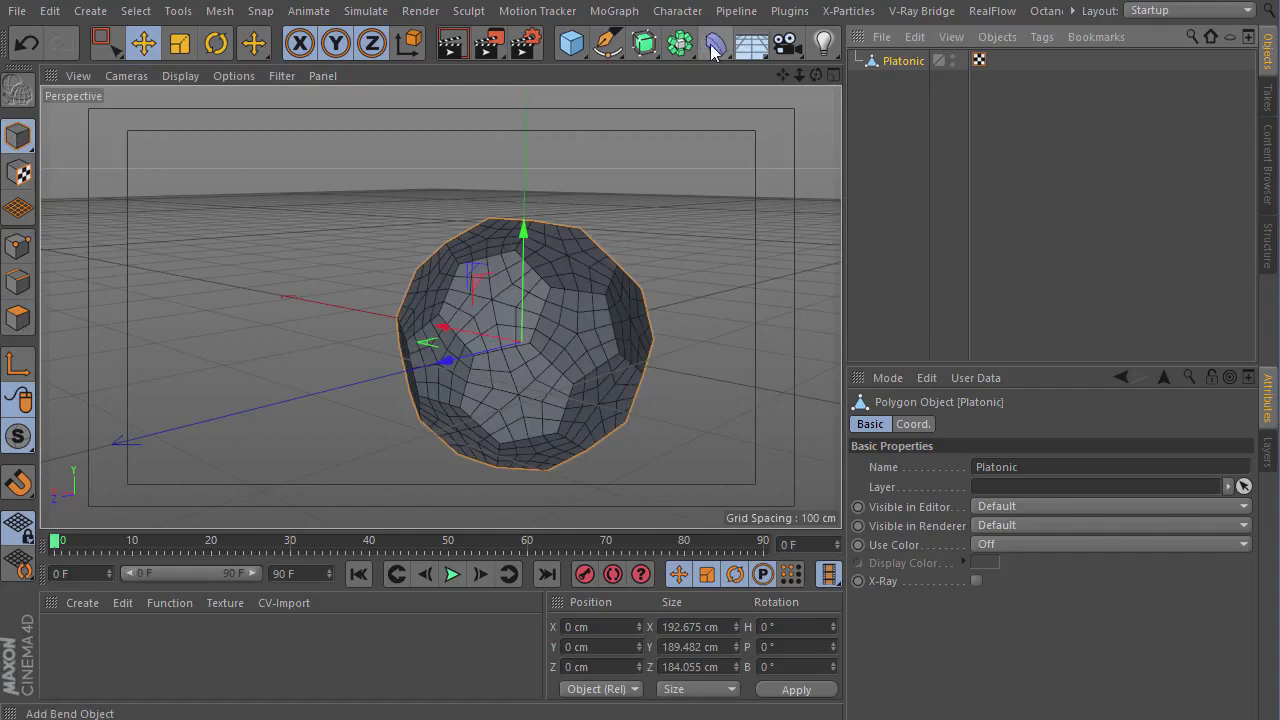
# - Add a Spherify deformer under the Platonic with Radius 100 cm and Strength 100%
pyautogui.click(713, 46)
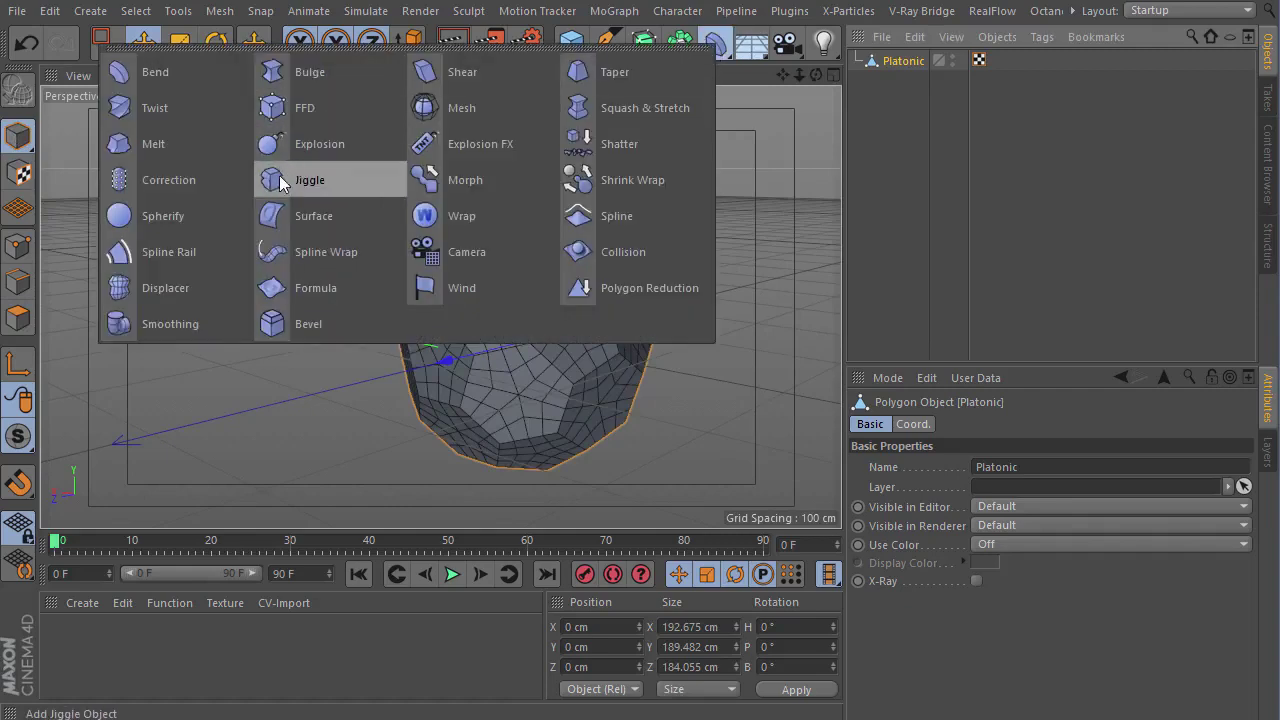
pyautogui.click(215, 210)
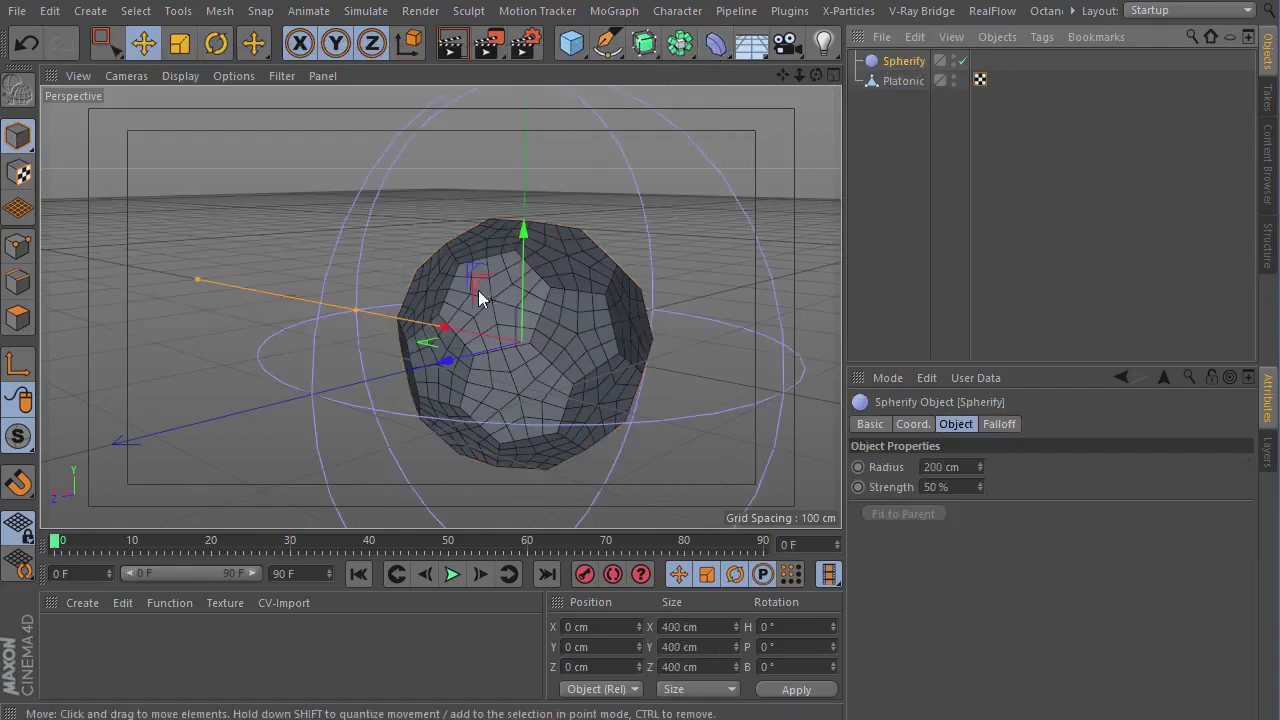
pyautogui.scroll(-3, 478, 290)
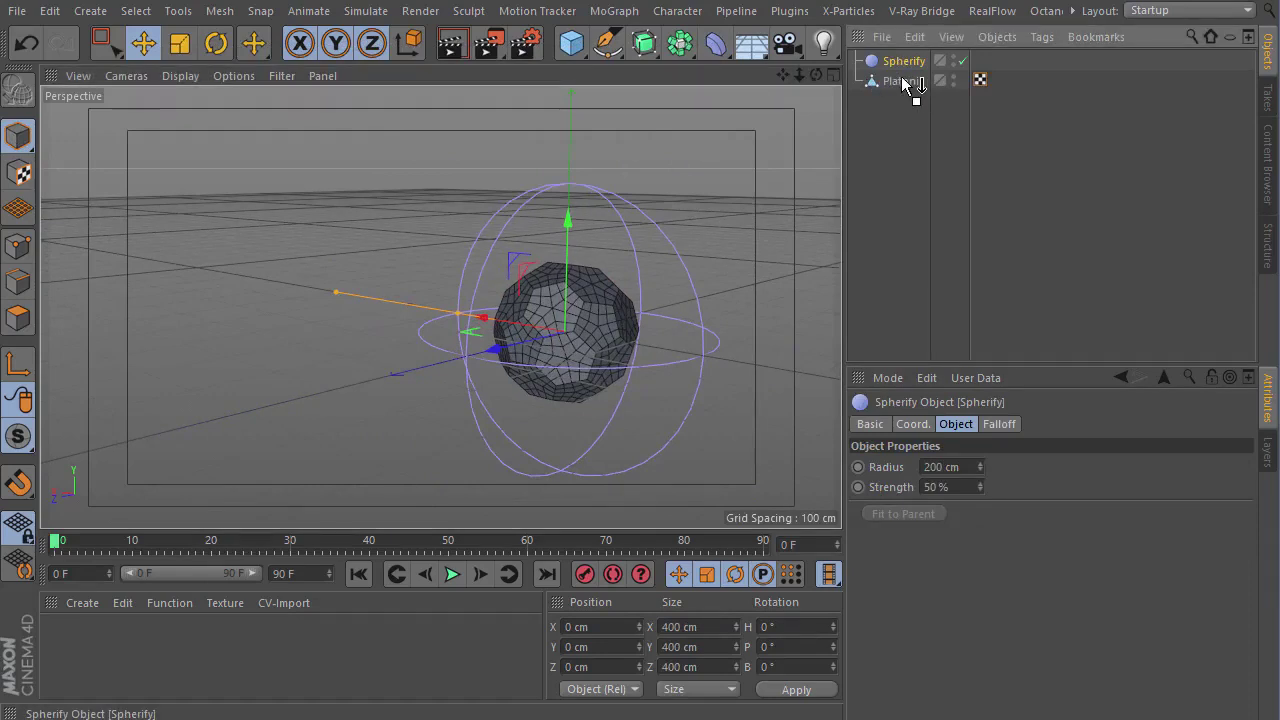
pyautogui.moveTo(895, 68); pyautogui.dragTo(901, 78)
pyautogui.scroll(3, 530, 268)
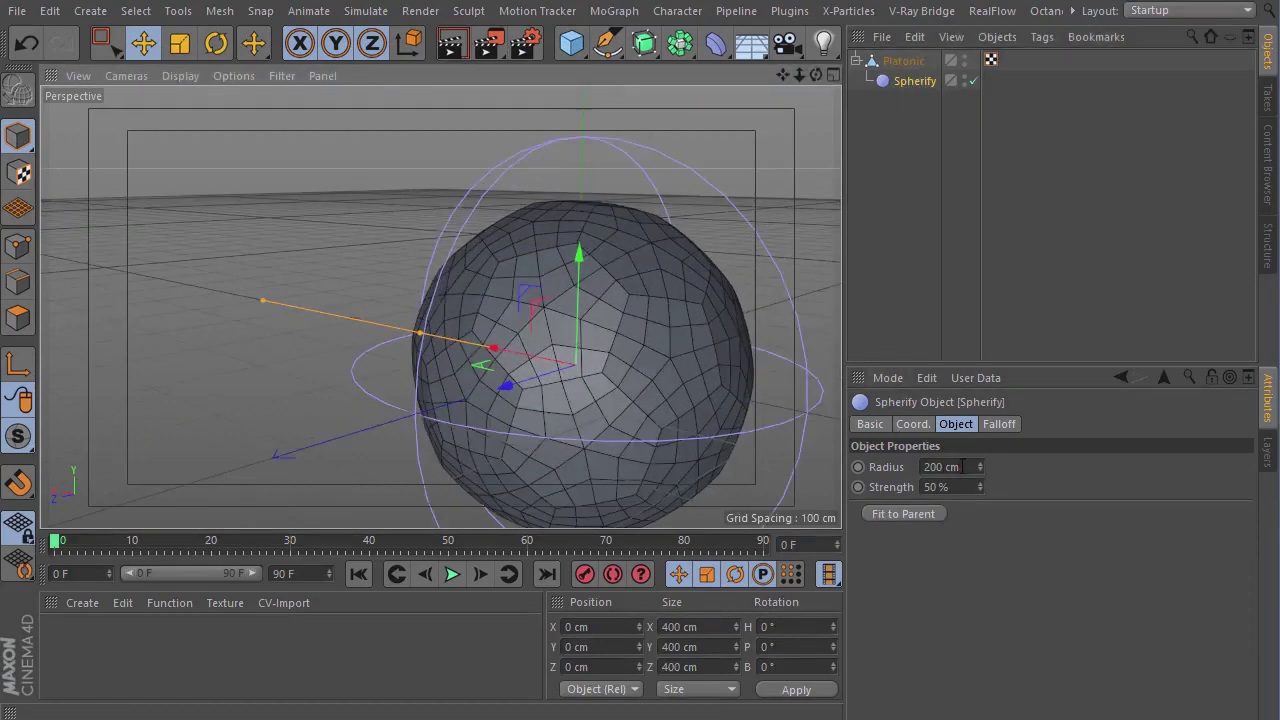
pyautogui.click(932, 466)
pyautogui.write('100')
pyautogui.press('Tab')
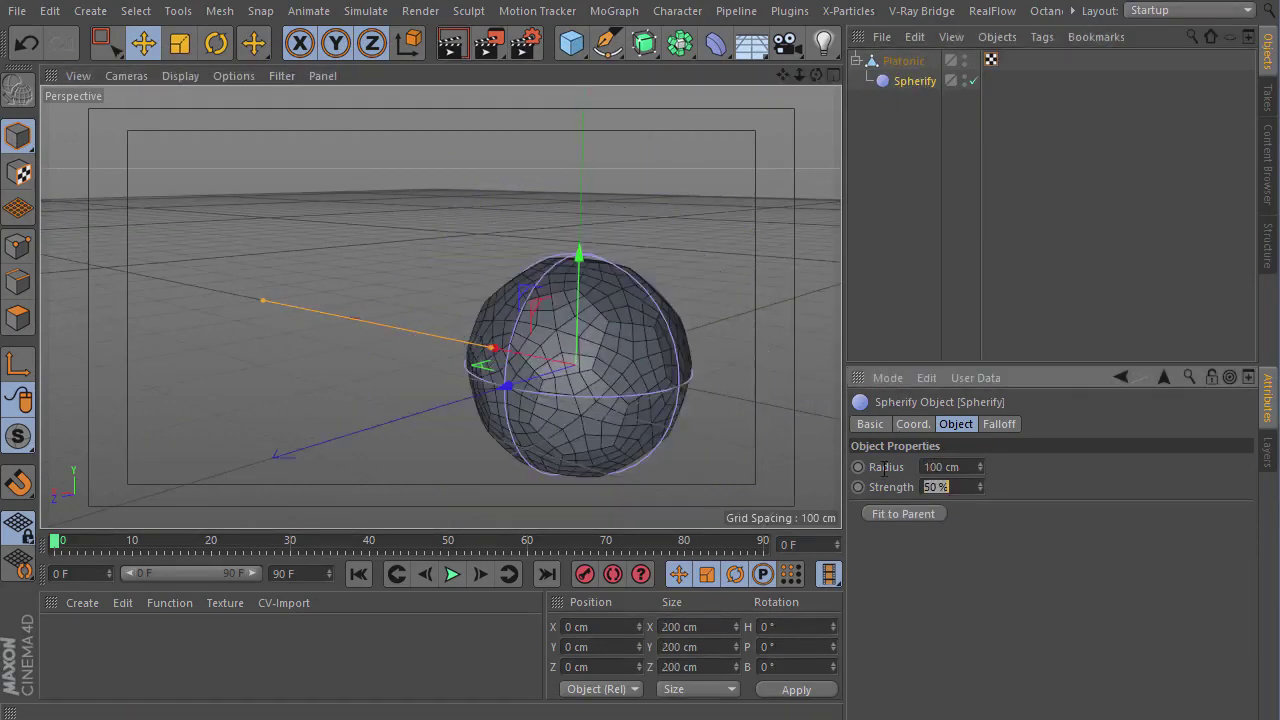
pyautogui.write('100')
pyautogui.press('Return')
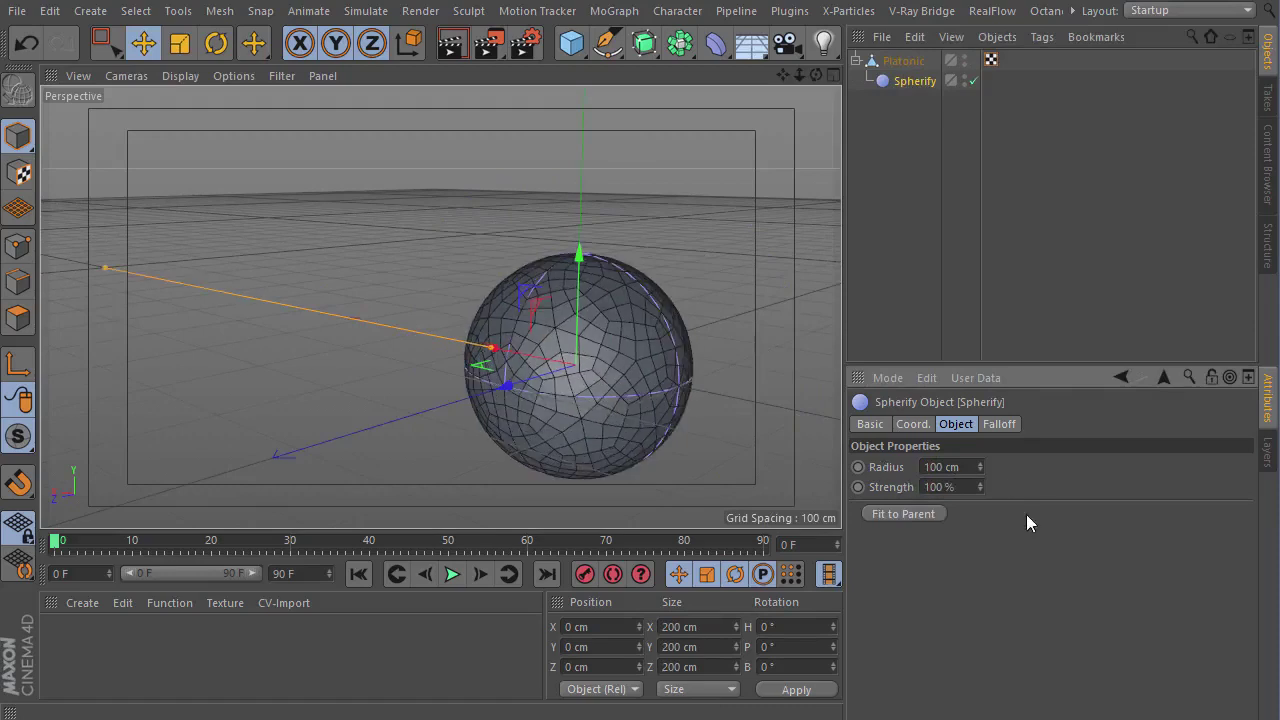
pyautogui.moveTo(595, 284)
pyautogui.keyDown('alt'); pyautogui.mouseDown()
pyautogui.moveTo(384, 280)
pyautogui.moveTo(620, 281)
pyautogui.moveTo(850, 87)
pyautogui.mouseUp(); pyautogui.keyUp('alt')
pyautogui.click(900, 61)
# - Bake the spherified Platonic into a new Platonic object
pyautogui.rightClick(903, 64)
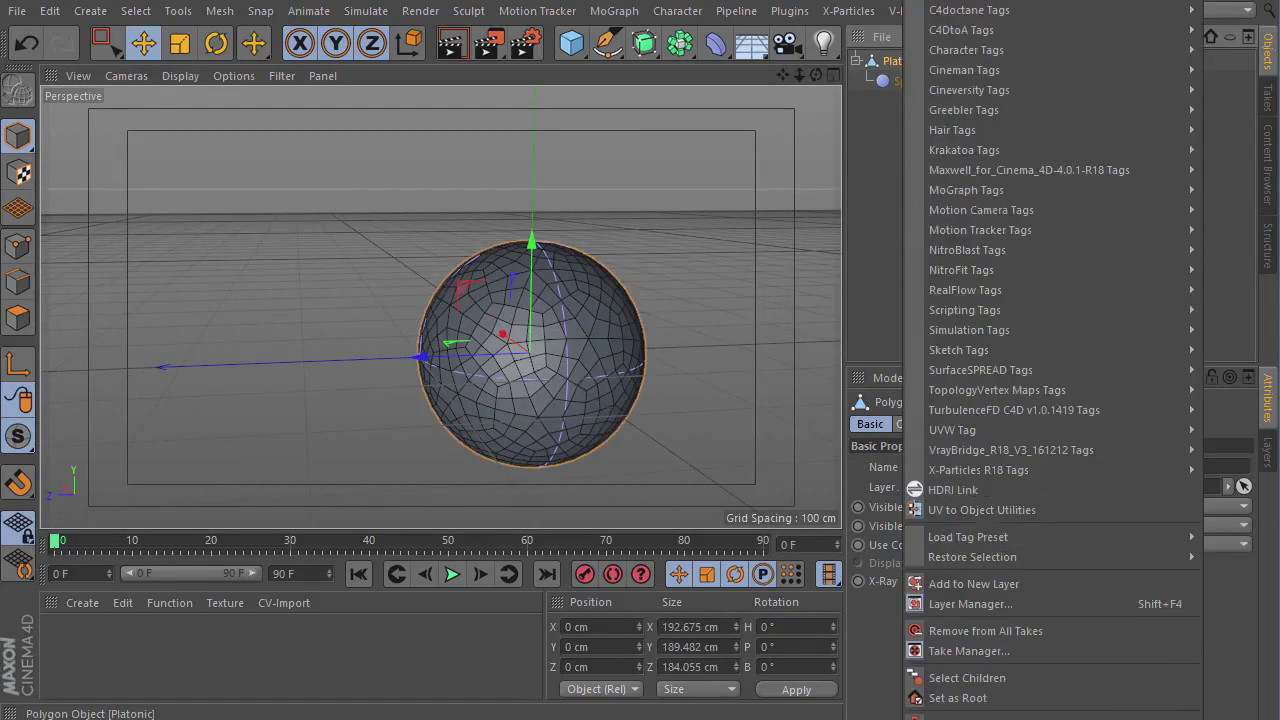
pyautogui.press('Escape')
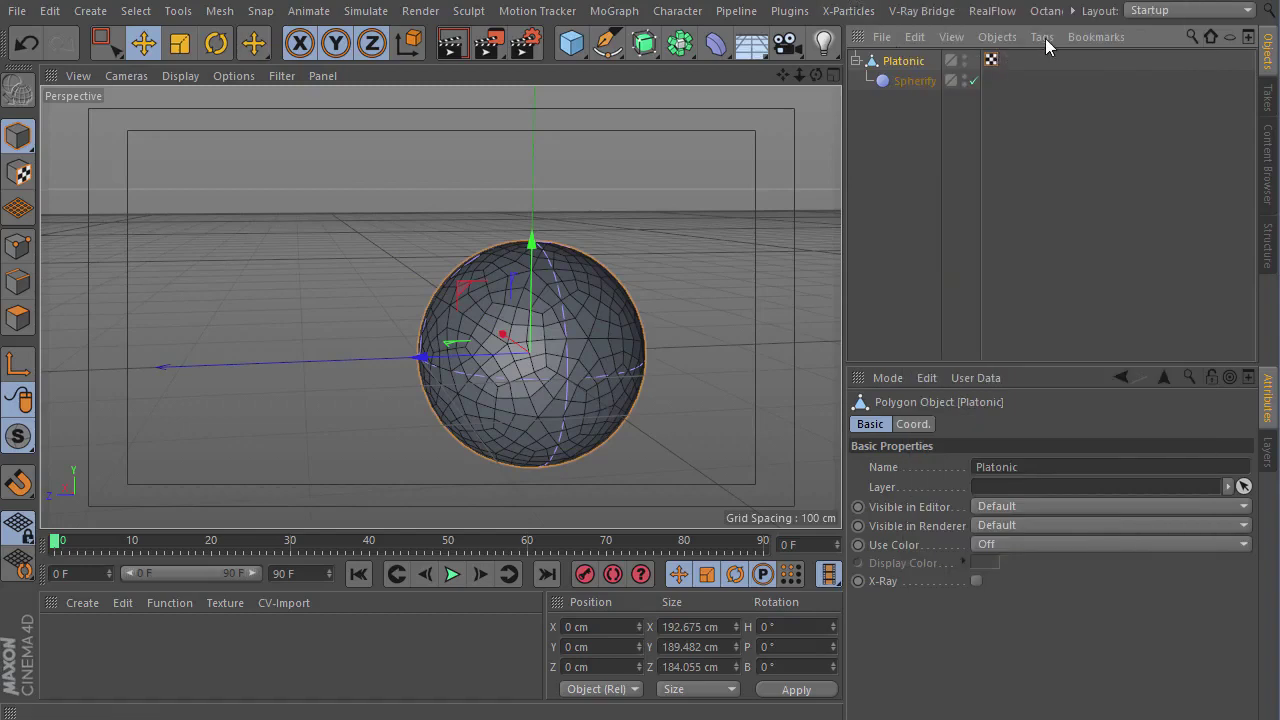
pyautogui.click(1043, 37)
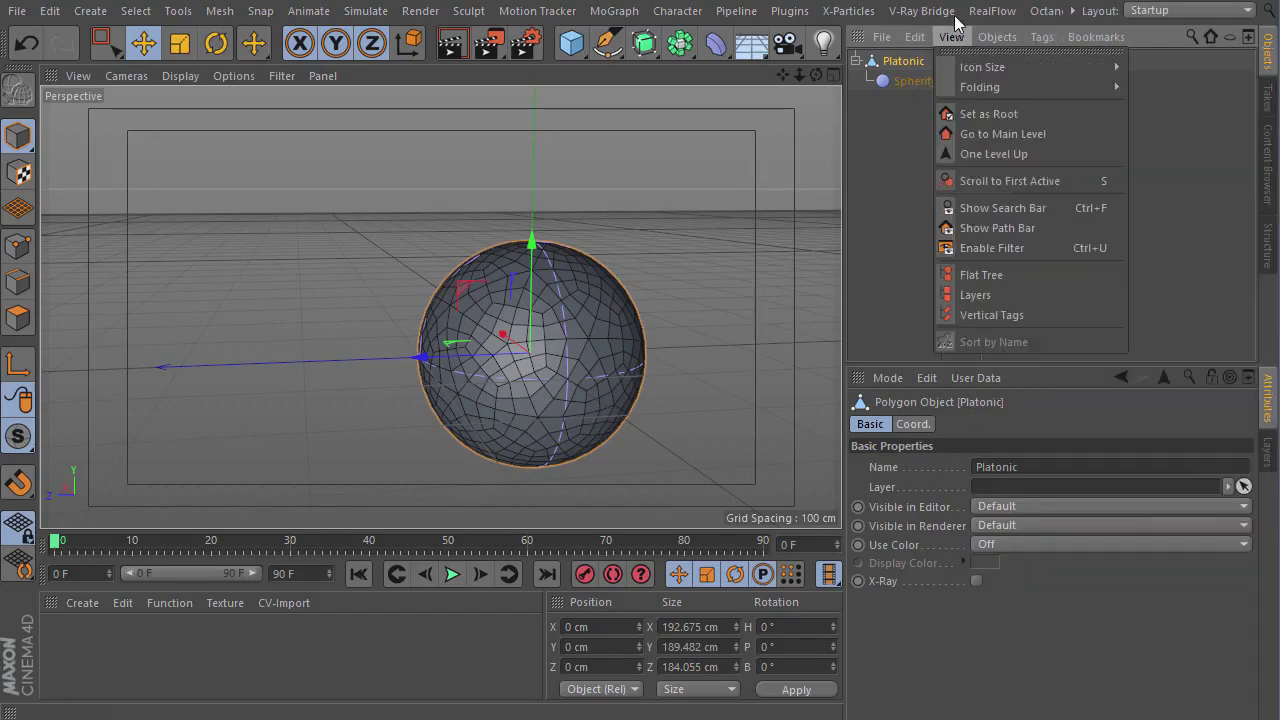
pyautogui.moveTo(997, 37)
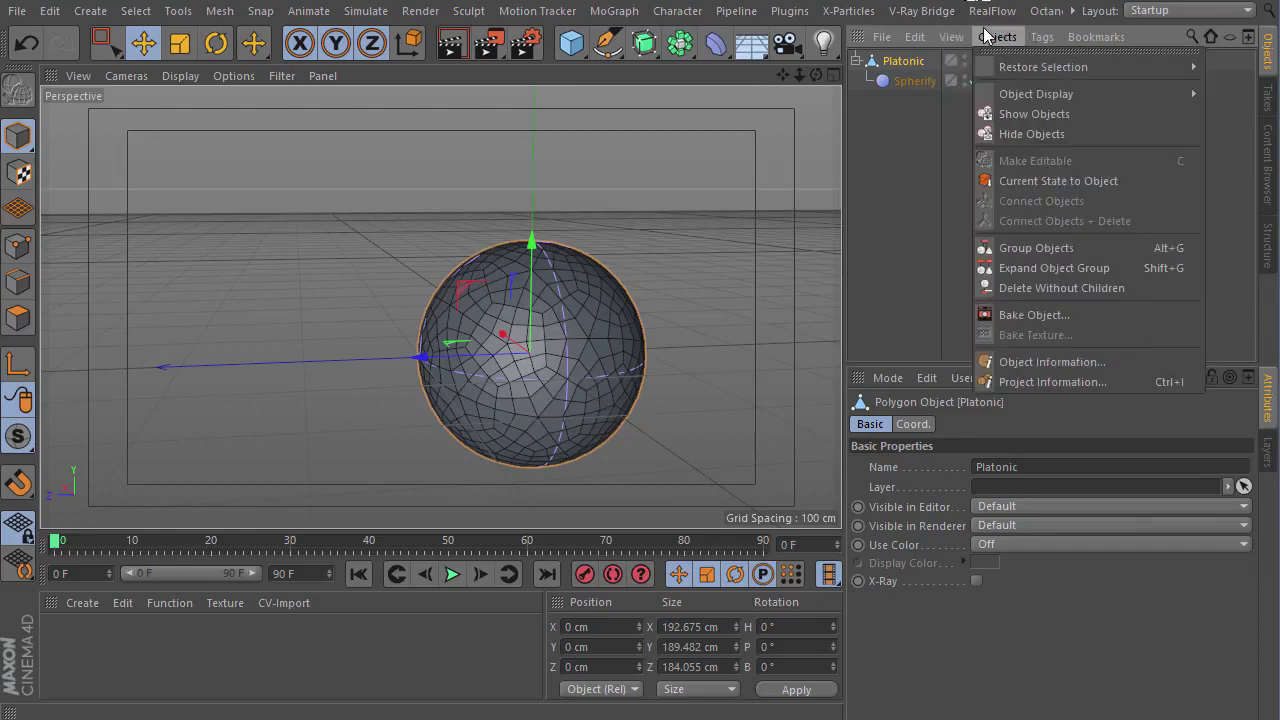
pyautogui.click(1049, 183)
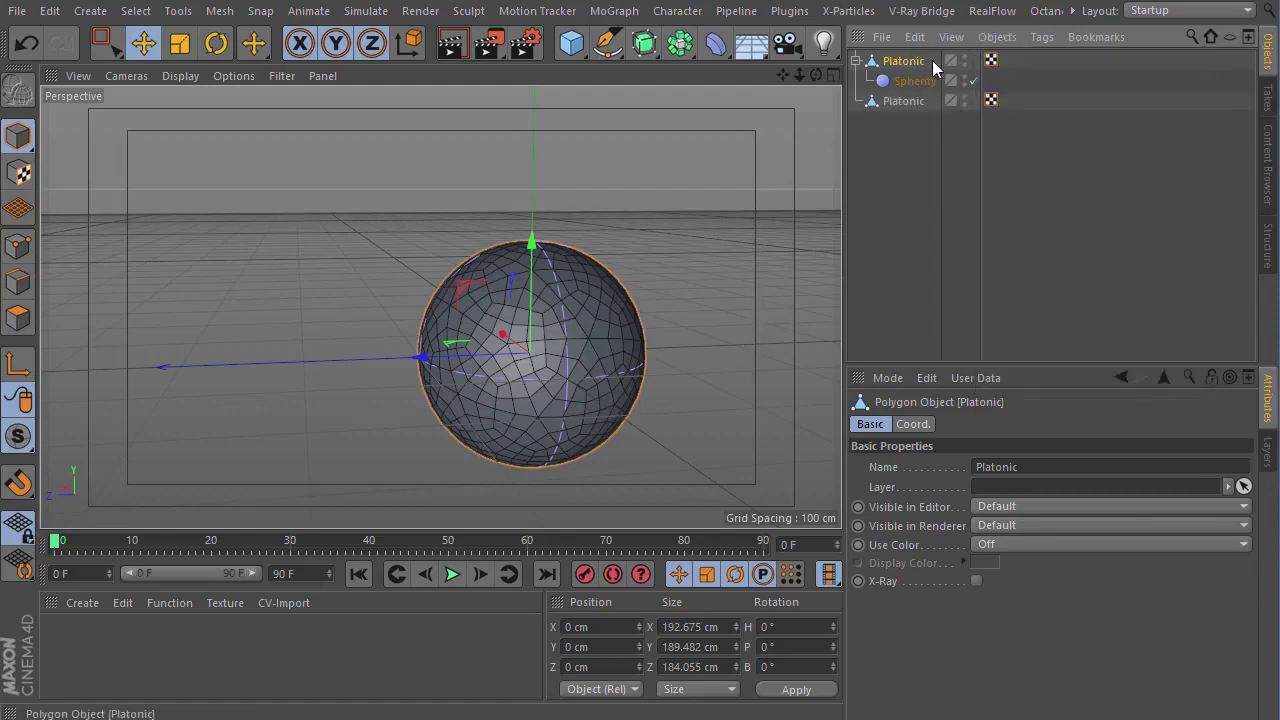
# - Hide and collapse the original Platonic below the copy, then test-move the visible ball and undo
pyautogui.keyDown('ctrl'); pyautogui.click(965, 60); pyautogui.keyUp('ctrl')
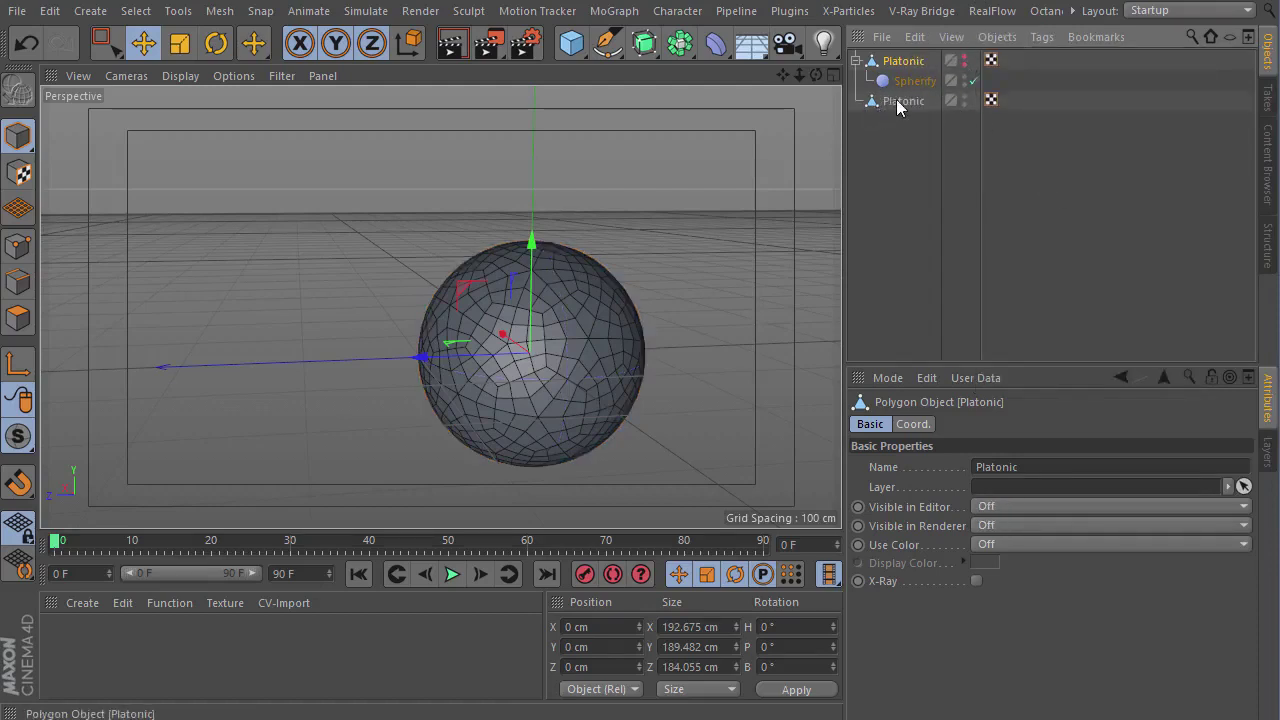
pyautogui.moveTo(890, 60); pyautogui.dragTo(912, 112)
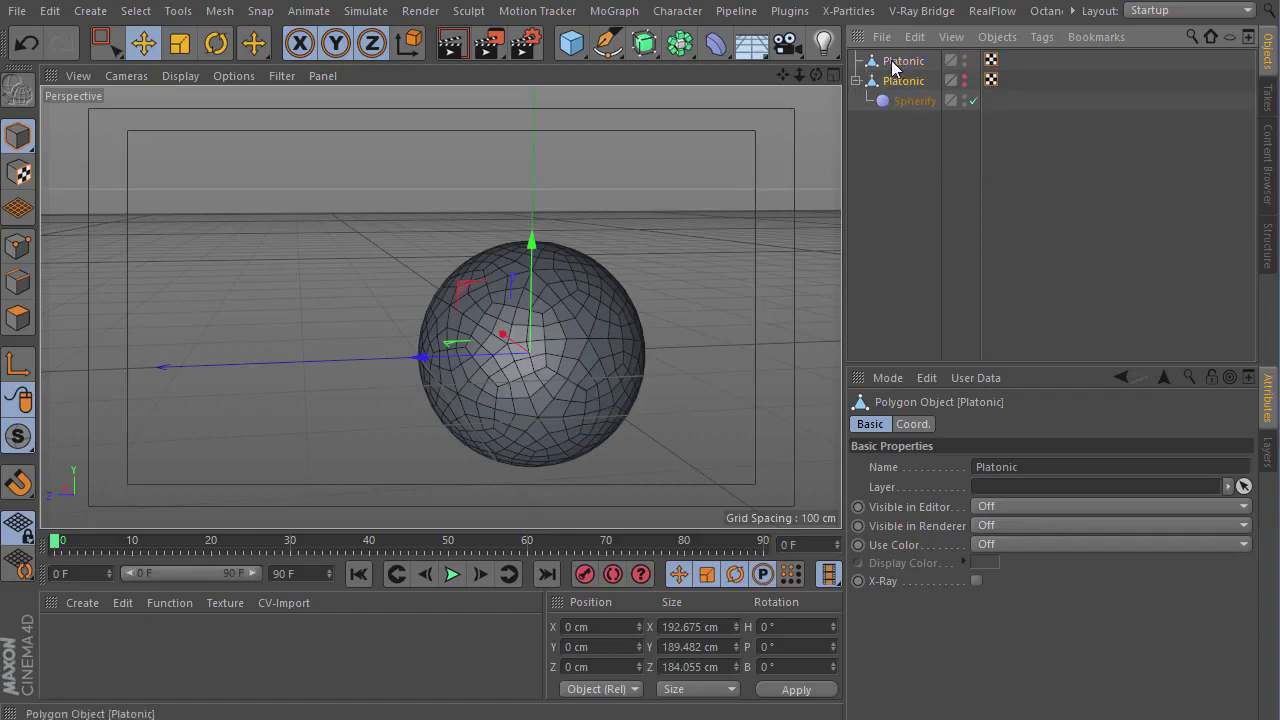
pyautogui.click(857, 81)
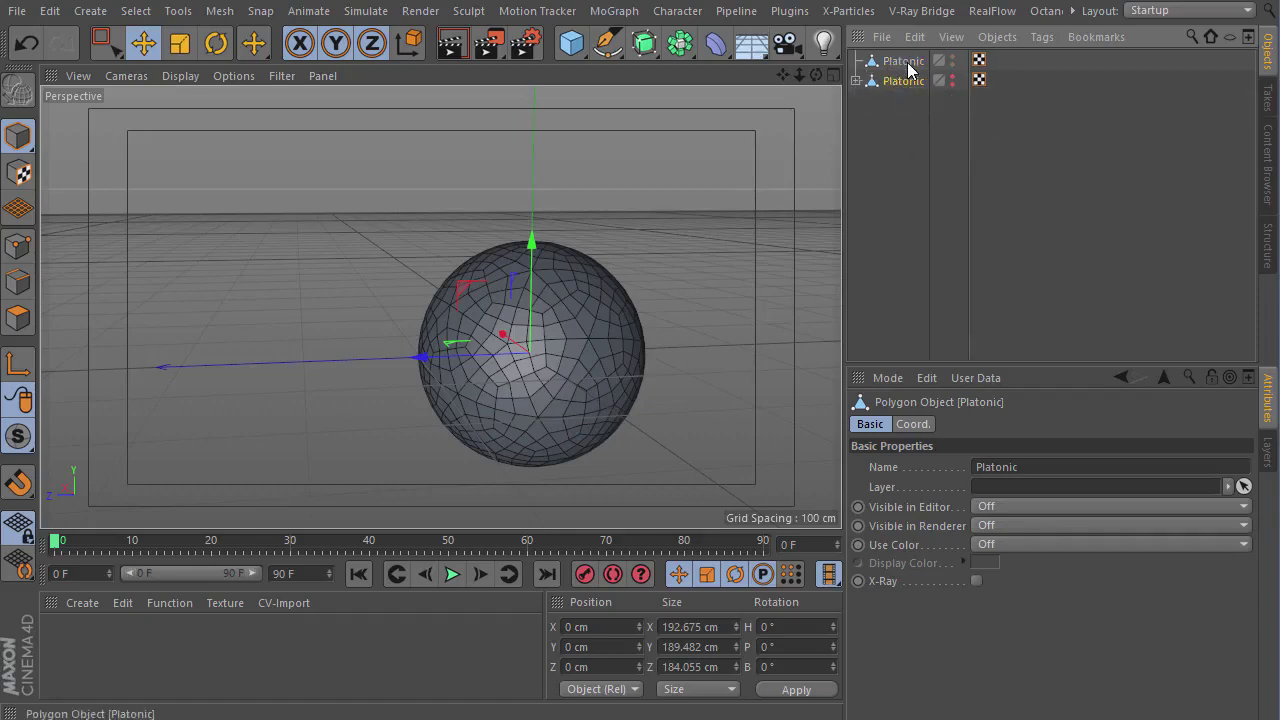
pyautogui.click(905, 62)
pyautogui.moveTo(495, 334)
pyautogui.keyDown('alt'); pyautogui.mouseDown()
pyautogui.moveTo(625, 333)
pyautogui.moveTo(497, 336)
pyautogui.mouseUp(); pyautogui.keyUp('alt')
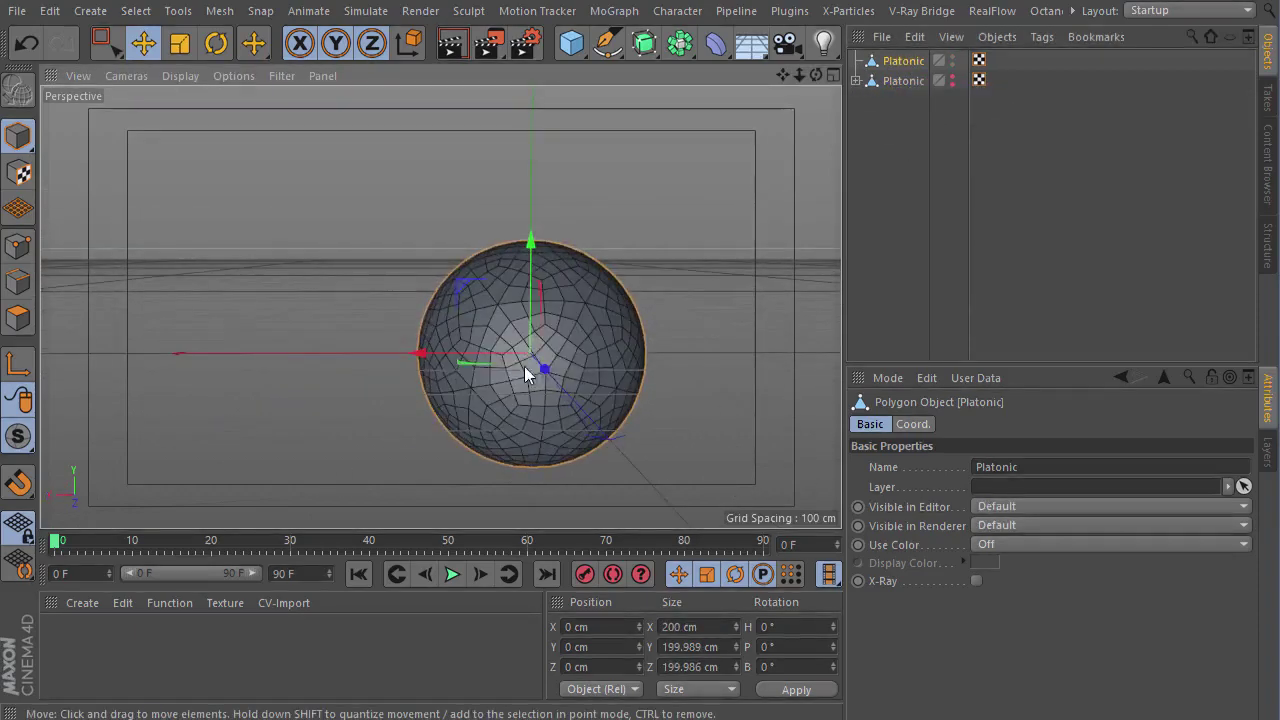
pyautogui.moveTo(423, 354)
pyautogui.mouseDown()
pyautogui.moveTo(557, 345)
pyautogui.moveTo(551, 294)
pyautogui.moveTo(410, 215)
pyautogui.moveTo(416, 296)
pyautogui.moveTo(555, 306)
pyautogui.moveTo(596, 242)
pyautogui.moveTo(607, 309)
pyautogui.moveTo(550, 238)
pyautogui.moveTo(543, 257)
pyautogui.mouseUp()
pyautogui.hotkey('ctrl', 'z')
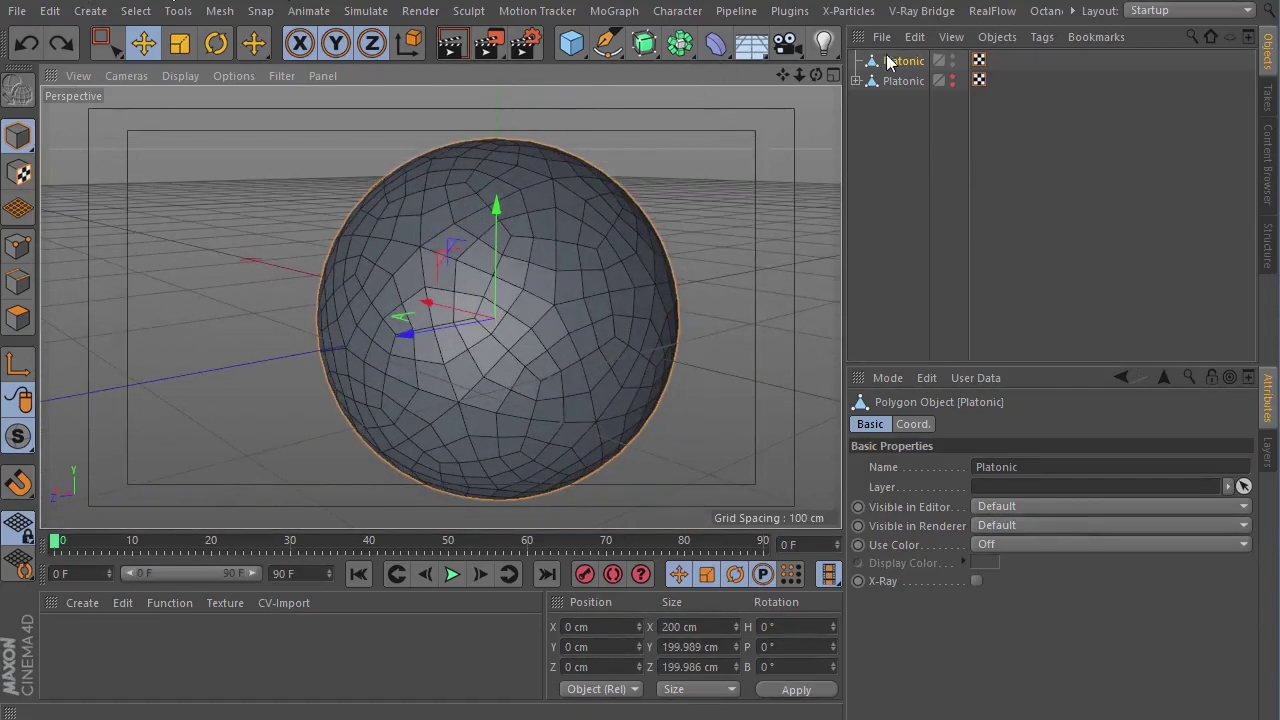
# - Add a Cloth Surface and place the Platonic ball inside it
pyautogui.click(368, 11)
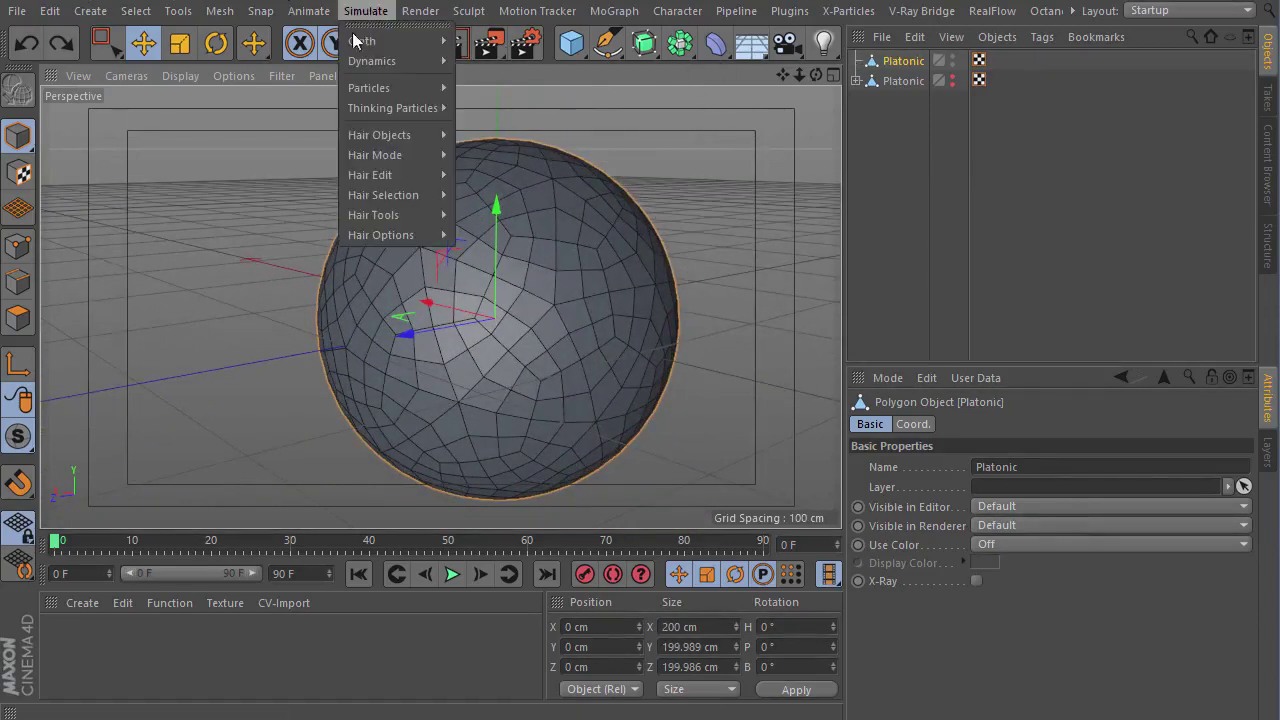
pyautogui.click(521, 46)
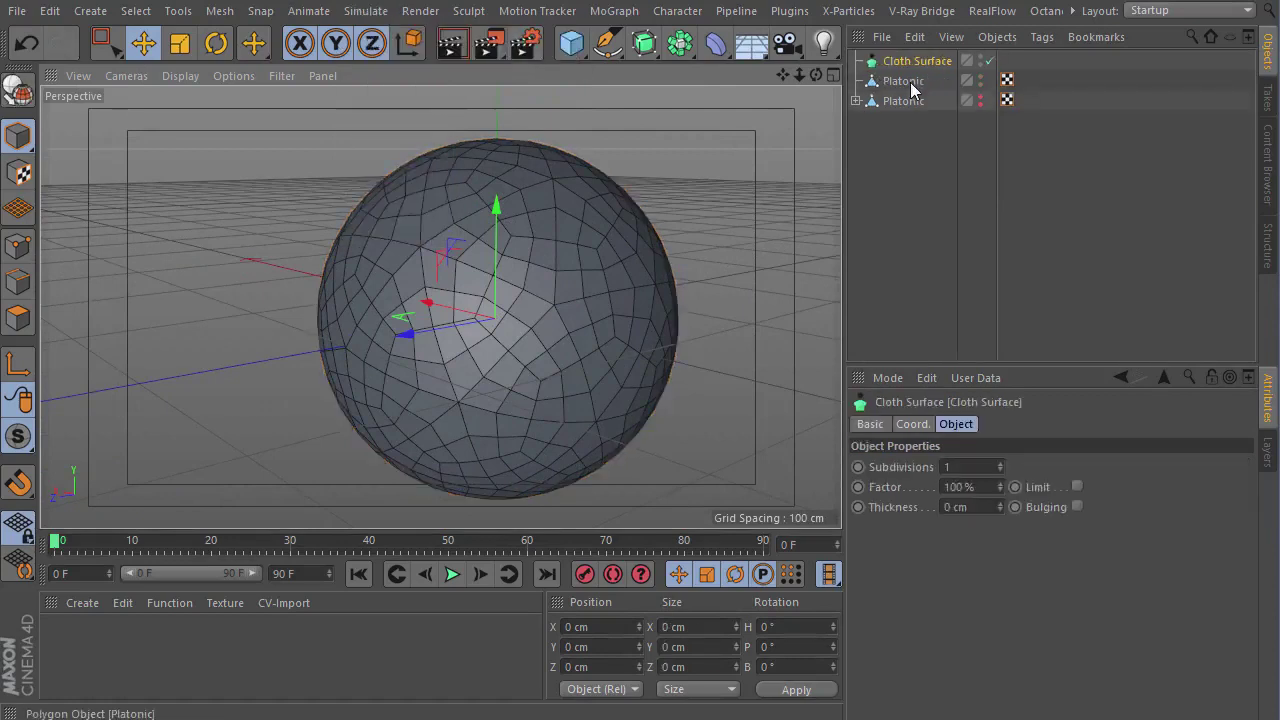
pyautogui.moveTo(910, 82); pyautogui.dragTo(915, 65)
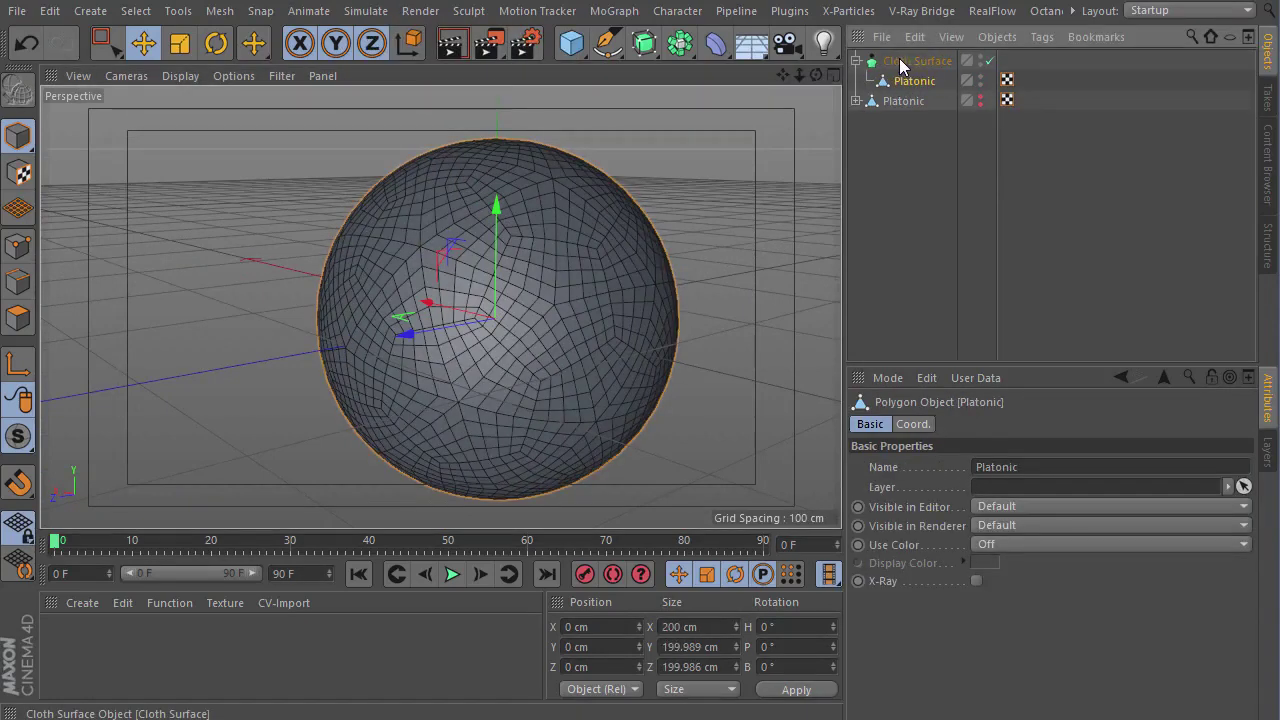
pyautogui.click(912, 62)
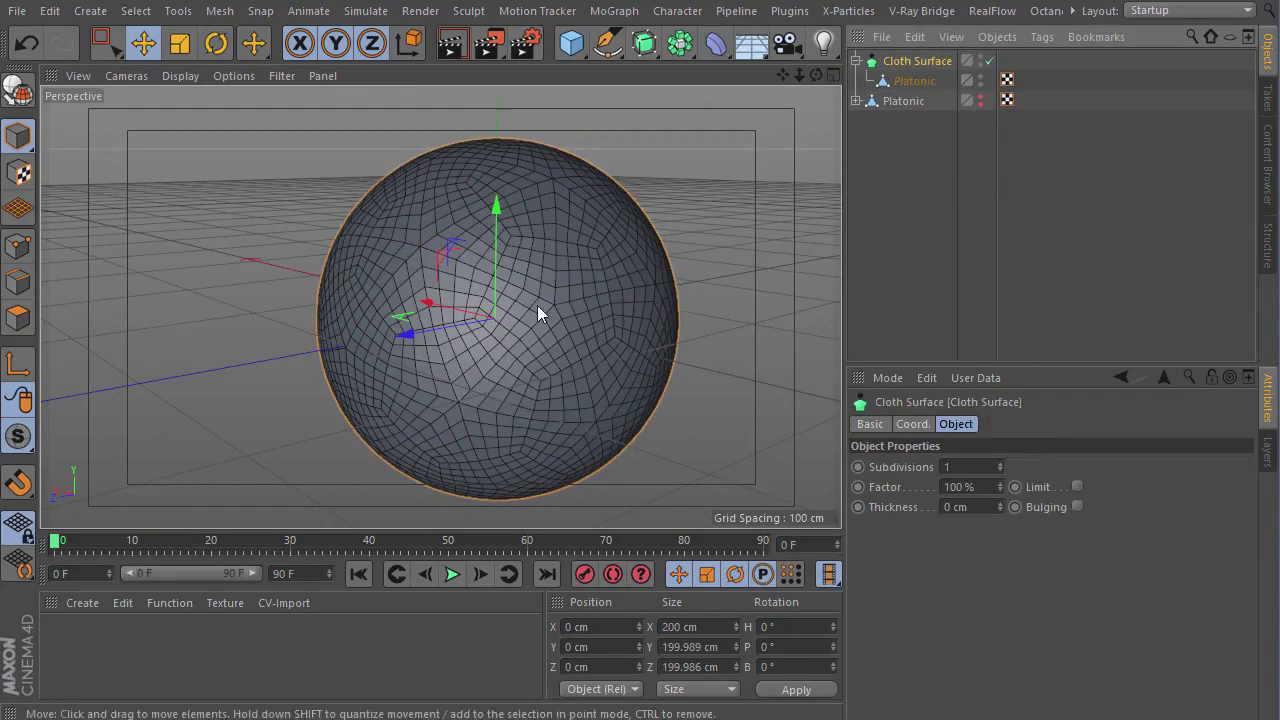
pyautogui.moveTo(537, 305)
pyautogui.keyDown('alt'); pyautogui.mouseDown()
pyautogui.moveTo(534, 278)
pyautogui.moveTo(402, 235)
pyautogui.moveTo(340, 256)
pyautogui.moveTo(350, 290)
pyautogui.mouseUp(); pyautogui.keyUp('alt')
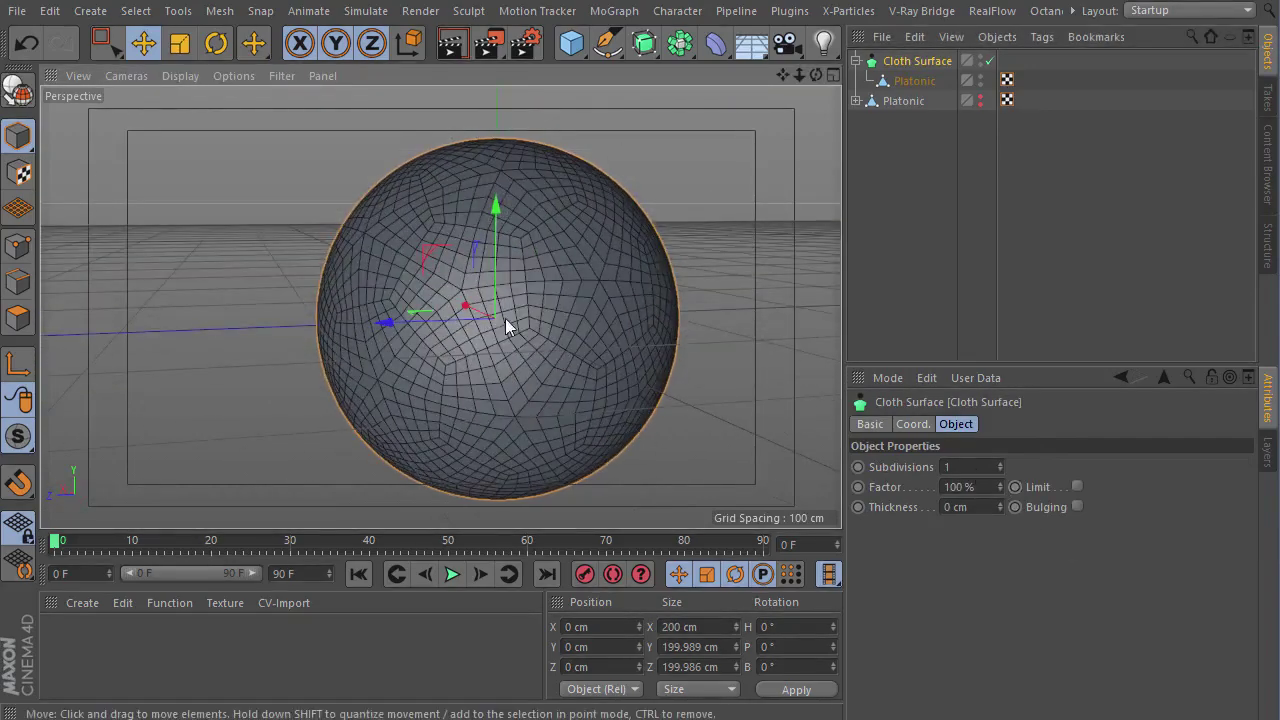
pyautogui.moveTo(505, 318)
pyautogui.keyDown('alt'); pyautogui.mouseDown()
pyautogui.moveTo(686, 345)
pyautogui.moveTo(700, 360)
pyautogui.mouseUp(); pyautogui.keyUp('alt')
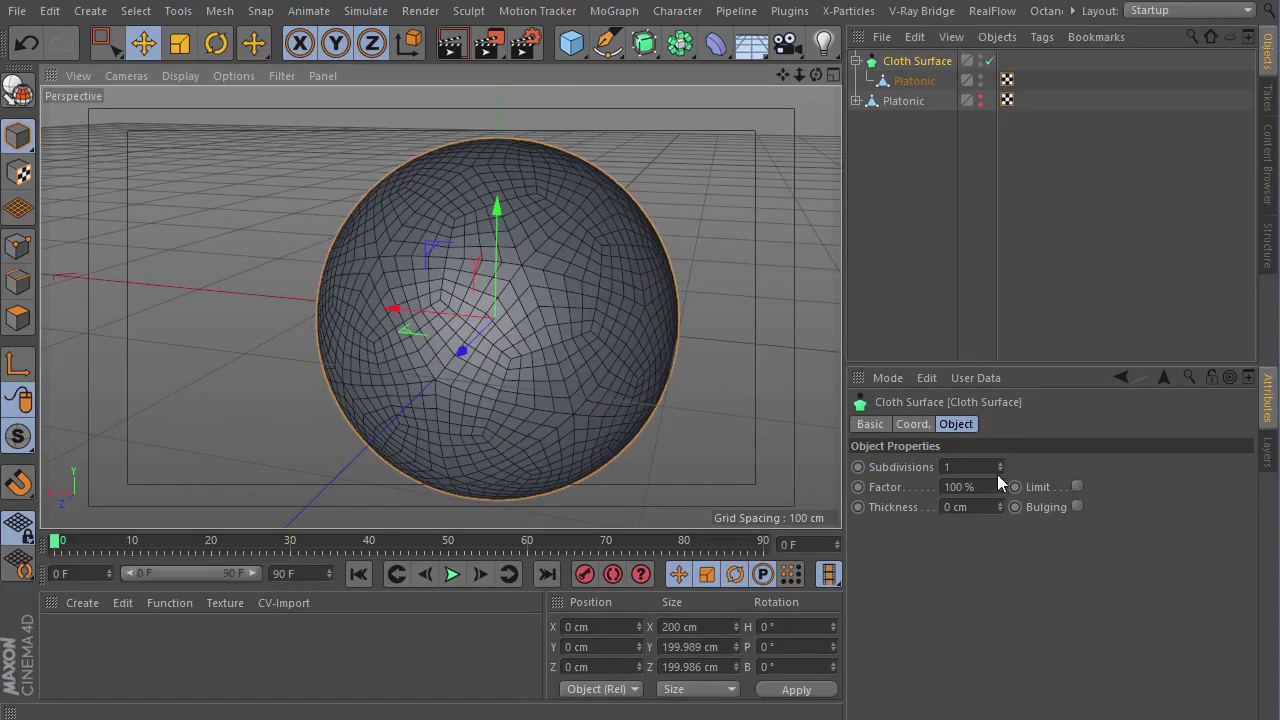
# - Set the Cloth Surface to Subdivisions 0 and Thickness 3 cm
pyautogui.click(998, 471)
pyautogui.click(1000, 498)
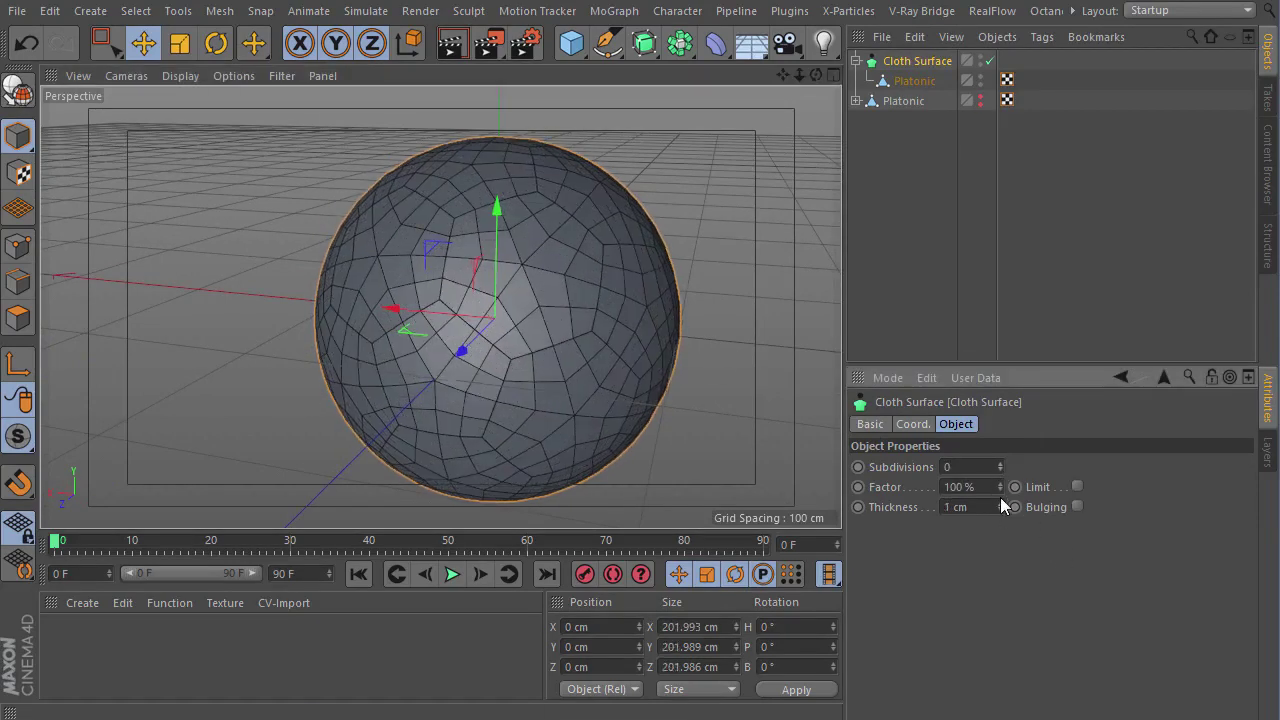
pyautogui.click(1000, 498)
pyautogui.click(1000, 497)
pyautogui.moveTo(384, 280)
pyautogui.keyDown('alt'); pyautogui.mouseDown()
pyautogui.moveTo(679, 287)
pyautogui.moveTo(936, 122)
pyautogui.mouseUp(); pyautogui.keyUp('alt')
pyautogui.click(920, 80)
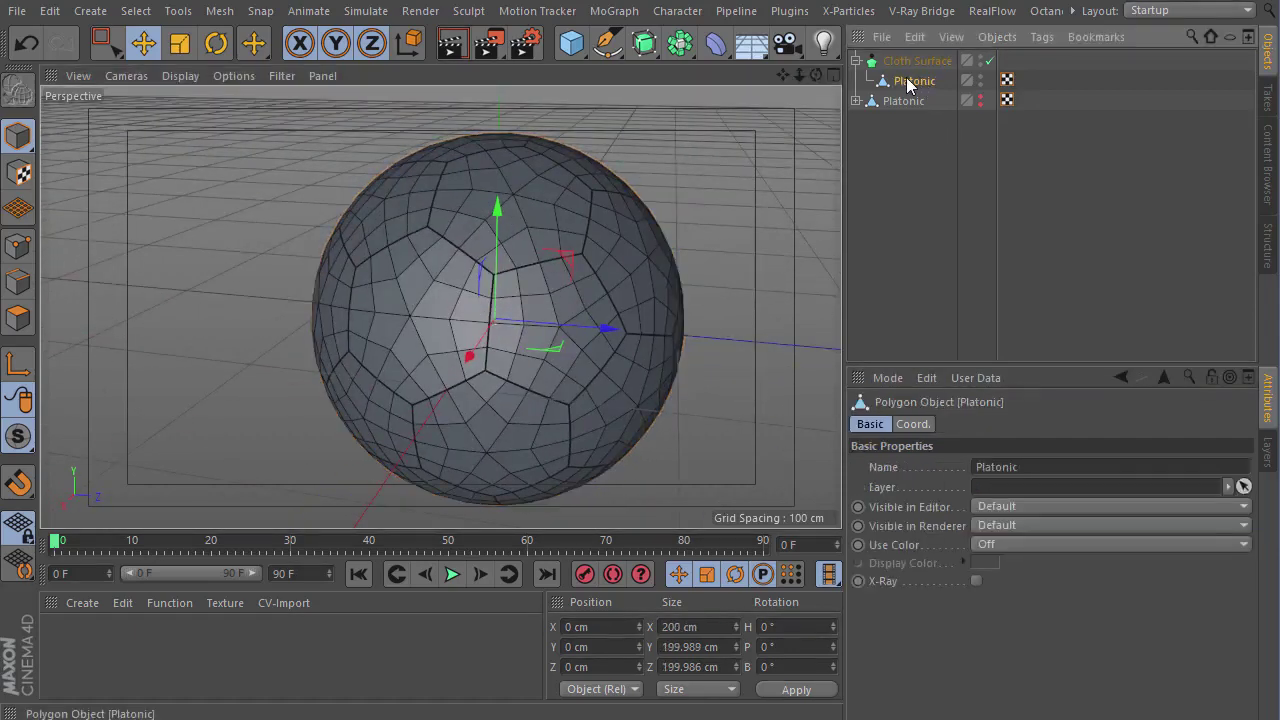
# - Add a Phong tag to the Platonic and enable its 32° angle limit
pyautogui.rightClick(909, 87)
pyautogui.click(876, 158)
pyautogui.click(1043, 37)
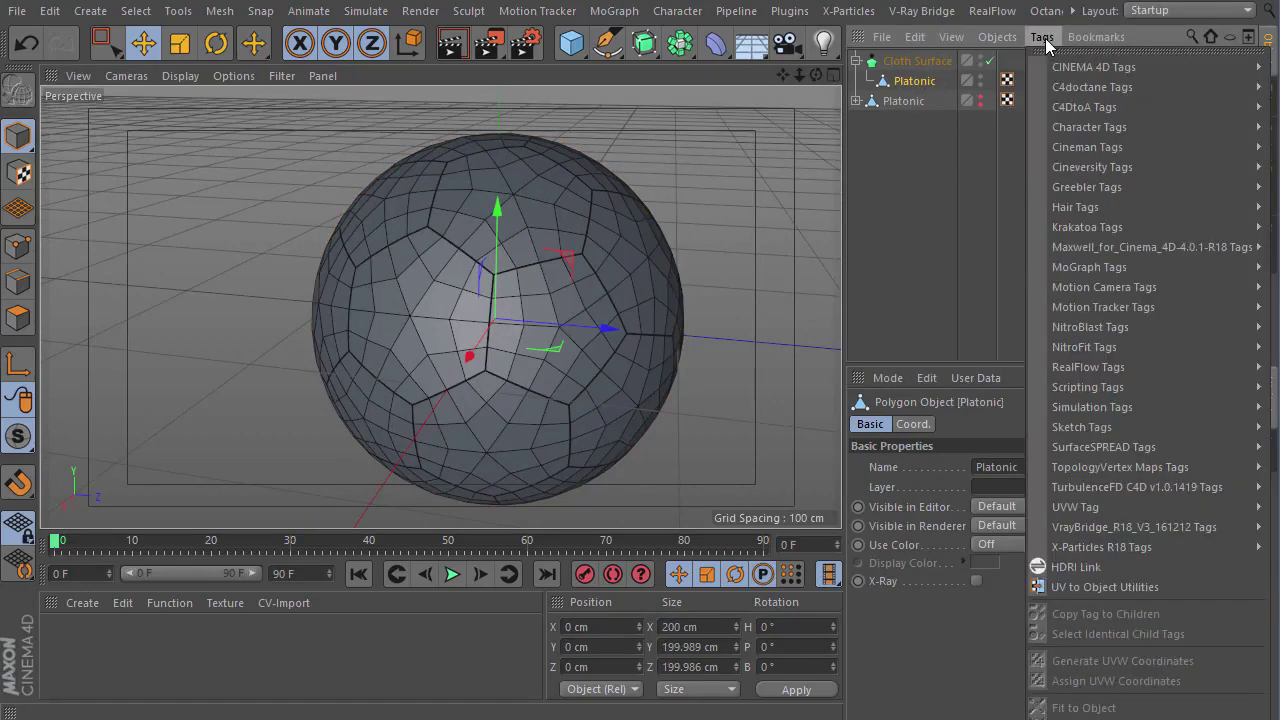
pyautogui.moveTo(1093, 67)
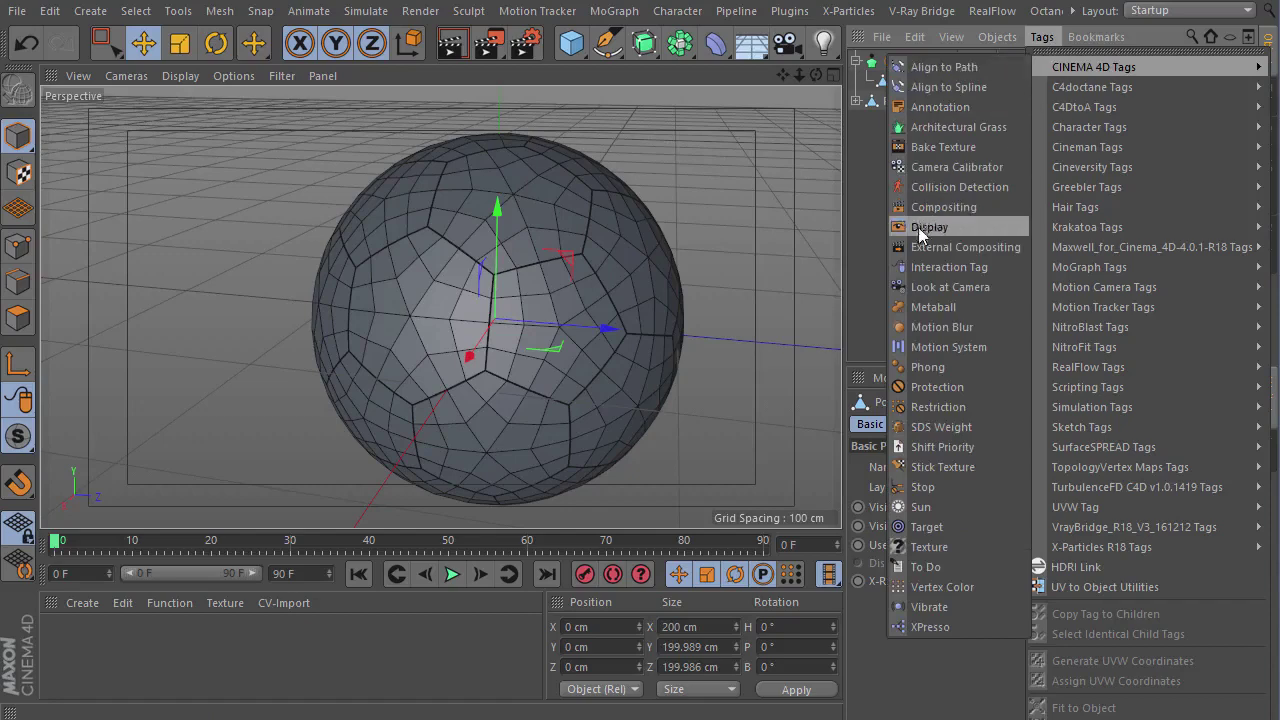
pyautogui.click(940, 367)
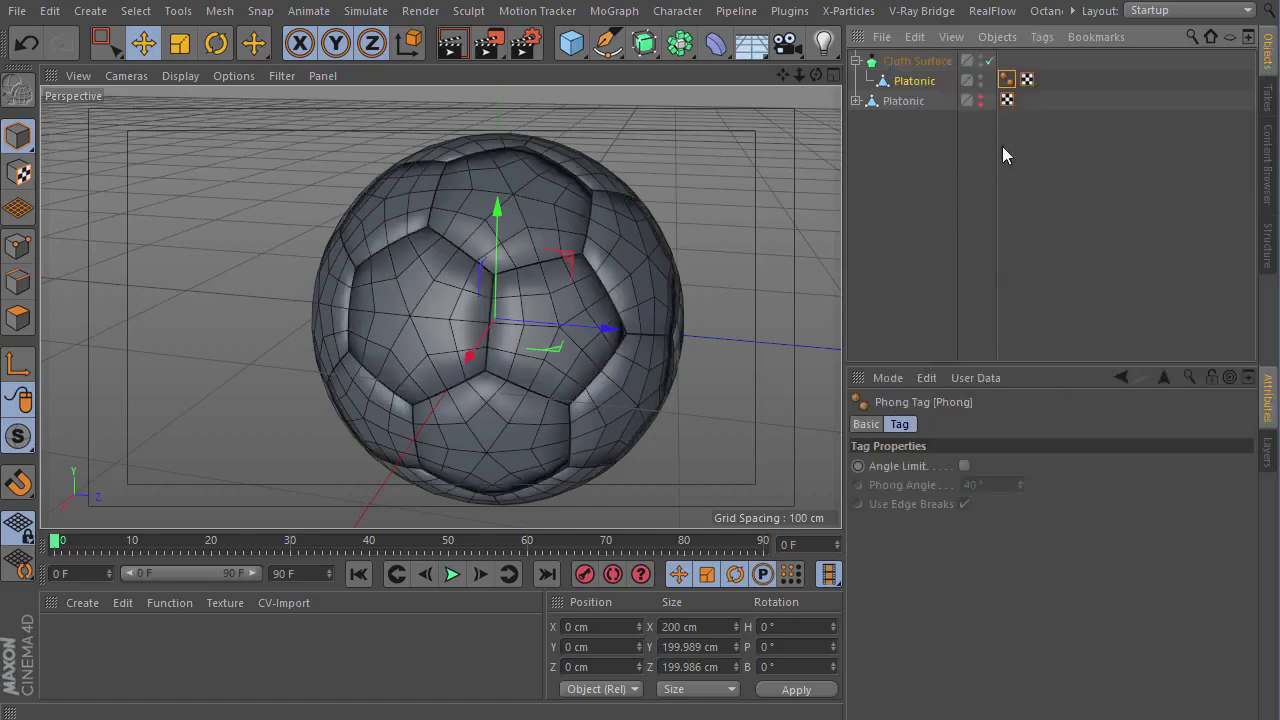
pyautogui.moveTo(700, 420)
pyautogui.keyDown('alt'); pyautogui.mouseDown()
pyautogui.moveTo(575, 323)
pyautogui.moveTo(698, 319)
pyautogui.mouseUp(); pyautogui.keyUp('alt')
pyautogui.click(964, 466)
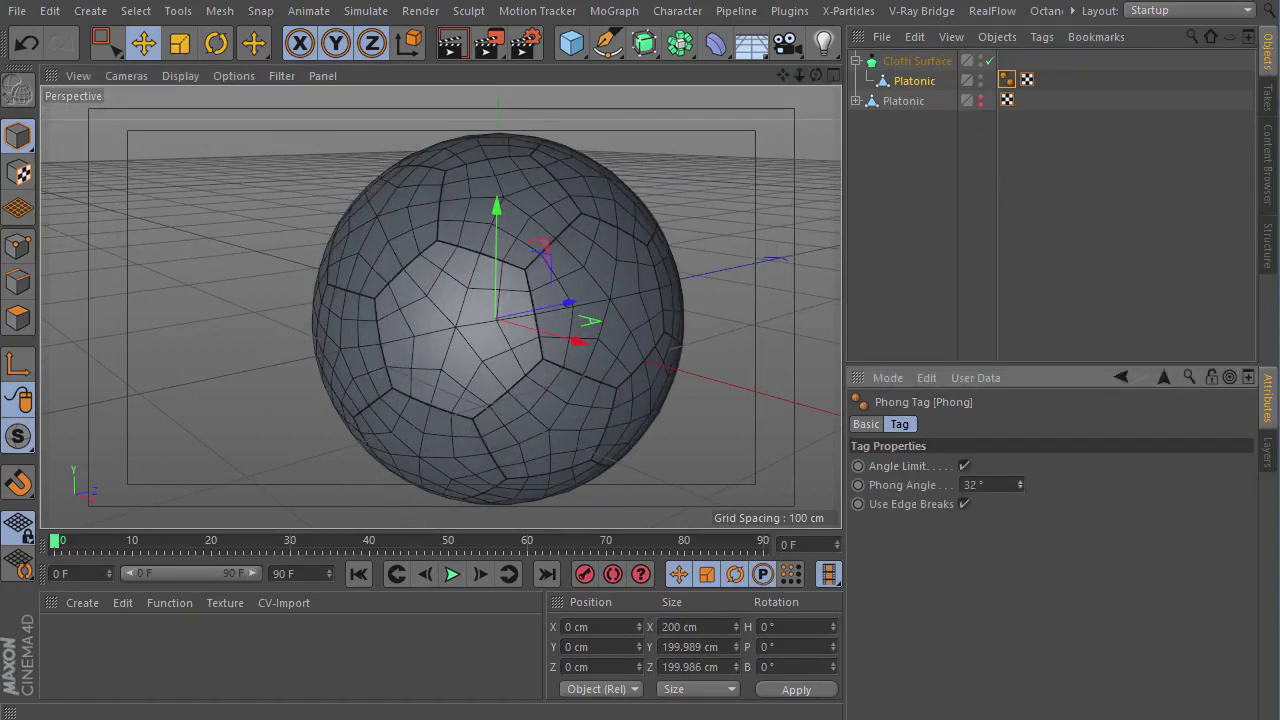
# - Switch the viewport to Gouraud Shading and reselect the Platonic inside Cloth Surface
pyautogui.keyDown('alt'); pyautogui.moveTo(529, 330); pyautogui.dragTo(655, 337); pyautogui.keyUp('alt')
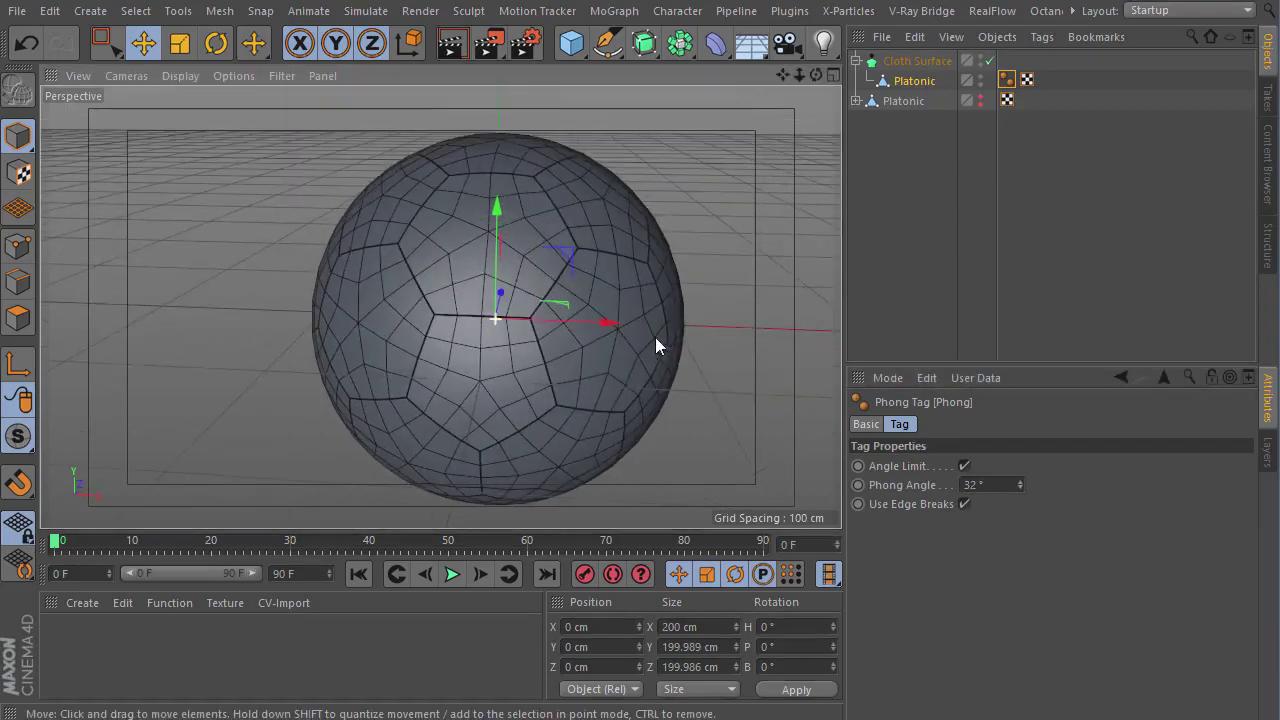
pyautogui.click(704, 263)
pyautogui.click(186, 76)
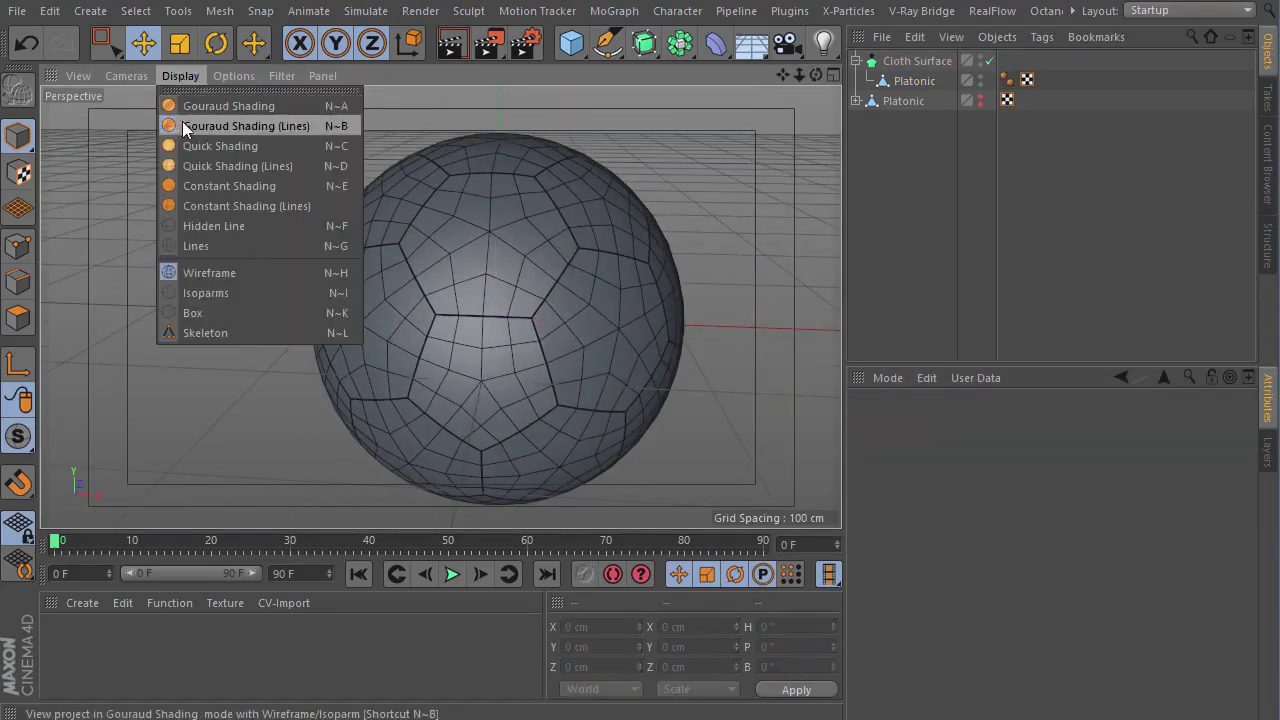
pyautogui.click(190, 105)
pyautogui.moveTo(636, 267)
pyautogui.keyDown('alt'); pyautogui.mouseDown()
pyautogui.moveTo(189, 266)
pyautogui.moveTo(240, 183)
pyautogui.moveTo(734, 277)
pyautogui.moveTo(573, 258)
pyautogui.mouseUp(); pyautogui.keyUp('alt')
pyautogui.click(912, 81)
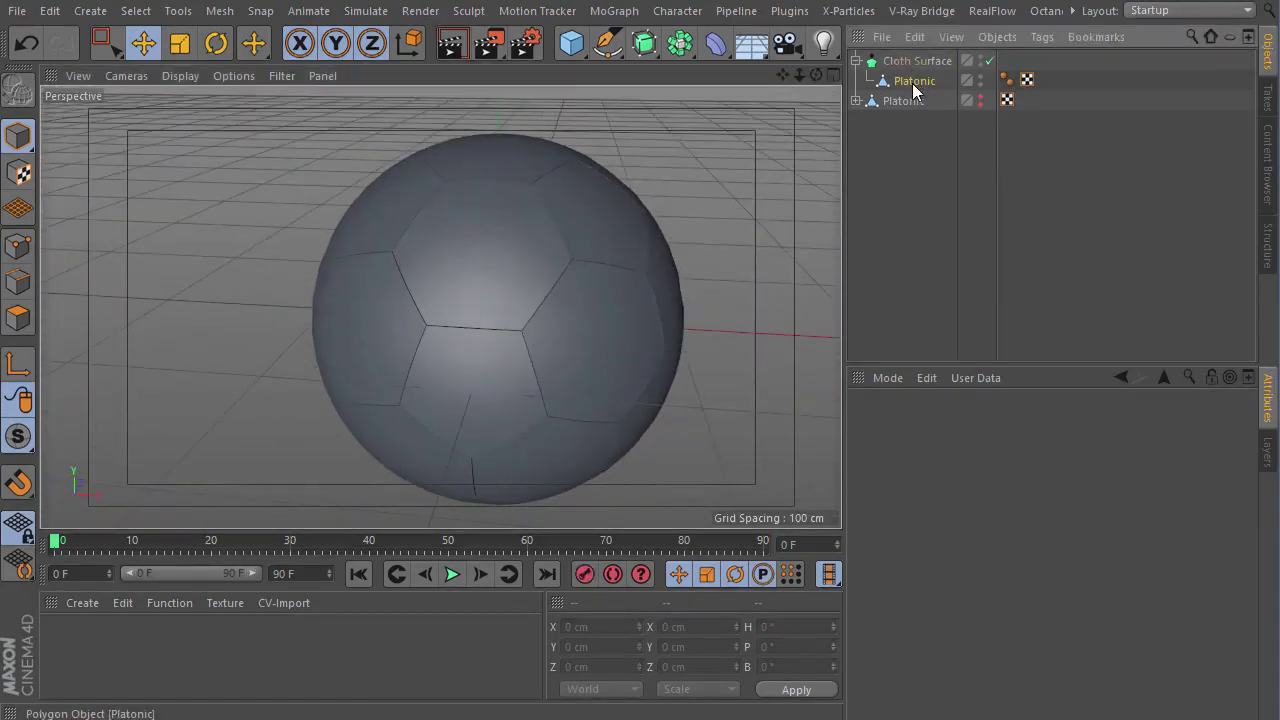
pyautogui.keyDown('alt'); pyautogui.moveTo(493, 220); pyautogui.dragTo(267, 140); pyautogui.keyUp('alt')
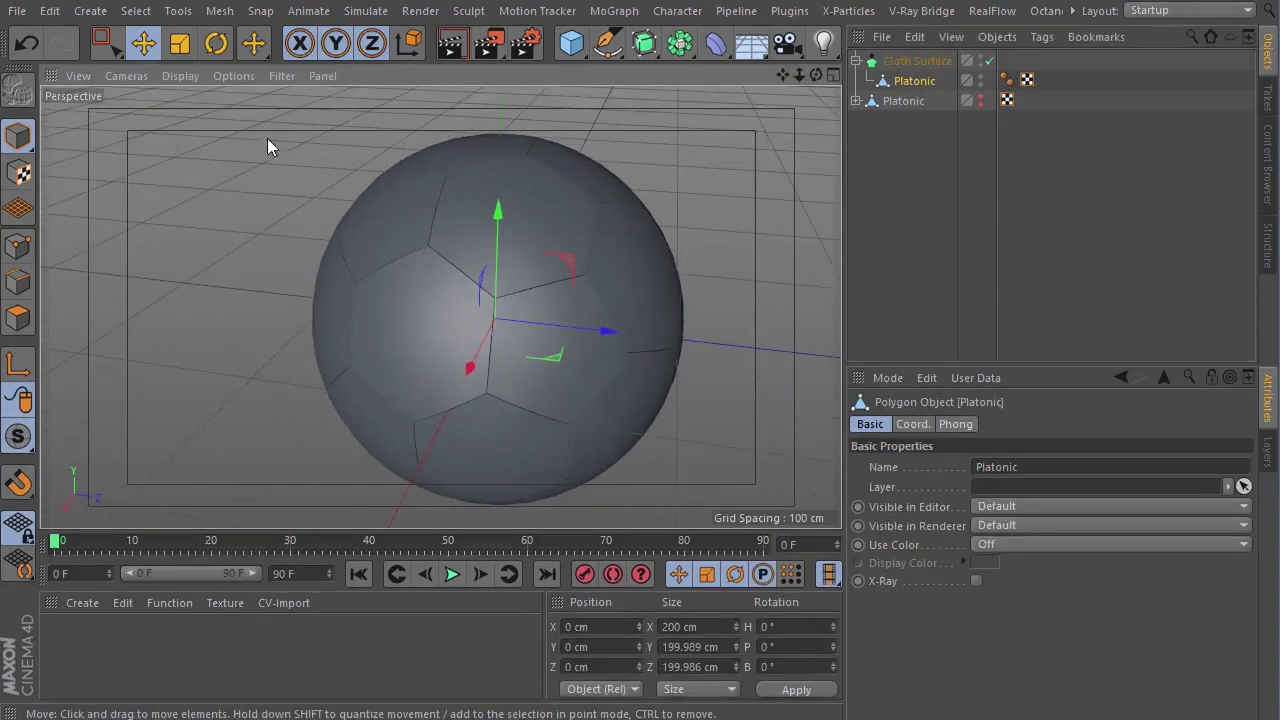
# - Convert the Platonic's polygon groups into separate objects and disable Cloth Surface
pyautogui.click(231, 13)
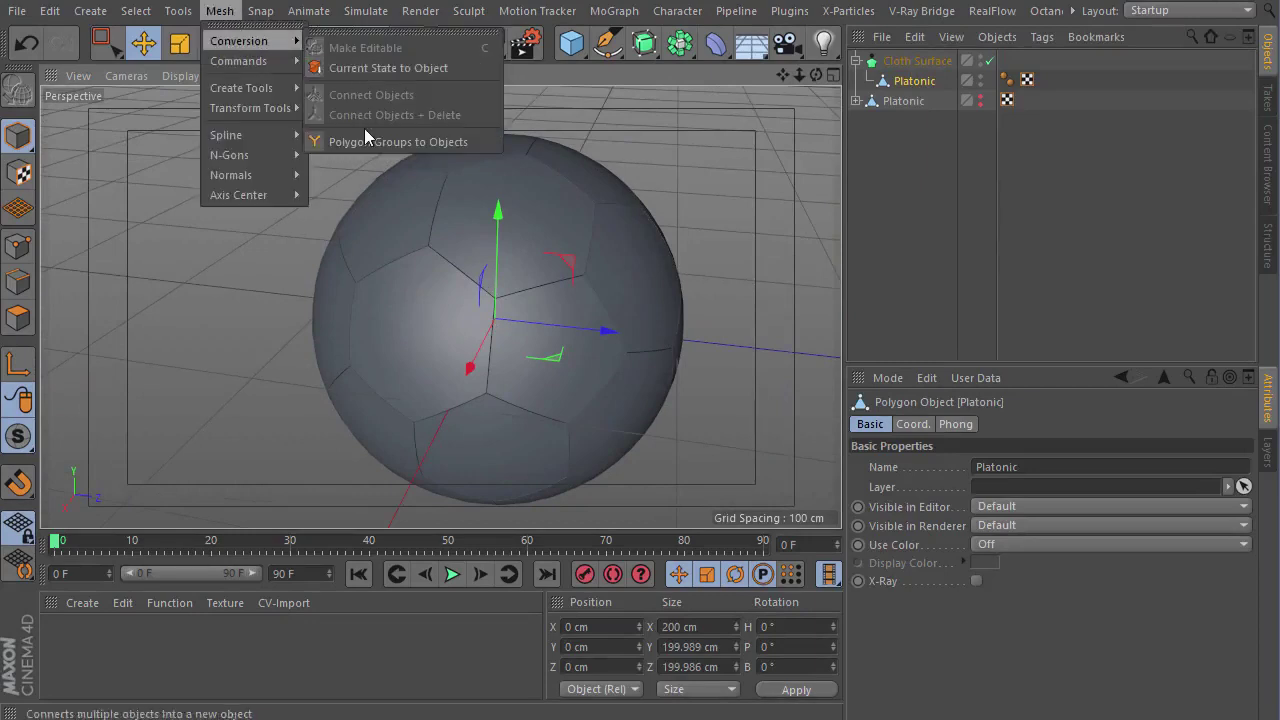
pyautogui.moveTo(239, 41)
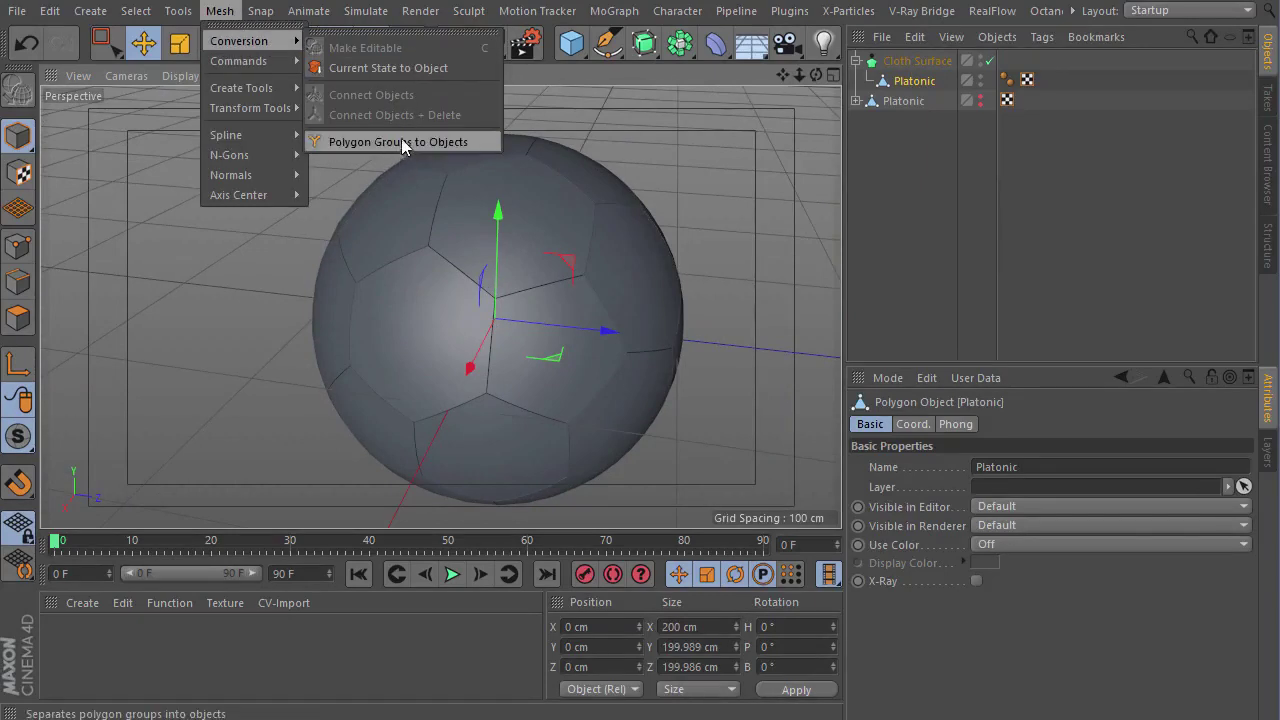
pyautogui.click(403, 140)
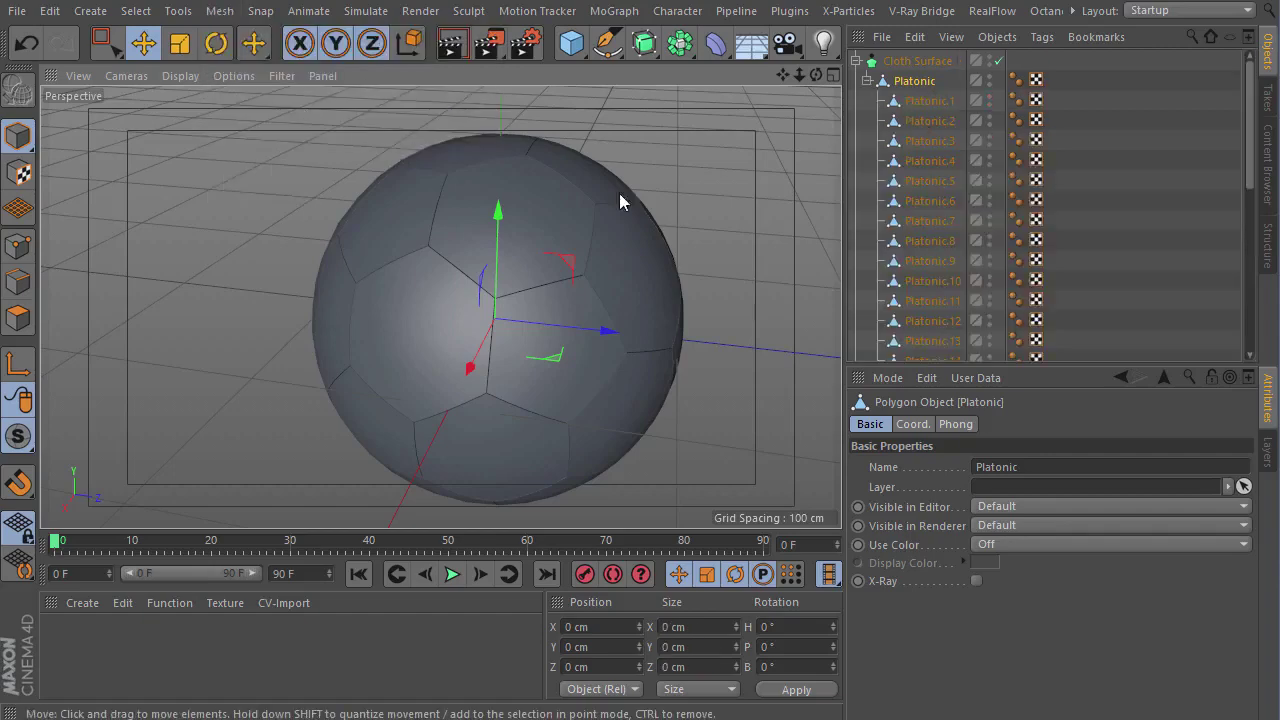
pyautogui.keyDown('alt'); pyautogui.moveTo(619, 193); pyautogui.dragTo(210, 212); pyautogui.keyUp('alt')
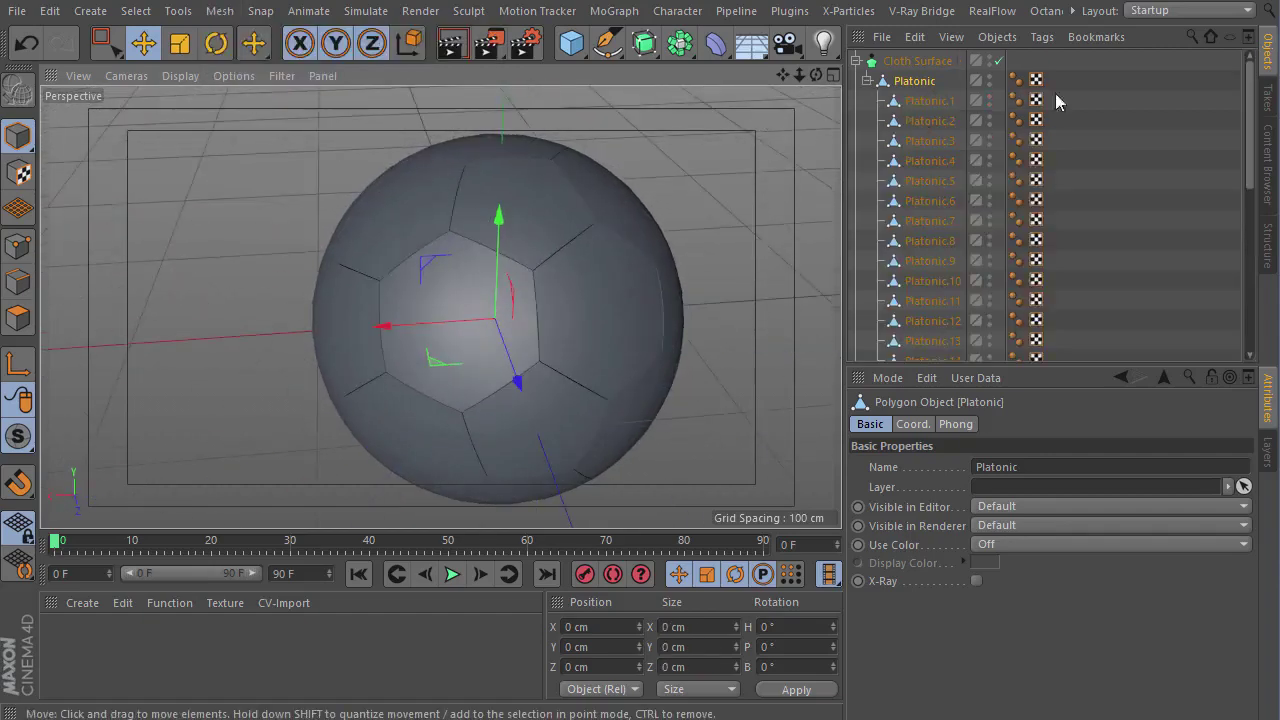
pyautogui.click(998, 61)
pyautogui.keyDown('alt'); pyautogui.moveTo(500, 251); pyautogui.dragTo(540, 240); pyautogui.keyUp('alt')
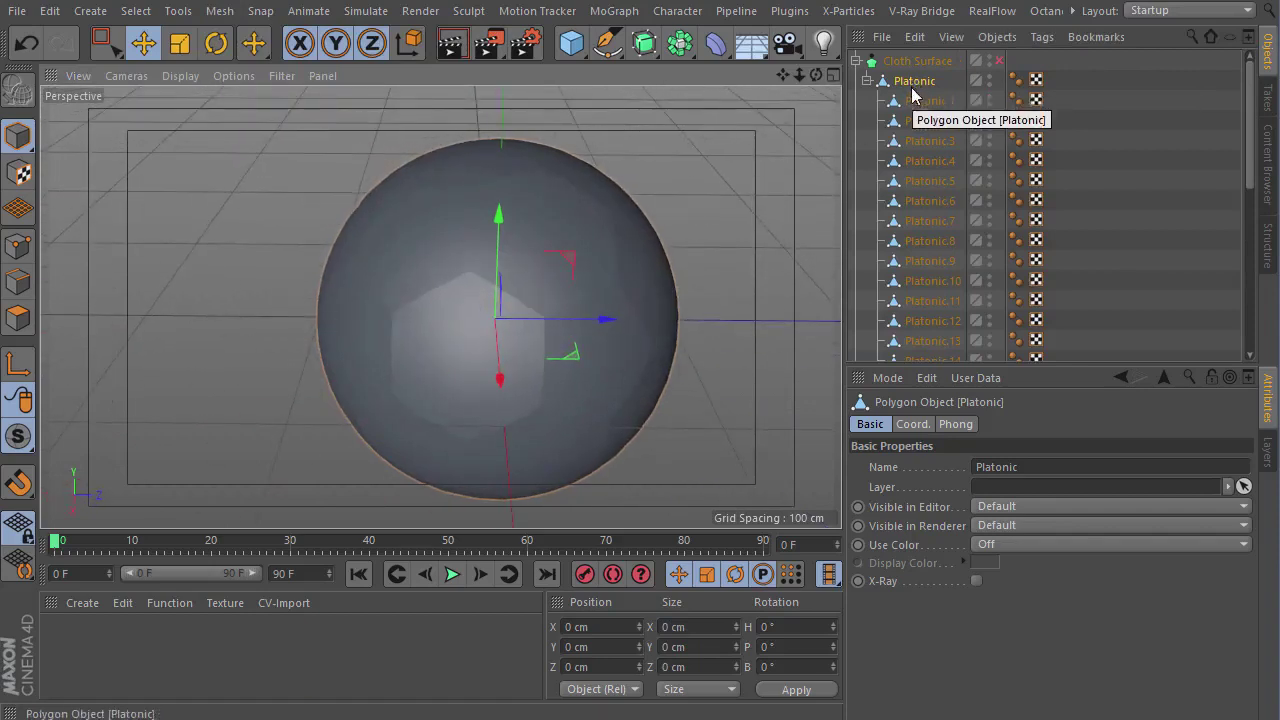
# - Select Platonic.1 through Platonic.32 and drag them directly under Cloth Surface
pyautogui.click(920, 101)
pyautogui.scroll(-5, 940, 150)
pyautogui.scroll(-4, 943, 165)
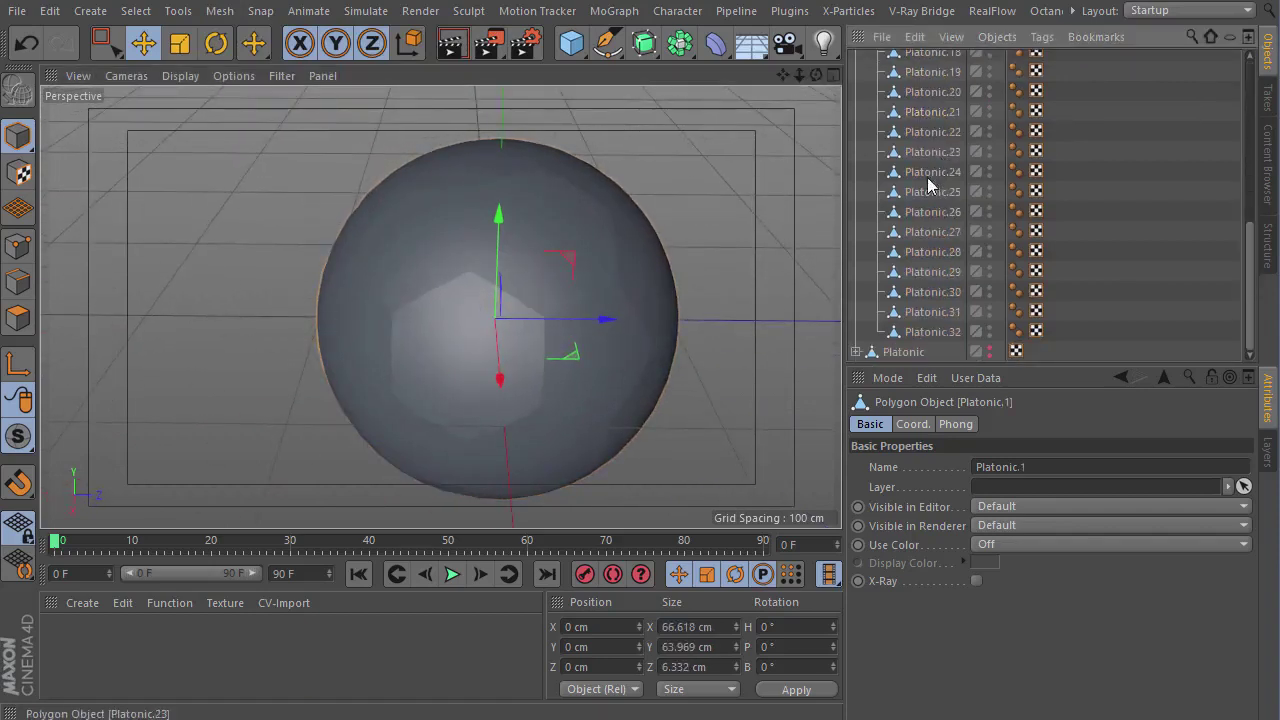
pyautogui.keyDown('shift'); pyautogui.click(931, 336); pyautogui.keyUp('shift')
pyautogui.scroll(10, 940, 210)
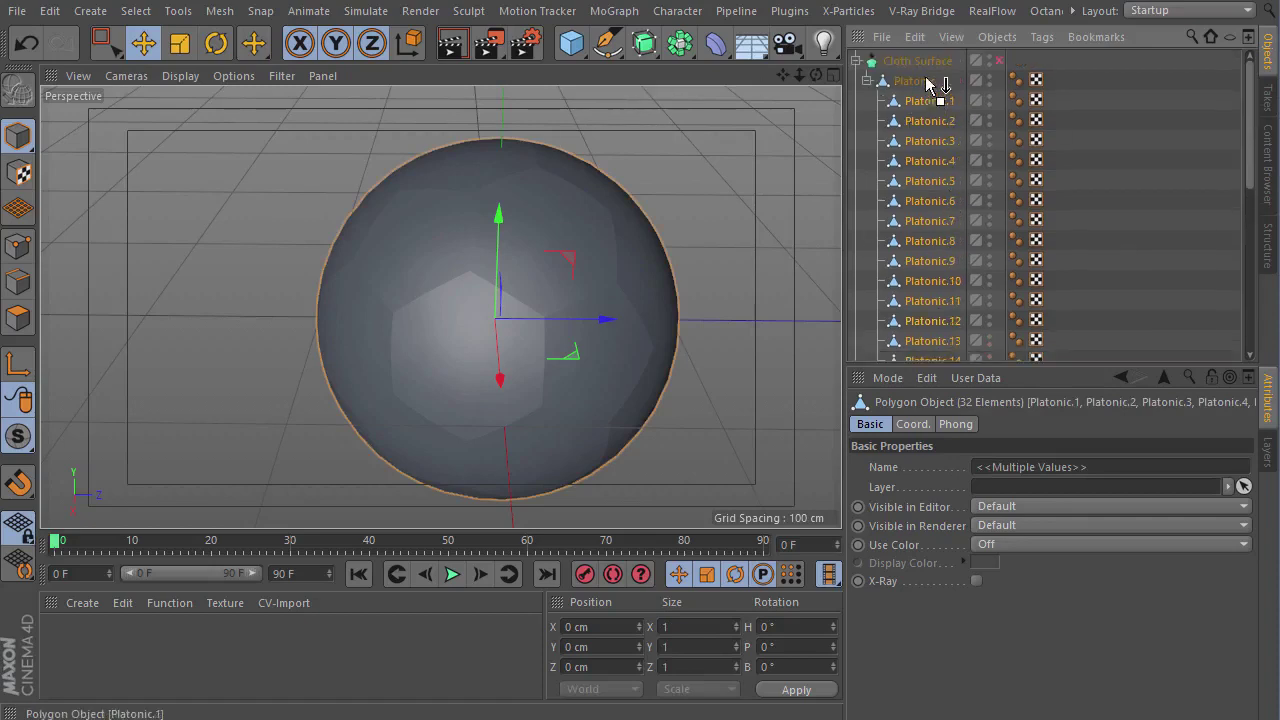
pyautogui.moveTo(920, 66); pyautogui.dragTo(914, 62)
pyautogui.scroll(-5, 916, 173)
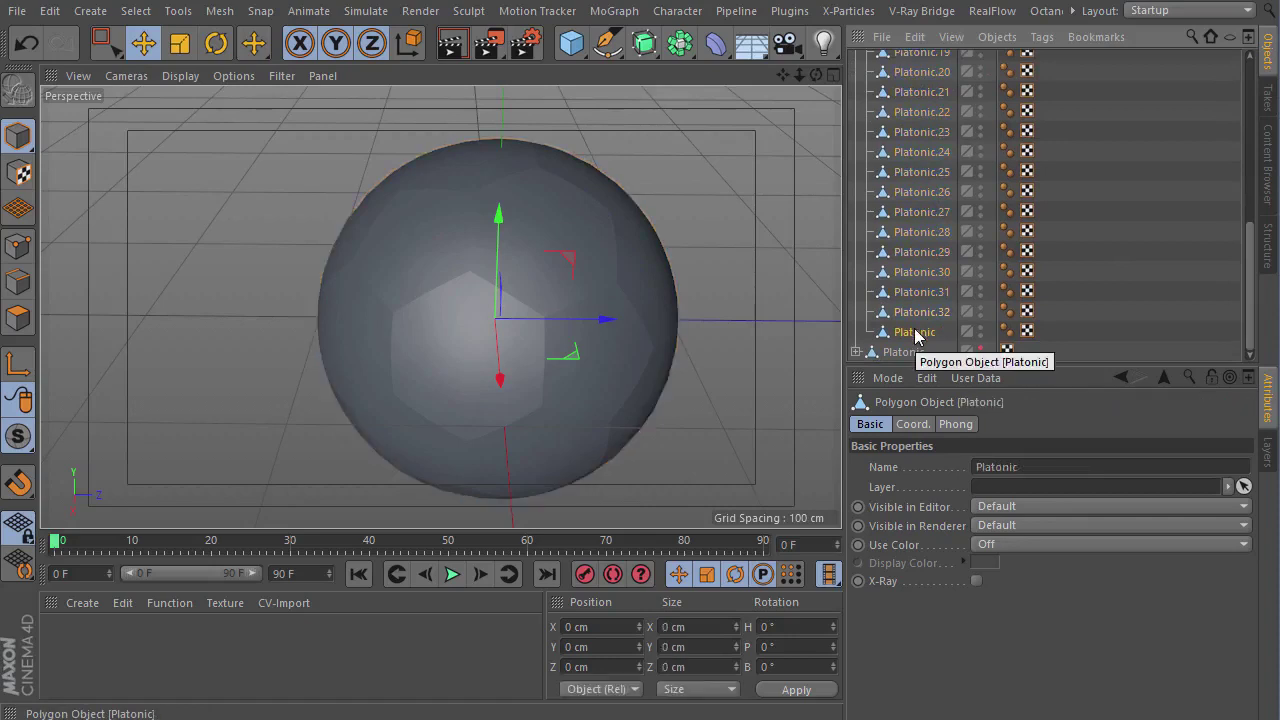
pyautogui.scroll(5, 900, 232)
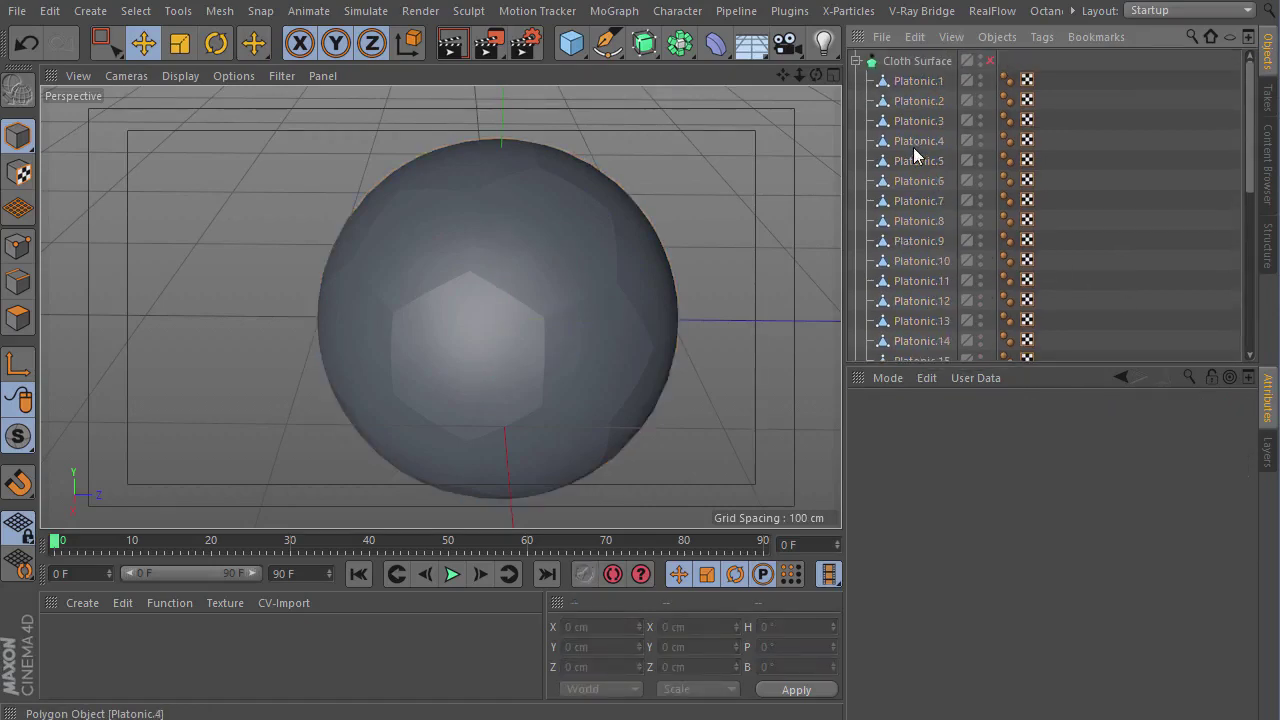
pyautogui.moveTo(420, 242)
pyautogui.keyDown('alt'); pyautogui.mouseDown()
pyautogui.moveTo(533, 247)
pyautogui.moveTo(426, 260)
pyautogui.moveTo(778, 147)
pyautogui.mouseUp(); pyautogui.keyUp('alt')
pyautogui.keyDown('alt'); pyautogui.moveTo(675, 206); pyautogui.dragTo(434, 190); pyautogui.keyUp('alt')
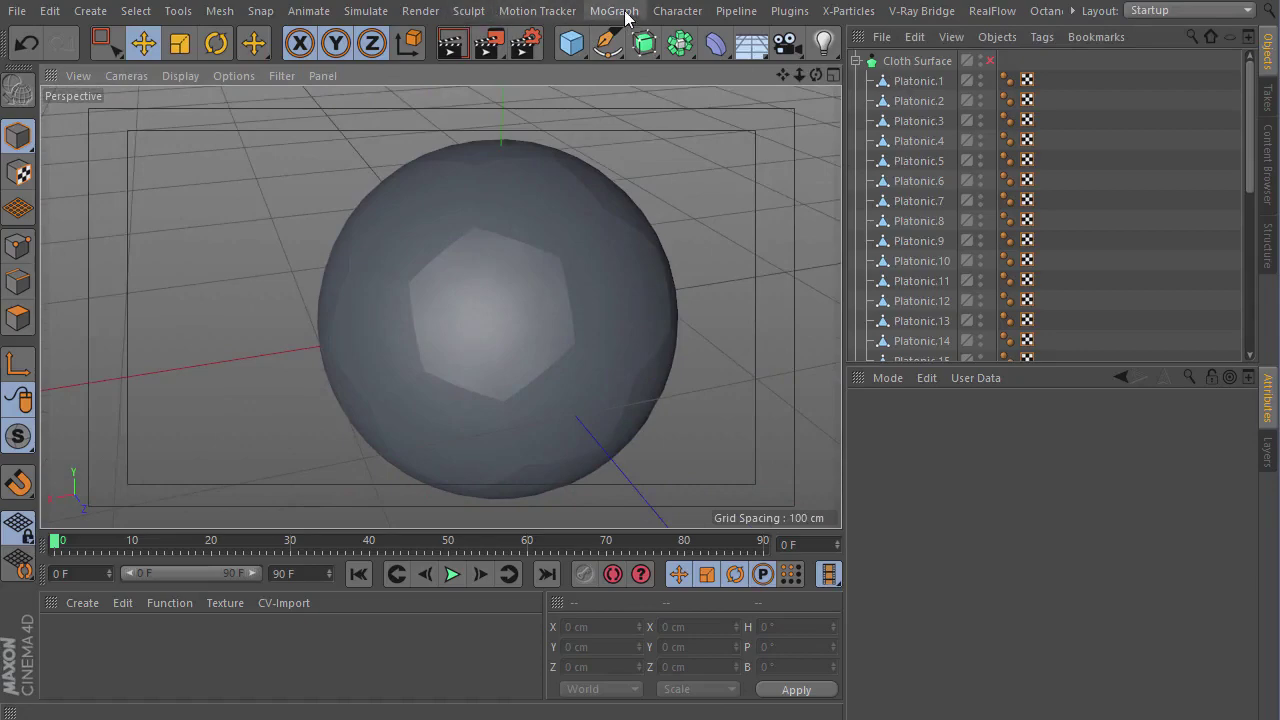
pyautogui.click(918, 80)
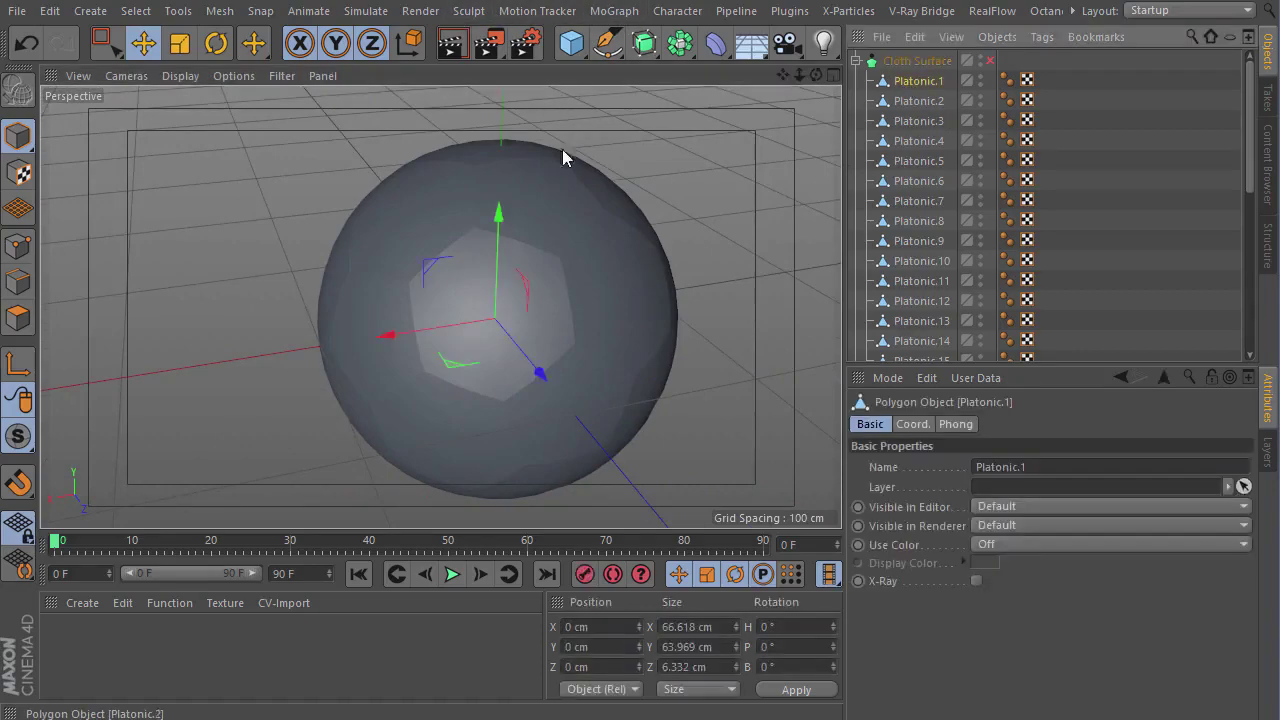
pyautogui.keyDown('alt'); pyautogui.moveTo(419, 234); pyautogui.dragTo(2, 330); pyautogui.keyUp('alt')
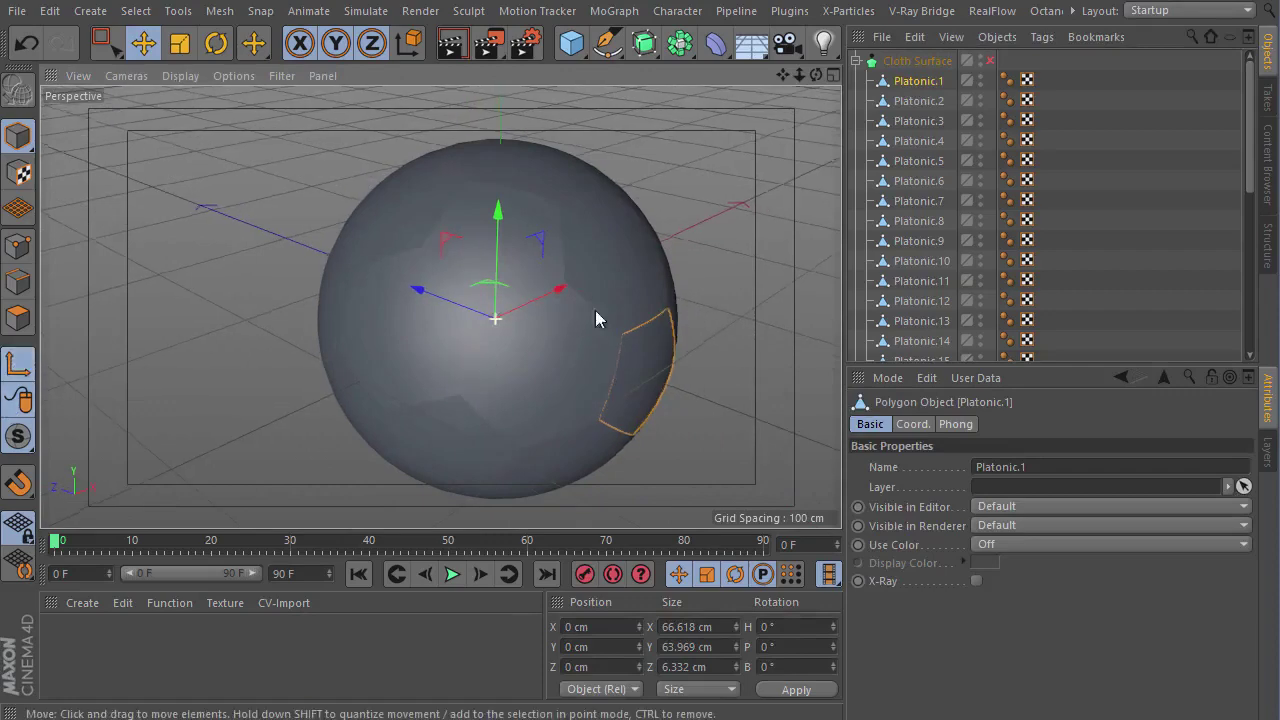
pyautogui.moveTo(597, 317)
pyautogui.keyDown('alt'); pyautogui.mouseDown()
pyautogui.moveTo(423, 310)
pyautogui.moveTo(633, 345)
pyautogui.mouseUp(); pyautogui.keyUp('alt')
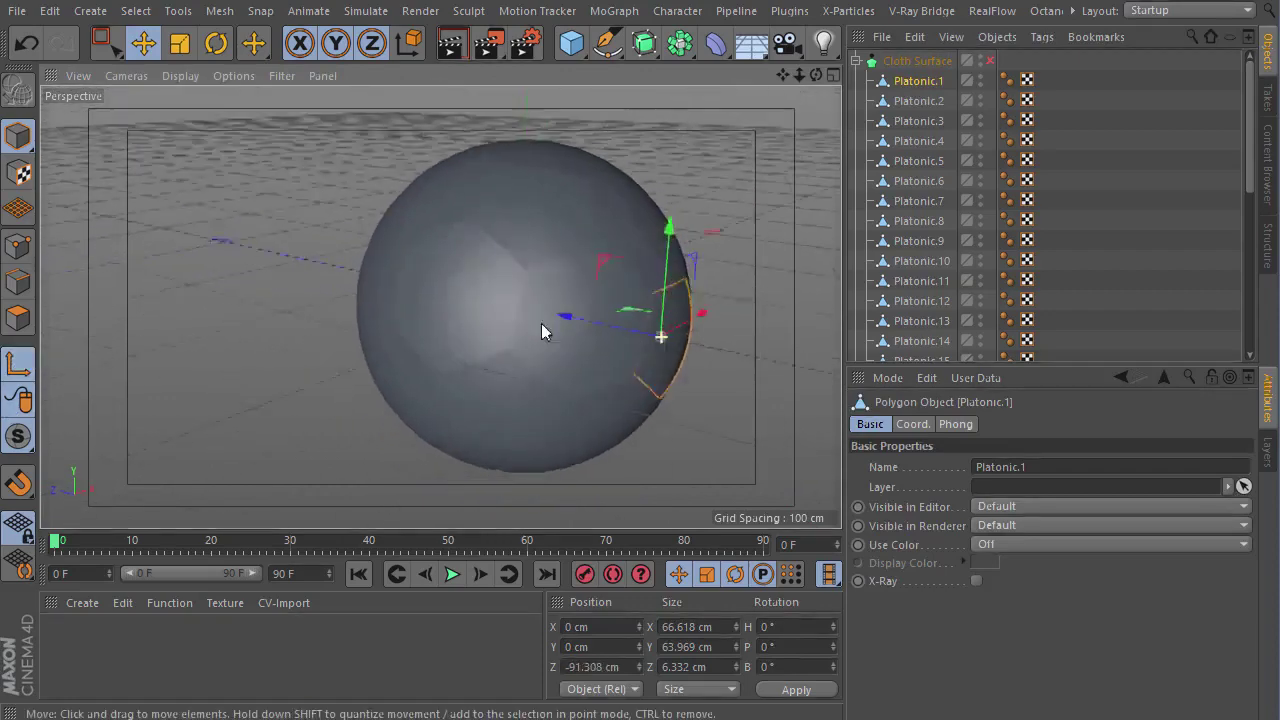
pyautogui.keyDown('alt'); pyautogui.moveTo(425, 280); pyautogui.dragTo(500, 291); pyautogui.keyUp('alt')
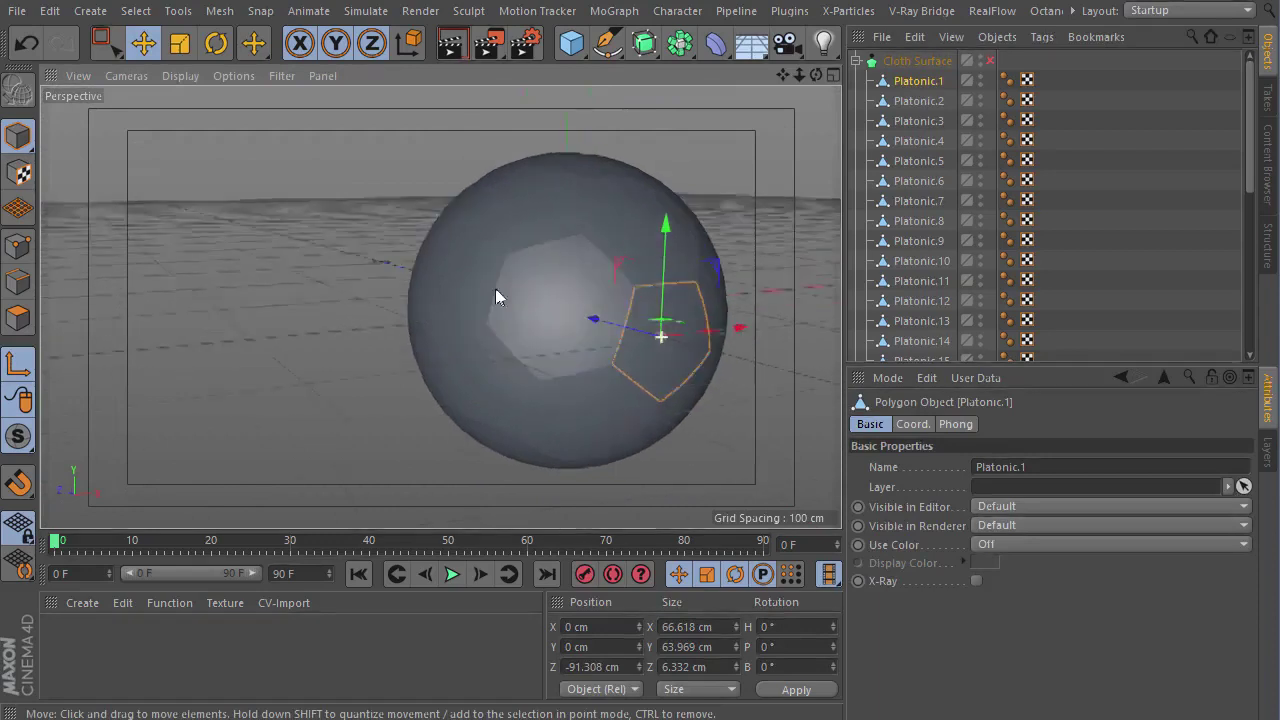
pyautogui.click(24, 44)
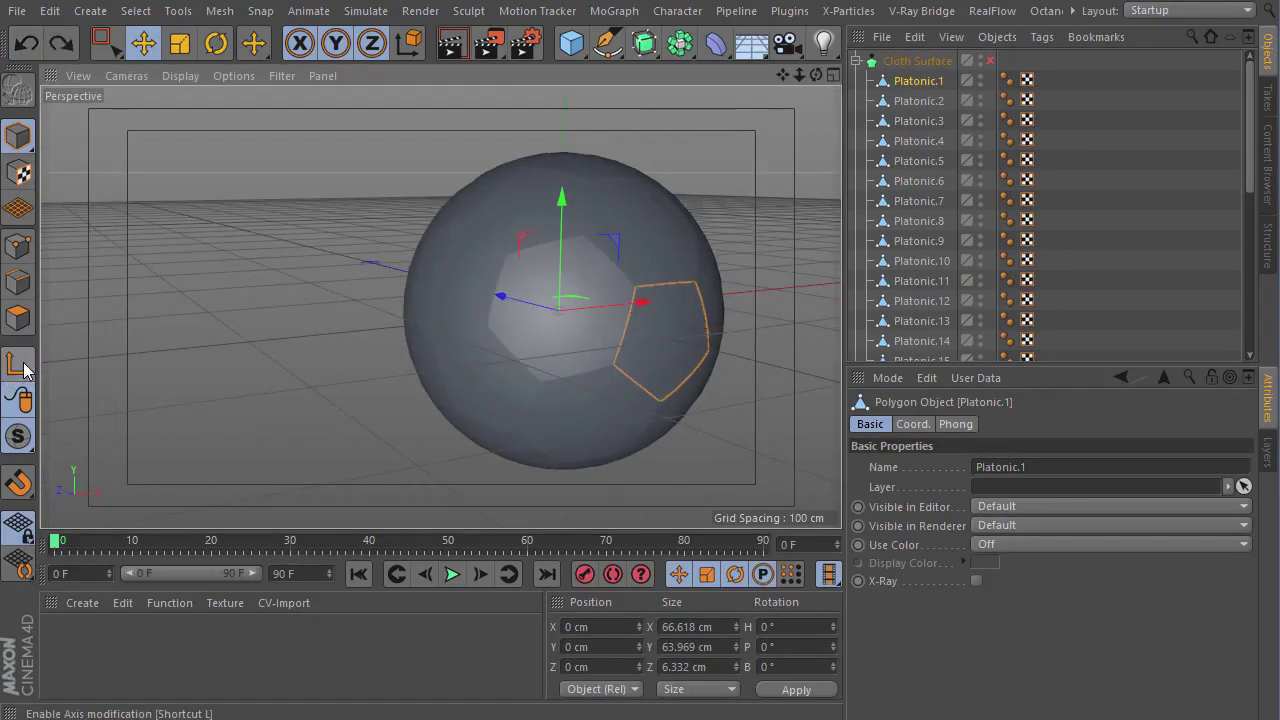
pyautogui.keyDown('alt'); pyautogui.moveTo(559, 314); pyautogui.dragTo(700, 300); pyautogui.keyUp('alt')
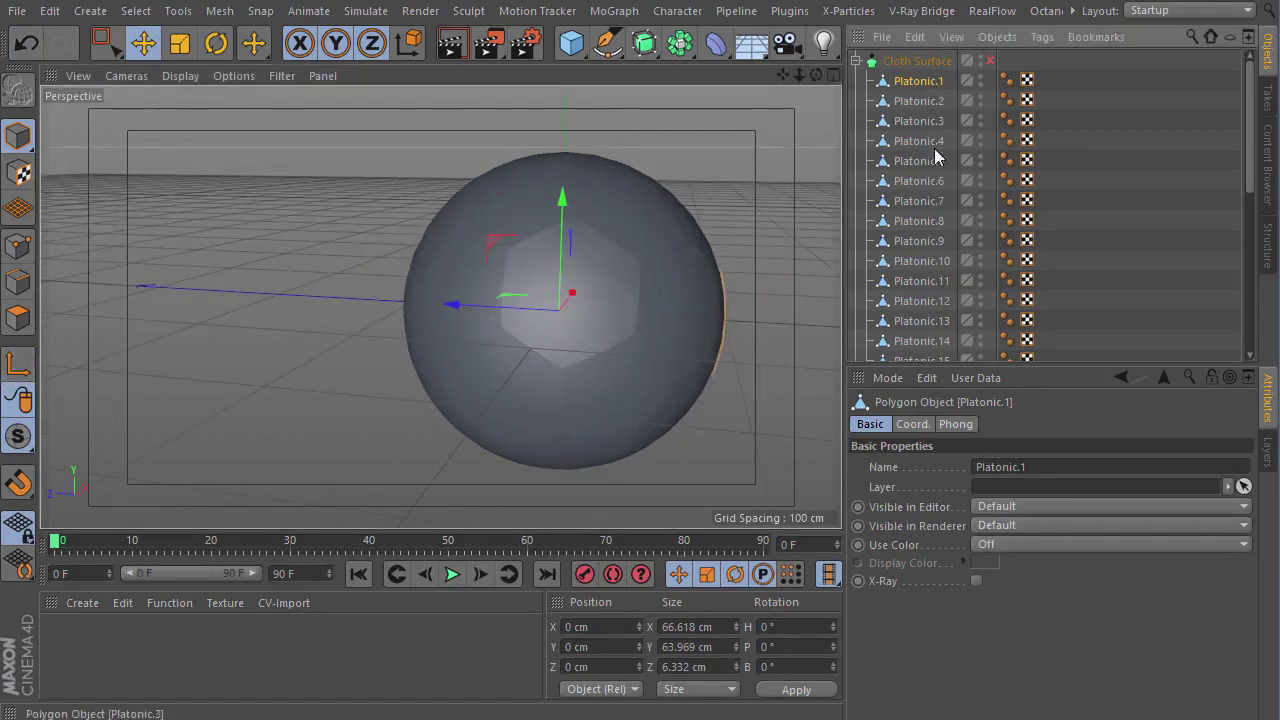
# - Select all 32 Platonic pieces and open the Mesh menu for Axis Center
pyautogui.scroll(-5, 933, 220)
pyautogui.keyDown('shift'); pyautogui.click(933, 341); pyautogui.keyUp('shift')
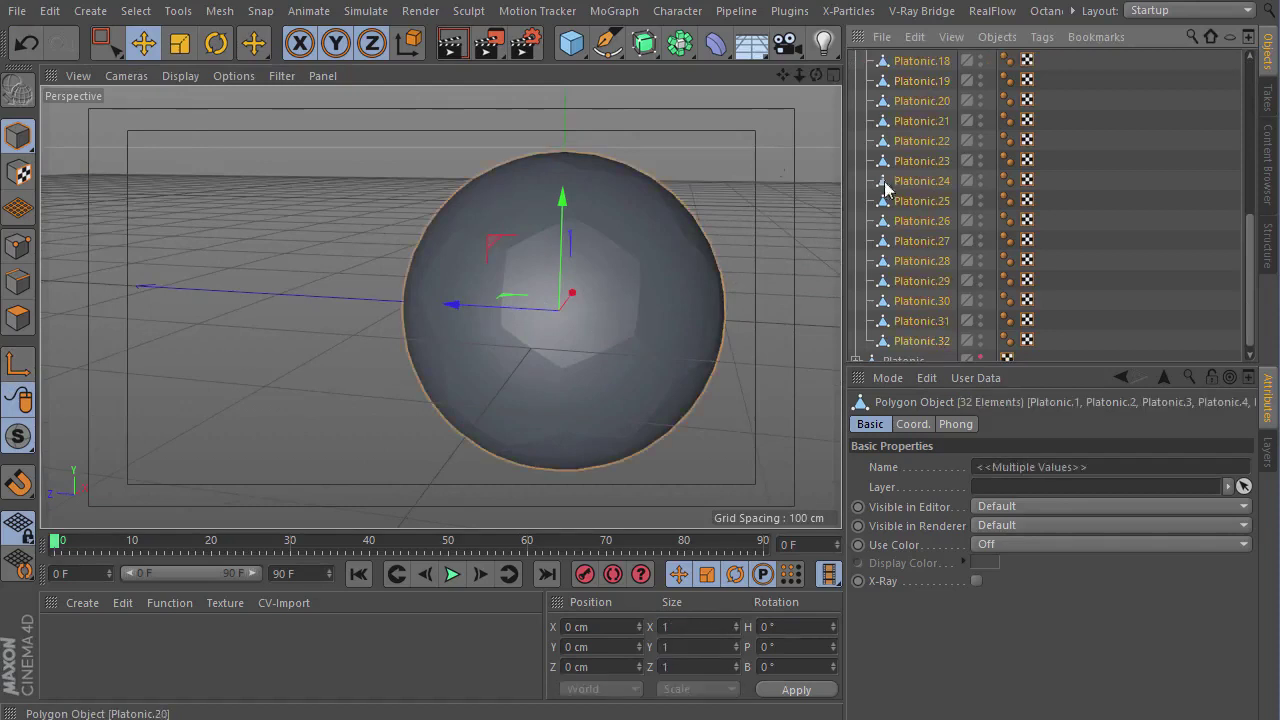
pyautogui.click(216, 11)
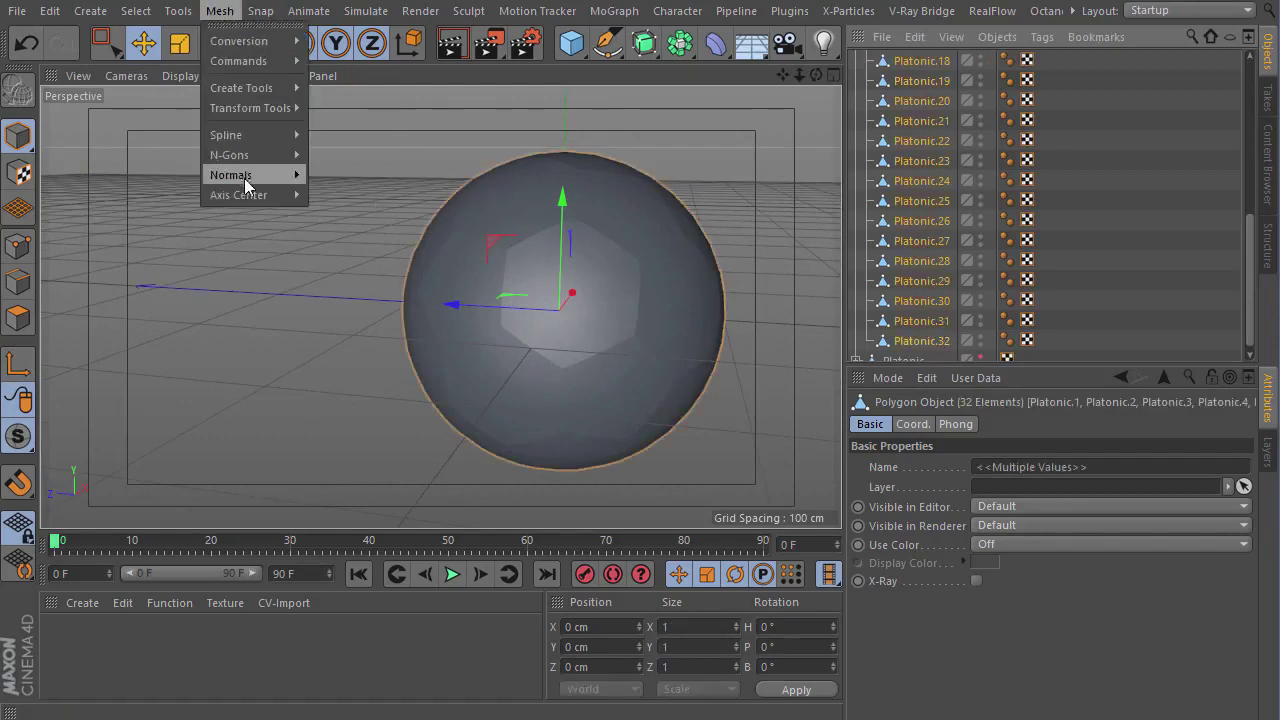
# - Run Axis Center on all pieces with Alignment on and the Z axis aligned to Normals
pyautogui.click(362, 203)
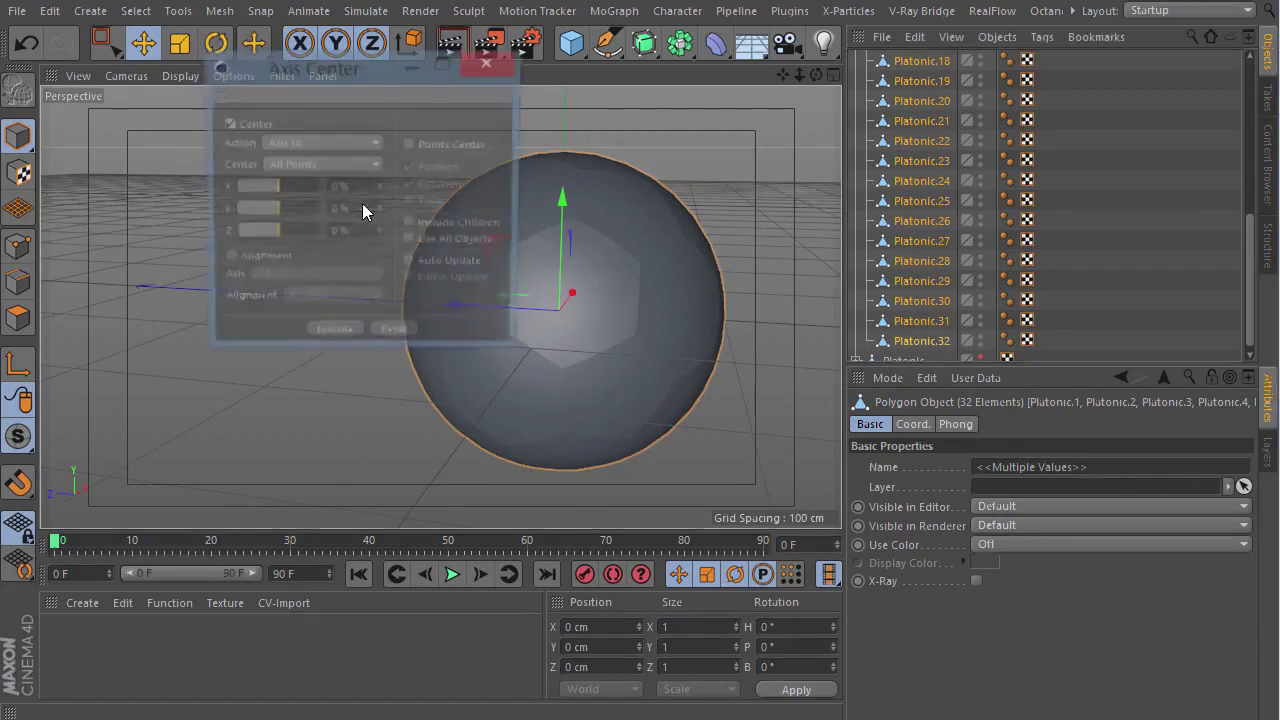
pyautogui.moveTo(357, 60); pyautogui.dragTo(269, 162)
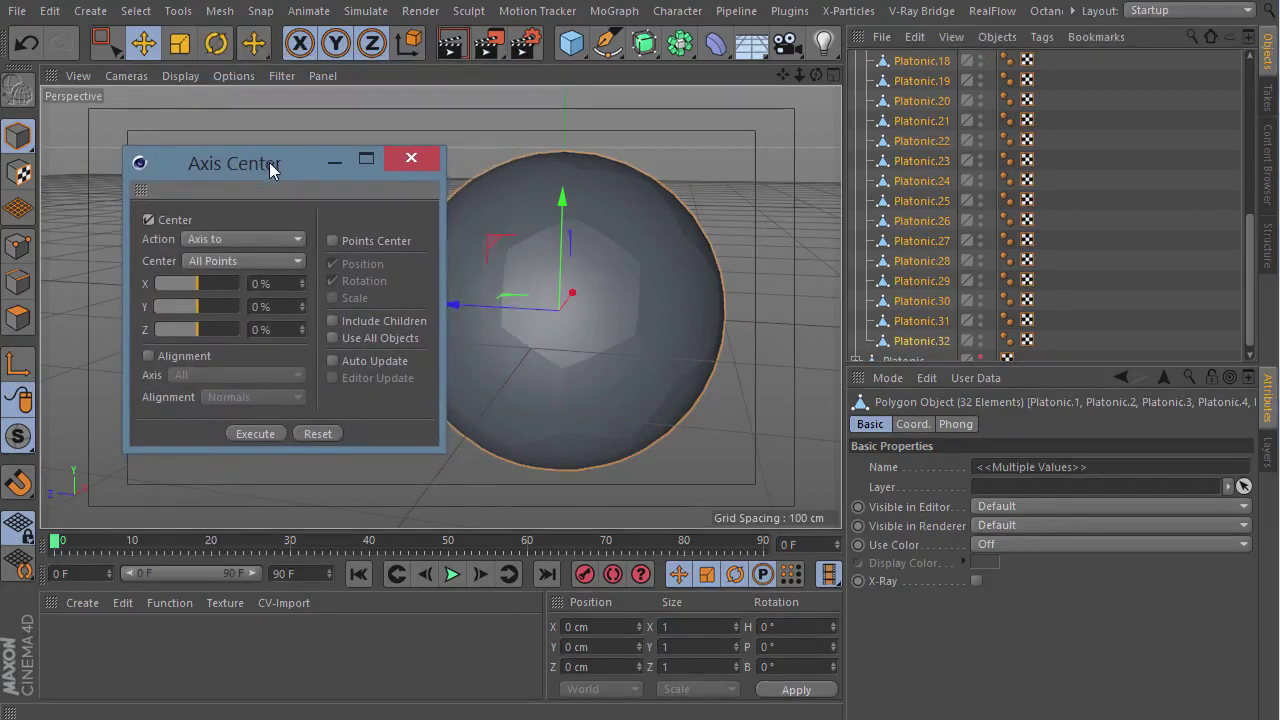
pyautogui.click(149, 356)
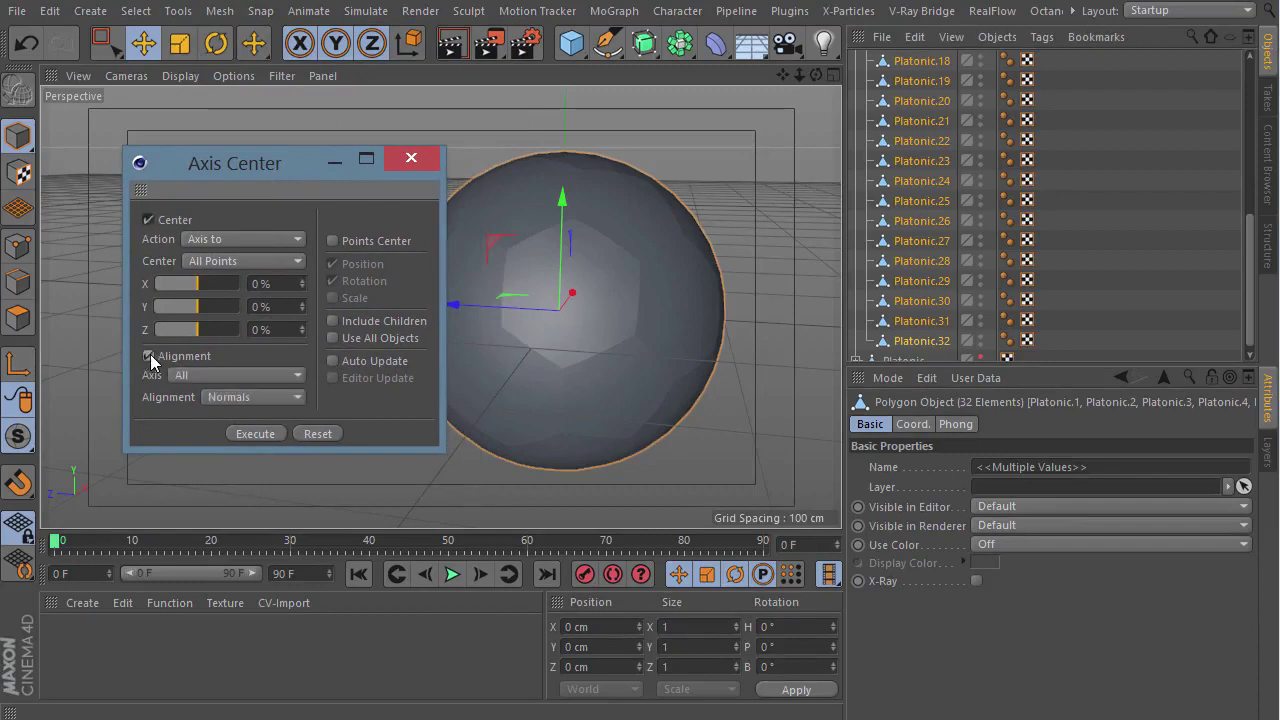
pyautogui.click(261, 402)
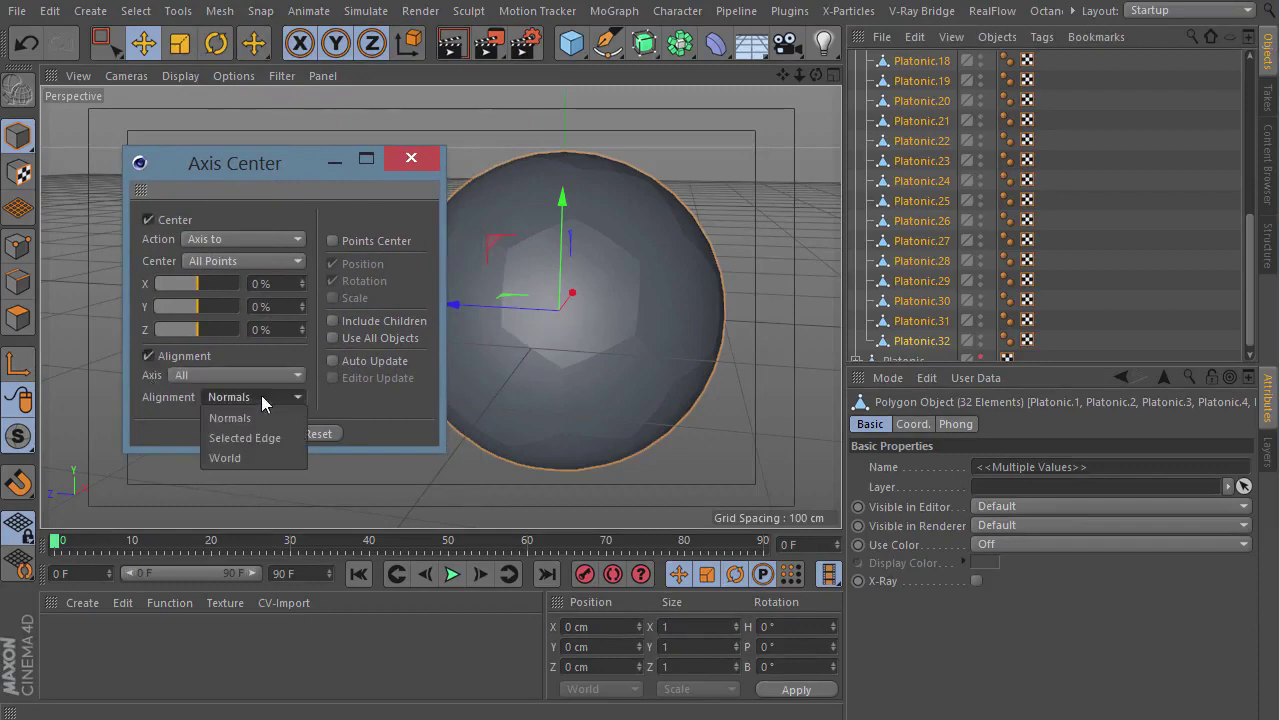
pyautogui.click(185, 384)
pyautogui.click(192, 374)
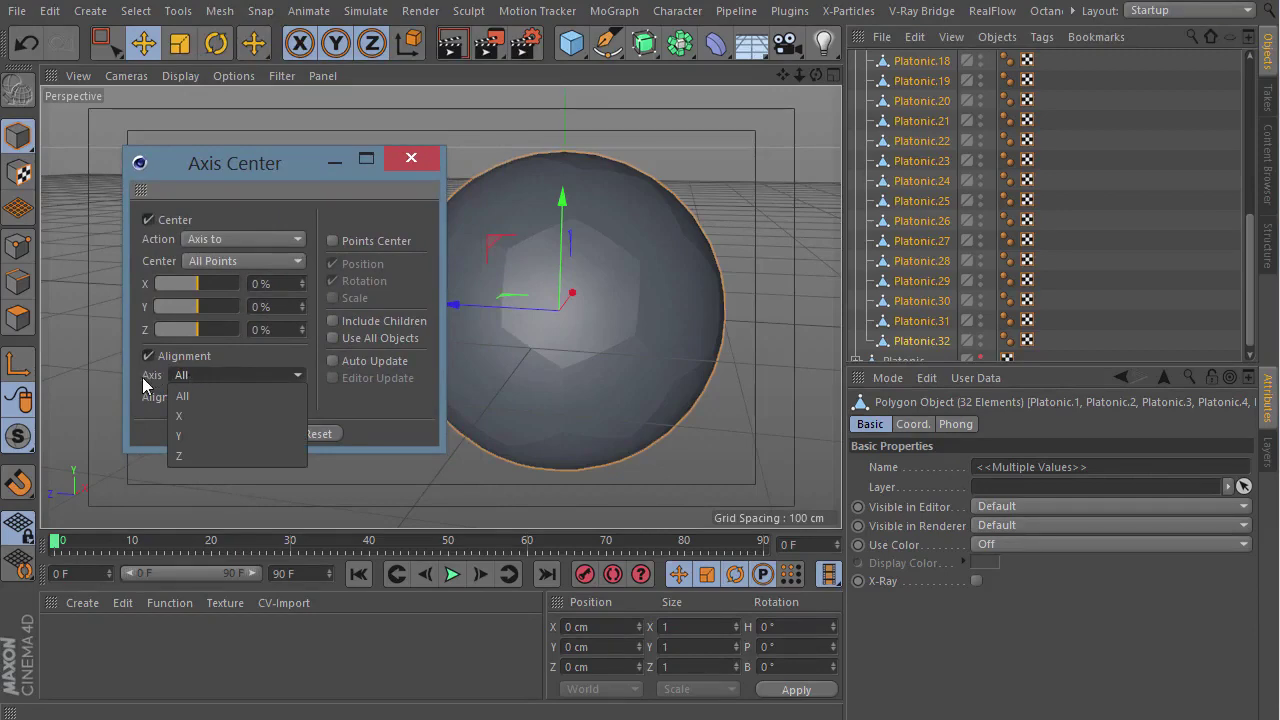
pyautogui.click(185, 456)
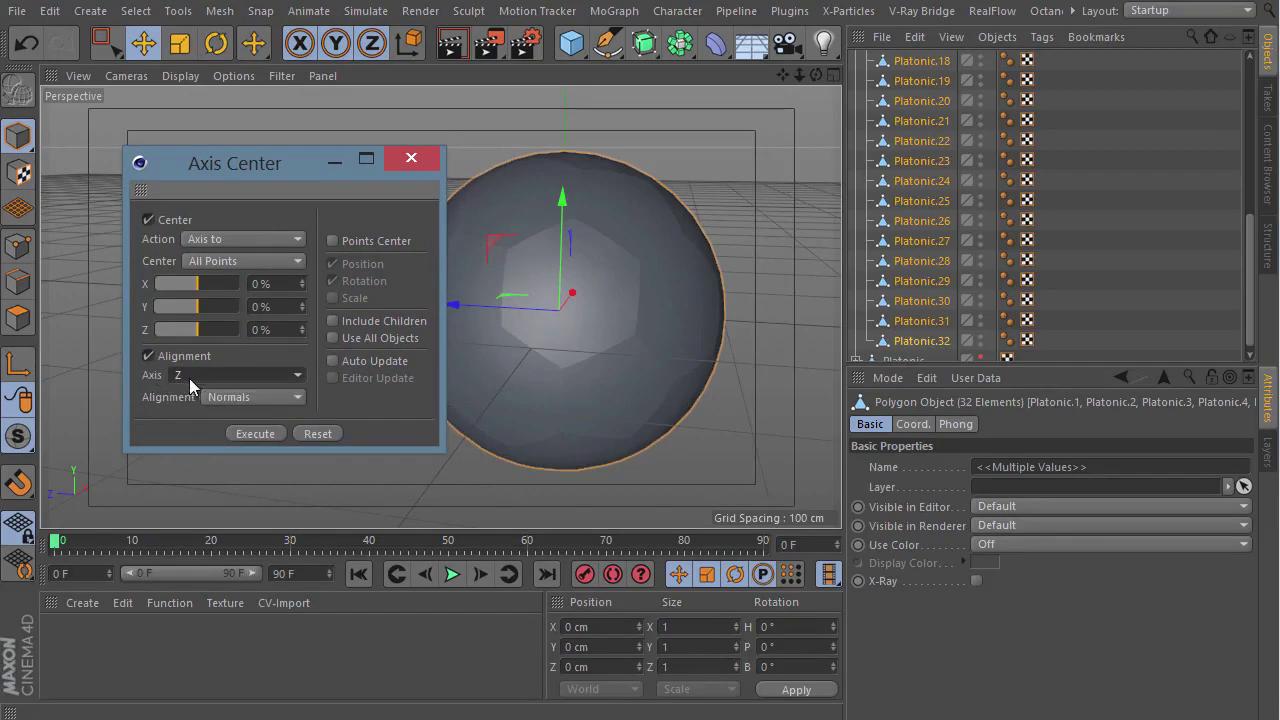
pyautogui.click(250, 434)
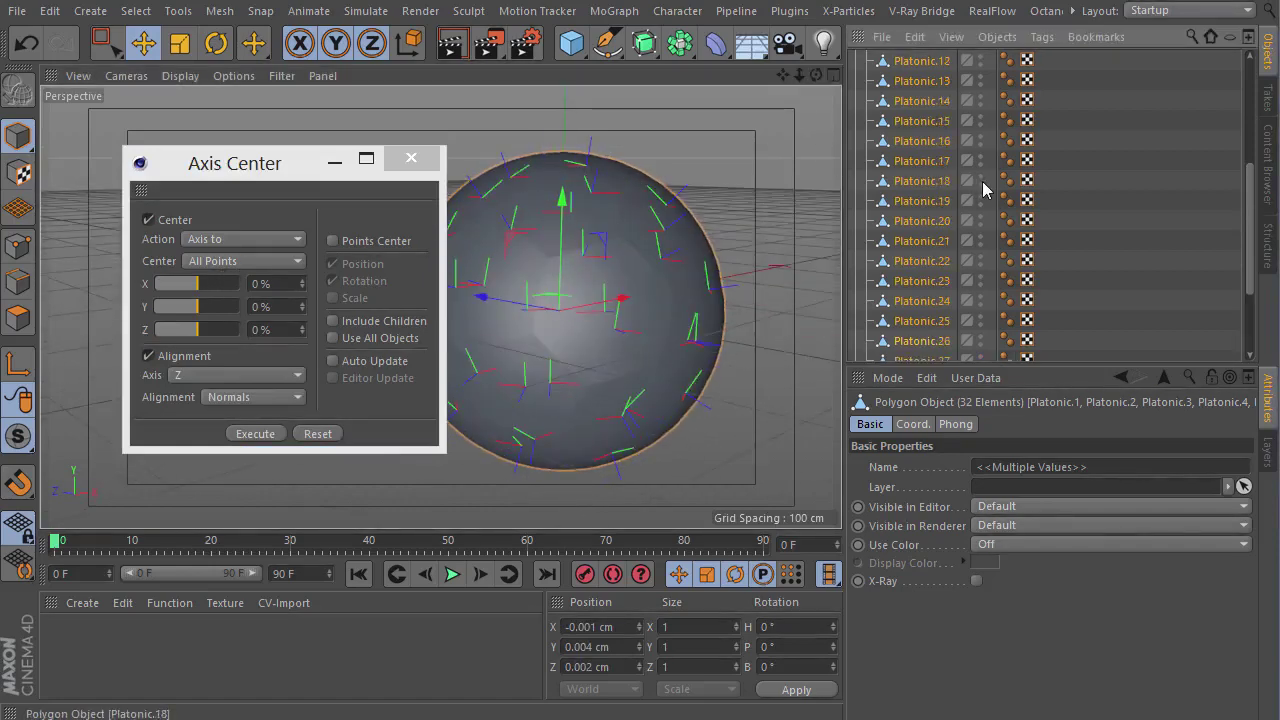
# - Test-move Platonic.1 outward along its Z axis, undo, and select Cloth Surface
pyautogui.scroll(6, 966, 148)
pyautogui.click(918, 81)
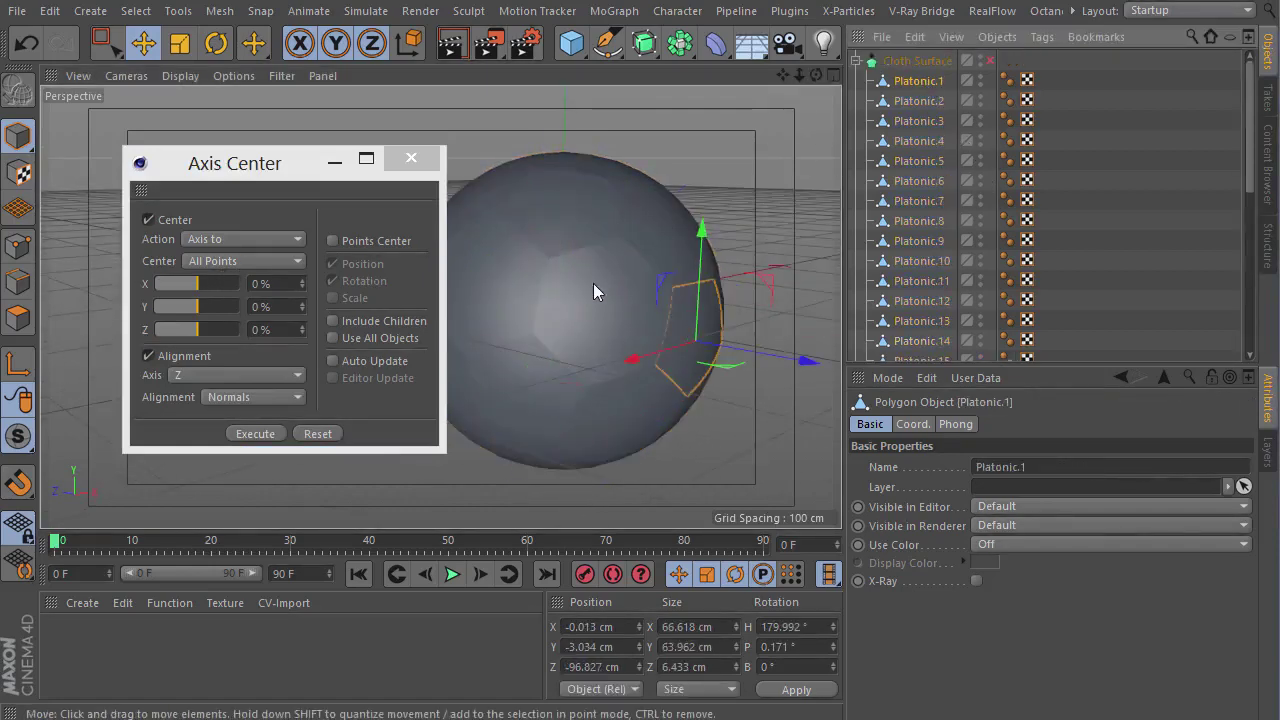
pyautogui.keyDown('alt'); pyautogui.moveTo(593, 283); pyautogui.dragTo(576, 346); pyautogui.keyUp('alt')
pyautogui.moveTo(686, 378)
pyautogui.mouseDown()
pyautogui.moveTo(666, 417)
pyautogui.moveTo(686, 337)
pyautogui.moveTo(661, 367)
pyautogui.moveTo(613, 300)
pyautogui.moveTo(812, 378)
pyautogui.mouseUp()
pyautogui.click(989, 62)
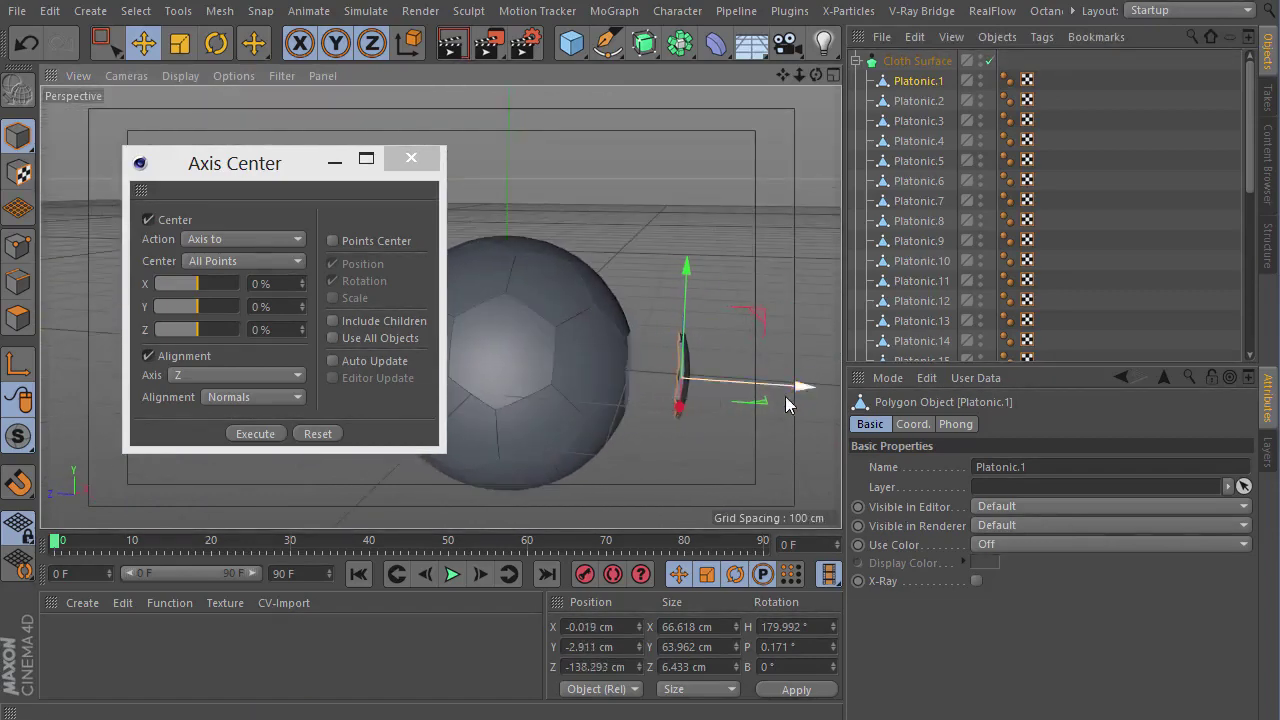
pyautogui.hotkey('ctrl', 'z')
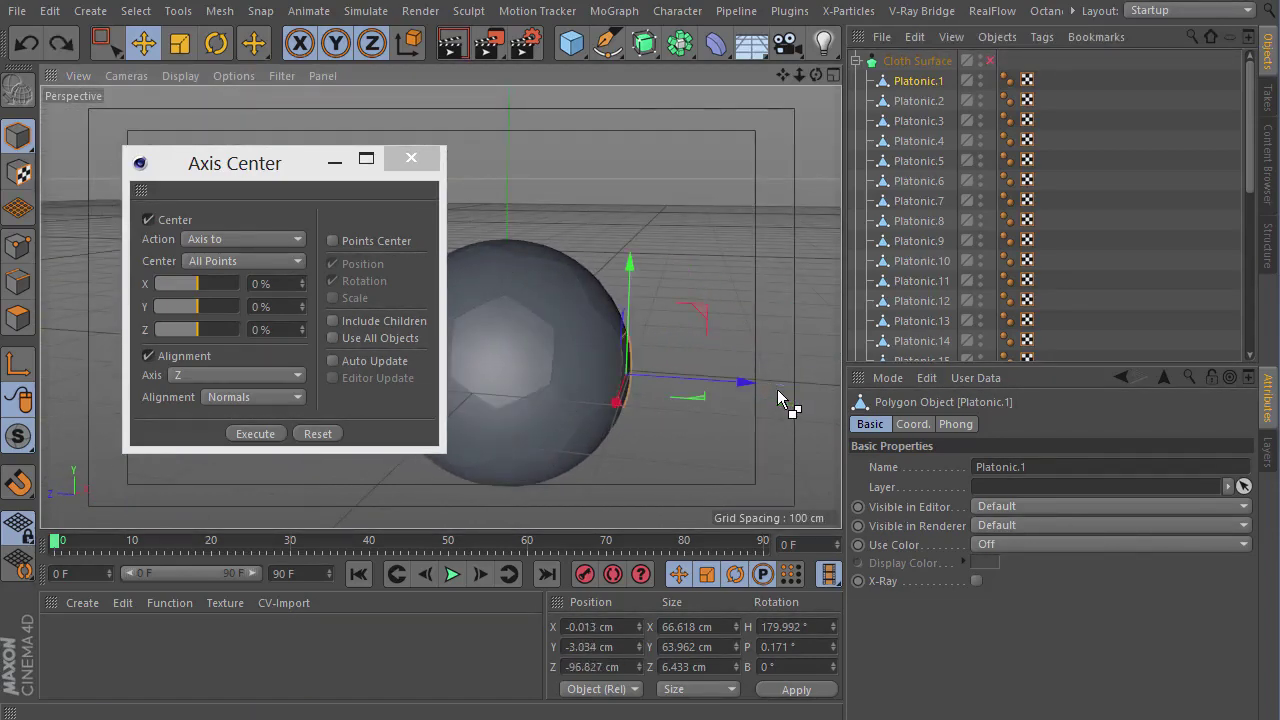
pyautogui.moveTo(770, 351)
pyautogui.keyDown('alt'); pyautogui.mouseDown()
pyautogui.moveTo(565, 323)
pyautogui.moveTo(580, 285)
pyautogui.moveTo(608, 343)
pyautogui.mouseUp(); pyautogui.keyUp('alt')
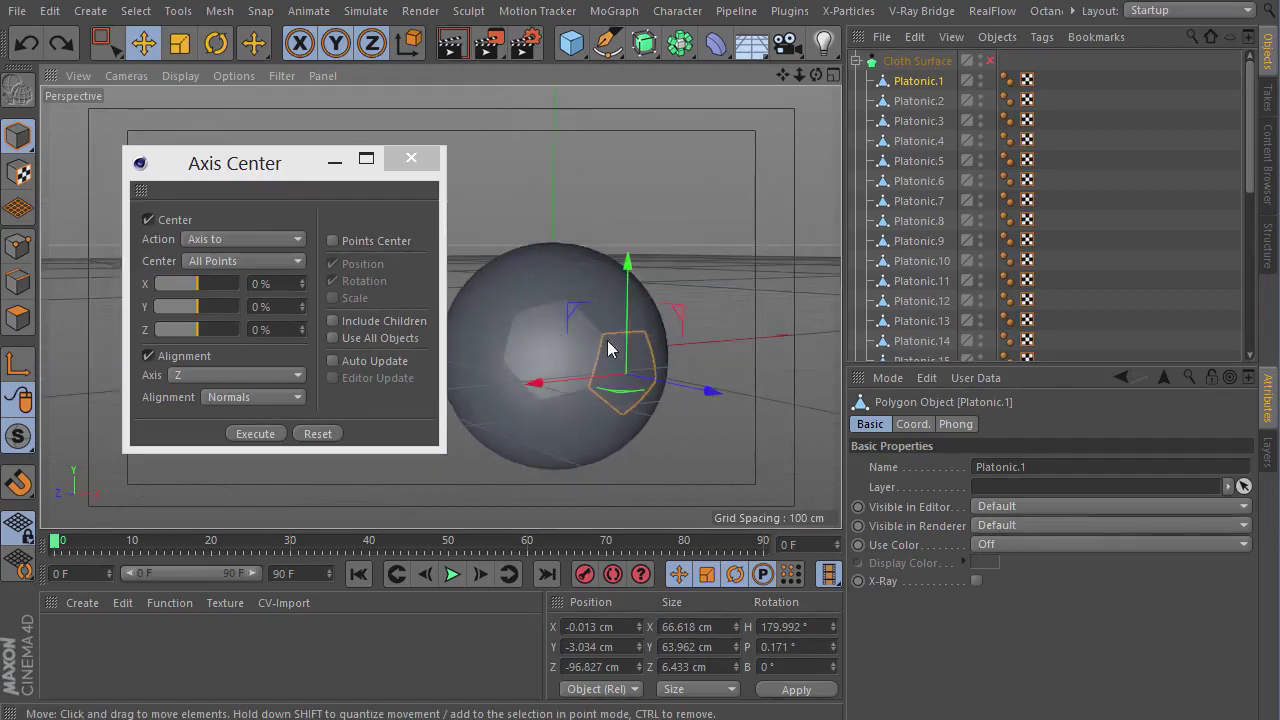
pyautogui.click(932, 66)
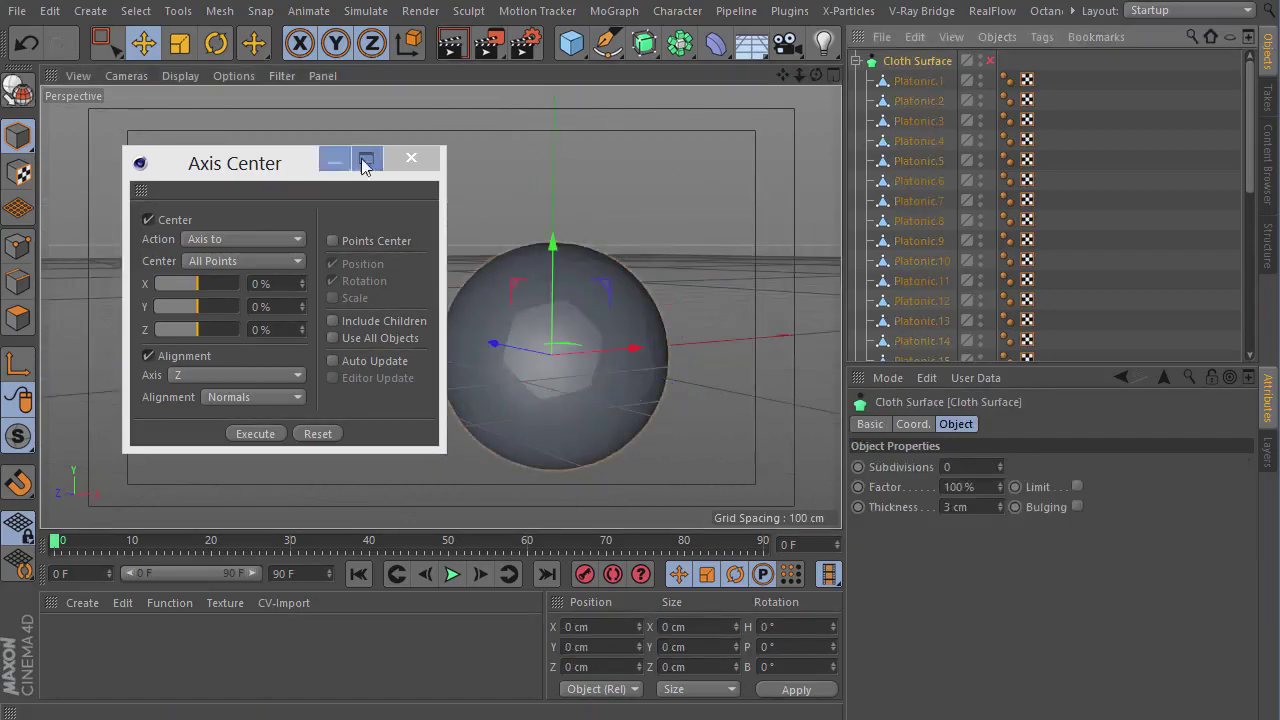
# - Close Axis Center, re-enable Cloth Surface and set its Thickness to 8 cm
pyautogui.click(411, 158)
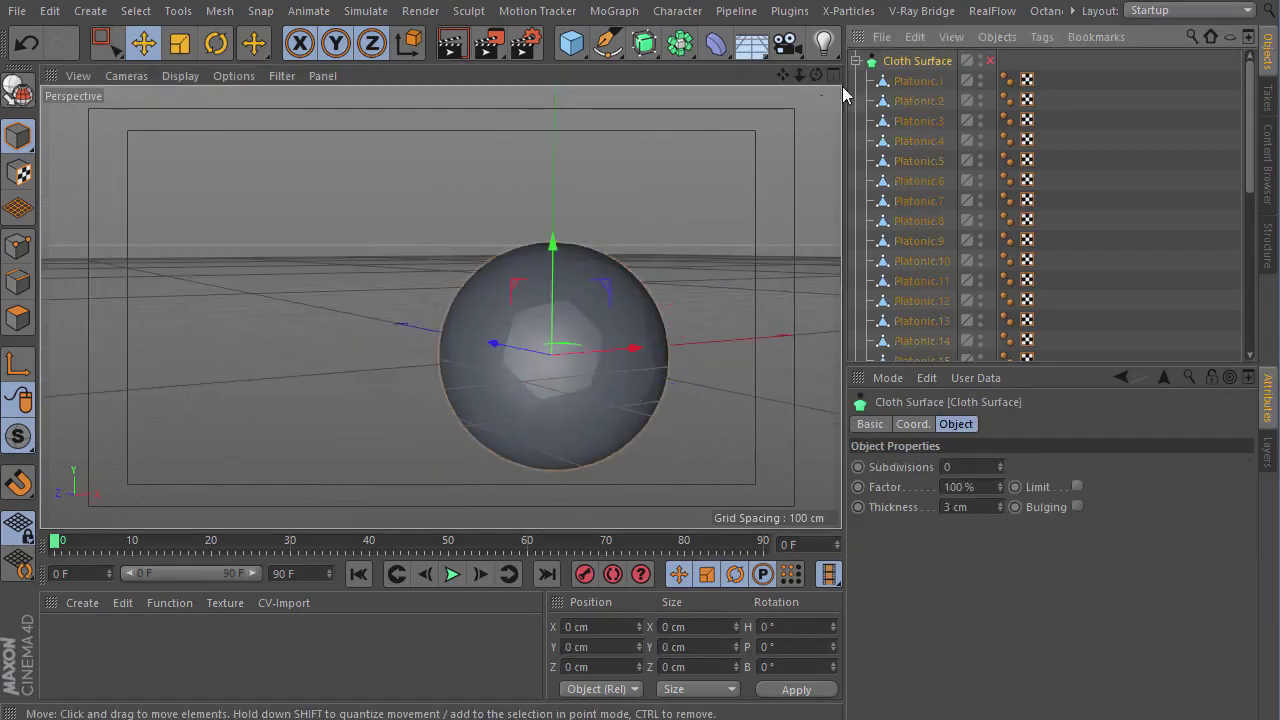
pyautogui.click(990, 61)
pyautogui.keyDown('alt'); pyautogui.moveTo(508, 297); pyautogui.dragTo(768, 340, button='right'); pyautogui.keyUp('alt')
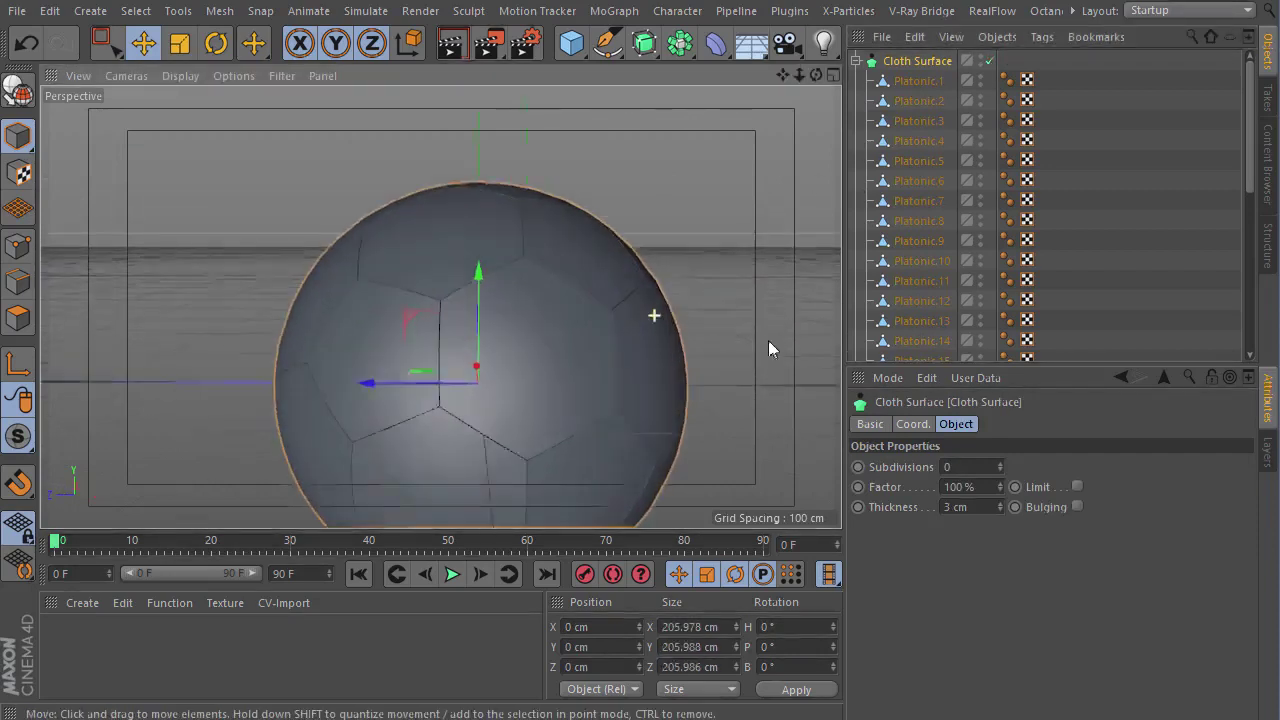
pyautogui.click(955, 507)
pyautogui.write('8')
pyautogui.press('Return')
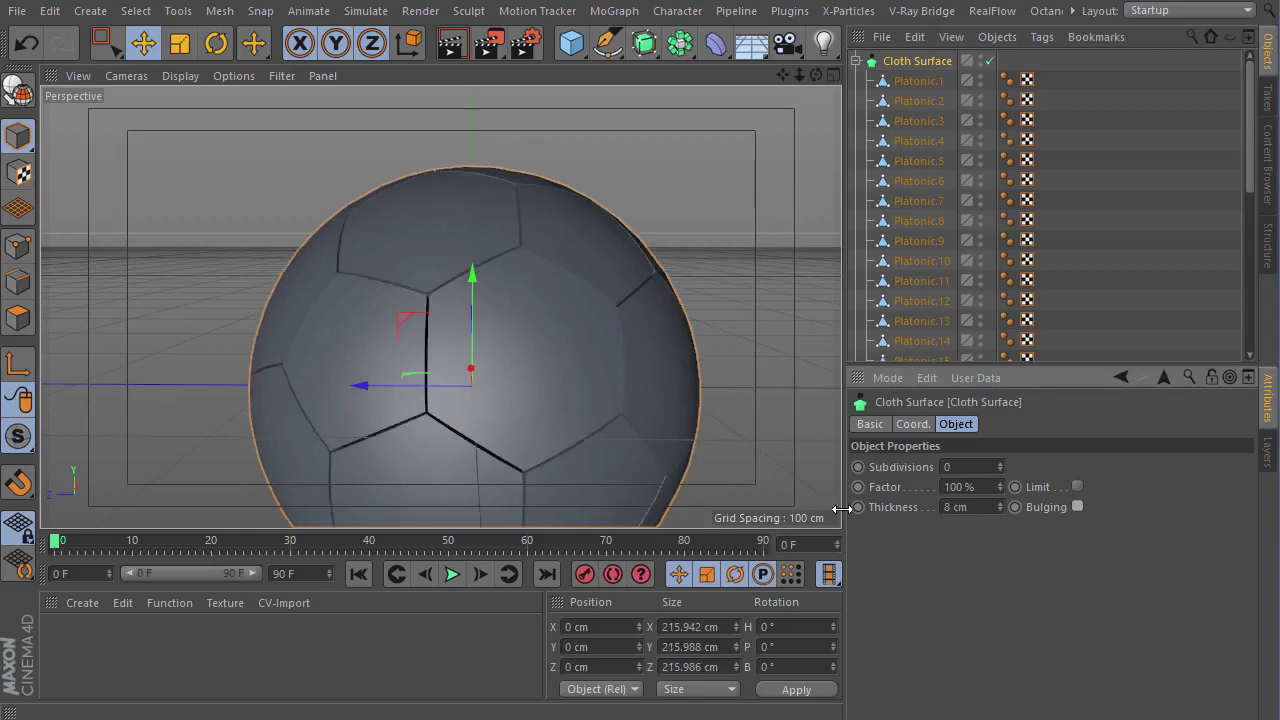
pyautogui.moveTo(552, 323)
pyautogui.keyDown('alt'); pyautogui.mouseDown()
pyautogui.moveTo(291, 352)
pyautogui.moveTo(294, 374)
pyautogui.moveTo(648, 370)
pyautogui.mouseUp(); pyautogui.keyUp('alt')
pyautogui.moveTo(648, 370)
pyautogui.keyDown('alt'); pyautogui.mouseDown(button='right')
pyautogui.moveTo(554, 354)
pyautogui.moveTo(507, 291)
pyautogui.moveTo(595, 314)
pyautogui.mouseUp(button='right'); pyautogui.keyUp('alt')
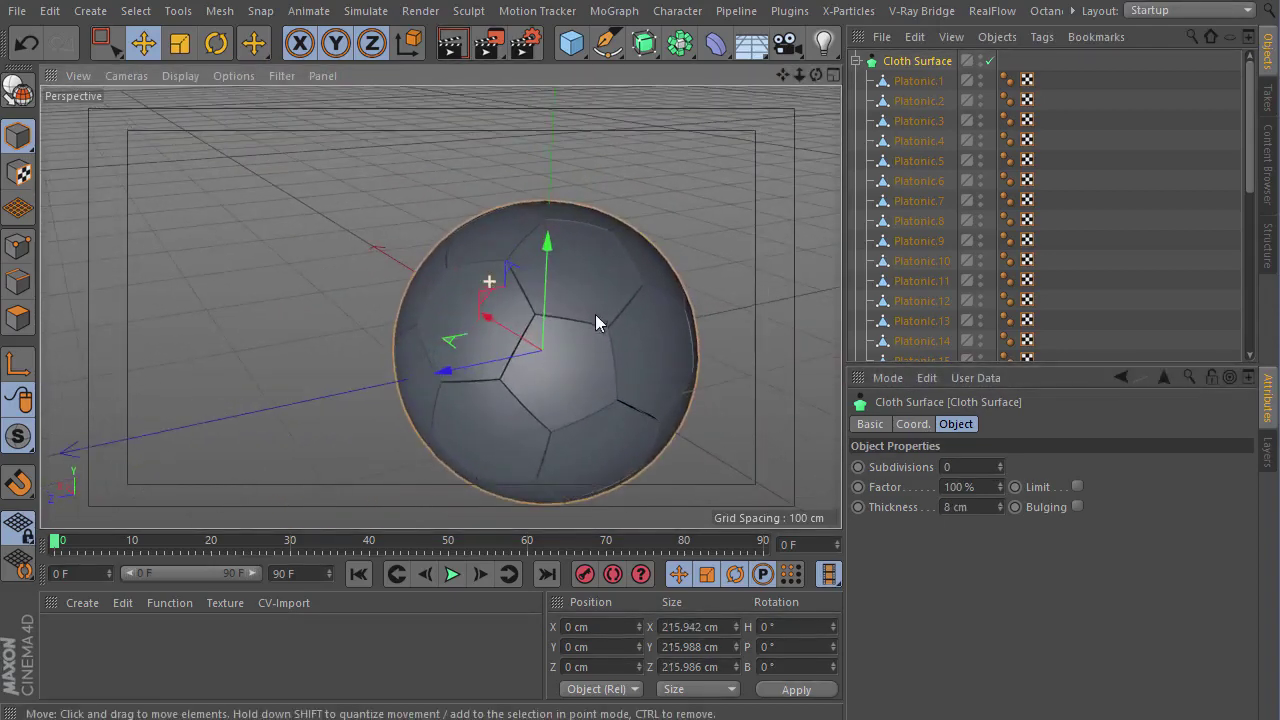
pyautogui.keyDown('alt'); pyautogui.moveTo(595, 314); pyautogui.dragTo(502, 249); pyautogui.keyUp('alt')
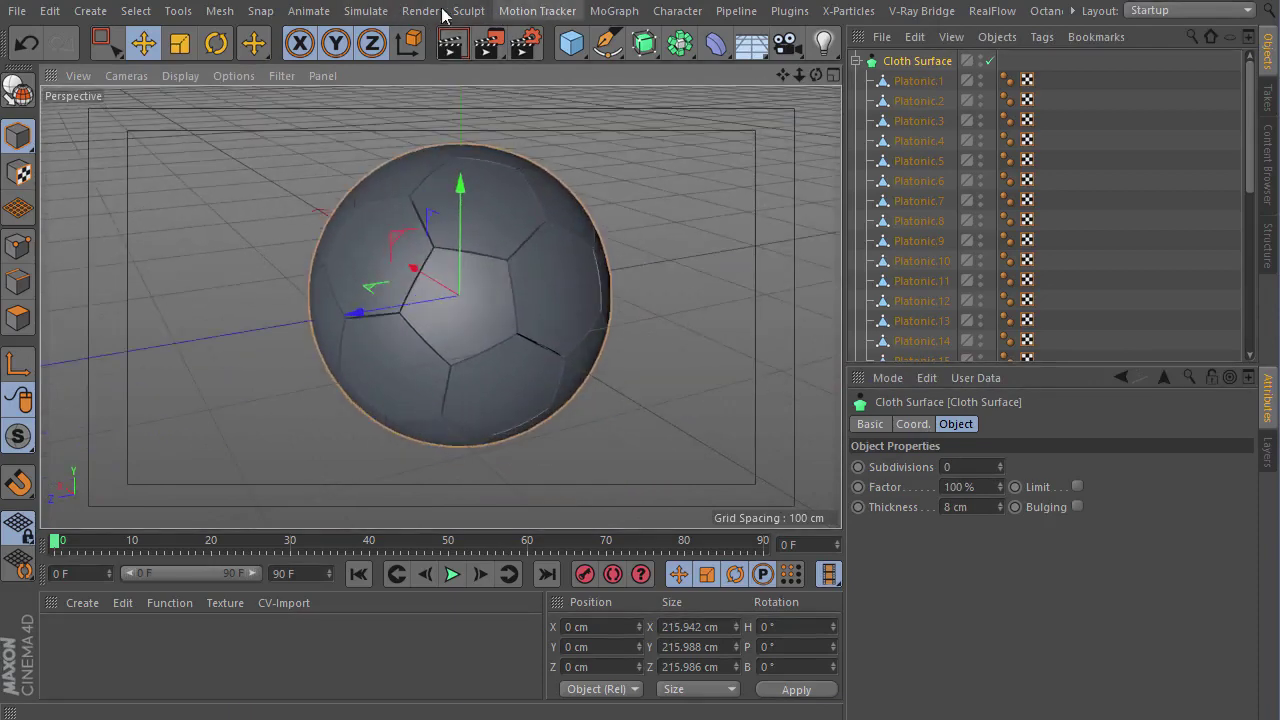
# - Add a Fracture object under Cloth Surface and move the Platonic pieces into it
pyautogui.click(626, 12)
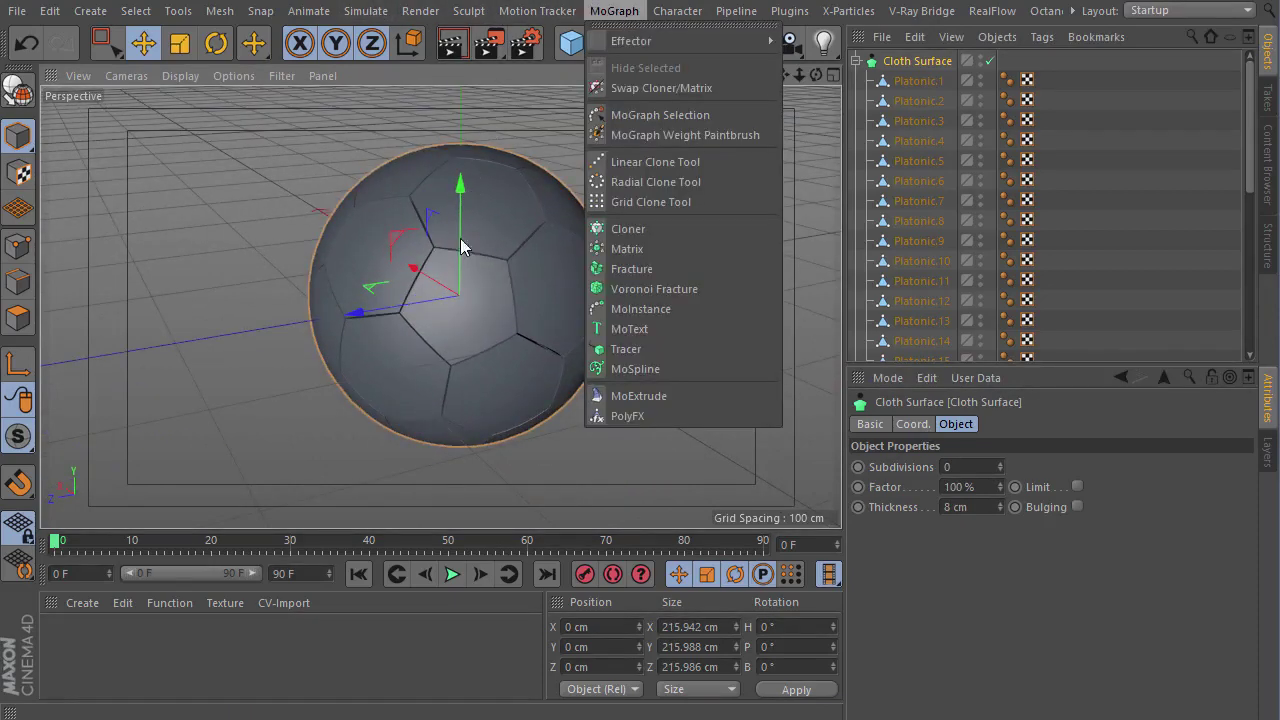
pyautogui.click(641, 270)
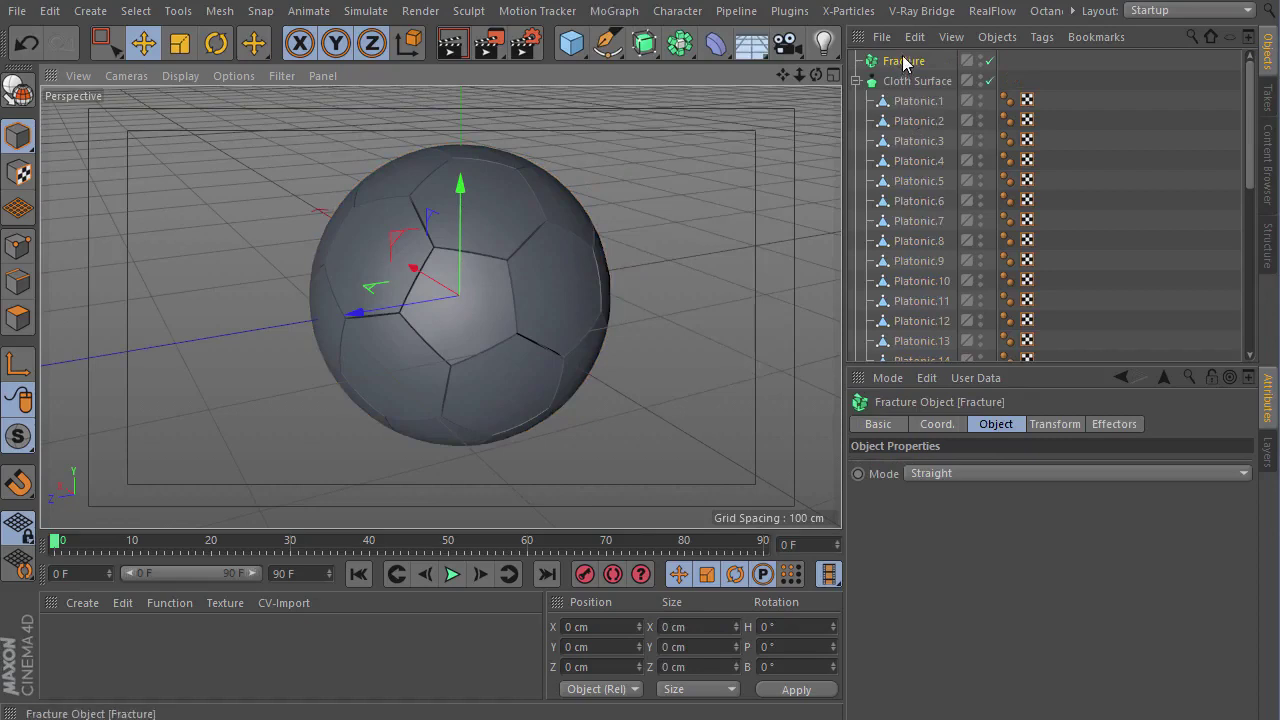
pyautogui.moveTo(903, 62)
pyautogui.mouseDown()
pyautogui.moveTo(920, 85)
pyautogui.moveTo(905, 88)
pyautogui.mouseUp()
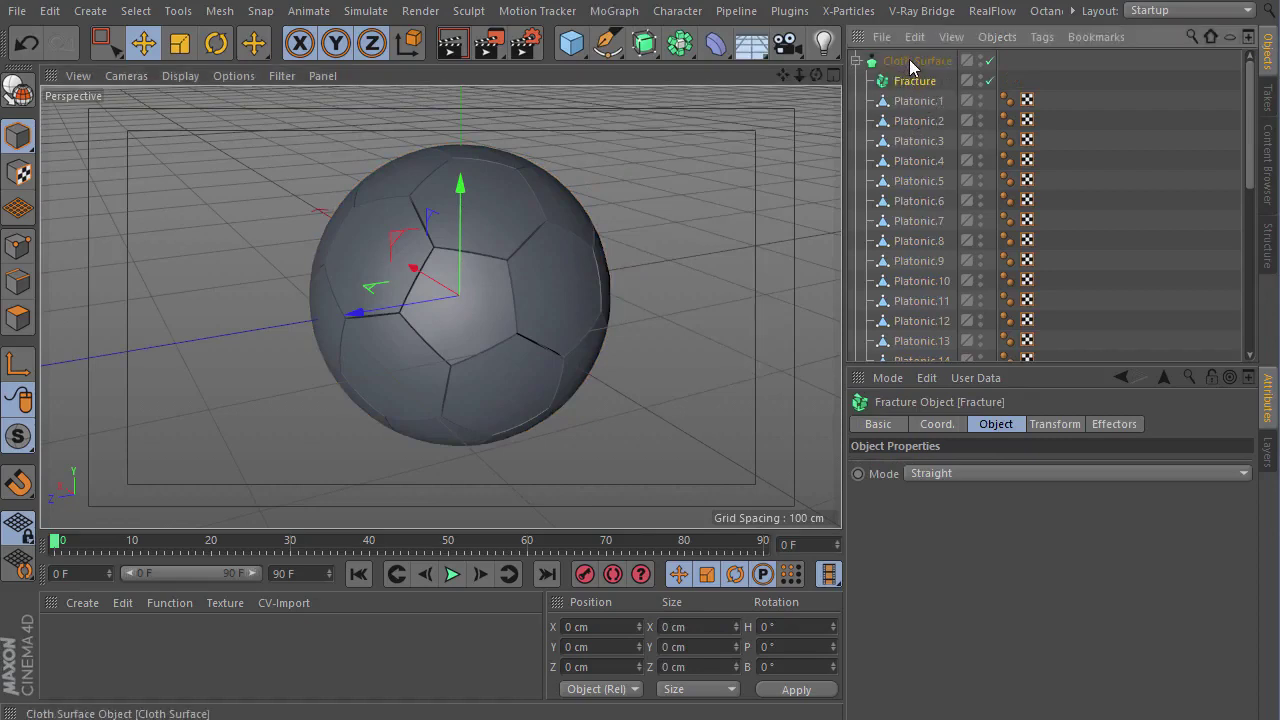
pyautogui.hotkey('ctrl', 'a')
pyautogui.keyDown('ctrl'); pyautogui.click(914, 81); pyautogui.keyUp('ctrl')
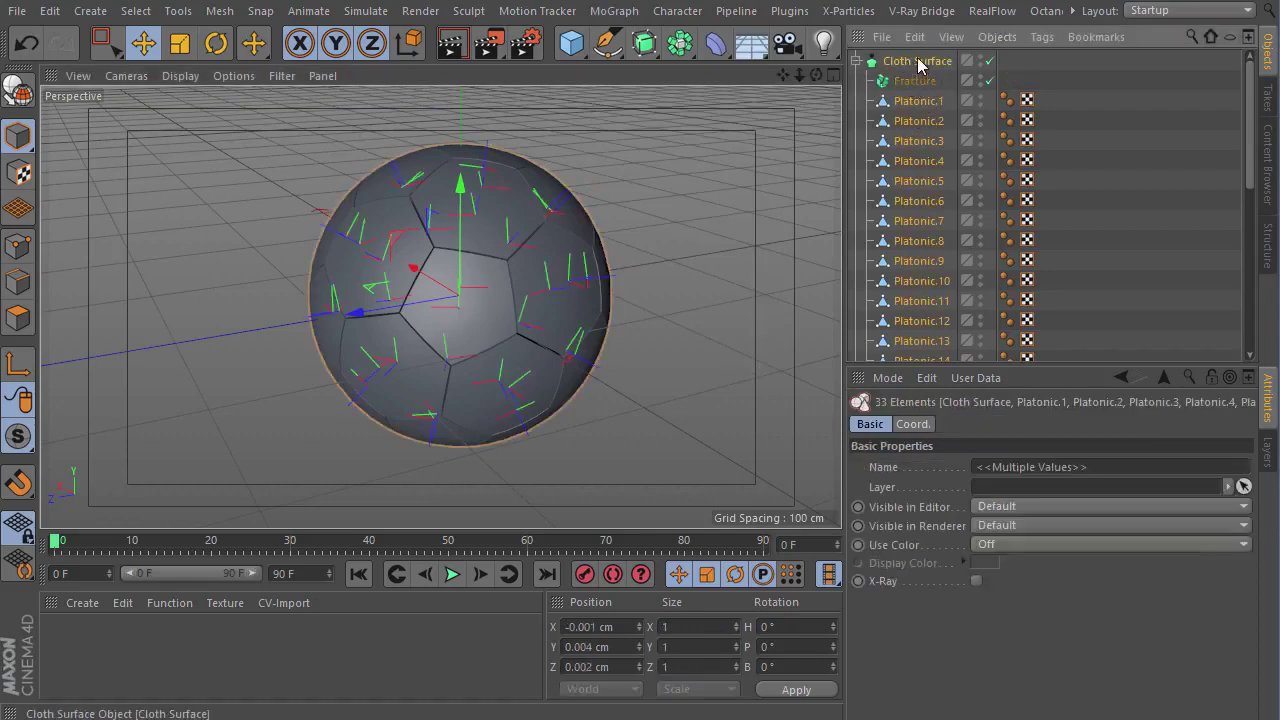
pyautogui.keyDown('ctrl'); pyautogui.click(917, 61); pyautogui.keyUp('ctrl')
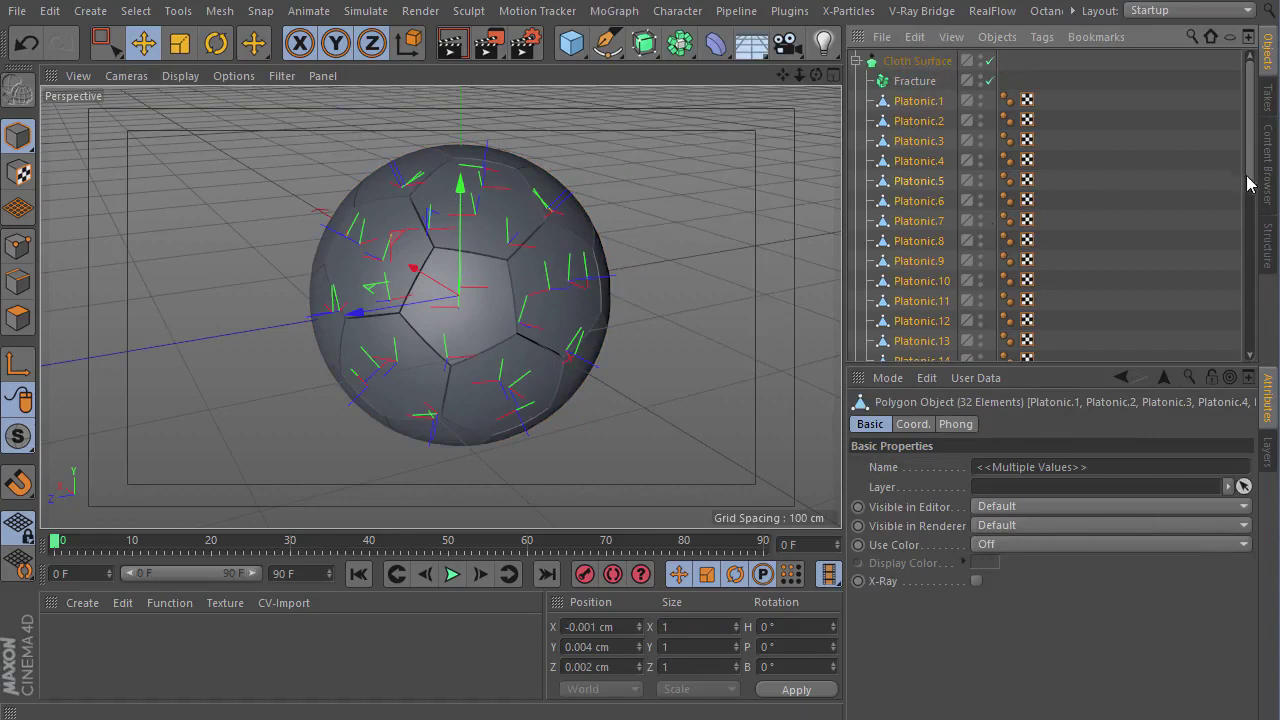
pyautogui.moveTo(1251, 180); pyautogui.dragTo(1230, 338)
pyautogui.scroll(5, 1200, 230)
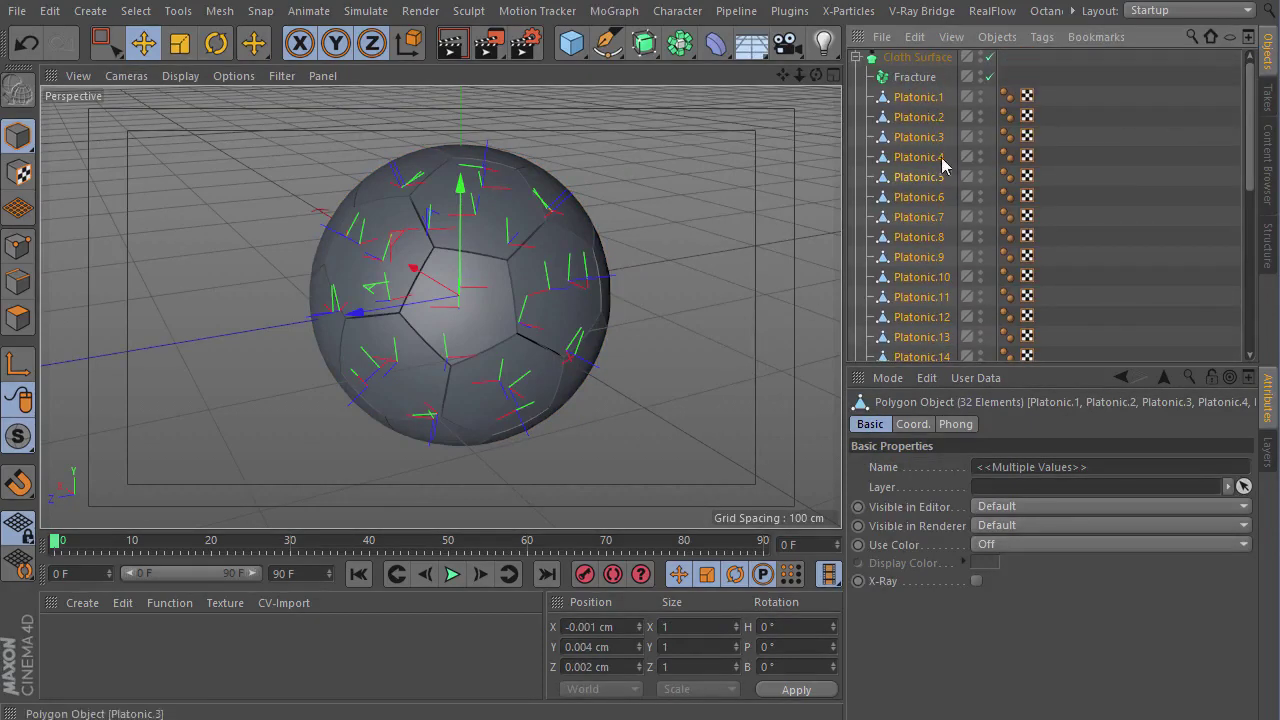
pyautogui.moveTo(942, 77); pyautogui.dragTo(914, 76)
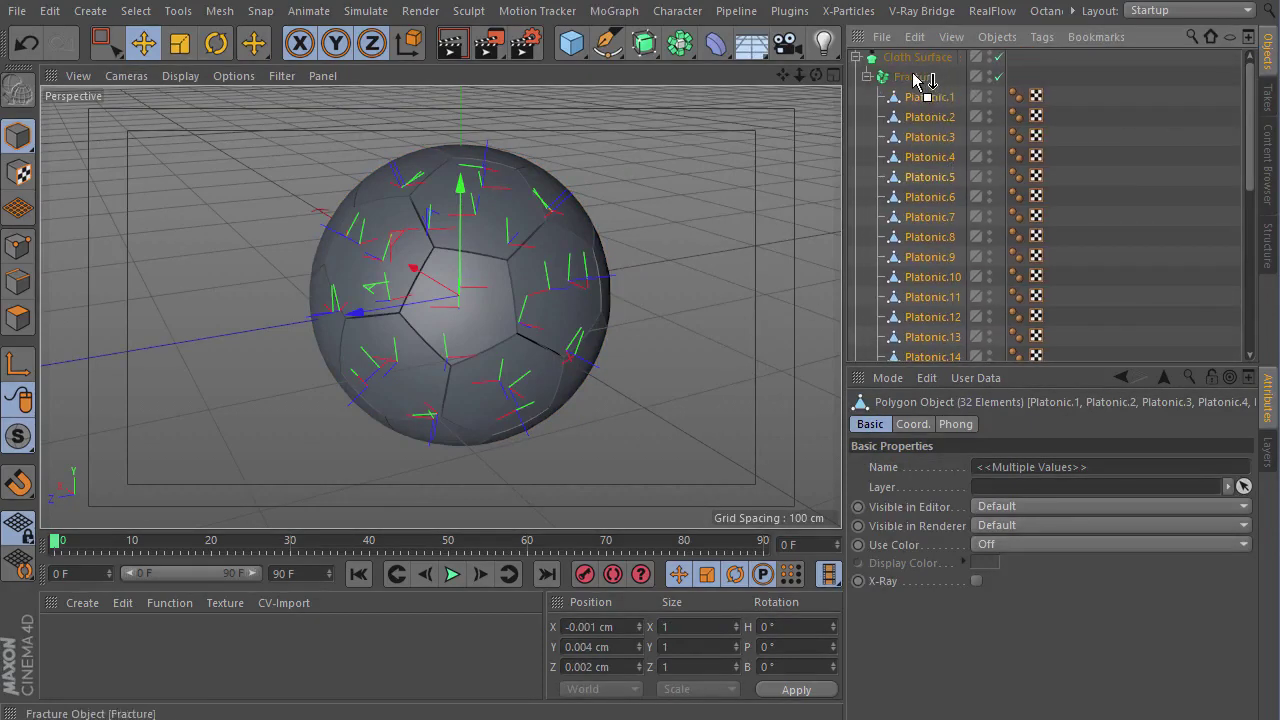
# - Set the Fracture object's Mode to Explode Segments
pyautogui.click(914, 77)
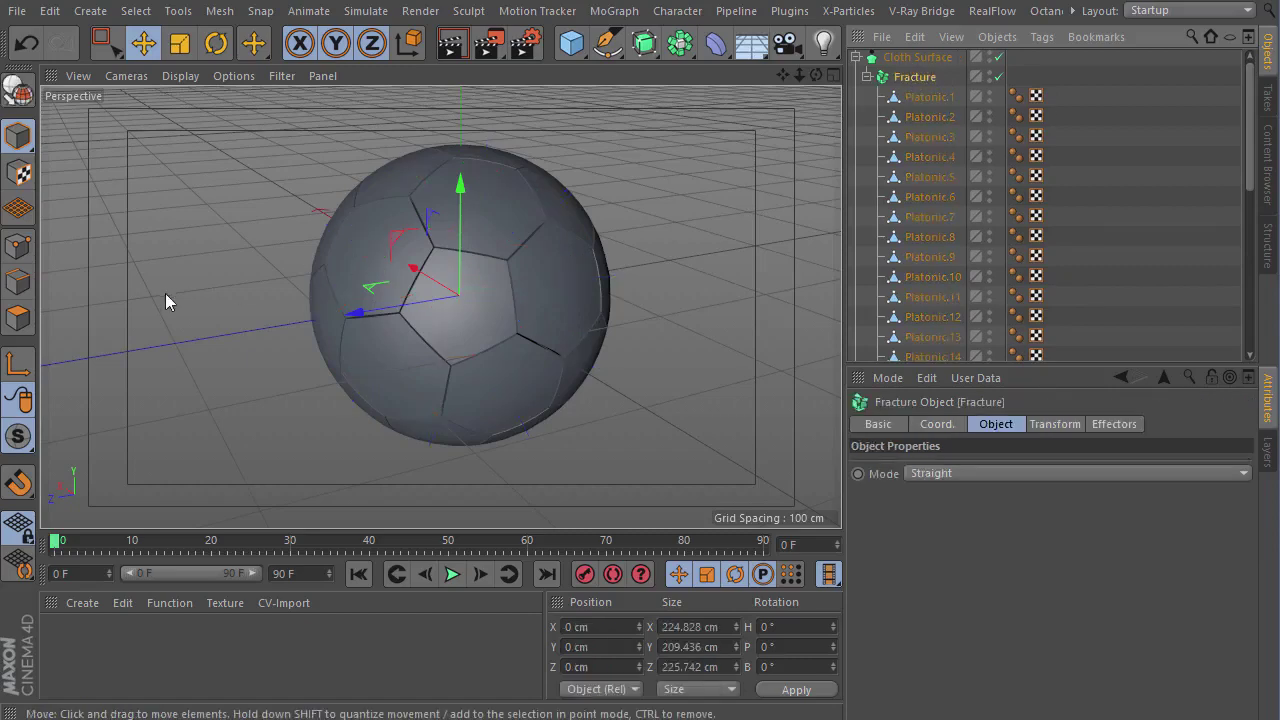
pyautogui.keyDown('alt'); pyautogui.moveTo(647, 302); pyautogui.dragTo(700, 340); pyautogui.keyUp('alt')
pyautogui.click(943, 473)
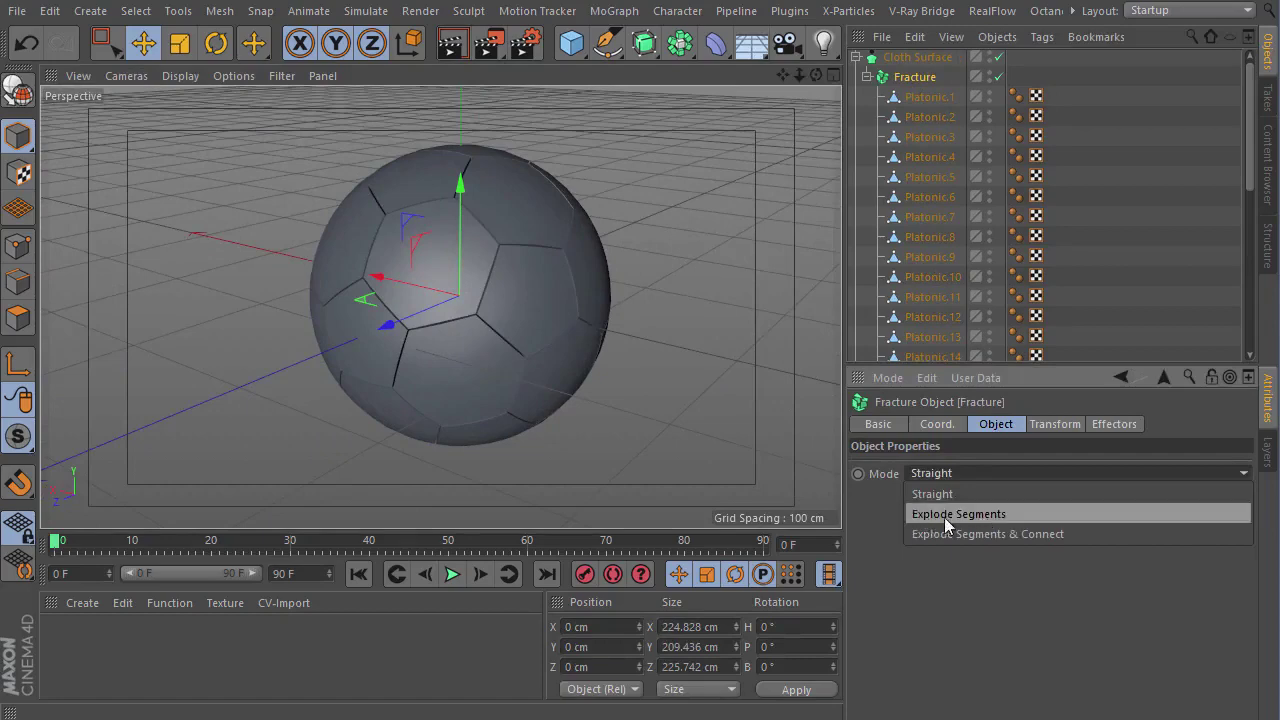
pyautogui.click(967, 514)
pyautogui.keyDown('alt'); pyautogui.moveTo(712, 295); pyautogui.dragTo(557, 269); pyautogui.keyUp('alt')
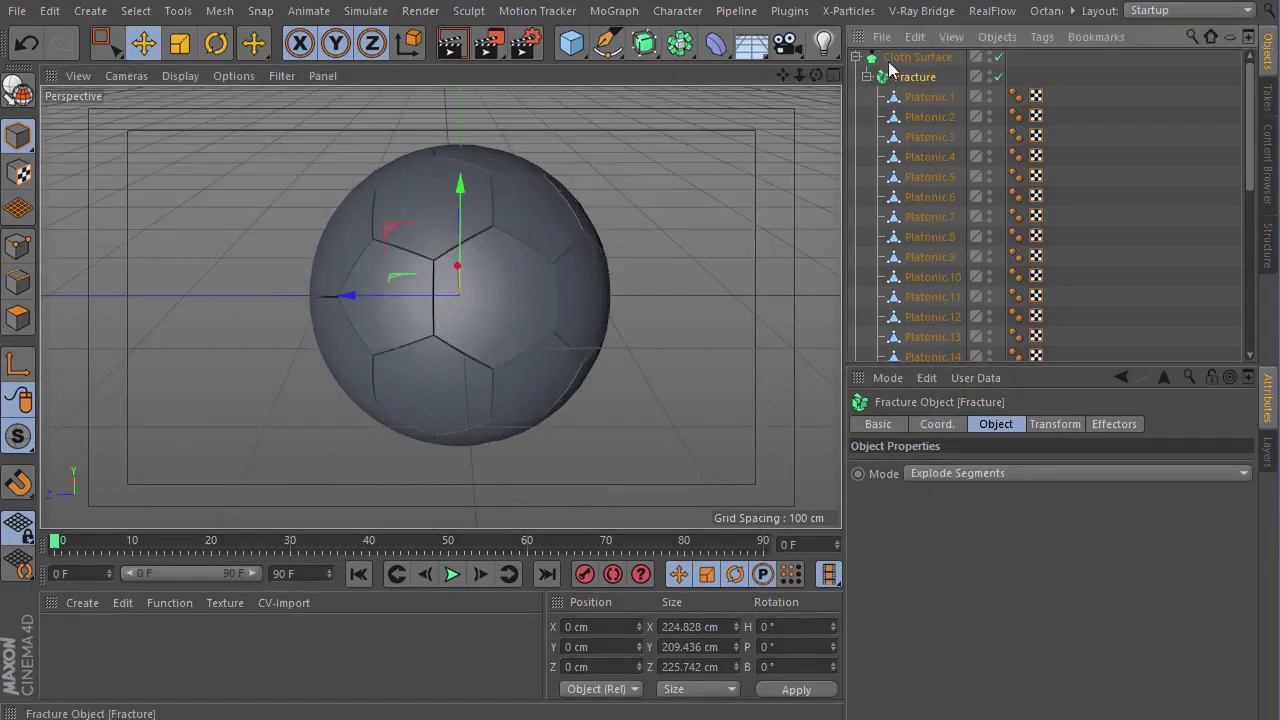
pyautogui.click(612, 11)
pyautogui.moveTo(660, 41)
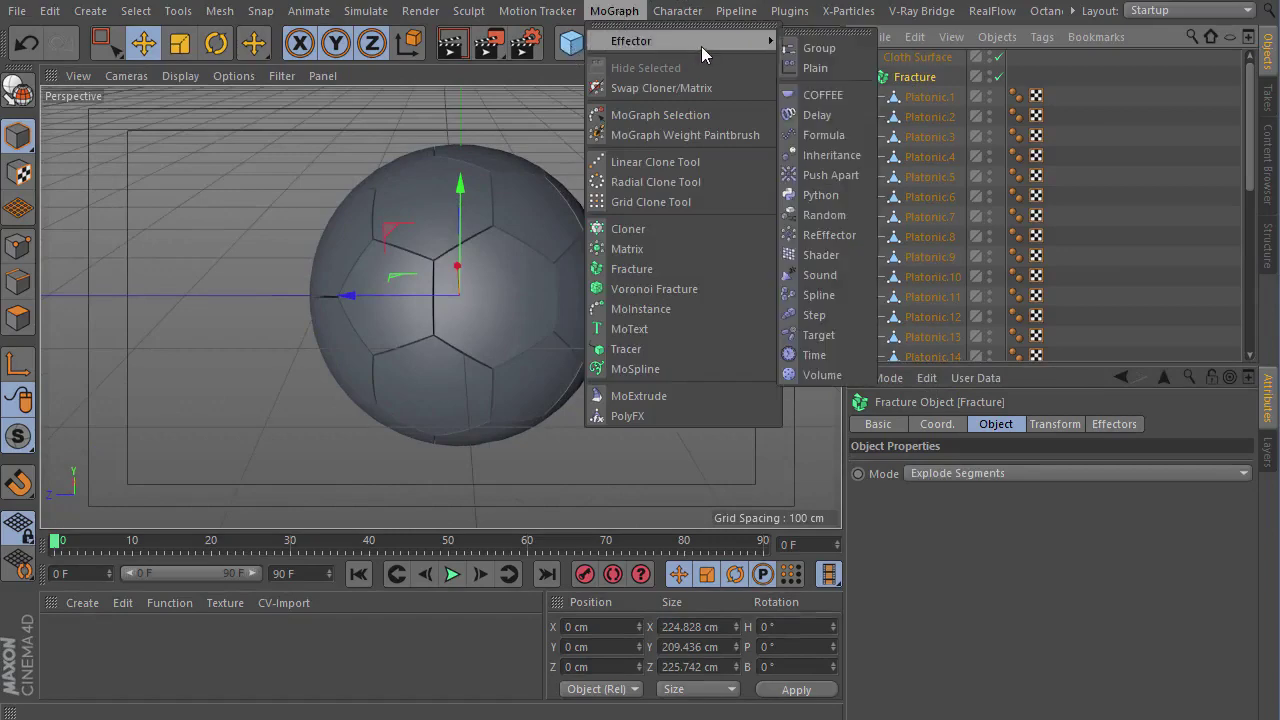
# - Add a Random effector to scatter the fracture pieces
pyautogui.click(830, 212)
pyautogui.moveTo(193, 230)
pyautogui.keyDown('alt'); pyautogui.mouseDown()
pyautogui.moveTo(775, 214)
pyautogui.moveTo(647, 227)
pyautogui.mouseUp(); pyautogui.keyUp('alt')
pyautogui.scroll(1, 902, 69)
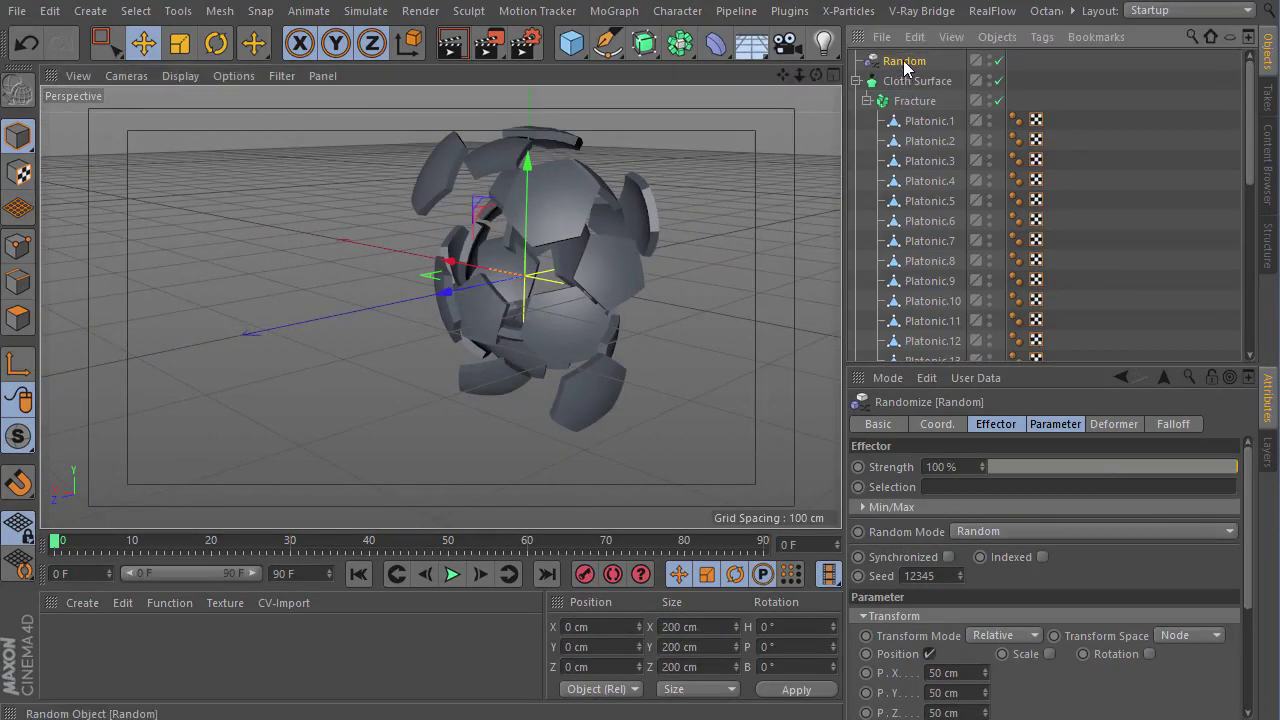
# - Set the Random effector's position offsets to P.X 0 cm, P.Y 0 cm, P.Z 100 cm
pyautogui.click(1042, 424)
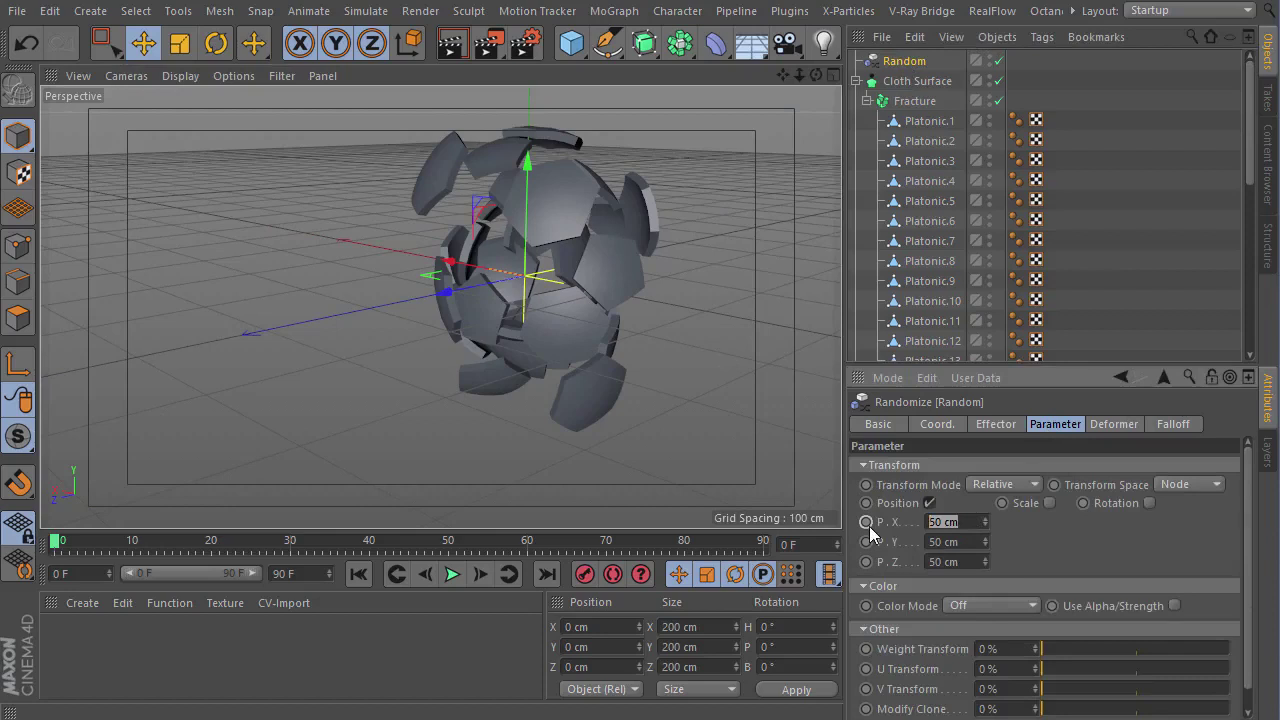
pyautogui.write('0')
pyautogui.press('Tab')
pyautogui.write('0')
pyautogui.press('Tab')
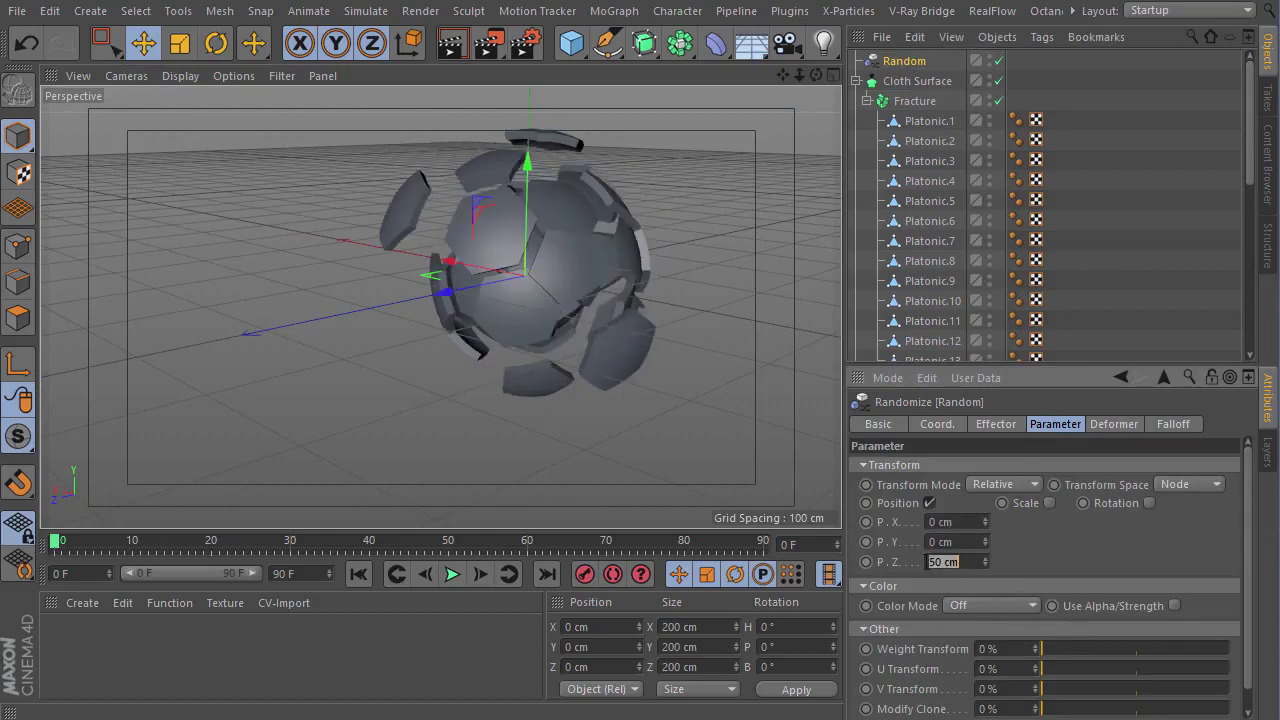
pyautogui.keyDown('alt'); pyautogui.moveTo(480, 300); pyautogui.dragTo(723, 314); pyautogui.keyUp('alt')
pyautogui.write('100')
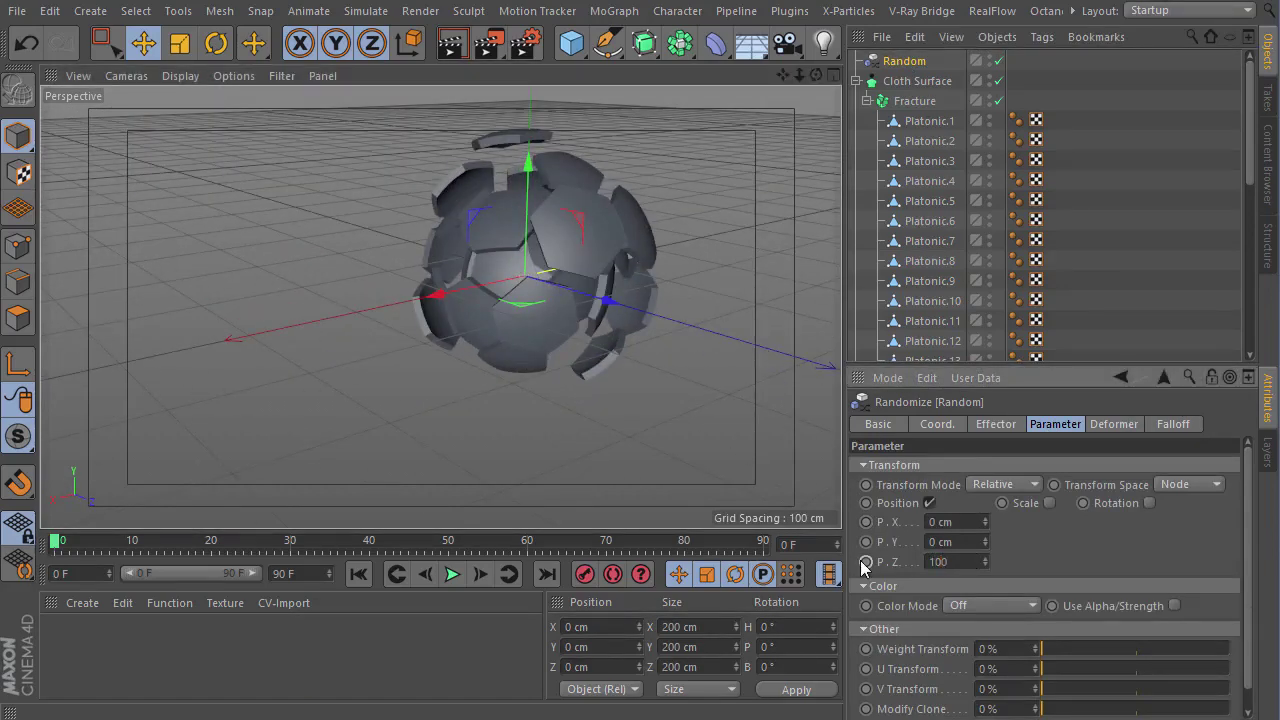
pyautogui.press('Return')
pyautogui.moveTo(580, 202)
pyautogui.keyDown('alt'); pyautogui.mouseDown()
pyautogui.moveTo(680, 246)
pyautogui.moveTo(478, 240)
pyautogui.mouseUp(); pyautogui.keyUp('alt')
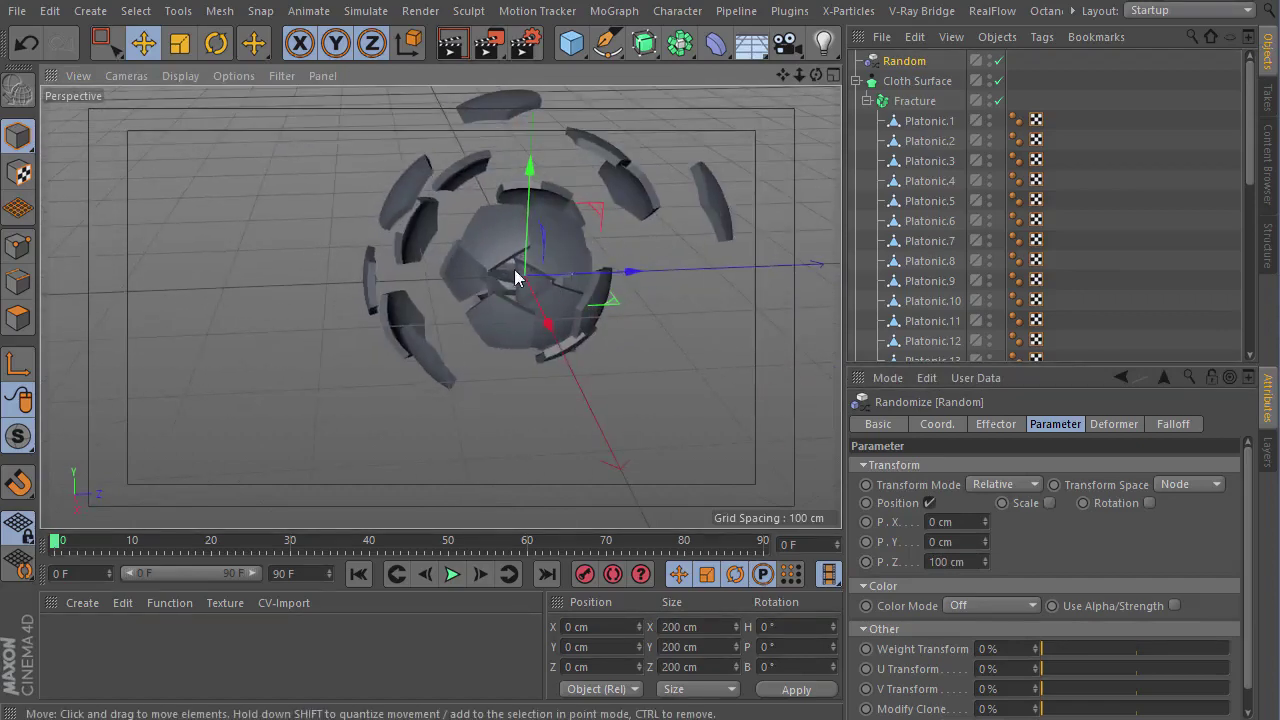
# - Set the Random effector's Minimum to 0% and step its Seed up to 12347
pyautogui.click(1005, 430)
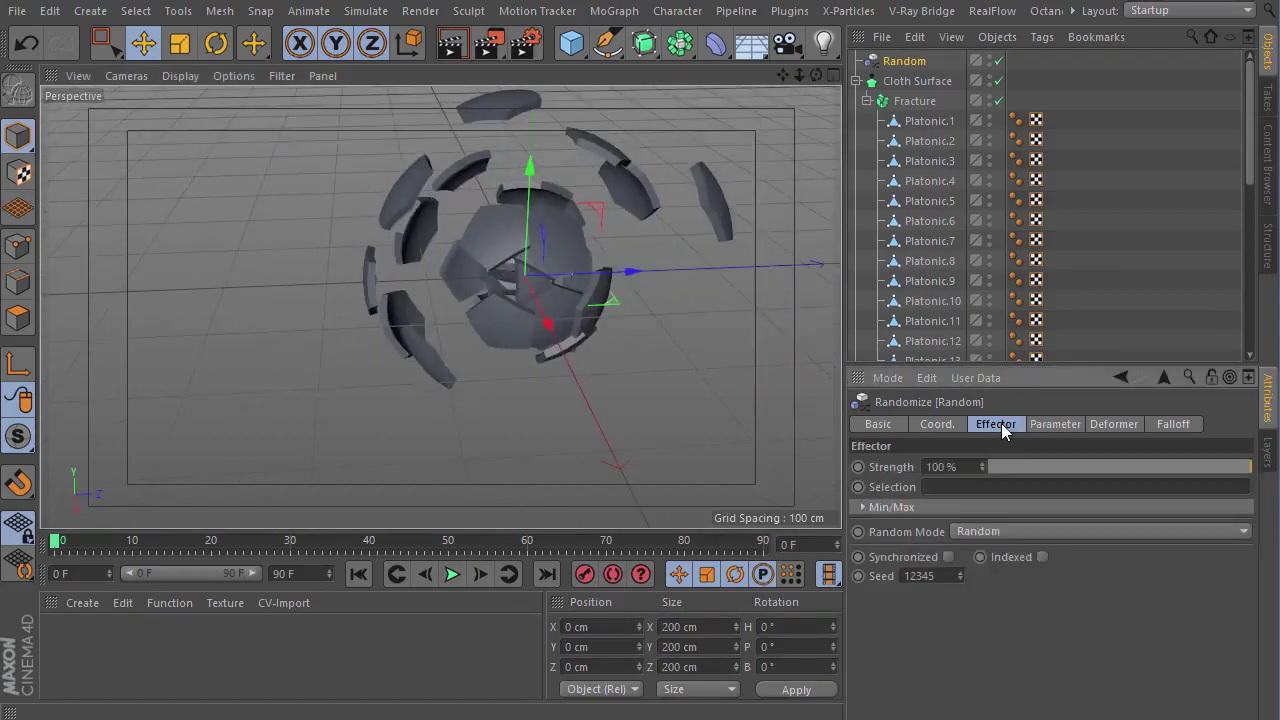
pyautogui.click(900, 508)
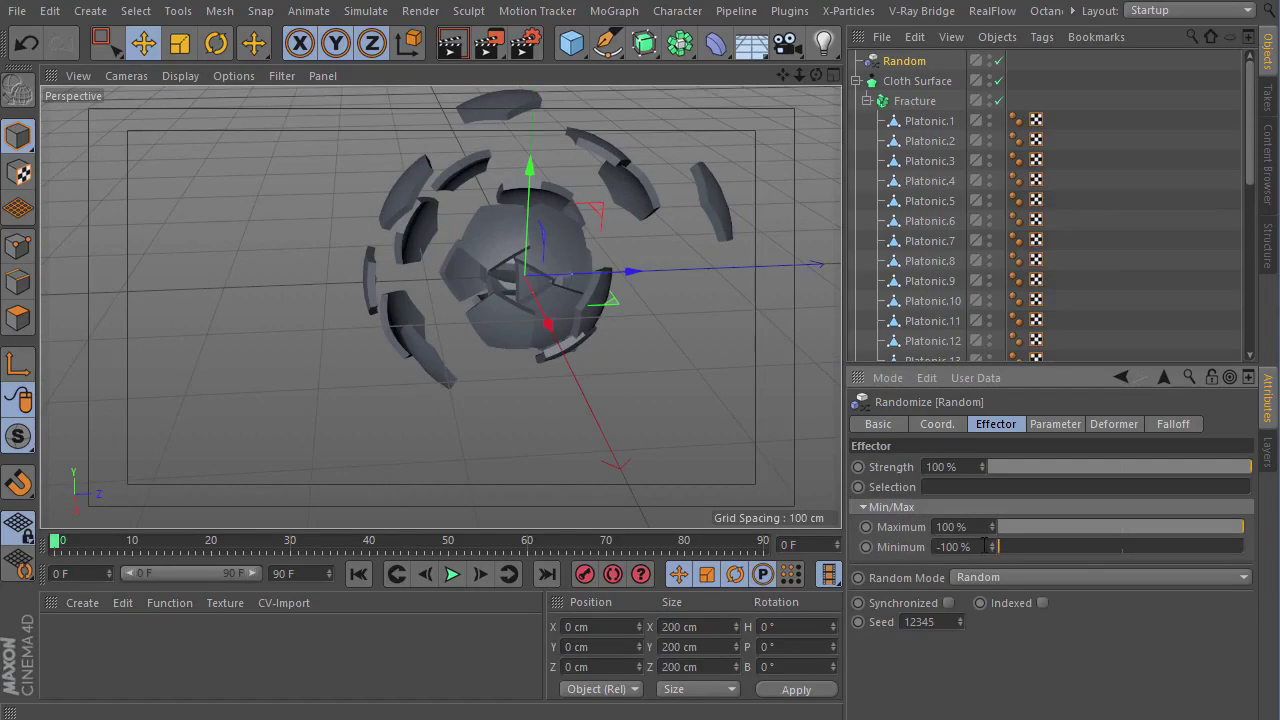
pyautogui.moveTo(1014, 547); pyautogui.dragTo(1121, 551)
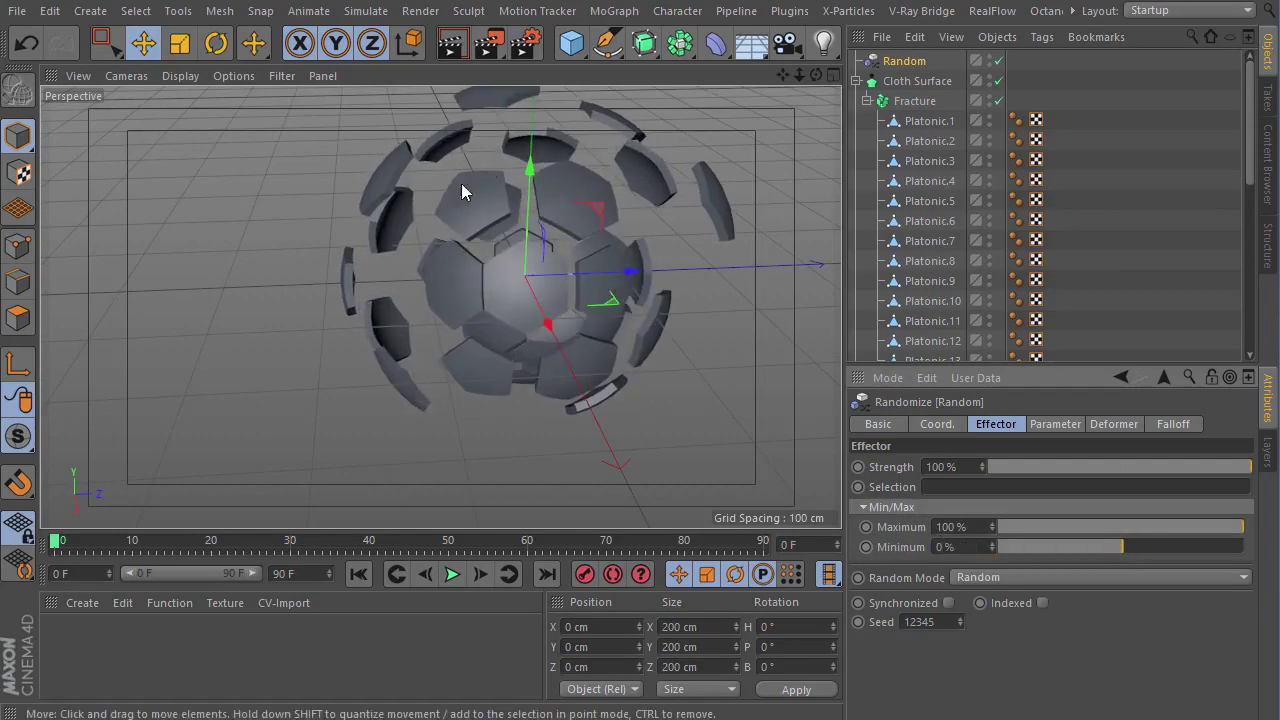
pyautogui.moveTo(457, 191)
pyautogui.keyDown('alt'); pyautogui.mouseDown()
pyautogui.moveTo(760, 265)
pyautogui.moveTo(738, 197)
pyautogui.moveTo(398, 248)
pyautogui.moveTo(493, 273)
pyautogui.moveTo(712, 469)
pyautogui.mouseUp(); pyautogui.keyUp('alt')
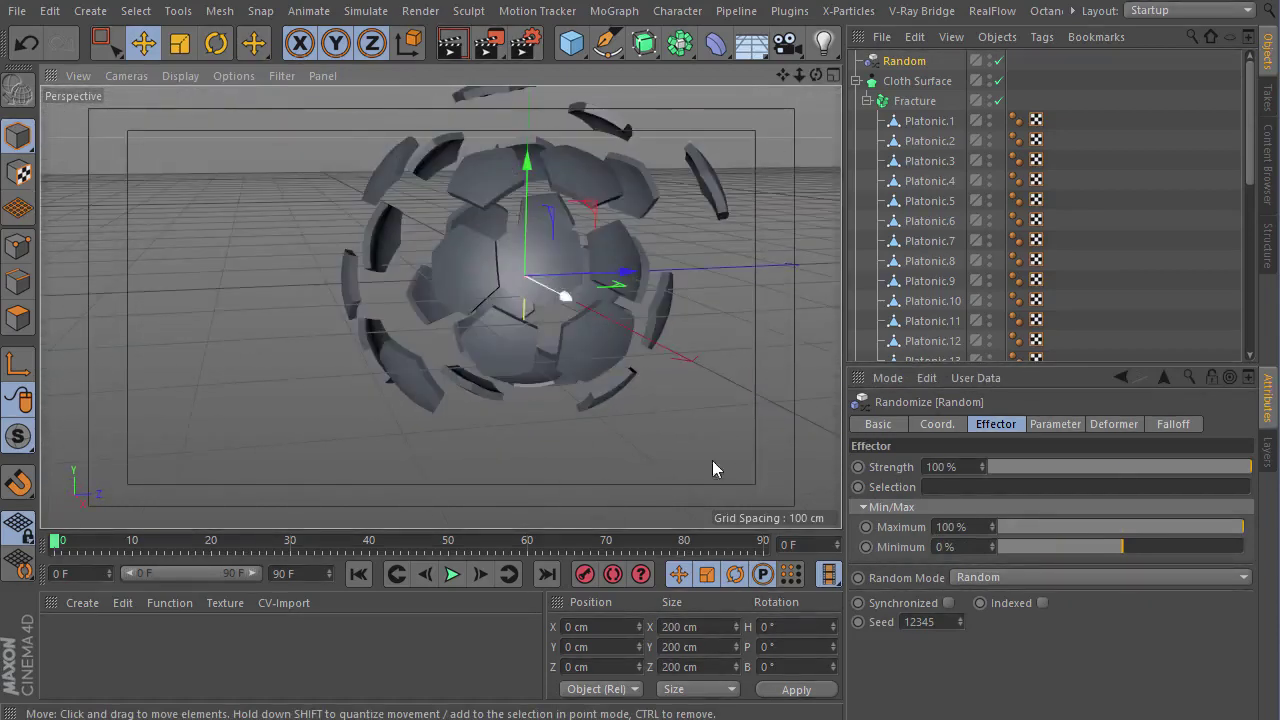
pyautogui.click(959, 615)
pyautogui.moveTo(620, 380)
pyautogui.keyDown('alt'); pyautogui.mouseDown()
pyautogui.moveTo(254, 364)
pyautogui.moveTo(560, 420)
pyautogui.mouseUp(); pyautogui.keyUp('alt')
pyautogui.click(961, 618)
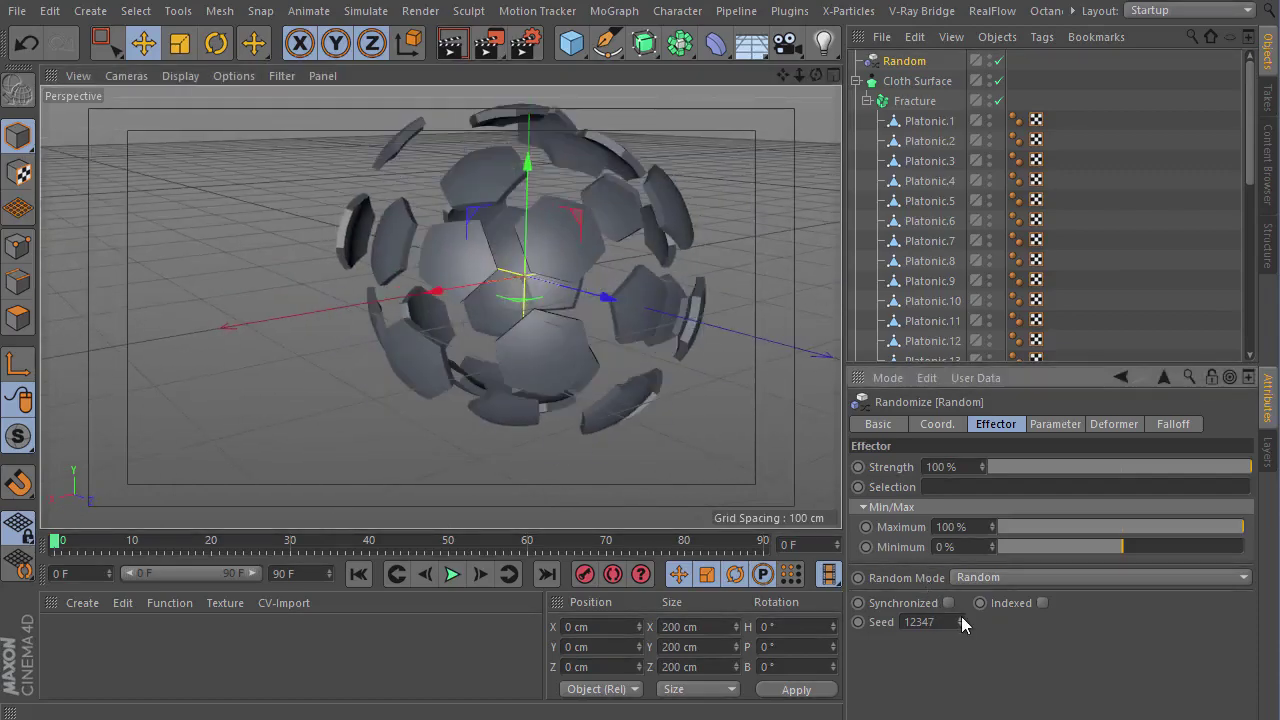
pyautogui.moveTo(380, 260)
pyautogui.keyDown('alt'); pyautogui.mouseDown()
pyautogui.moveTo(294, 257)
pyautogui.moveTo(420, 270)
pyautogui.mouseUp(); pyautogui.keyUp('alt')
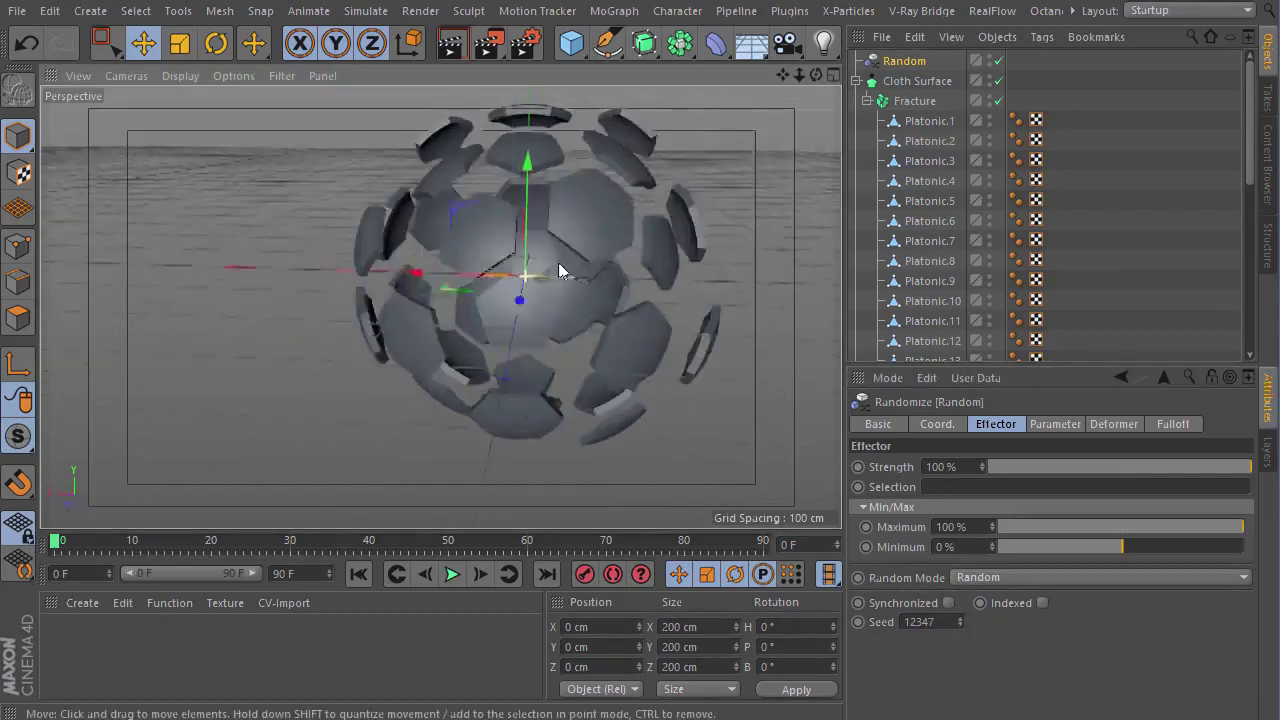
pyautogui.moveTo(524, 277)
pyautogui.keyDown('alt'); pyautogui.mouseDown()
pyautogui.moveTo(693, 267)
pyautogui.moveTo(578, 242)
pyautogui.moveTo(480, 306)
pyautogui.mouseUp(); pyautogui.keyUp('alt')
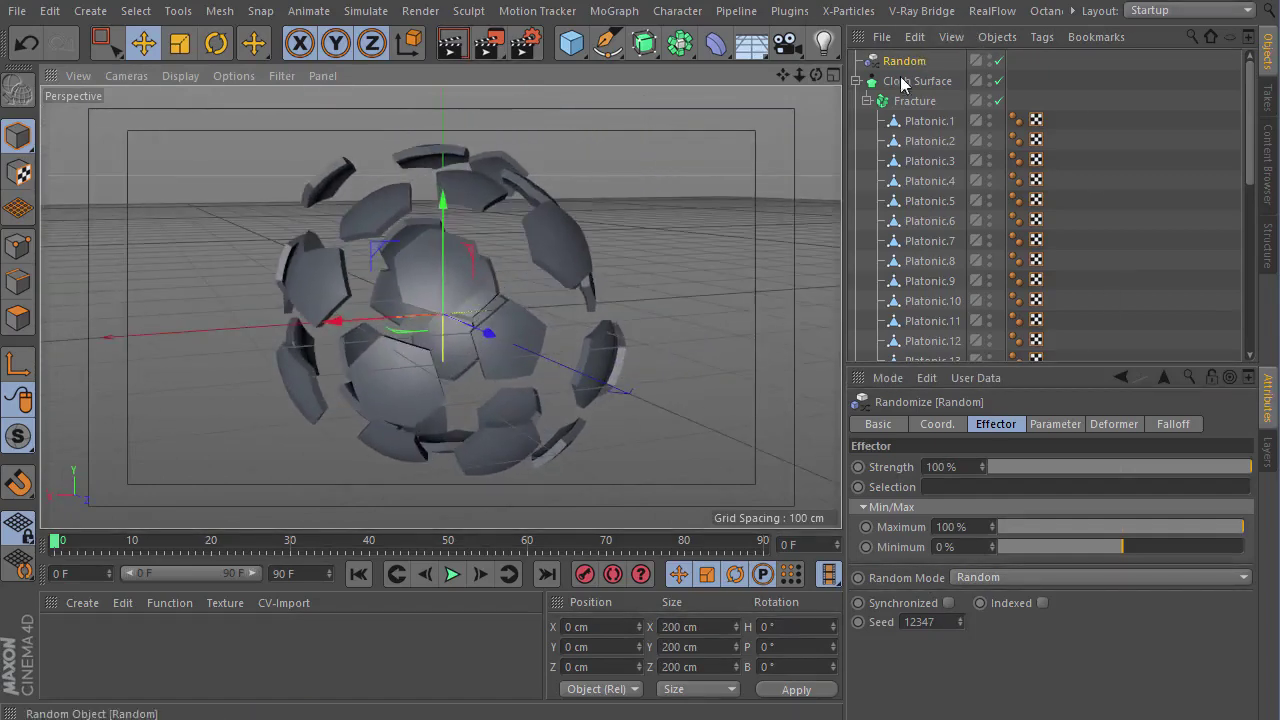
# - Raise the Random effector's P.Z offset to 200 cm
pyautogui.click(1055, 424)
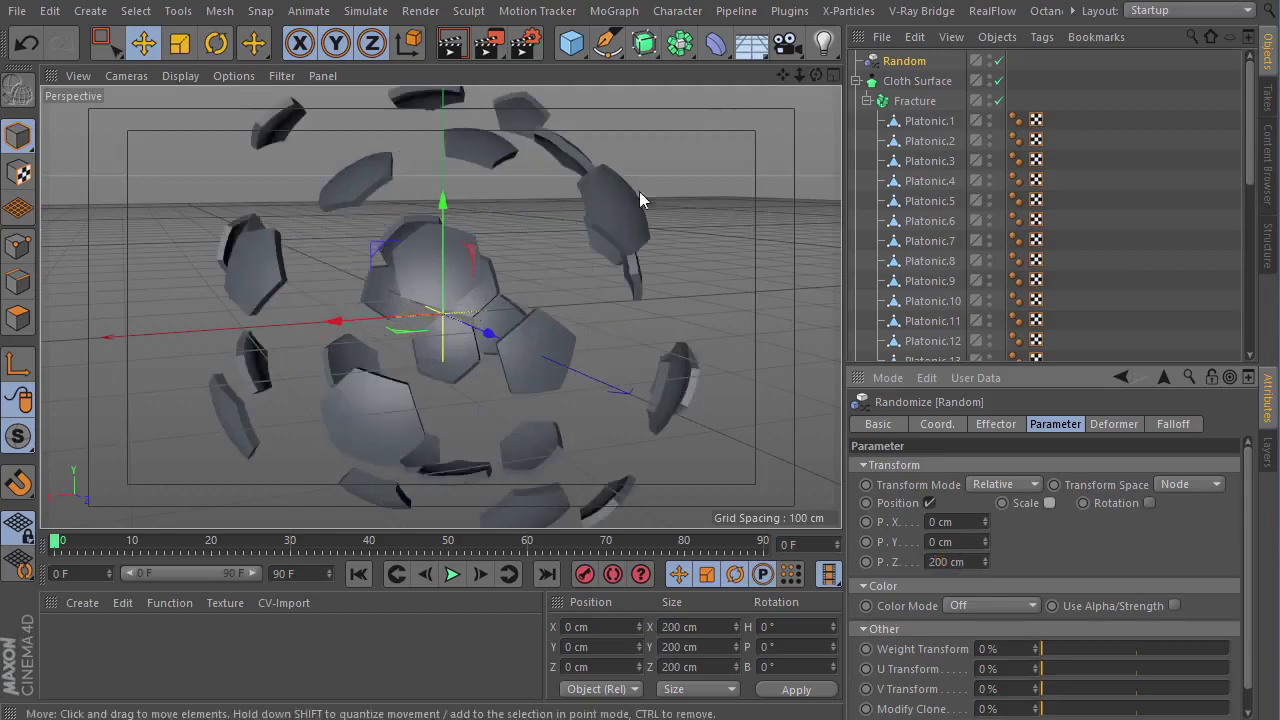
pyautogui.keyDown('alt'); pyautogui.moveTo(639, 191); pyautogui.dragTo(439, 296, button='right'); pyautogui.keyUp('alt')
pyautogui.moveTo(439, 296)
pyautogui.keyDown('alt'); pyautogui.mouseDown()
pyautogui.moveTo(767, 320)
pyautogui.moveTo(214, 300)
pyautogui.moveTo(805, 282)
pyautogui.moveTo(586, 283)
pyautogui.moveTo(744, 305)
pyautogui.mouseUp(); pyautogui.keyUp('alt')
pyautogui.scroll(3, 545, 305)
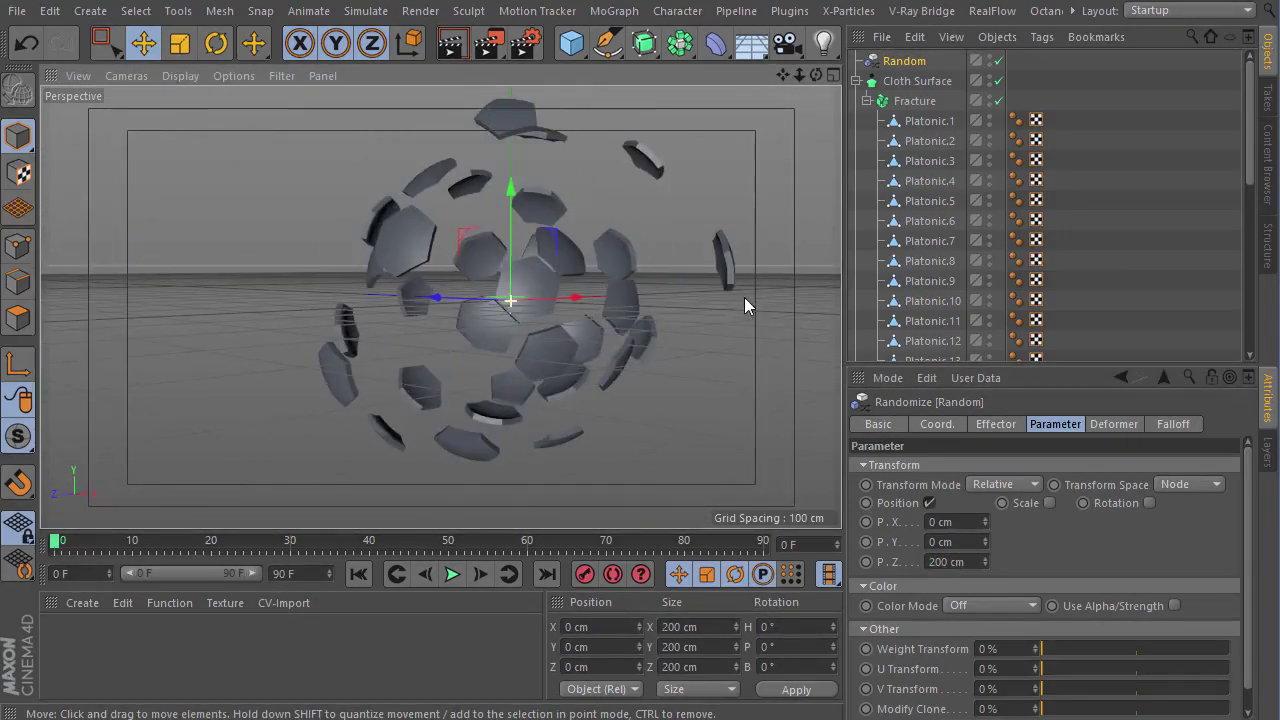
pyautogui.moveTo(445, 295); pyautogui.dragTo(530, 362)
# - Bump the Seed to 12348 and test the Strength slider, leaving it at 100%
pyautogui.click(1012, 424)
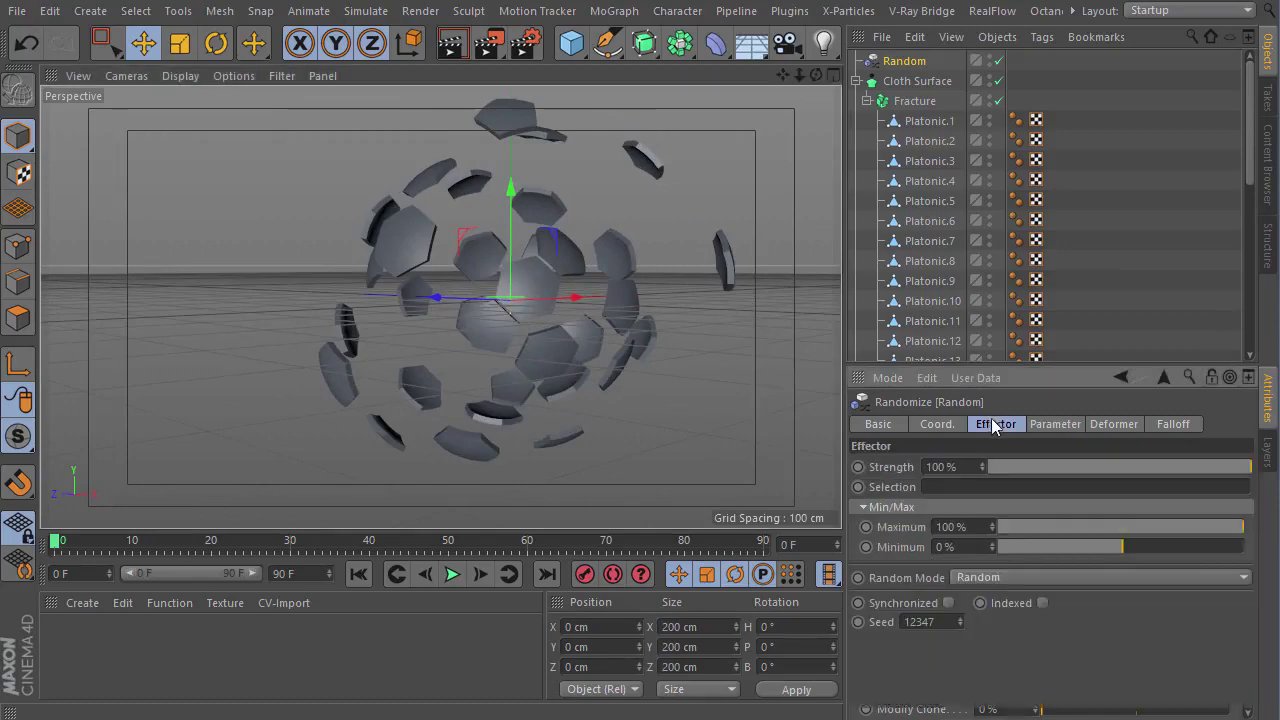
pyautogui.click(959, 619)
pyautogui.moveTo(551, 371)
pyautogui.keyDown('alt'); pyautogui.mouseDown()
pyautogui.moveTo(535, 379)
pyautogui.moveTo(881, 401)
pyautogui.mouseUp(); pyautogui.keyUp('alt')
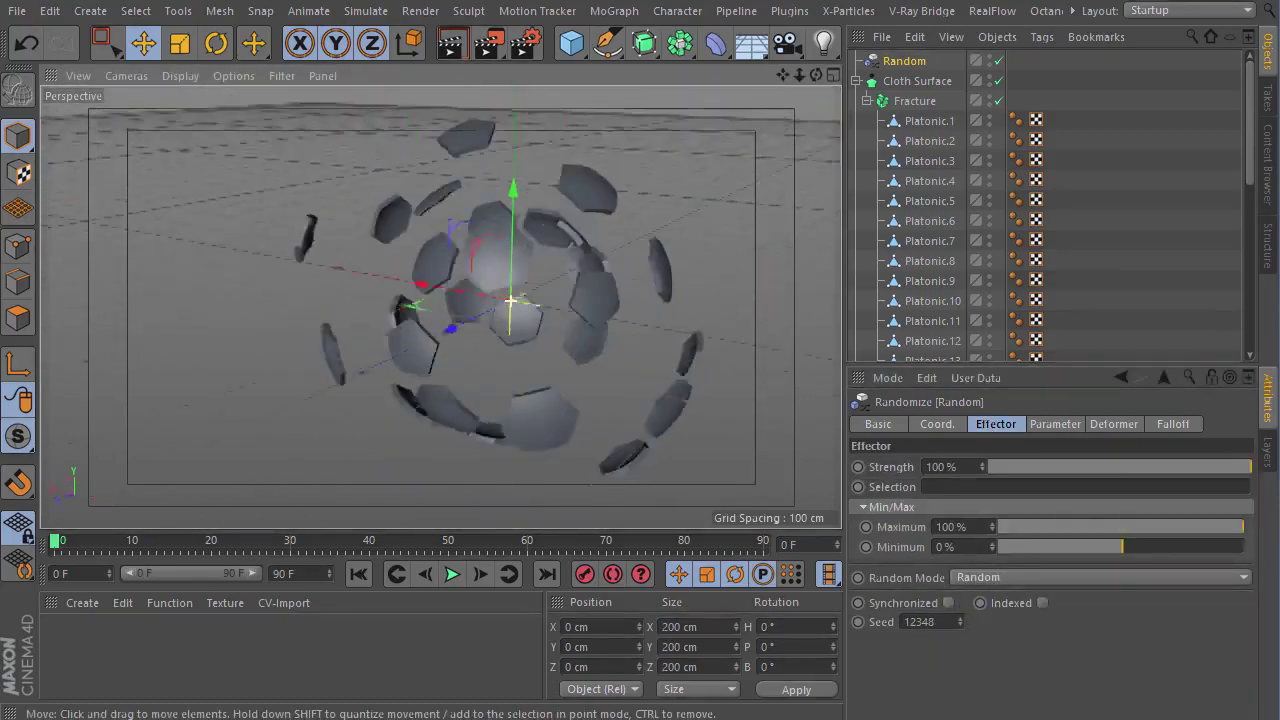
pyautogui.moveTo(1246, 470)
pyautogui.mouseDown()
pyautogui.moveTo(1127, 474)
pyautogui.moveTo(1250, 466)
pyautogui.mouseUp()
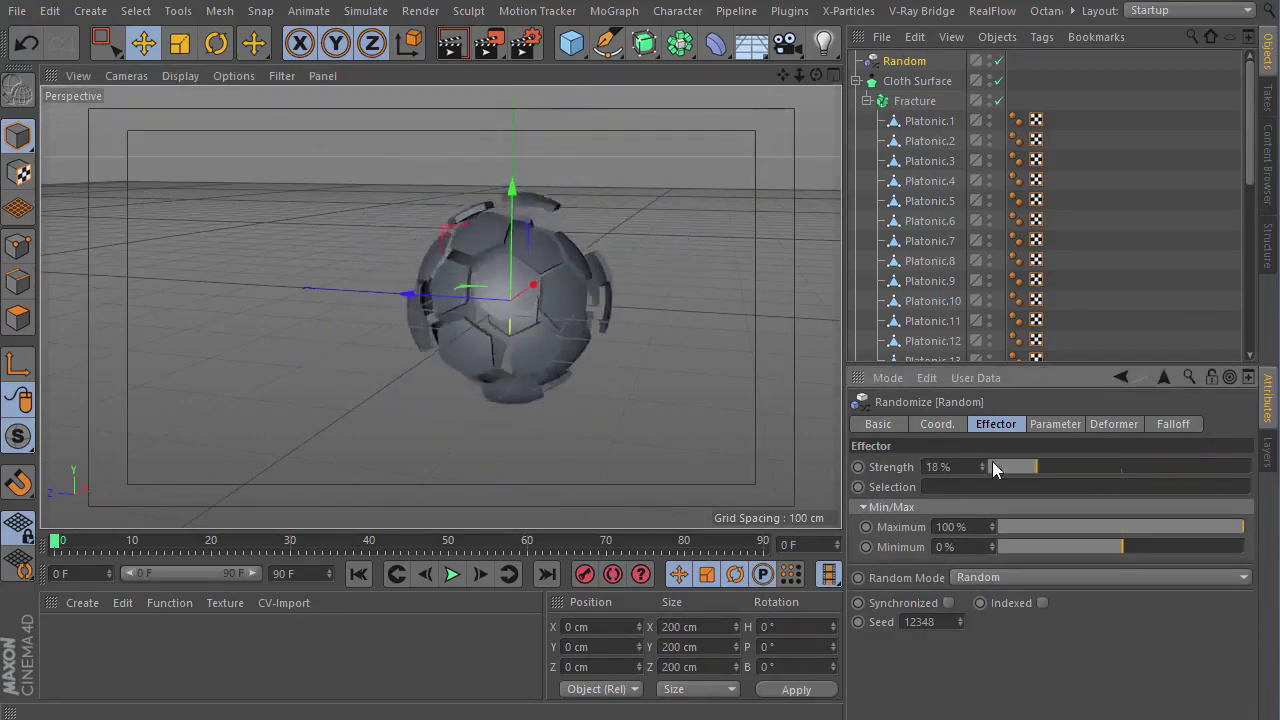
pyautogui.moveTo(546, 284)
pyautogui.keyDown('alt'); pyautogui.mouseDown()
pyautogui.moveTo(423, 271)
pyautogui.moveTo(543, 286)
pyautogui.mouseUp(); pyautogui.keyUp('alt')
pyautogui.keyDown('alt'); pyautogui.moveTo(529, 180); pyautogui.dragTo(560, 334); pyautogui.keyUp('alt')
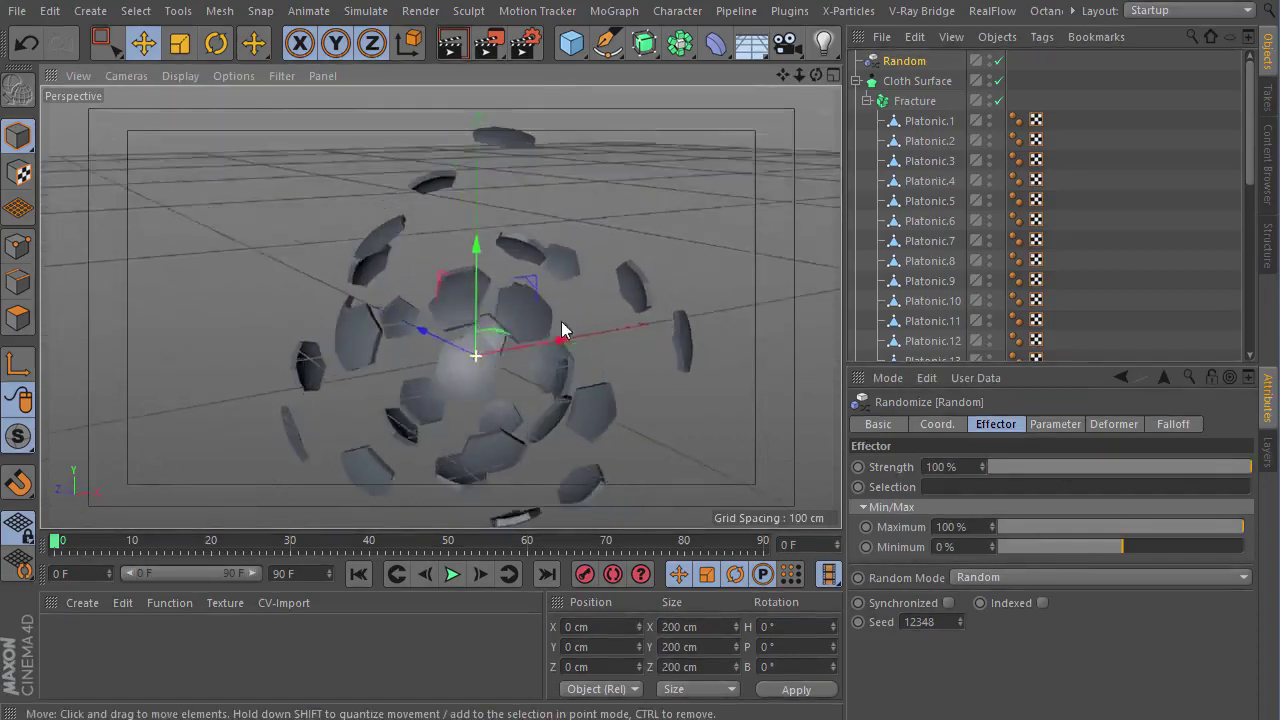
# - Collapse Cloth Surface, add a Null, and put Random and Cloth Surface under it
pyautogui.click(935, 84)
pyautogui.click(855, 82)
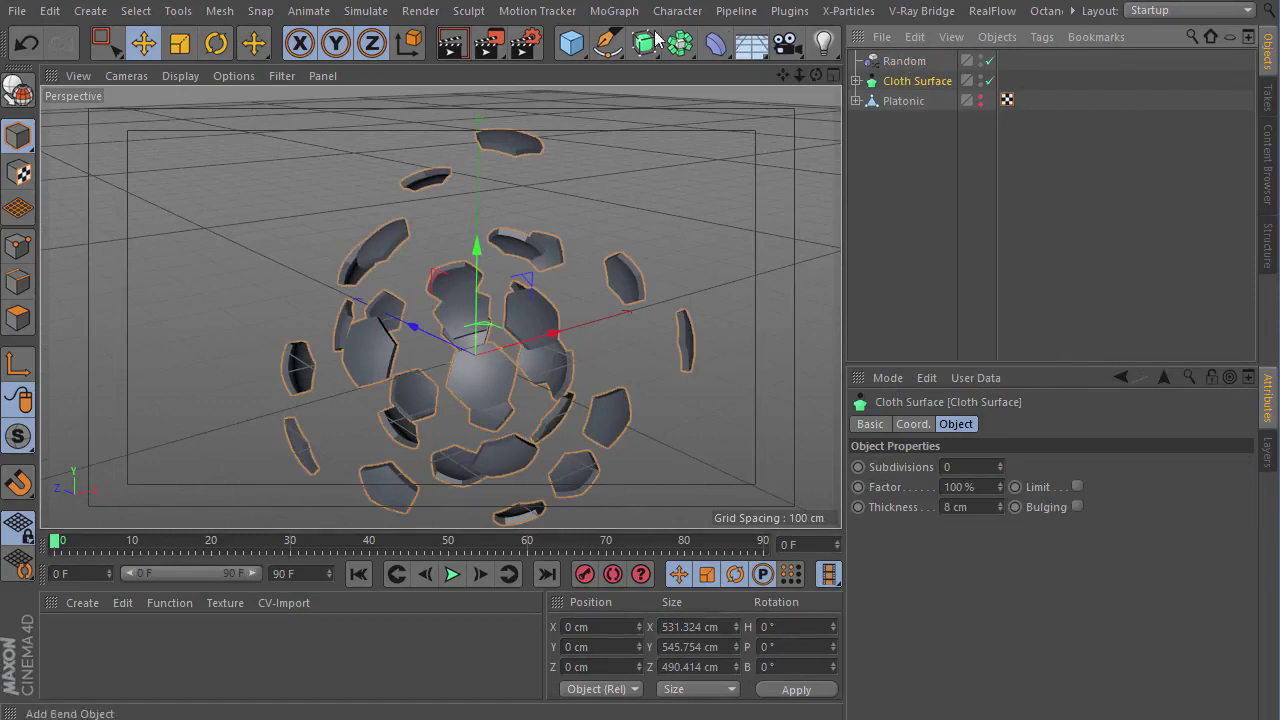
pyautogui.click(570, 52)
pyautogui.click(641, 72)
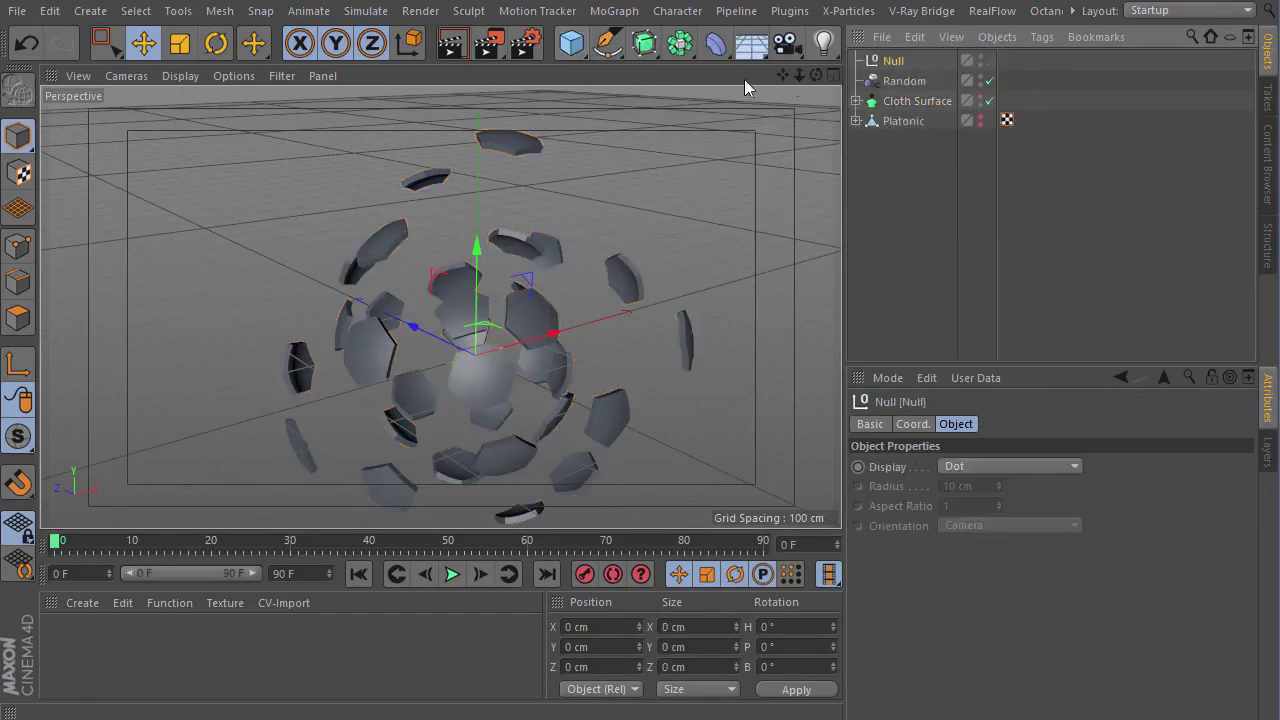
pyautogui.click(898, 84)
pyautogui.keyDown('ctrl'); pyautogui.click(905, 102); pyautogui.keyUp('ctrl')
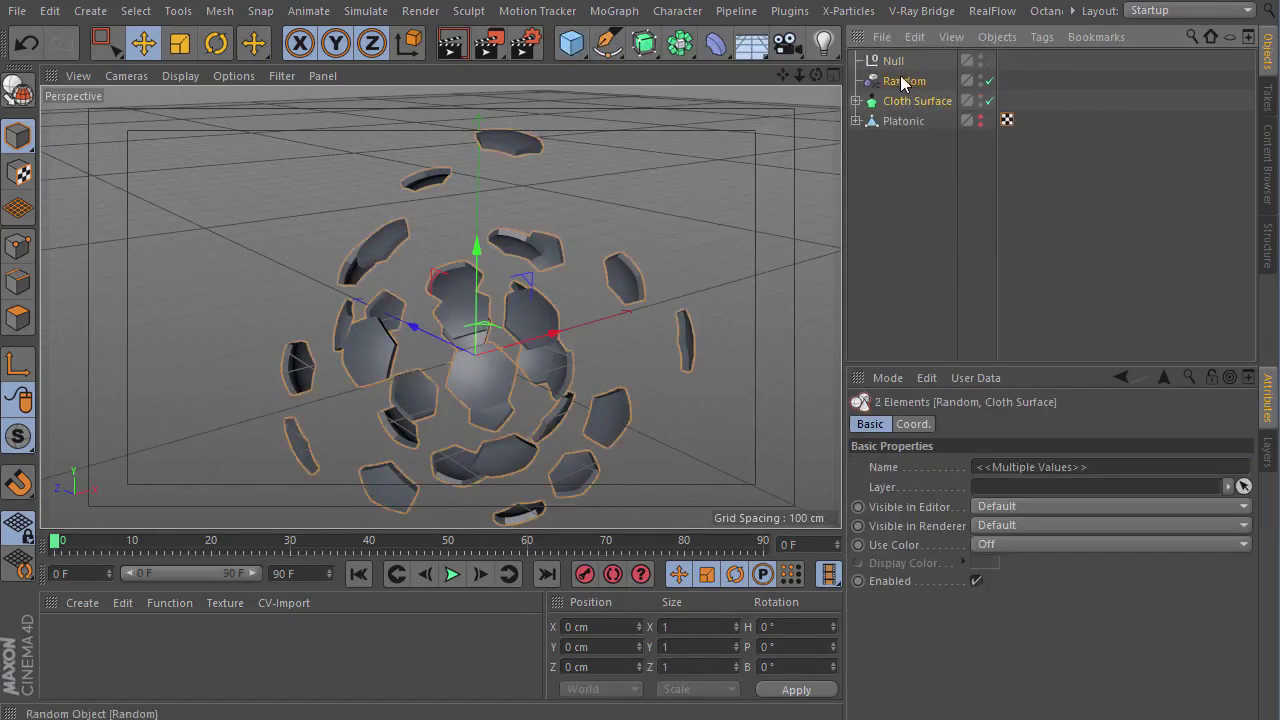
pyautogui.moveTo(896, 62); pyautogui.dragTo(897, 62)
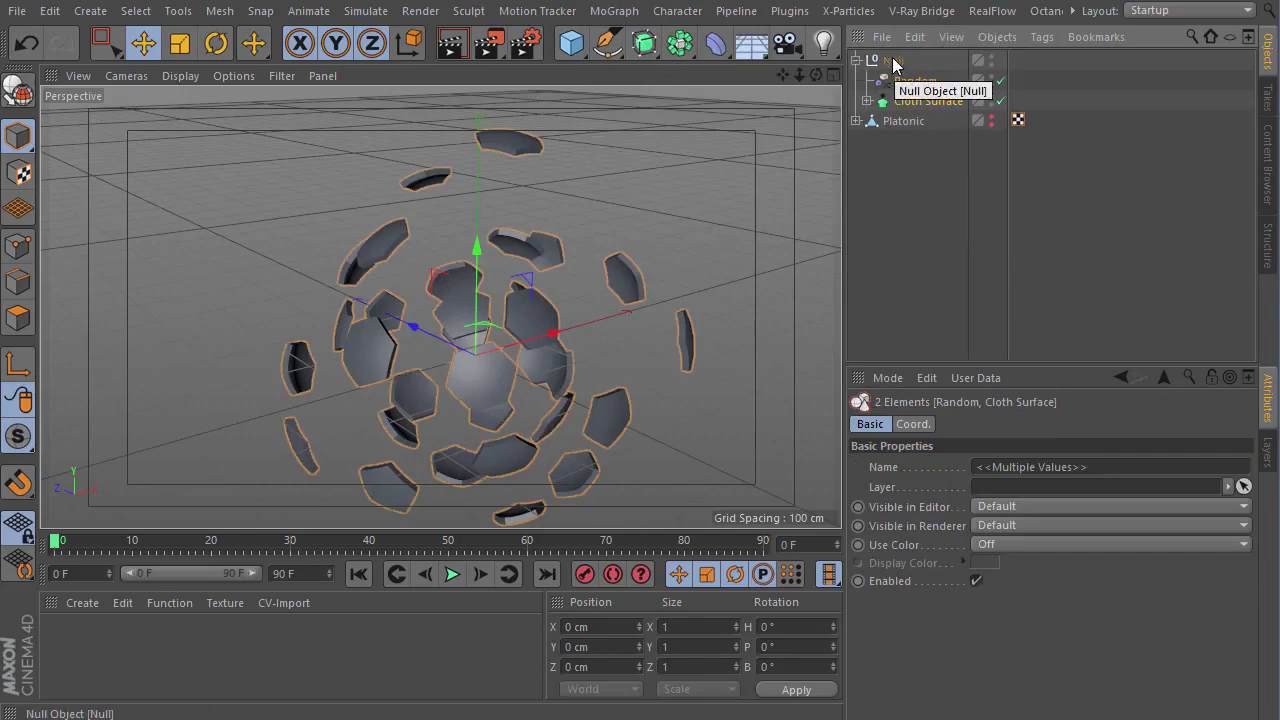
# - Add a second null, Null.1, inside Null to hold Cloth Surface
pyautogui.click(903, 105)
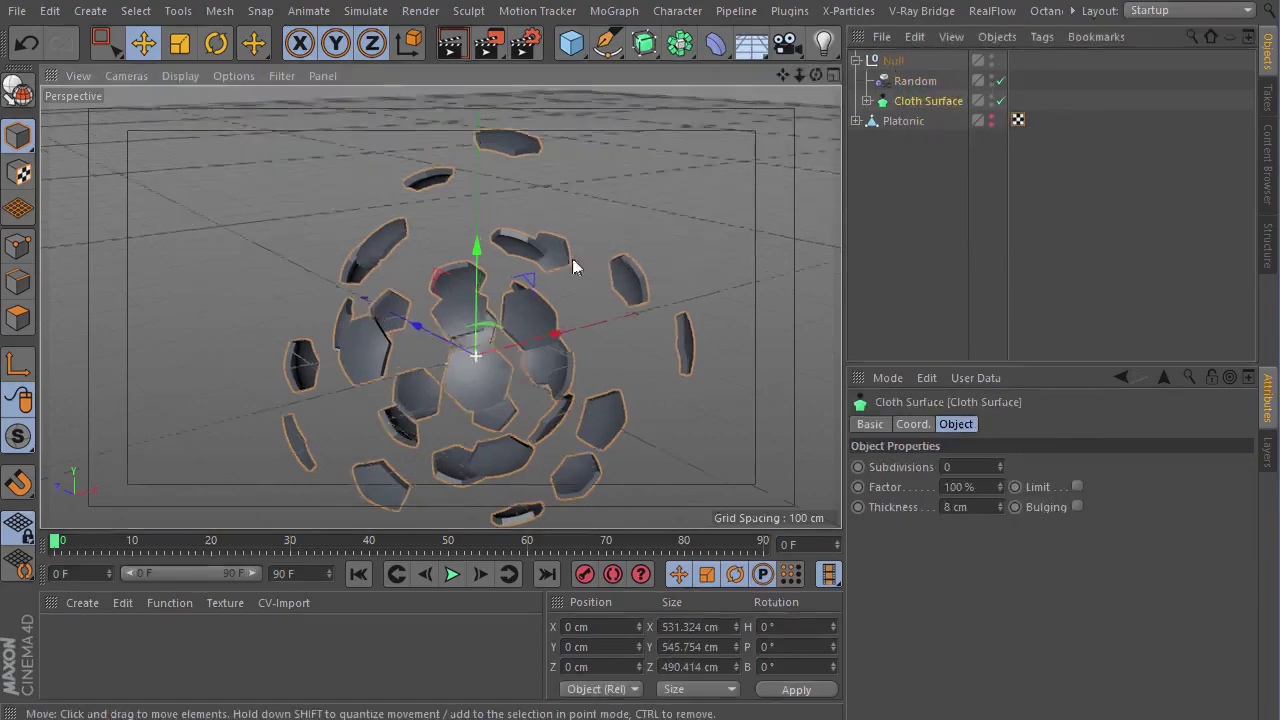
pyautogui.moveTo(572, 258)
pyautogui.keyDown('alt'); pyautogui.mouseDown()
pyautogui.moveTo(449, 225)
pyautogui.moveTo(577, 226)
pyautogui.moveTo(462, 183)
pyautogui.moveTo(673, 240)
pyautogui.moveTo(618, 101)
pyautogui.mouseUp(); pyautogui.keyUp('alt')
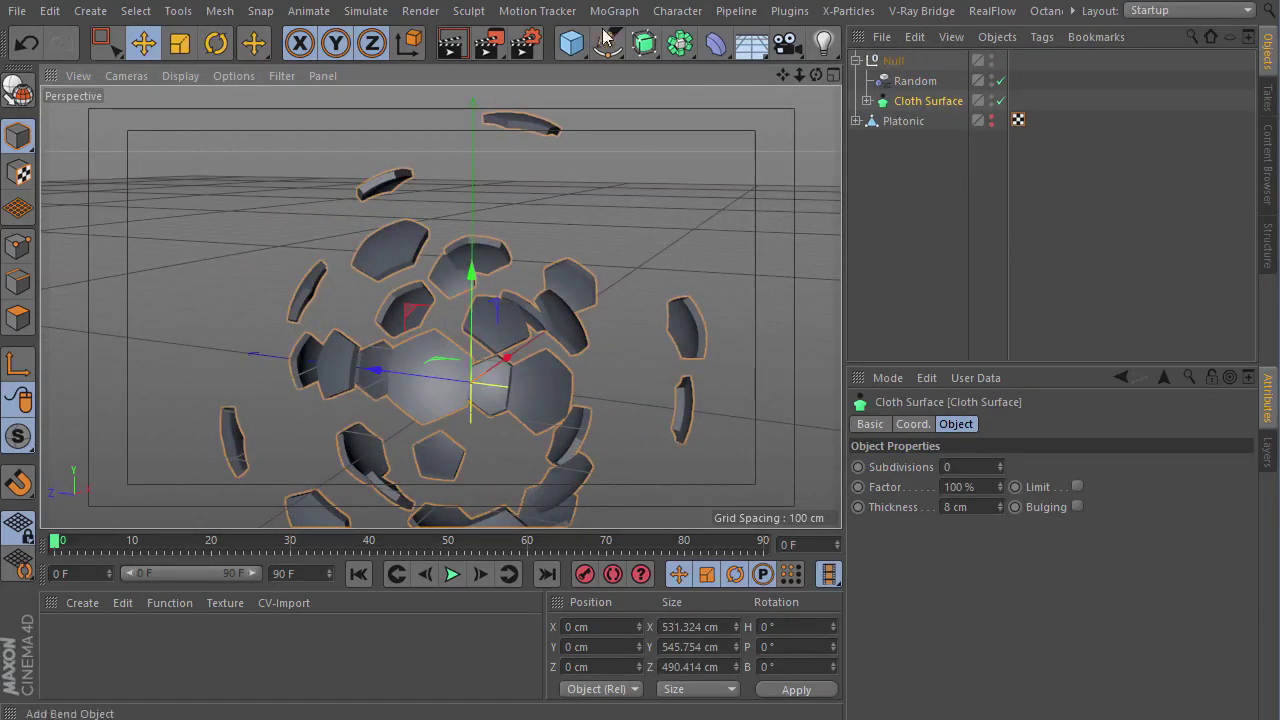
pyautogui.click(573, 42)
pyautogui.click(645, 77)
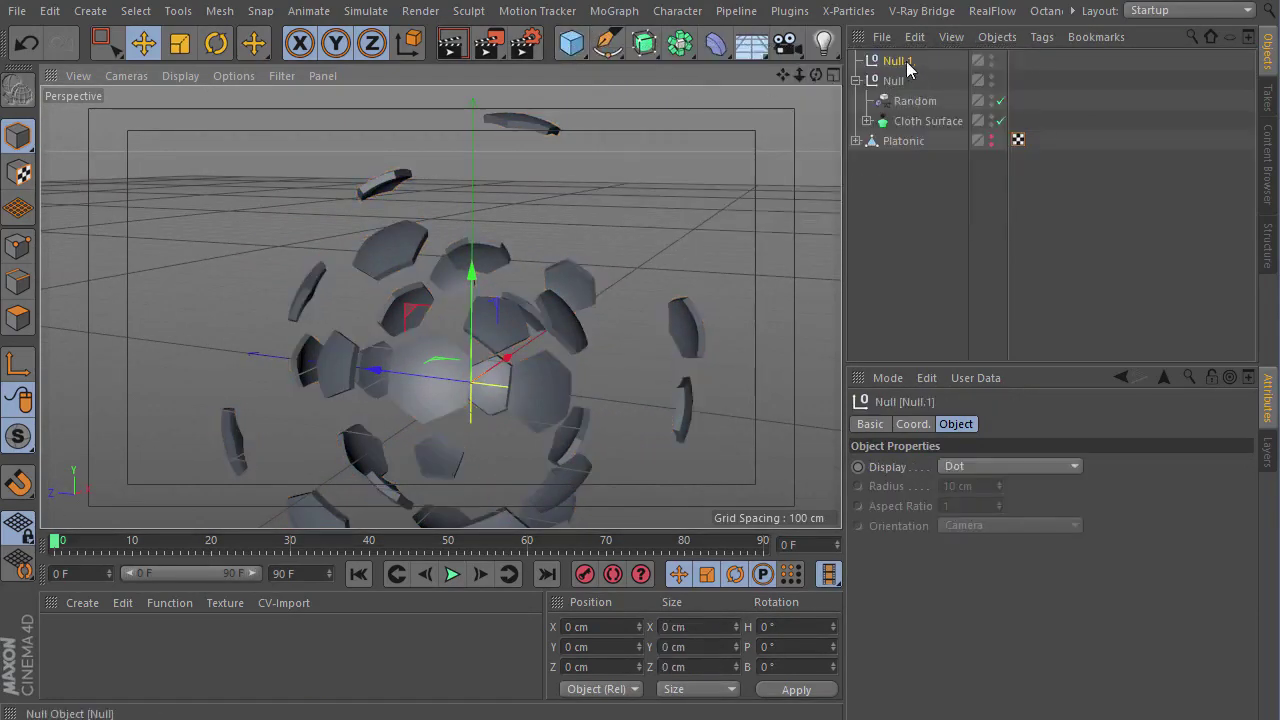
pyautogui.moveTo(882, 110); pyautogui.dragTo(906, 106)
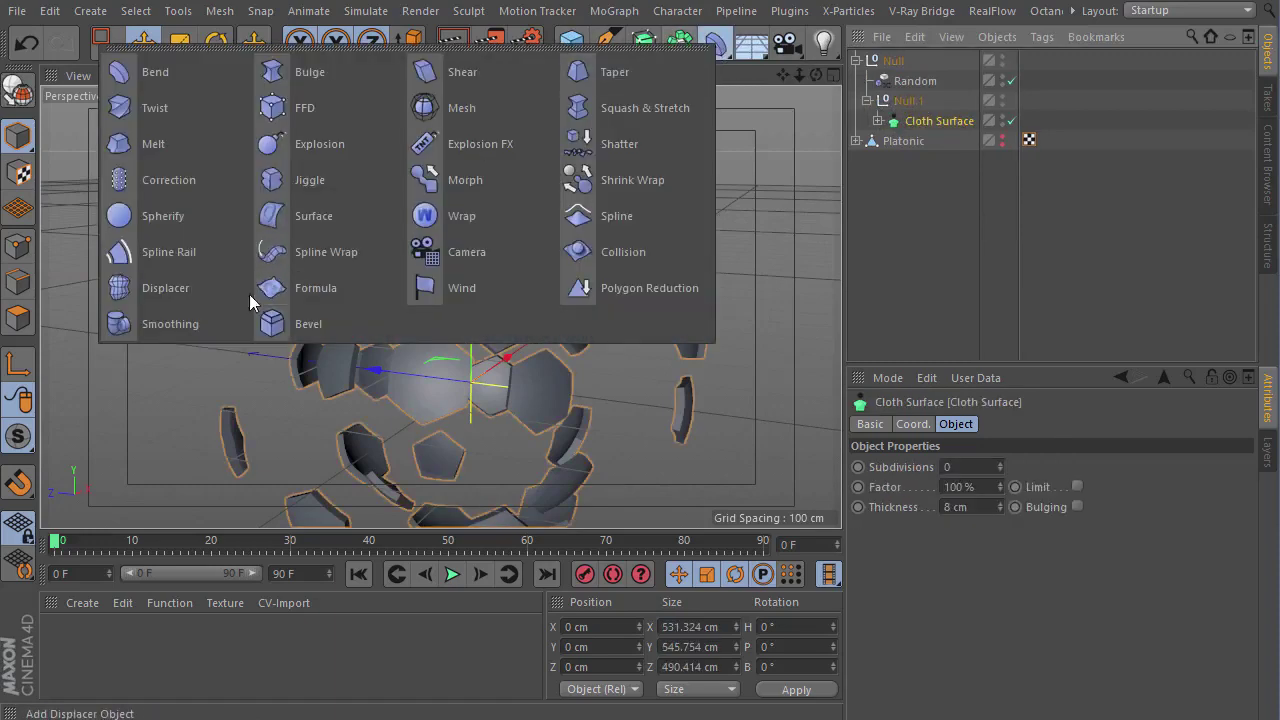
# - Add a Bevel deformer under Null.1 that bevels only edges above an angle threshold
pyautogui.moveTo(716, 50); pyautogui.dragTo(290, 315)
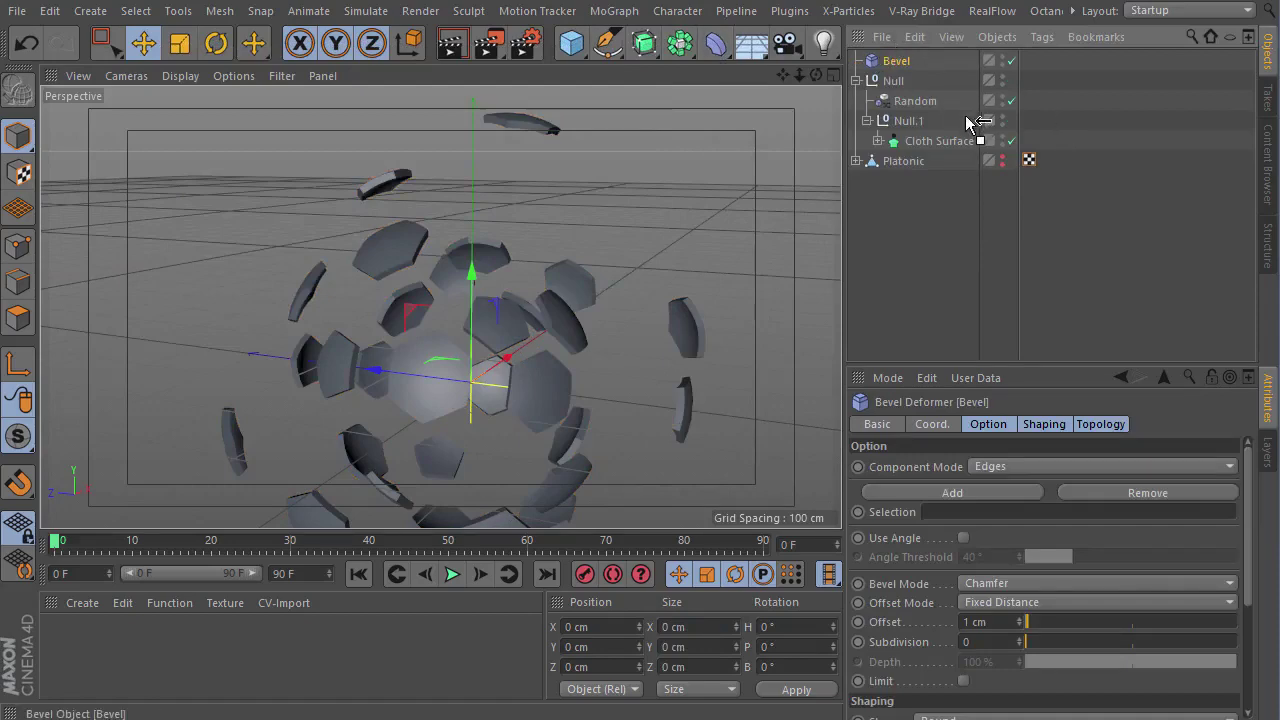
pyautogui.moveTo(920, 130); pyautogui.dragTo(926, 133)
pyautogui.moveTo(251, 333)
pyautogui.keyDown('alt'); pyautogui.mouseDown()
pyautogui.moveTo(343, 366)
pyautogui.moveTo(538, 368)
pyautogui.moveTo(443, 300)
pyautogui.moveTo(700, 250)
pyautogui.mouseUp(); pyautogui.keyUp('alt')
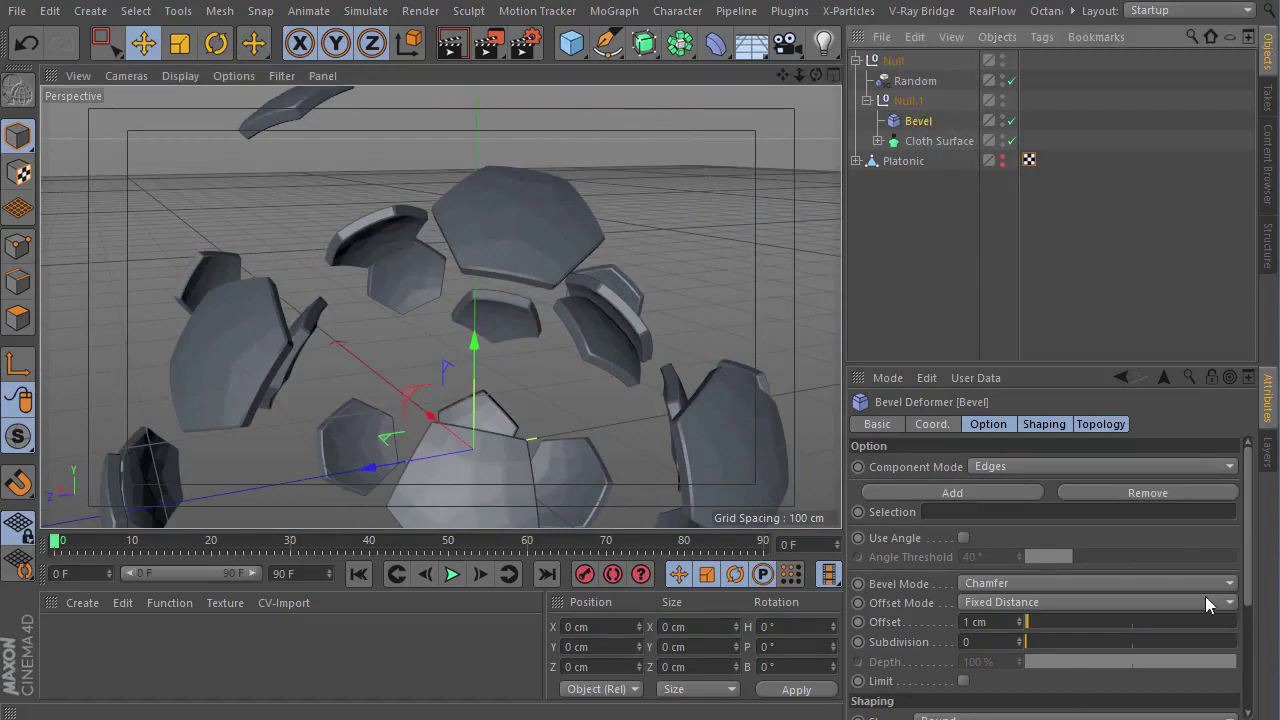
pyautogui.click(966, 538)
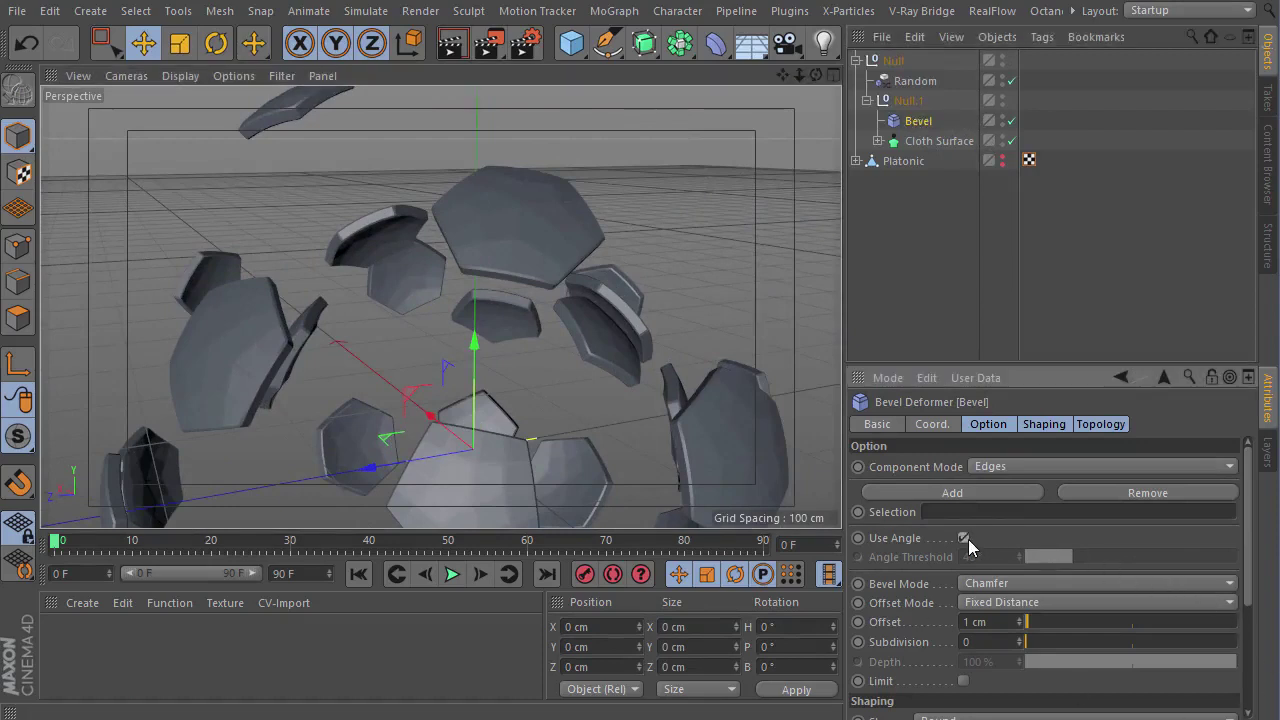
# - Show wireframe shading and give the bevel 2 subdivisions and a 2 cm offset
pyautogui.click(183, 78)
pyautogui.click(190, 126)
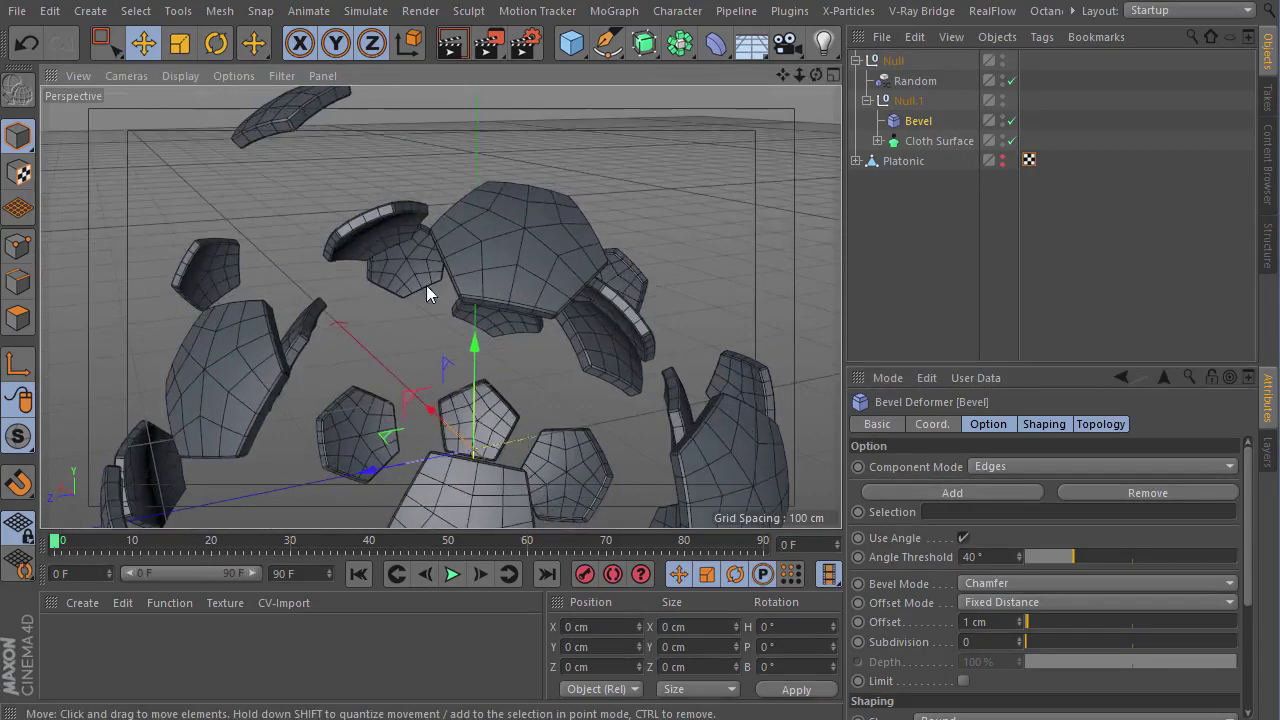
pyautogui.moveTo(426, 285)
pyautogui.keyDown('alt'); pyautogui.mouseDown()
pyautogui.moveTo(599, 294)
pyautogui.moveTo(452, 348)
pyautogui.moveTo(544, 336)
pyautogui.moveTo(520, 300)
pyautogui.mouseUp(); pyautogui.keyUp('alt')
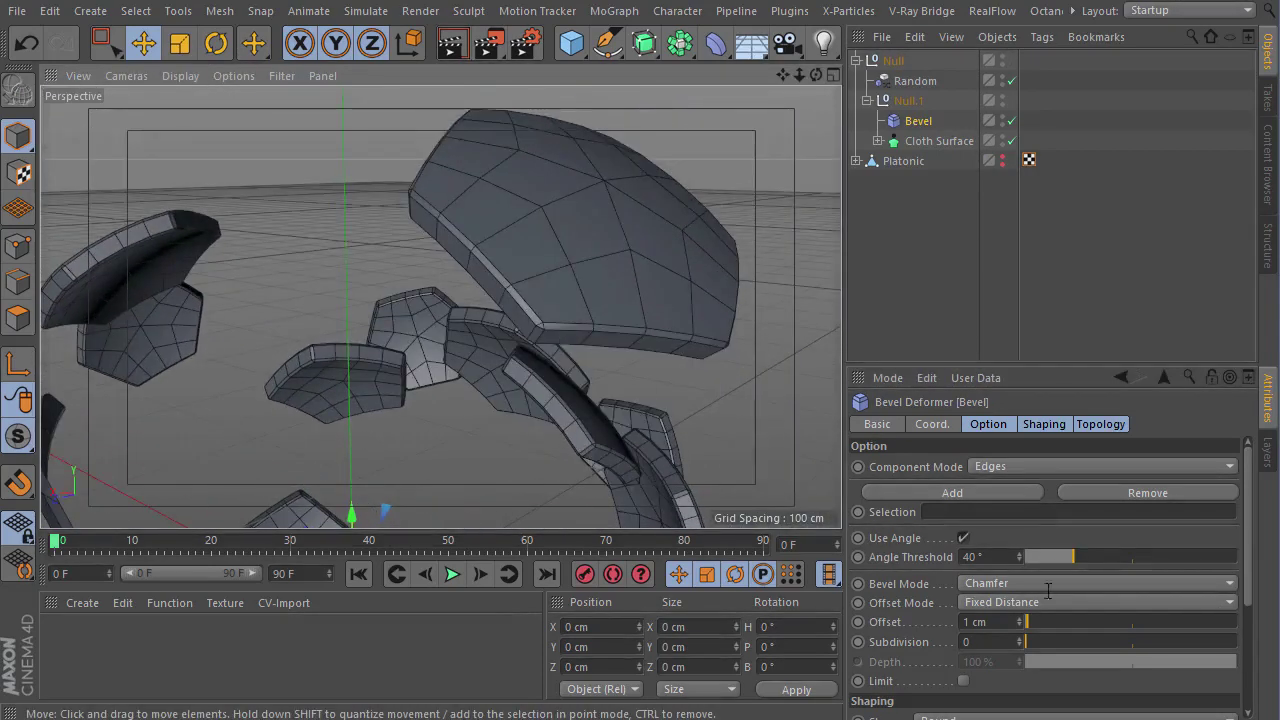
pyautogui.click(965, 642)
pyautogui.write('2')
pyautogui.press('Return')
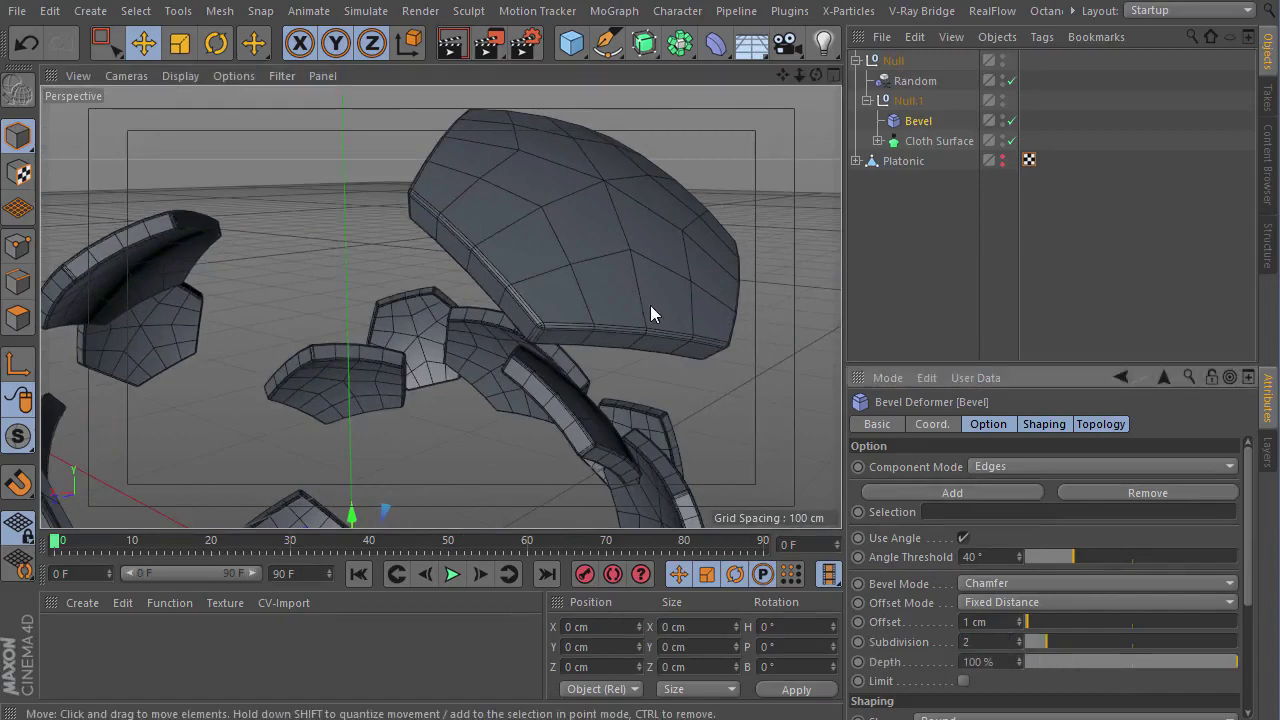
pyautogui.keyDown('alt'); pyautogui.moveTo(476, 247); pyautogui.dragTo(533, 277, button='right'); pyautogui.keyUp('alt')
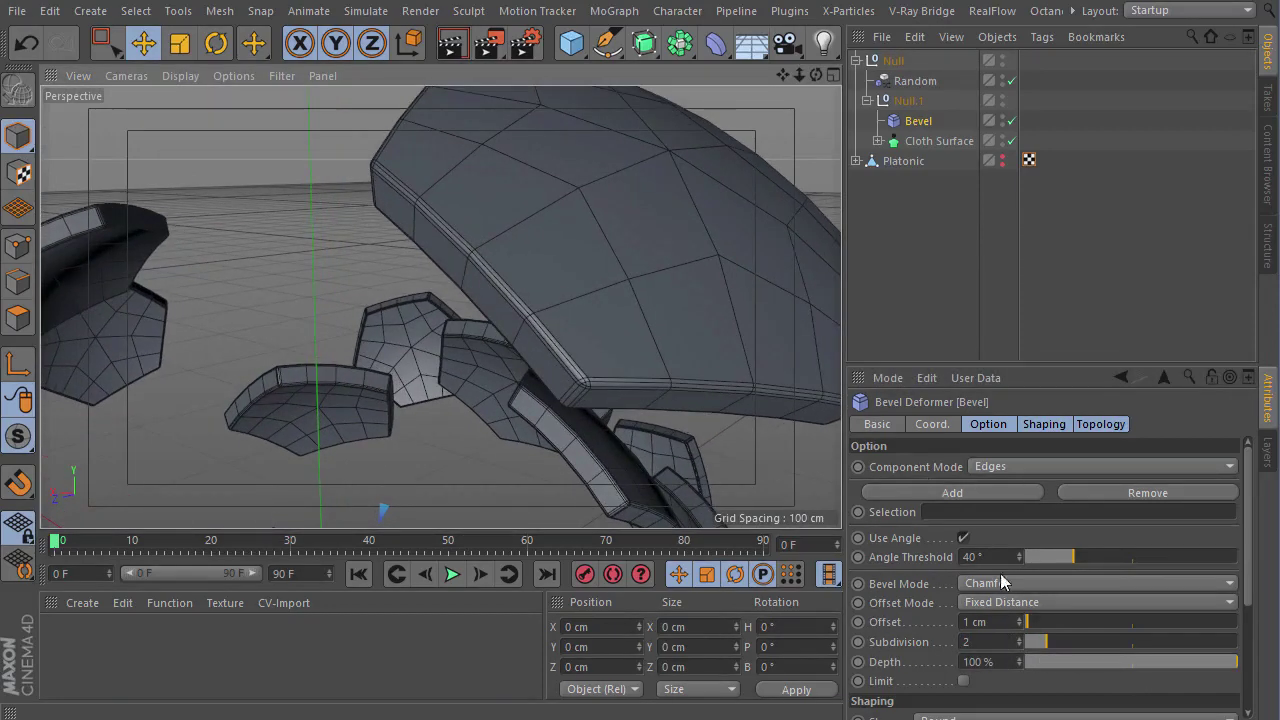
pyautogui.click(1022, 622)
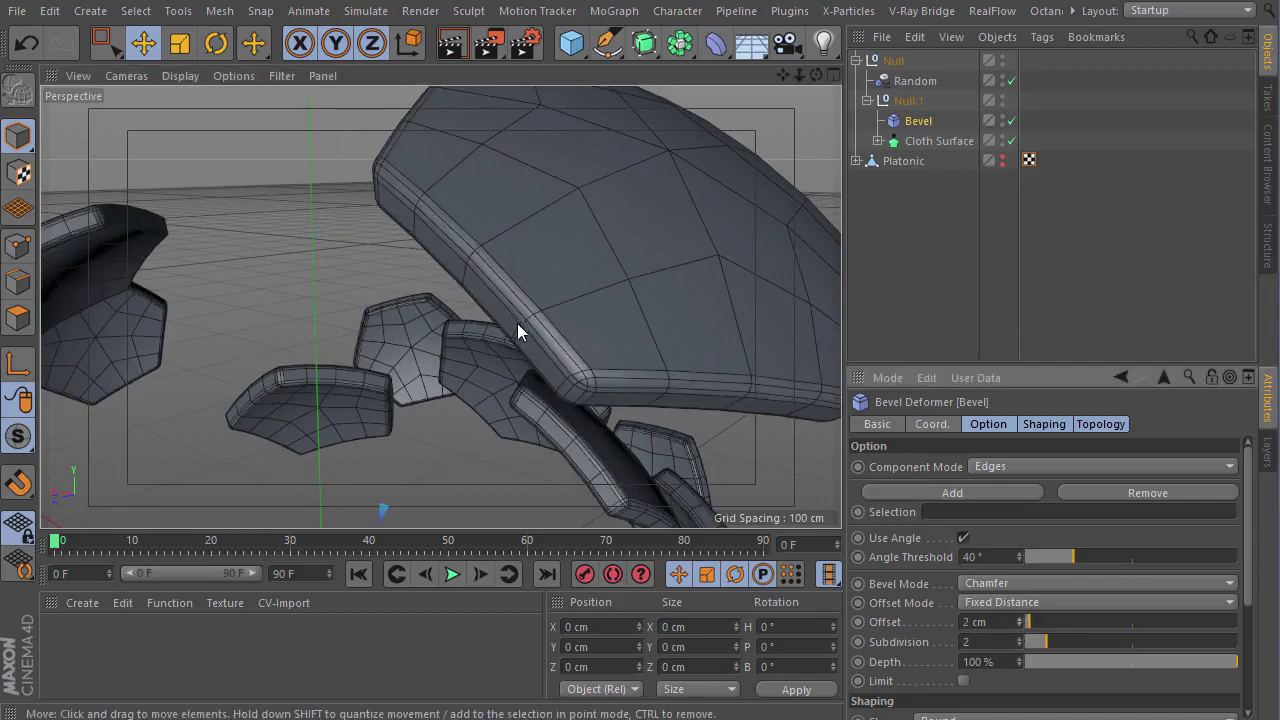
pyautogui.keyDown('alt'); pyautogui.moveTo(517, 323); pyautogui.dragTo(433, 321); pyautogui.keyUp('alt')
pyautogui.click(914, 81)
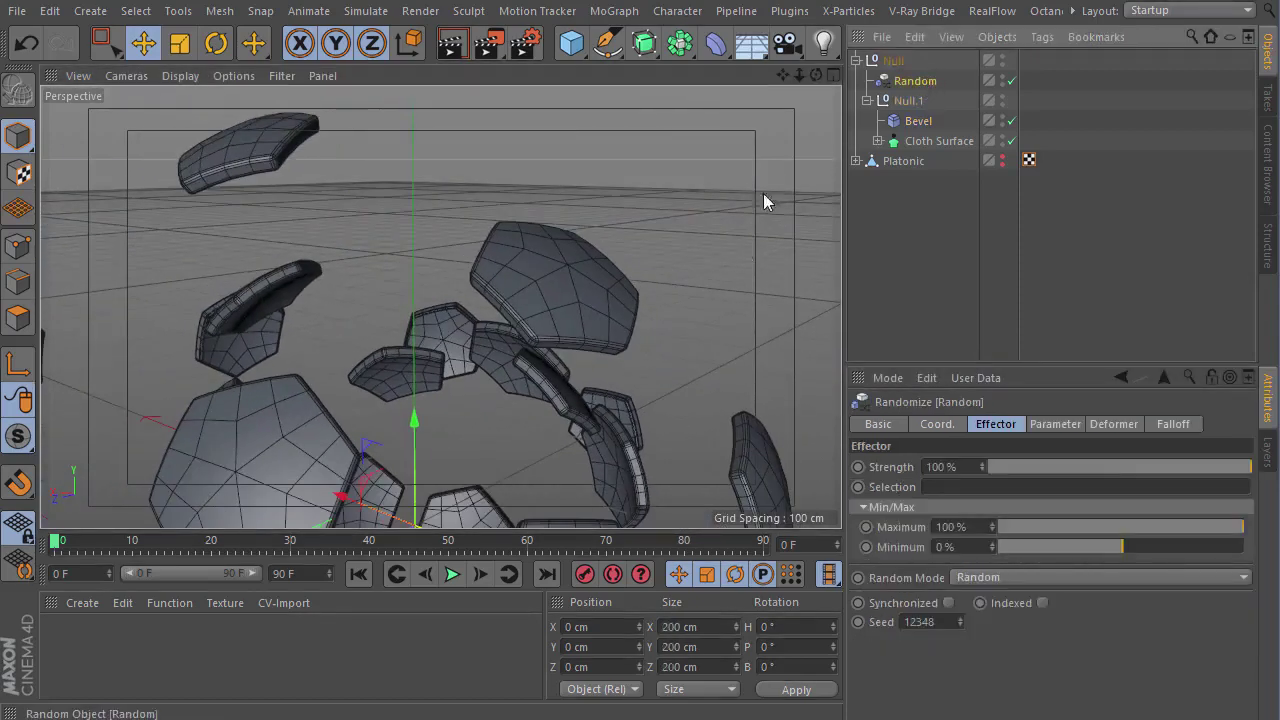
# - Disable Random to reassemble the ball and switch the viewport to Gouraud shading
pyautogui.click(1011, 81)
pyautogui.moveTo(606, 303)
pyautogui.keyDown('alt'); pyautogui.mouseDown()
pyautogui.moveTo(573, 376)
pyautogui.moveTo(455, 296)
pyautogui.mouseUp(); pyautogui.keyUp('alt')
pyautogui.scroll(3, 571, 359)
pyautogui.scroll(2, 648, 344)
pyautogui.scroll(2, 562, 309)
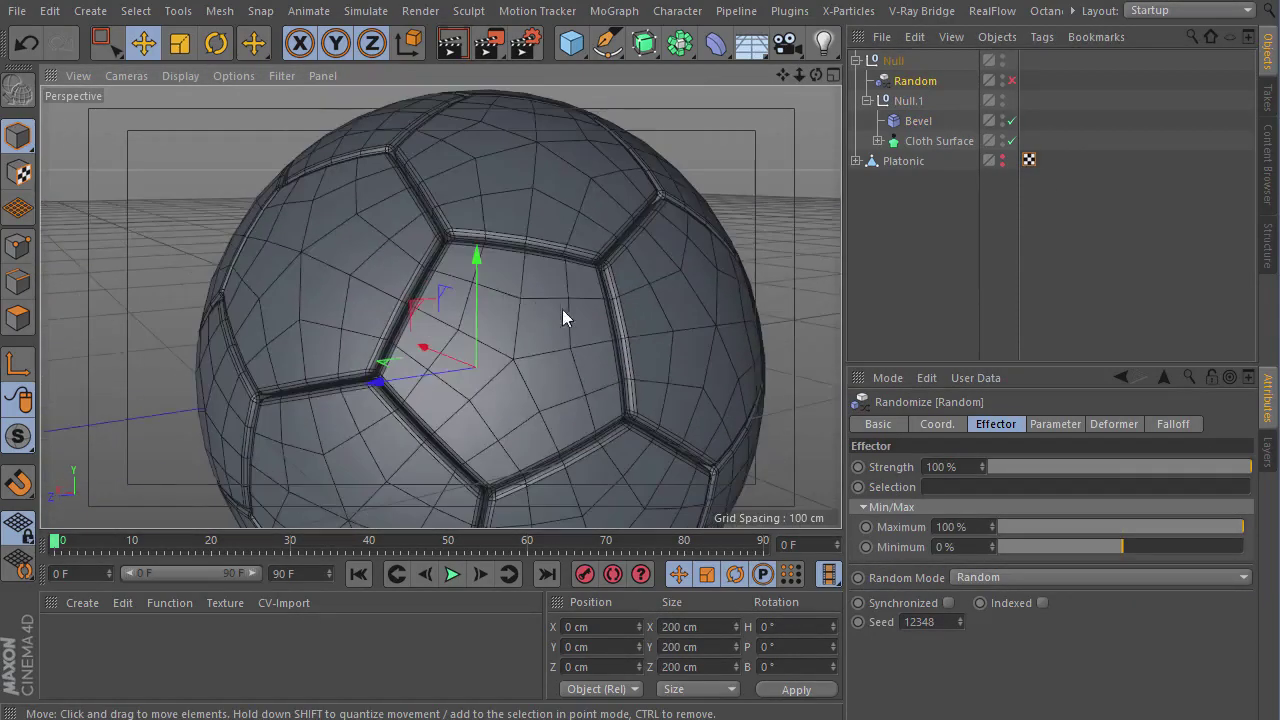
pyautogui.scroll(3, 662, 336)
pyautogui.keyDown('alt'); pyautogui.moveTo(662, 336); pyautogui.dragTo(734, 334); pyautogui.keyUp('alt')
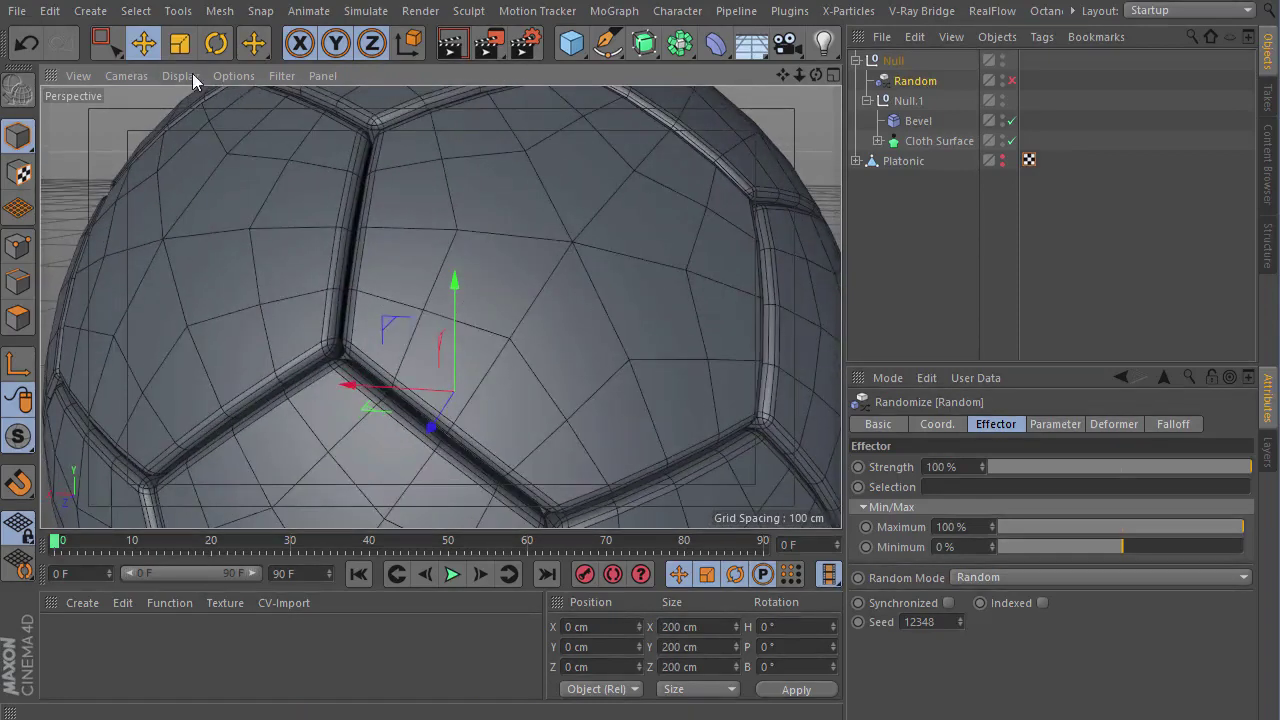
pyautogui.click(192, 75)
pyautogui.click(200, 105)
pyautogui.scroll(-5, 619, 253)
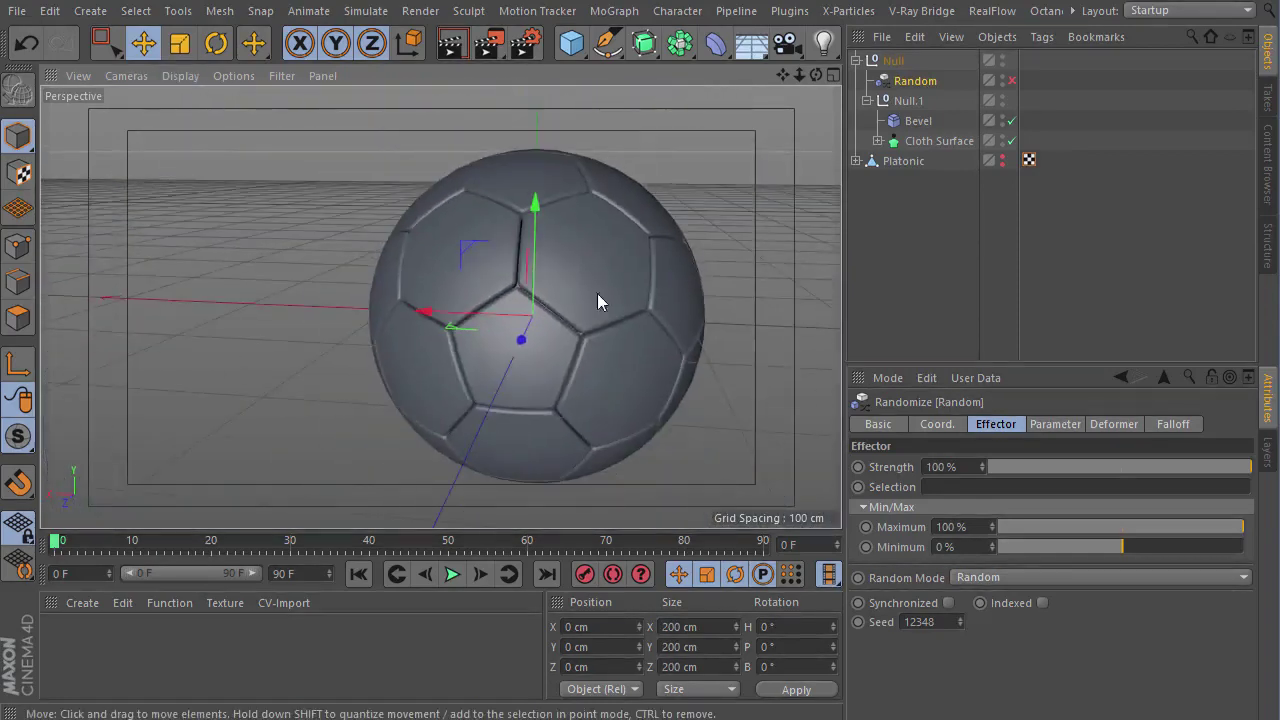
pyautogui.moveTo(229, 296)
pyautogui.keyDown('alt'); pyautogui.mouseDown()
pyautogui.moveTo(465, 365)
pyautogui.moveTo(638, 334)
pyautogui.moveTo(580, 383)
pyautogui.moveTo(591, 394)
pyautogui.mouseUp(); pyautogui.keyUp('alt')
pyautogui.scroll(2, 616, 330)
pyautogui.scroll(4, 613, 367)
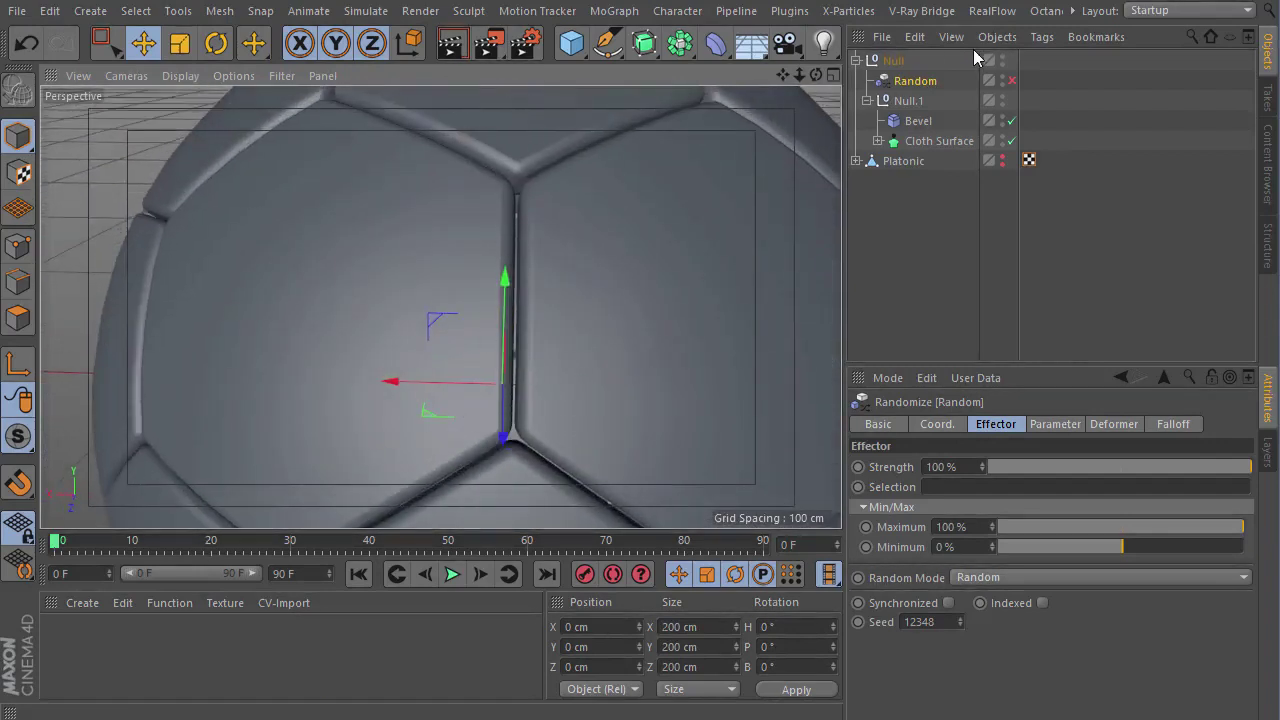
pyautogui.keyDown('alt'); pyautogui.moveTo(461, 248); pyautogui.dragTo(591, 309); pyautogui.keyUp('alt')
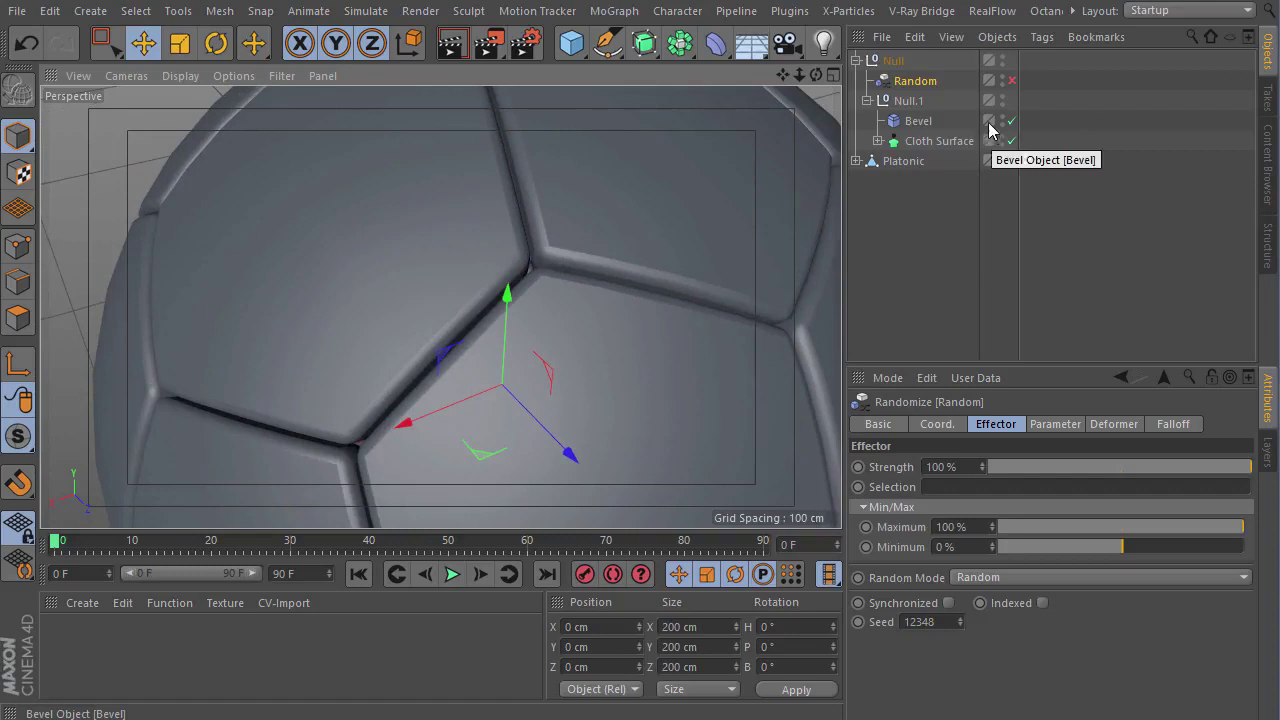
# - Set Cloth Surface subdivisions to 1 and the Bevel offset to 1.3 cm
pyautogui.click(927, 142)
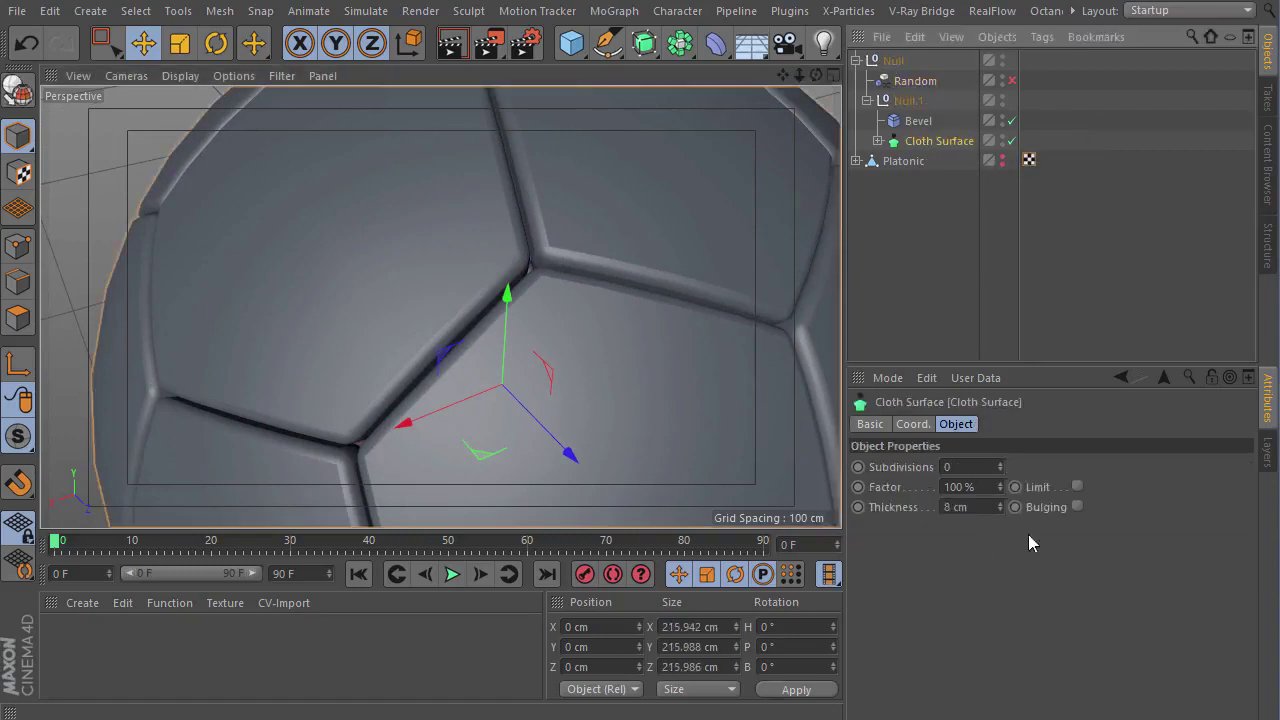
pyautogui.click(1000, 462)
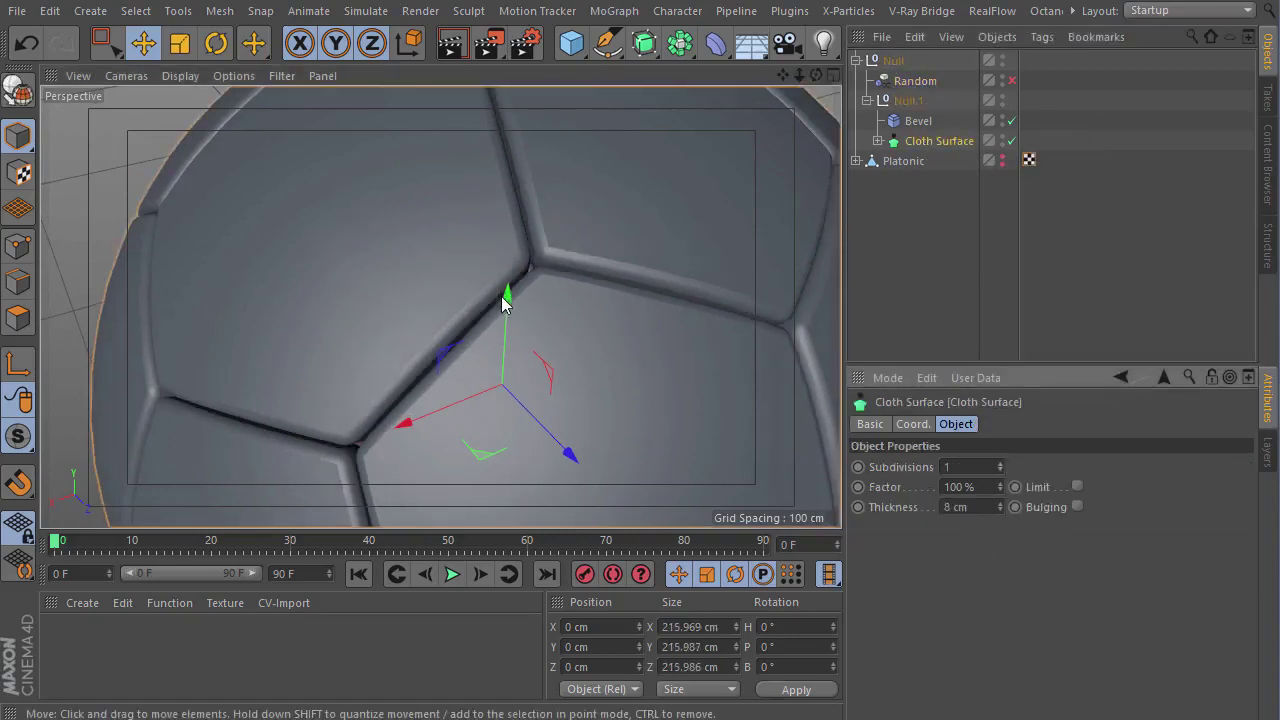
pyautogui.scroll(2, 480, 340)
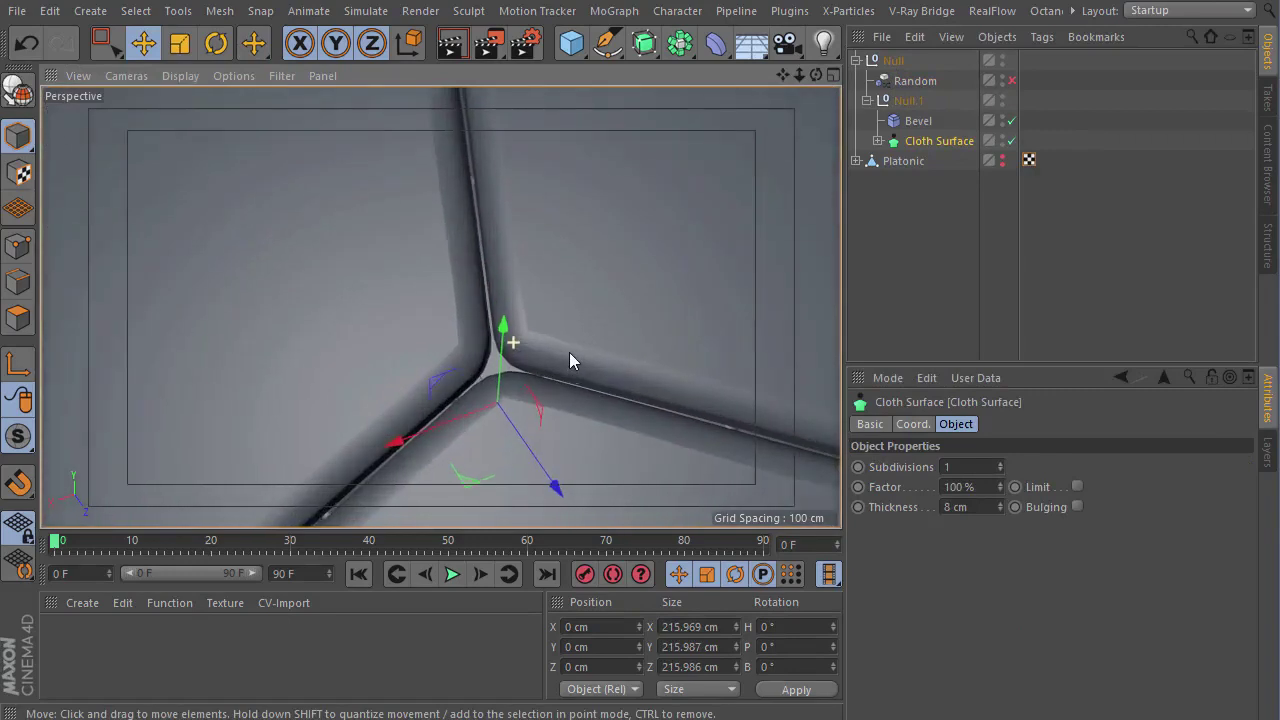
pyautogui.click(916, 123)
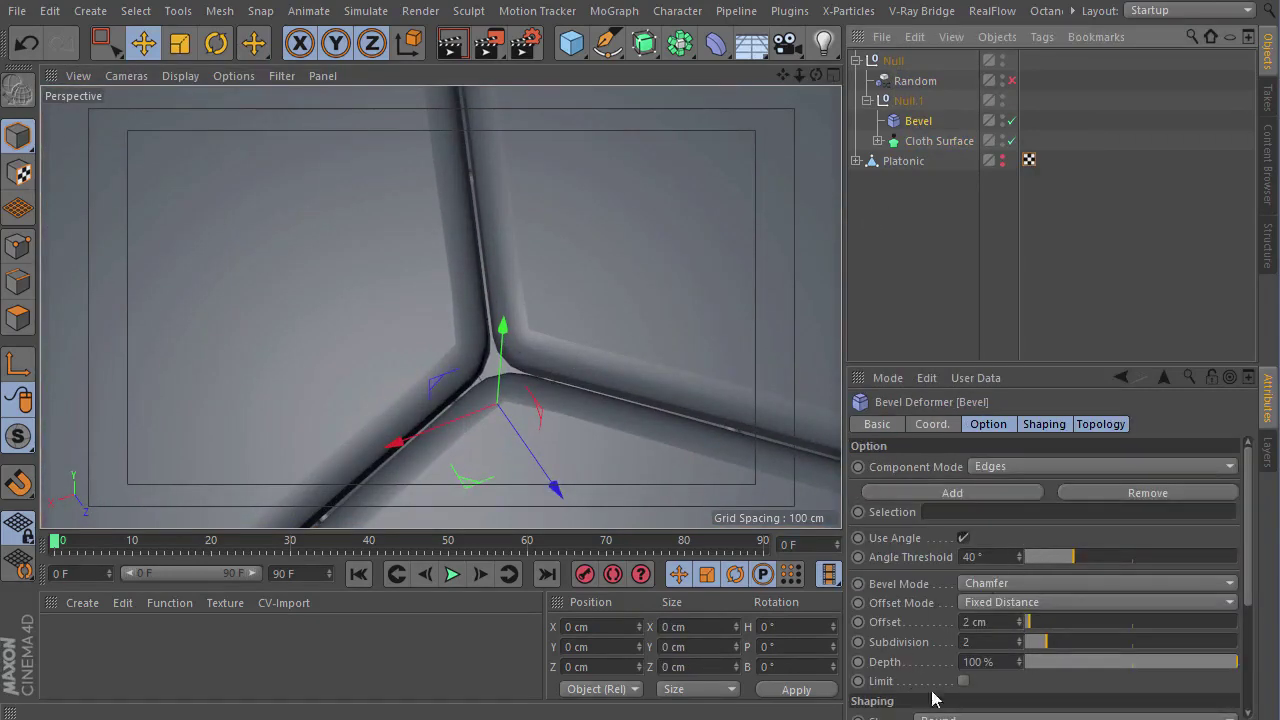
pyautogui.click(1021, 628)
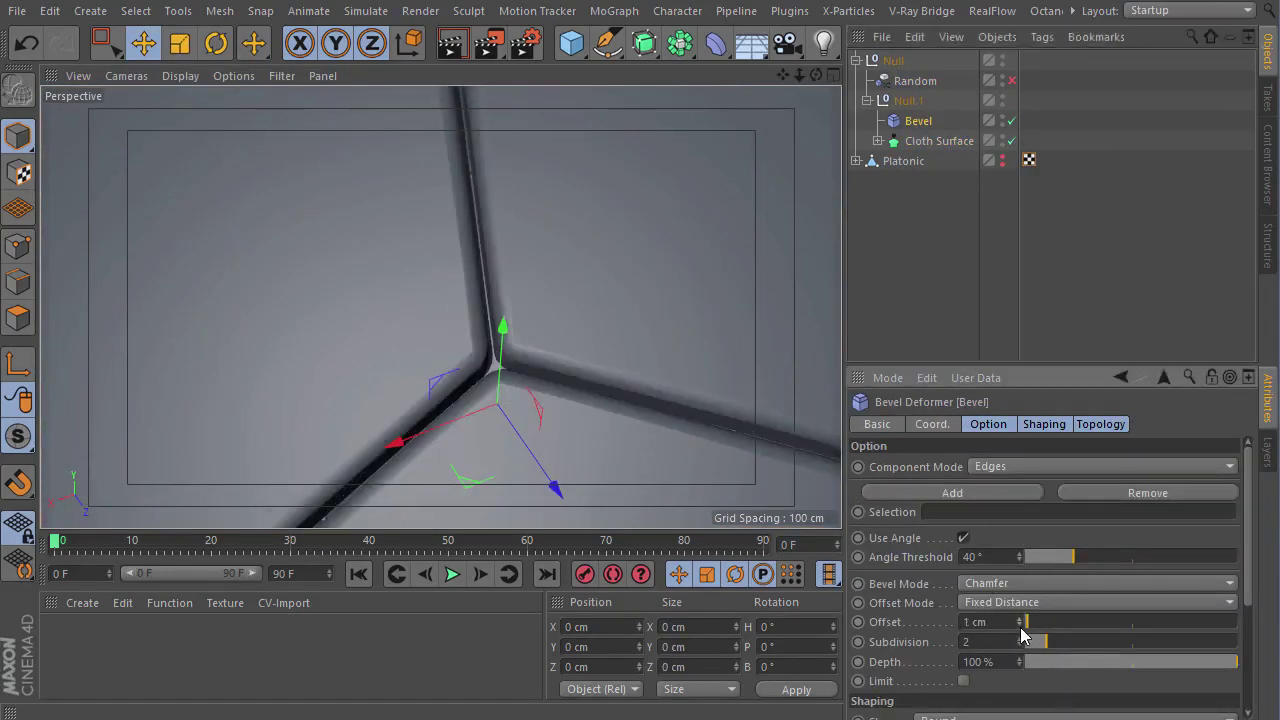
pyautogui.click(1021, 619)
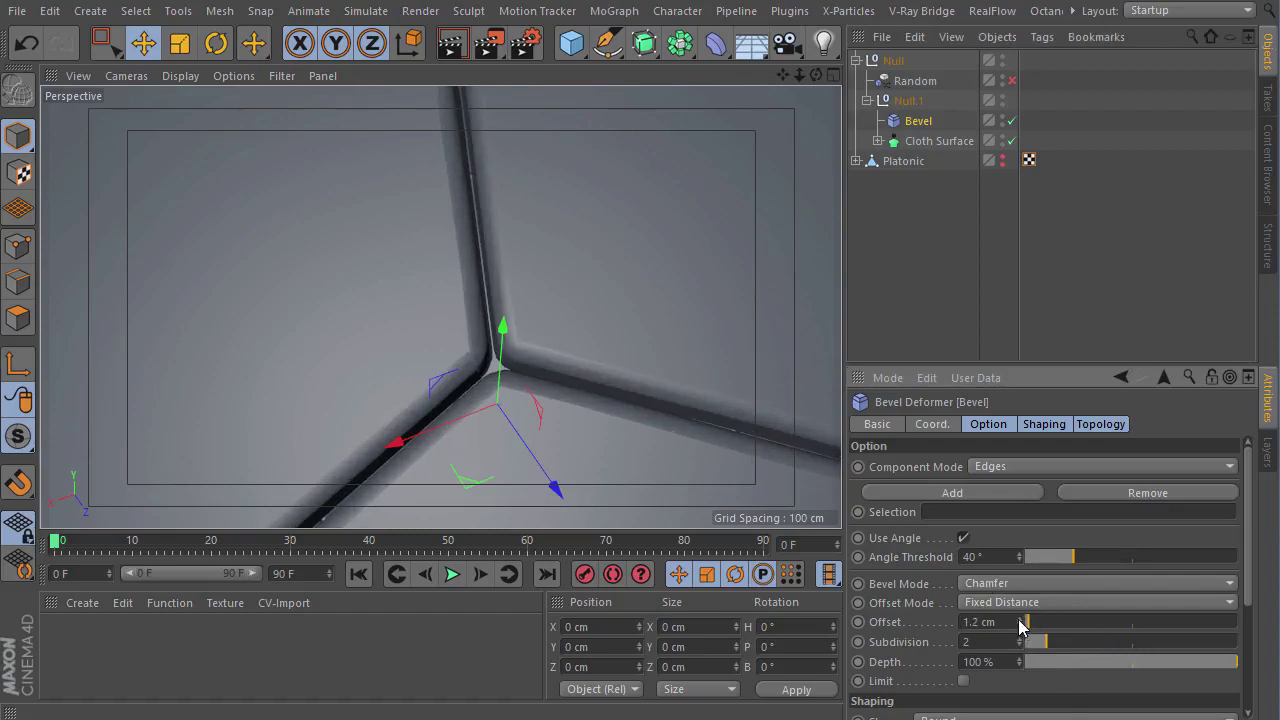
pyautogui.click(1019, 619)
# - Re-enable the Random effector so the beveled panels scatter outward again
pyautogui.scroll(-5, 587, 312)
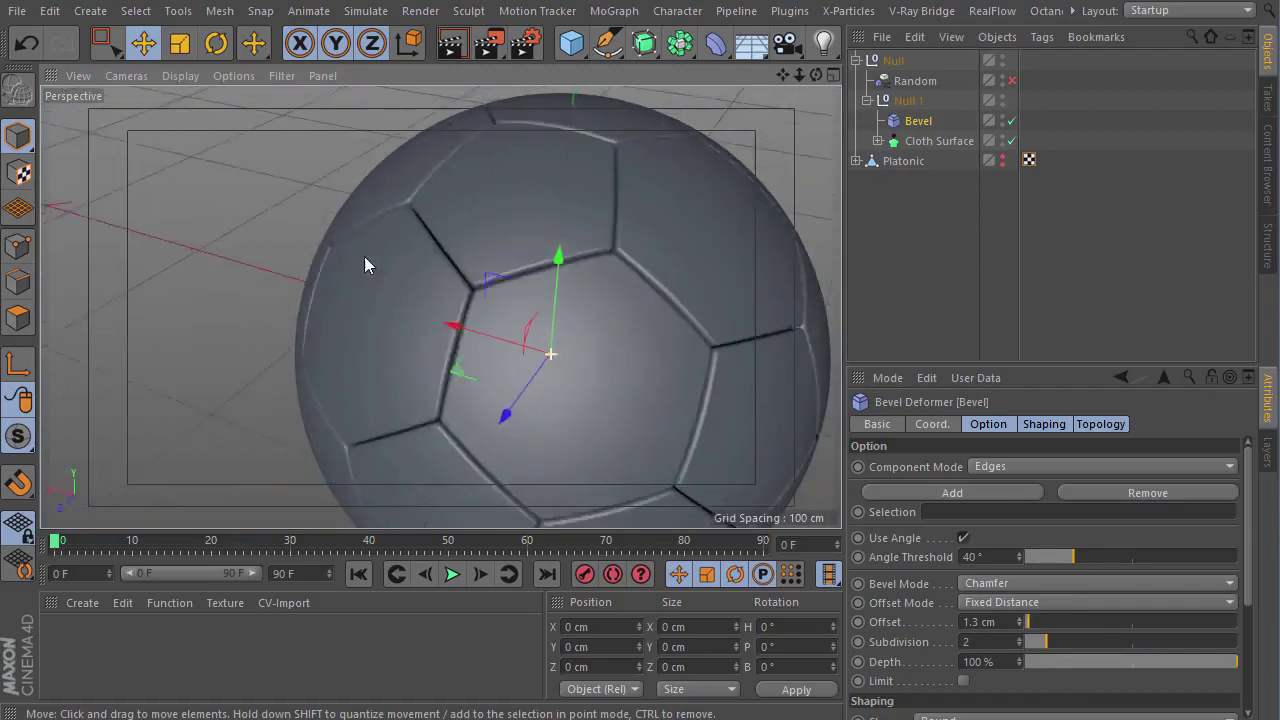
pyautogui.keyDown('alt'); pyautogui.moveTo(364, 264); pyautogui.dragTo(666, 222); pyautogui.keyUp('alt')
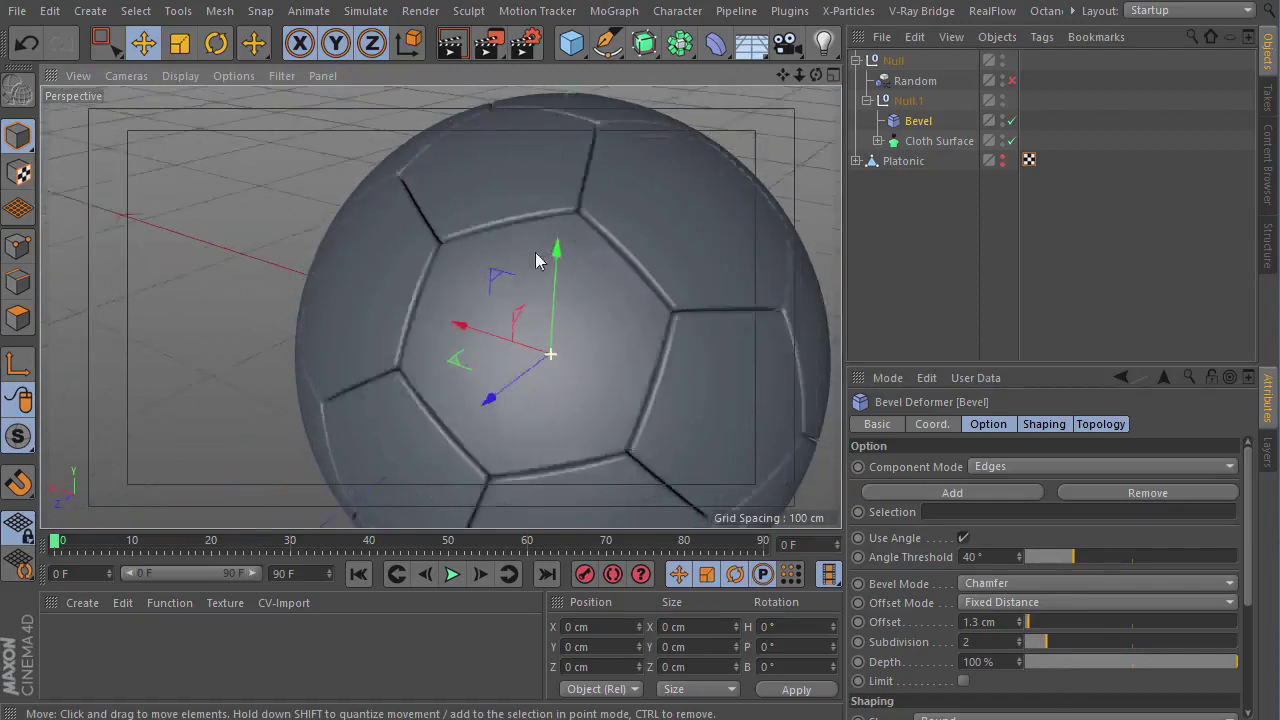
pyautogui.click(1012, 80)
pyautogui.moveTo(593, 266)
pyautogui.keyDown('alt'); pyautogui.mouseDown()
pyautogui.moveTo(622, 284)
pyautogui.moveTo(546, 283)
pyautogui.moveTo(526, 306)
pyautogui.moveTo(777, 316)
pyautogui.moveTo(235, 292)
pyautogui.moveTo(772, 300)
pyautogui.moveTo(76, 290)
pyautogui.moveTo(300, 300)
pyautogui.mouseUp(); pyautogui.keyUp('alt')
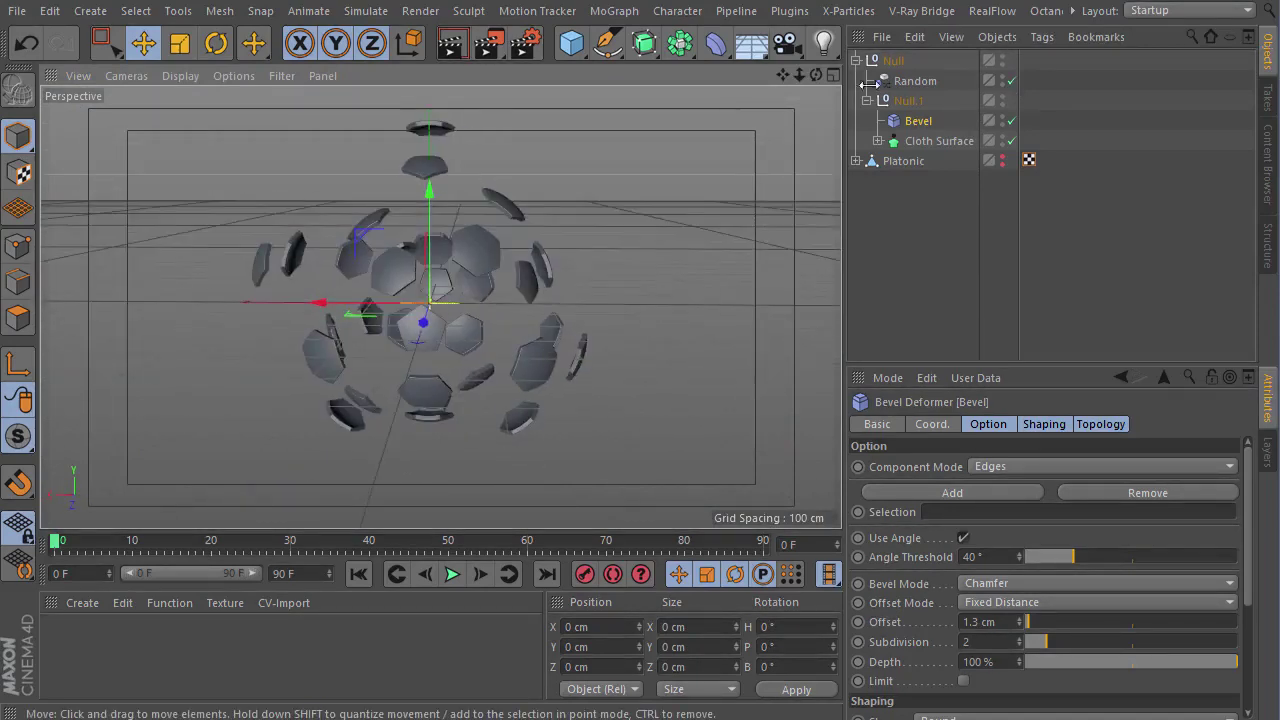
# - Keyframe Random Strength at 100% on frame 0 and 0% on frame 90
pyautogui.click(906, 84)
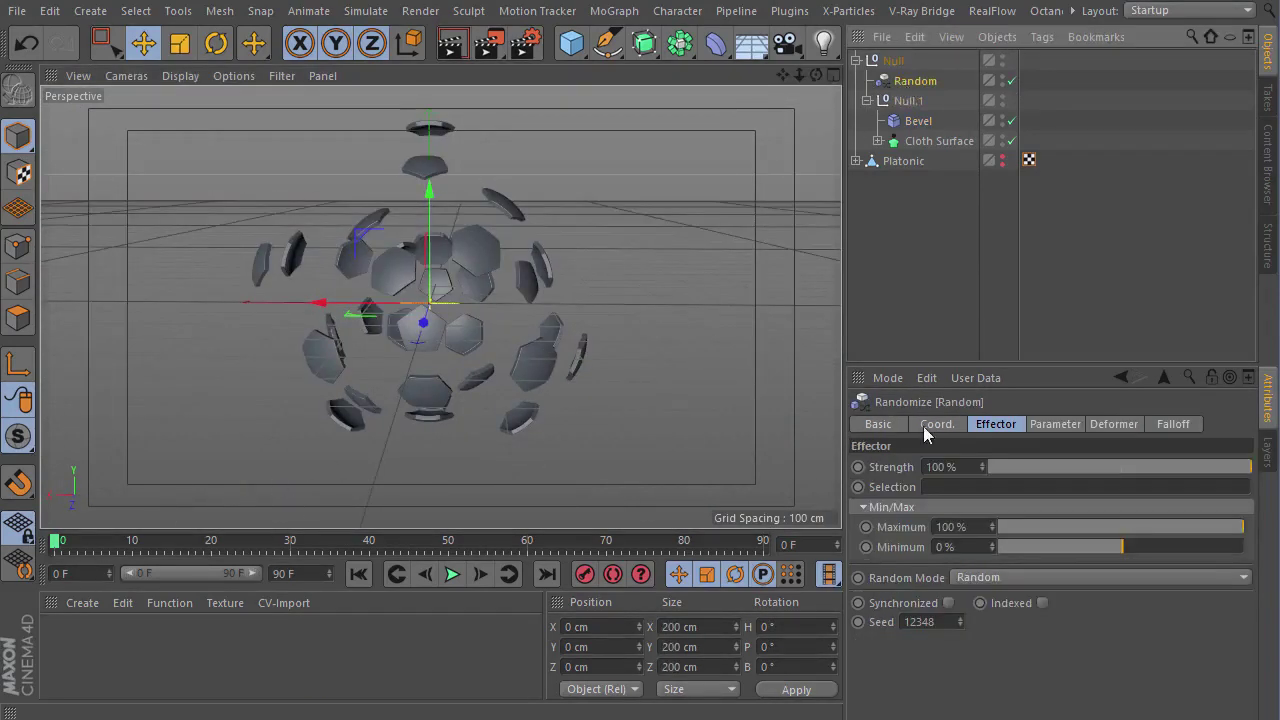
pyautogui.keyDown('ctrl'); pyautogui.click(859, 467); pyautogui.keyUp('ctrl')
pyautogui.click(63, 543)
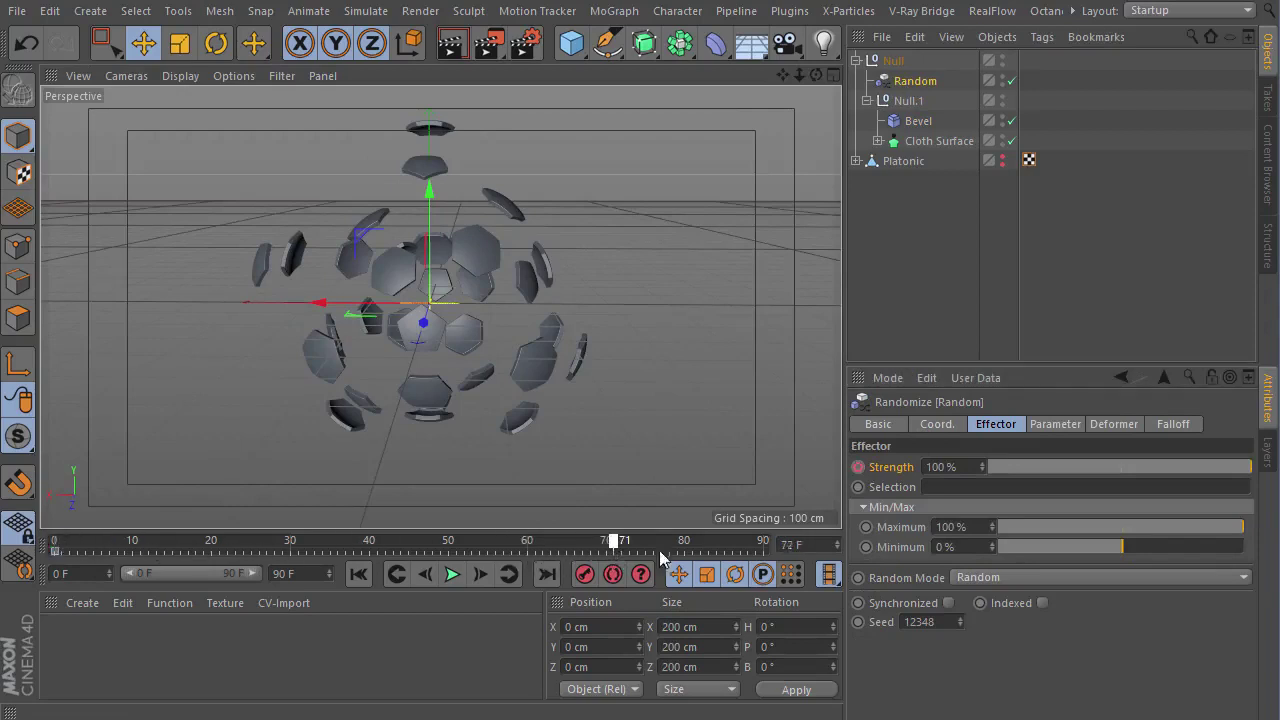
pyautogui.moveTo(659, 550); pyautogui.dragTo(851, 552)
pyautogui.moveTo(1231, 467); pyautogui.dragTo(871, 474)
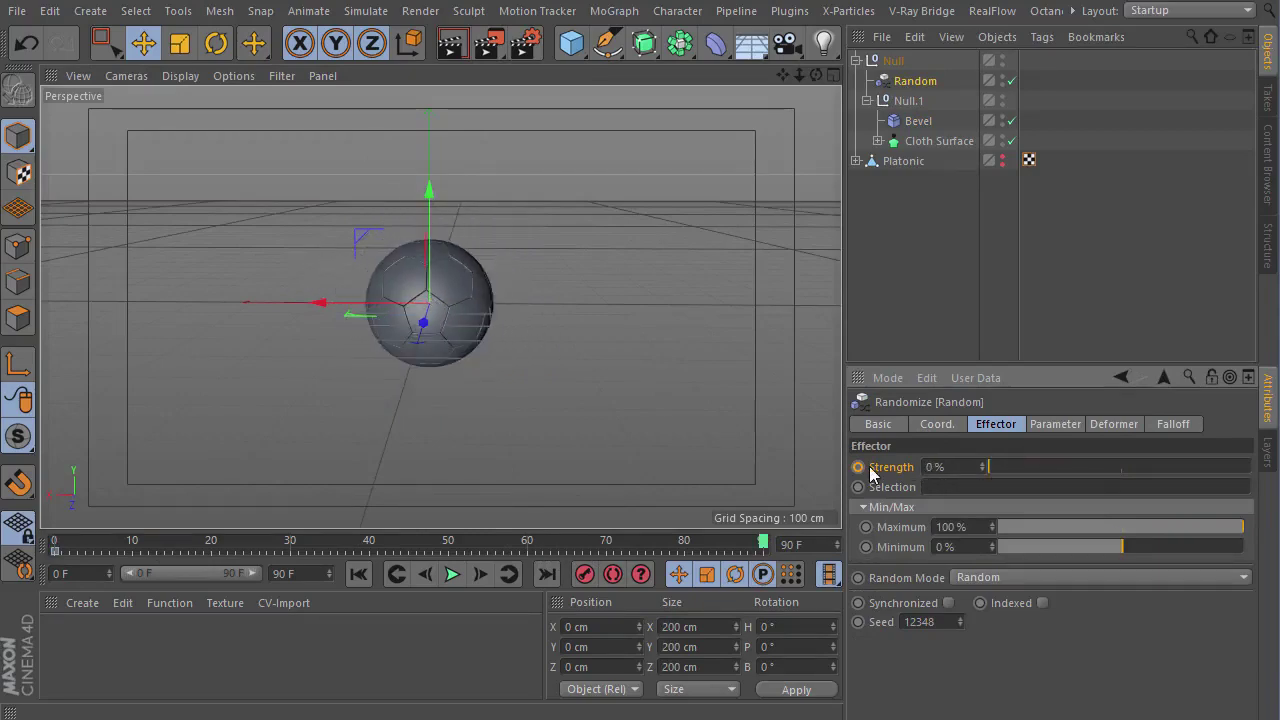
pyautogui.keyDown('ctrl'); pyautogui.click(859, 467); pyautogui.keyUp('ctrl')
# - Preview the assembly from frame 0, then set Cloth Surface subdivisions back to 0
pyautogui.moveTo(232, 280)
pyautogui.keyDown('alt'); pyautogui.mouseDown()
pyautogui.moveTo(457, 323)
pyautogui.moveTo(733, 327)
pyautogui.moveTo(393, 305)
pyautogui.mouseUp(); pyautogui.keyUp('alt')
pyautogui.keyDown('alt'); pyautogui.moveTo(393, 306); pyautogui.dragTo(486, 332, button='right'); pyautogui.keyUp('alt')
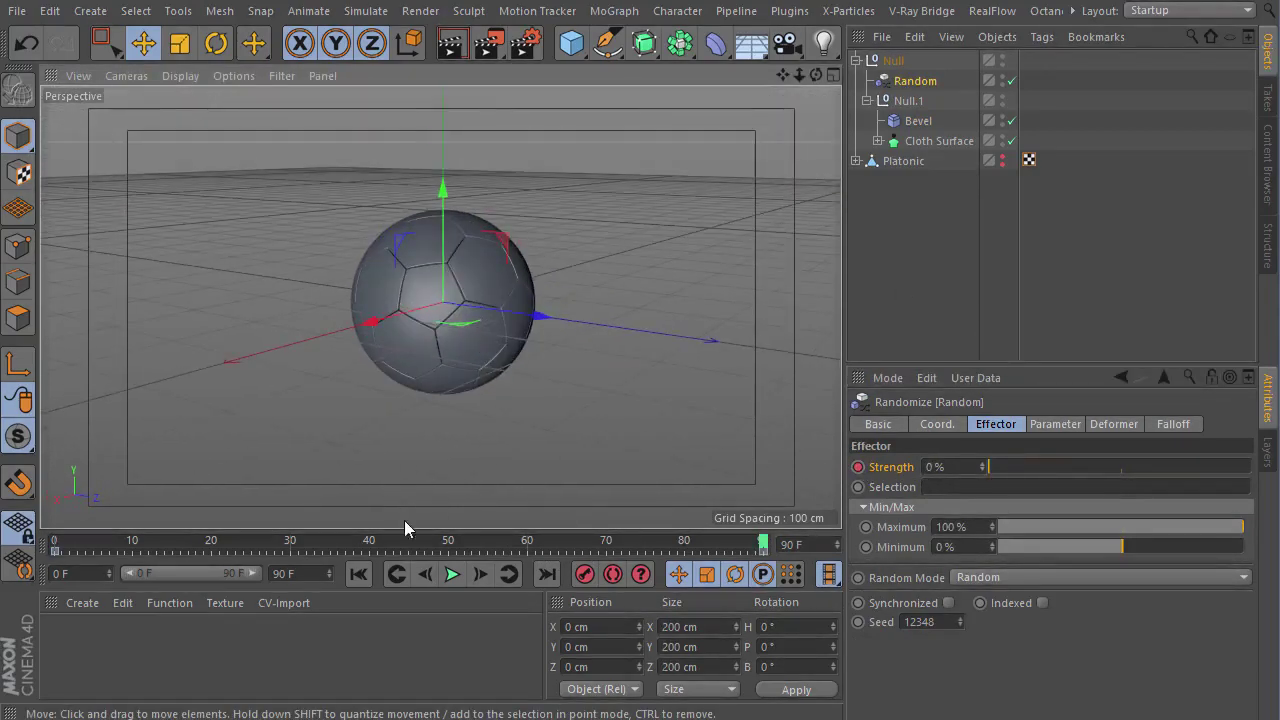
pyautogui.click(358, 573)
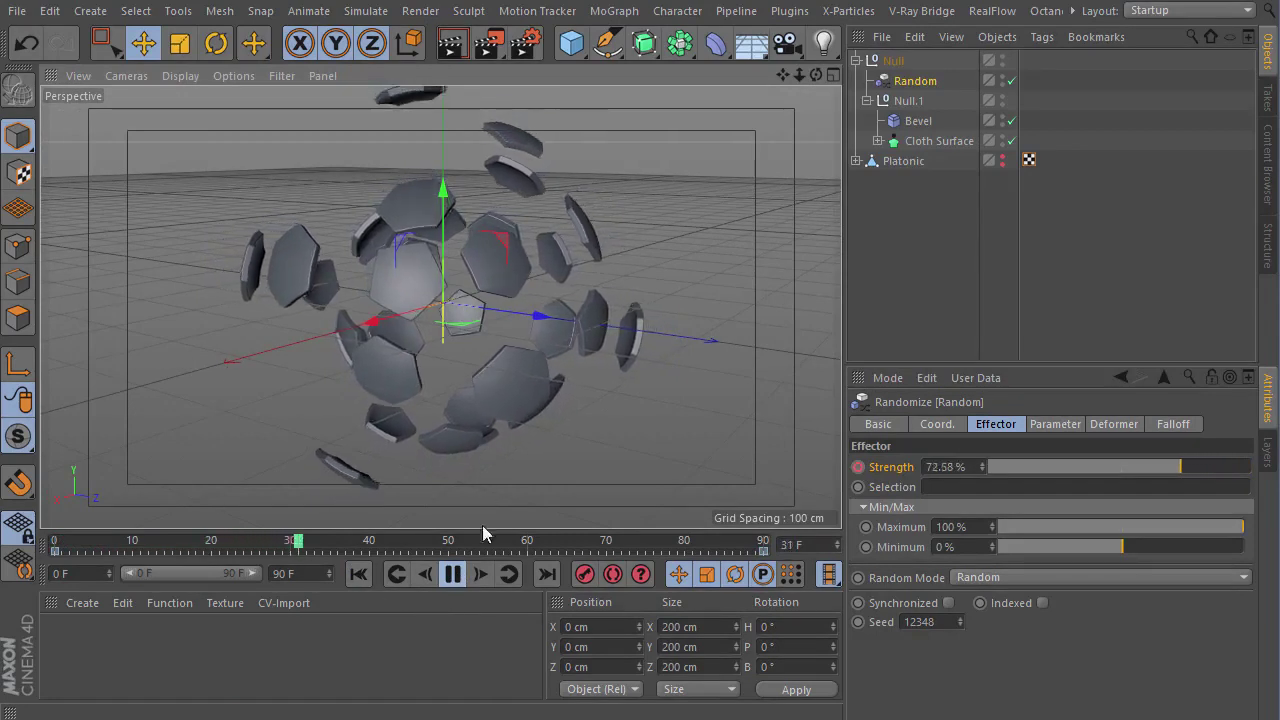
pyautogui.click(453, 575)
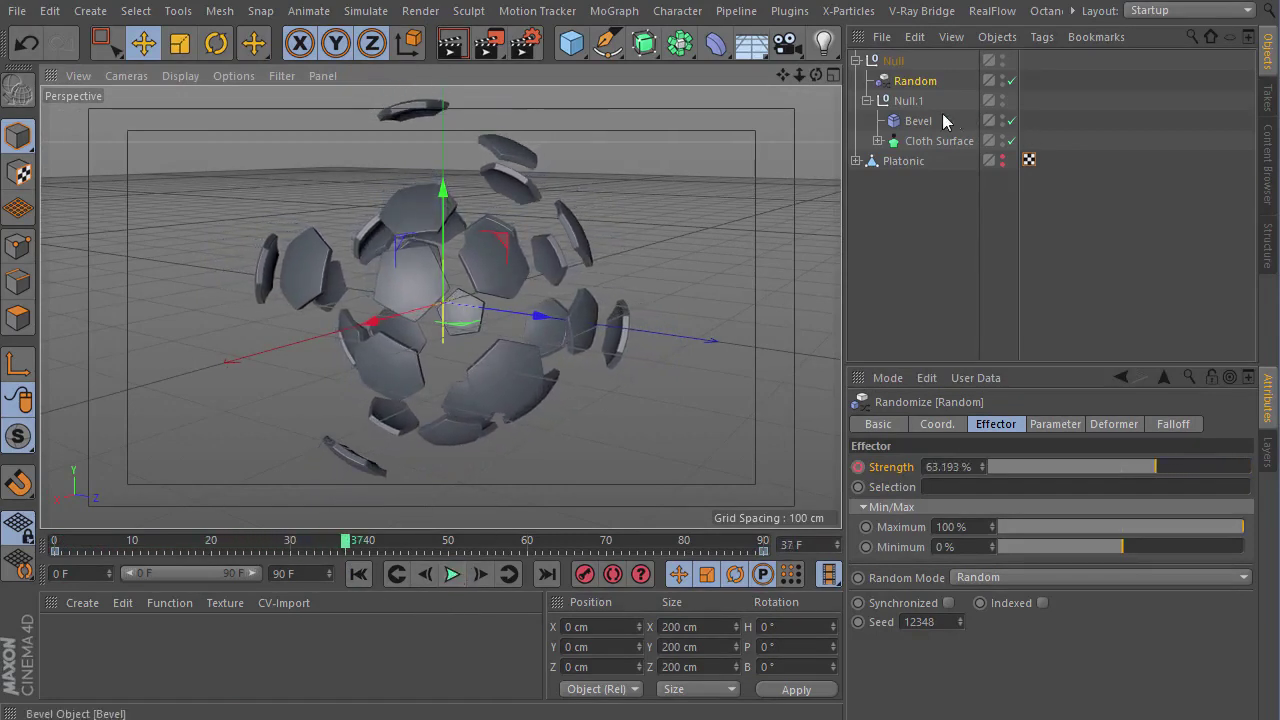
pyautogui.click(932, 143)
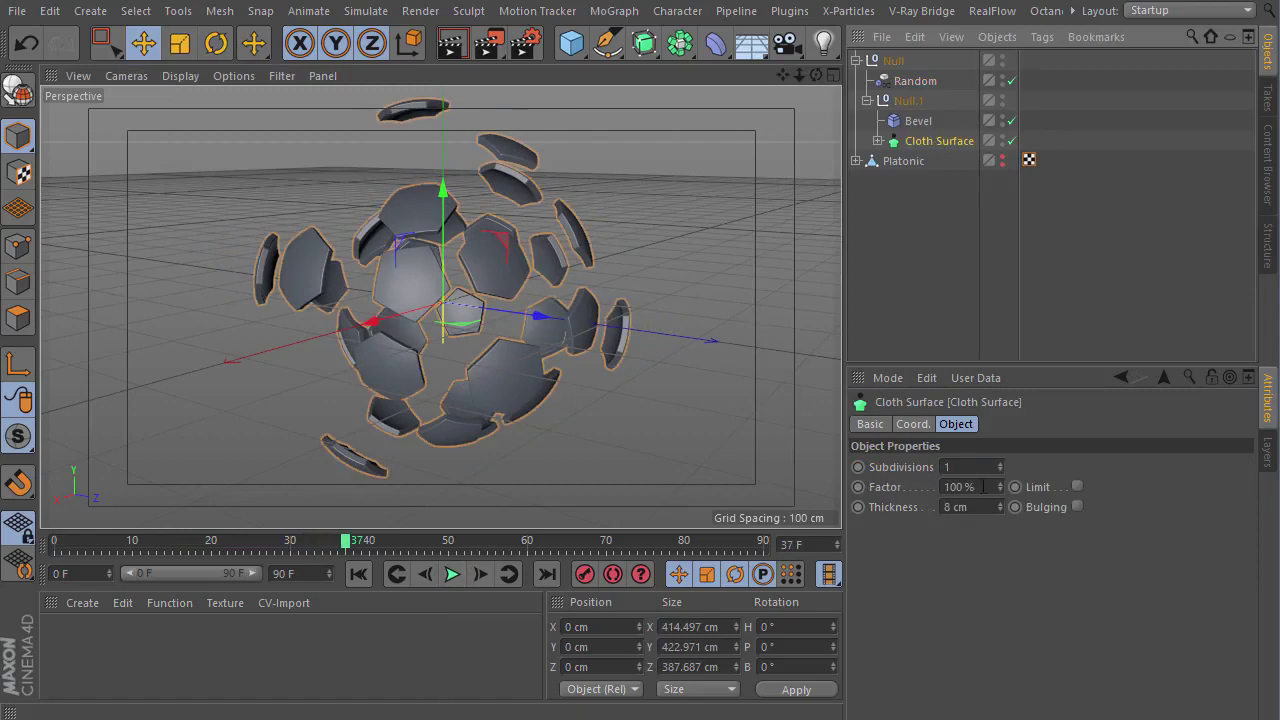
pyautogui.click(1000, 470)
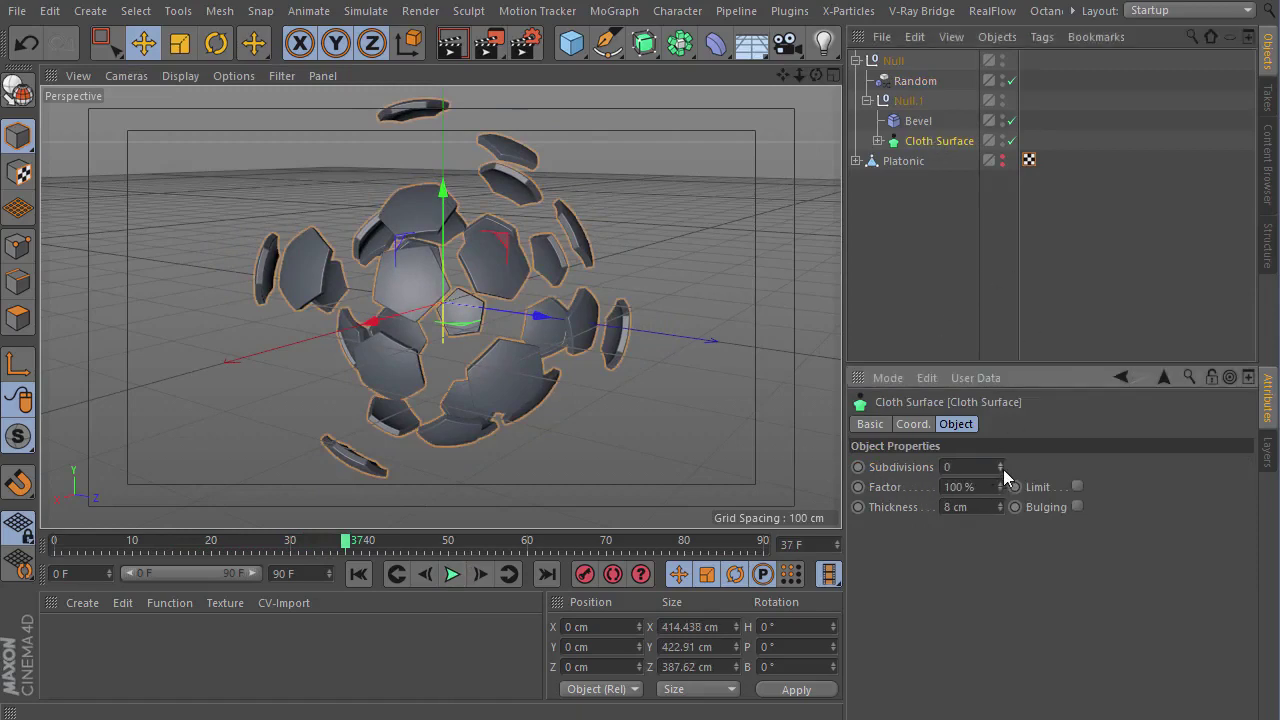
# - Replay the assembly and move the 0% Strength keyframe from frame 90 to frame 50
pyautogui.click(357, 574)
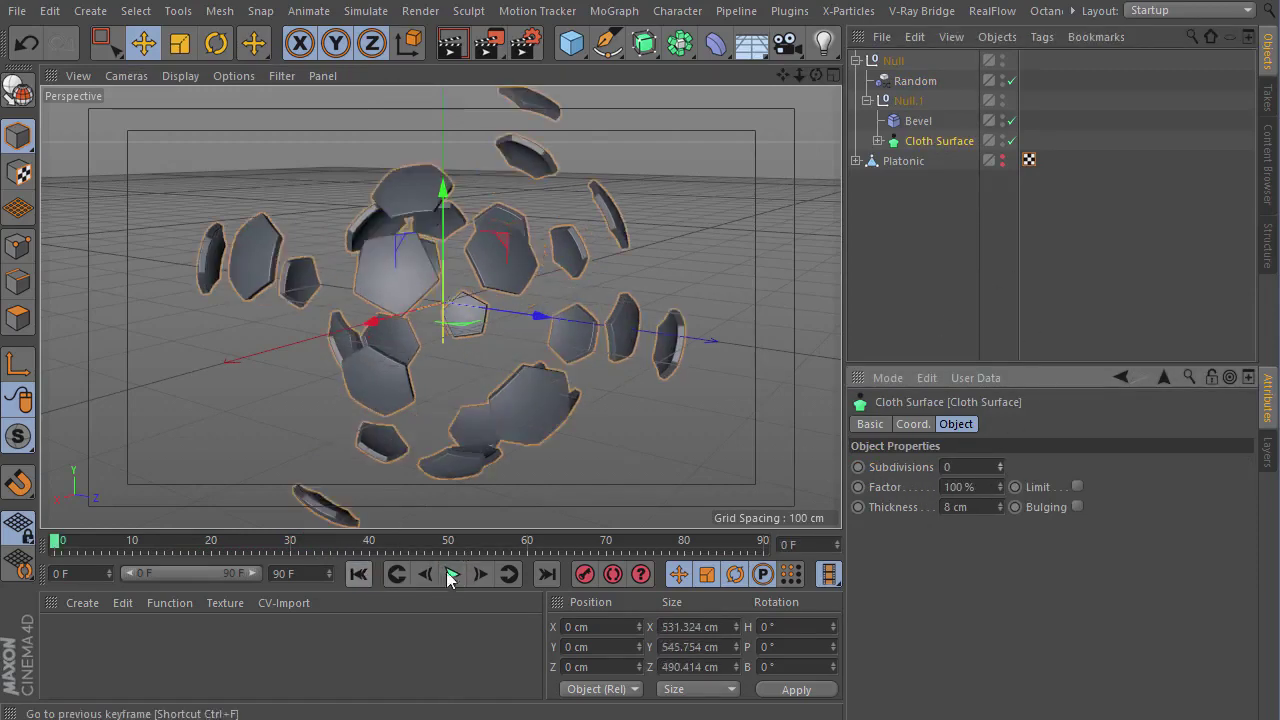
pyautogui.click(452, 574)
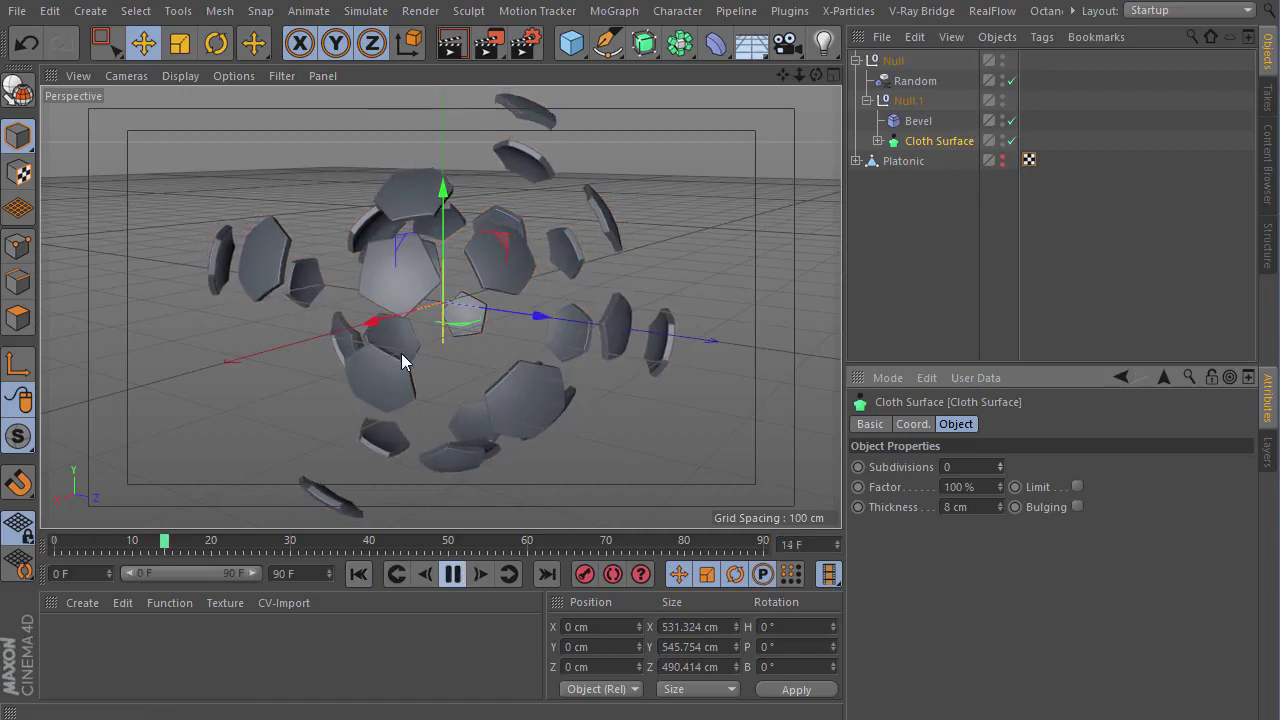
pyautogui.click(453, 578)
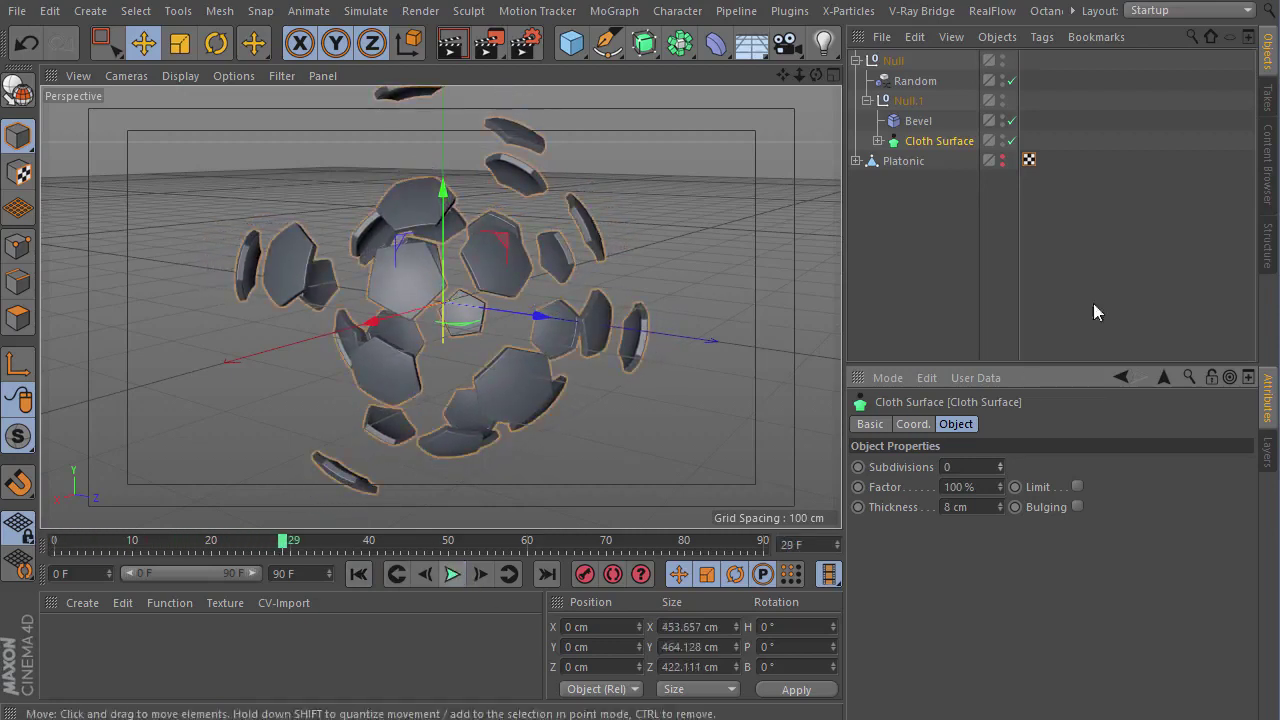
pyautogui.click(925, 80)
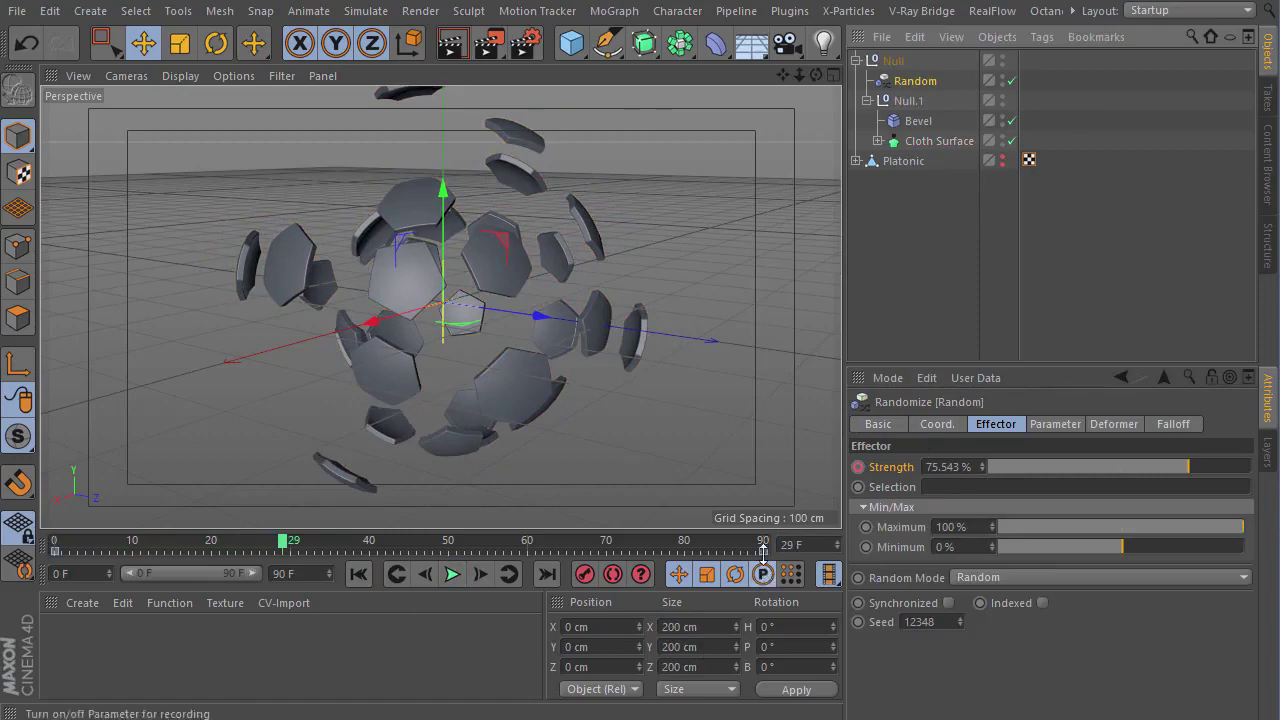
pyautogui.moveTo(765, 556); pyautogui.dragTo(449, 556)
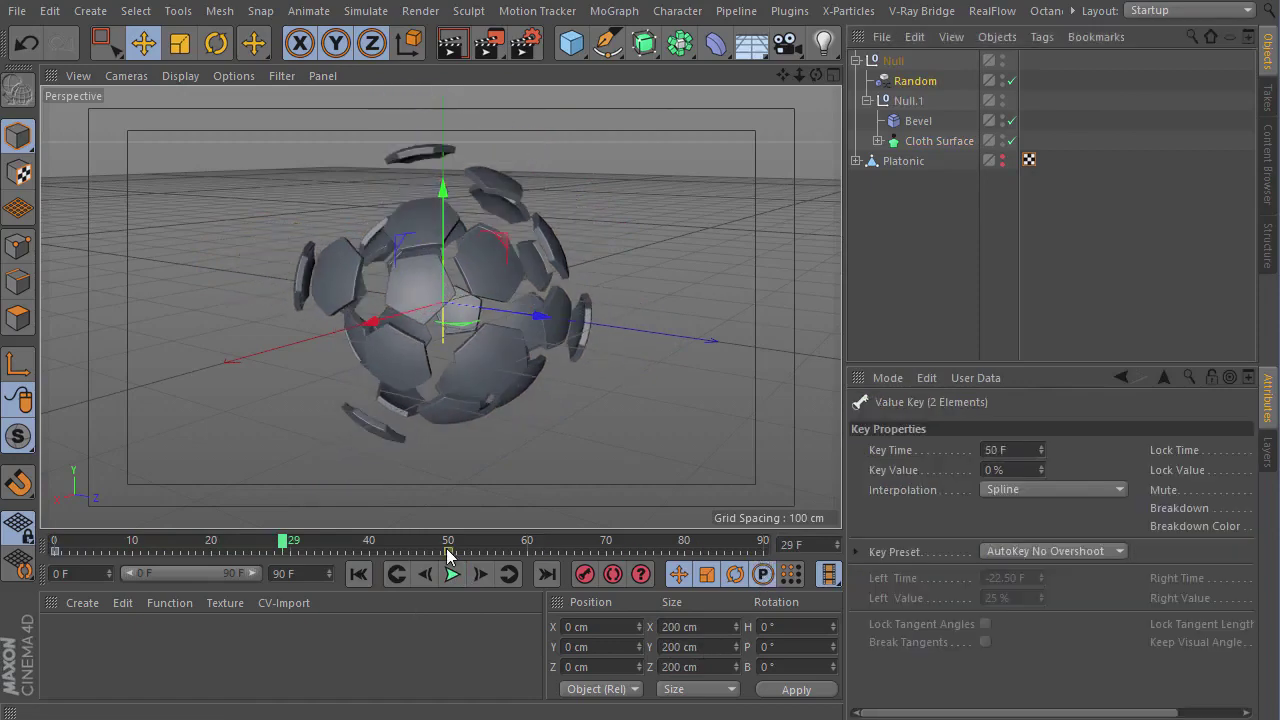
# - Close Random's context menu without choosing anything and open the Animate menu
pyautogui.rightClick(920, 88)
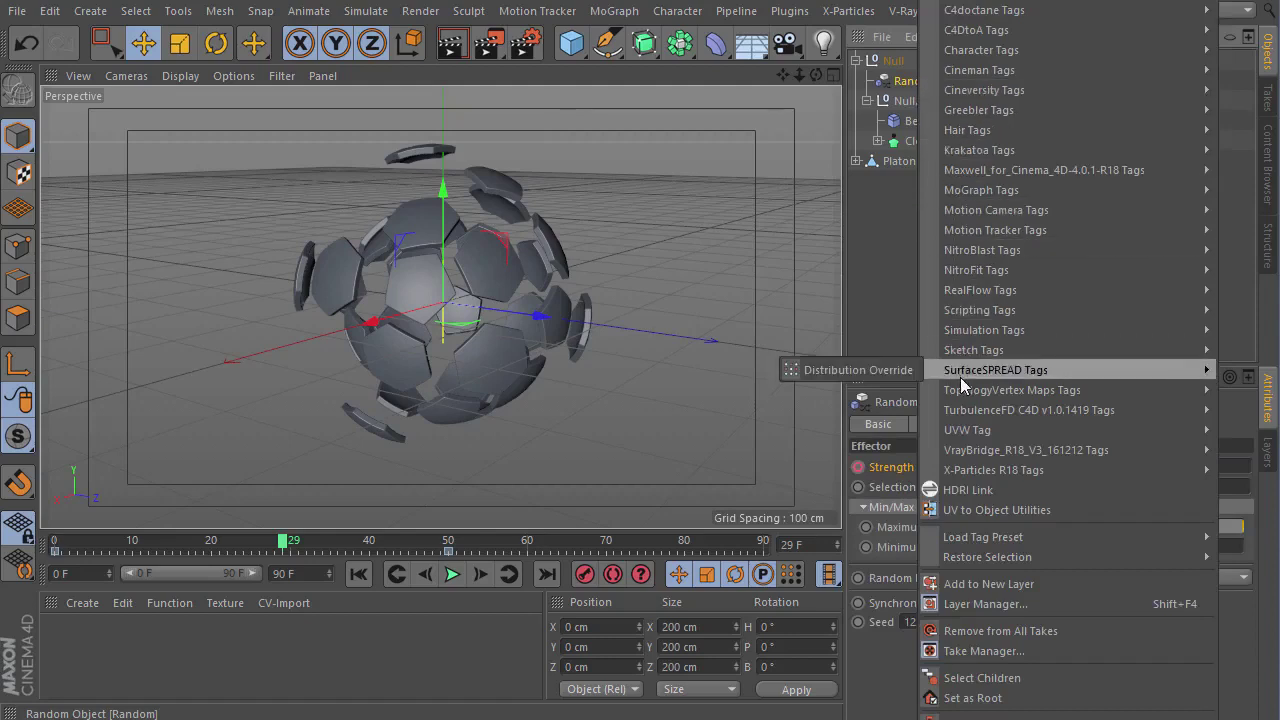
pyautogui.press('Escape')
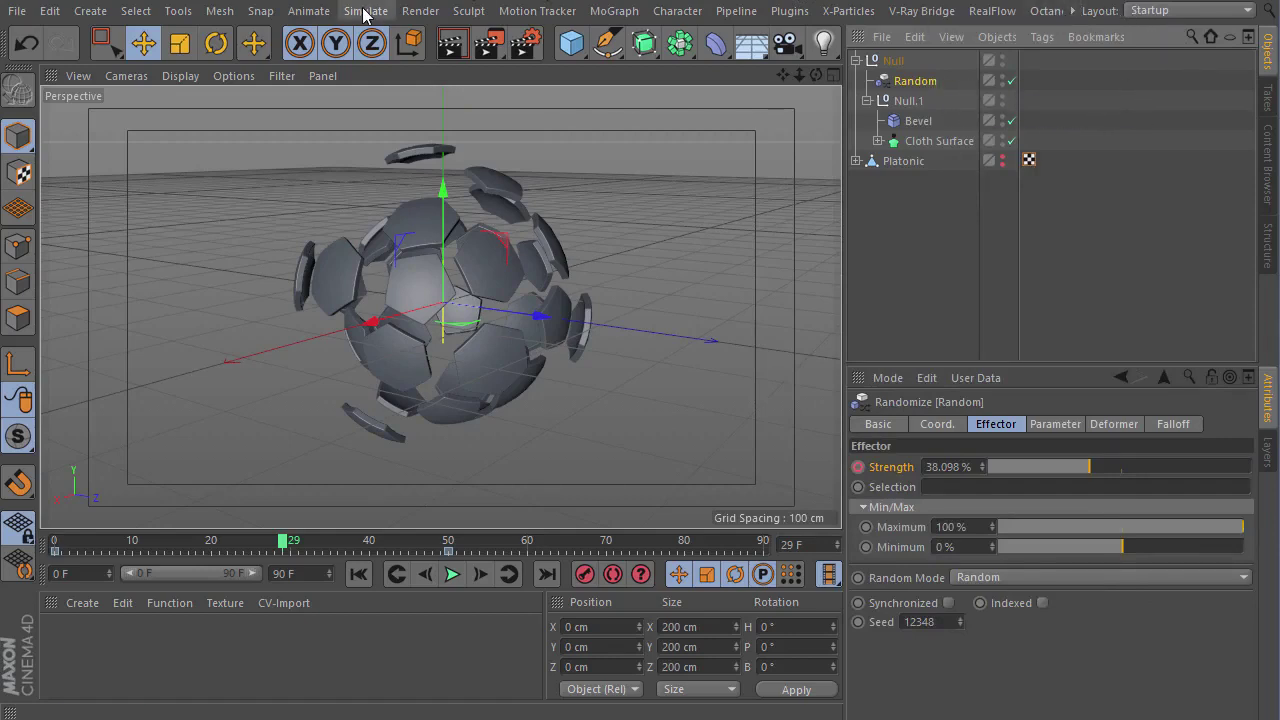
pyautogui.click(321, 12)
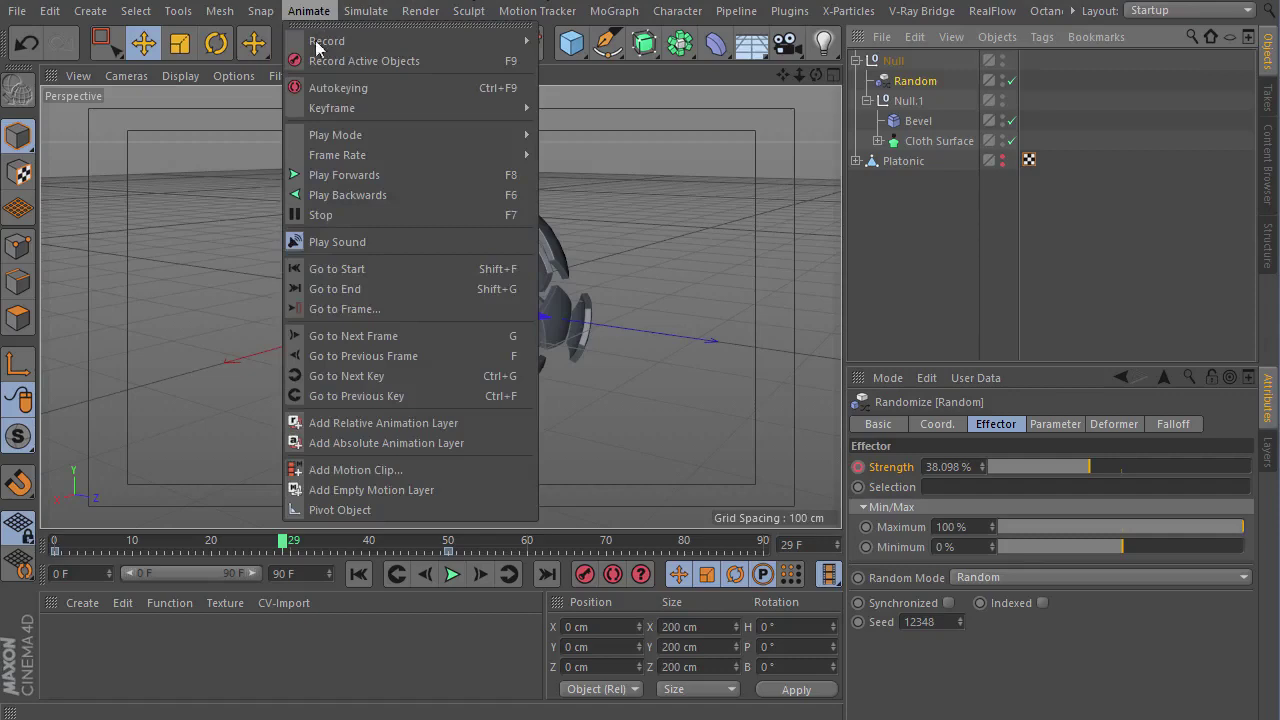
# - Open the Timeline (F-Curve) editor and enlarge it over the viewport
pyautogui.click(911, 11)
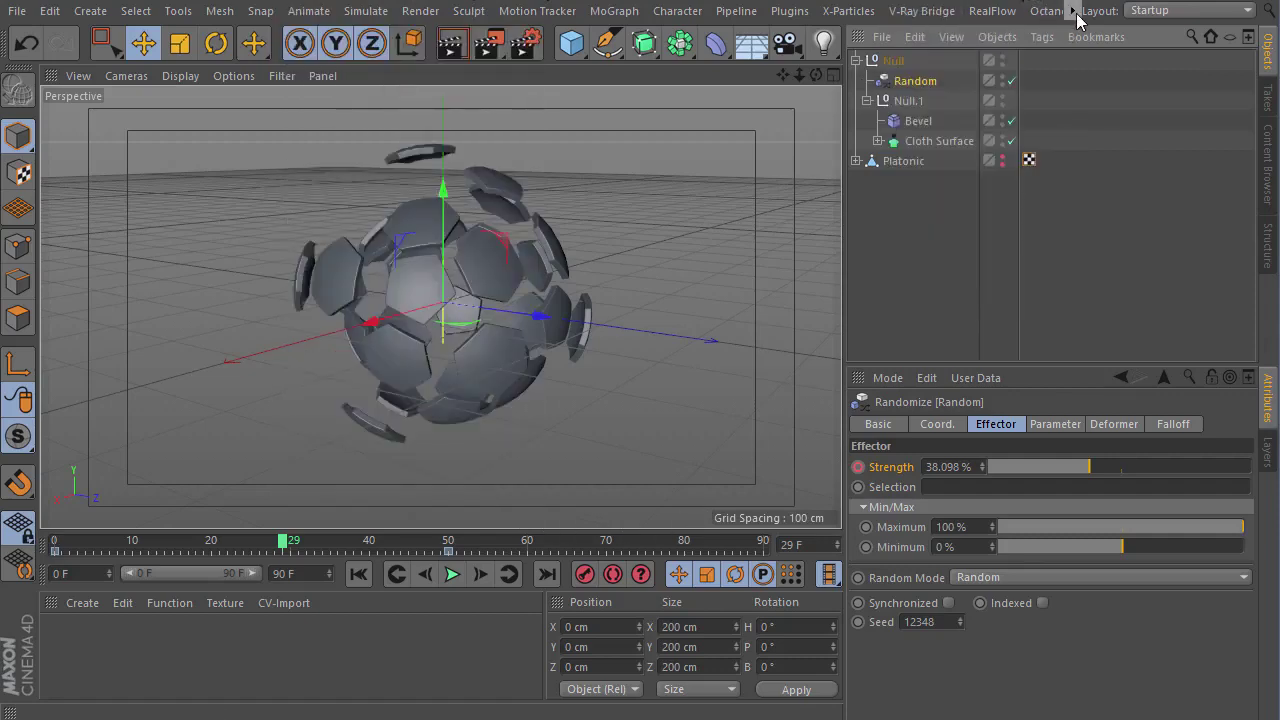
pyautogui.click(1073, 11)
pyautogui.moveTo(1096, 61)
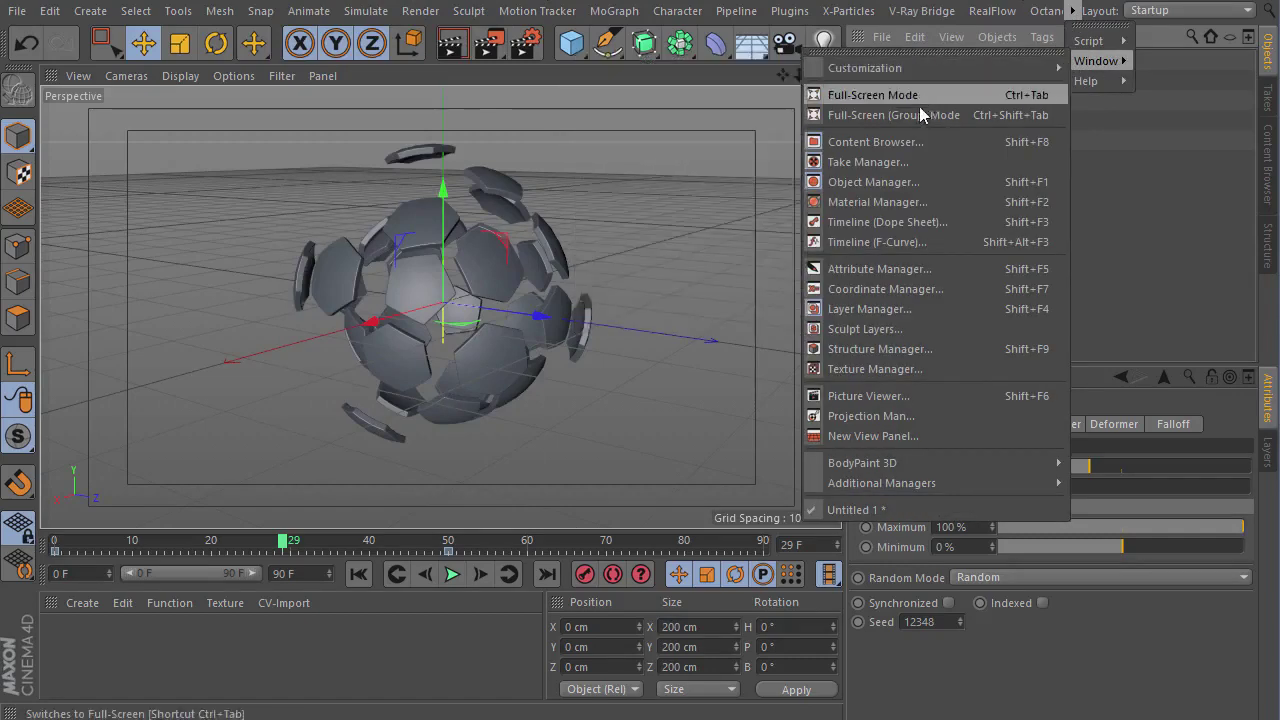
pyautogui.click(905, 247)
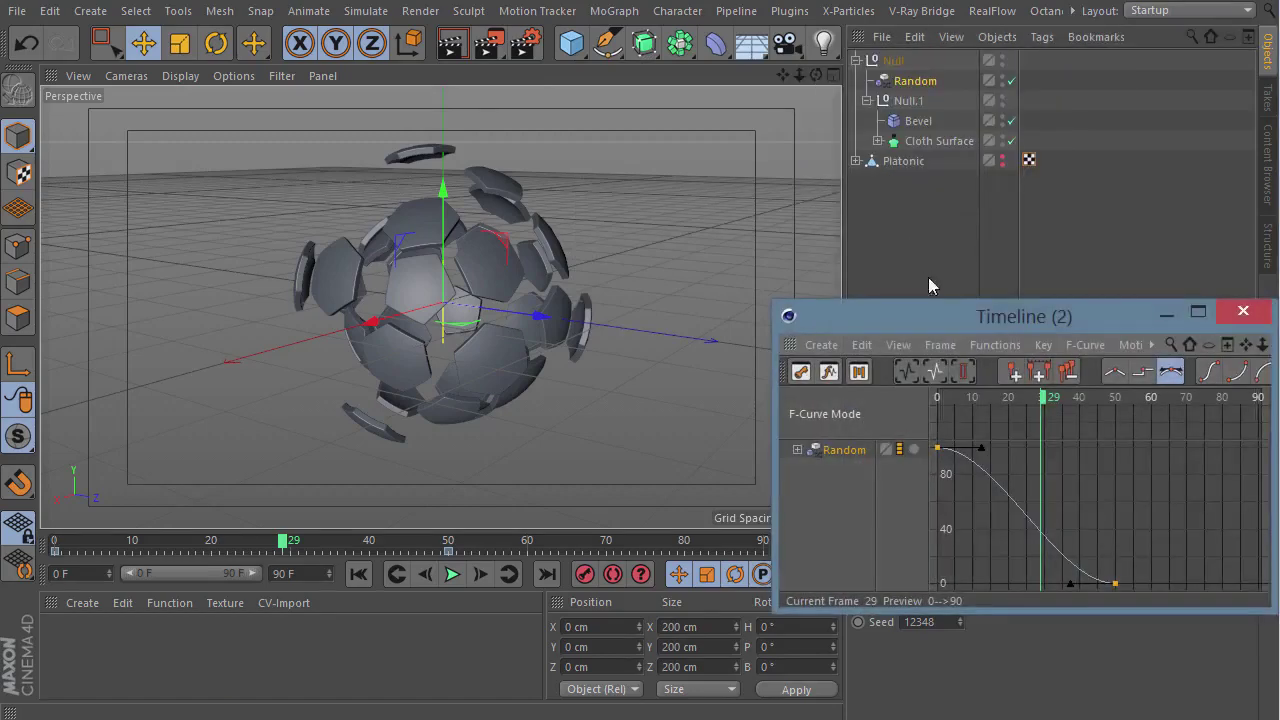
pyautogui.moveTo(1035, 318); pyautogui.dragTo(430, 158)
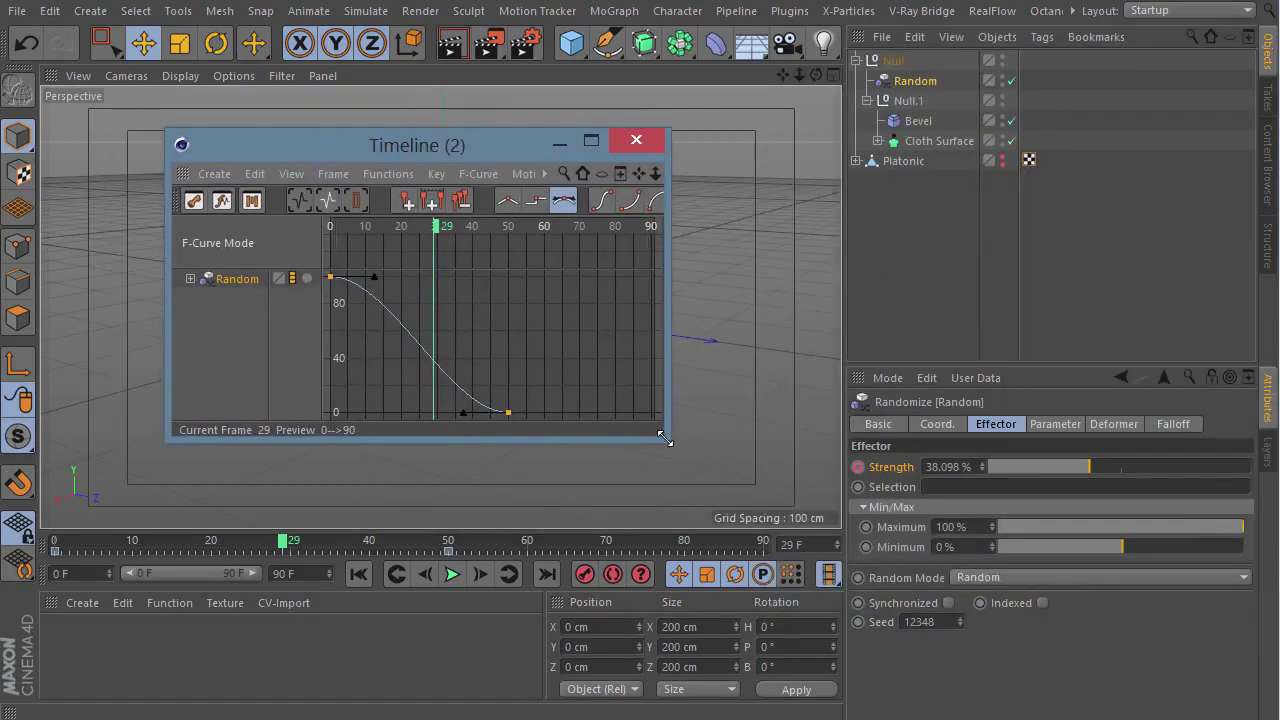
pyautogui.moveTo(665, 439); pyautogui.dragTo(960, 632)
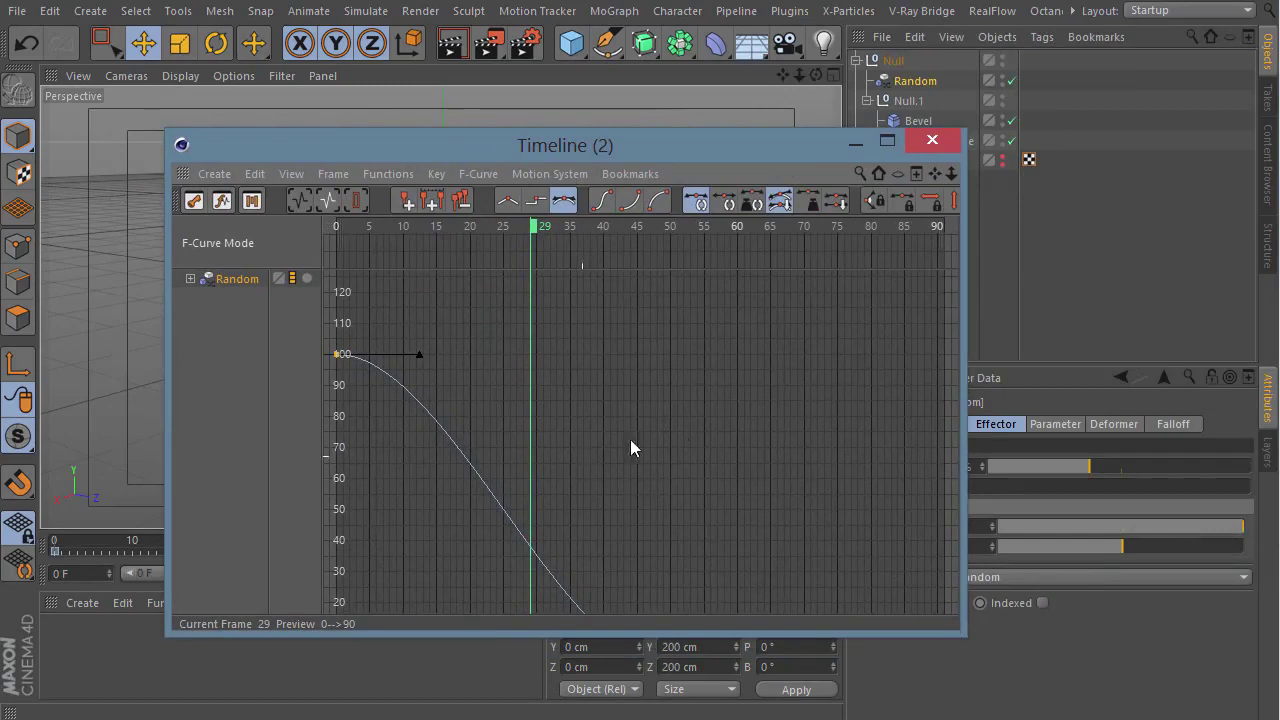
# - Select all Random Strength keys and set them to Linear interpolation
pyautogui.click(429, 502)
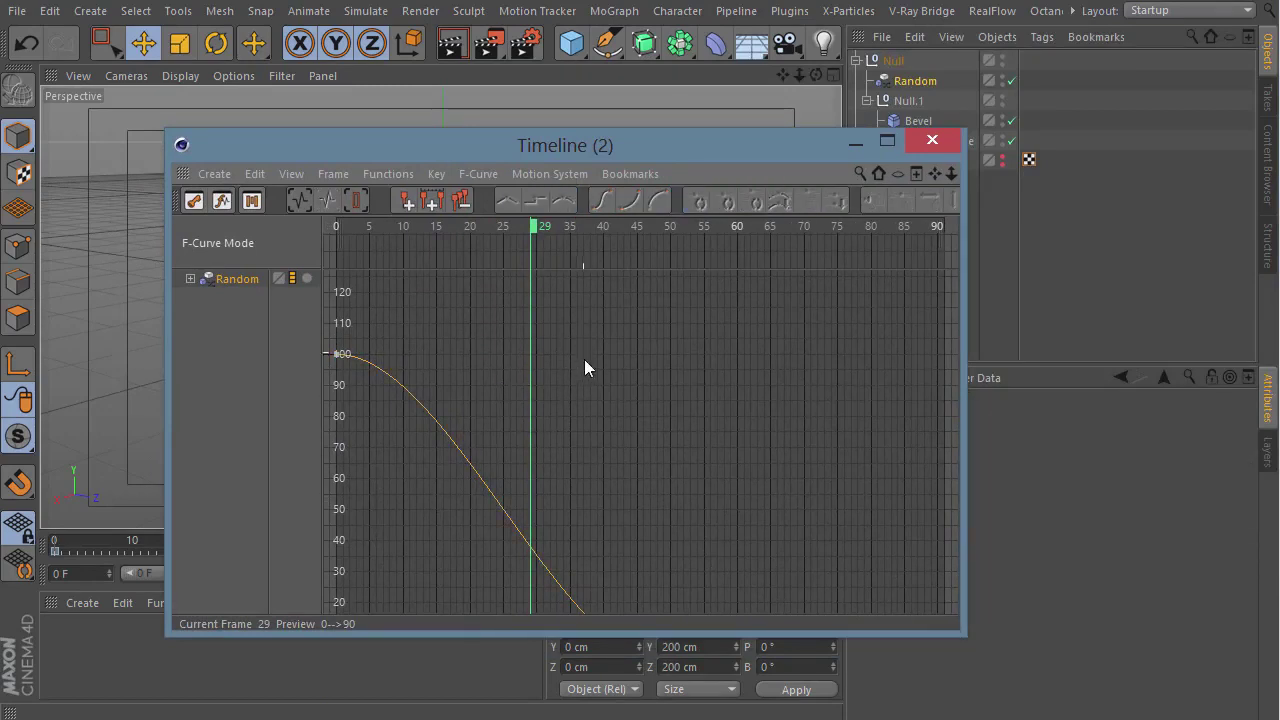
pyautogui.press('h')
pyautogui.hotkey('ctrl', 'a')
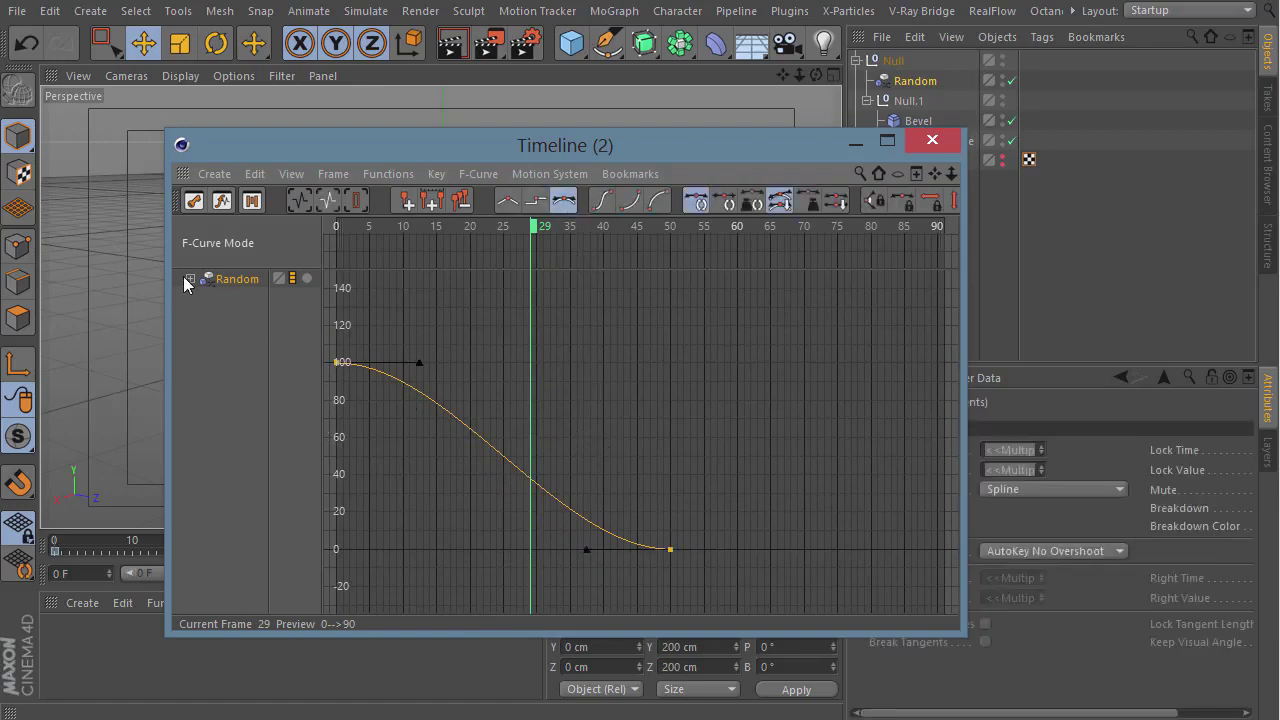
pyautogui.click(224, 299)
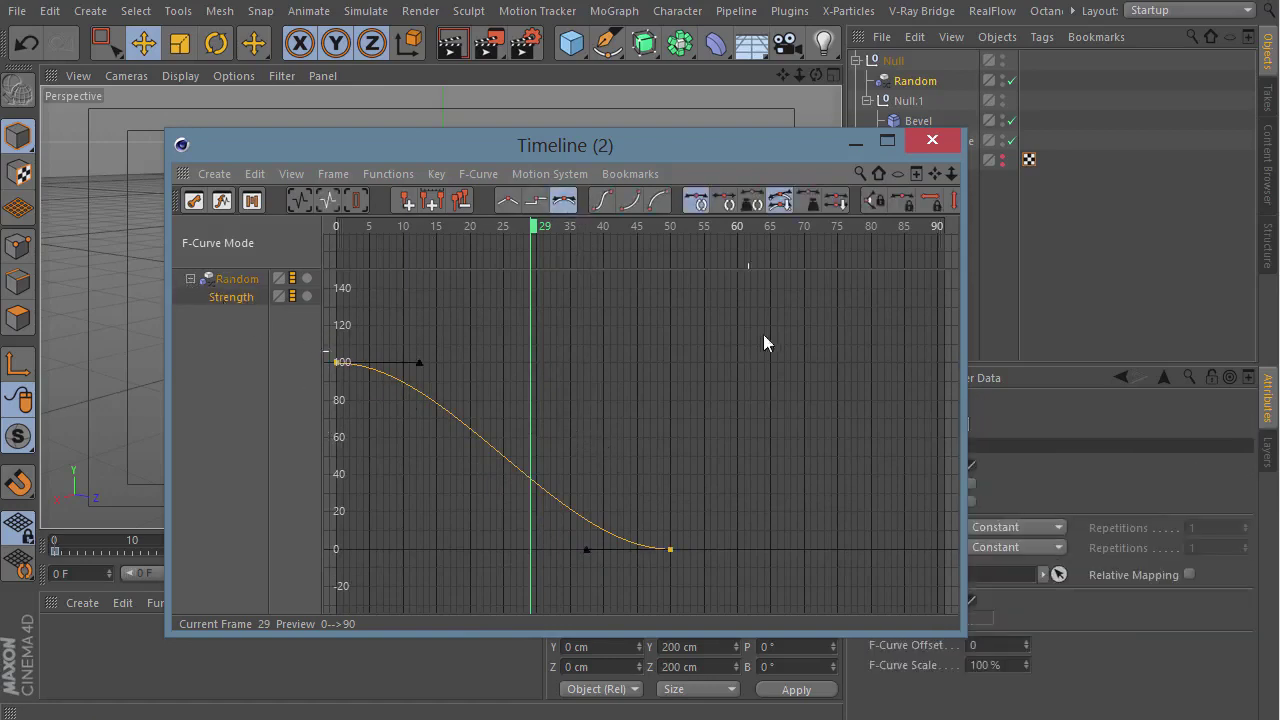
pyautogui.click(227, 570)
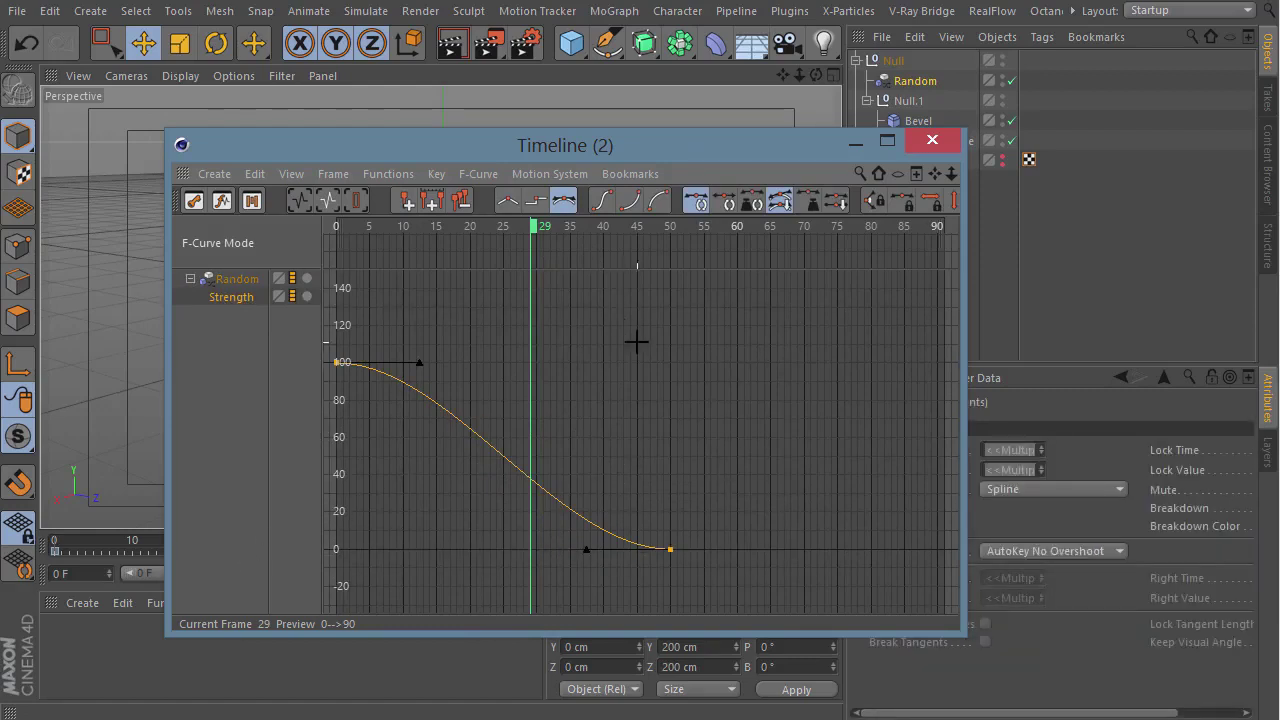
pyautogui.click(558, 375)
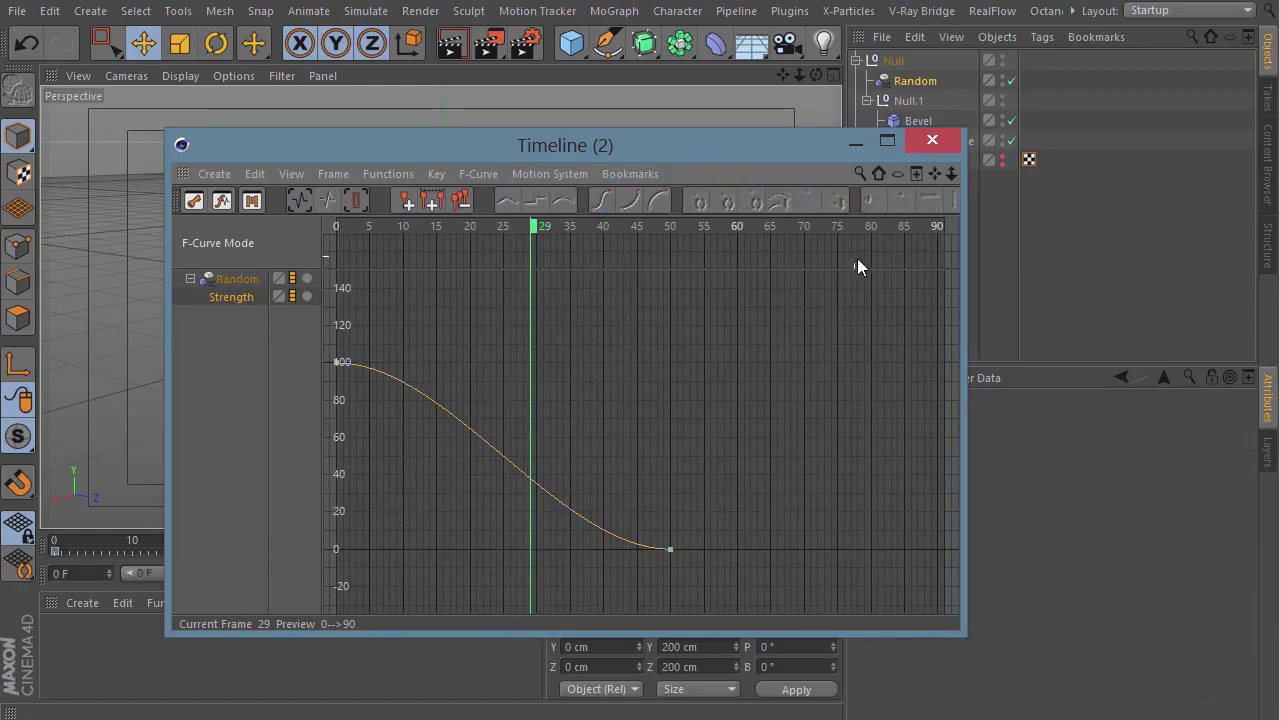
pyautogui.hotkey('ctrl', 'a')
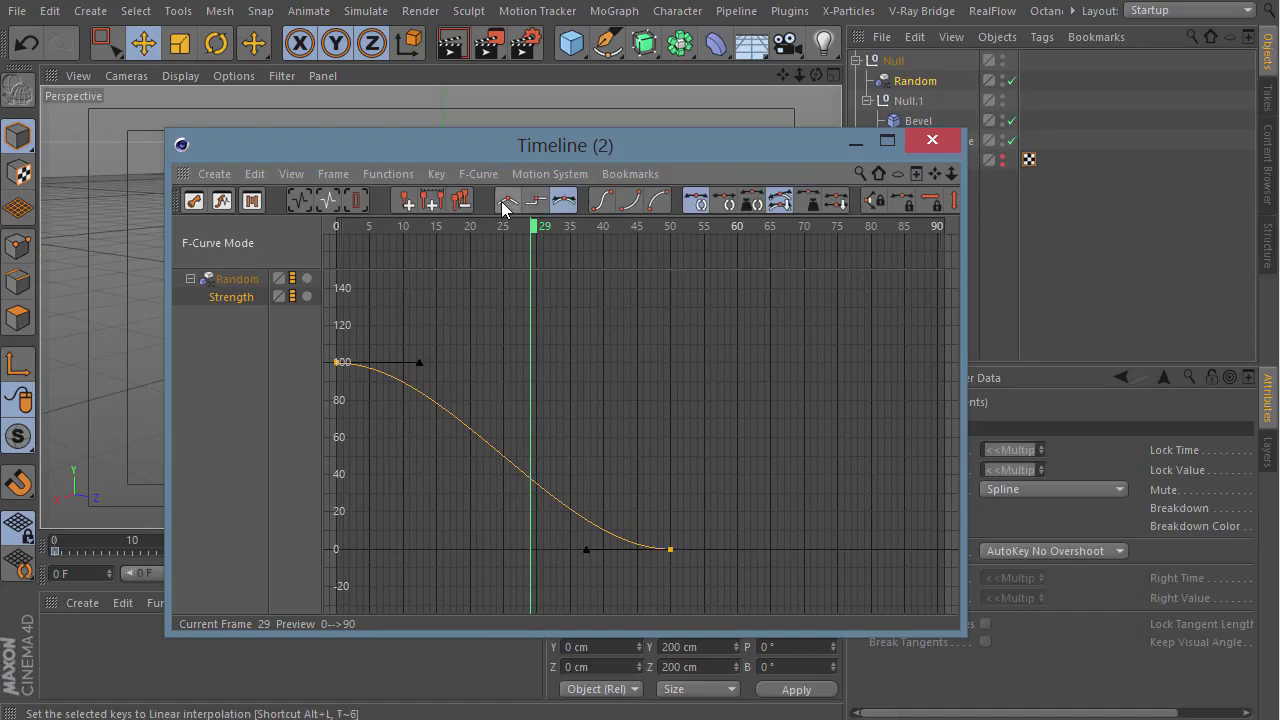
pyautogui.click(505, 203)
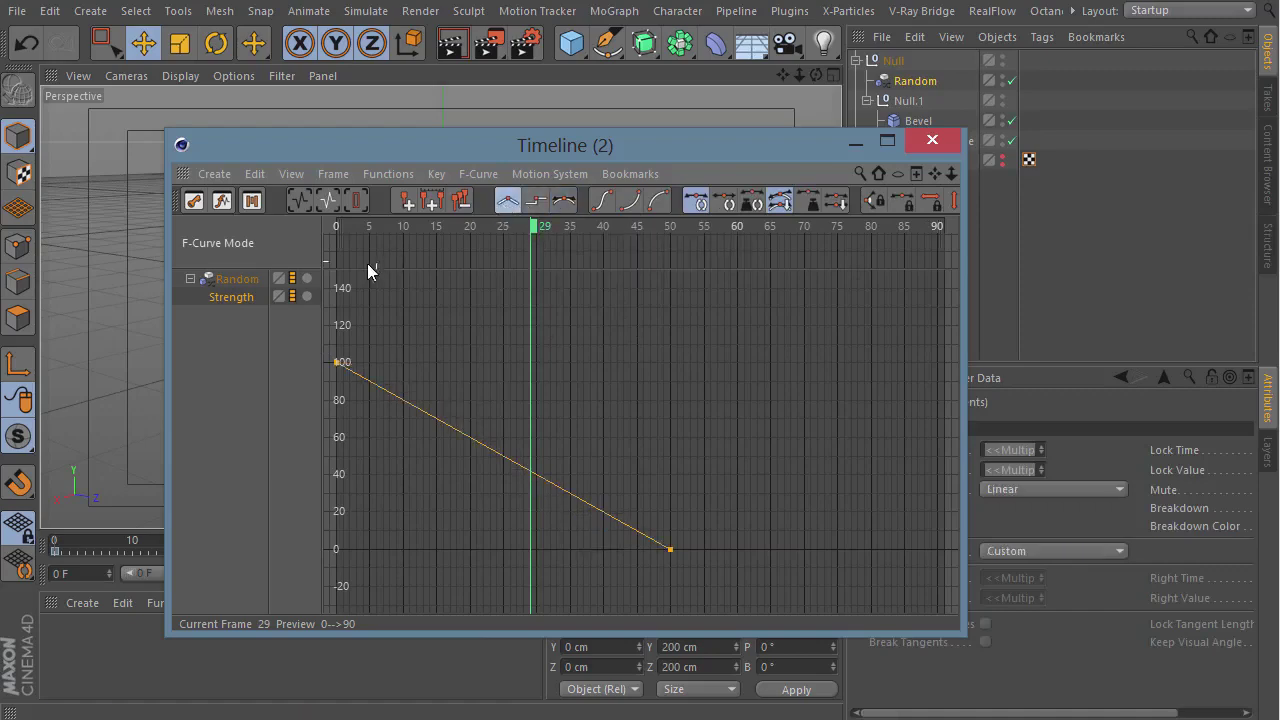
# - Close the timeline and play the animation from frame 0, orbiting around the reassembling ball
pyautogui.click(932, 140)
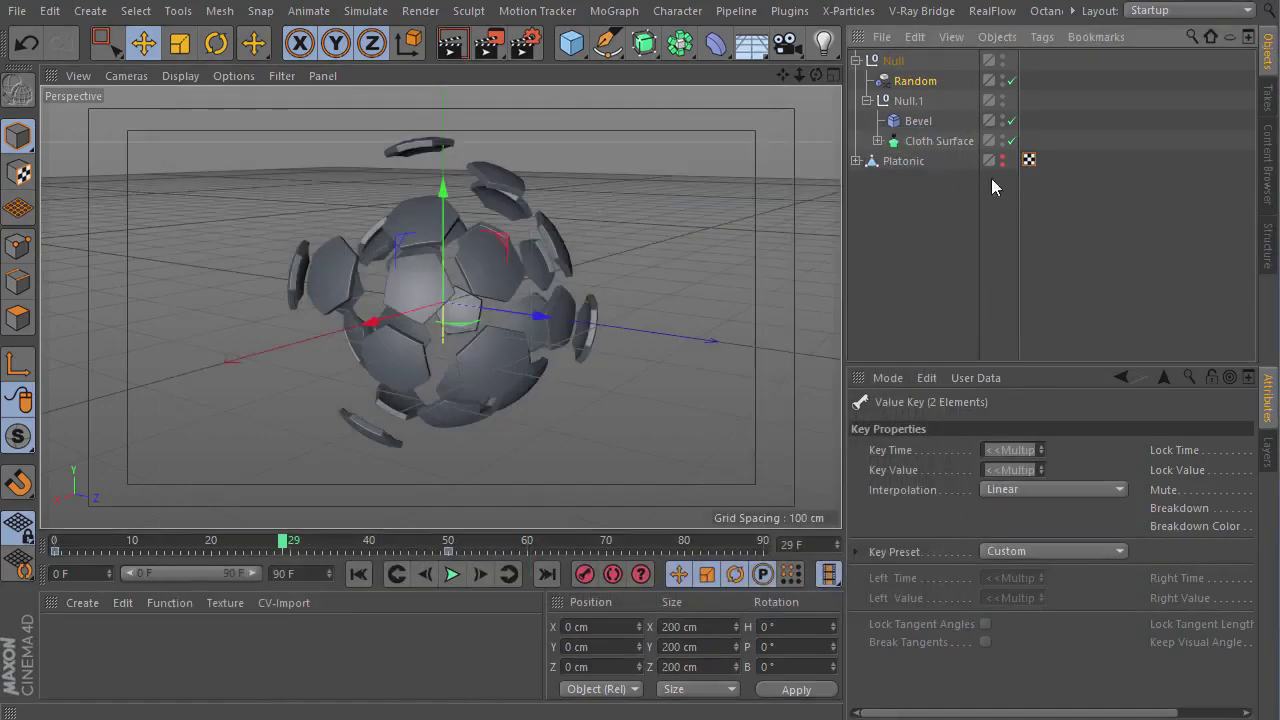
pyautogui.keyDown('alt'); pyautogui.moveTo(566, 280); pyautogui.dragTo(490, 270); pyautogui.keyUp('alt')
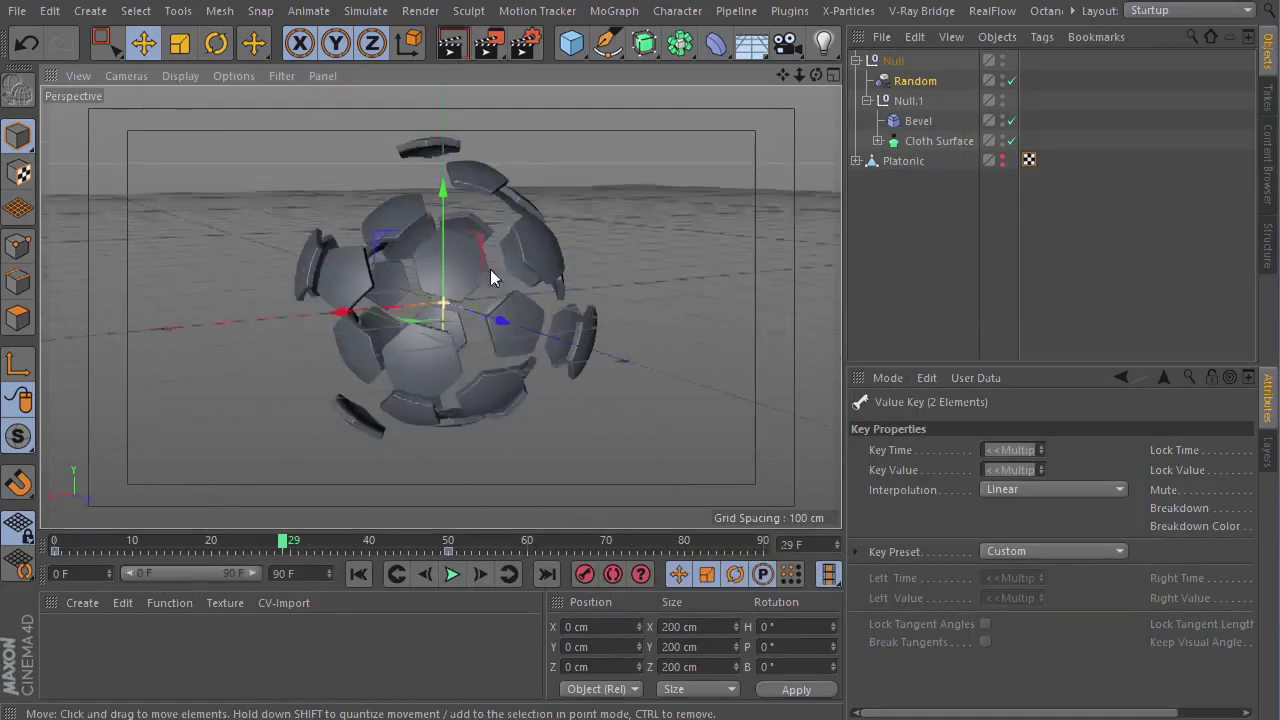
pyautogui.click(366, 574)
pyautogui.click(455, 577)
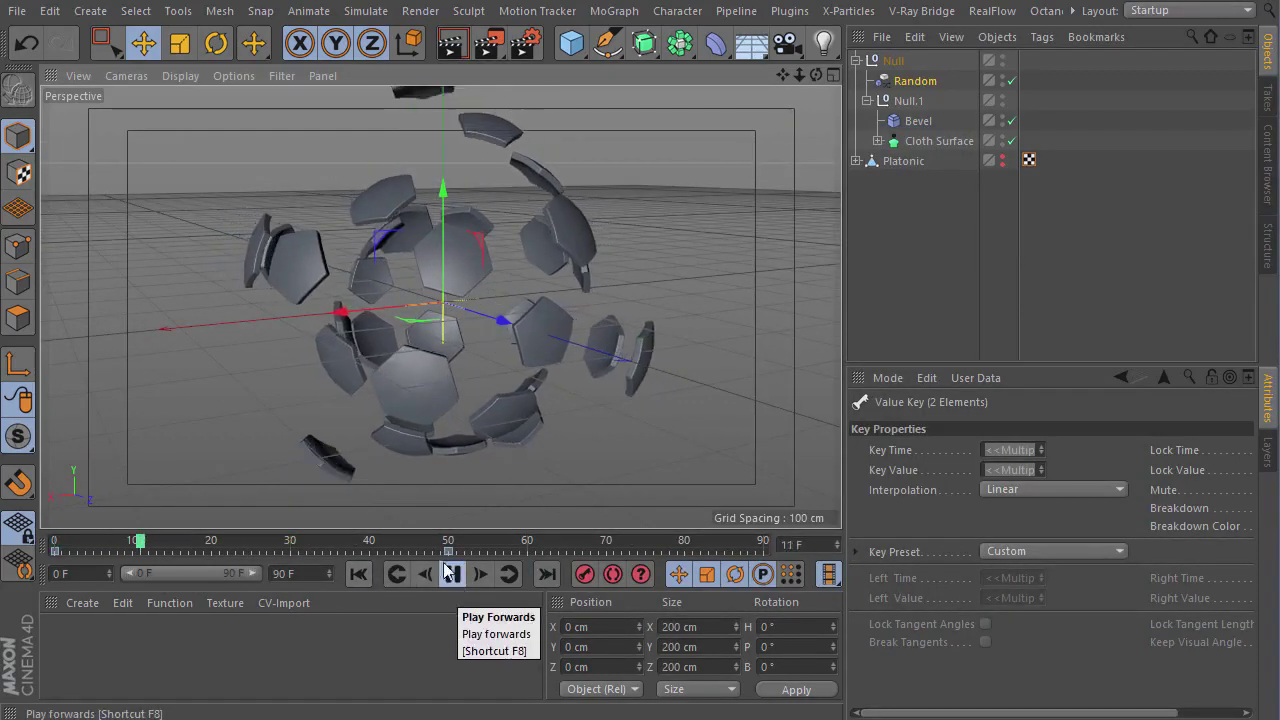
pyautogui.moveTo(390, 373)
pyautogui.keyDown('alt'); pyautogui.mouseDown()
pyautogui.moveTo(781, 382)
pyautogui.moveTo(344, 374)
pyautogui.mouseUp(); pyautogui.keyUp('alt')
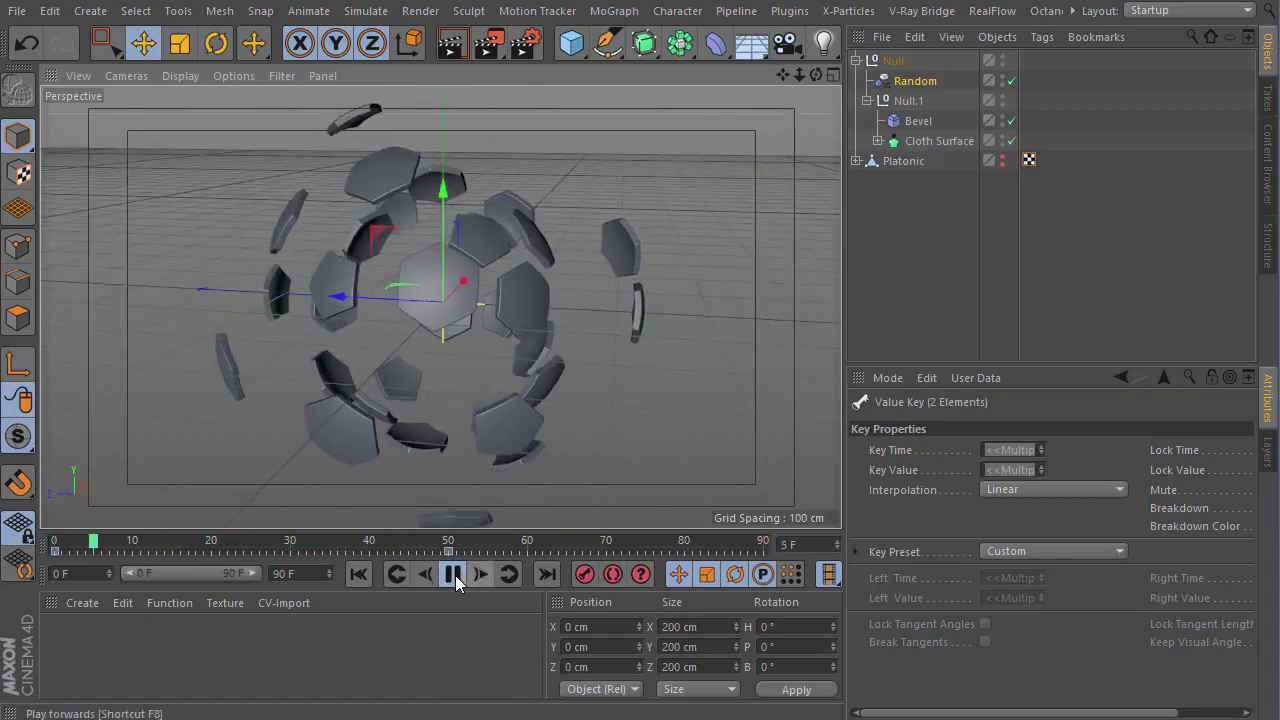
pyautogui.moveTo(366, 494)
pyautogui.keyDown('alt'); pyautogui.mouseDown()
pyautogui.moveTo(680, 482)
pyautogui.moveTo(221, 466)
pyautogui.moveTo(410, 461)
pyautogui.mouseUp(); pyautogui.keyUp('alt')
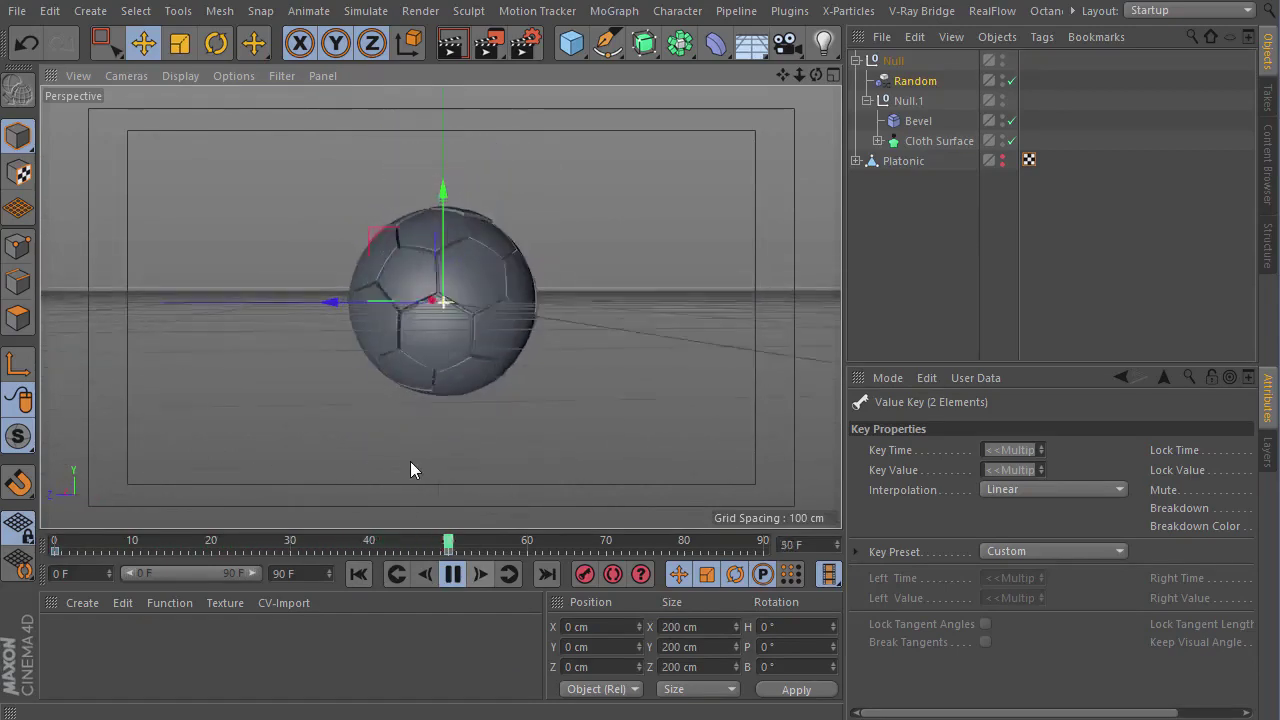
pyautogui.click(443, 584)
pyautogui.moveTo(613, 292)
pyautogui.keyDown('alt'); pyautogui.mouseDown(button='right')
pyautogui.moveTo(528, 294)
pyautogui.moveTo(514, 309)
pyautogui.mouseUp(button='right'); pyautogui.keyUp('alt')
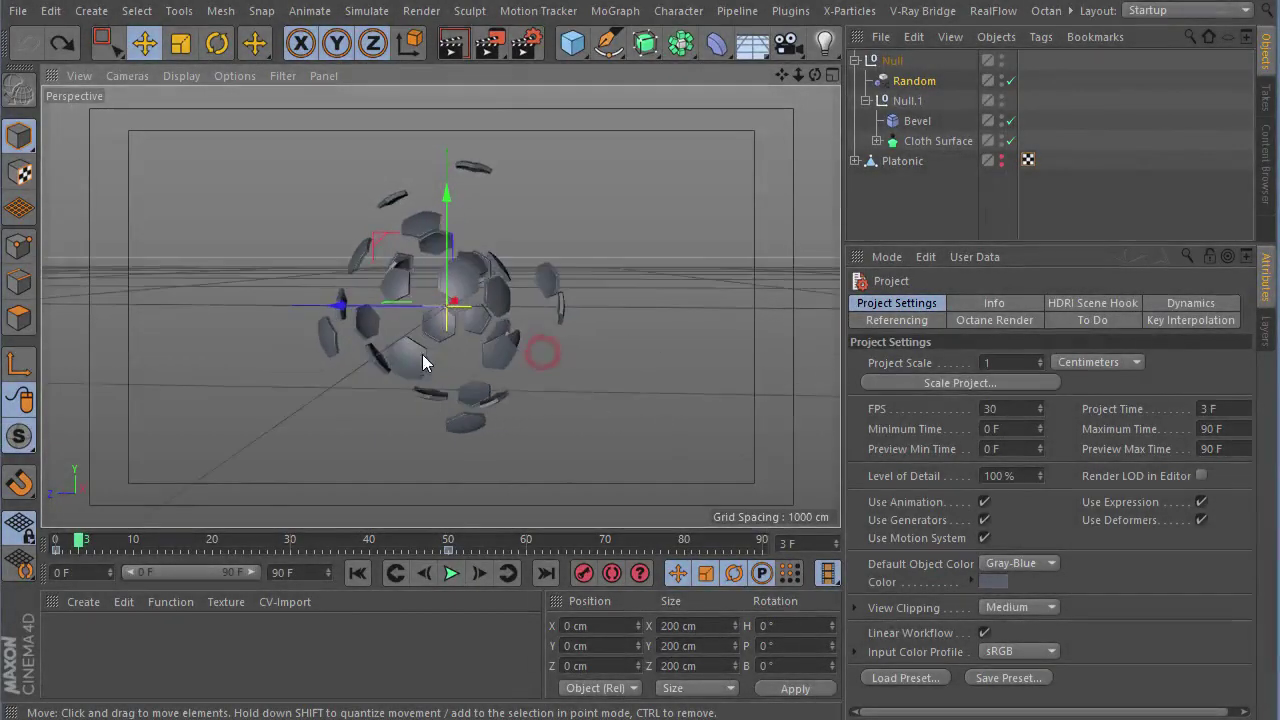
pyautogui.keyDown('alt'); pyautogui.moveTo(422, 363); pyautogui.dragTo(593, 365, button='right'); pyautogui.keyUp('alt')
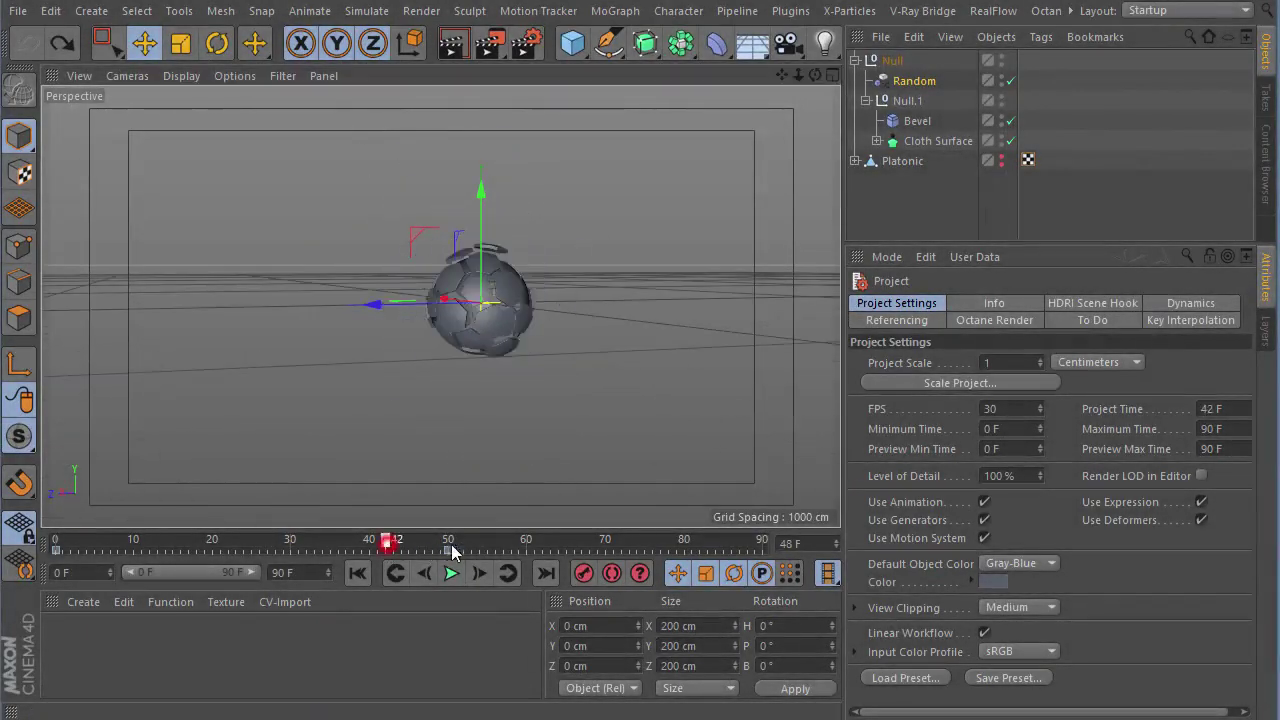
# - Add a Cube and stretch it much taller, wider and about 2220 cm deep
pyautogui.click(572, 42)
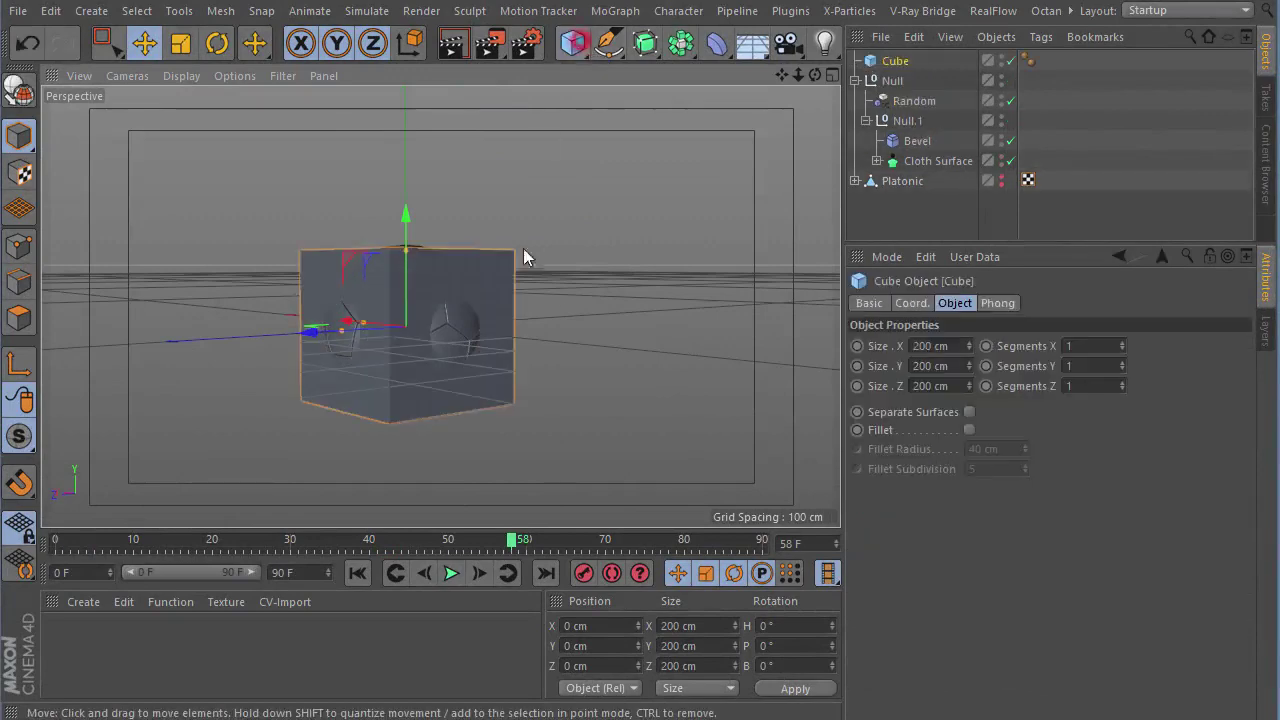
pyautogui.moveTo(528, 329)
pyautogui.keyDown('alt'); pyautogui.mouseDown()
pyautogui.moveTo(333, 333)
pyautogui.moveTo(388, 337)
pyautogui.mouseUp(); pyautogui.keyUp('alt')
pyautogui.scroll(-3, 494, 337)
pyautogui.moveTo(617, 297); pyautogui.dragTo(614, 134)
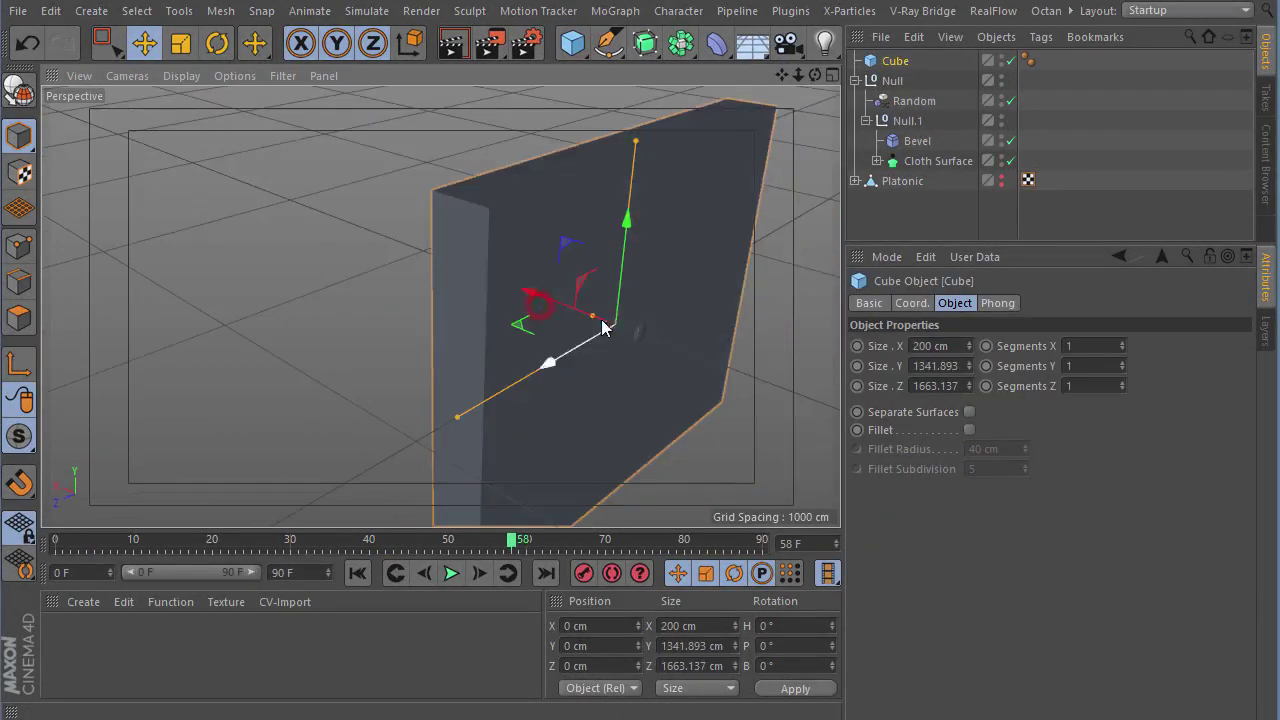
pyautogui.moveTo(606, 323)
pyautogui.mouseDown()
pyautogui.moveTo(371, 243)
pyautogui.moveTo(473, 297)
pyautogui.mouseUp()
pyautogui.scroll(-2, 480, 350)
pyautogui.moveTo(489, 399)
pyautogui.mouseDown()
pyautogui.moveTo(544, 369)
pyautogui.moveTo(363, 280)
pyautogui.moveTo(588, 348)
pyautogui.moveTo(421, 290)
pyautogui.mouseUp()
pyautogui.scroll(2, 421, 290)
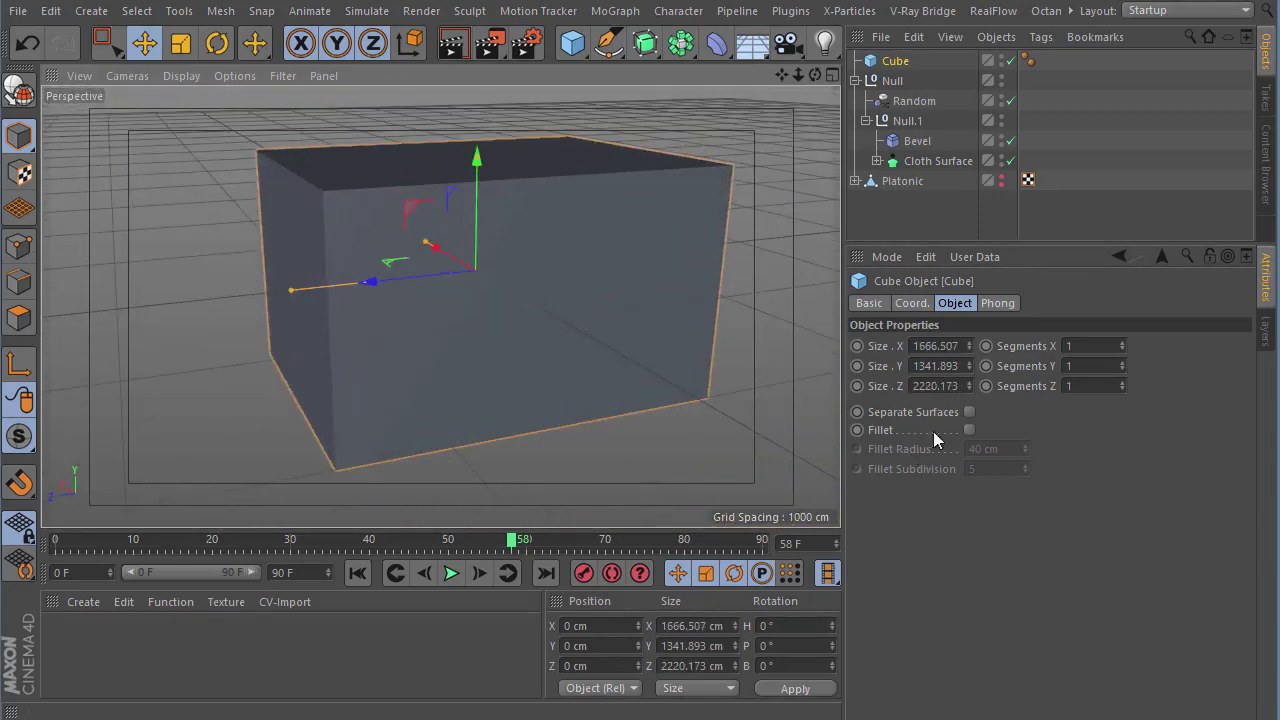
# - Fillet the cube at 300 cm radius with 10 subdivisions and make it editable
pyautogui.click(969, 430)
pyautogui.scroll(3, 414, 203)
pyautogui.click(183, 77)
pyautogui.click(230, 108)
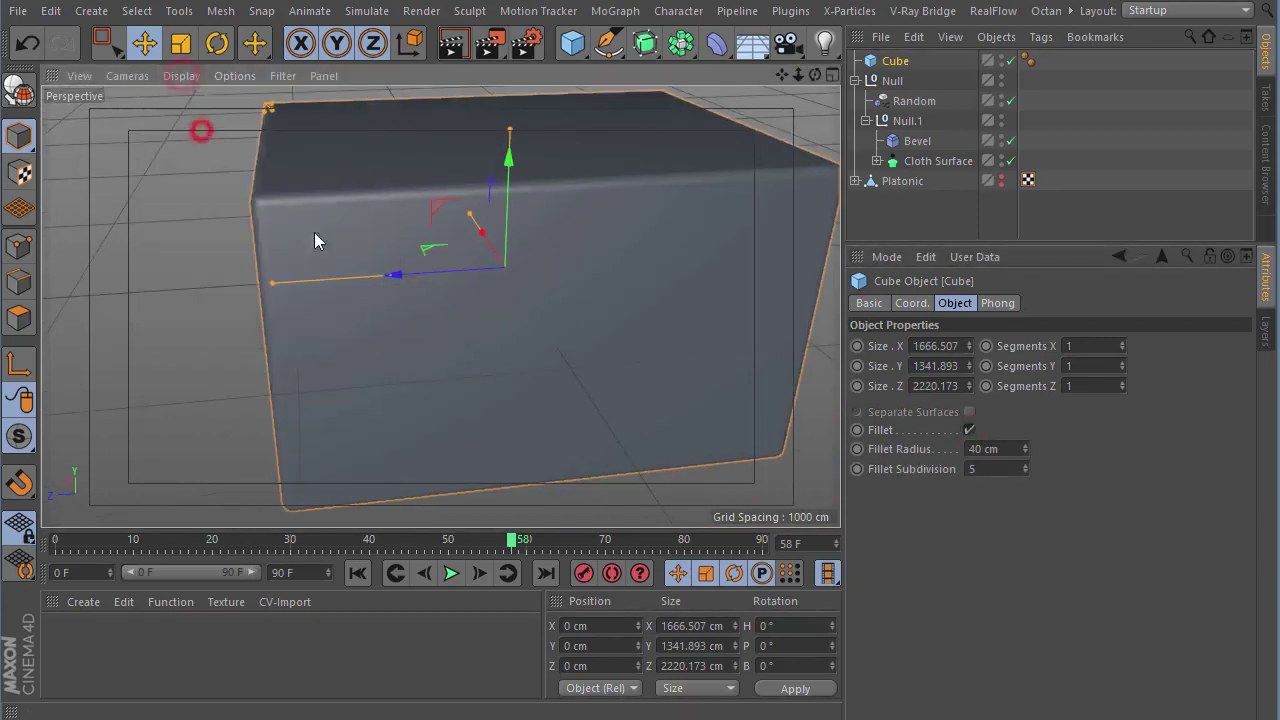
pyautogui.click(995, 449)
pyautogui.write('300')
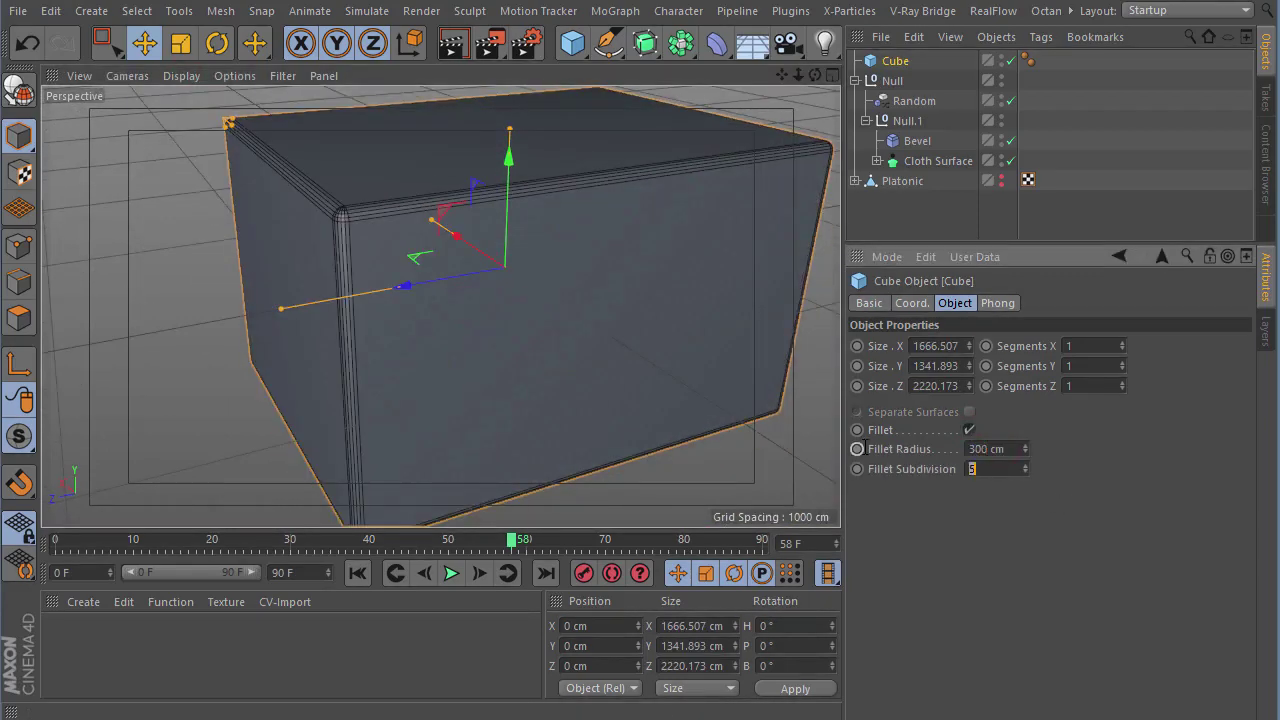
pyautogui.press('Return')
pyautogui.keyDown('alt'); pyautogui.moveTo(540, 300); pyautogui.dragTo(608, 308); pyautogui.keyUp('alt')
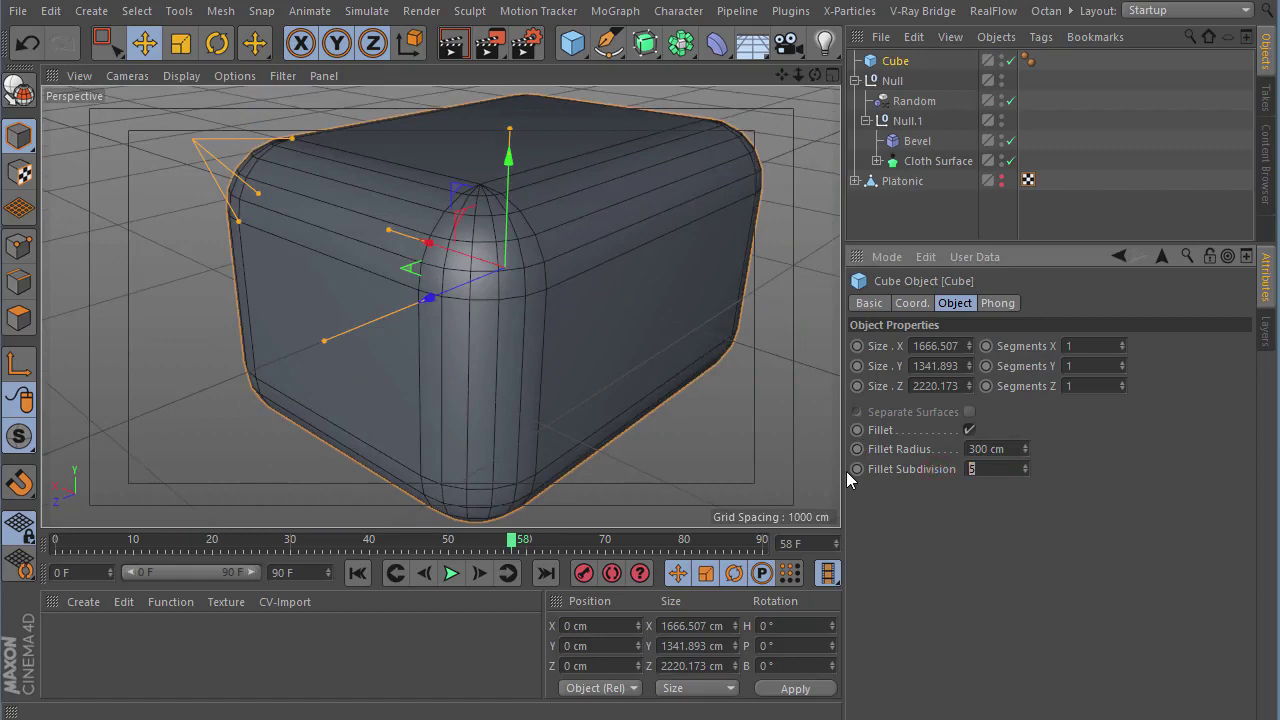
pyautogui.write('10')
pyautogui.press('Return')
pyautogui.moveTo(777, 243)
pyautogui.keyDown('alt'); pyautogui.mouseDown()
pyautogui.moveTo(620, 255)
pyautogui.moveTo(167, 225)
pyautogui.mouseUp(); pyautogui.keyUp('alt')
pyautogui.click(31, 95)
# - Box-select and delete the points on the box's right side to open it up
pyautogui.click(18, 245)
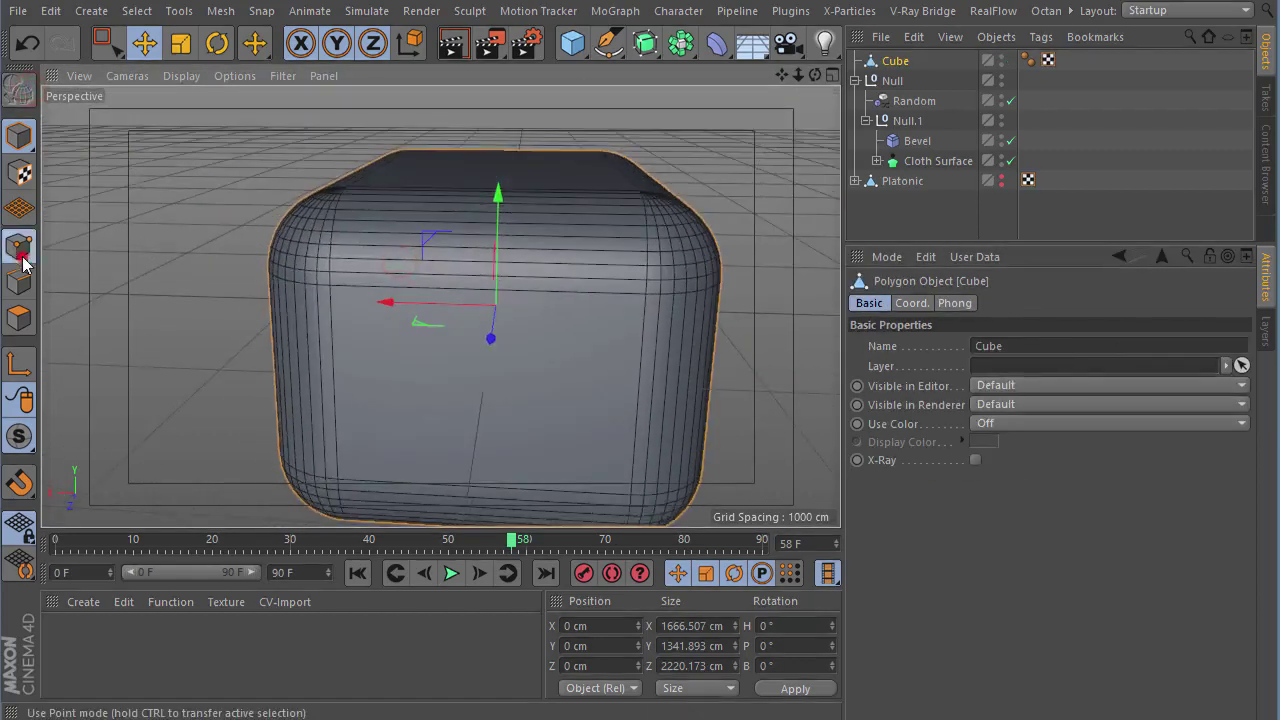
pyautogui.click(102, 42)
pyautogui.moveTo(502, 140); pyautogui.dragTo(677, 443)
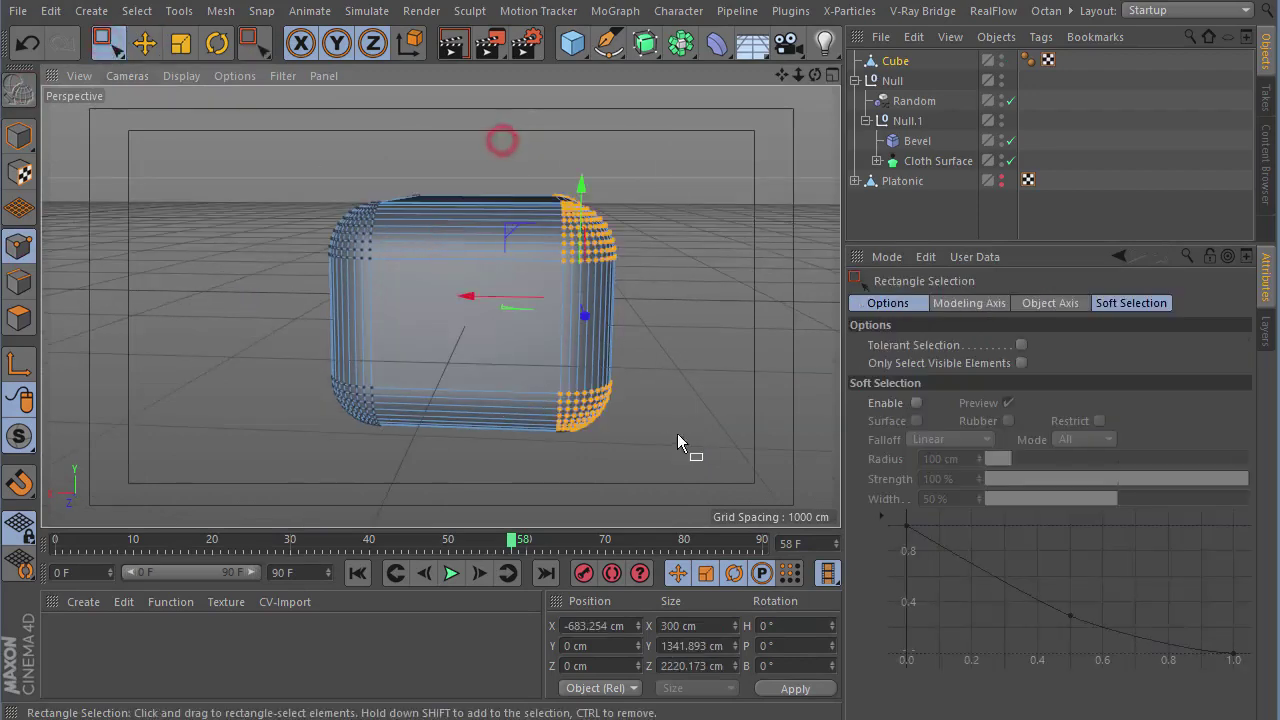
pyautogui.moveTo(610, 327)
pyautogui.keyDown('alt'); pyautogui.mouseDown()
pyautogui.moveTo(555, 225)
pyautogui.moveTo(231, 86)
pyautogui.mouseUp(); pyautogui.keyUp('alt')
pyautogui.click(122, 12)
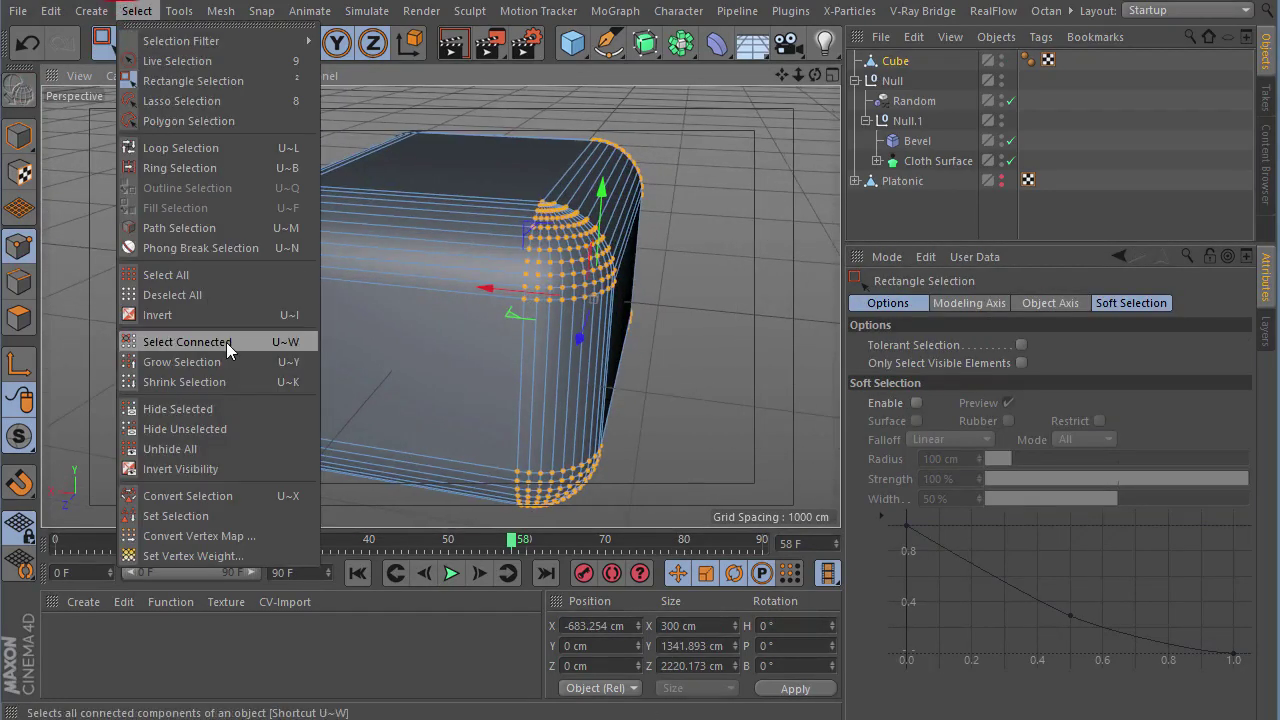
pyautogui.click(252, 387)
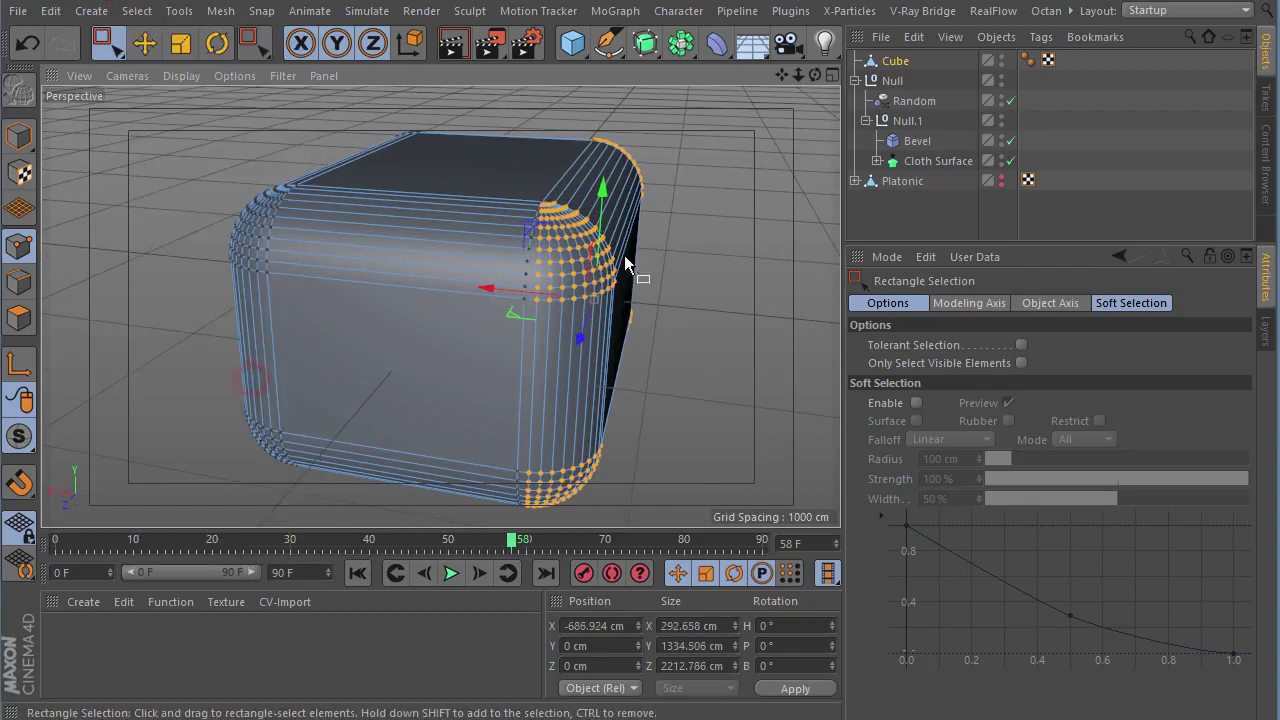
pyautogui.press('Delete')
pyautogui.moveTo(597, 286)
pyautogui.keyDown('alt'); pyautogui.mouseDown()
pyautogui.moveTo(376, 213)
pyautogui.moveTo(114, 157)
pyautogui.mouseUp(); pyautogui.keyUp('alt')
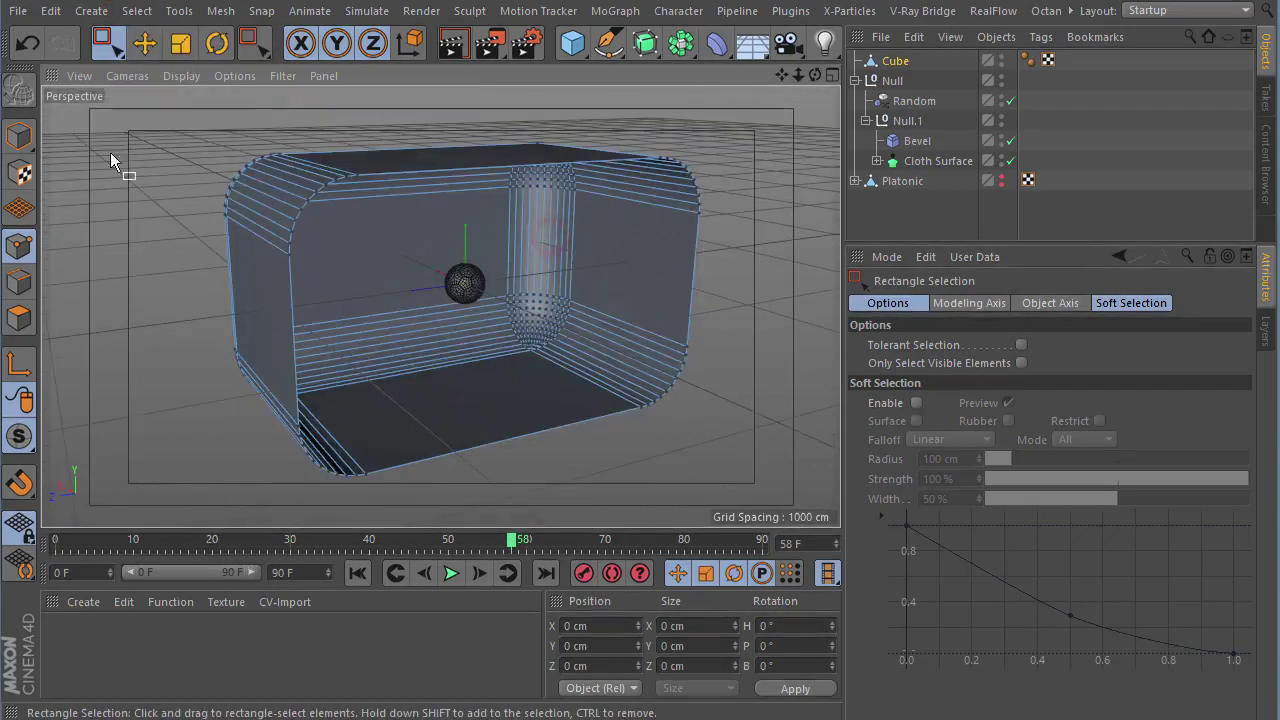
# - Move the room box up along Y to Y 212.912 cm around the ball
pyautogui.click(18, 135)
pyautogui.click(144, 43)
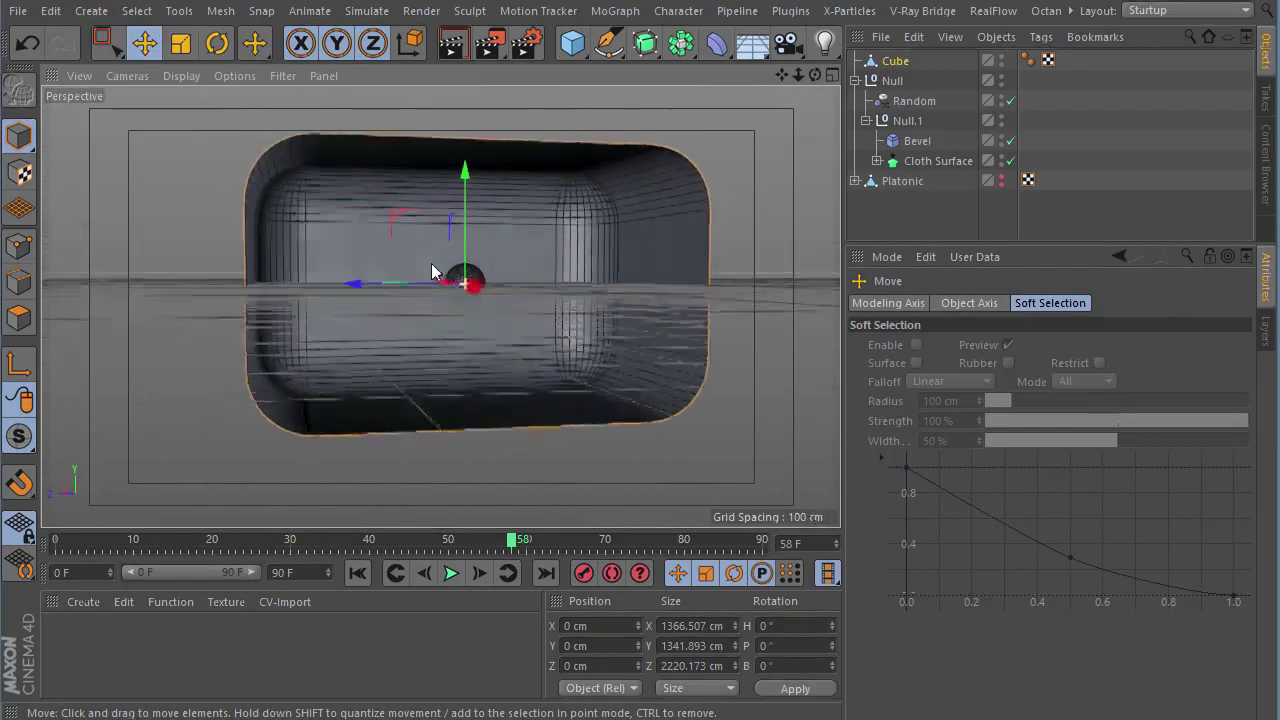
pyautogui.keyDown('alt'); pyautogui.moveTo(426, 201); pyautogui.dragTo(630, 171, button='right'); pyautogui.keyUp('alt')
pyautogui.moveTo(469, 171); pyautogui.dragTo(466, 114)
pyautogui.press('o')
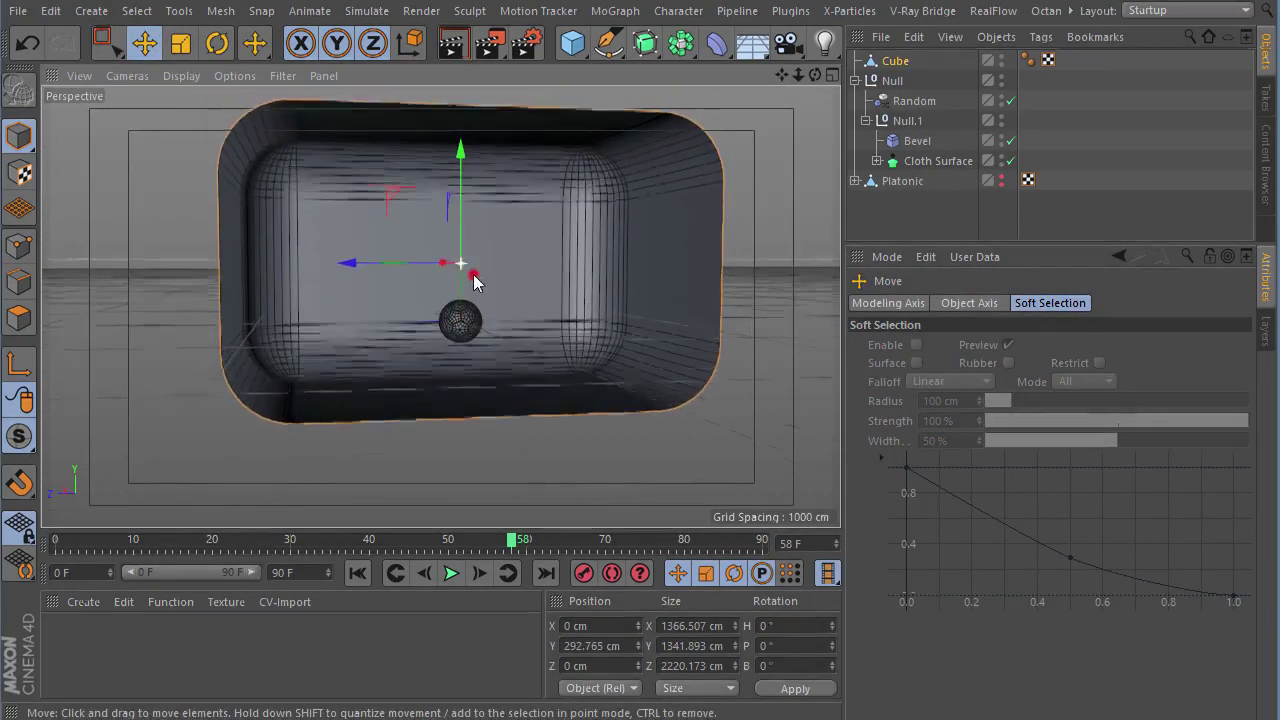
pyautogui.click(282, 76)
pyautogui.click(213, 334)
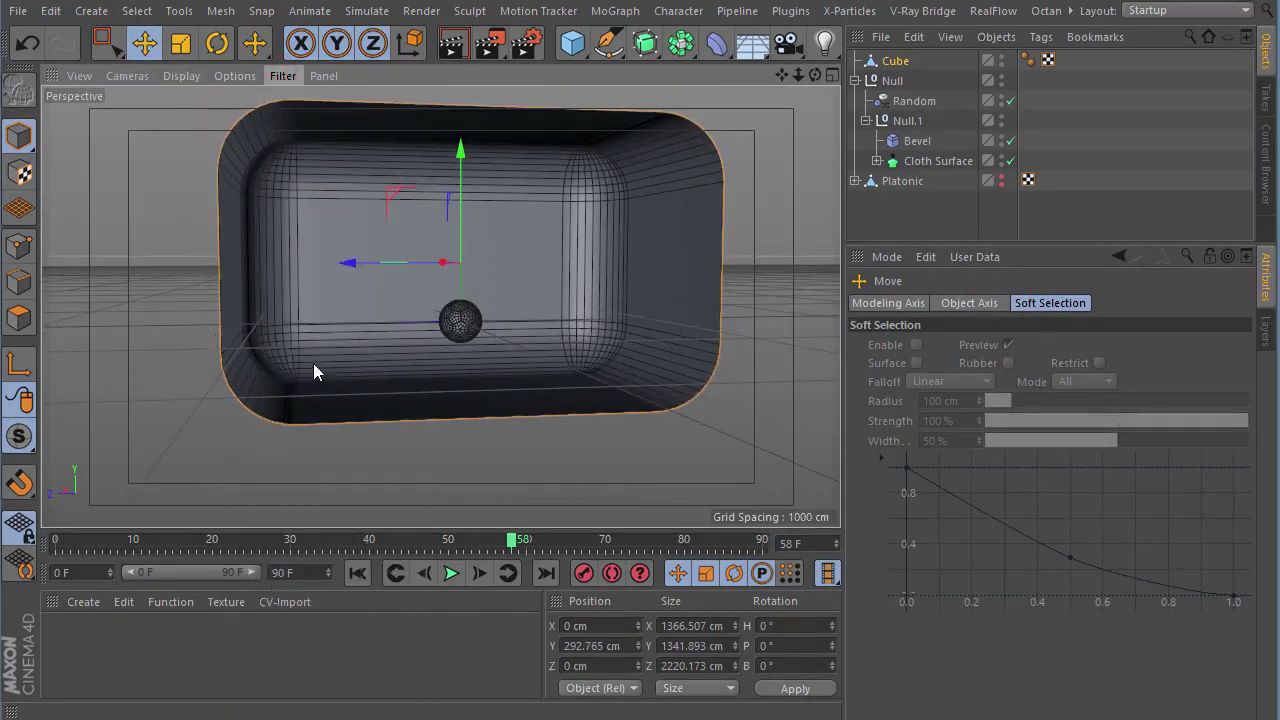
pyautogui.keyDown('alt'); pyautogui.moveTo(313, 363); pyautogui.dragTo(482, 223); pyautogui.keyUp('alt')
pyautogui.moveTo(463, 163); pyautogui.dragTo(460, 182)
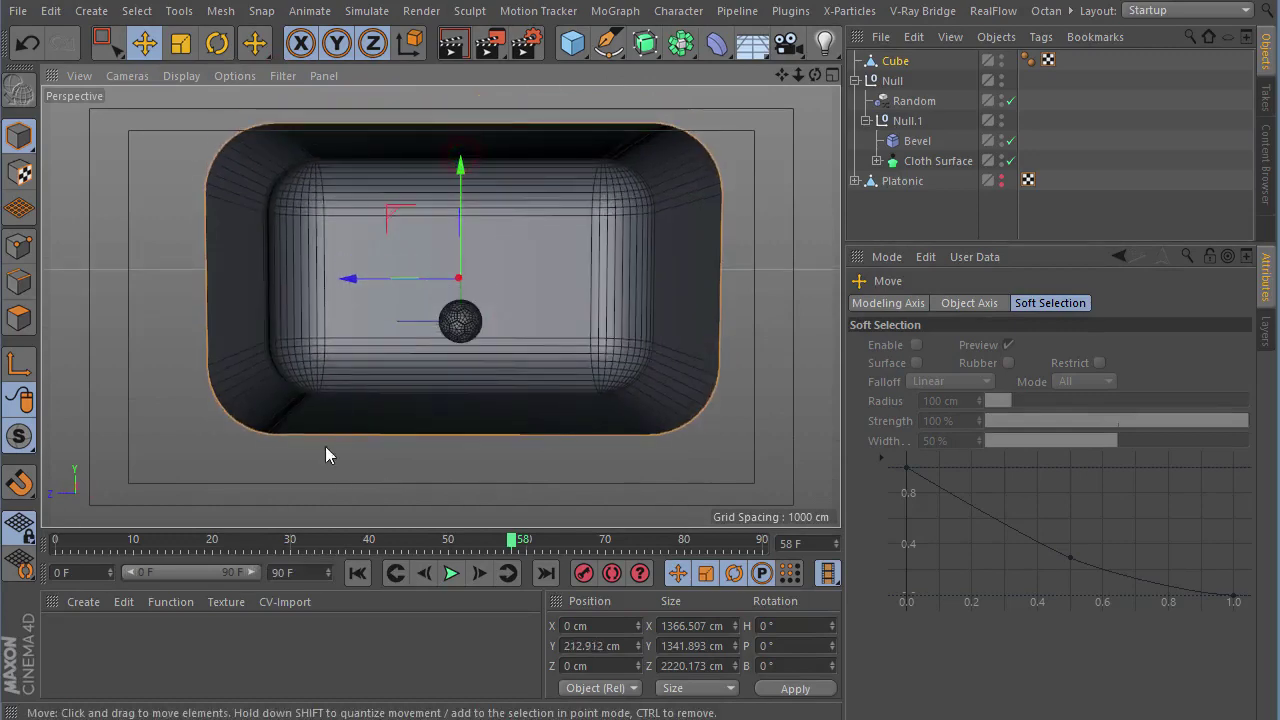
pyautogui.keyDown('alt'); pyautogui.moveTo(325, 446); pyautogui.dragTo(207, 558); pyautogui.keyUp('alt')
# - Create the new material Mat and apply it to the room box
pyautogui.doubleClick(85, 634)
pyautogui.moveTo(85, 634); pyautogui.dragTo(306, 345)
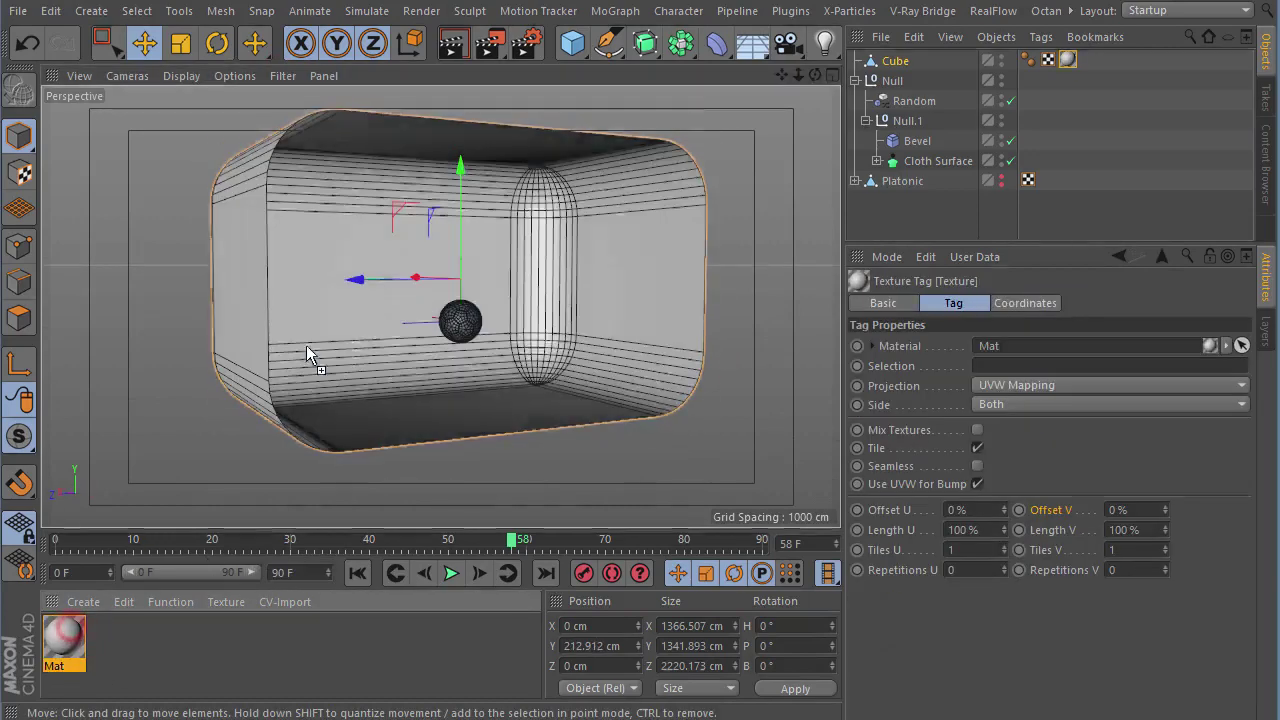
pyautogui.moveTo(536, 248)
pyautogui.keyDown('alt'); pyautogui.mouseDown()
pyautogui.moveTo(433, 280)
pyautogui.moveTo(512, 311)
pyautogui.moveTo(294, 283)
pyautogui.moveTo(480, 309)
pyautogui.moveTo(514, 300)
pyautogui.moveTo(472, 323)
pyautogui.mouseUp(); pyautogui.keyUp('alt')
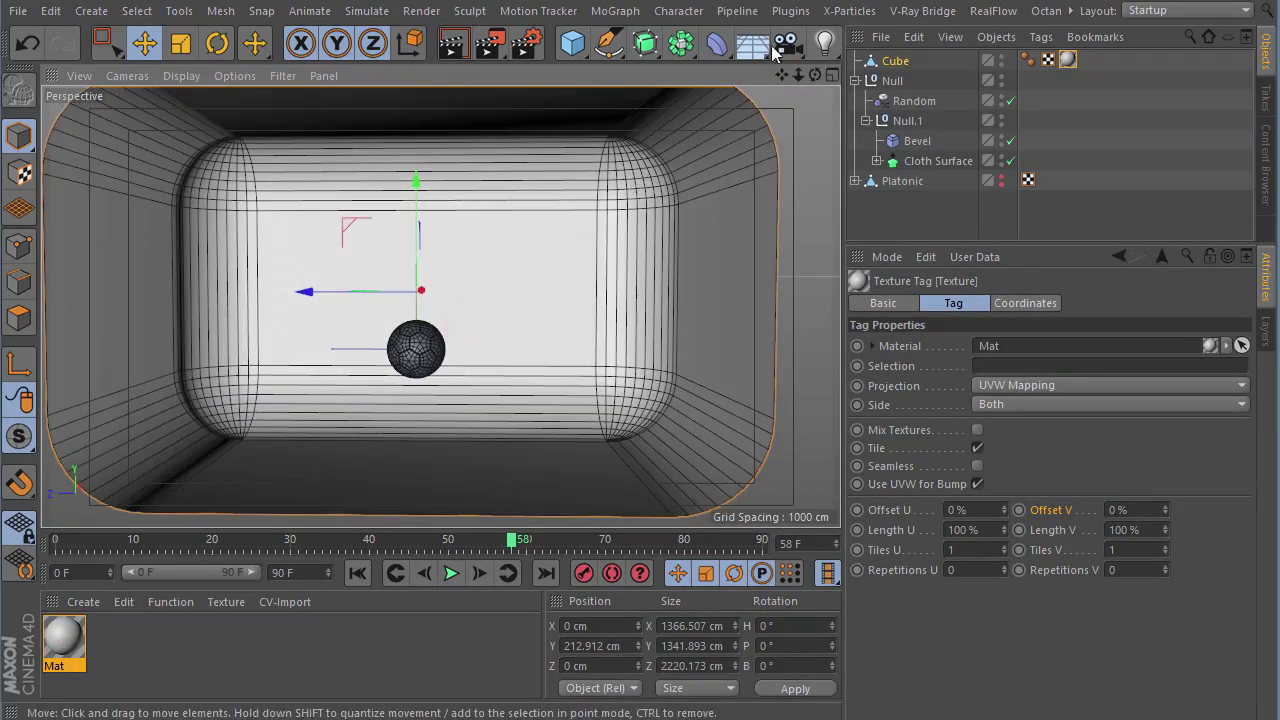
# - Add an area light with a Target tag aimed at Null, raised to Y 735.166 cm
pyautogui.click(823, 48)
pyautogui.click(886, 63)
pyautogui.keyDown('alt'); pyautogui.moveTo(539, 301); pyautogui.dragTo(450, 302); pyautogui.keyUp('alt')
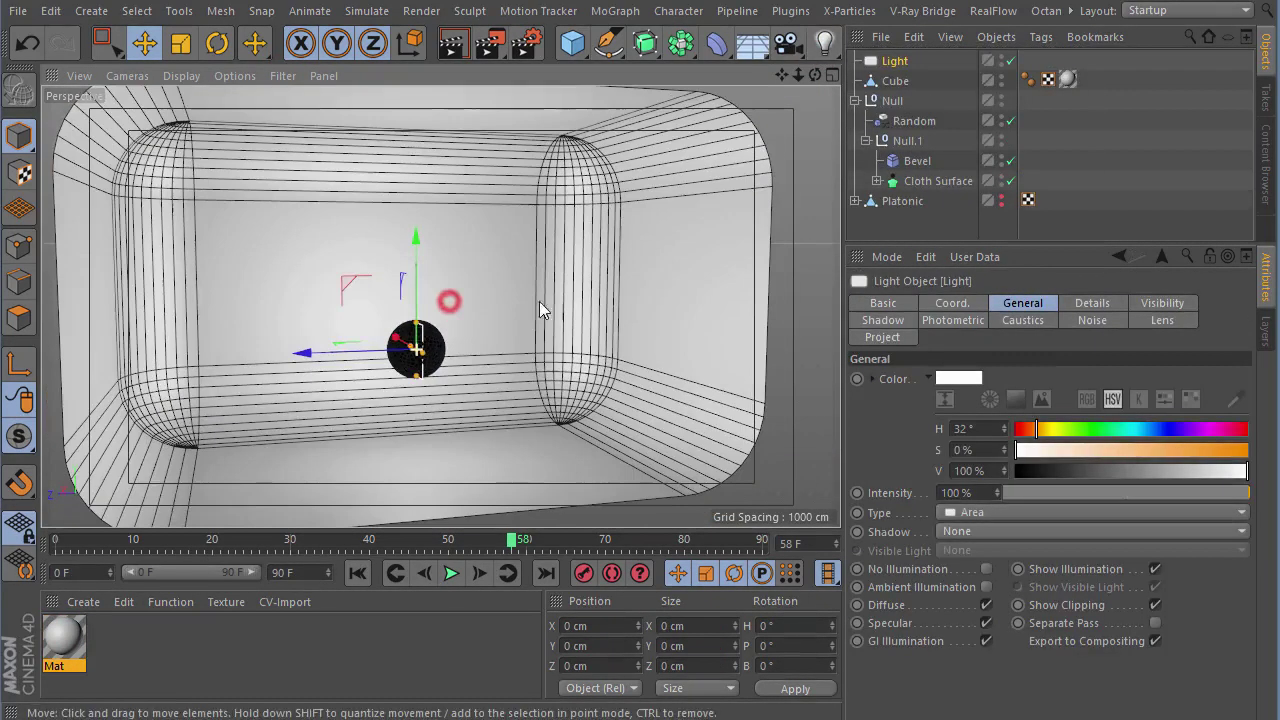
pyautogui.click(1041, 36)
pyautogui.moveTo(1093, 67)
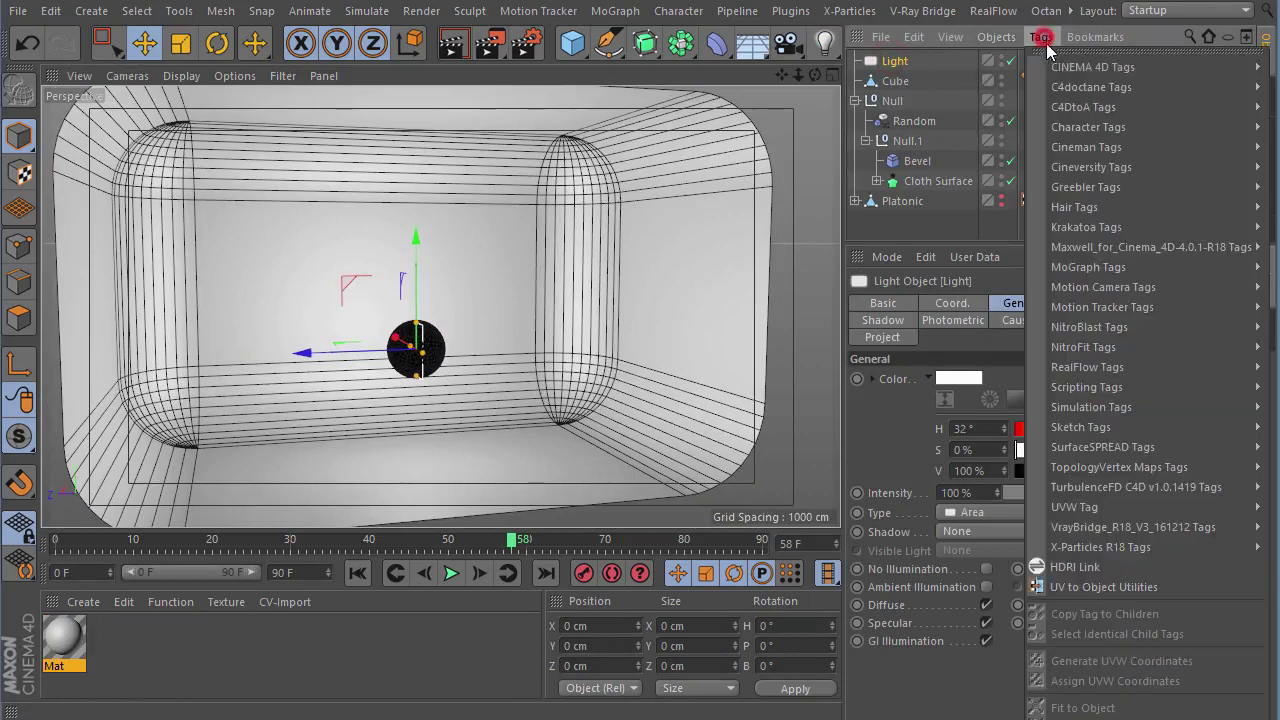
pyautogui.click(928, 524)
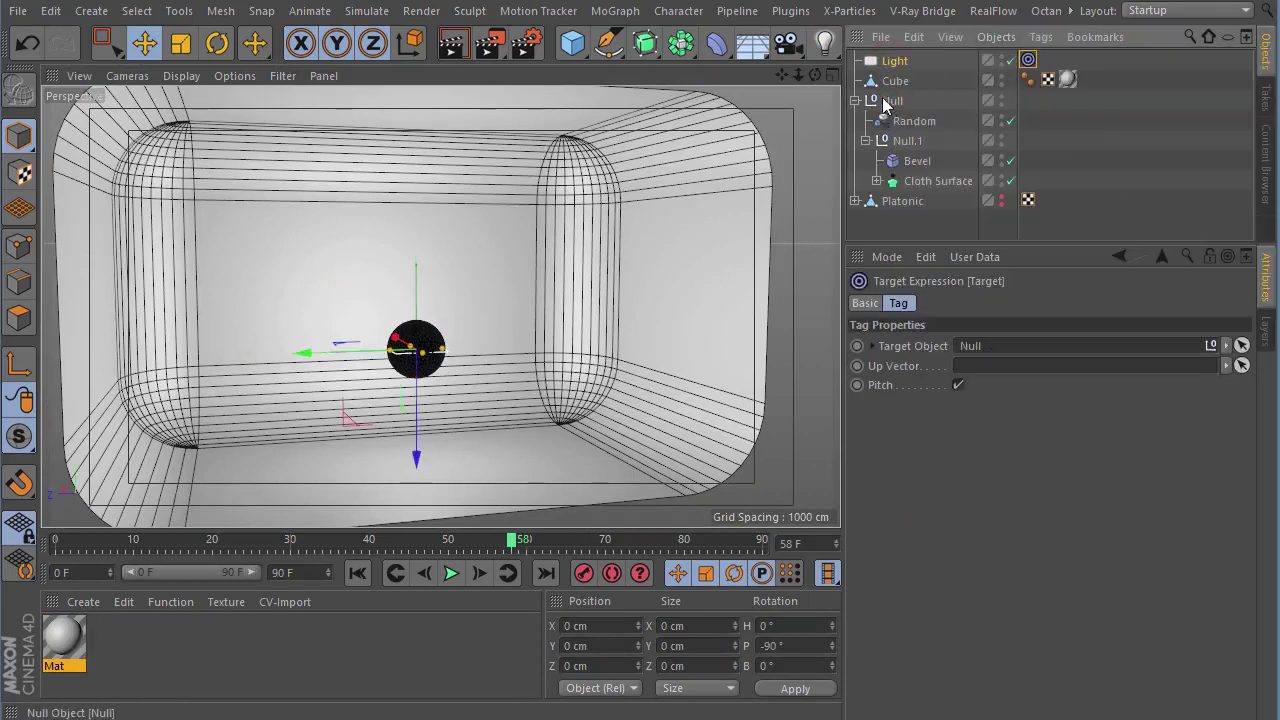
pyautogui.moveTo(437, 366)
pyautogui.keyDown('alt'); pyautogui.mouseDown()
pyautogui.moveTo(423, 457)
pyautogui.moveTo(414, 343)
pyautogui.mouseUp(); pyautogui.keyUp('alt')
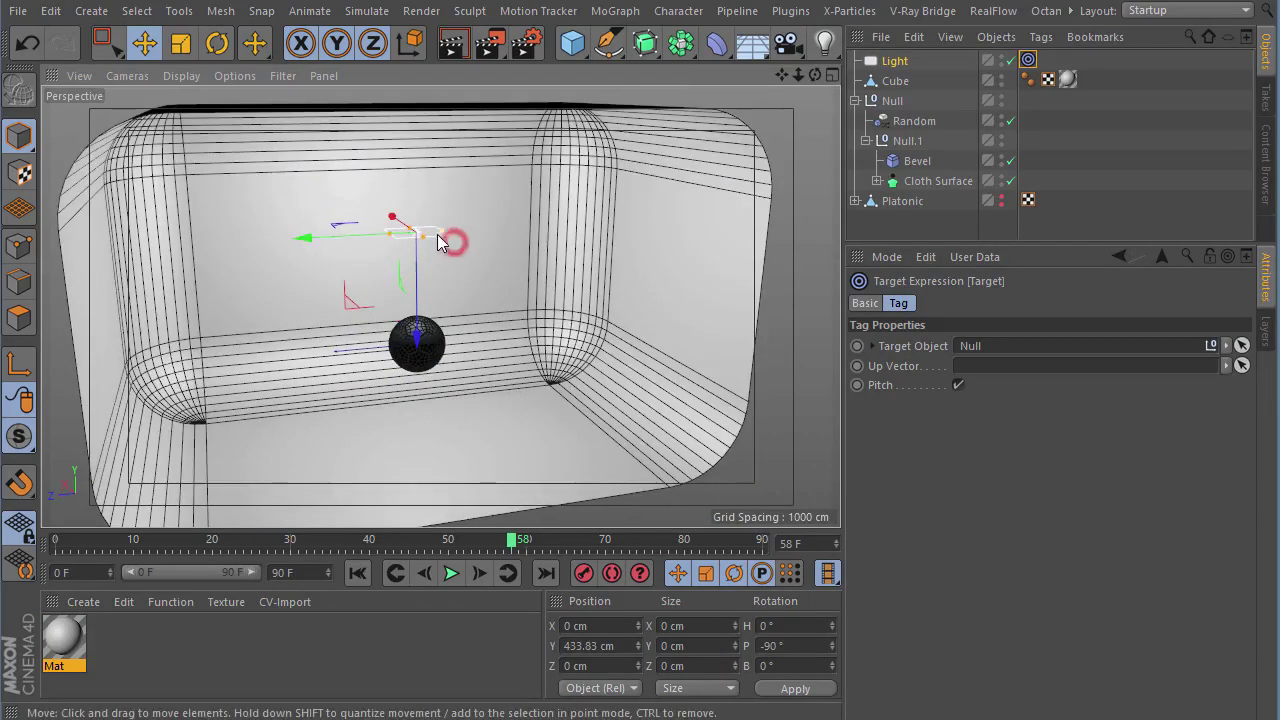
pyautogui.moveTo(560, 232)
pyautogui.keyDown('alt'); pyautogui.mouseDown()
pyautogui.moveTo(457, 275)
pyautogui.moveTo(263, 162)
pyautogui.moveTo(432, 223)
pyautogui.moveTo(413, 262)
pyautogui.moveTo(463, 177)
pyautogui.moveTo(370, 190)
pyautogui.mouseUp(); pyautogui.keyUp('alt')
# - Set the area light's shadow type to Area
pyautogui.click(888, 65)
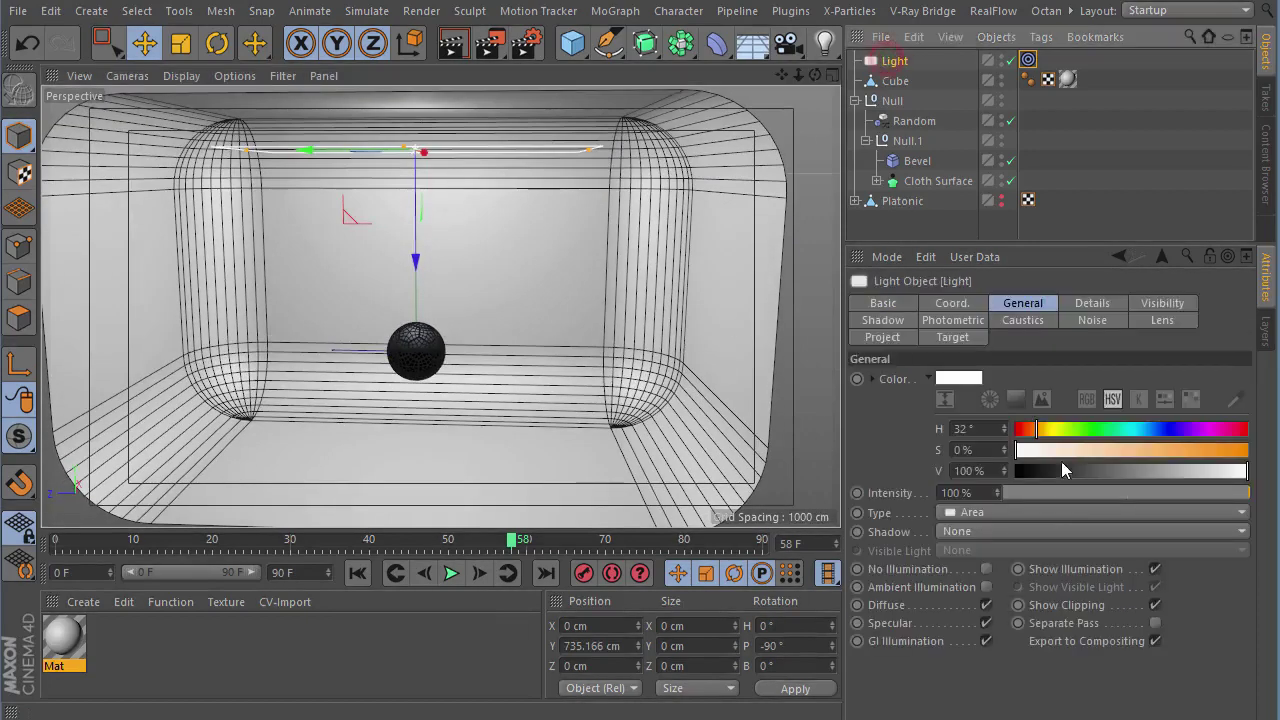
pyautogui.keyDown('alt'); pyautogui.moveTo(491, 257); pyautogui.dragTo(438, 214); pyautogui.keyUp('alt')
pyautogui.click(955, 531)
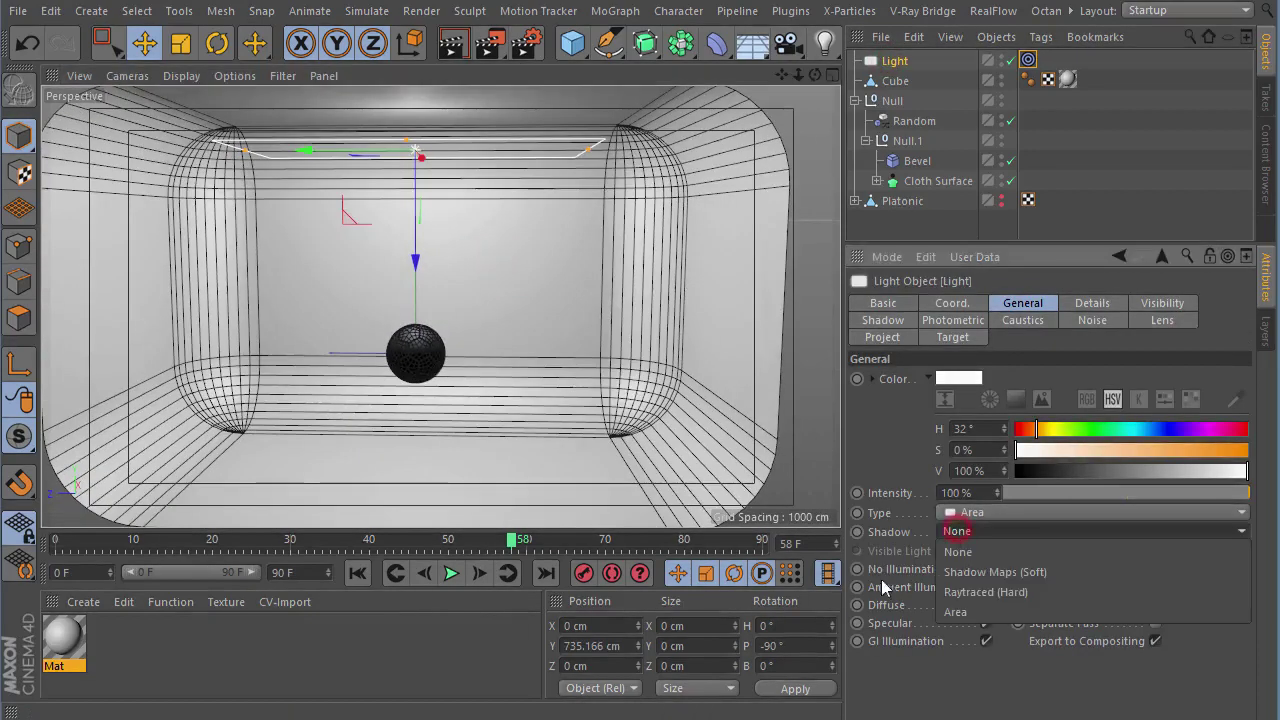
pyautogui.click(990, 612)
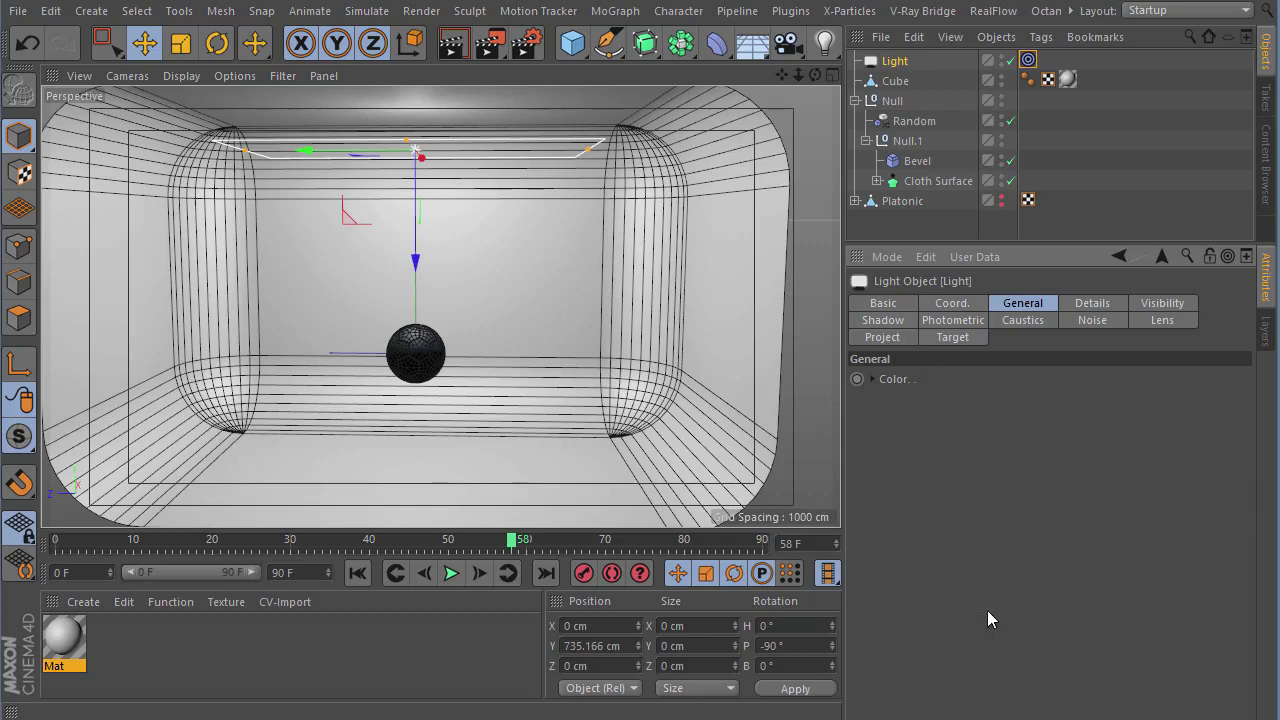
# - Give the light Inverse Square (Physically Accurate) falloff and enable Show in Reflection
pyautogui.click(1108, 308)
pyautogui.scroll(-3, 885, 505)
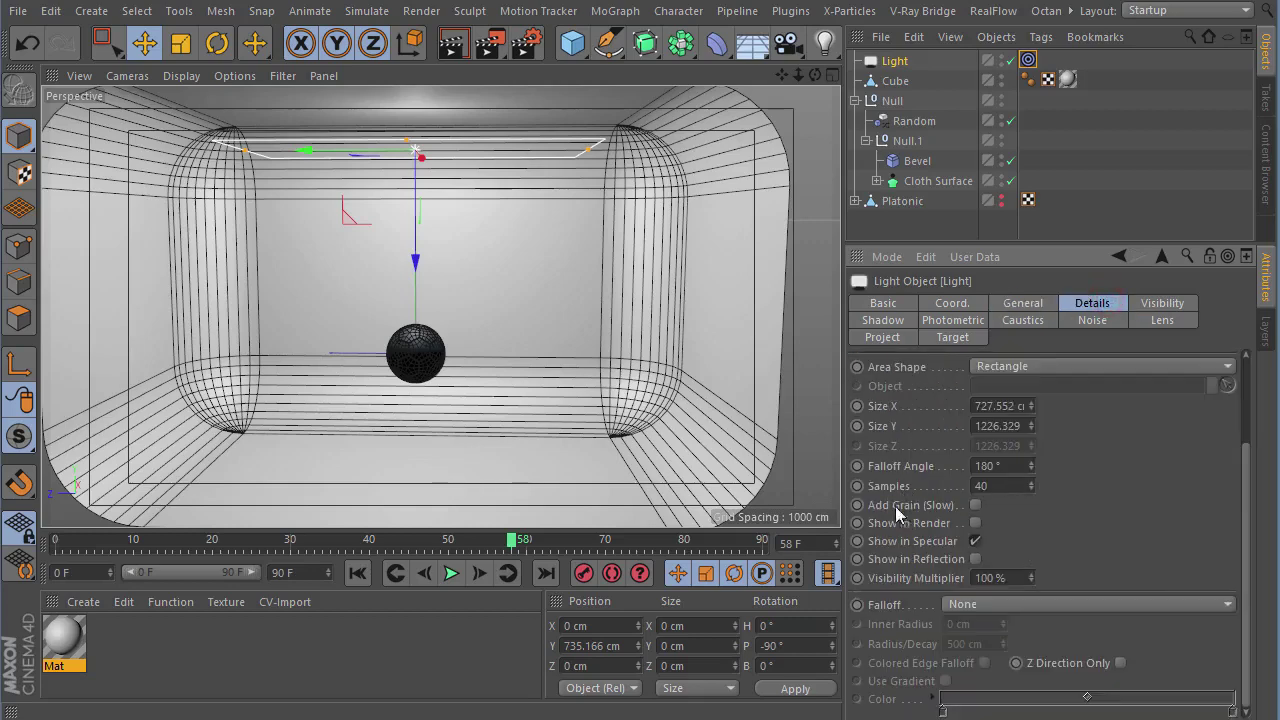
pyautogui.click(975, 605)
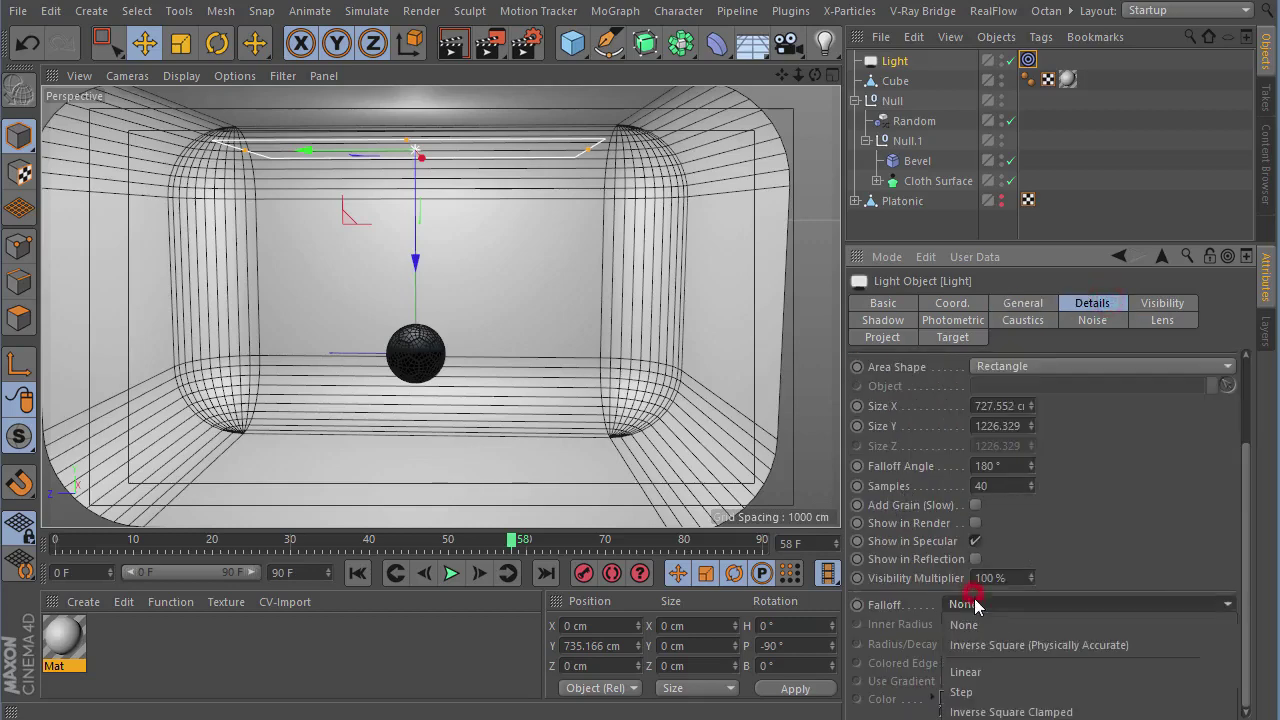
pyautogui.click(1001, 650)
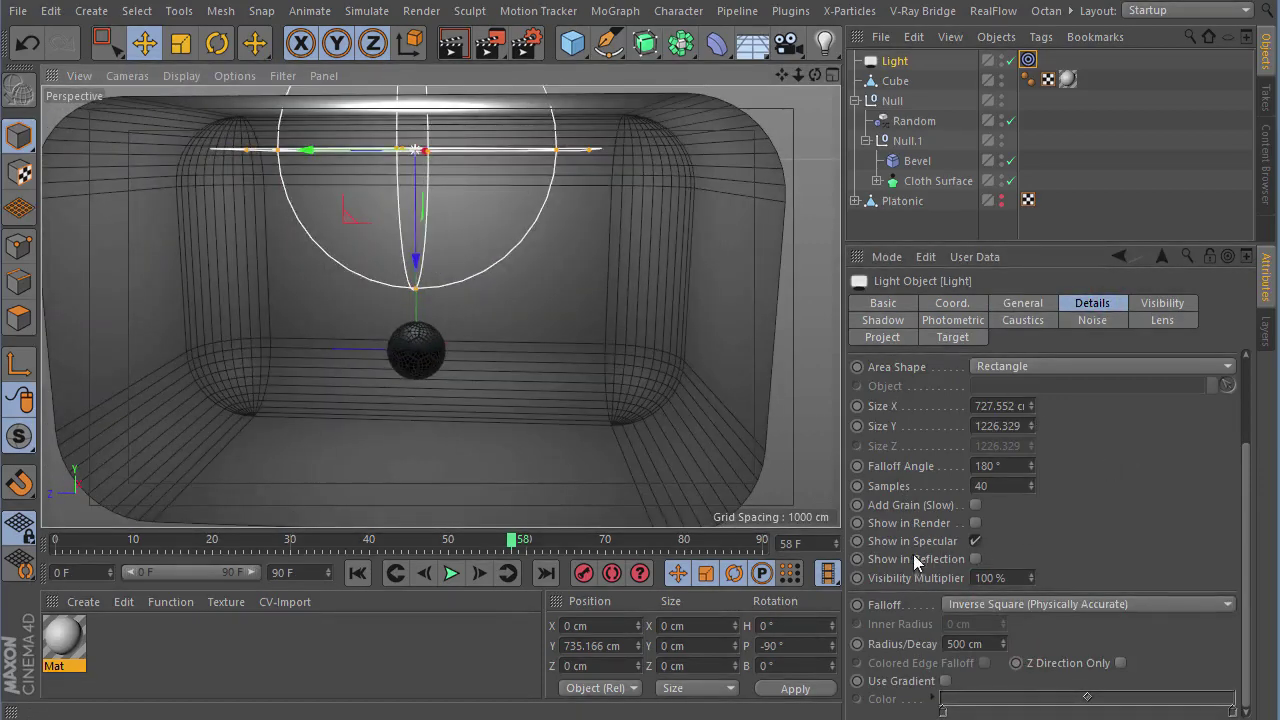
pyautogui.click(913, 558)
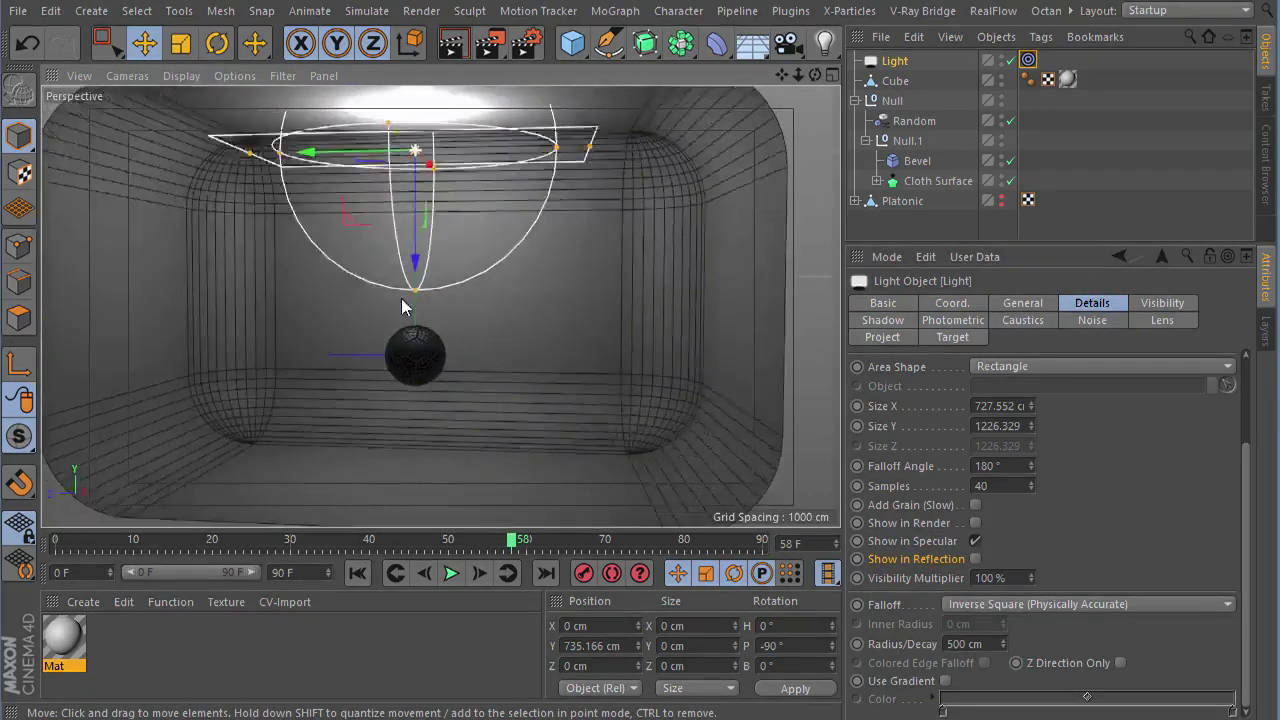
pyautogui.click(975, 559)
pyautogui.keyDown('alt'); pyautogui.moveTo(428, 329); pyautogui.dragTo(475, 328); pyautogui.keyUp('alt')
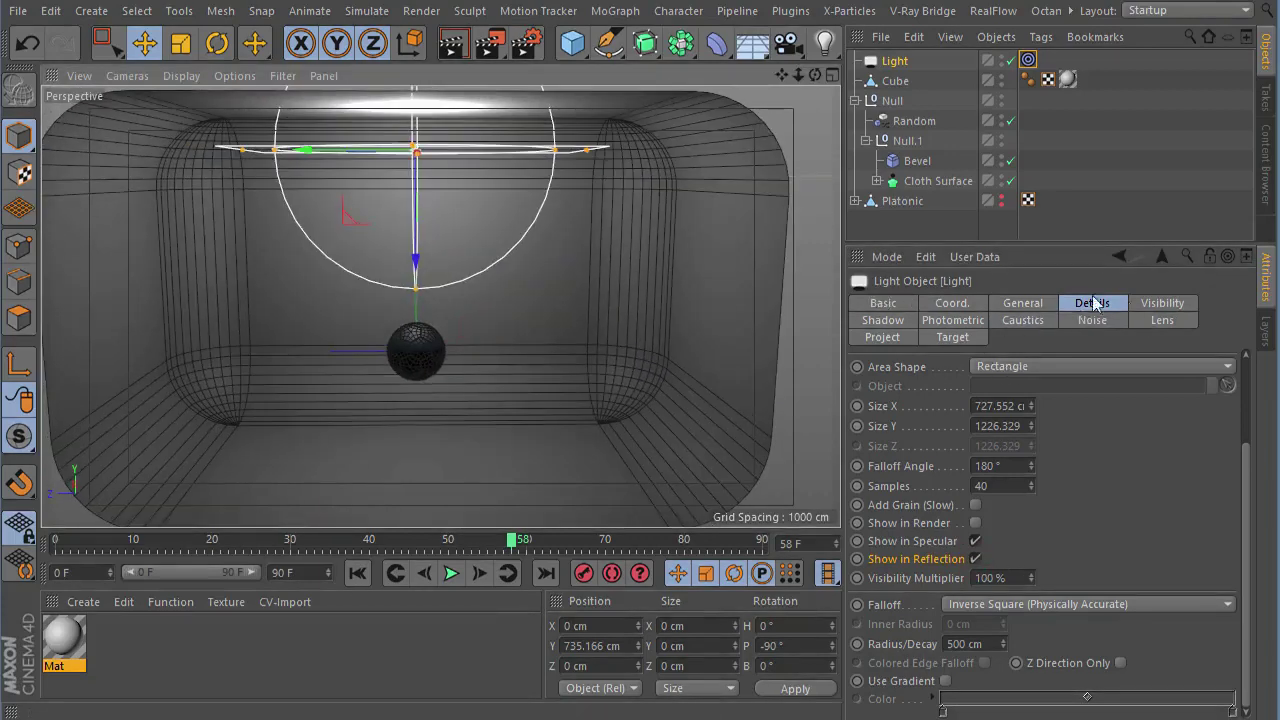
pyautogui.click(1019, 303)
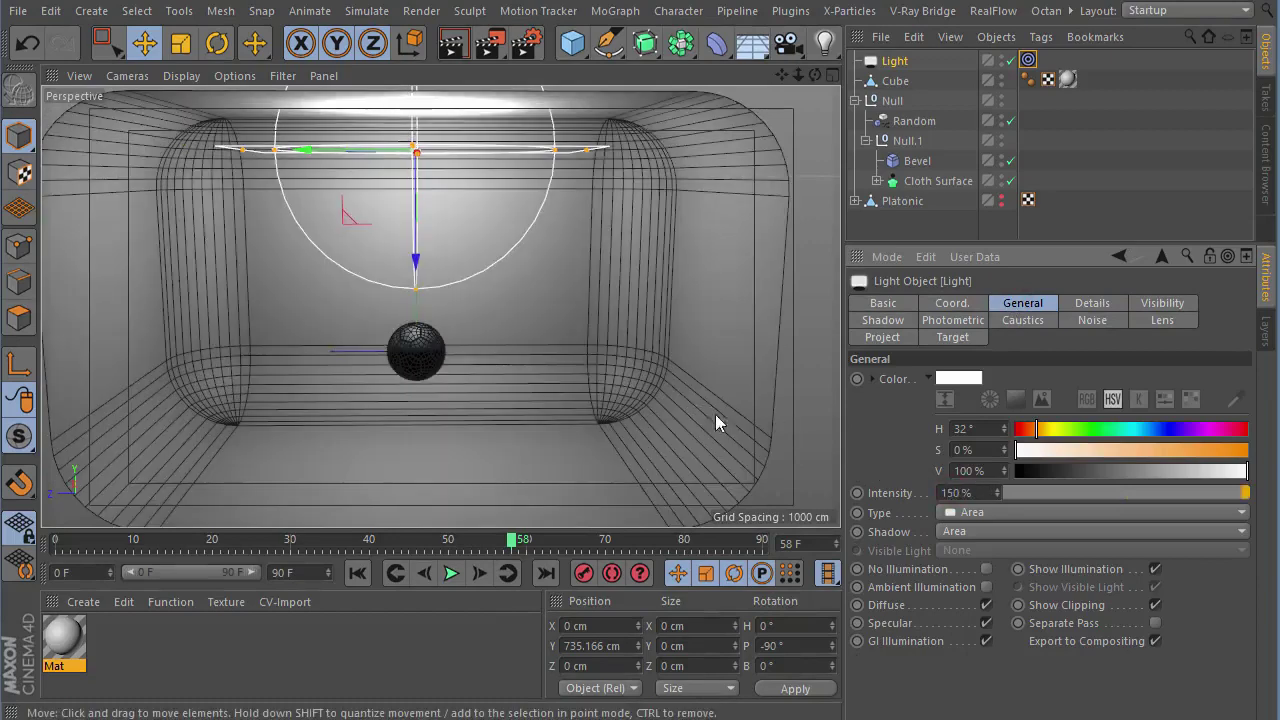
pyautogui.write('135')
# - Set the light's intensity to 135% and name it Top
pyautogui.press('Return')
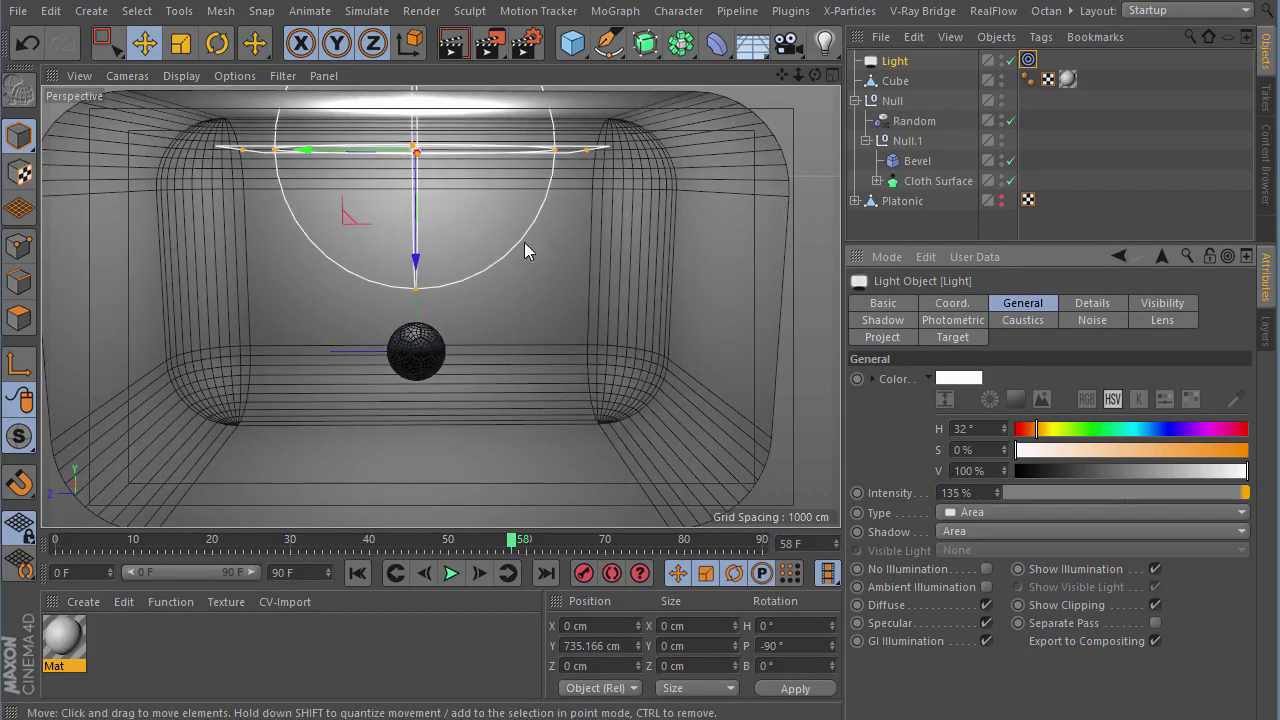
pyautogui.keyDown('alt'); pyautogui.moveTo(375, 270); pyautogui.dragTo(366, 251); pyautogui.keyUp('alt')
pyautogui.doubleClick(894, 62)
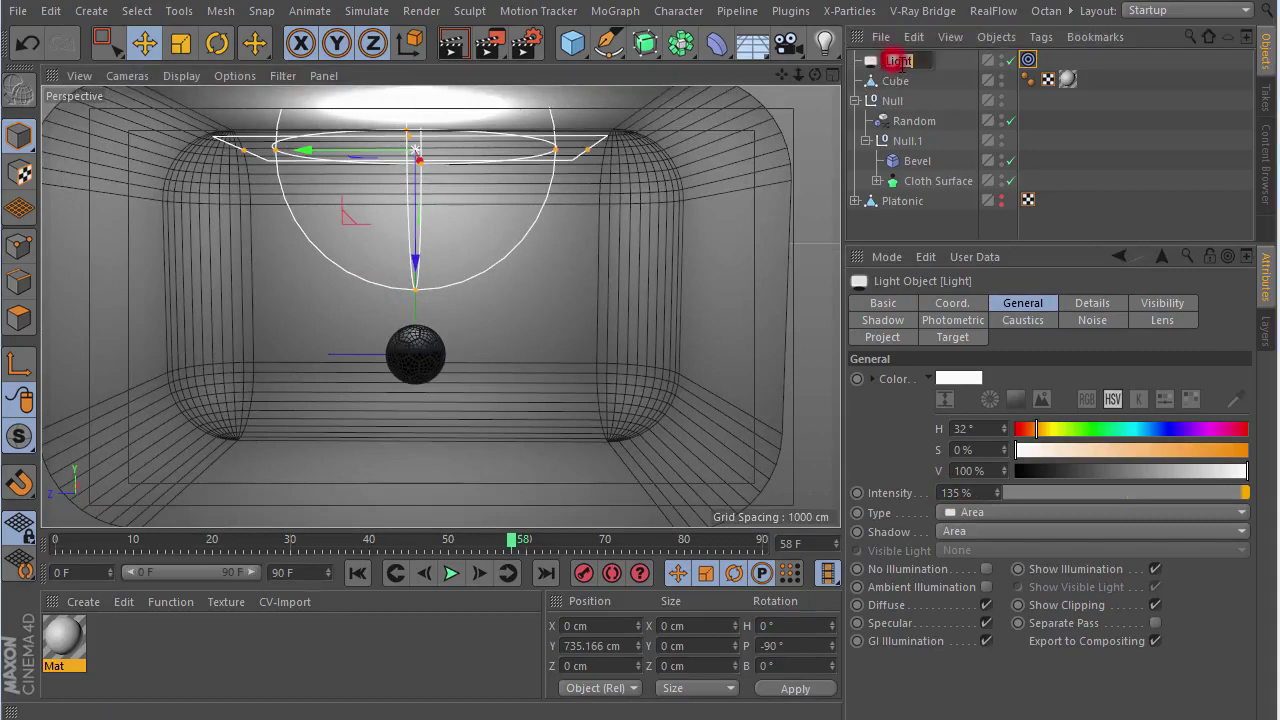
pyautogui.write('Top')
pyautogui.press('Return')
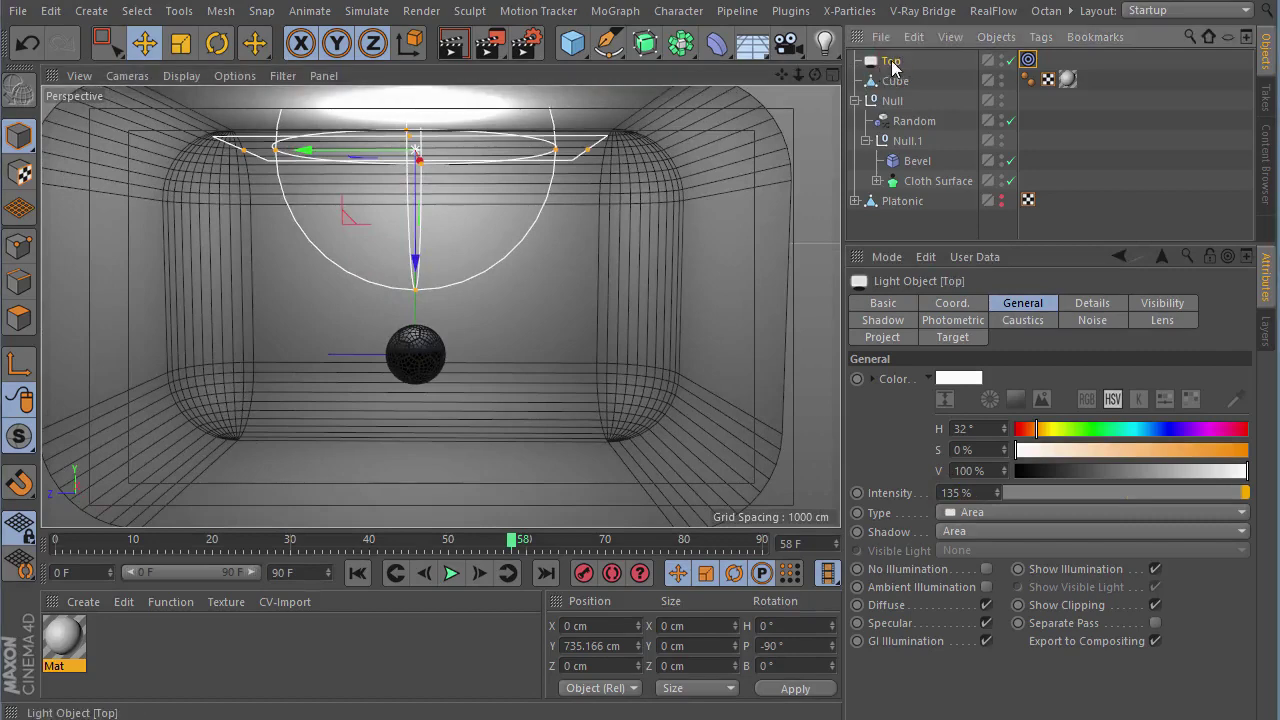
# - Duplicate Top as a light named Left and move it lower and off to one side
pyautogui.hotkey('ctrl', 'c')
pyautogui.hotkey('ctrl', 'v')
pyautogui.doubleClick(898, 61)
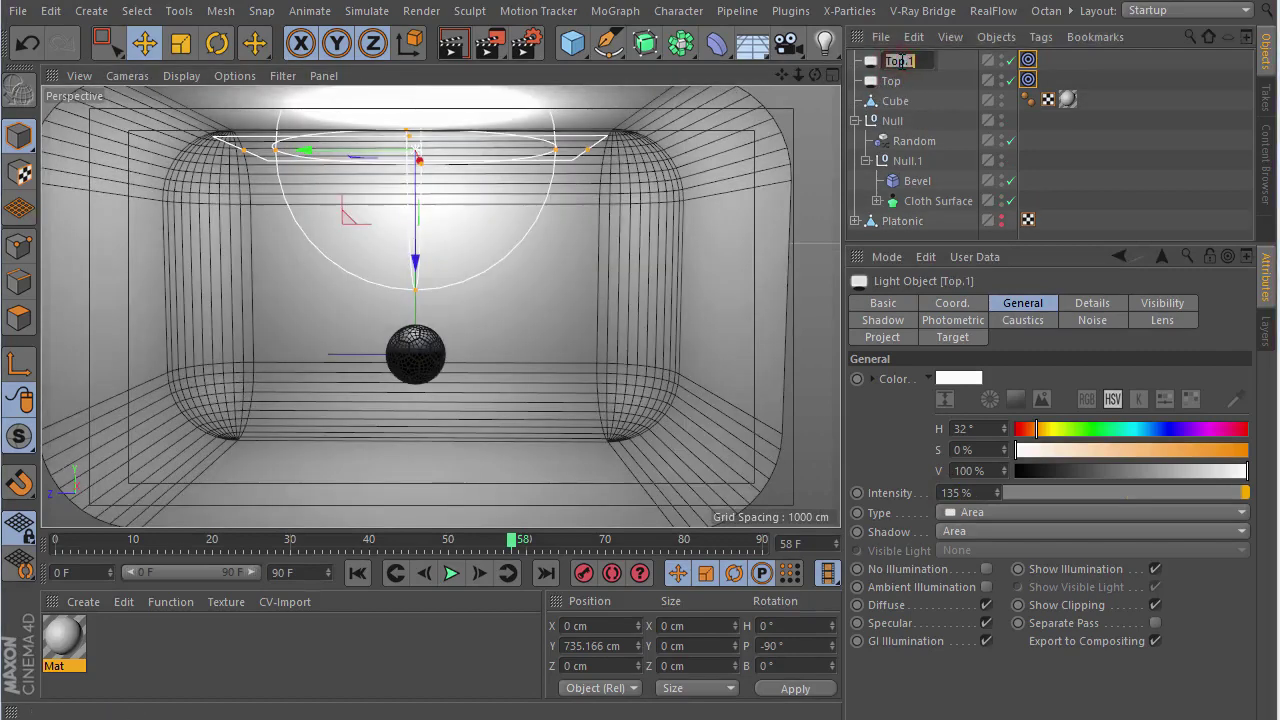
pyautogui.write('Left')
pyautogui.press('Return')
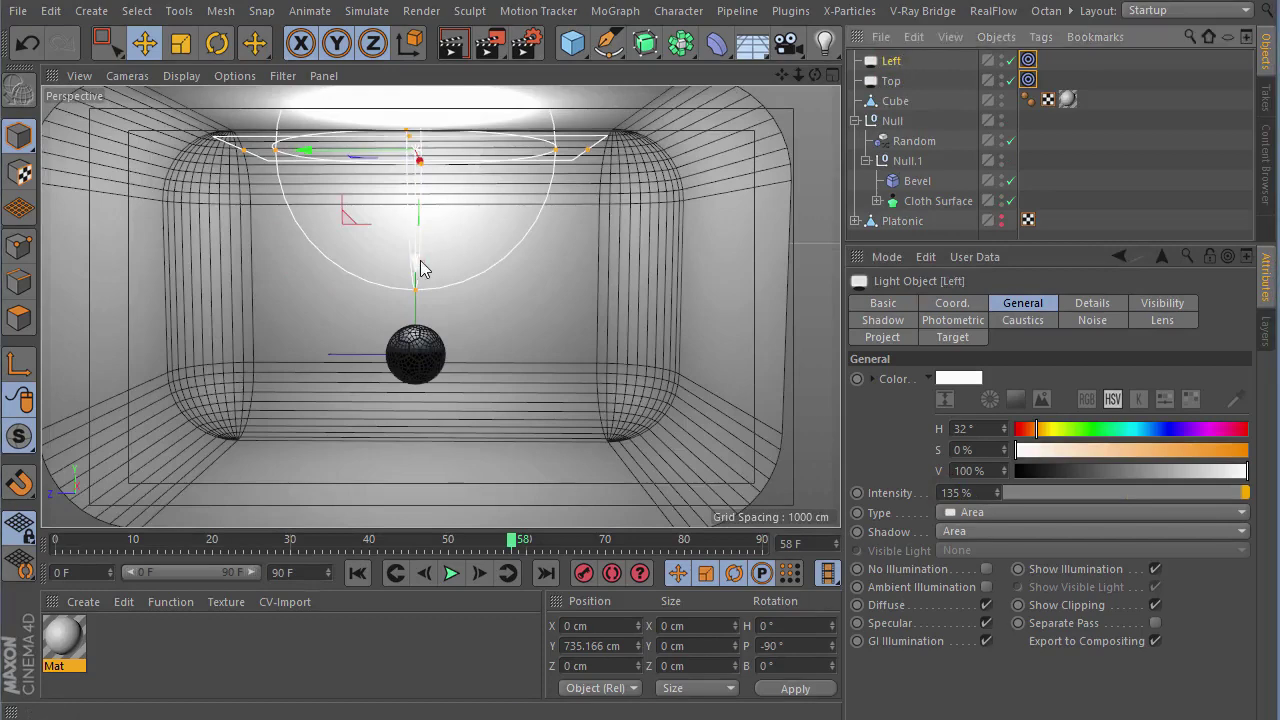
pyautogui.moveTo(420, 262)
pyautogui.mouseDown()
pyautogui.moveTo(407, 303)
pyautogui.moveTo(463, 318)
pyautogui.mouseUp()
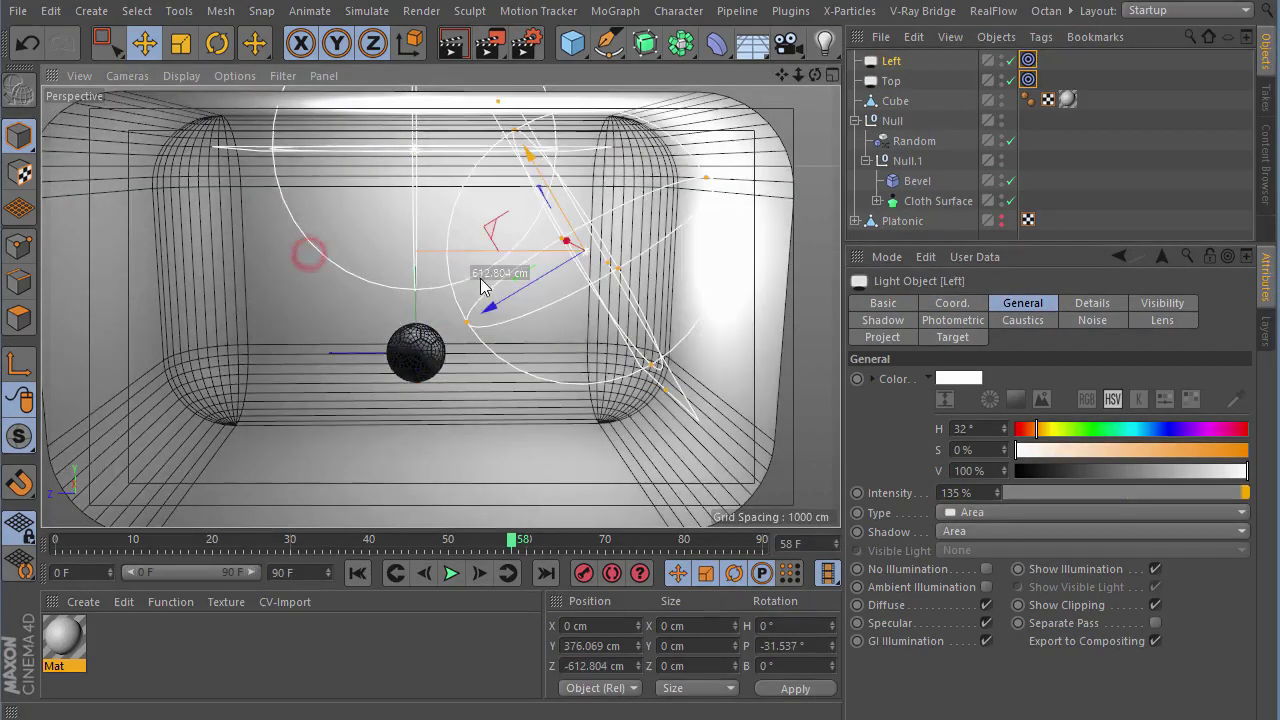
pyautogui.moveTo(548, 338)
pyautogui.keyDown('alt'); pyautogui.mouseDown()
pyautogui.moveTo(637, 192)
pyautogui.moveTo(755, 240)
pyautogui.moveTo(657, 250)
pyautogui.moveTo(607, 237)
pyautogui.moveTo(580, 262)
pyautogui.moveTo(470, 133)
pyautogui.moveTo(503, 354)
pyautogui.moveTo(614, 296)
pyautogui.moveTo(523, 363)
pyautogui.moveTo(429, 366)
pyautogui.moveTo(411, 405)
pyautogui.moveTo(491, 360)
pyautogui.moveTo(400, 380)
pyautogui.moveTo(600, 440)
pyautogui.mouseUp(); pyautogui.keyUp('alt')
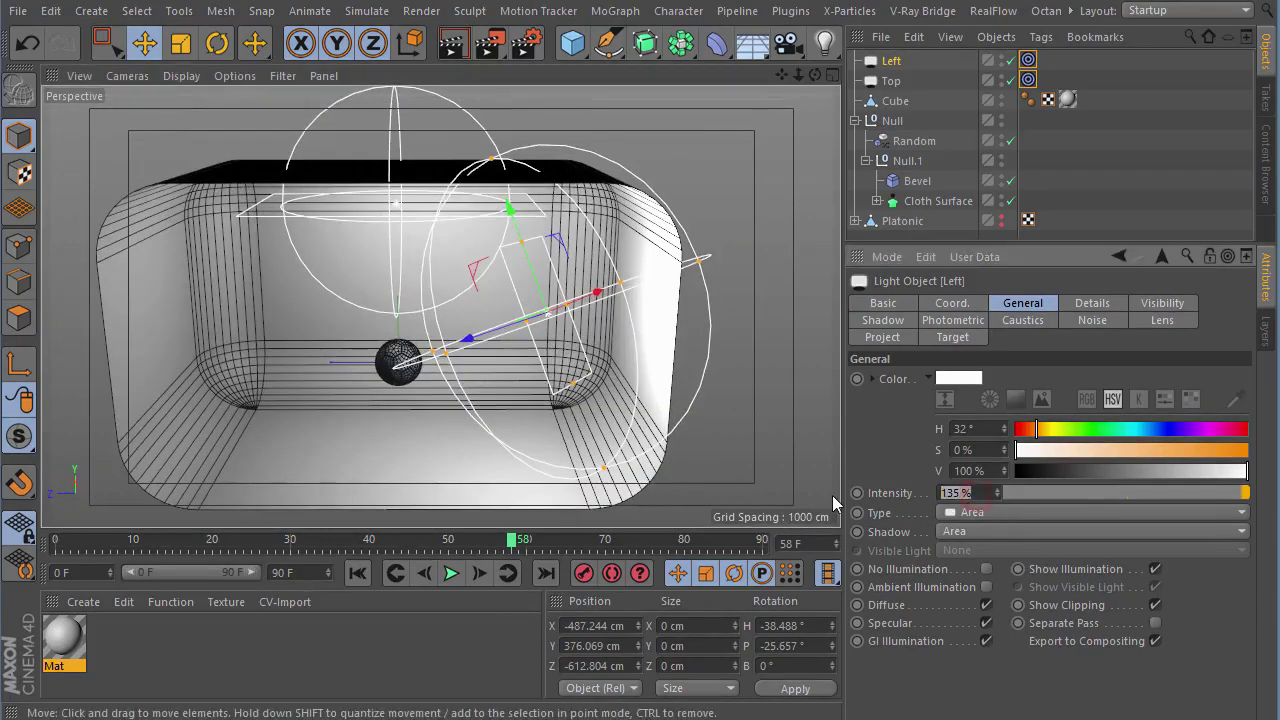
# - Raise the Left light's intensity to 180%
pyautogui.write('180')
pyautogui.press('Return')
pyautogui.moveTo(344, 309)
pyautogui.keyDown('alt'); pyautogui.mouseDown()
pyautogui.moveTo(403, 277)
pyautogui.moveTo(294, 369)
pyautogui.moveTo(306, 300)
pyautogui.moveTo(350, 310)
pyautogui.mouseUp(); pyautogui.keyUp('alt')
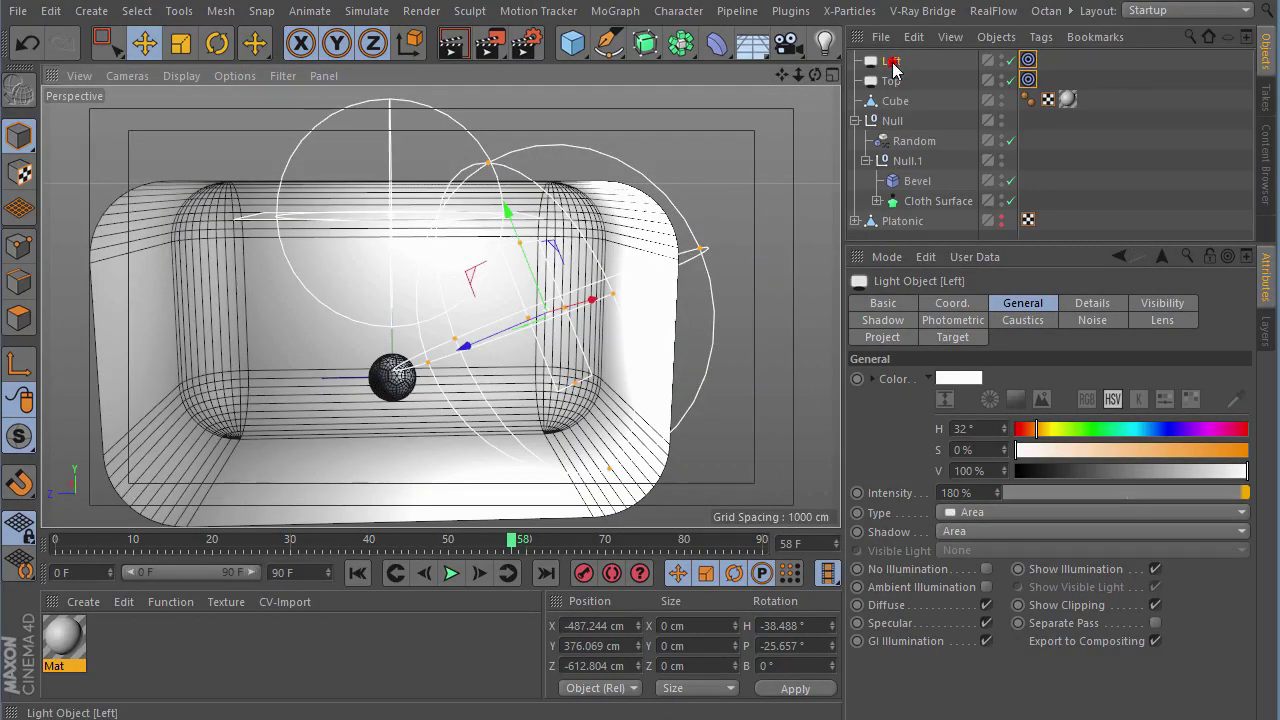
# - Duplicate Left as a light named Right, move it to the opposite side, and set 80% intensity
pyautogui.moveTo(893, 68); pyautogui.dragTo(901, 58)
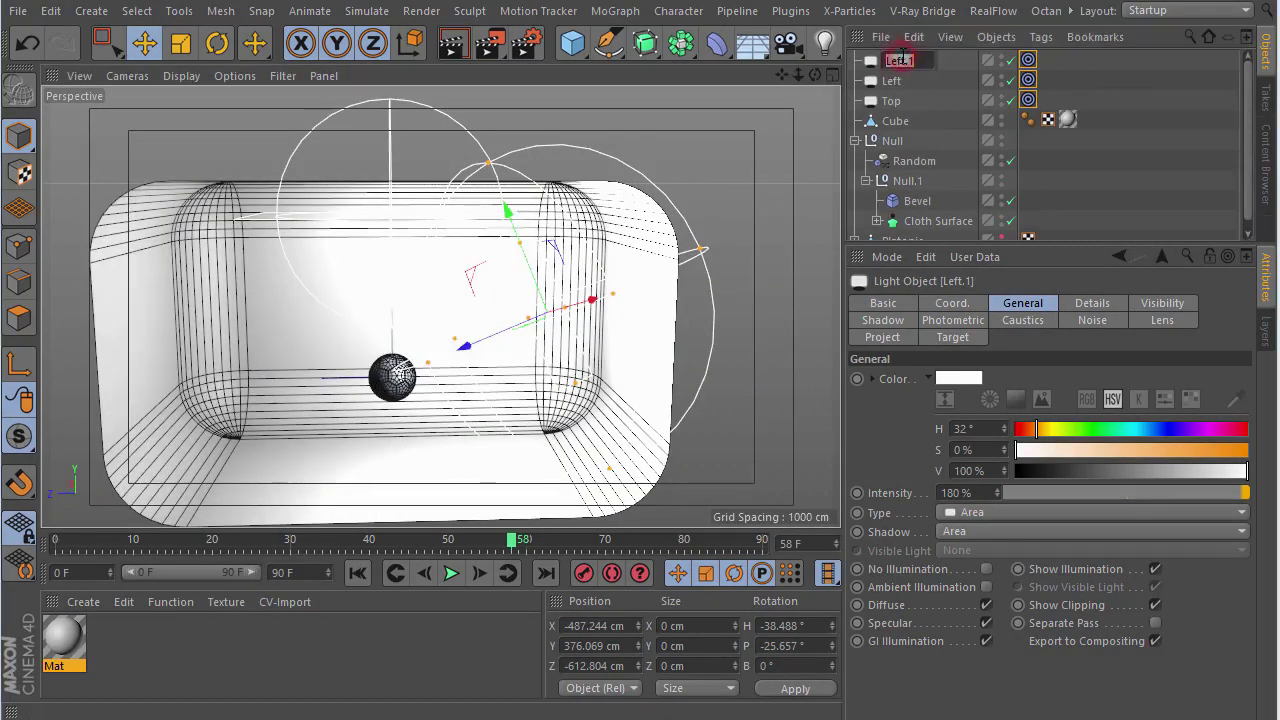
pyautogui.write('Right')
pyautogui.press('Return')
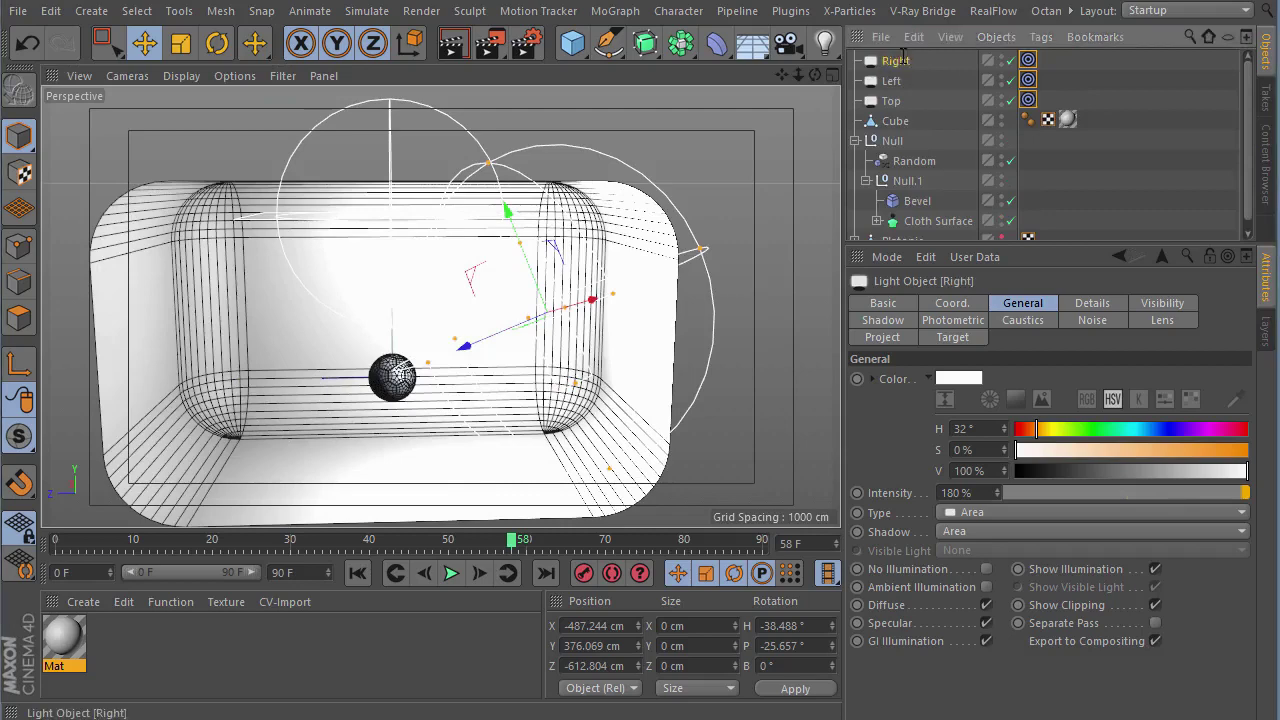
pyautogui.moveTo(420, 268)
pyautogui.keyDown('alt'); pyautogui.mouseDown()
pyautogui.moveTo(486, 400)
pyautogui.moveTo(462, 356)
pyautogui.moveTo(214, 394)
pyautogui.moveTo(209, 420)
pyautogui.moveTo(251, 289)
pyautogui.moveTo(269, 306)
pyautogui.moveTo(175, 370)
pyautogui.mouseUp(); pyautogui.keyUp('alt')
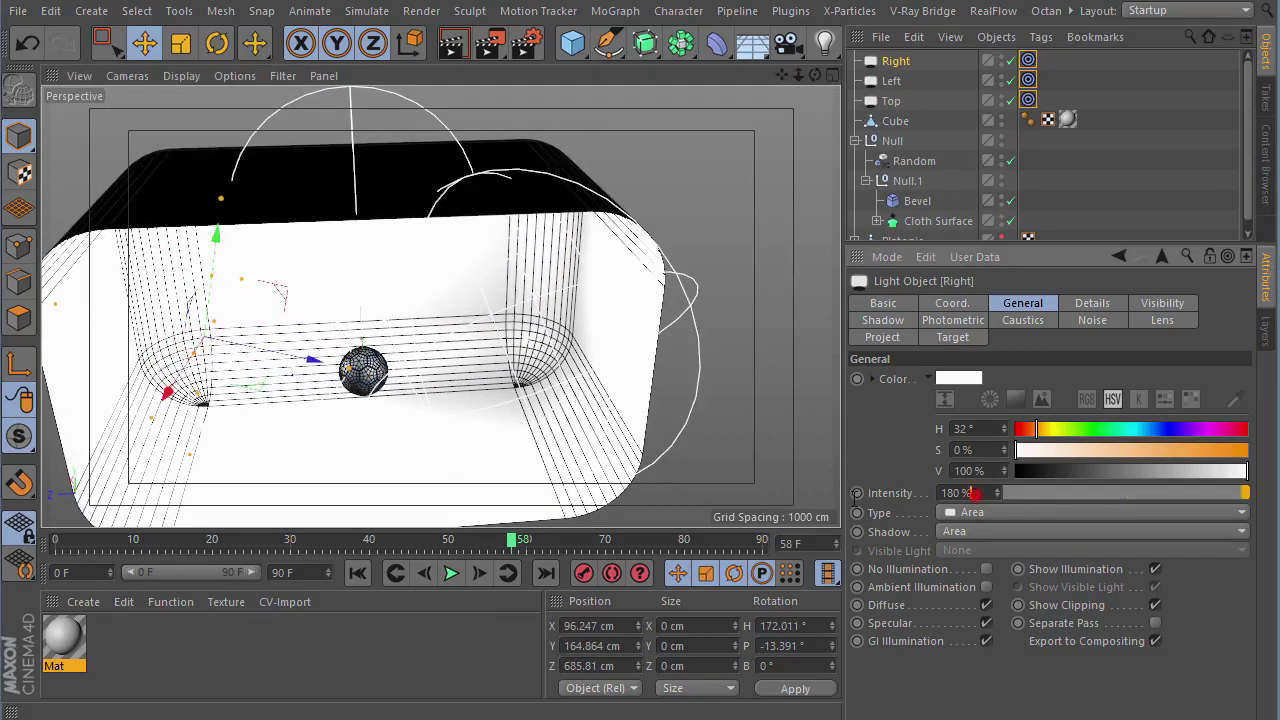
pyautogui.write('80')
pyautogui.press('Return')
# - Drag the Right light down toward the floor, near the ball's height
pyautogui.moveTo(378, 418)
pyautogui.keyDown('alt'); pyautogui.mouseDown()
pyautogui.moveTo(305, 412)
pyautogui.moveTo(357, 371)
pyautogui.moveTo(229, 357)
pyautogui.moveTo(306, 297)
pyautogui.moveTo(233, 277)
pyautogui.moveTo(250, 275)
pyautogui.moveTo(257, 320)
pyautogui.moveTo(209, 334)
pyautogui.moveTo(505, 390)
pyautogui.moveTo(457, 429)
pyautogui.moveTo(206, 280)
pyautogui.moveTo(117, 303)
pyautogui.mouseUp(); pyautogui.keyUp('alt')
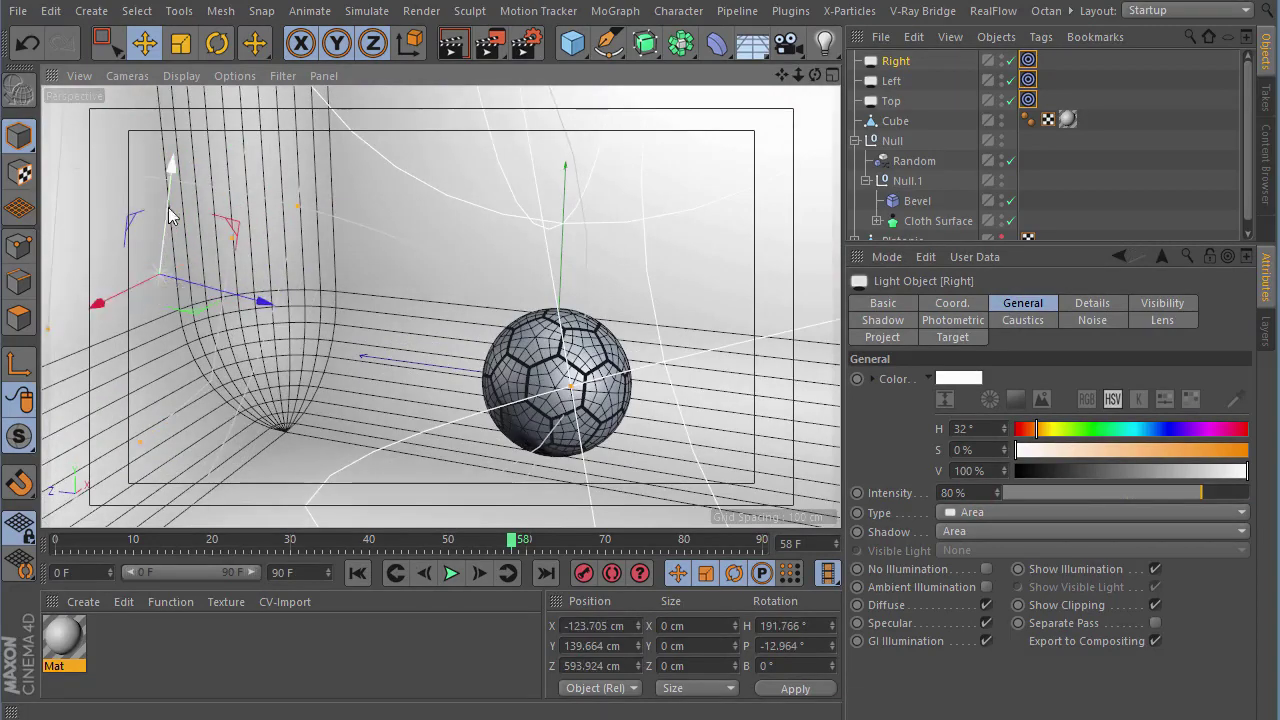
pyautogui.moveTo(366, 348)
pyautogui.keyDown('alt'); pyautogui.mouseDown()
pyautogui.moveTo(437, 289)
pyautogui.moveTo(386, 254)
pyautogui.moveTo(433, 260)
pyautogui.mouseUp(); pyautogui.keyUp('alt')
pyautogui.moveTo(167, 222)
pyautogui.mouseDown()
pyautogui.moveTo(158, 256)
pyautogui.moveTo(443, 277)
pyautogui.moveTo(421, 220)
pyautogui.moveTo(223, 320)
pyautogui.moveTo(398, 308)
pyautogui.moveTo(423, 217)
pyautogui.moveTo(260, 185)
pyautogui.mouseUp()
# - Orbit and zoom around the room to check the Right light's placement beside the ball
pyautogui.moveTo(266, 197)
pyautogui.keyDown('alt'); pyautogui.mouseDown()
pyautogui.moveTo(323, 277)
pyautogui.moveTo(334, 320)
pyautogui.moveTo(294, 298)
pyautogui.moveTo(337, 297)
pyautogui.moveTo(300, 371)
pyautogui.mouseUp(); pyautogui.keyUp('alt')
pyautogui.keyDown('alt'); pyautogui.moveTo(349, 360); pyautogui.dragTo(688, 408, button='right'); pyautogui.keyUp('alt')
pyautogui.keyDown('alt'); pyautogui.moveTo(688, 408); pyautogui.dragTo(571, 306); pyautogui.keyUp('alt')
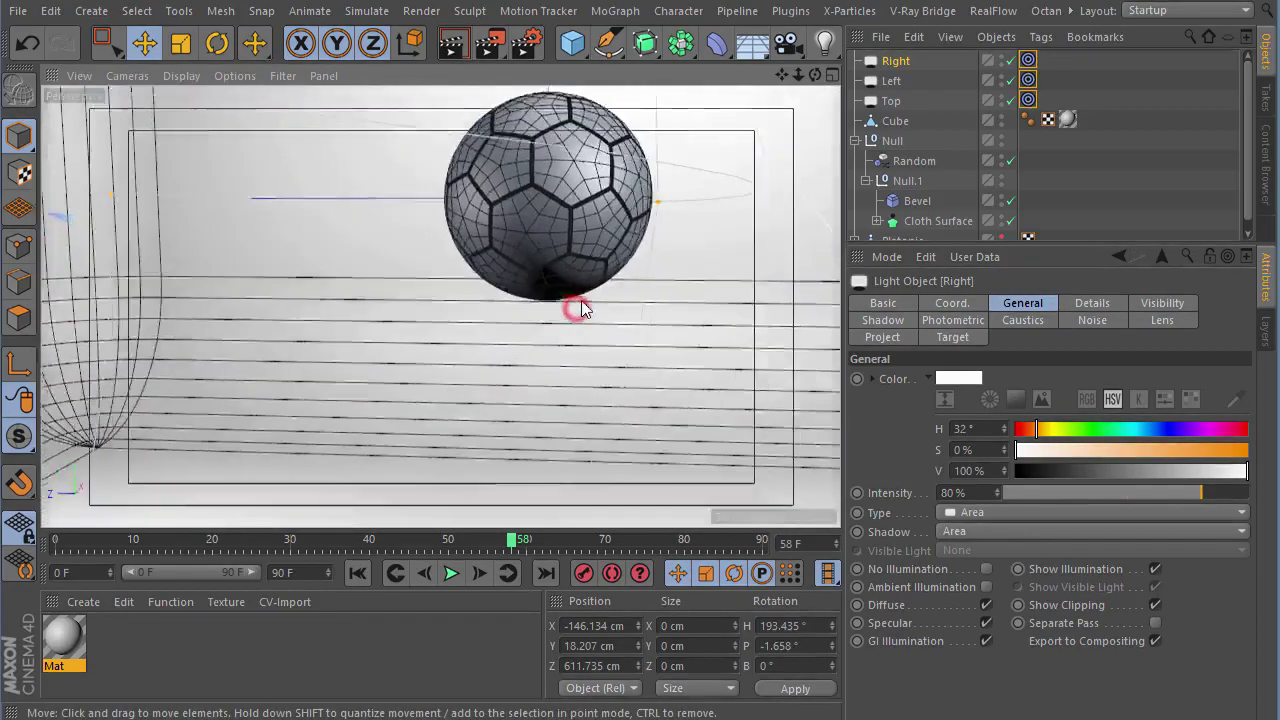
pyautogui.keyDown('alt'); pyautogui.moveTo(571, 306); pyautogui.dragTo(334, 337, button='right'); pyautogui.keyUp('alt')
pyautogui.keyDown('alt'); pyautogui.moveTo(334, 337); pyautogui.dragTo(486, 334); pyautogui.keyUp('alt')
pyautogui.keyDown('alt'); pyautogui.moveTo(268, 186); pyautogui.dragTo(491, 263); pyautogui.keyUp('alt')
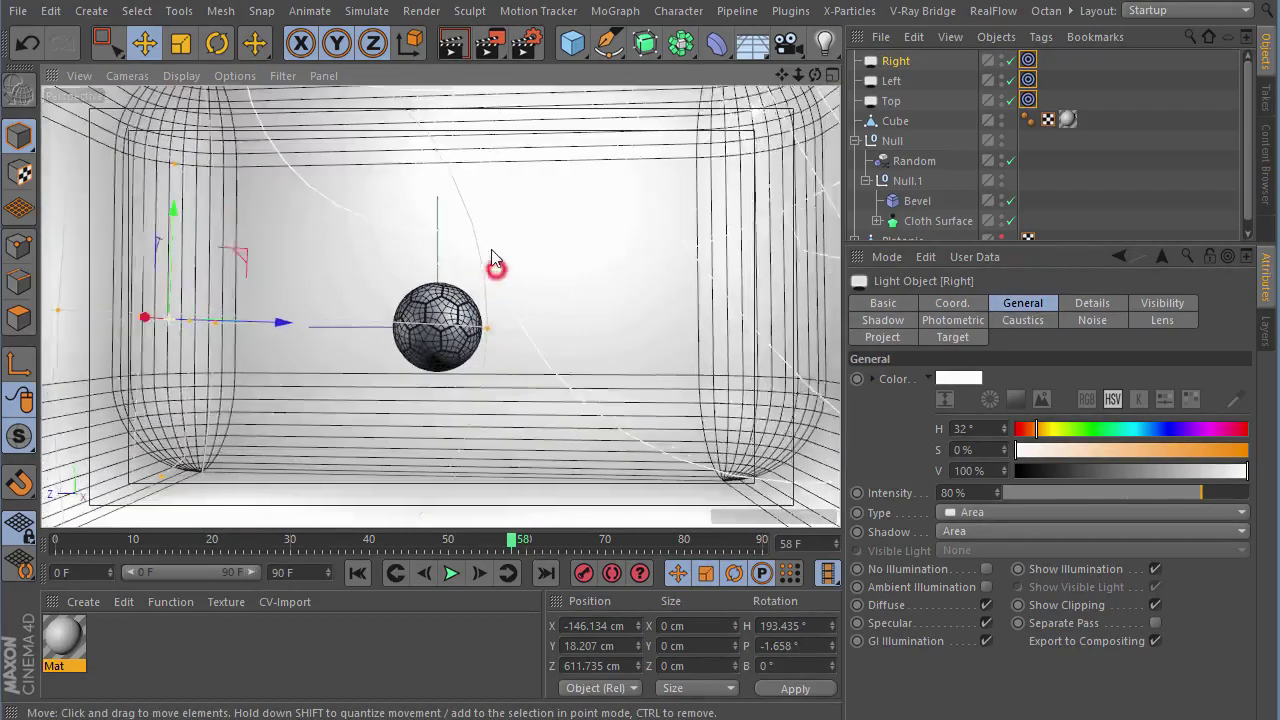
pyautogui.keyDown('alt'); pyautogui.moveTo(491, 263); pyautogui.dragTo(607, 316, button='right'); pyautogui.keyUp('alt')
pyautogui.moveTo(607, 316)
pyautogui.keyDown('alt'); pyautogui.mouseDown()
pyautogui.moveTo(571, 286)
pyautogui.moveTo(618, 302)
pyautogui.moveTo(605, 292)
pyautogui.mouseUp(); pyautogui.keyUp('alt')
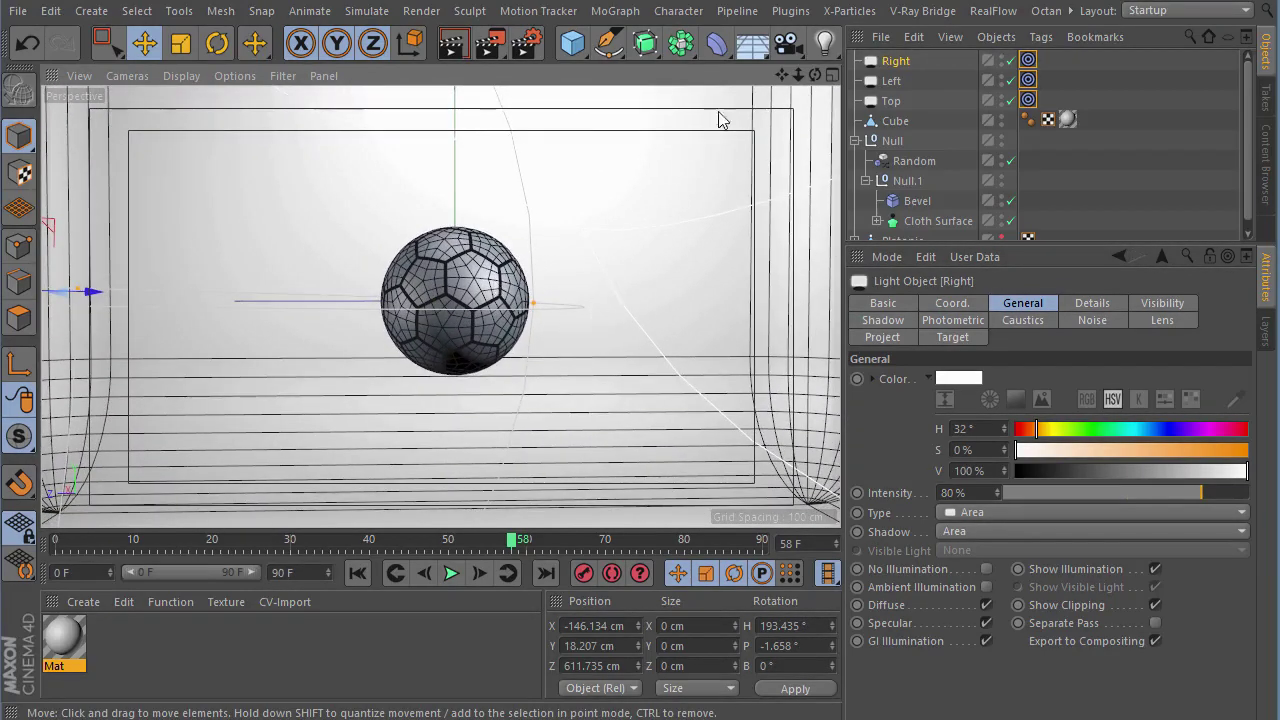
# - Add a Camera object, then create a second material beside Mat and name it Ball
pyautogui.click(788, 43)
pyautogui.keyDown('ctrl'); pyautogui.click(903, 62); pyautogui.keyUp('ctrl')
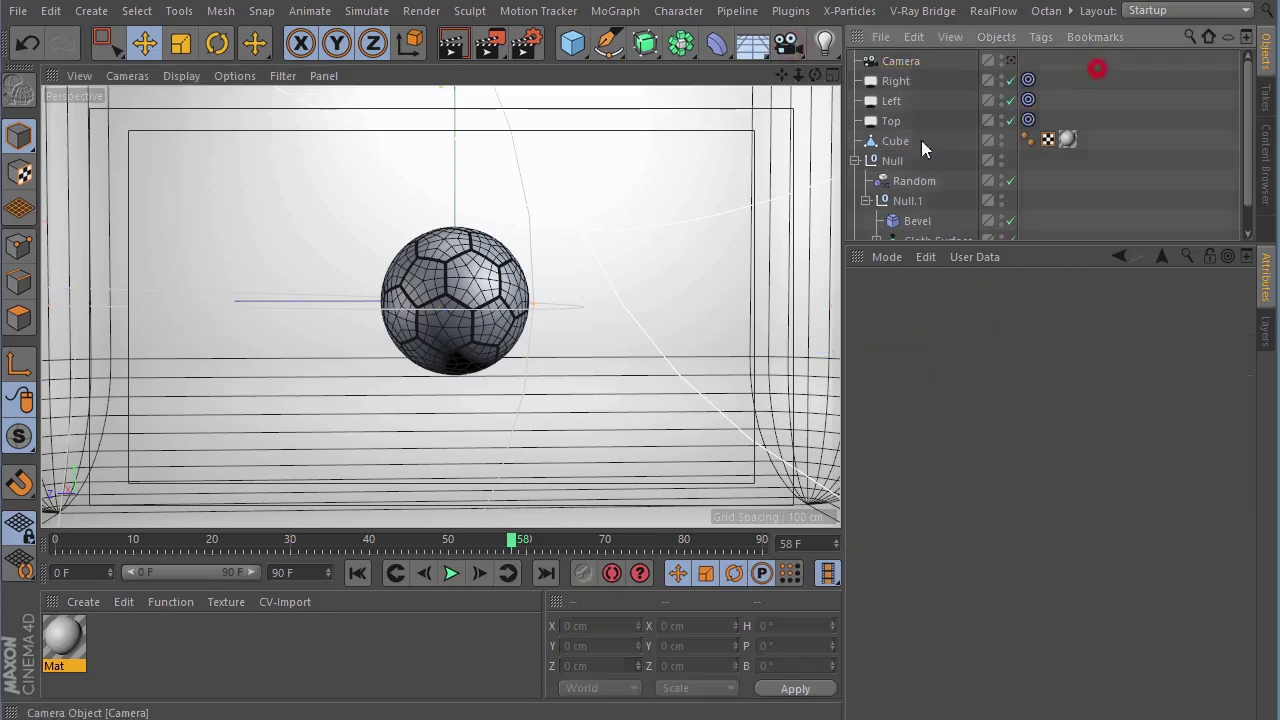
pyautogui.doubleClick(109, 630)
pyautogui.doubleClick(64, 640)
pyautogui.write('Ball')
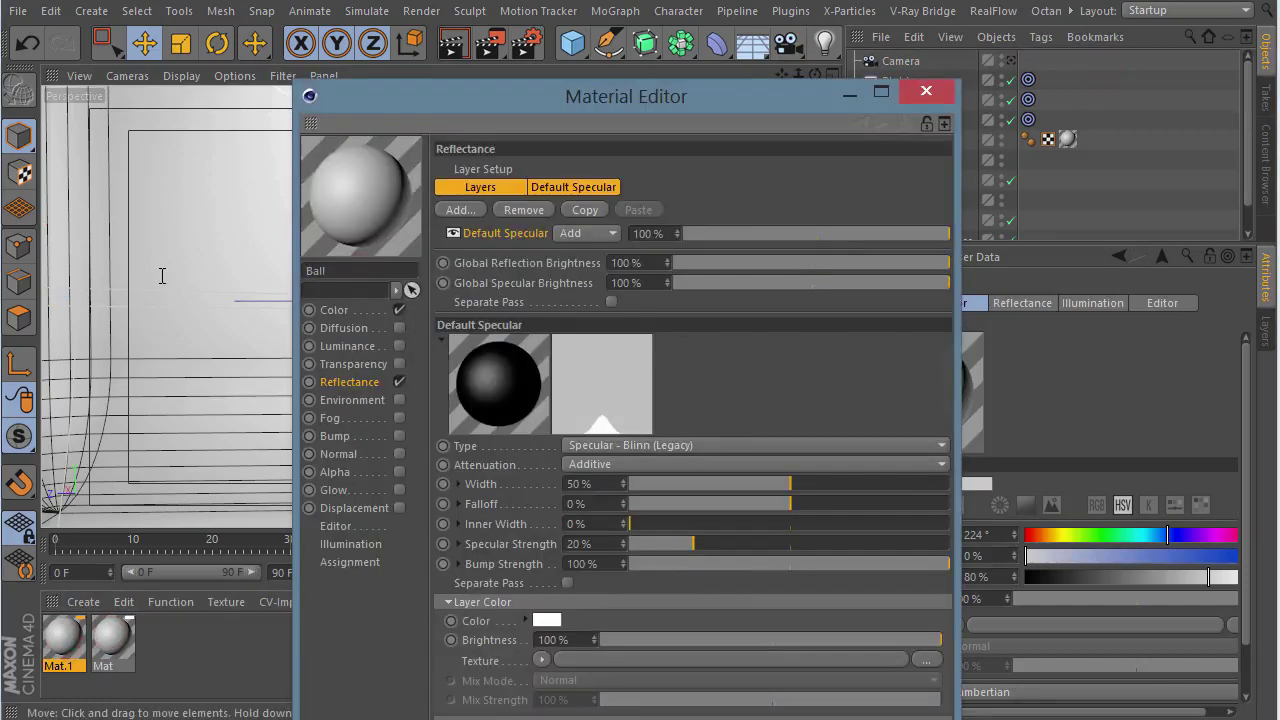
pyautogui.press('Return')
pyautogui.moveTo(651, 107); pyautogui.dragTo(531, 60)
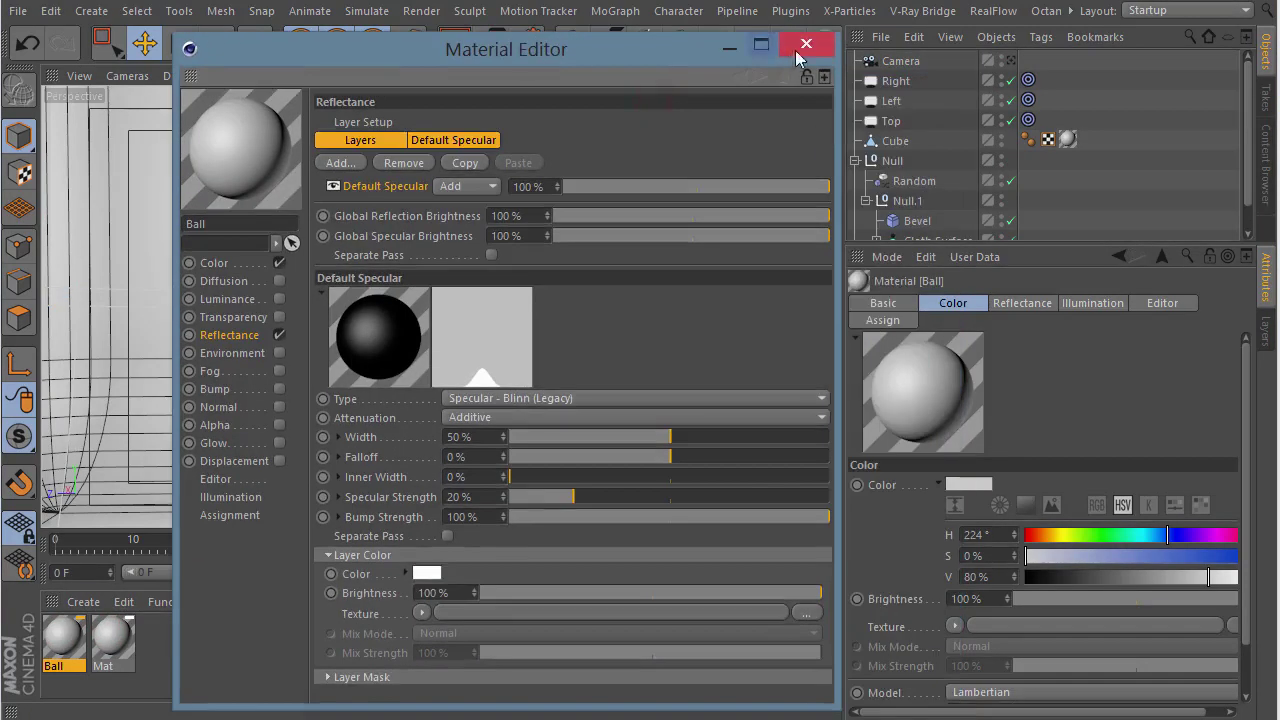
pyautogui.moveTo(745, 57); pyautogui.dragTo(695, 74)
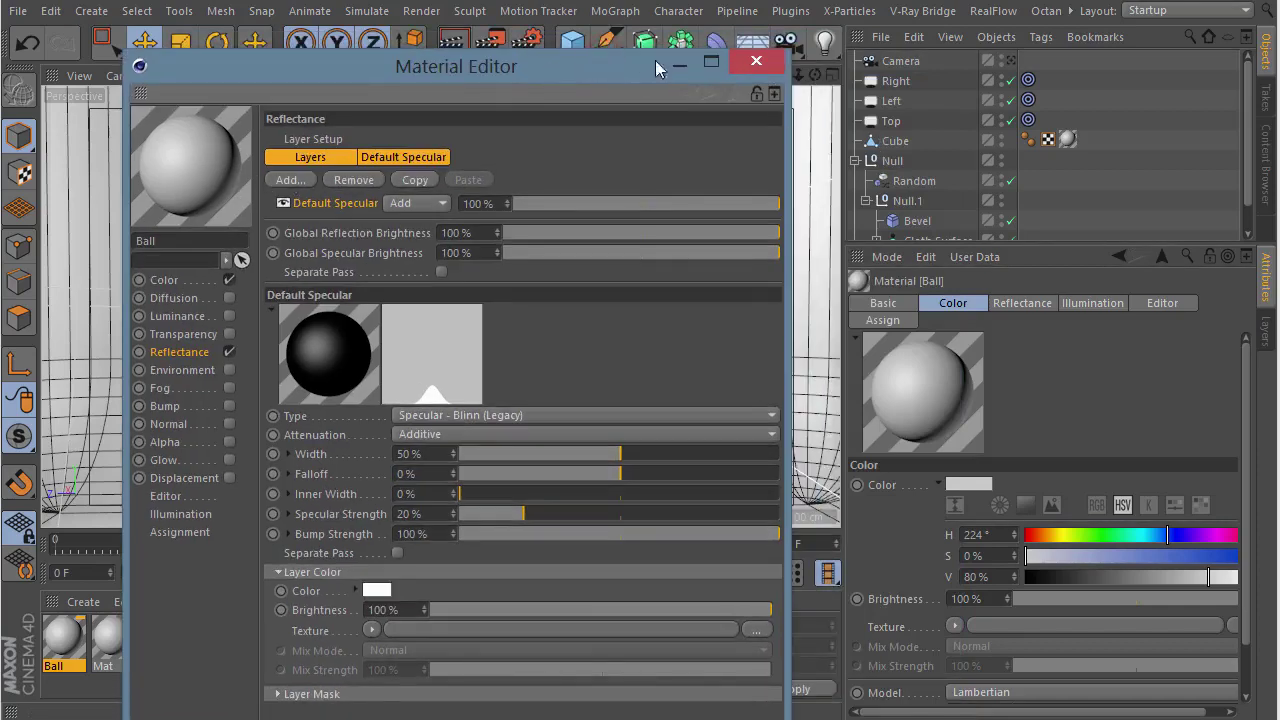
pyautogui.click(756, 61)
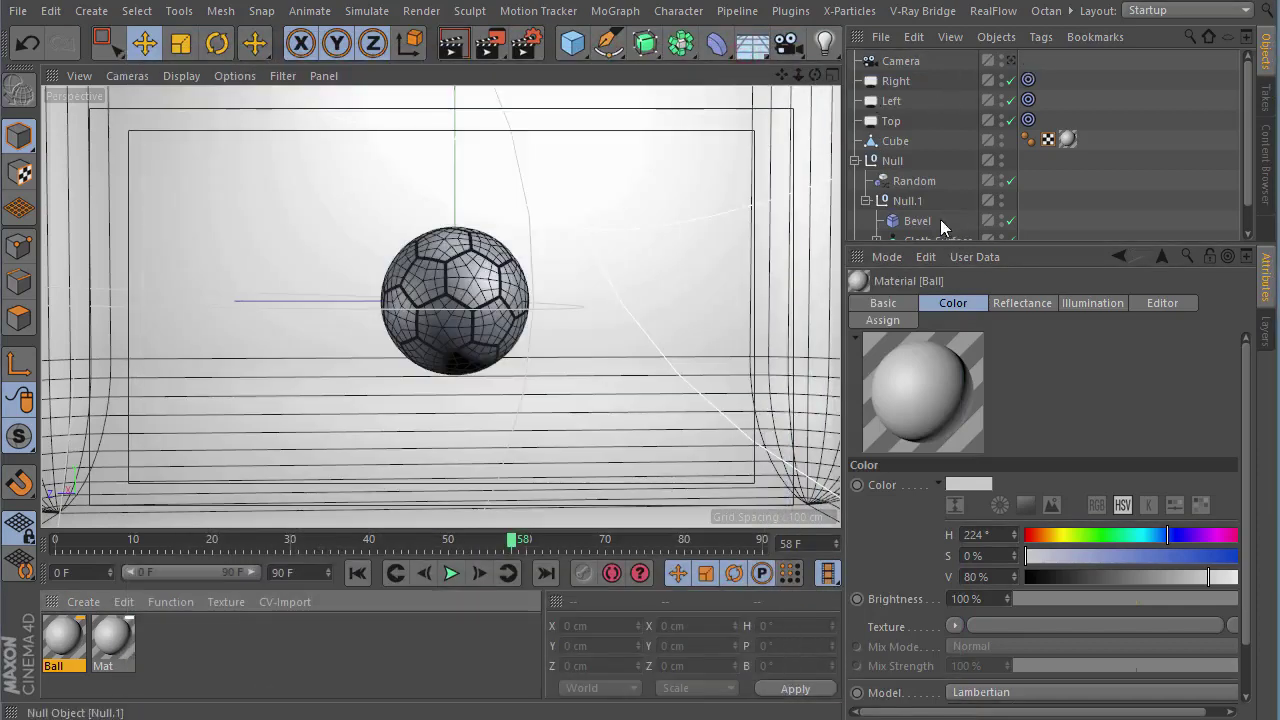
pyautogui.scroll(-2, 1000, 215)
# - Wrap the Null.1 ball group in a Subdivision Surface
pyautogui.click(917, 172)
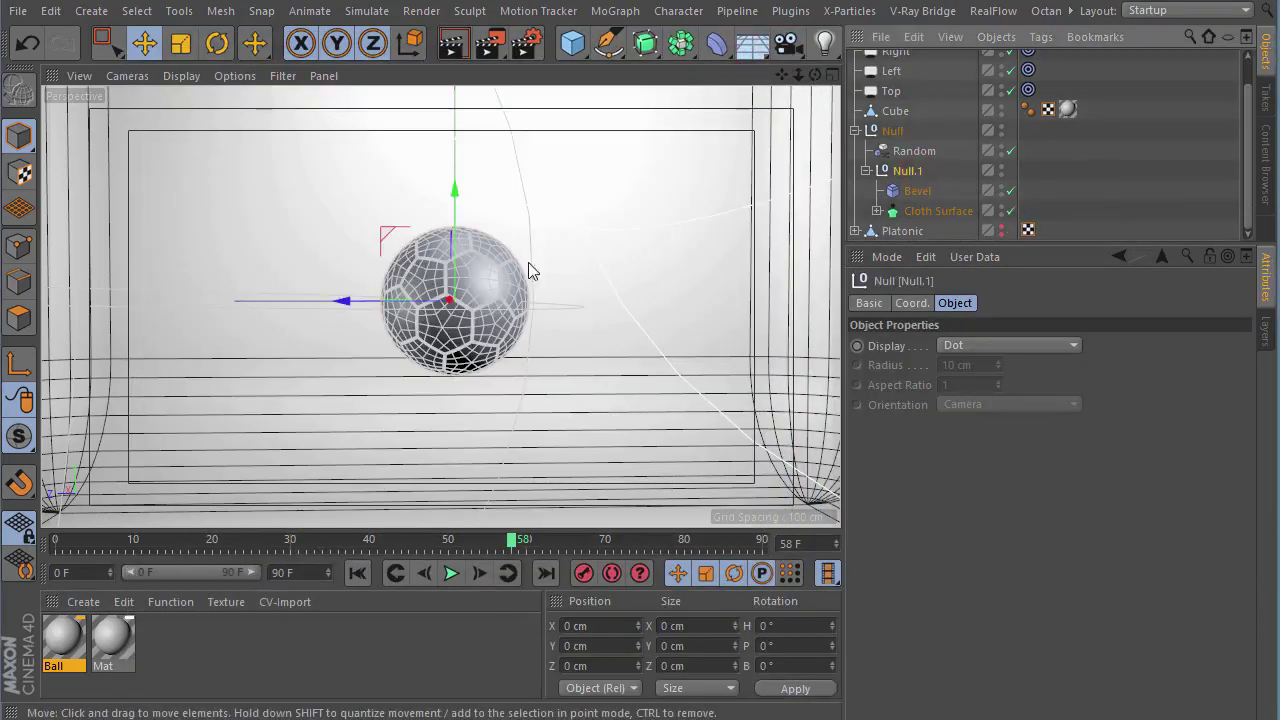
pyautogui.scroll(5, 445, 305)
pyautogui.moveTo(549, 314)
pyautogui.keyDown('alt'); pyautogui.mouseDown()
pyautogui.moveTo(532, 306)
pyautogui.moveTo(545, 300)
pyautogui.mouseUp(); pyautogui.keyUp('alt')
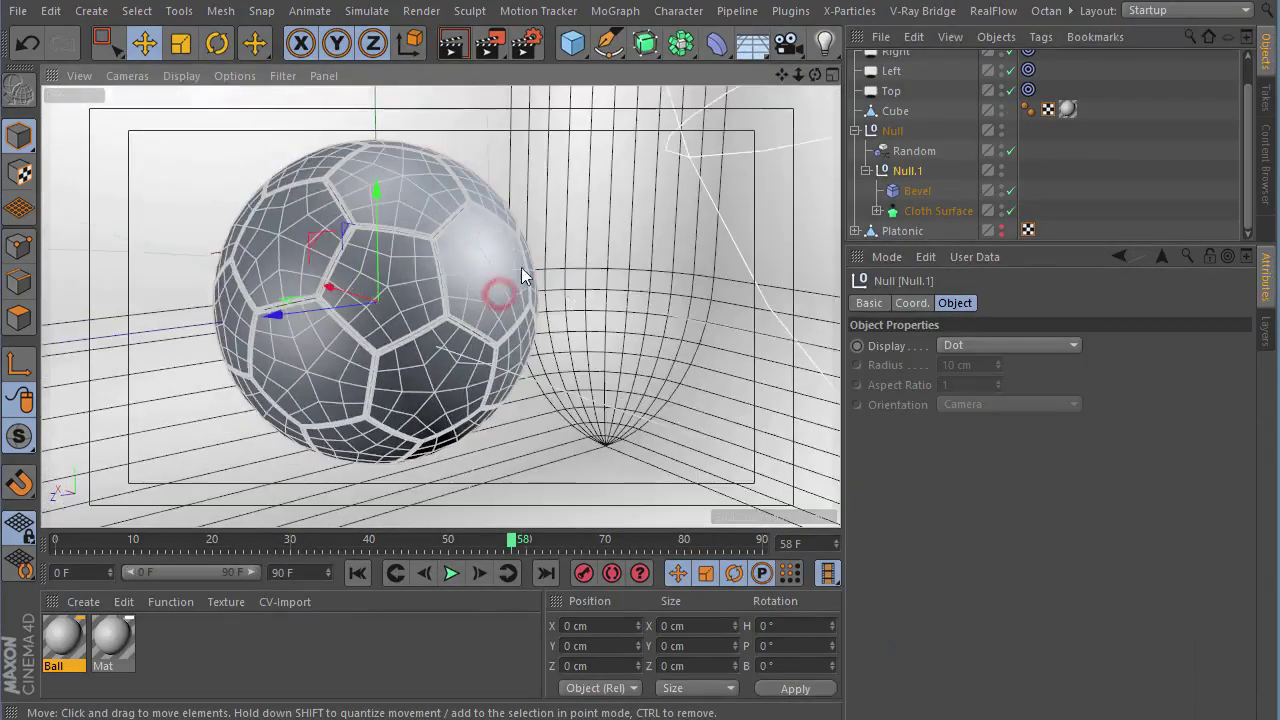
pyautogui.keyDown('alt'); pyautogui.click(645, 42); pyautogui.keyUp('alt')
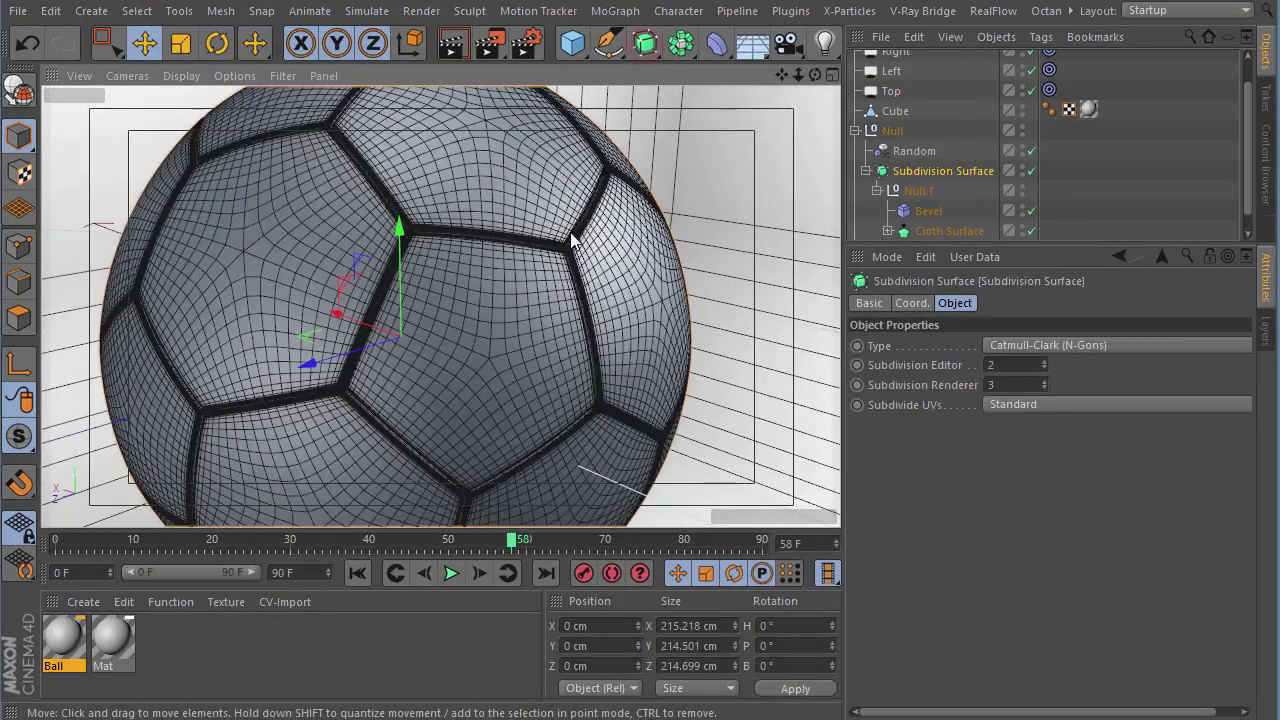
pyautogui.scroll(5, 497, 276)
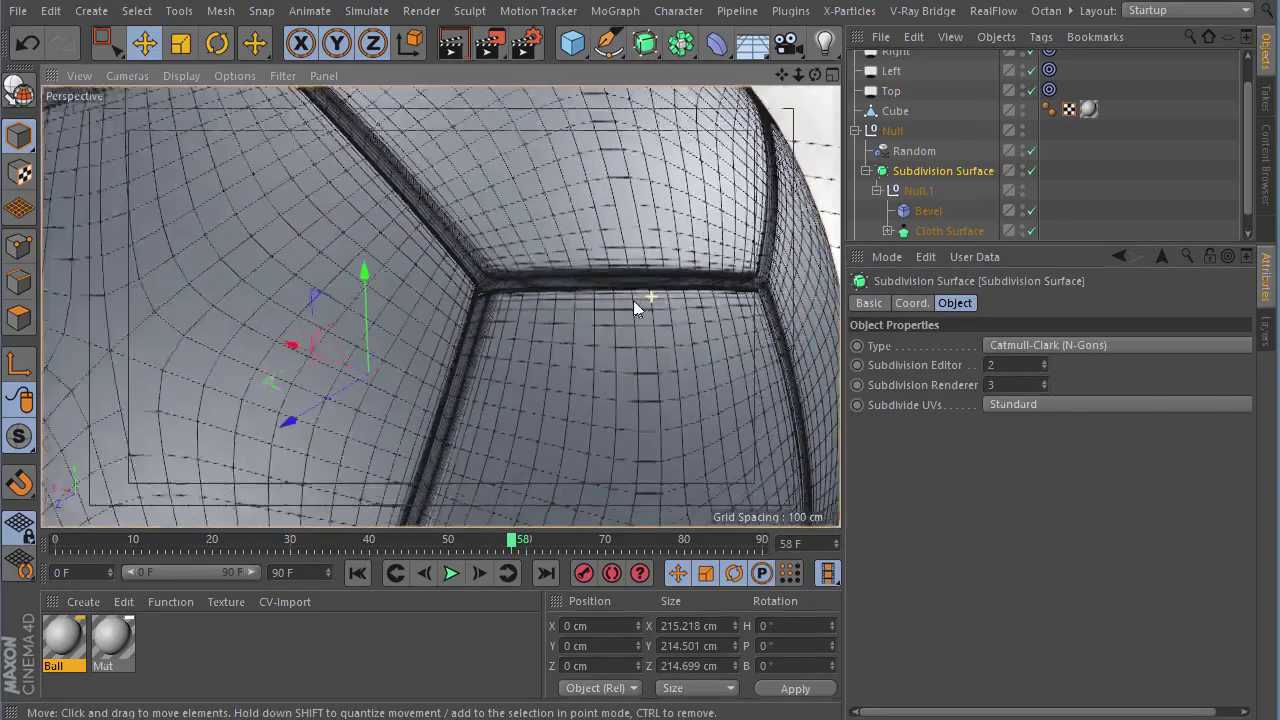
pyautogui.keyDown('alt'); pyautogui.moveTo(598, 296); pyautogui.dragTo(597, 320); pyautogui.keyUp('alt')
# - Set the Subdivision Surface to Editor subdivision 1 and Renderer subdivision 2
pyautogui.click(965, 172)
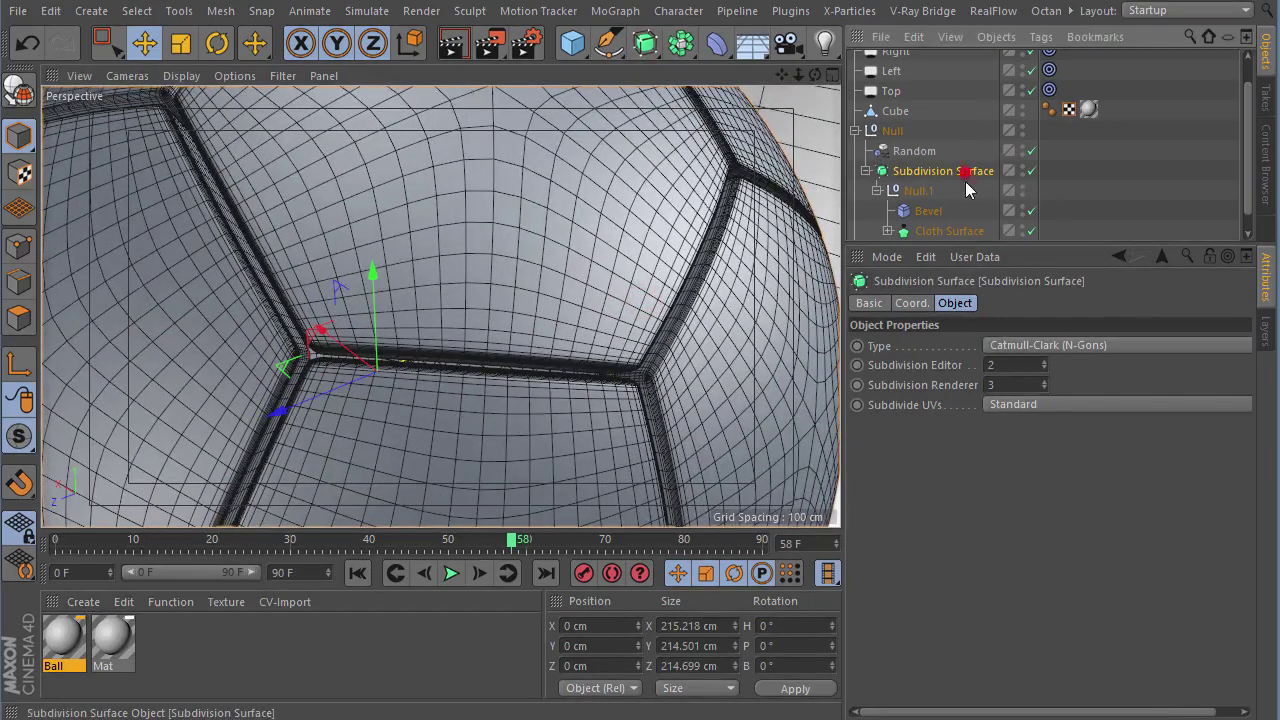
pyautogui.click(1008, 384)
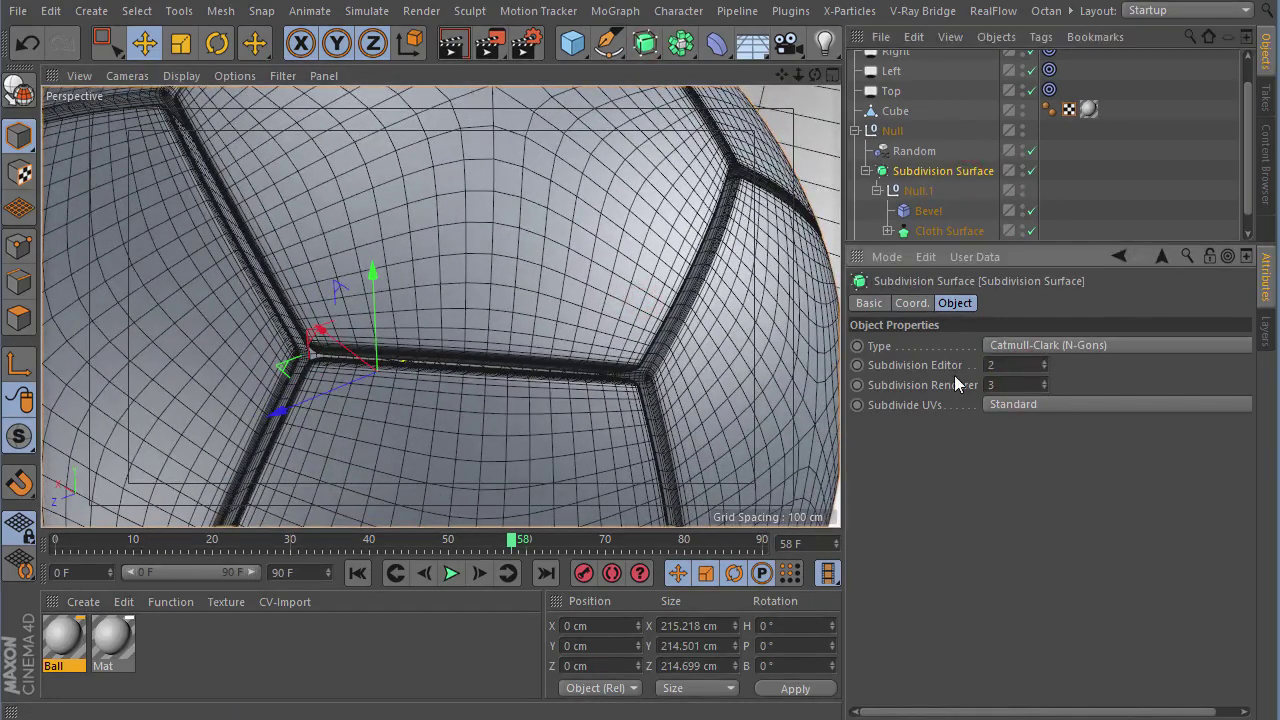
pyautogui.press('Return')
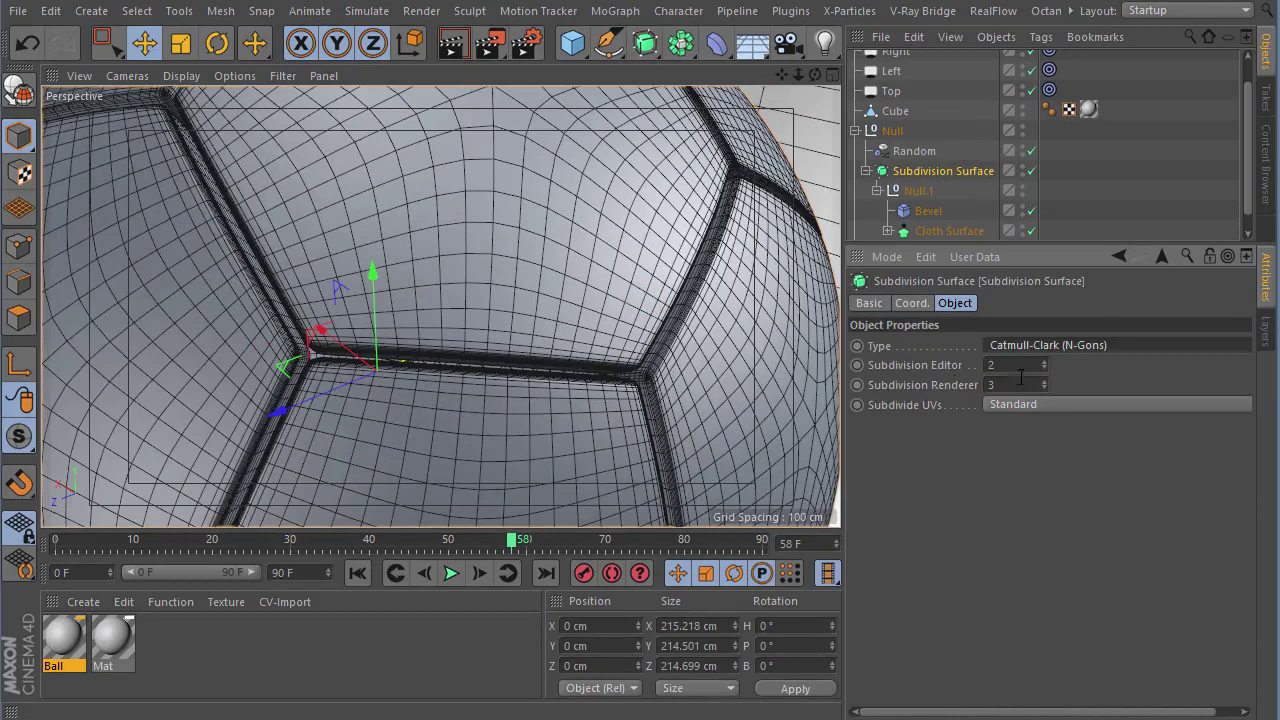
pyautogui.write('2')
pyautogui.press('Return')
pyautogui.click(1015, 368)
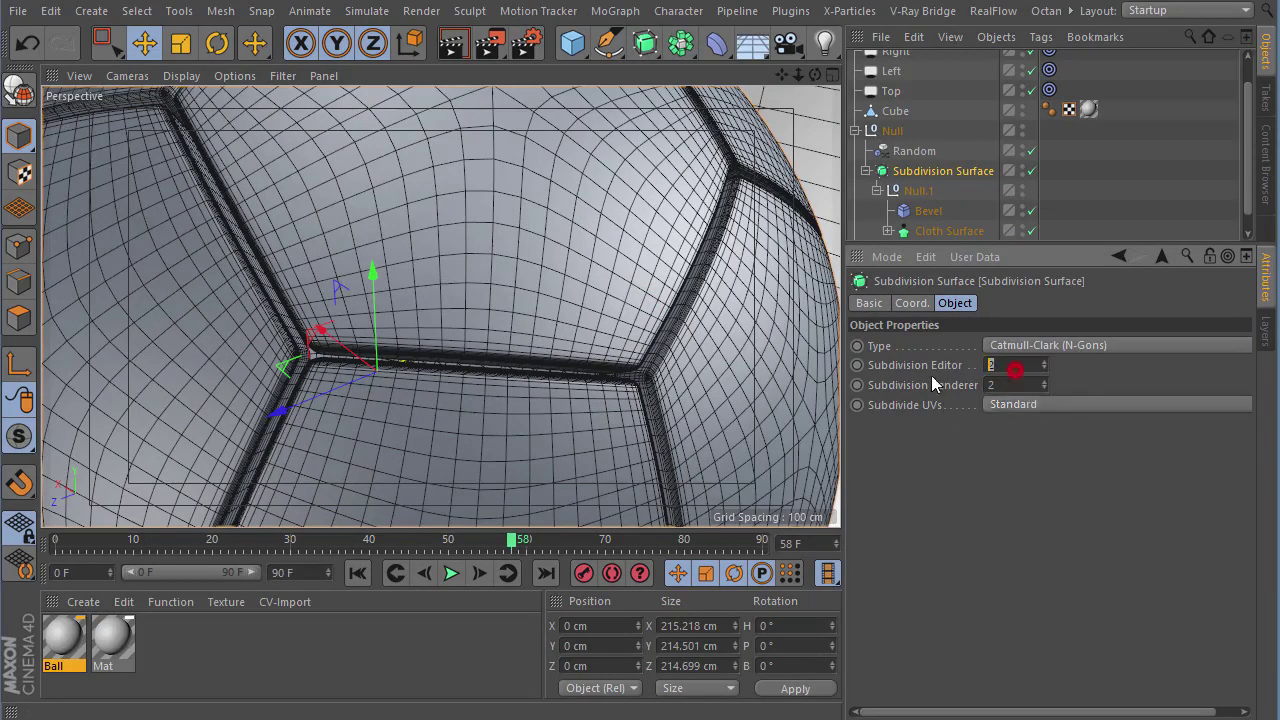
pyautogui.write('1')
pyautogui.press('Return')
pyautogui.keyDown('alt'); pyautogui.moveTo(585, 314); pyautogui.dragTo(416, 301); pyautogui.keyUp('alt')
# - Raise the Cloth Surface subdivisions to 1
pyautogui.click(936, 231)
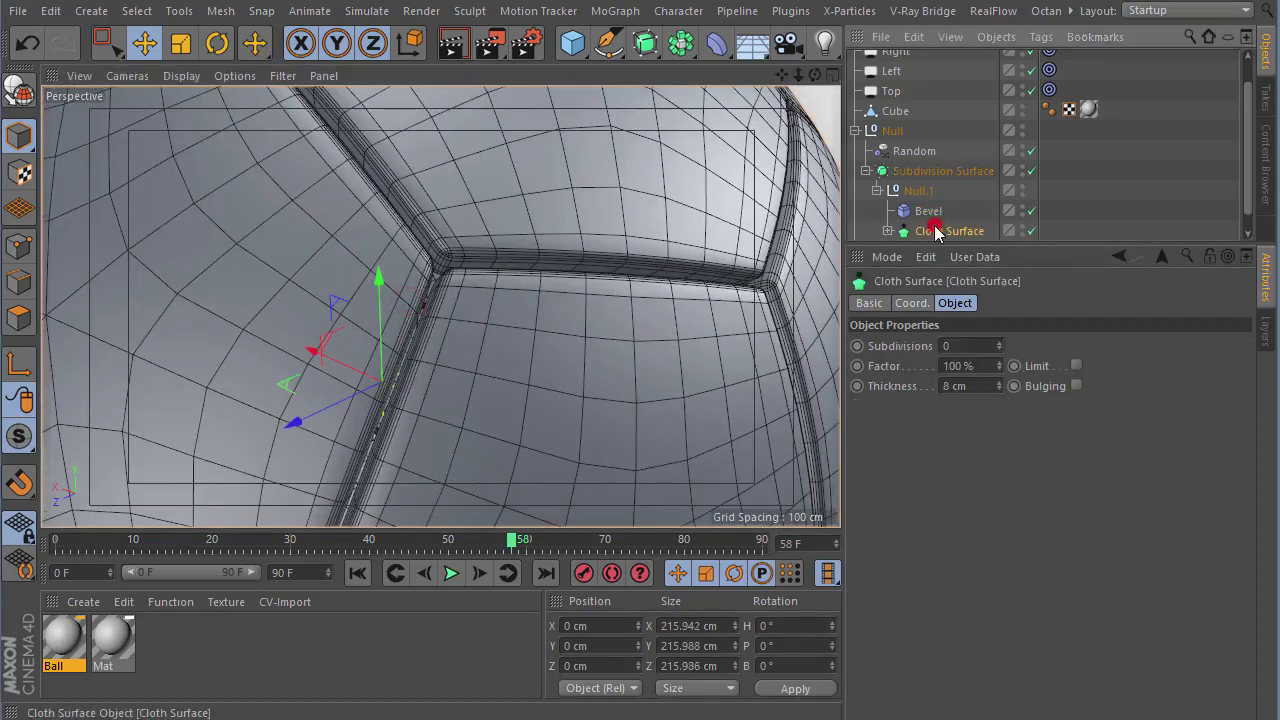
pyautogui.click(1000, 342)
pyautogui.keyDown('alt'); pyautogui.moveTo(558, 293); pyautogui.dragTo(543, 290); pyautogui.keyUp('alt')
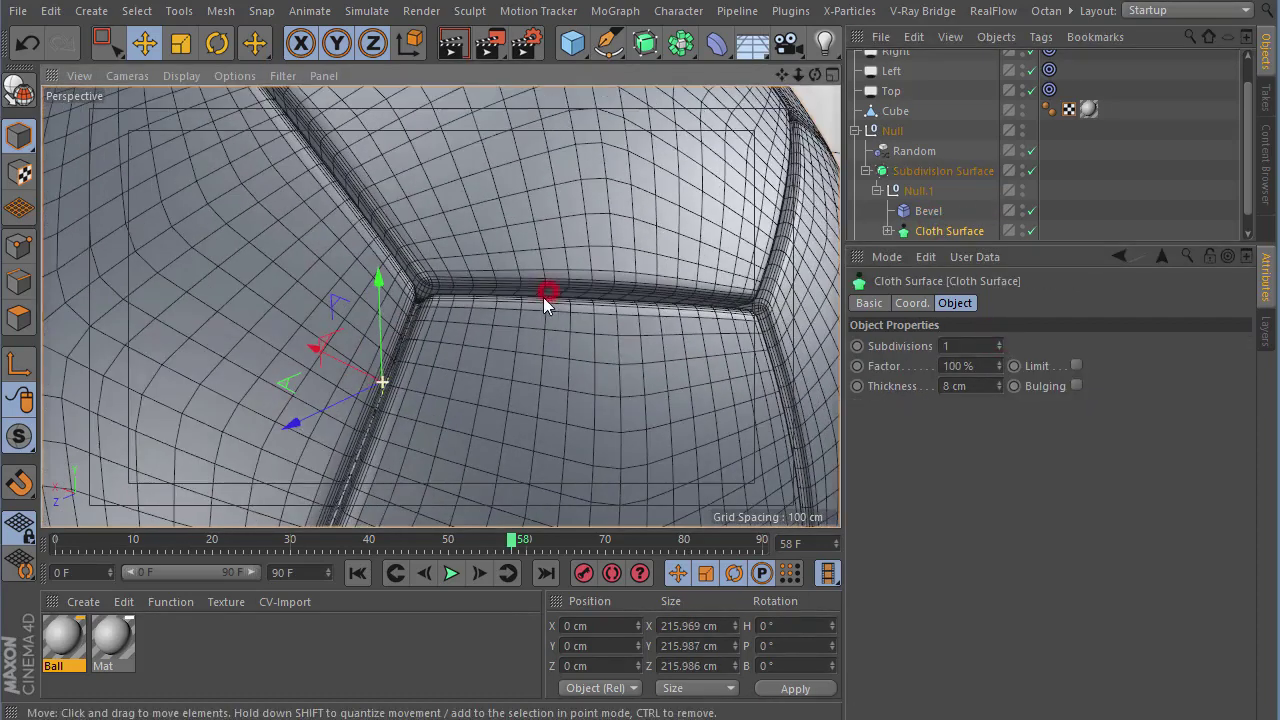
# - Give the Bevel deformer a 1.6 cm offset with 3 subdivisions
pyautogui.click(928, 211)
pyautogui.click(985, 500)
pyautogui.write('1.6')
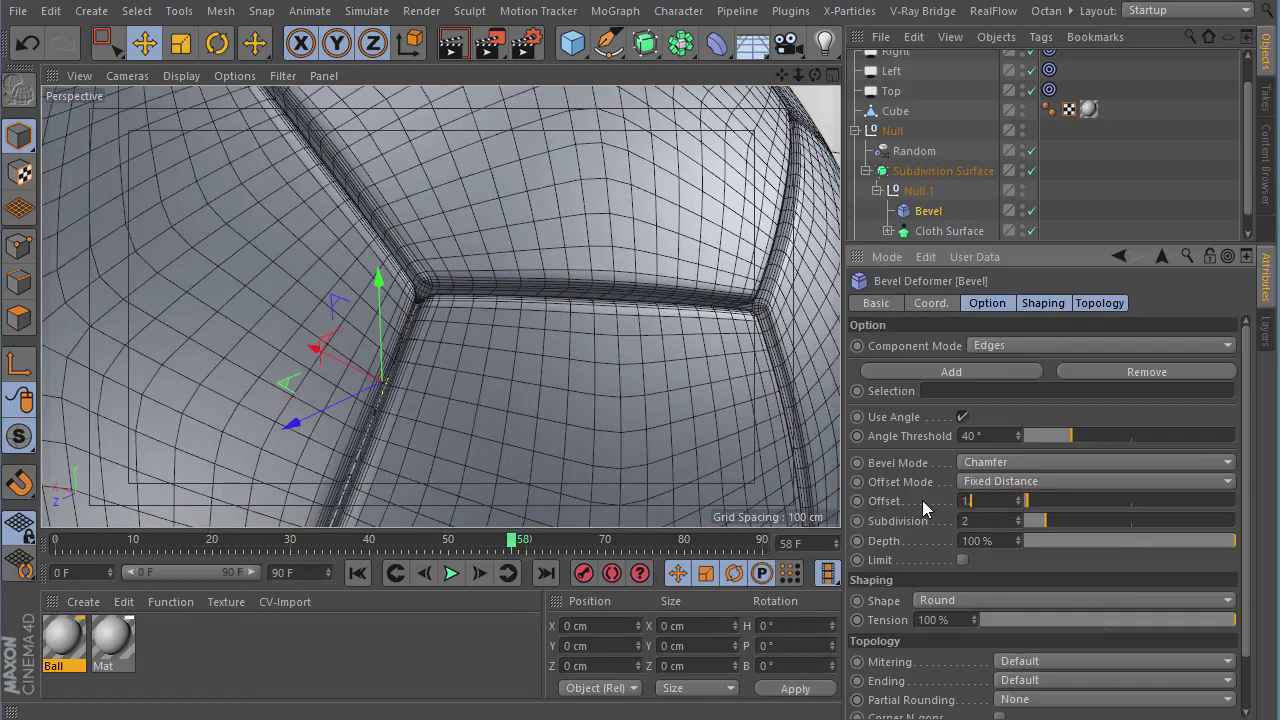
pyautogui.press('Return')
pyautogui.moveTo(470, 324)
pyautogui.keyDown('alt'); pyautogui.mouseDown()
pyautogui.moveTo(497, 352)
pyautogui.moveTo(480, 357)
pyautogui.mouseUp(); pyautogui.keyUp('alt')
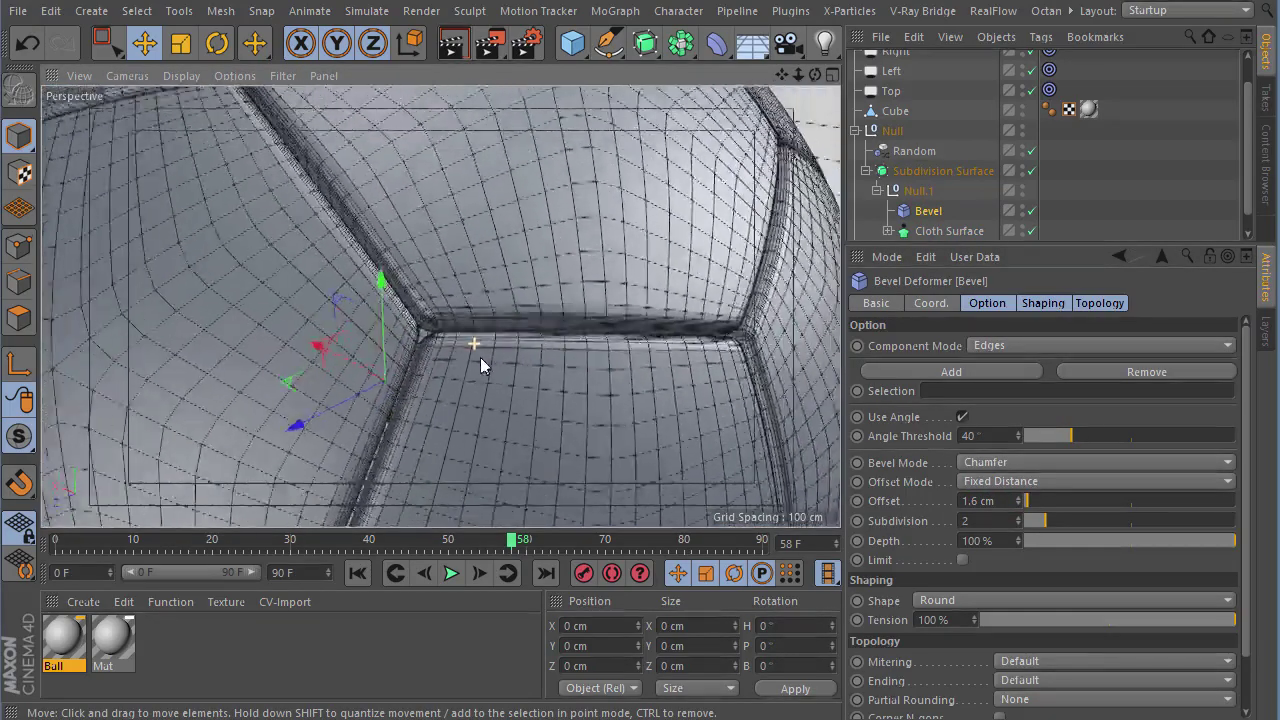
pyautogui.scroll(5, 450, 350)
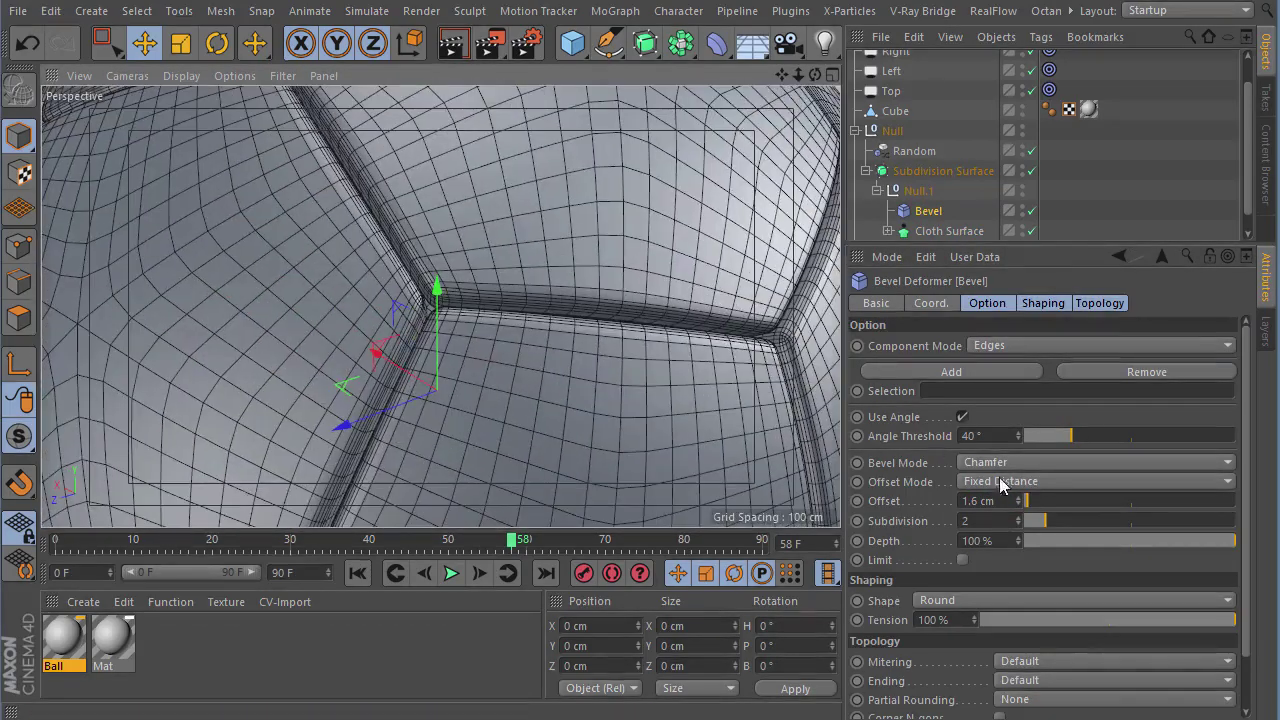
pyautogui.click(1019, 517)
pyautogui.scroll(-3, 400, 270)
pyautogui.scroll(-3, 400, 270)
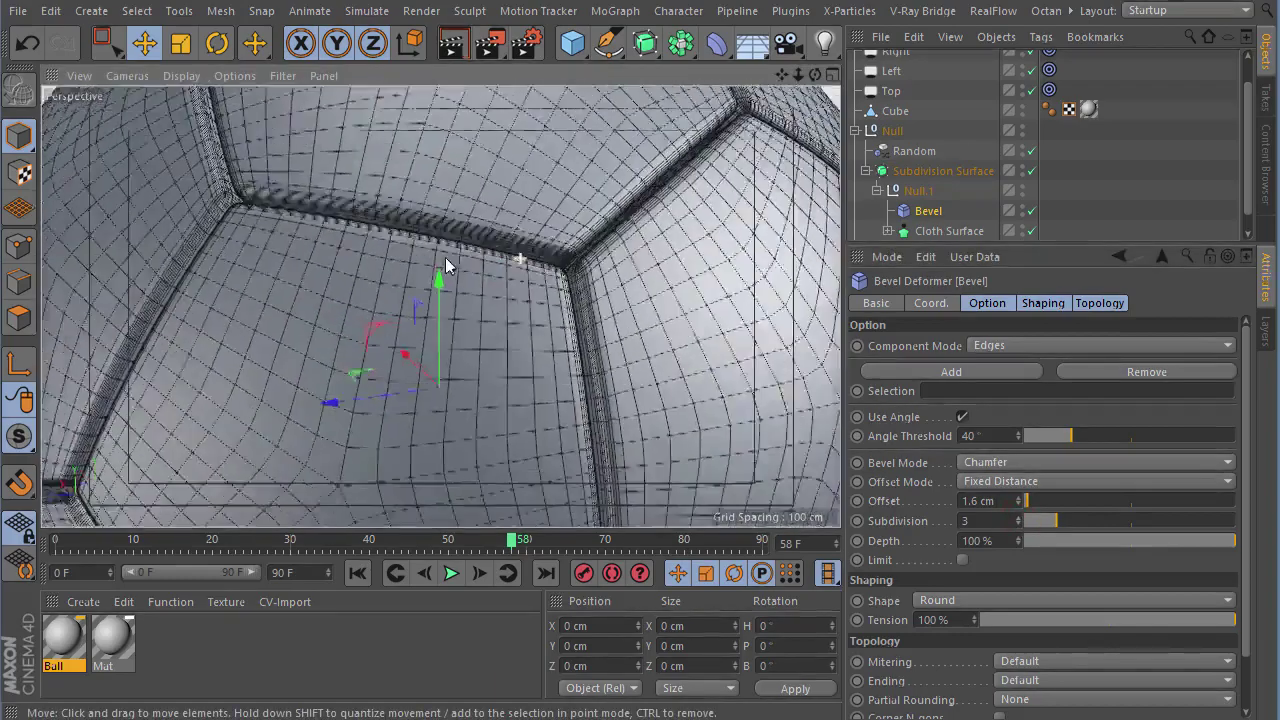
pyautogui.scroll(-3, 395, 262)
pyautogui.scroll(-5, 395, 262)
pyautogui.moveTo(395, 262)
pyautogui.keyDown('alt'); pyautogui.mouseDown()
pyautogui.moveTo(449, 257)
pyautogui.moveTo(430, 250)
pyautogui.mouseUp(); pyautogui.keyUp('alt')
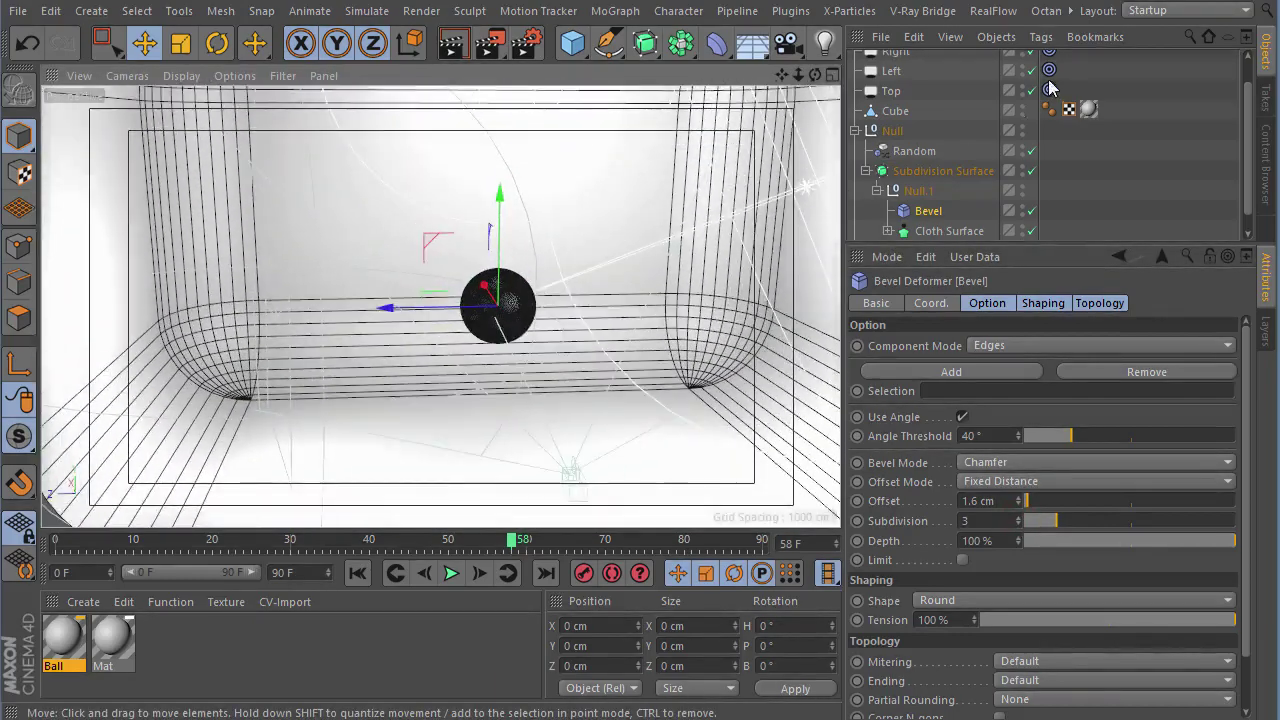
pyautogui.scroll(2, 965, 118)
pyautogui.scroll(-3, 965, 118)
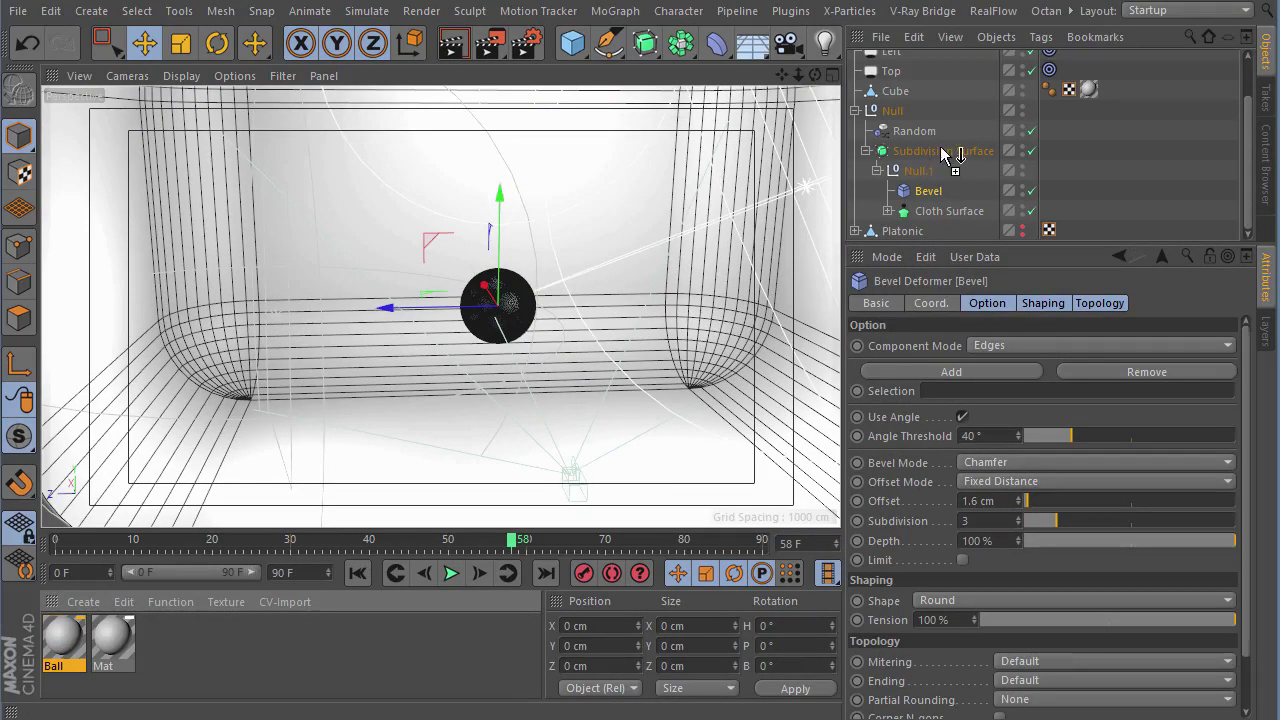
# - Apply the Ball material to the Subdivision Surface and preview it with Interactive Render
pyautogui.moveTo(945, 155); pyautogui.dragTo(945, 152)
pyautogui.scroll(2, 971, 113)
pyautogui.click(1033, 61)
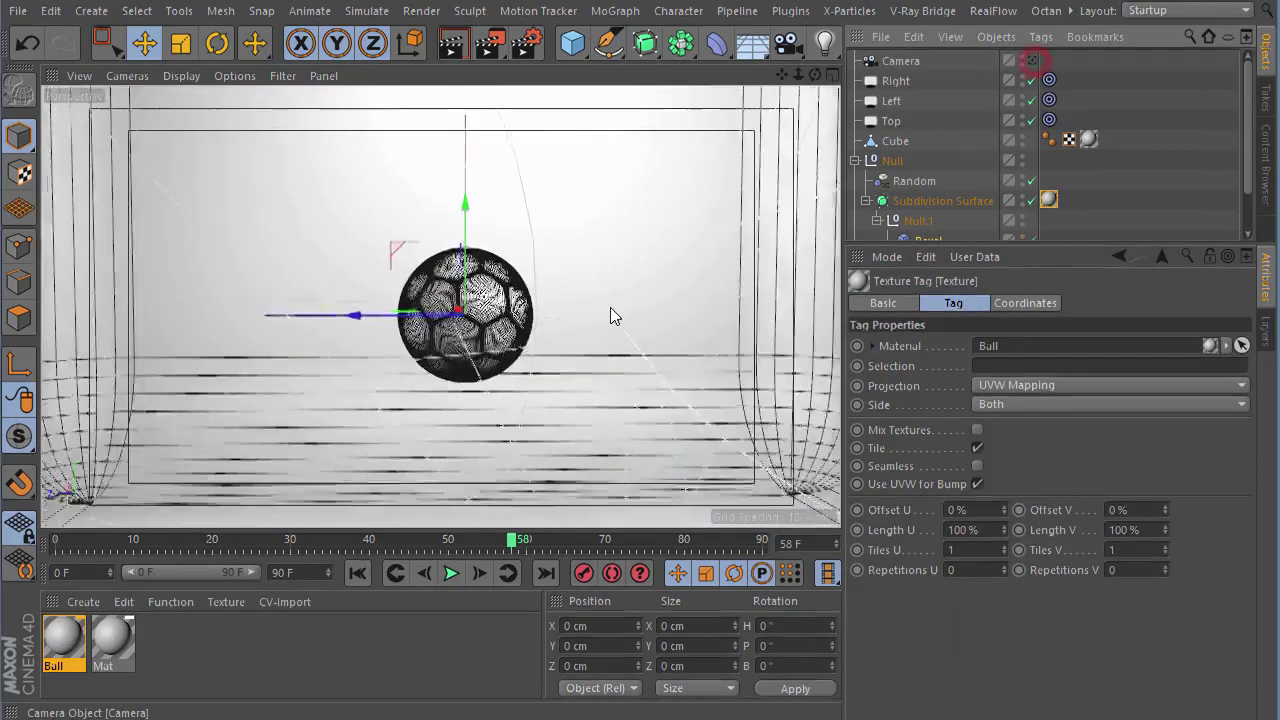
pyautogui.scroll(3, 610, 307)
pyautogui.hotkey('ctrl', 'r')
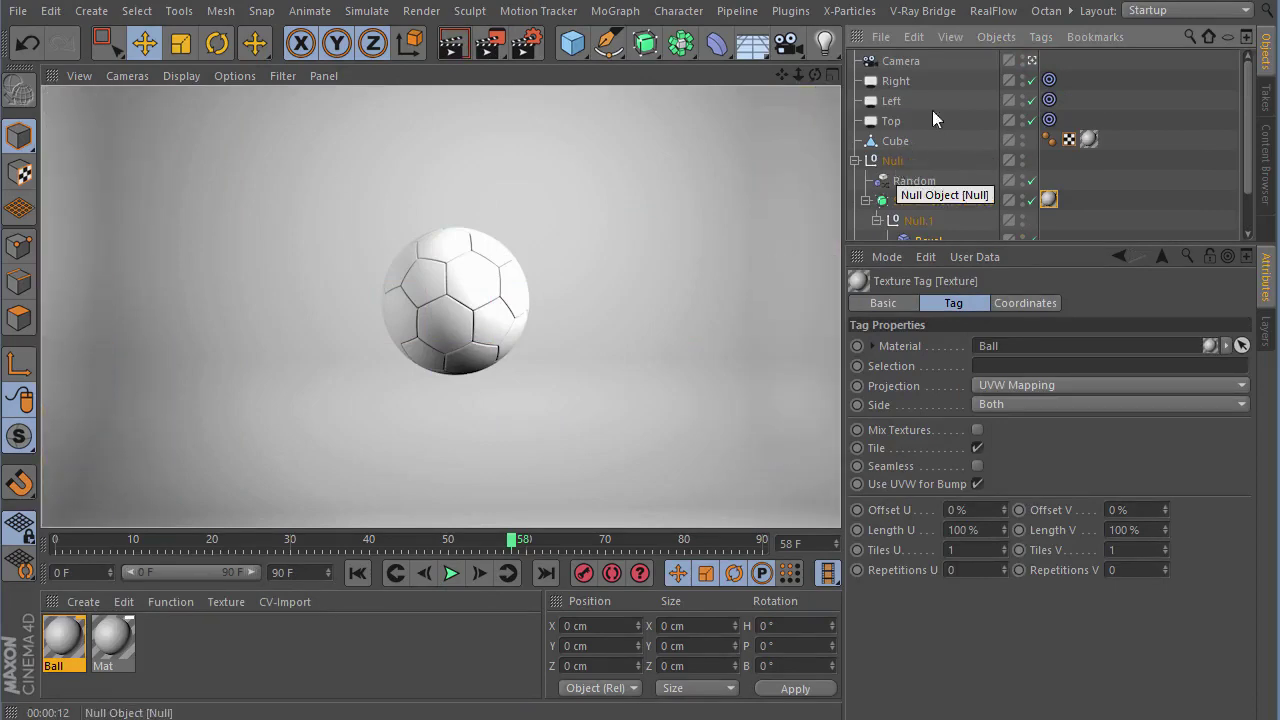
pyautogui.click(1134, 80)
pyautogui.keyDown('alt'); pyautogui.moveTo(362, 278); pyautogui.dragTo(588, 283, button='right'); pyautogui.keyUp('alt')
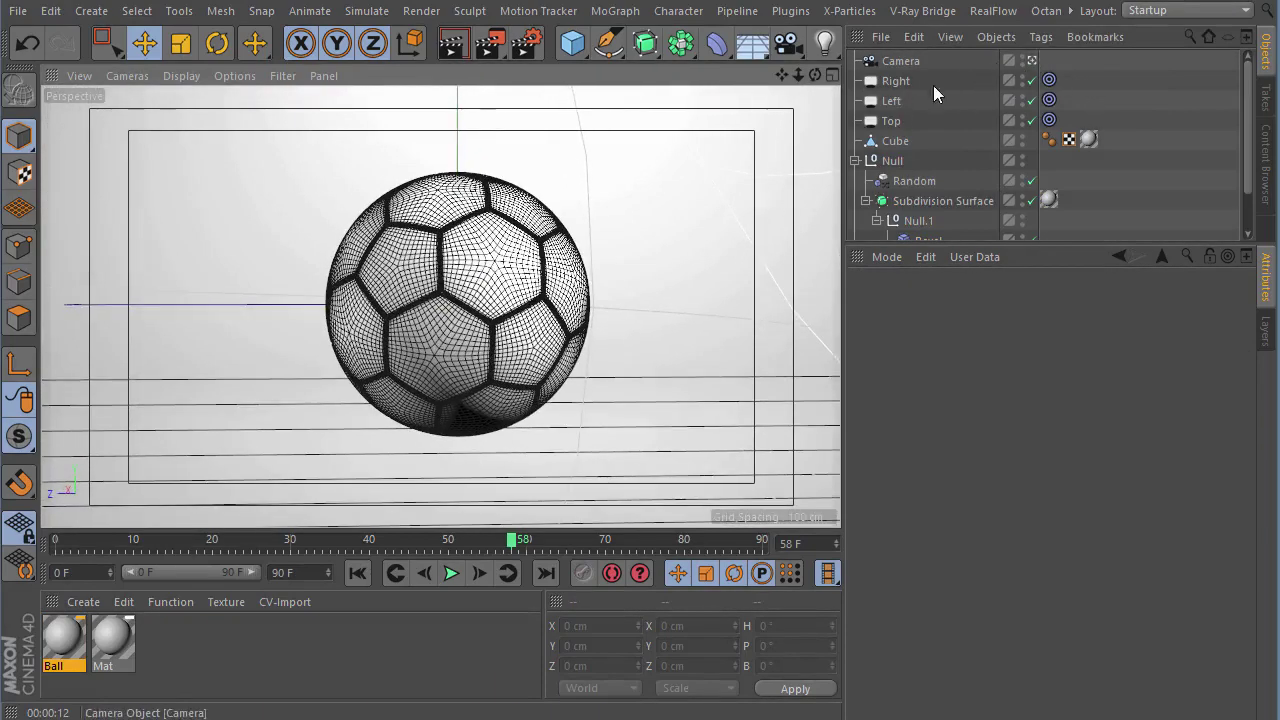
# - Lower the Left light's intensity to 160%
pyautogui.click(895, 81)
pyautogui.click(891, 101)
pyautogui.click(955, 492)
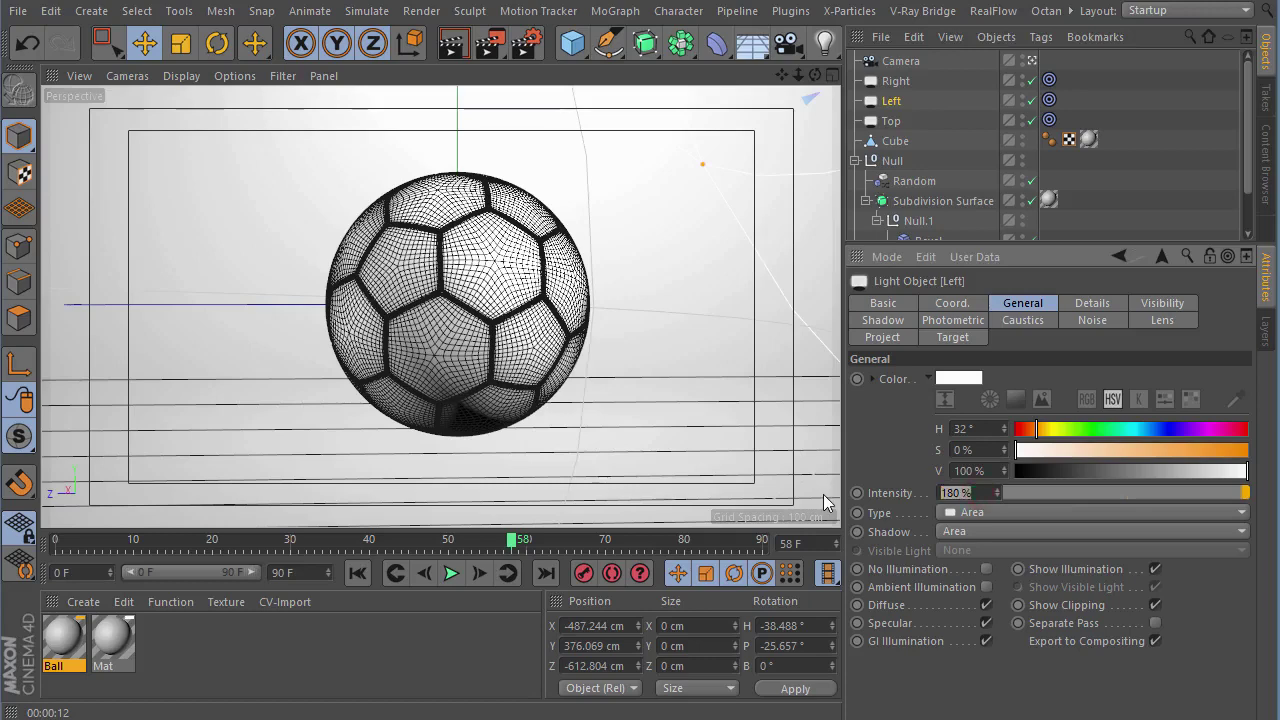
pyautogui.write('160')
pyautogui.press('Return')
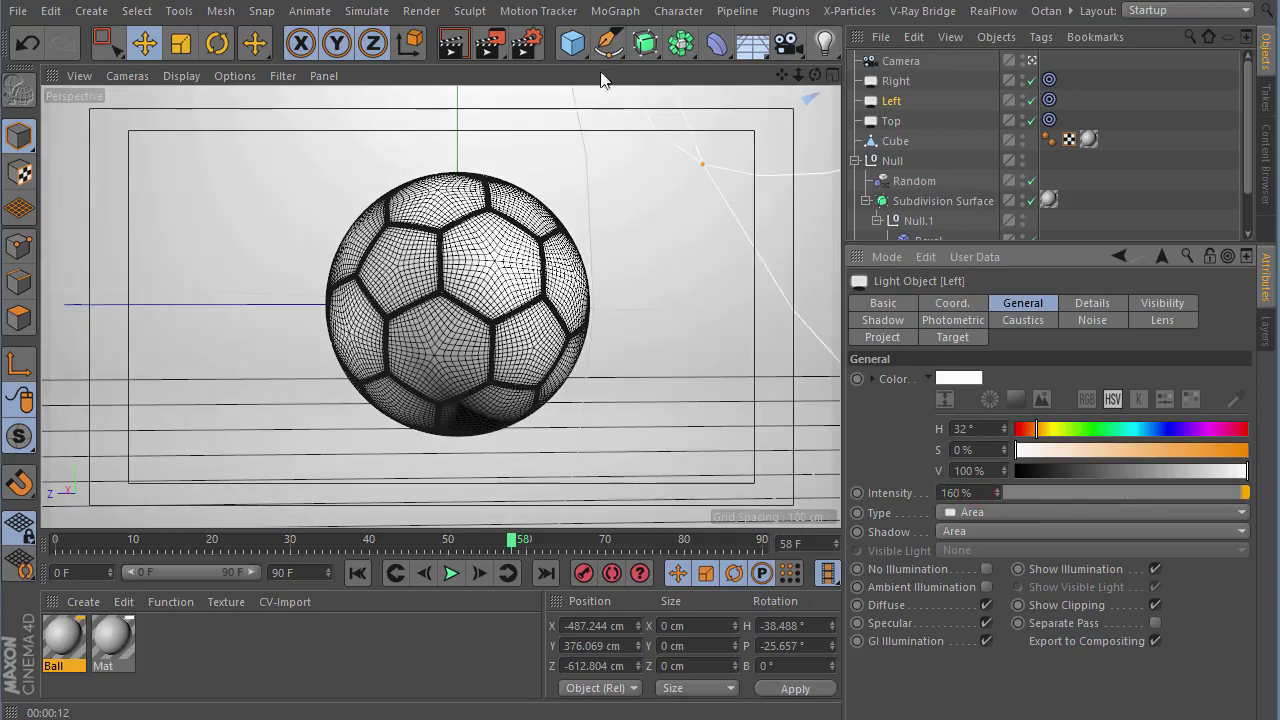
# - Render the 1280x720 scene to the Picture Viewer and zoom it to 100%
pyautogui.click(497, 47)
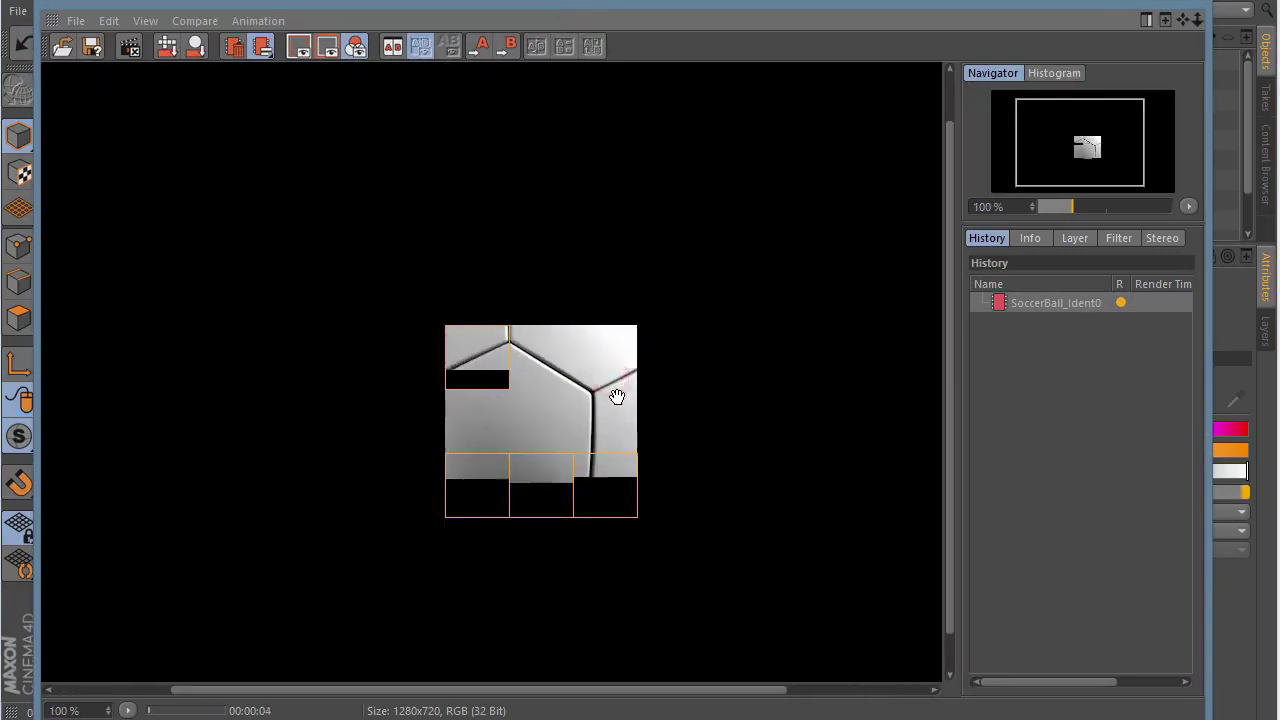
pyautogui.scroll(1, 615, 392)
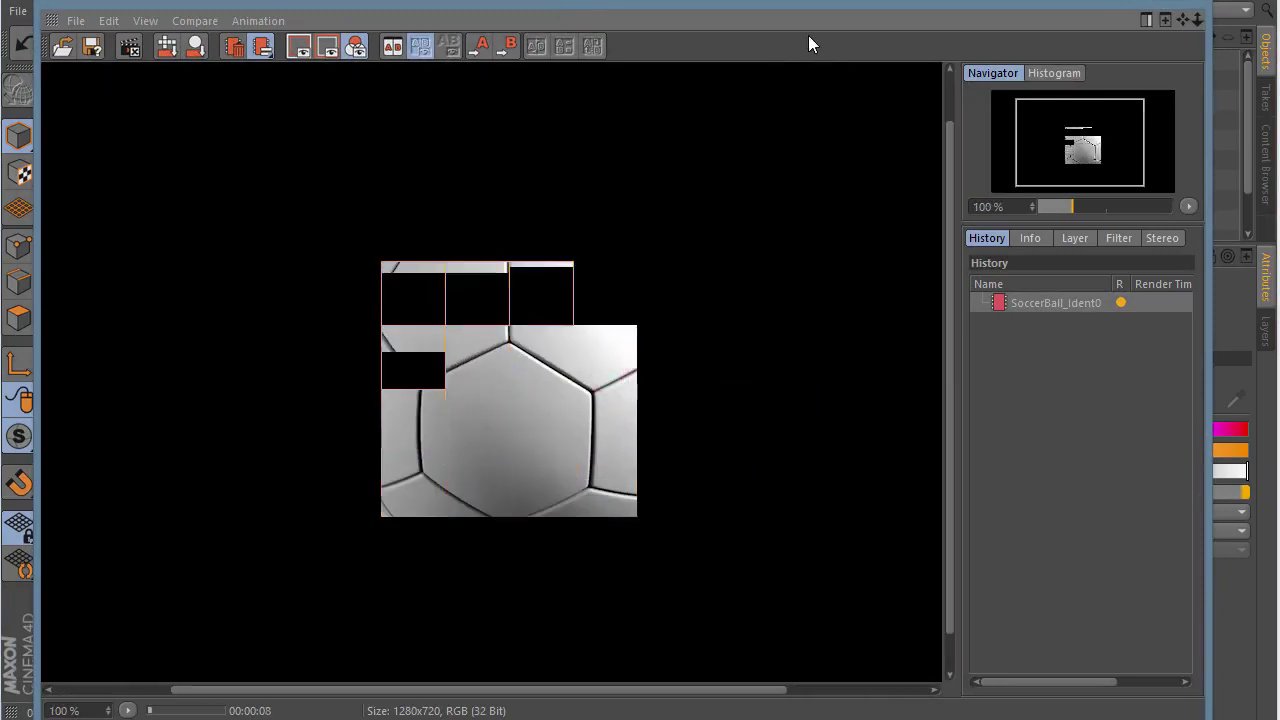
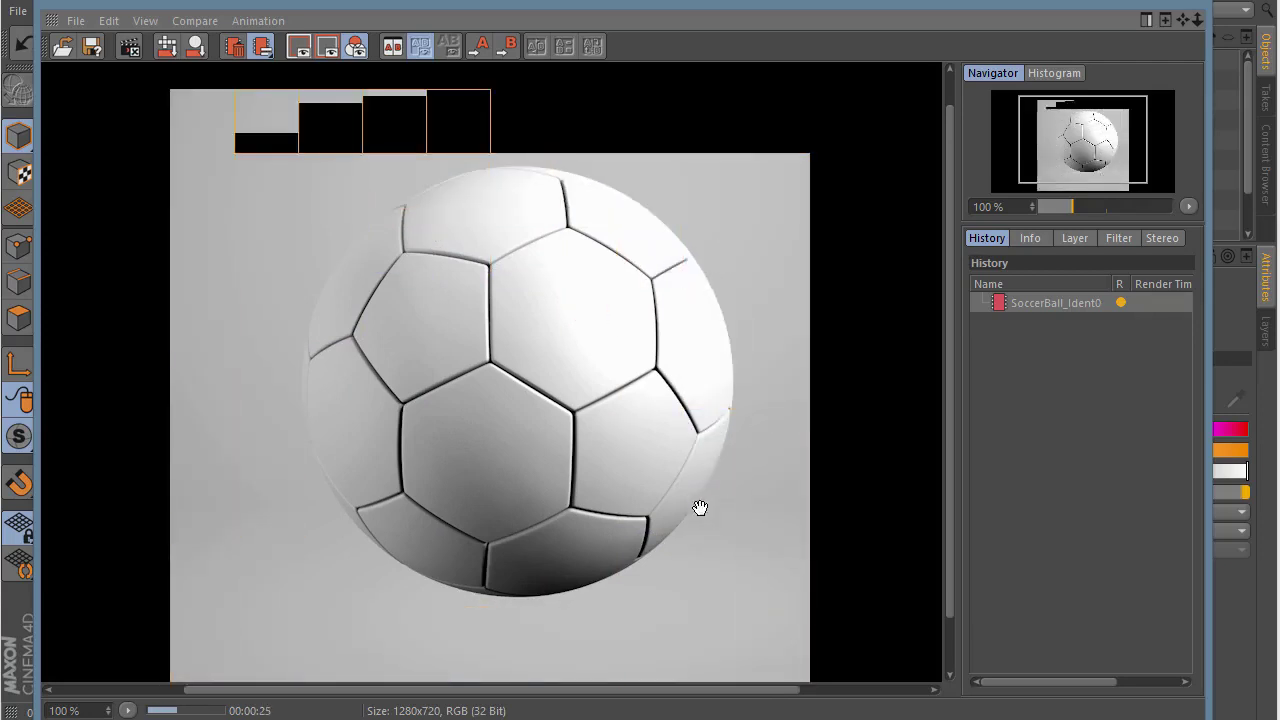
# - Close the Picture Viewer showing the white soccer ball and confirm stopping the running render
pyautogui.scroll(-2, 600, 420)
pyautogui.scroll(-1, 671, 384)
pyautogui.scroll(-1, 671, 408)
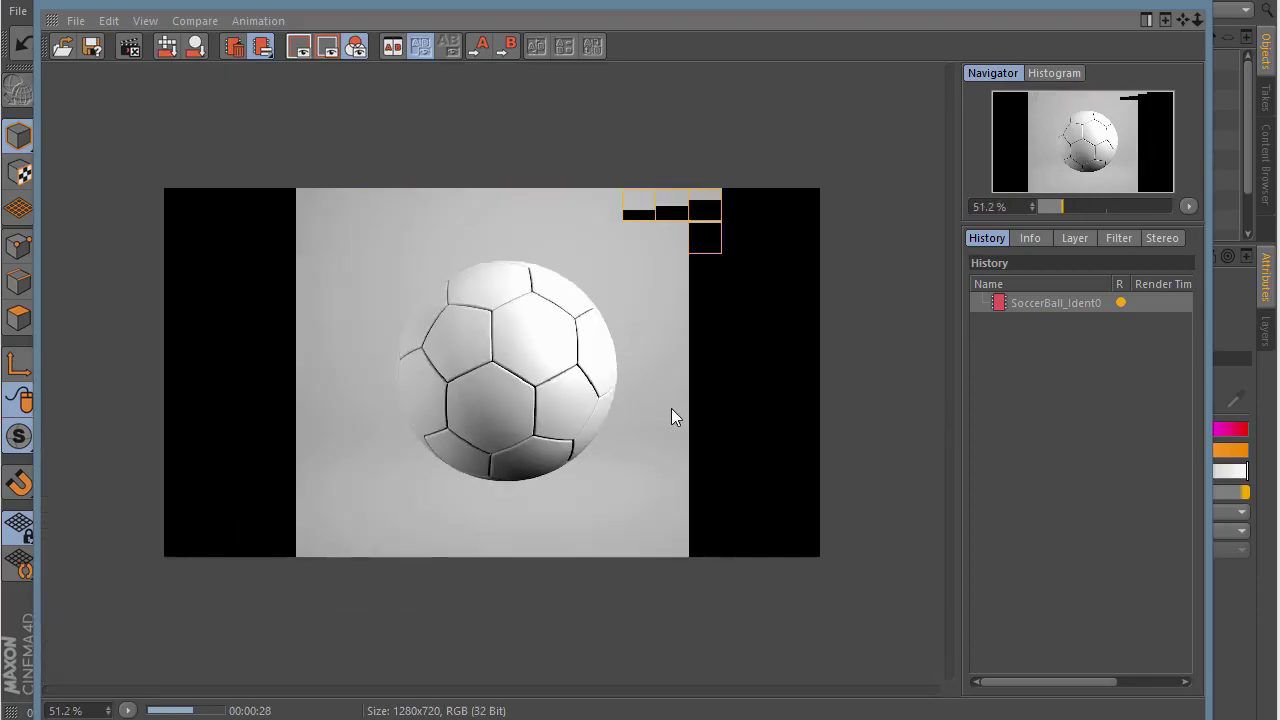
pyautogui.scroll(1, 519, 405)
pyautogui.scroll(1, 519, 405)
pyautogui.scroll(-2, 560, 325)
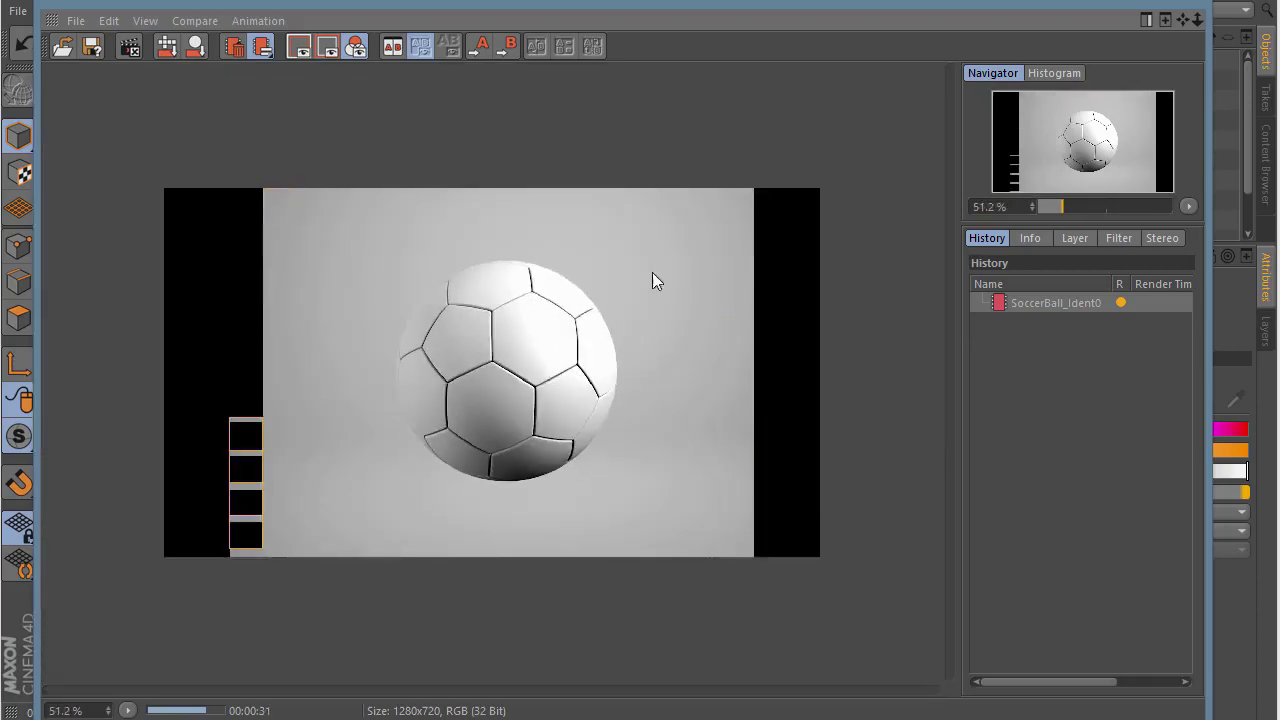
pyautogui.scroll(2, 560, 335)
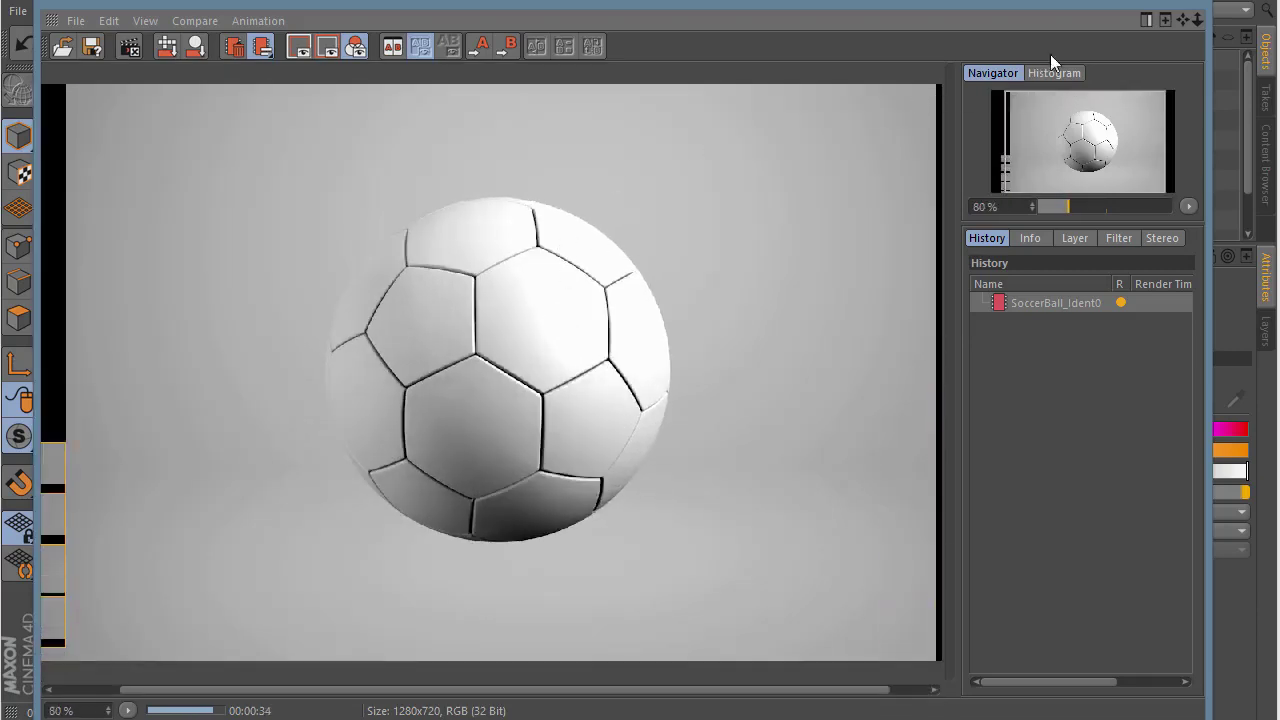
pyautogui.click(1174, 3)
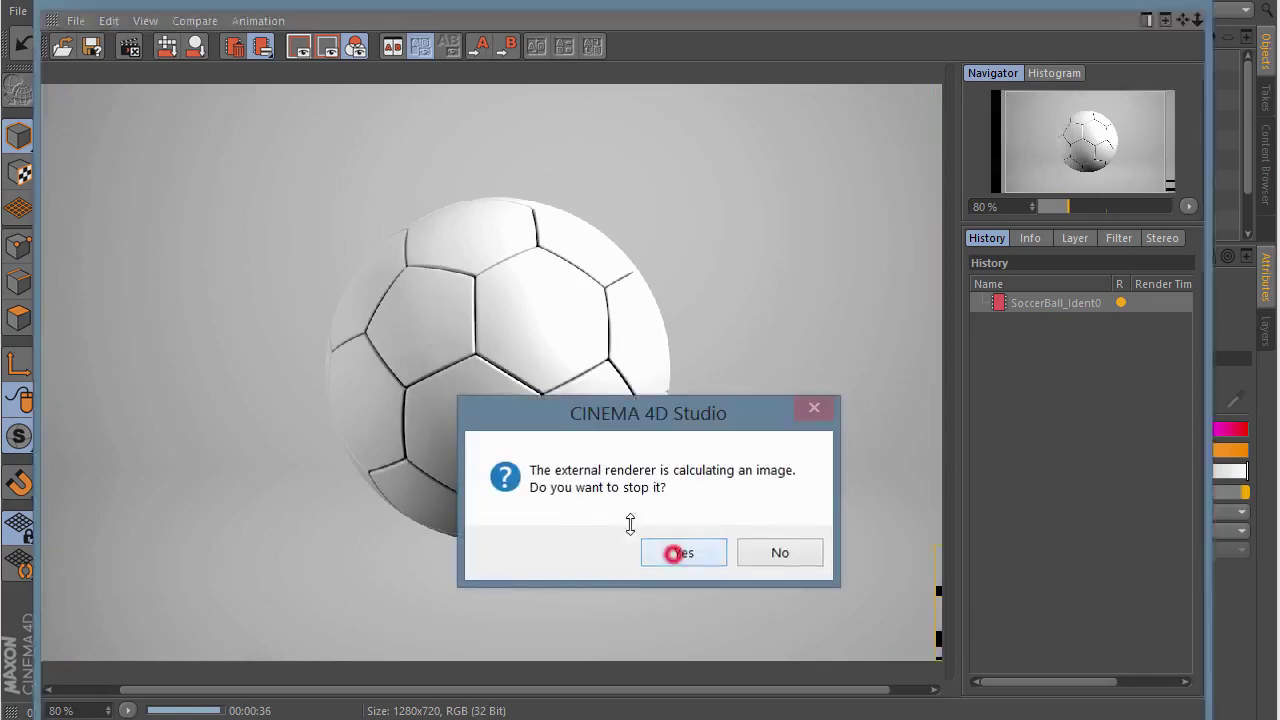
pyautogui.click(675, 551)
# - Set the Left light's intensity to 145% and render a viewport preview
pyautogui.doubleClick(965, 492)
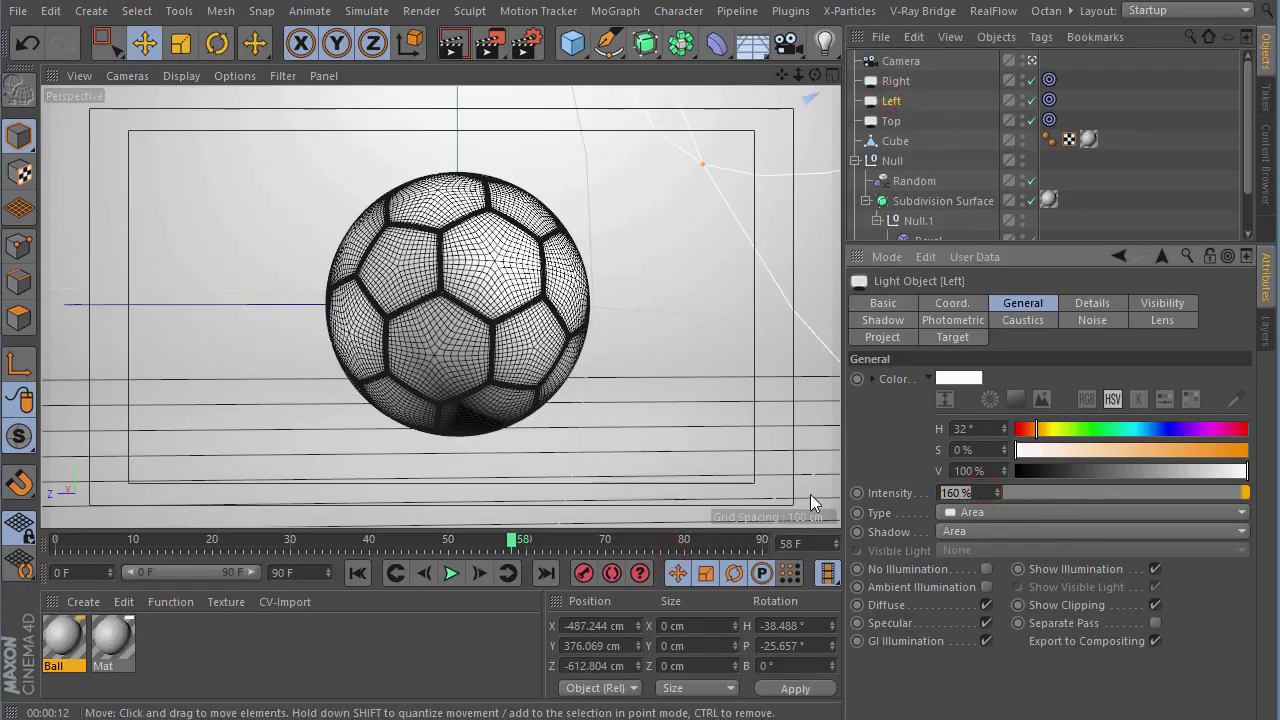
pyautogui.write('145')
pyautogui.press('Return')
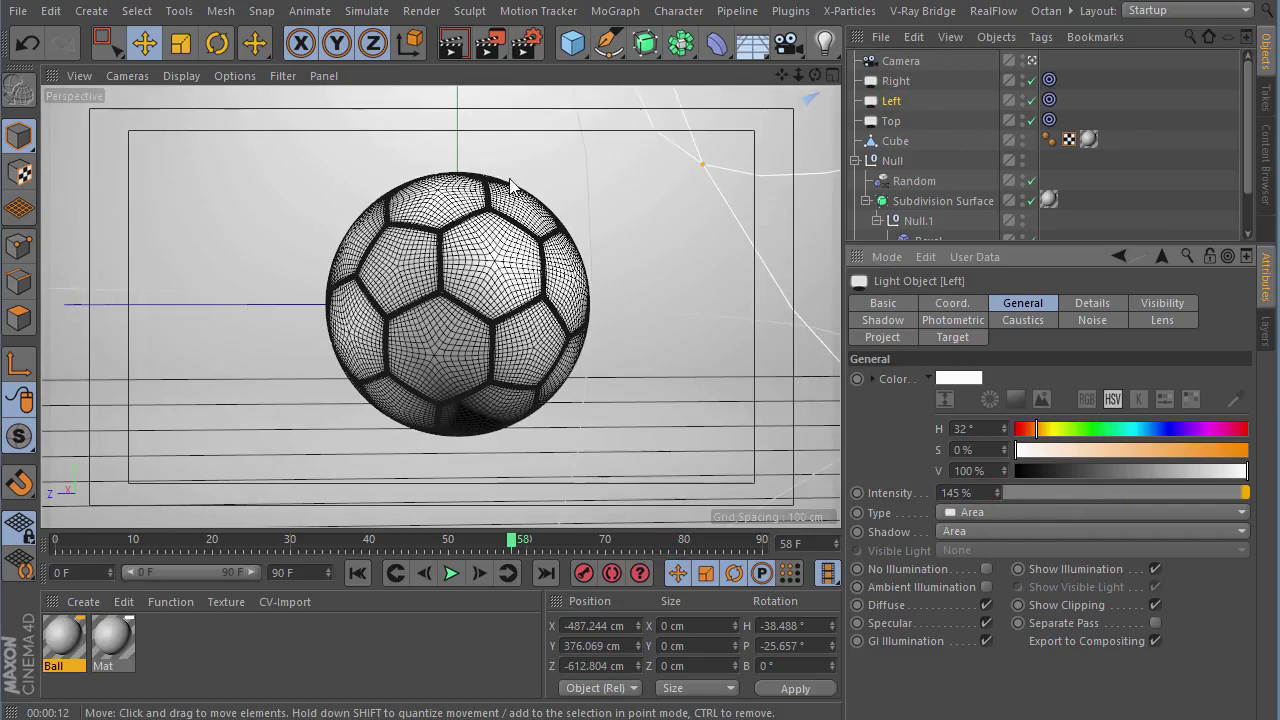
pyautogui.click(463, 55)
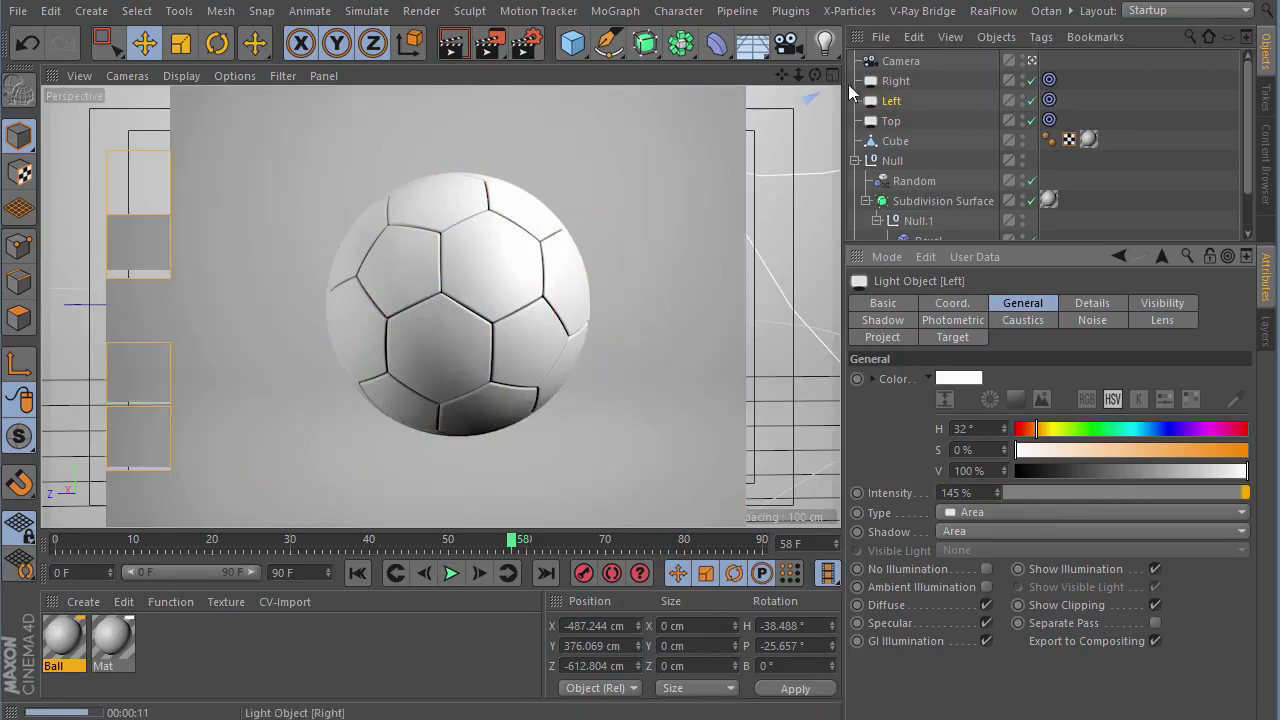
# - Check the Top light, then raise the Right light from 80% to 100% and re-render
pyautogui.click(891, 122)
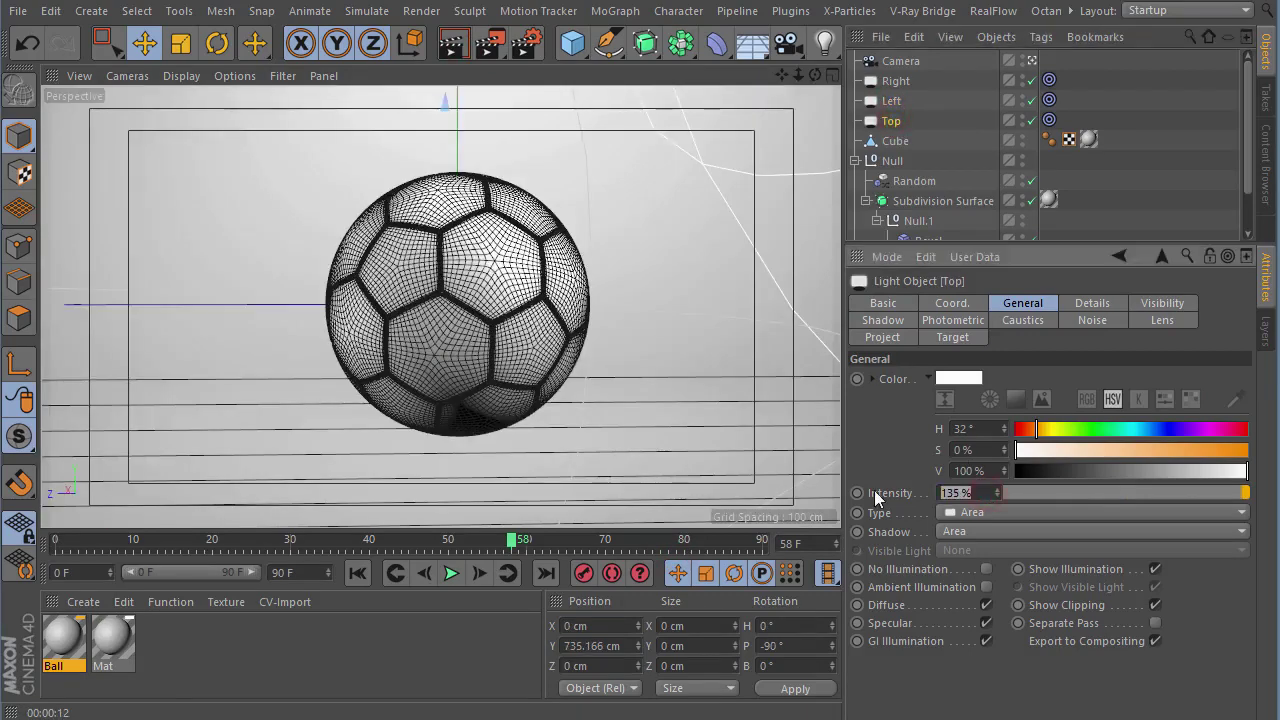
pyautogui.write('120')
pyautogui.click(452, 43)
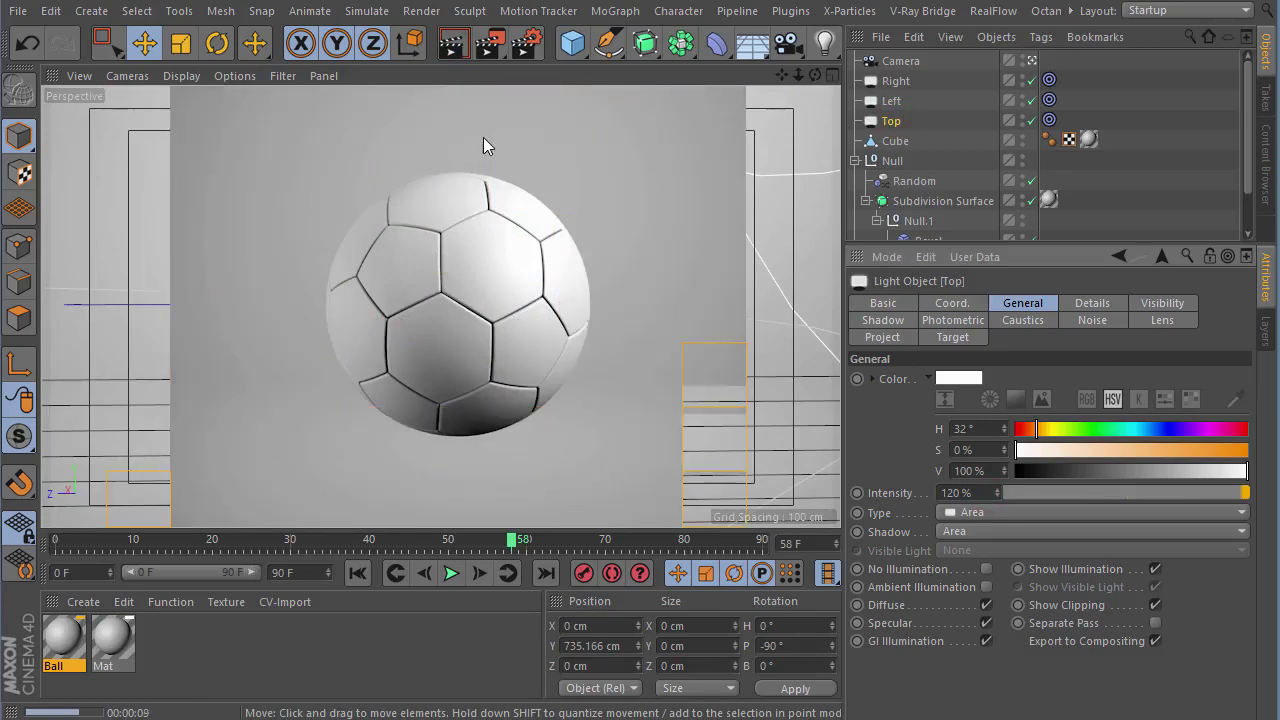
pyautogui.click(893, 84)
pyautogui.click(979, 492)
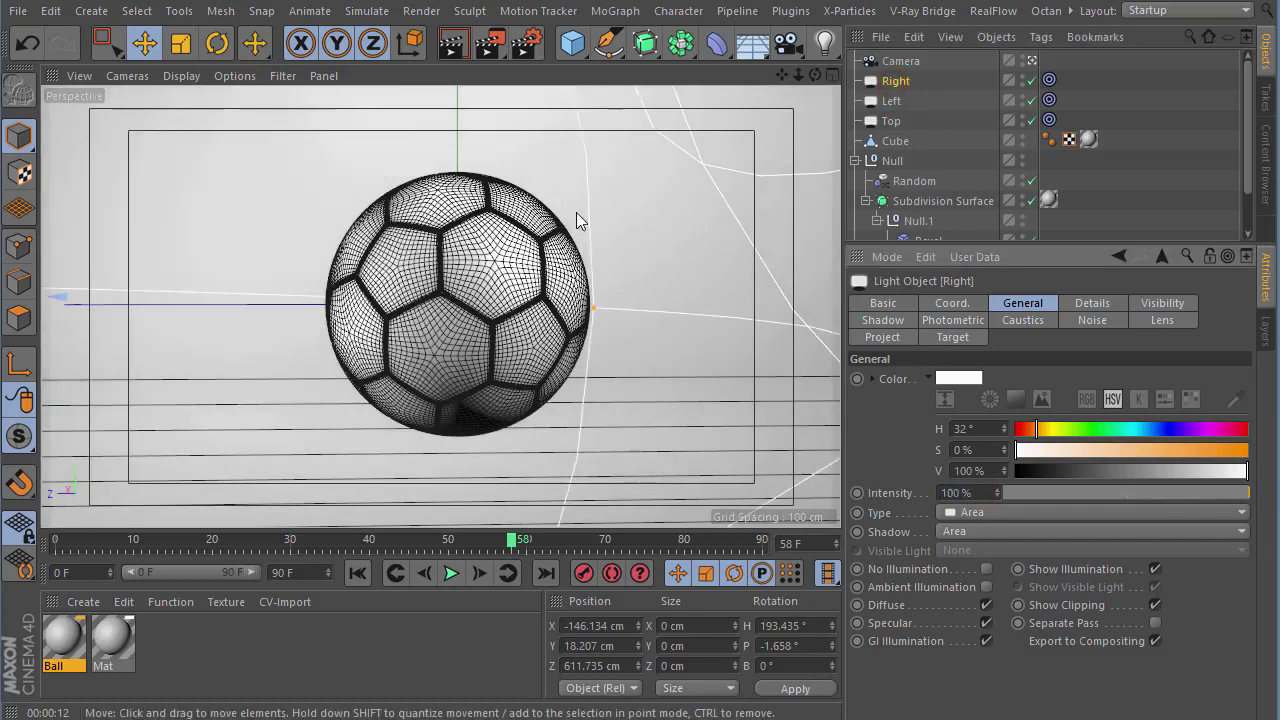
pyautogui.click(452, 42)
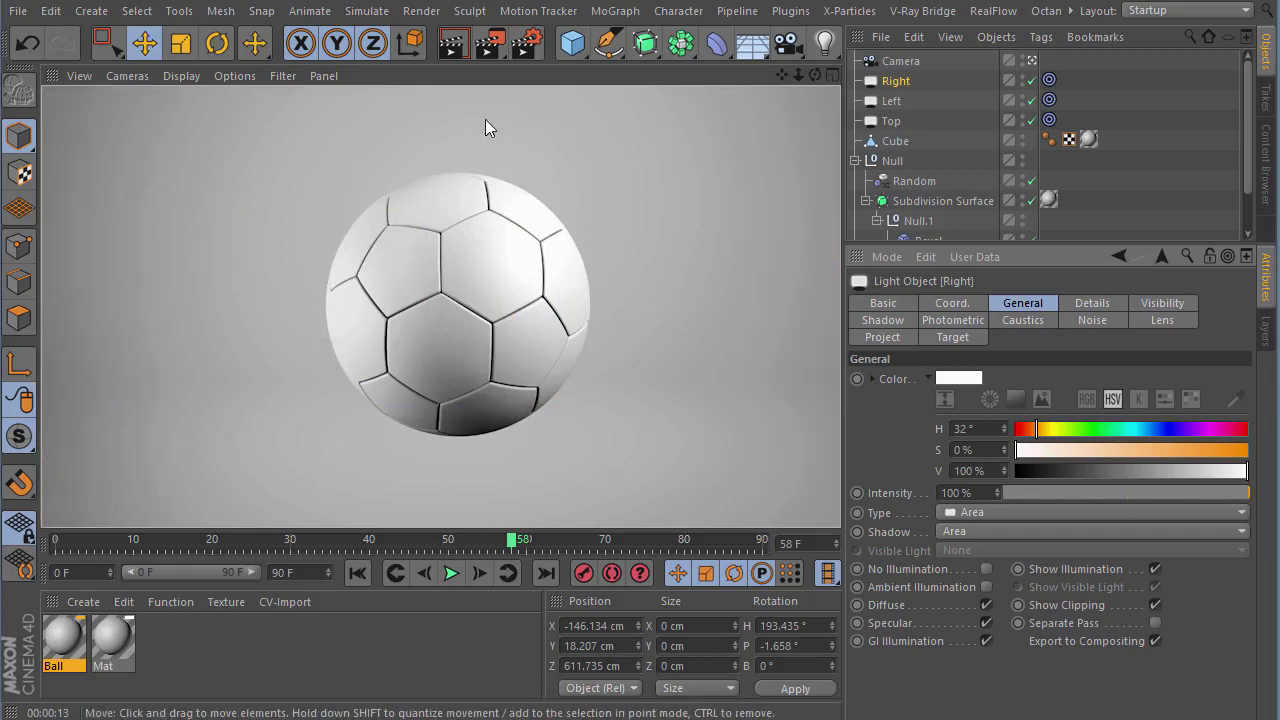
# - Make the Ball material's colour a near-black deep blue (H 242°, S 82%, V 4%)
pyautogui.doubleClick(59, 640)
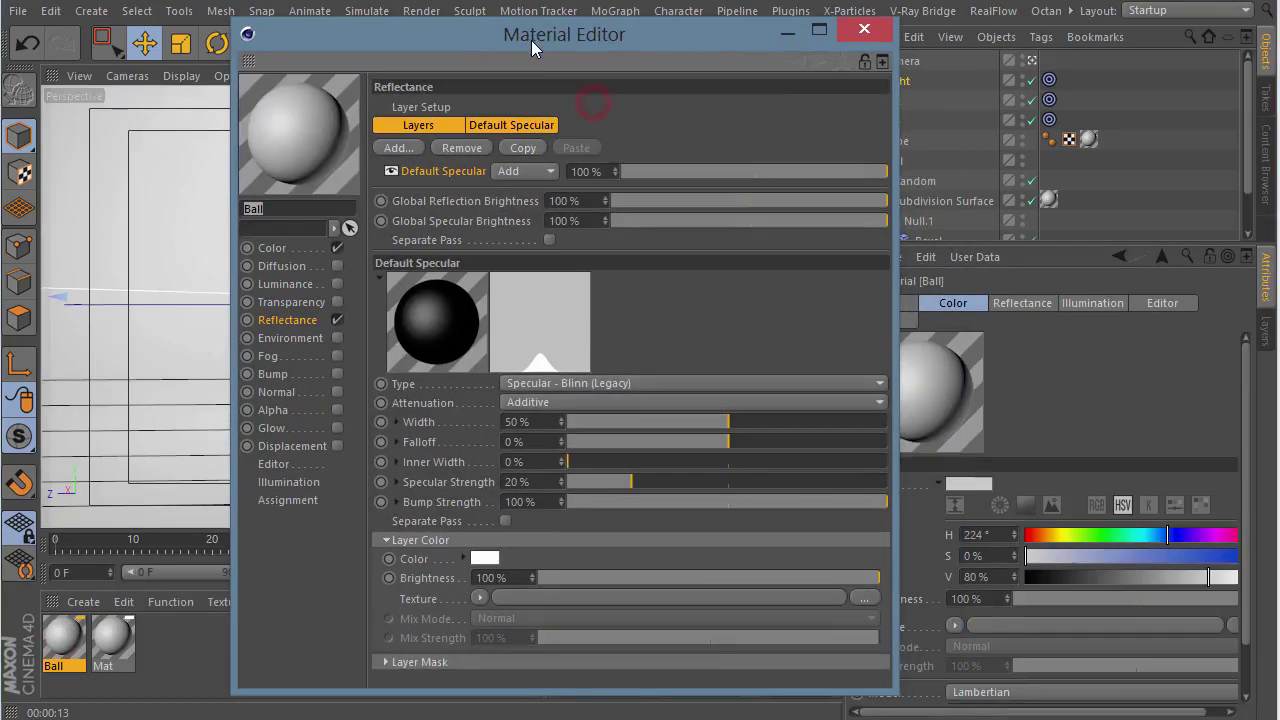
pyautogui.moveTo(477, 33)
pyautogui.mouseDown()
pyautogui.moveTo(573, 54)
pyautogui.moveTo(547, 51)
pyautogui.mouseUp()
pyautogui.click(387, 252)
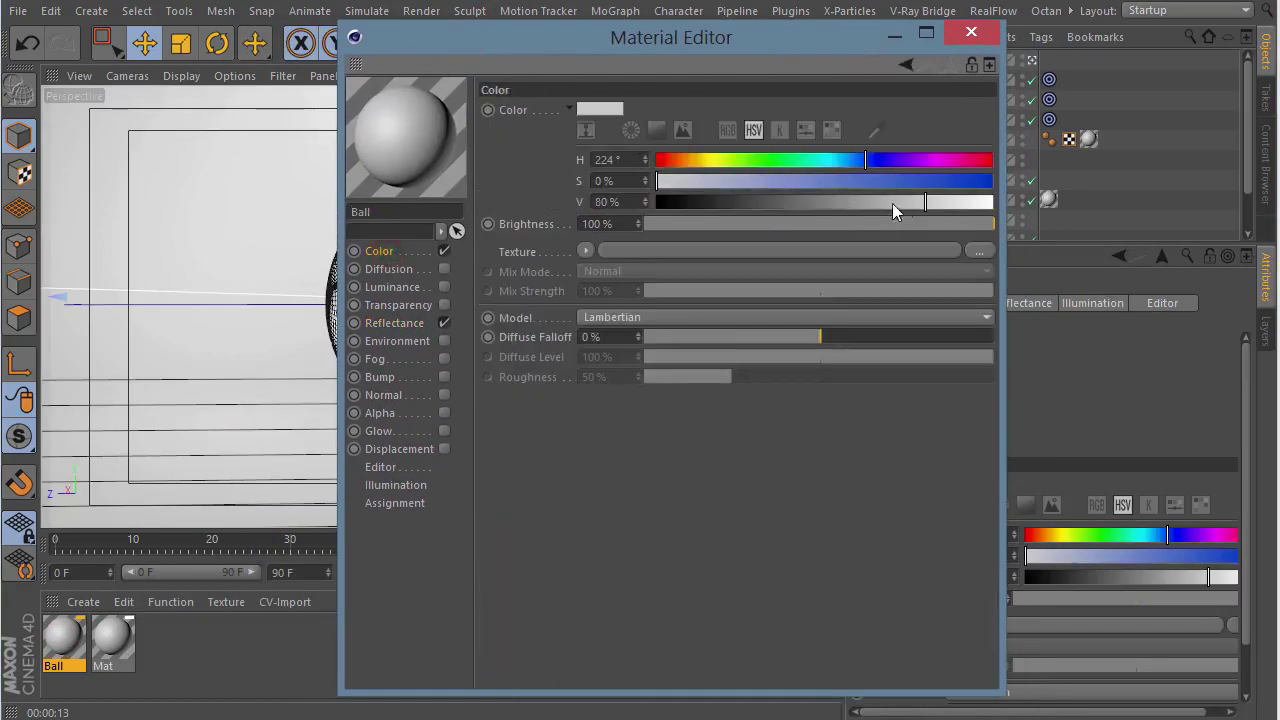
pyautogui.moveTo(892, 203); pyautogui.dragTo(670, 202)
pyautogui.click(881, 160)
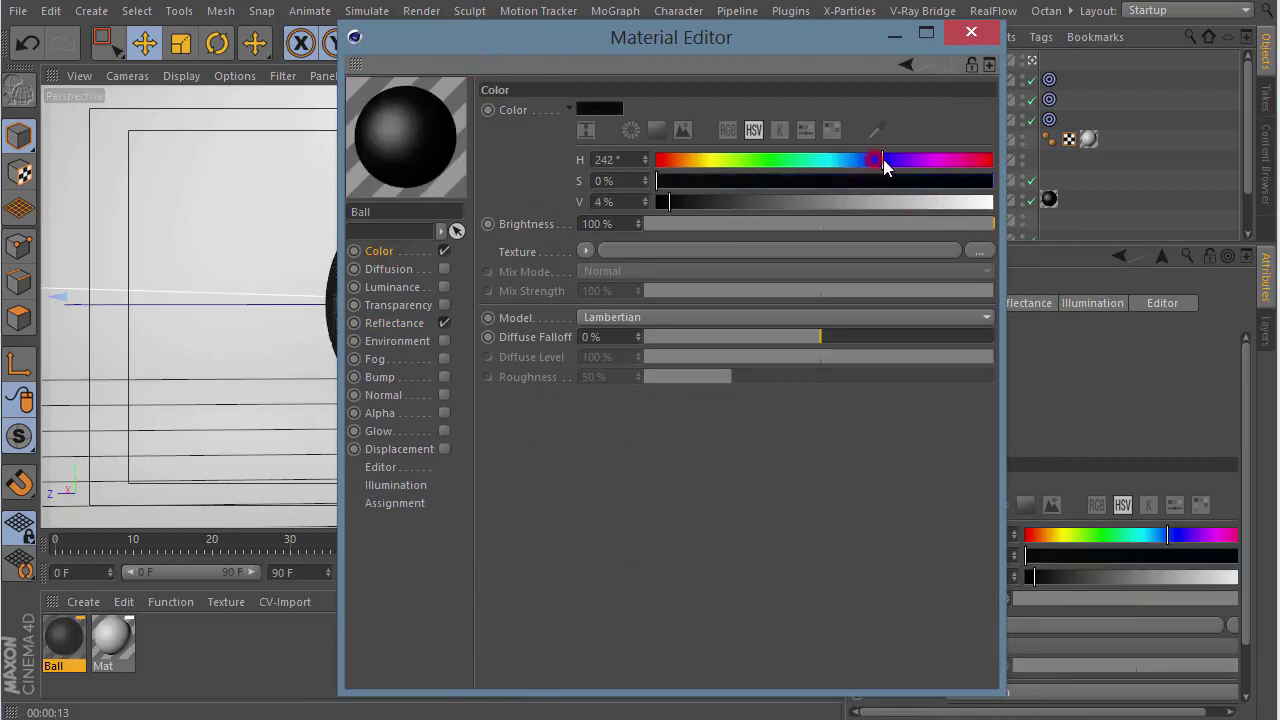
pyautogui.click(828, 181)
pyautogui.click(930, 180)
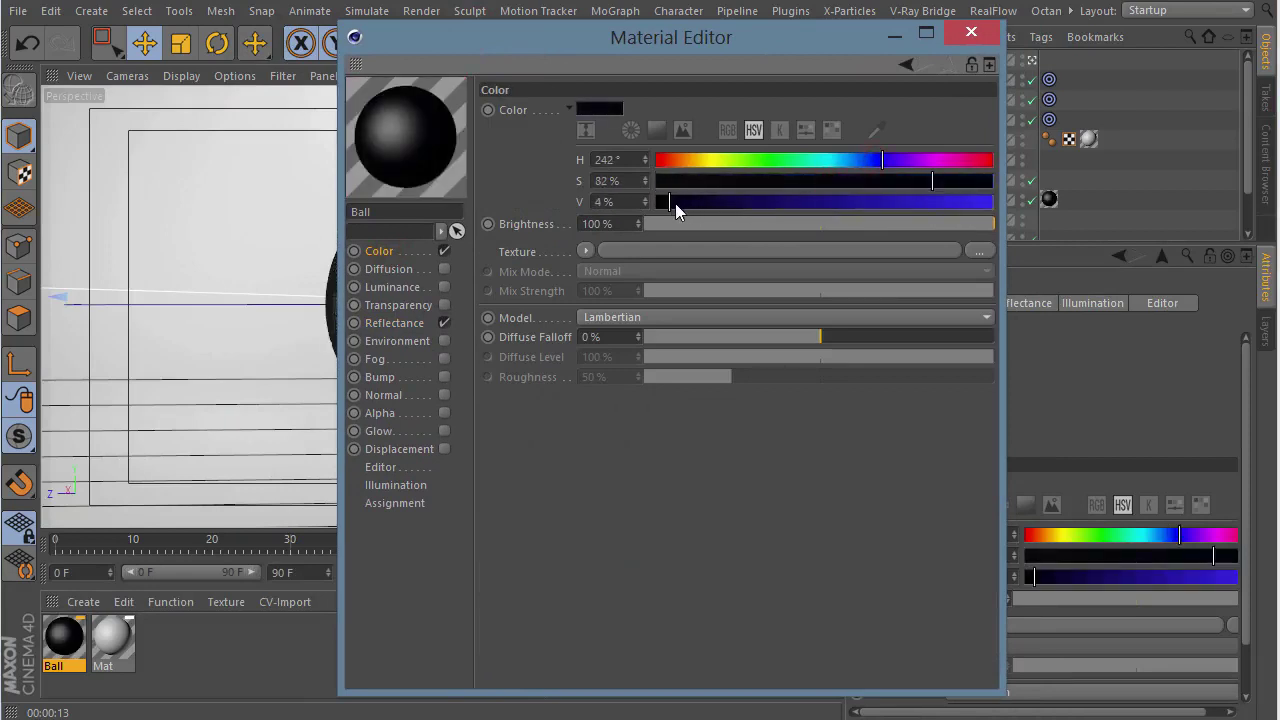
# - Tighten the Ball's default specular to 35% width, -6% falloff and 9% strength
pyautogui.click(398, 305)
pyautogui.click(402, 323)
pyautogui.moveTo(595, 47); pyautogui.dragTo(621, 38)
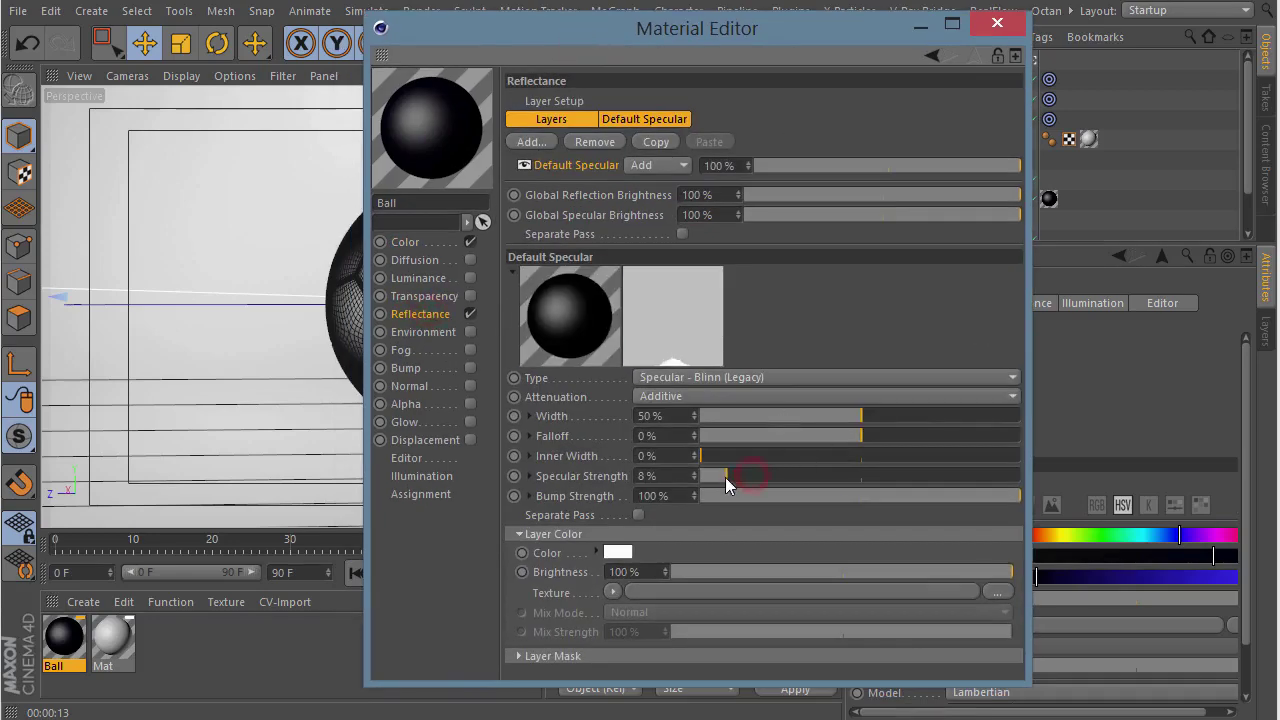
pyautogui.click(797, 415)
pyautogui.moveTo(851, 436); pyautogui.dragTo(847, 436)
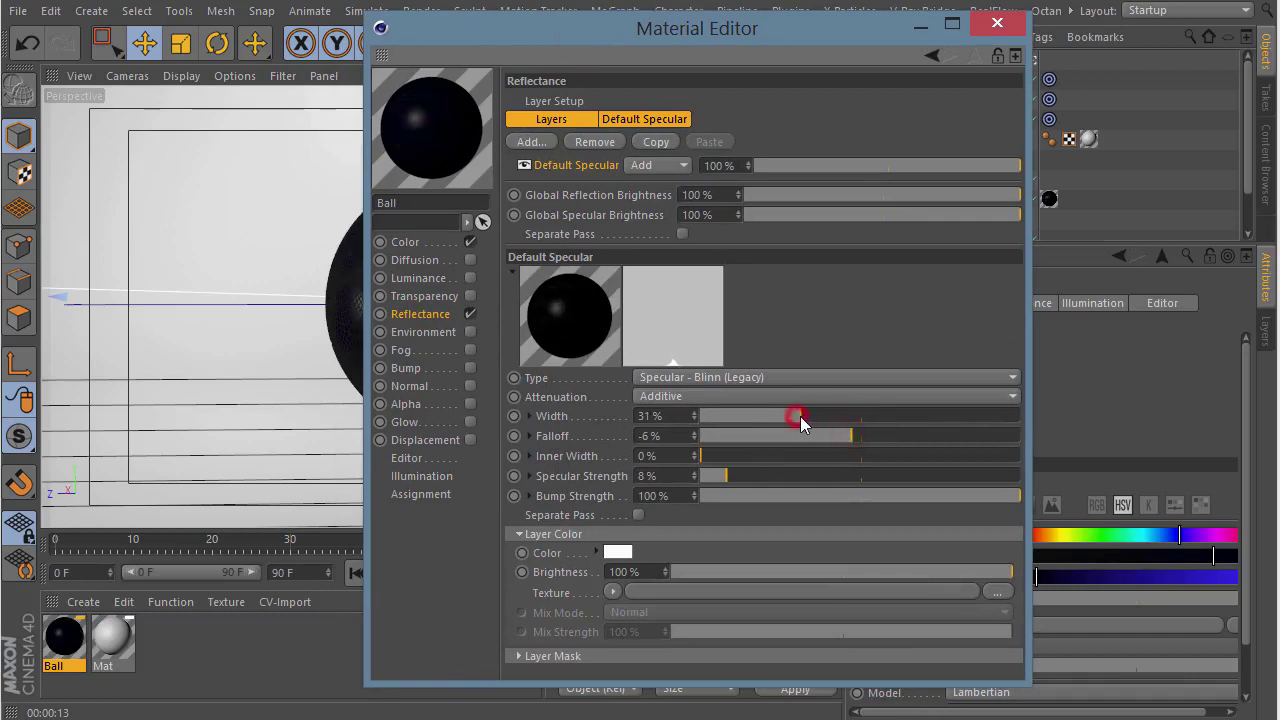
pyautogui.moveTo(801, 415); pyautogui.dragTo(810, 415)
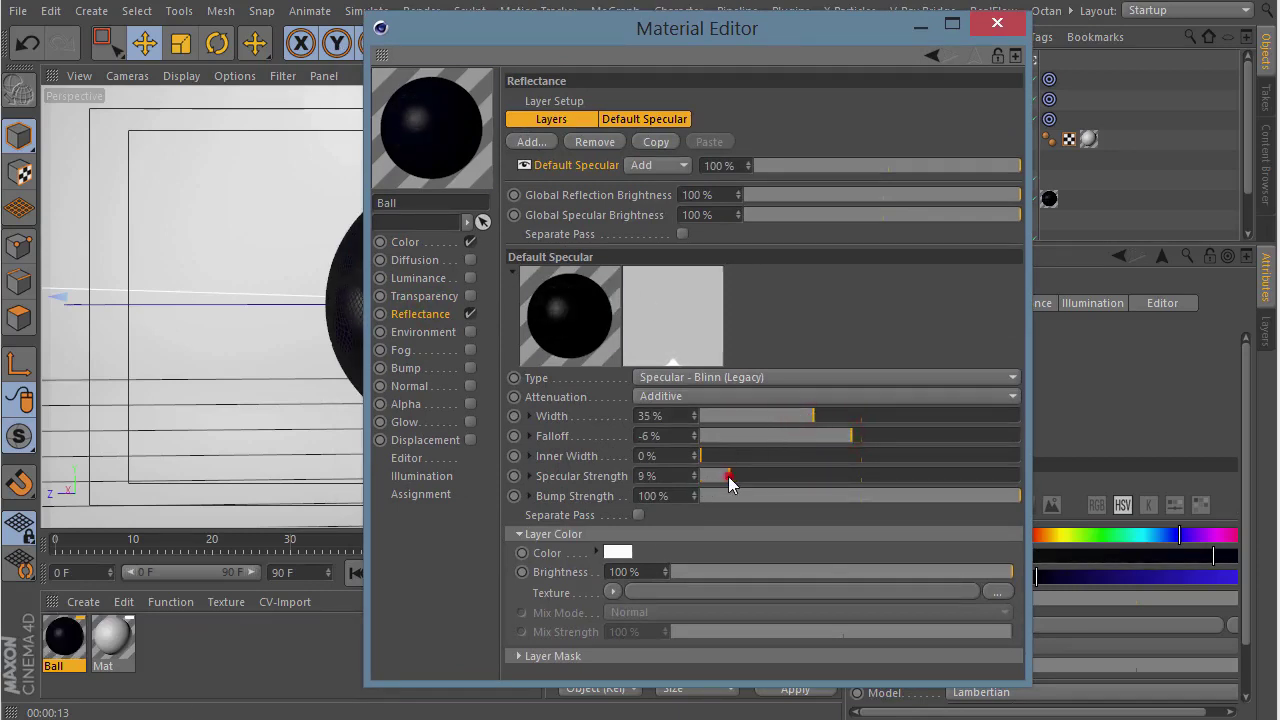
pyautogui.click(531, 142)
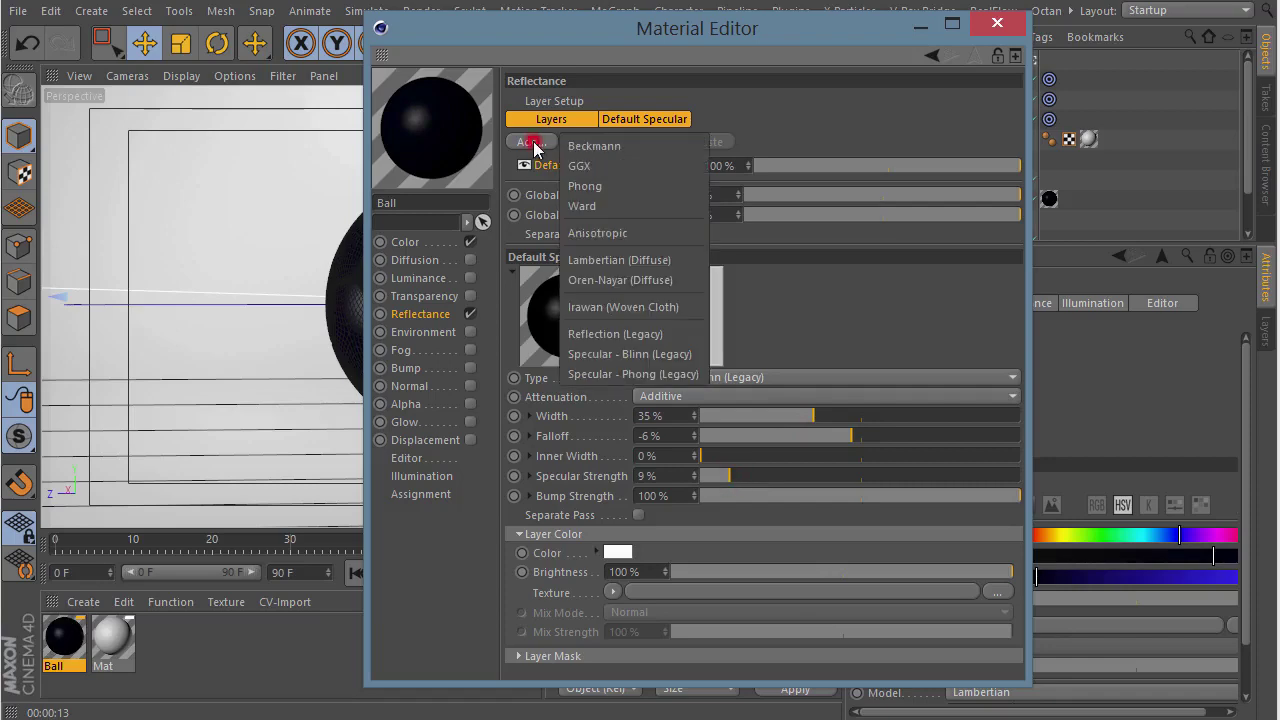
# - Add a GGX reflection layer at 35% strength and 20% roughness, default specular blended to 75%
pyautogui.click(613, 166)
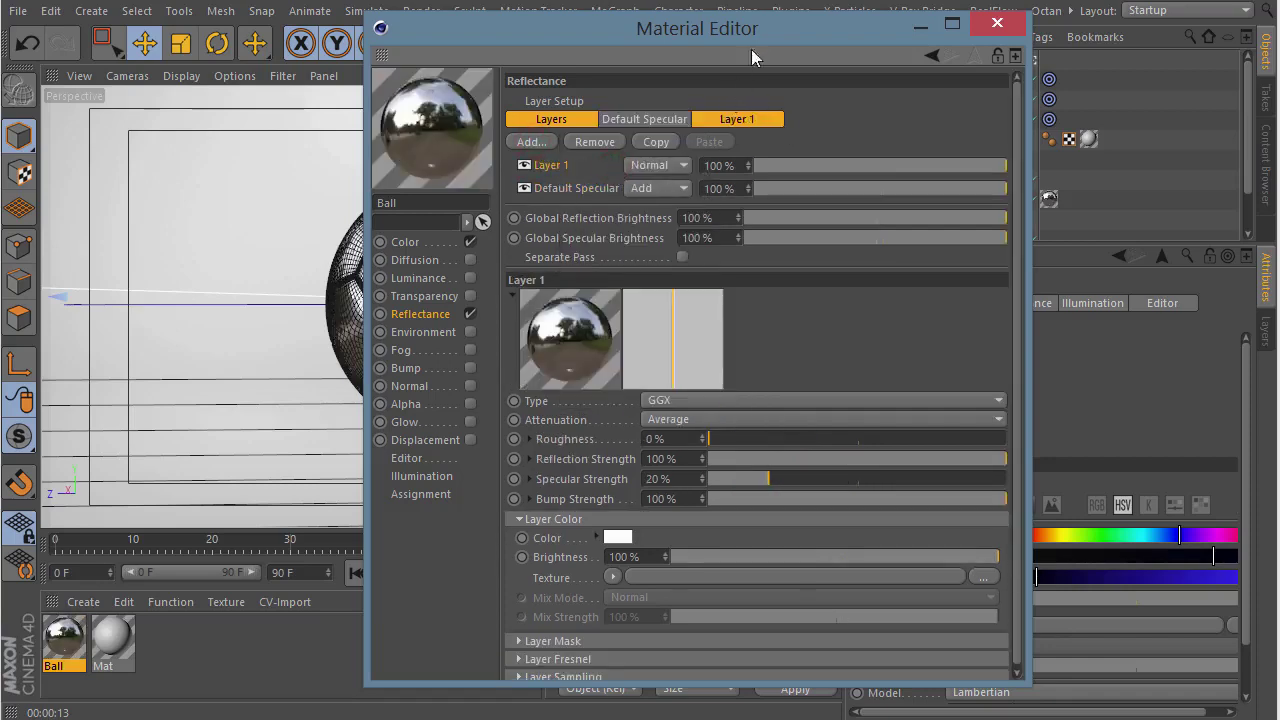
pyautogui.moveTo(831, 51); pyautogui.dragTo(734, 34)
pyautogui.scroll(-1, 911, 351)
pyautogui.write('37')
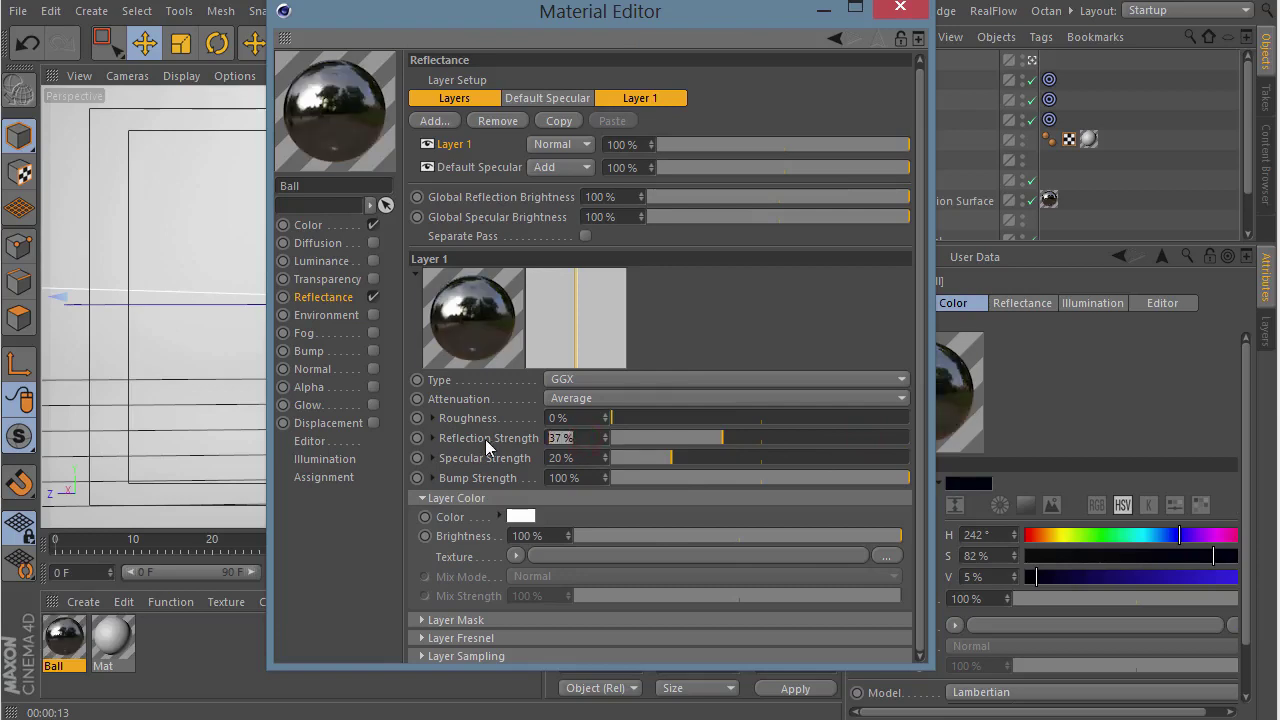
pyautogui.write('35')
pyautogui.press('Return')
pyautogui.write('20')
pyautogui.press('Return')
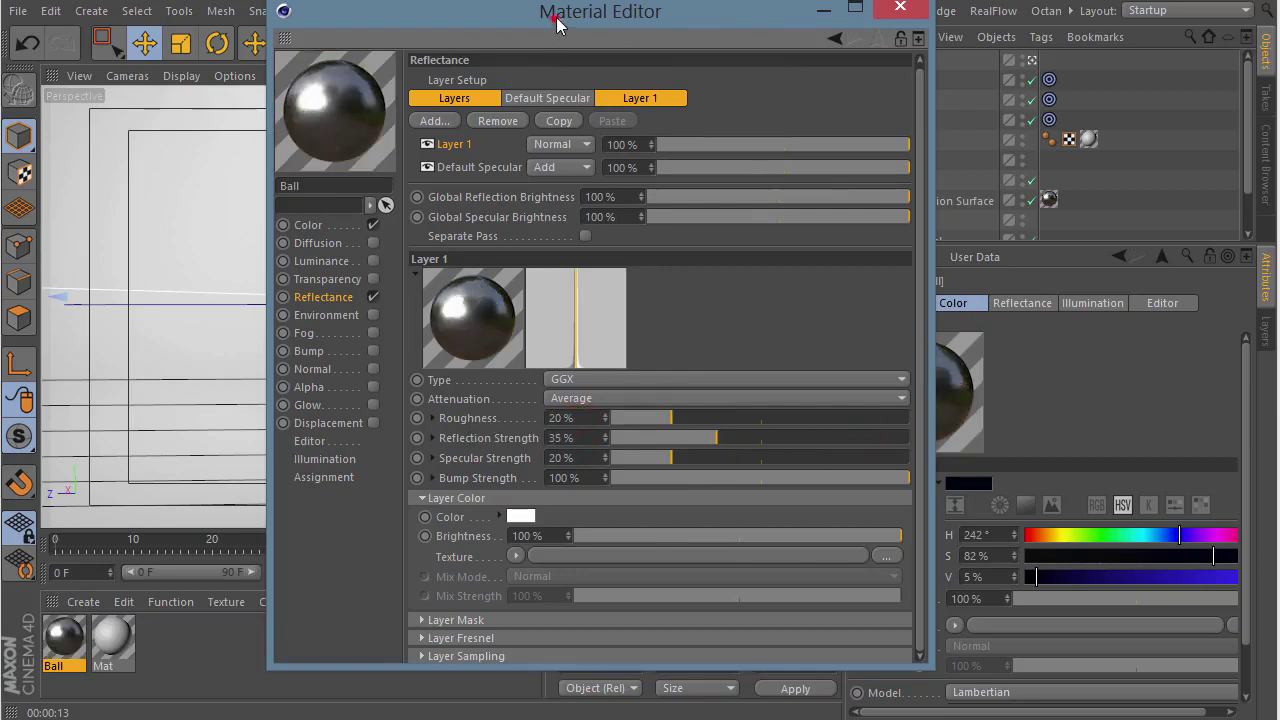
pyautogui.moveTo(557, 24); pyautogui.dragTo(600, 27)
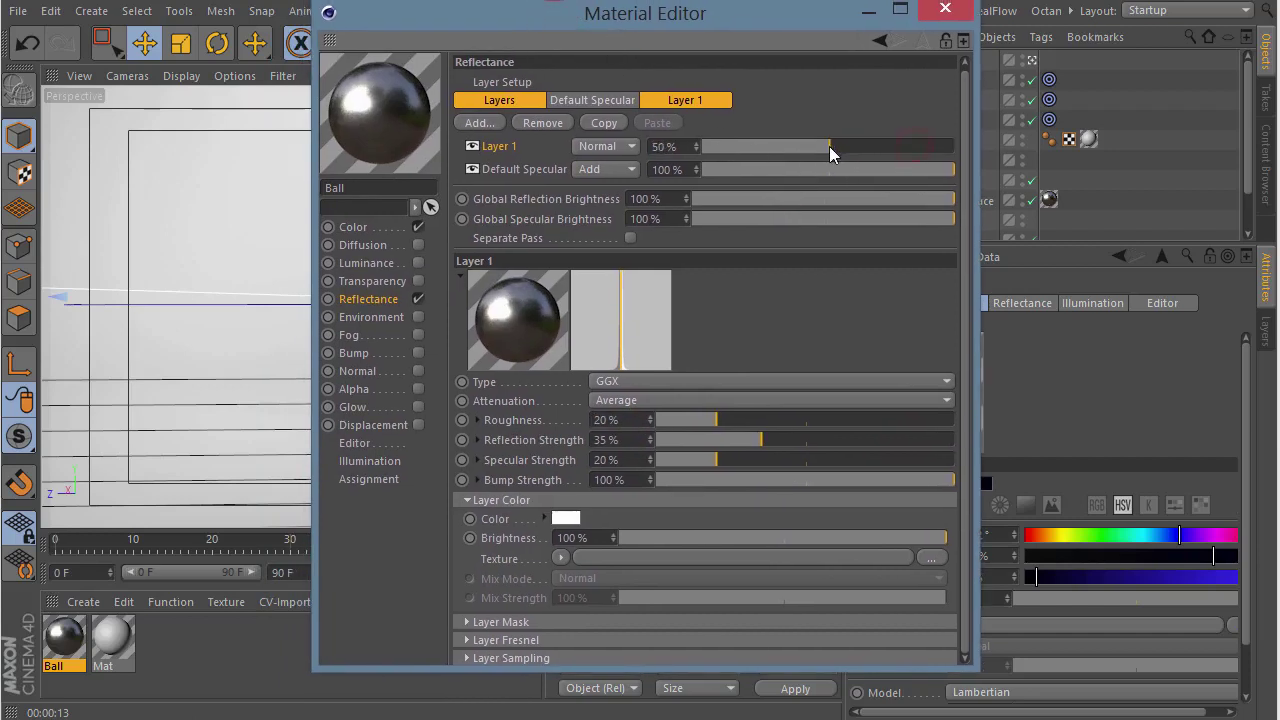
pyautogui.moveTo(863, 170); pyautogui.dragTo(889, 171)
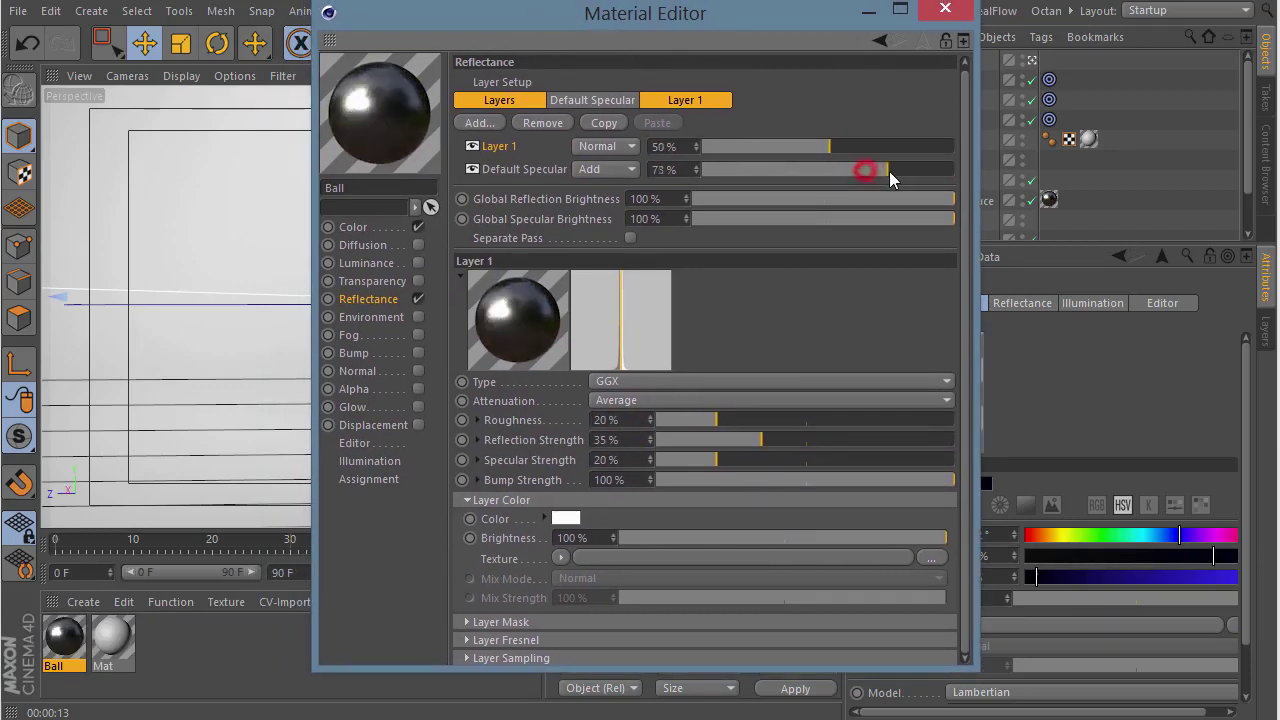
# - Render a region over the ball's highlight to preview the new reflections
pyautogui.moveTo(574, 17); pyautogui.dragTo(911, 97)
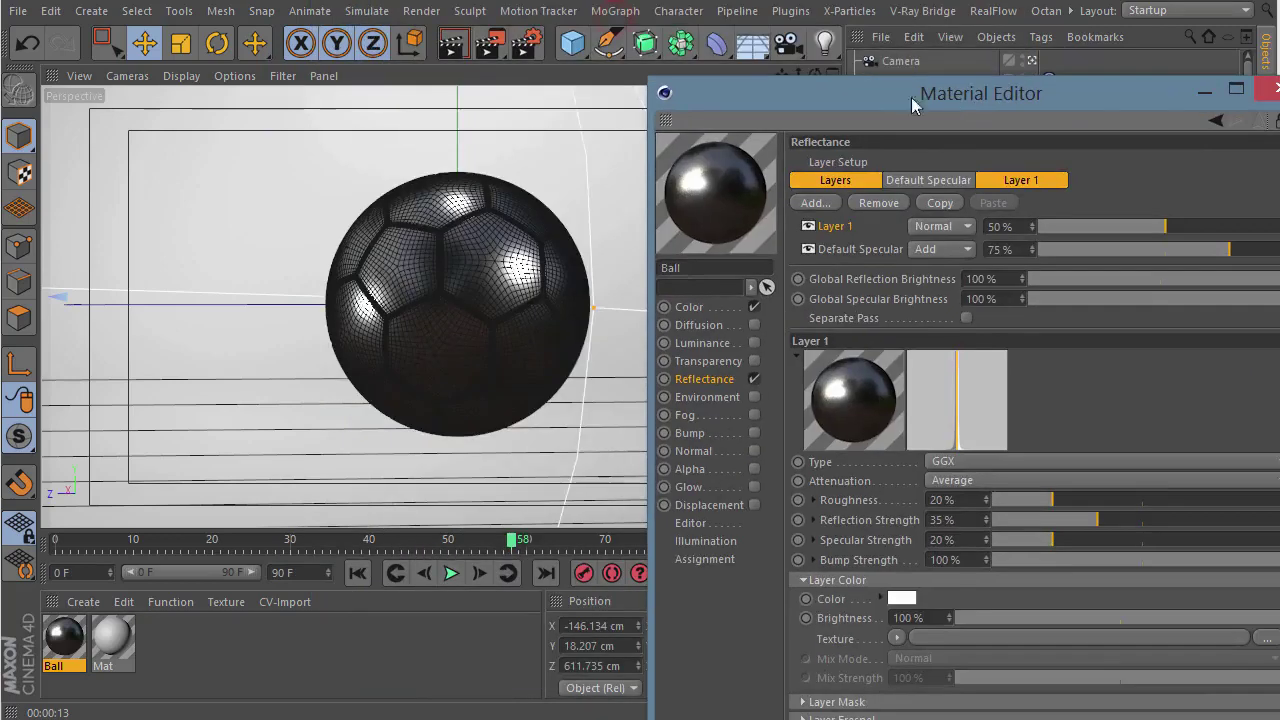
pyautogui.click(455, 50)
pyautogui.click(575, 100)
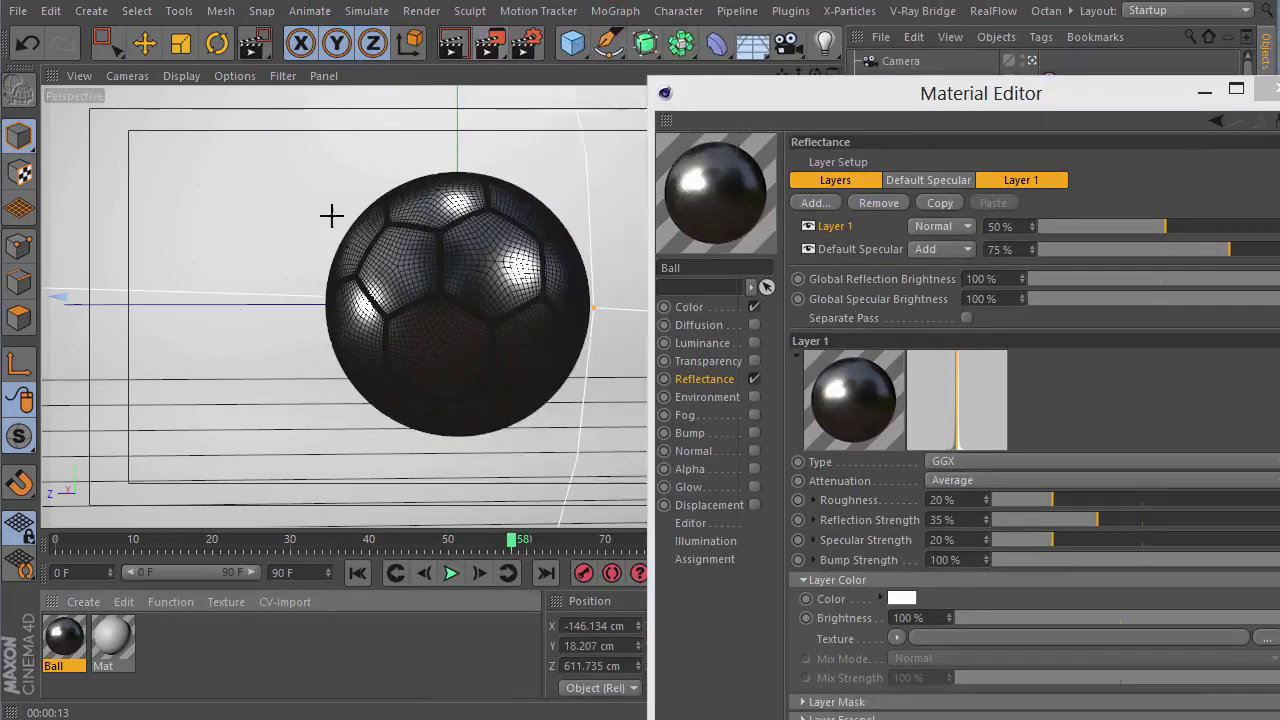
pyautogui.moveTo(280, 154); pyautogui.dragTo(617, 446)
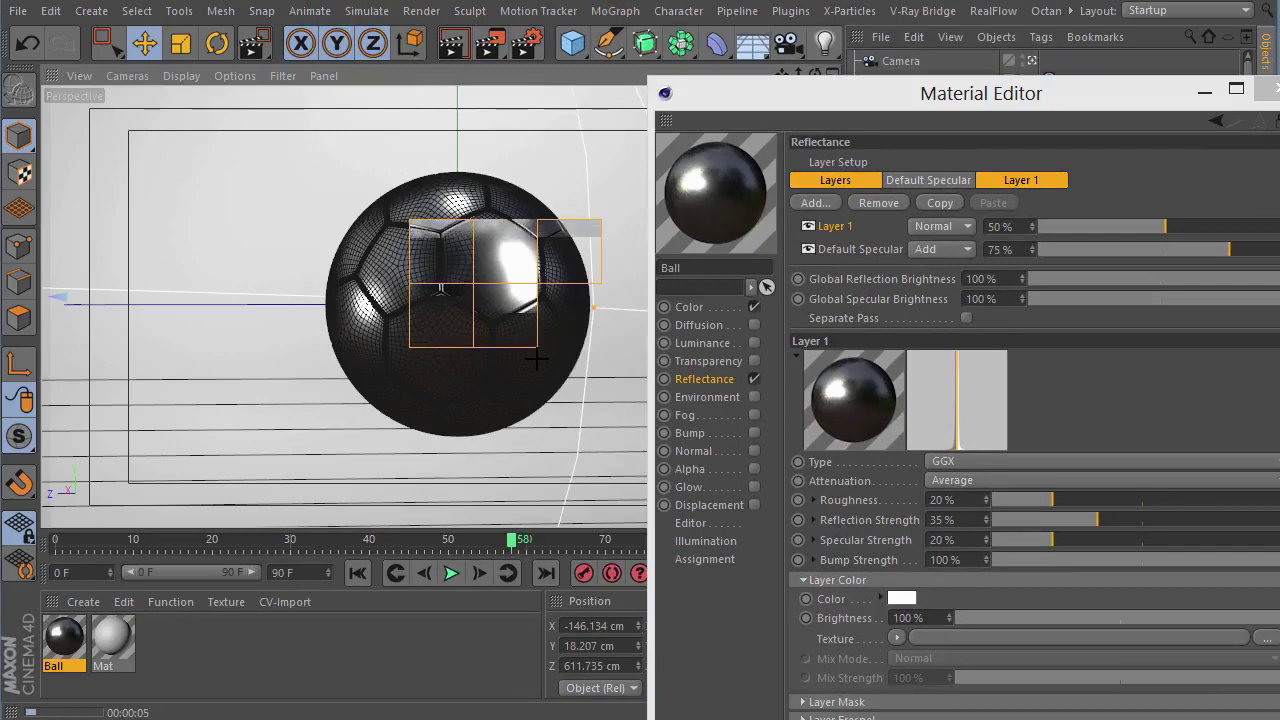
# - Halve the render output resolution from 1280x720 to 640x360
pyautogui.click(531, 50)
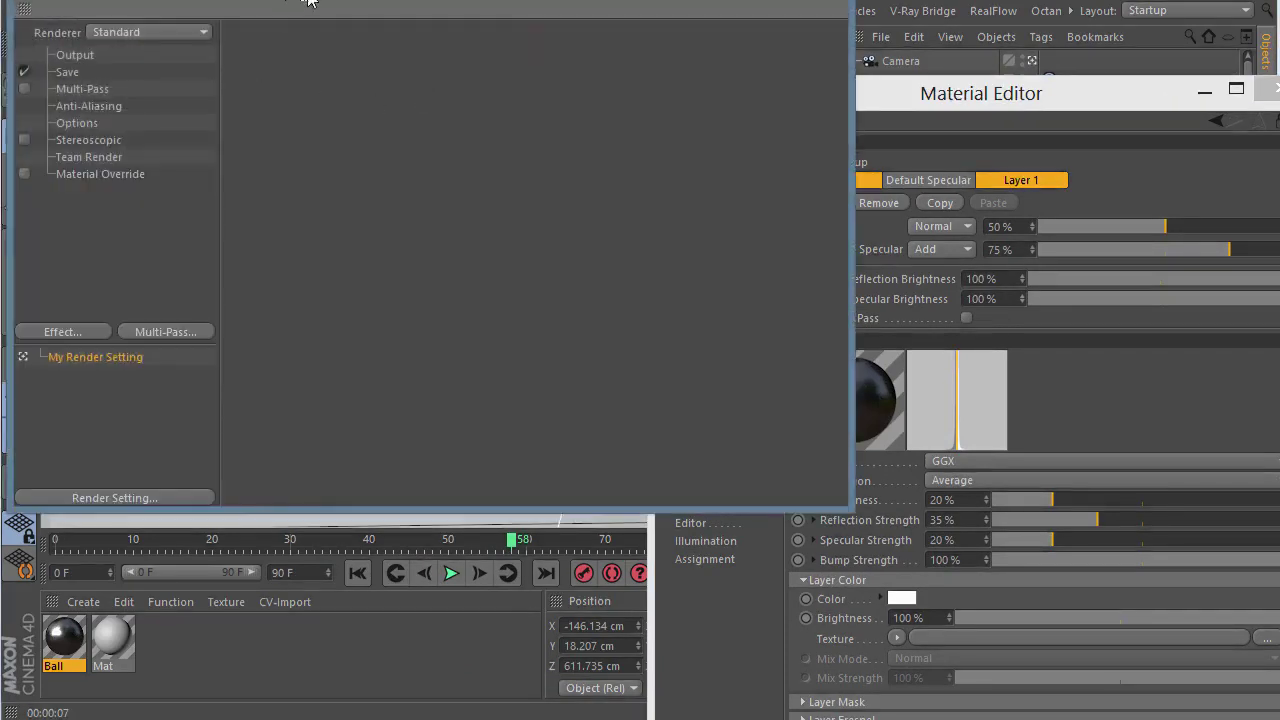
pyautogui.click(207, 176)
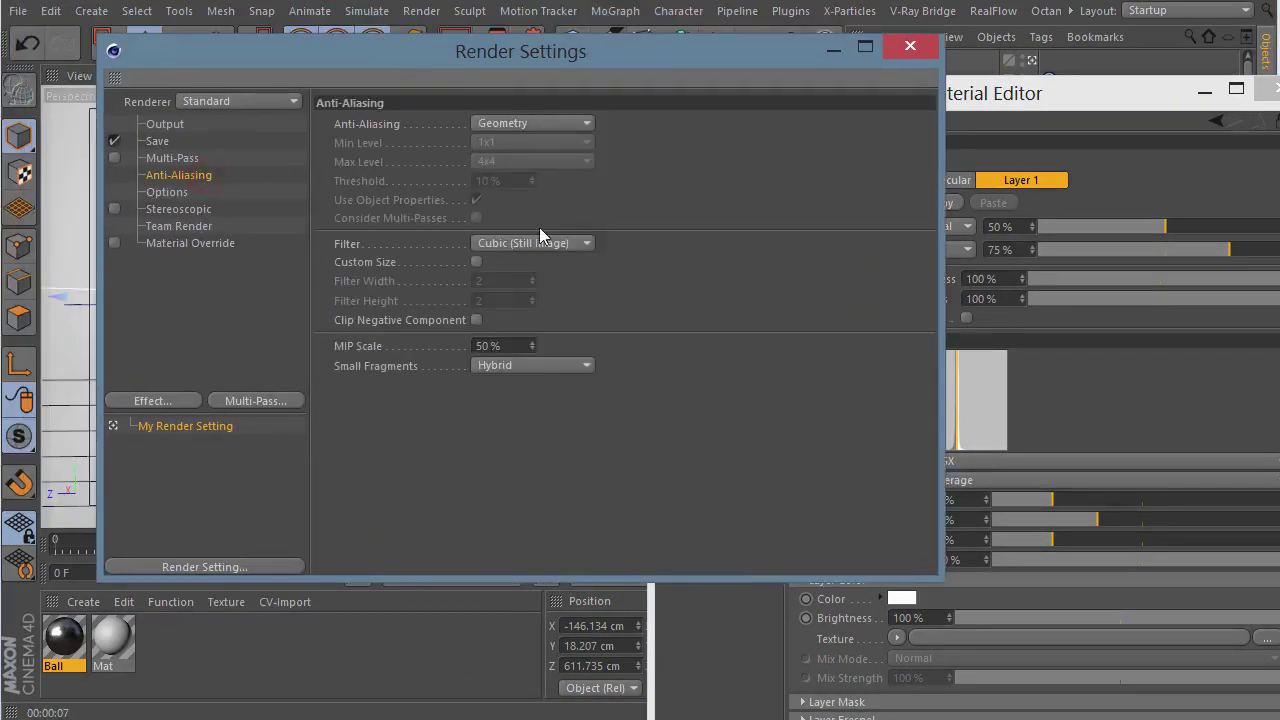
pyautogui.click(158, 141)
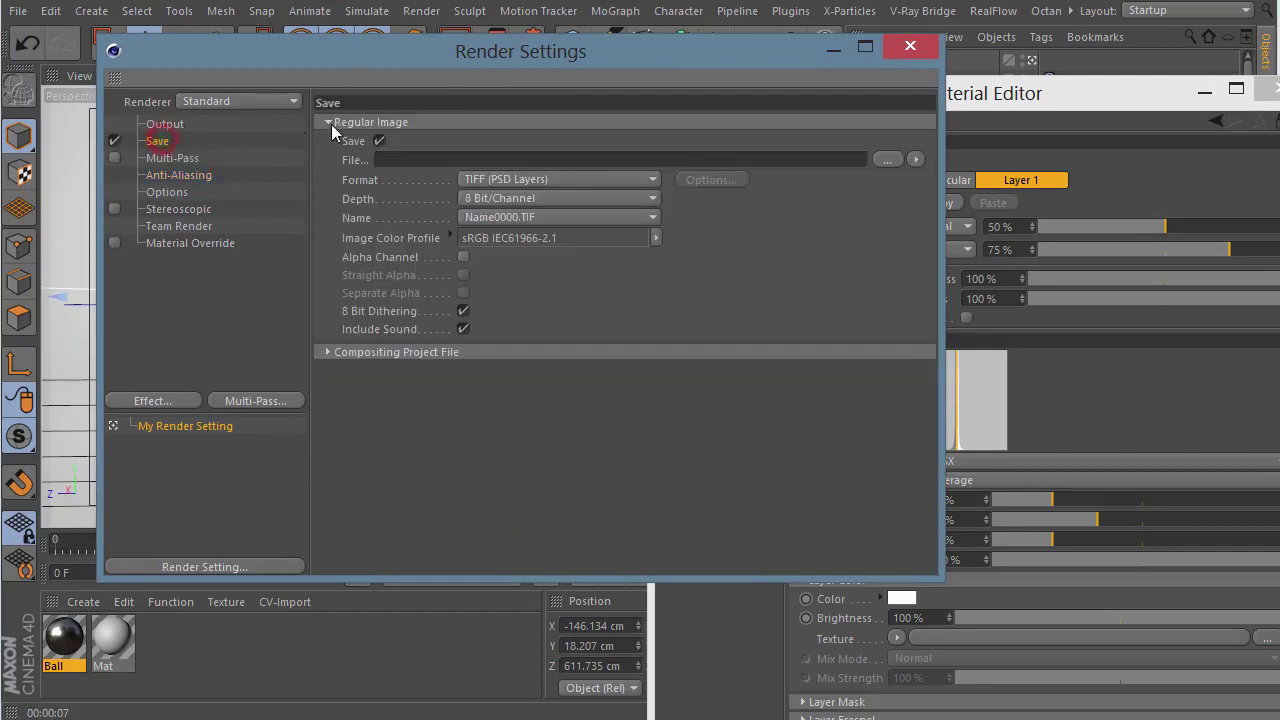
pyautogui.moveTo(427, 53); pyautogui.dragTo(454, 67)
pyautogui.click(193, 139)
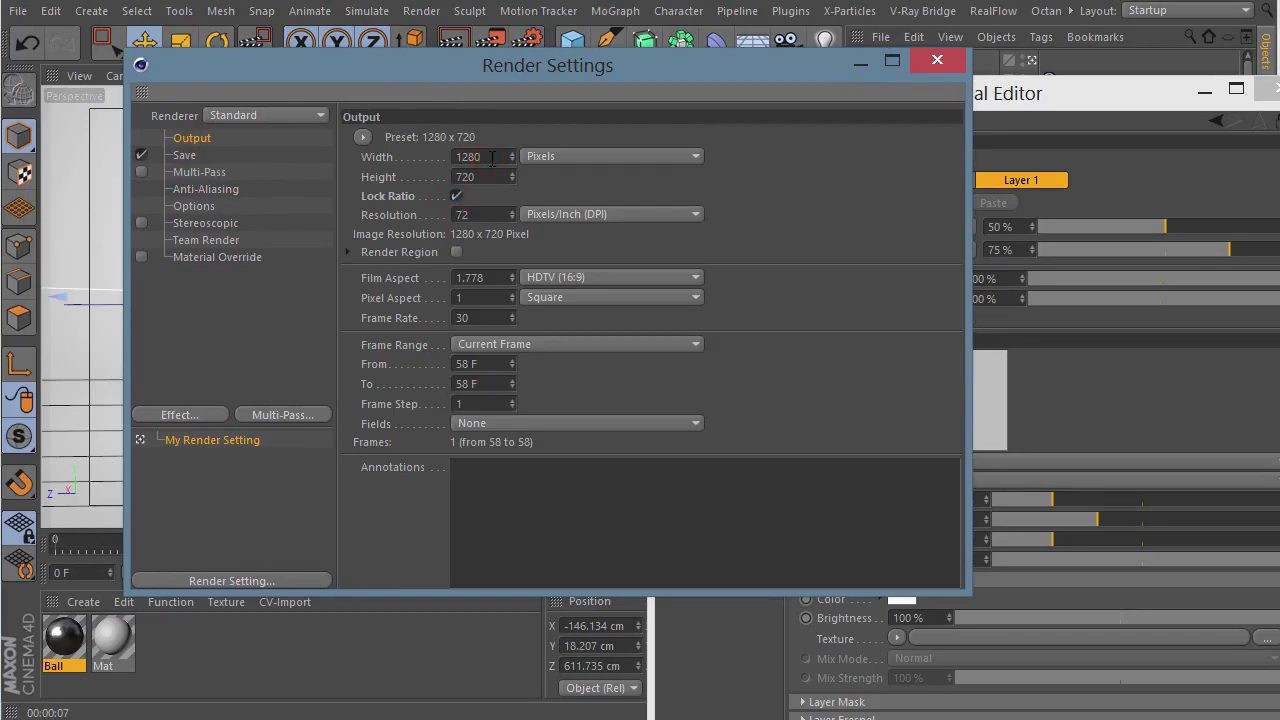
pyautogui.press('Return')
# - Render the test image to the Picture Viewer and inspect the dark glossy ball
pyautogui.click(937, 61)
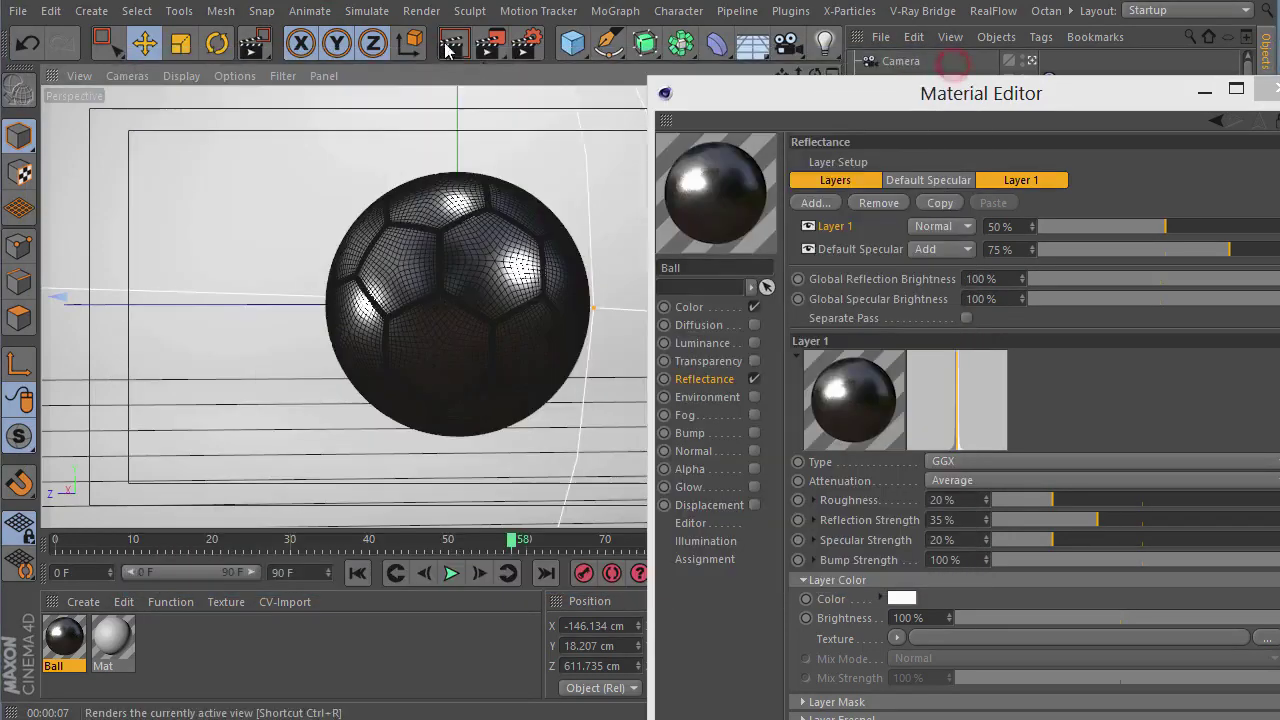
pyautogui.click(490, 40)
pyautogui.scroll(1, 530, 400)
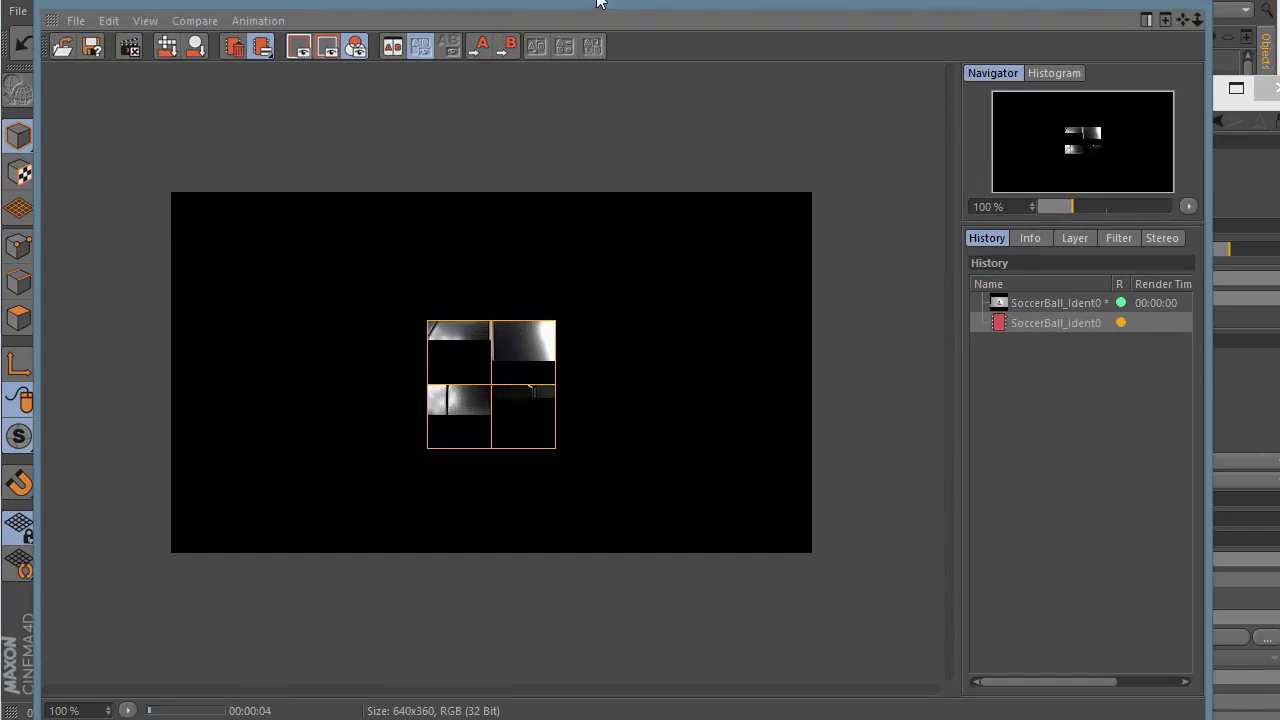
pyautogui.moveTo(598, 2); pyautogui.dragTo(592, 0)
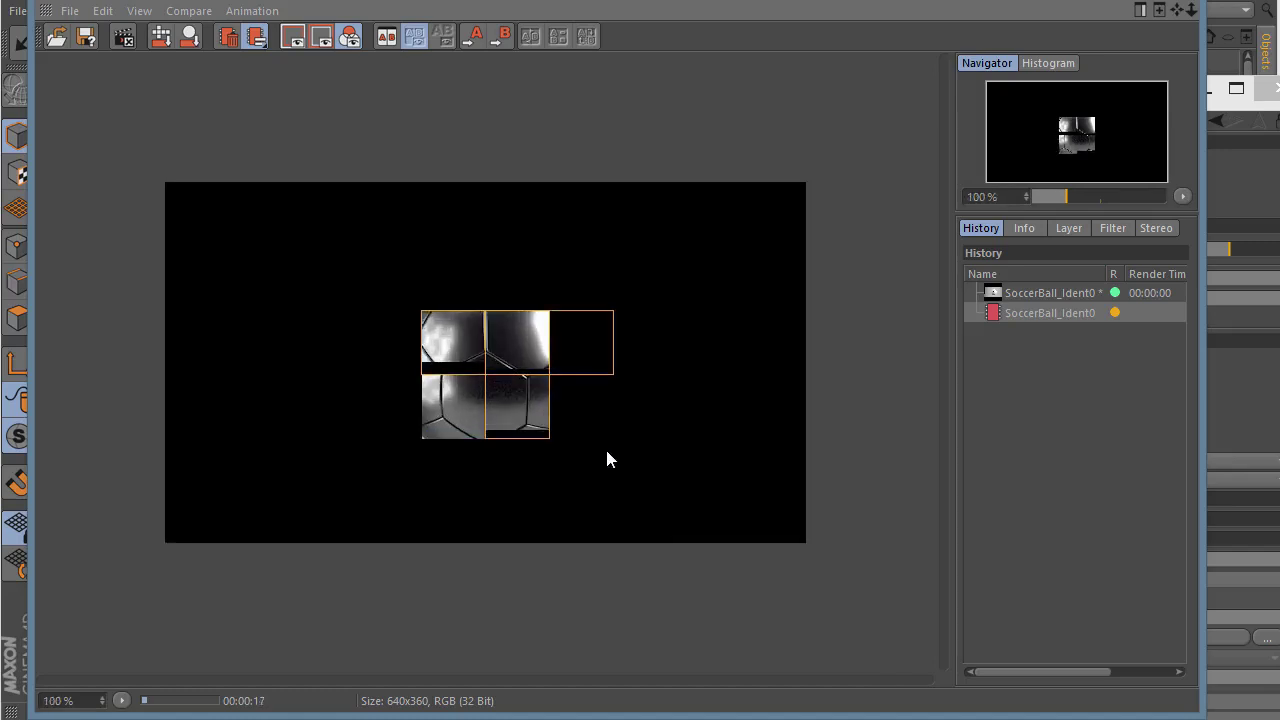
pyautogui.scroll(1, 613, 356)
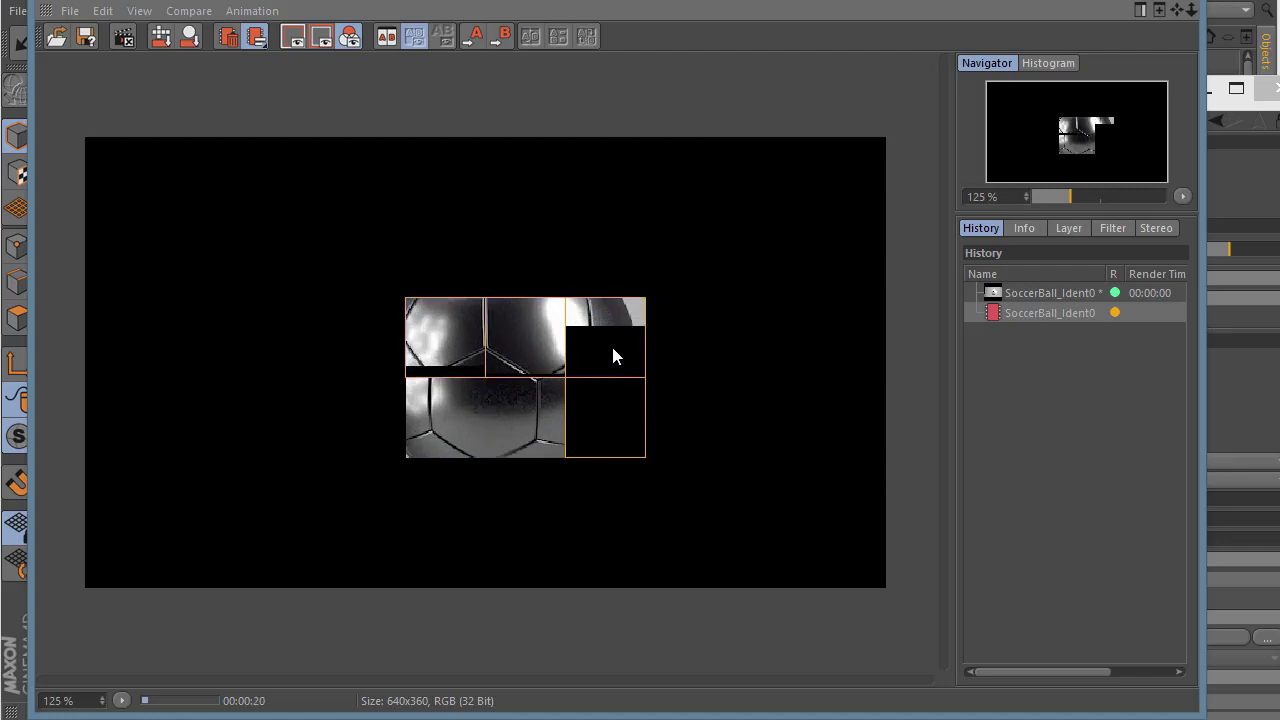
pyautogui.scroll(-1, 613, 352)
pyautogui.scroll(-1, 623, 404)
pyautogui.scroll(1, 623, 405)
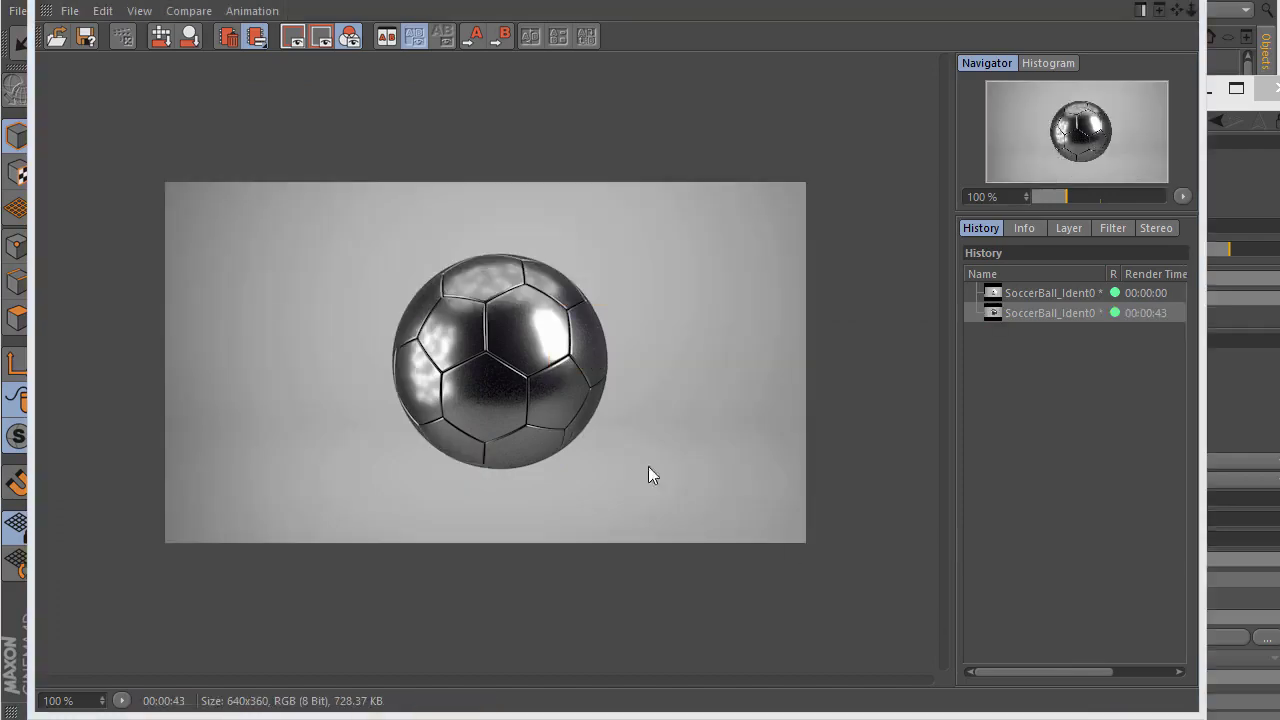
pyautogui.scroll(1, 640, 431)
pyautogui.scroll(-1, 487, 350)
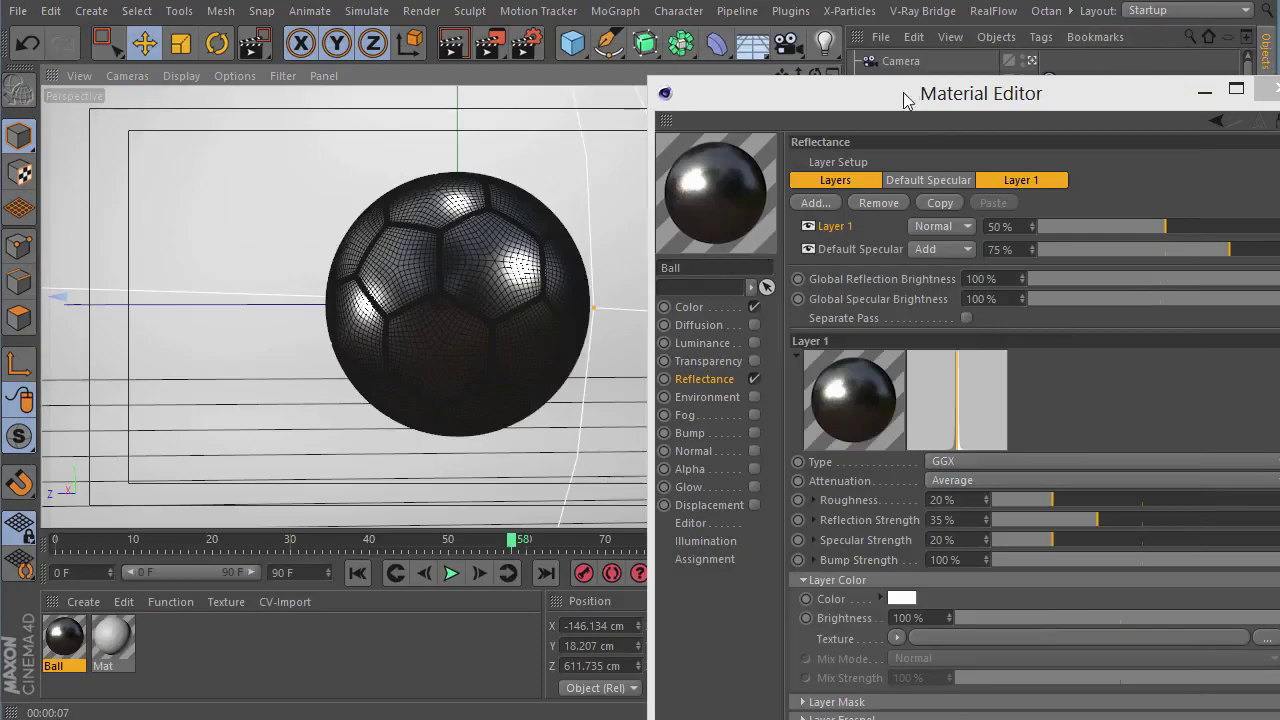
# - Set the Ball material's Reflectance Layer 1 Fresnel to Dielectric
pyautogui.moveTo(878, 40)
pyautogui.mouseDown()
pyautogui.moveTo(650, 78)
pyautogui.moveTo(583, 74)
pyautogui.mouseUp()
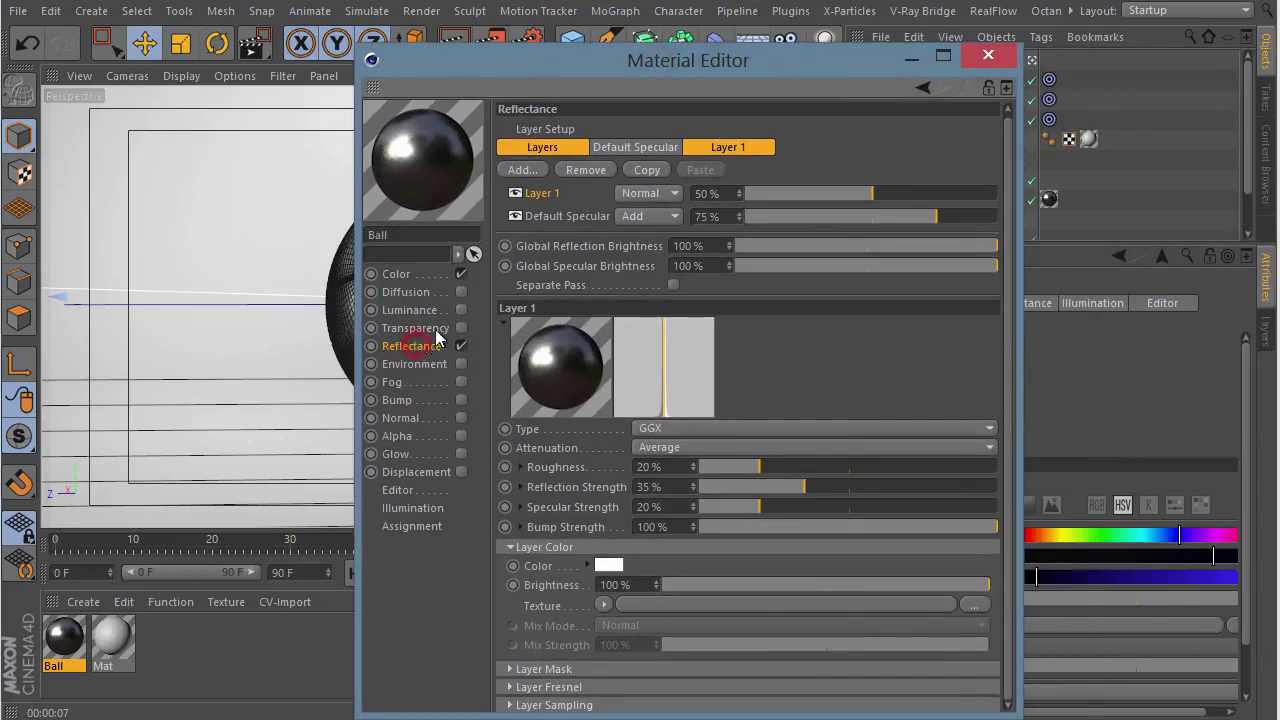
pyautogui.click(577, 149)
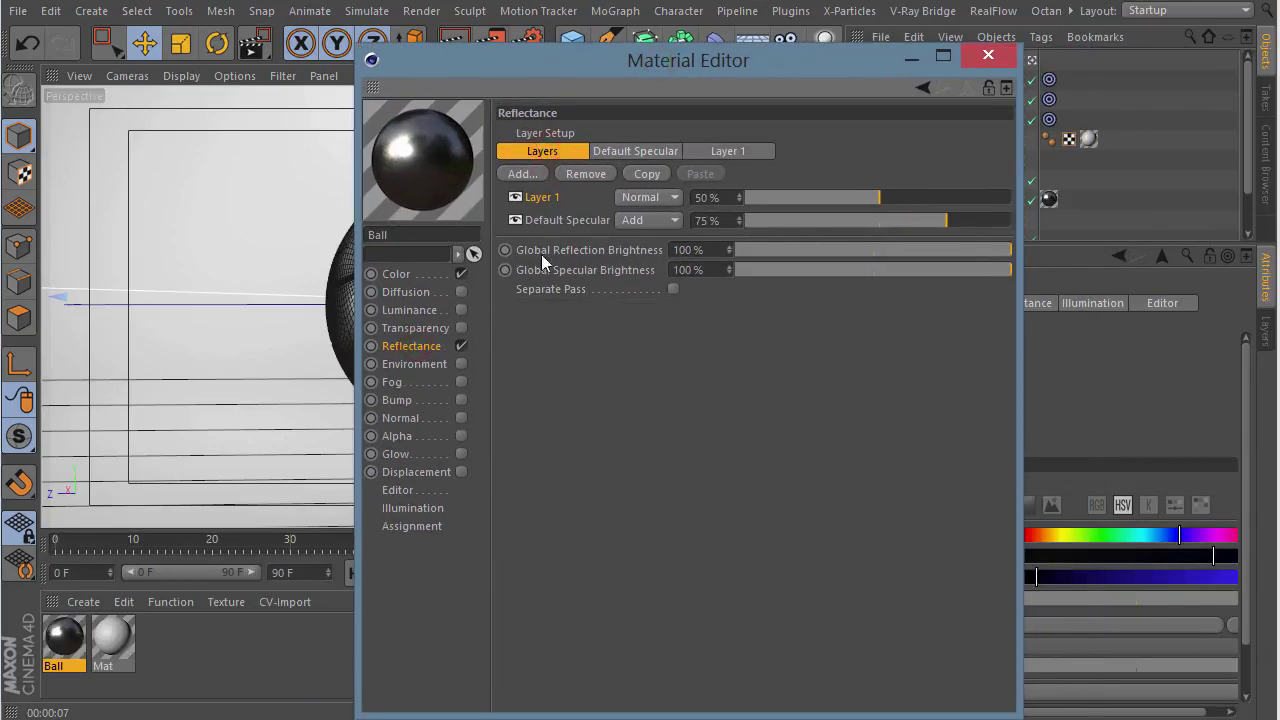
pyautogui.click(703, 150)
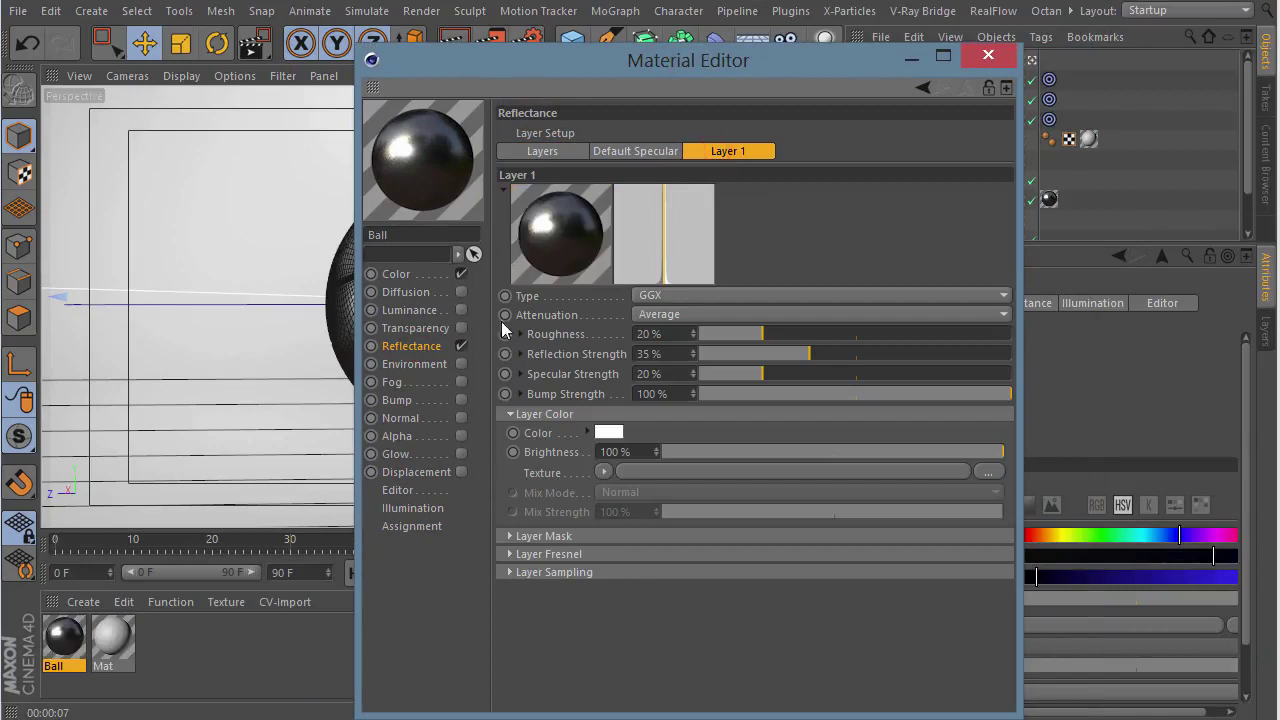
pyautogui.click(548, 556)
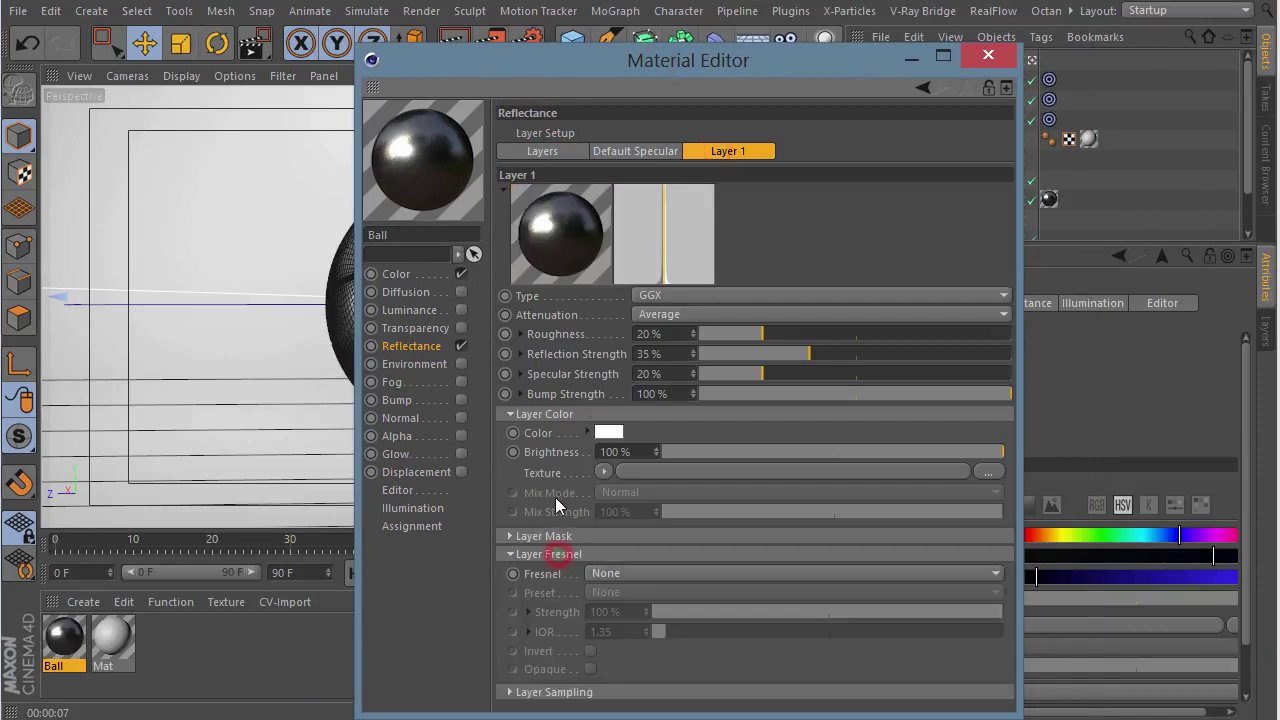
pyautogui.click(605, 574)
pyautogui.click(646, 614)
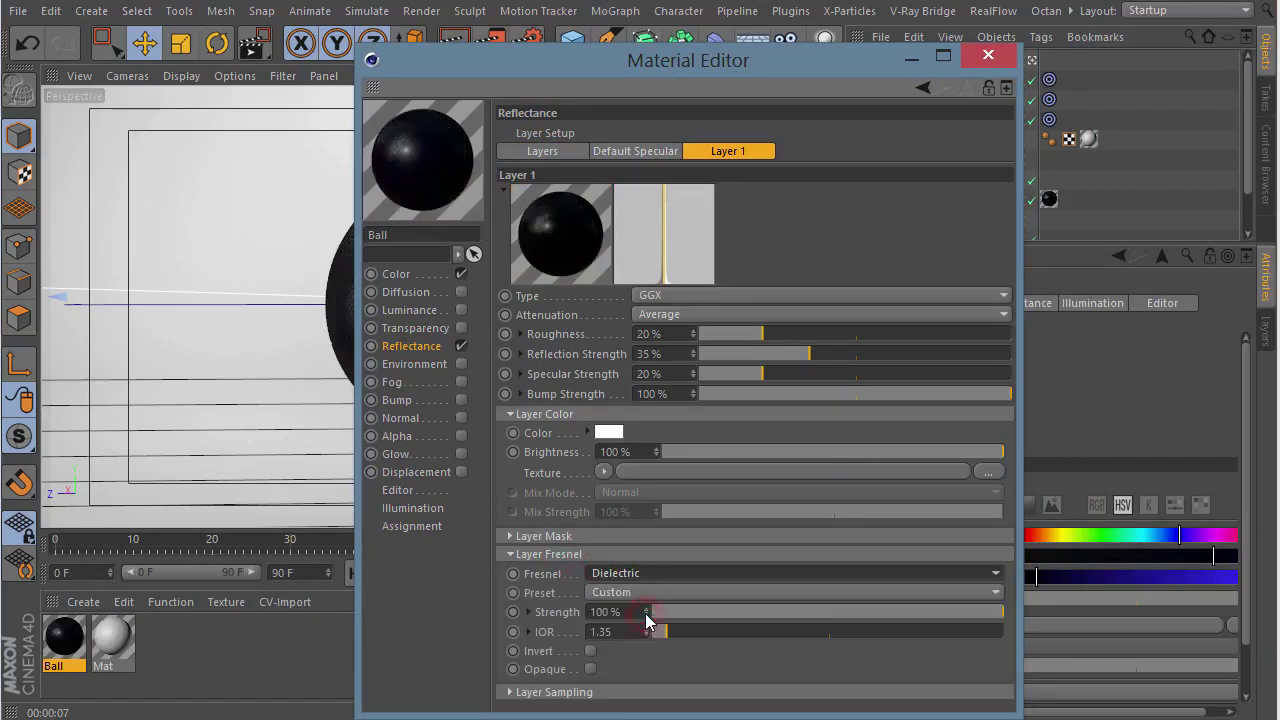
pyautogui.moveTo(643, 65); pyautogui.dragTo(606, 50)
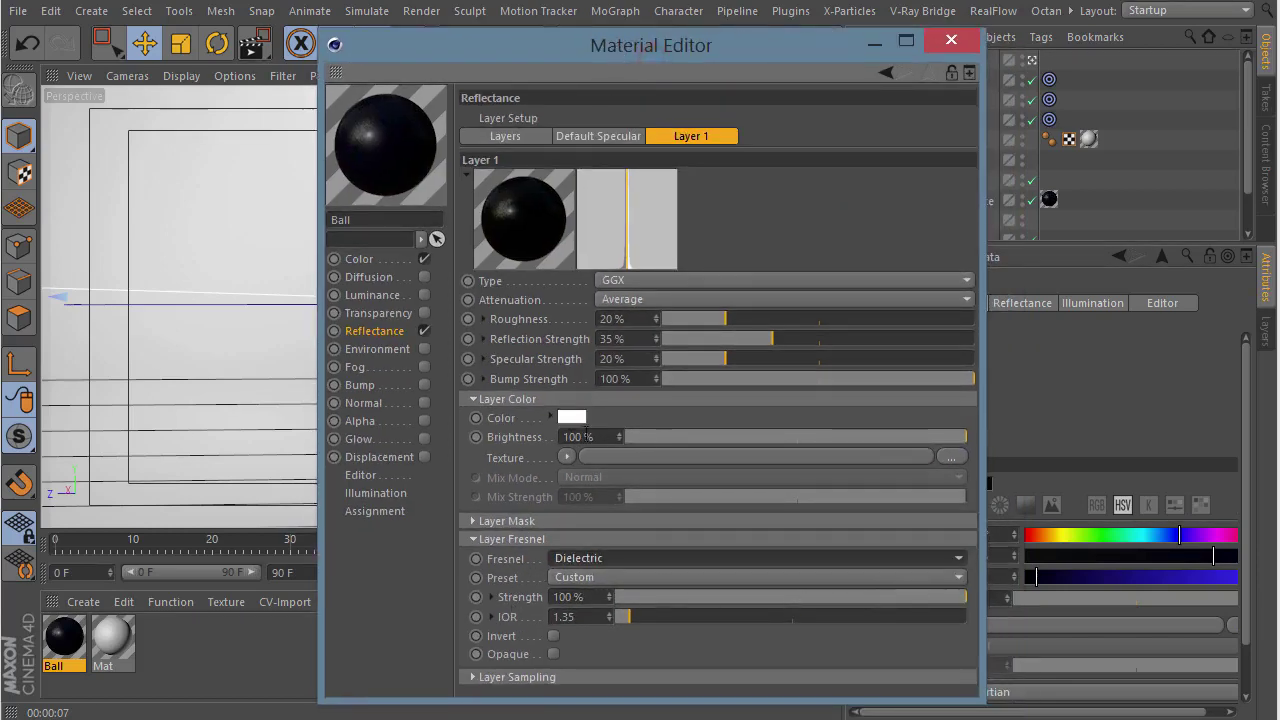
# - Raise Layer 1's reflection strength from 35% to 54% and close the material editor
pyautogui.click(535, 360)
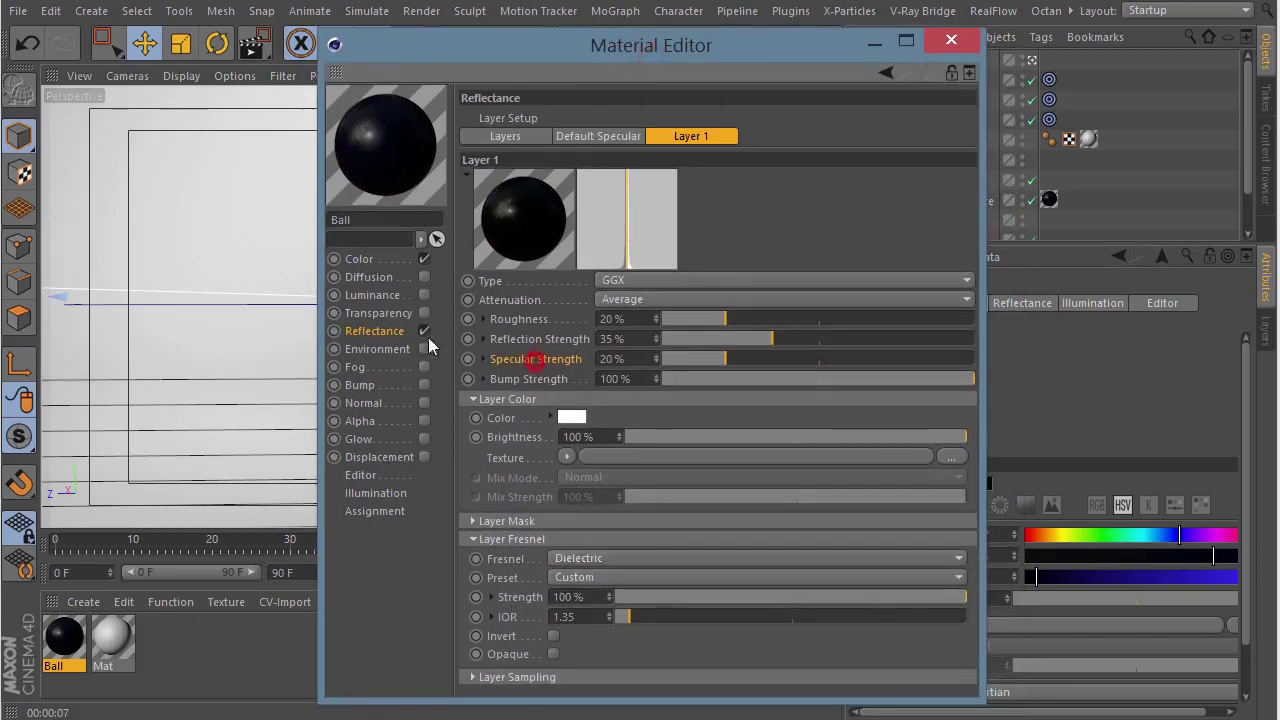
pyautogui.moveTo(789, 339); pyautogui.dragTo(832, 338)
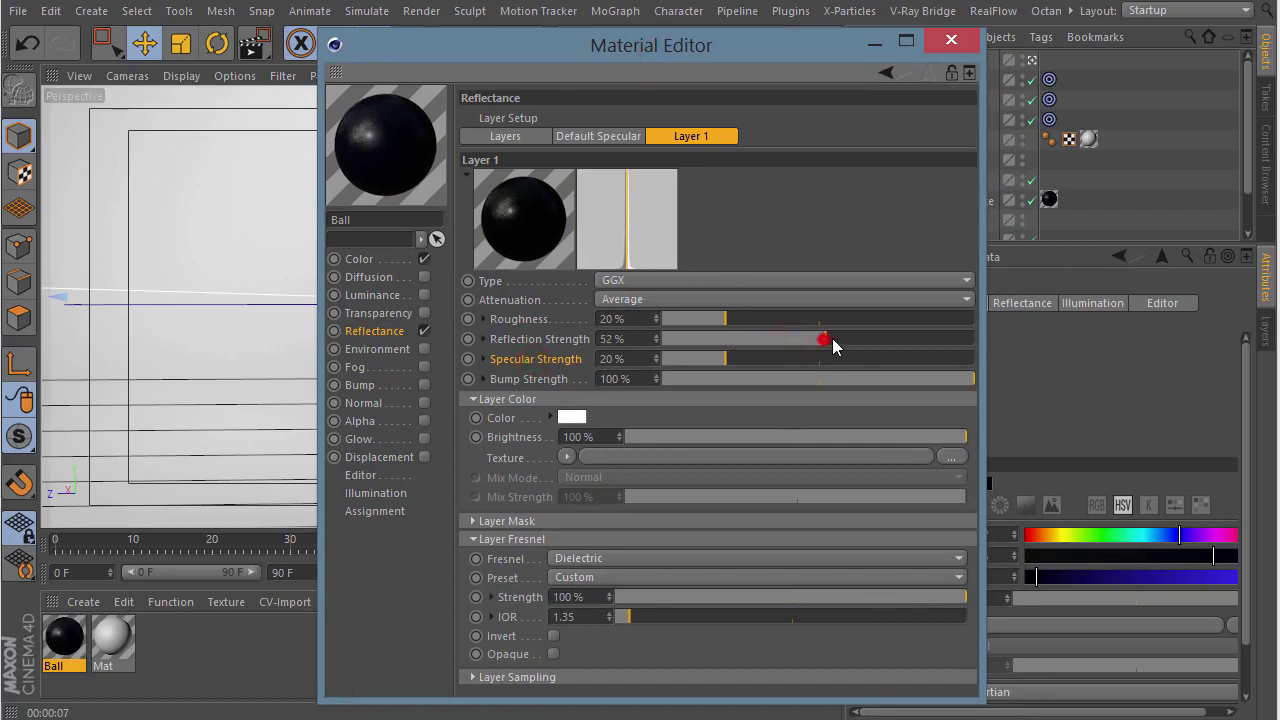
pyautogui.moveTo(714, 72); pyautogui.dragTo(1048, 78)
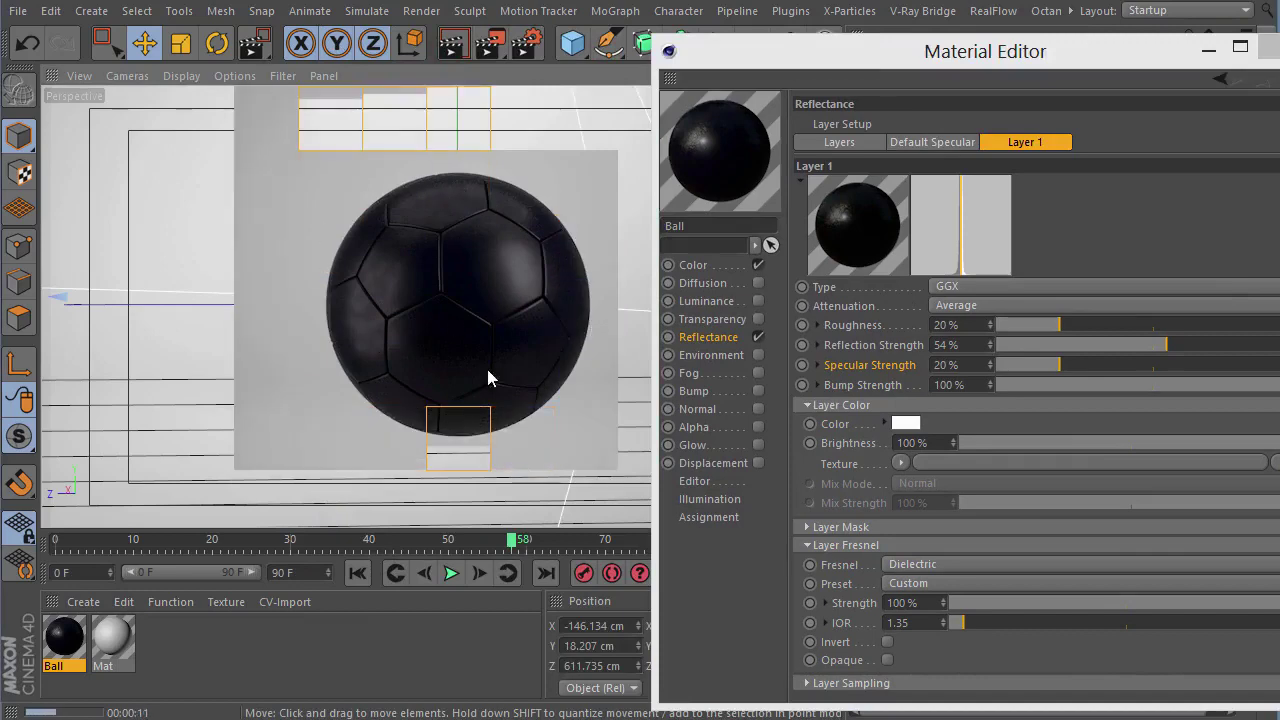
pyautogui.click(850, 63)
pyautogui.moveTo(850, 63); pyautogui.dragTo(584, 48)
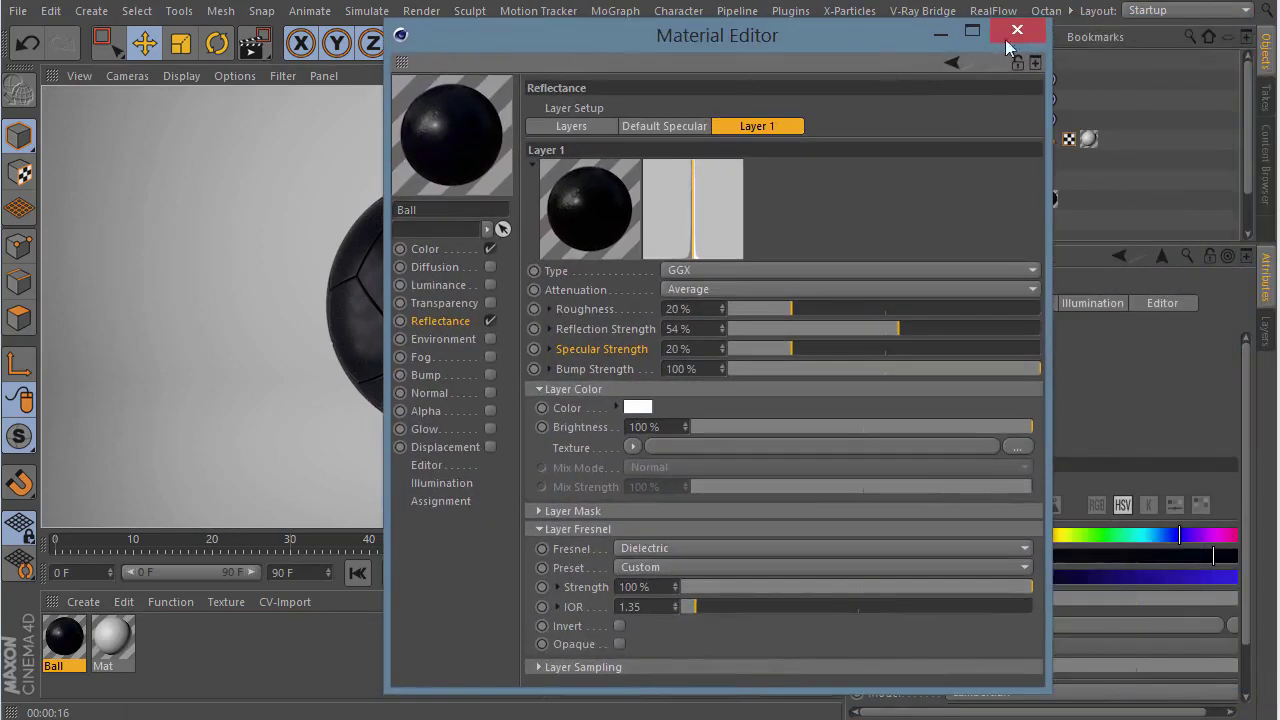
pyautogui.click(1015, 33)
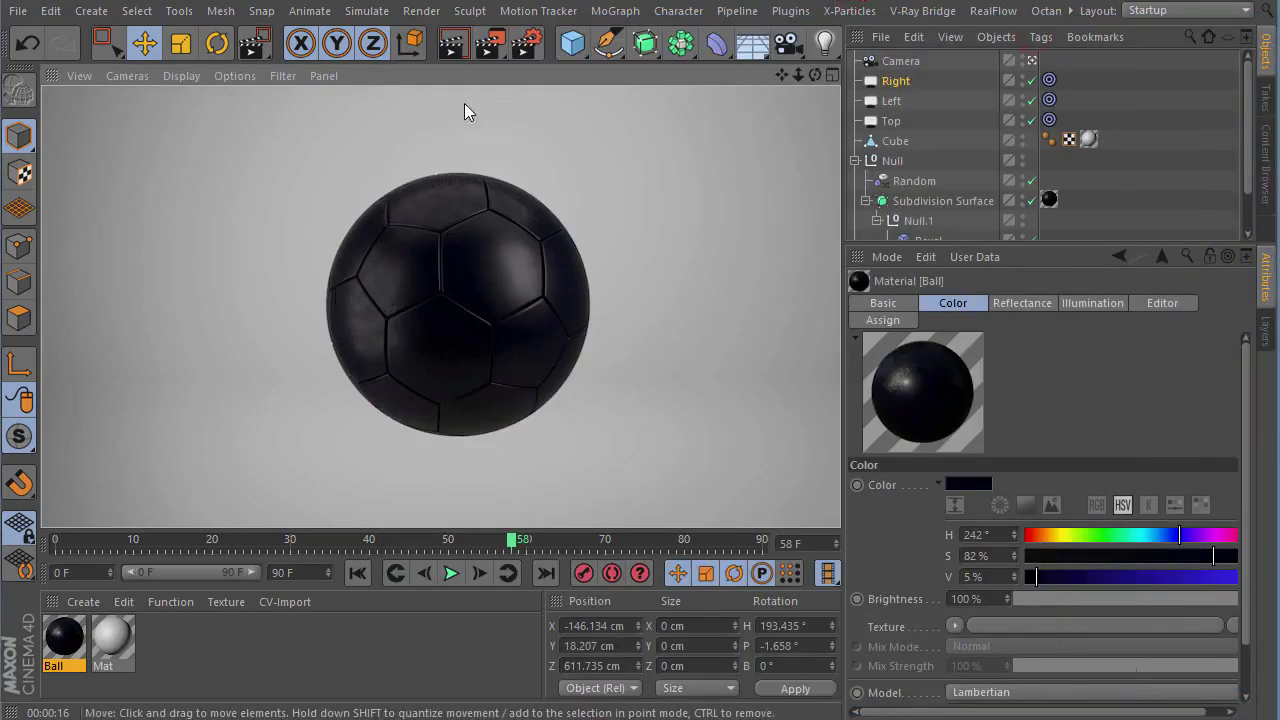
# - Enable the Ball material's Bump channel and load a Surfaces > Tiles shader as its texture
pyautogui.click(226, 648)
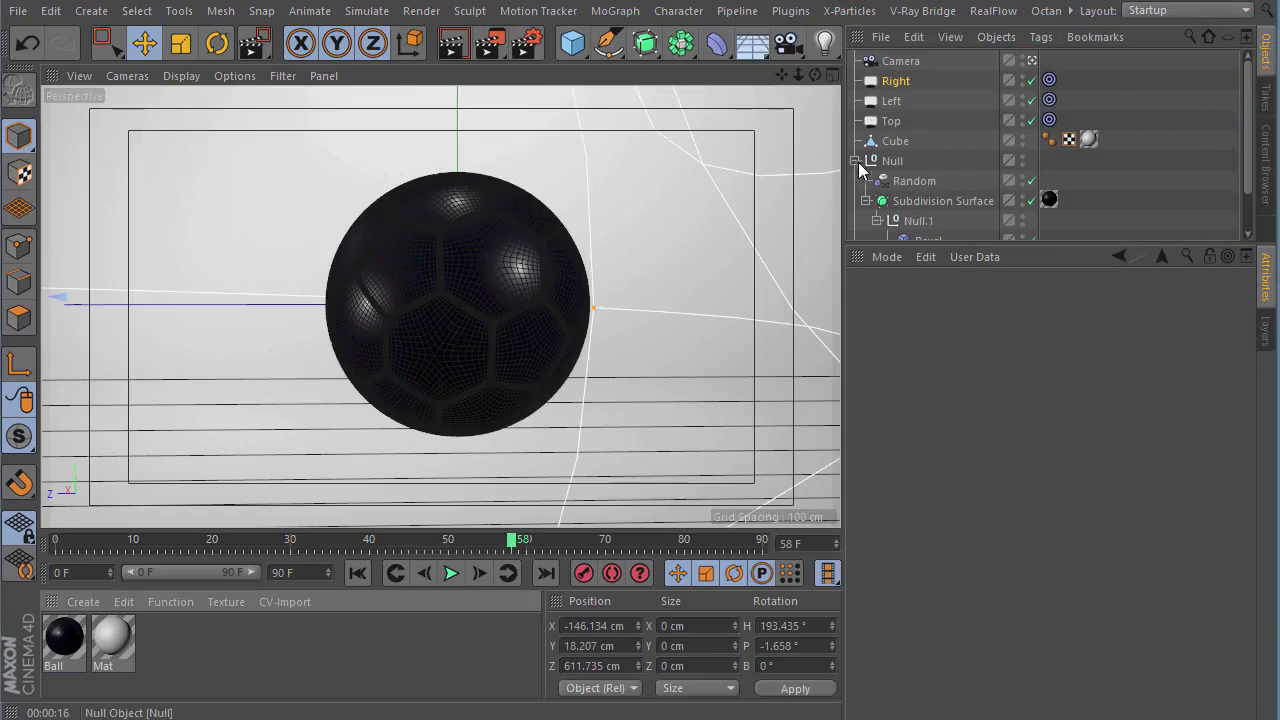
pyautogui.doubleClick(64, 637)
pyautogui.moveTo(628, 98); pyautogui.dragTo(823, 51)
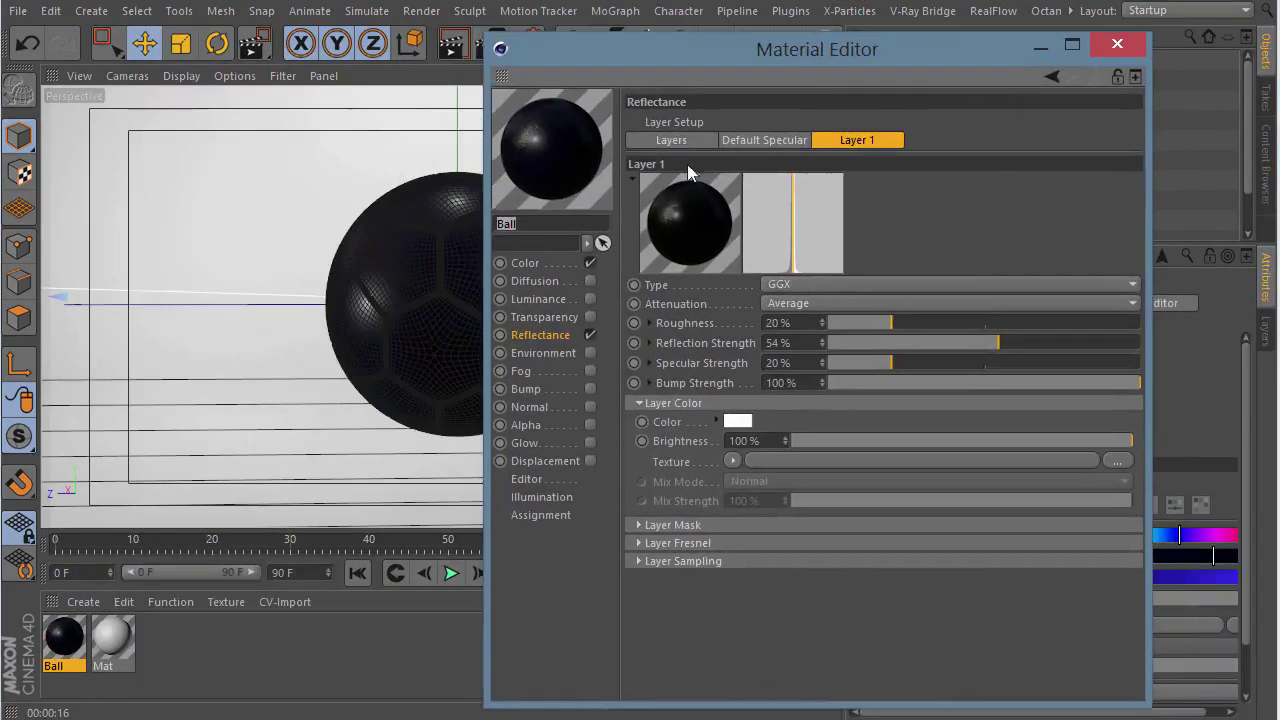
pyautogui.click(590, 389)
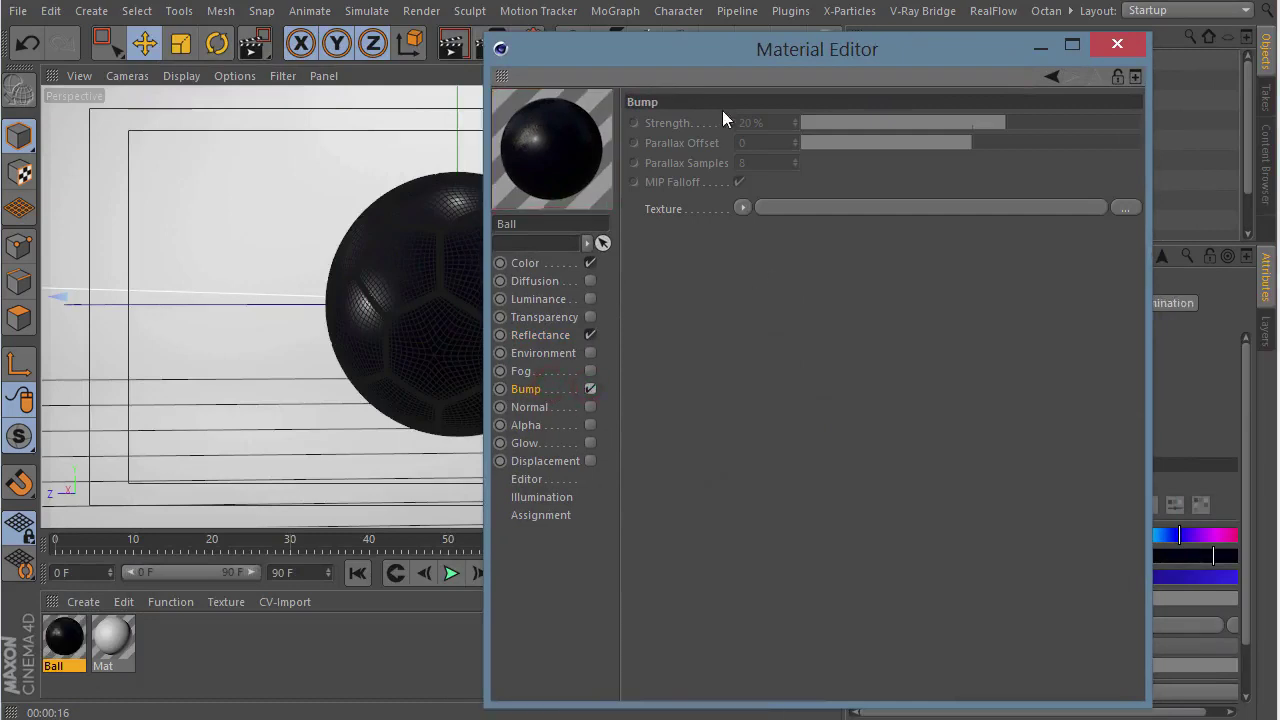
pyautogui.moveTo(728, 55); pyautogui.dragTo(763, 58)
pyautogui.click(778, 211)
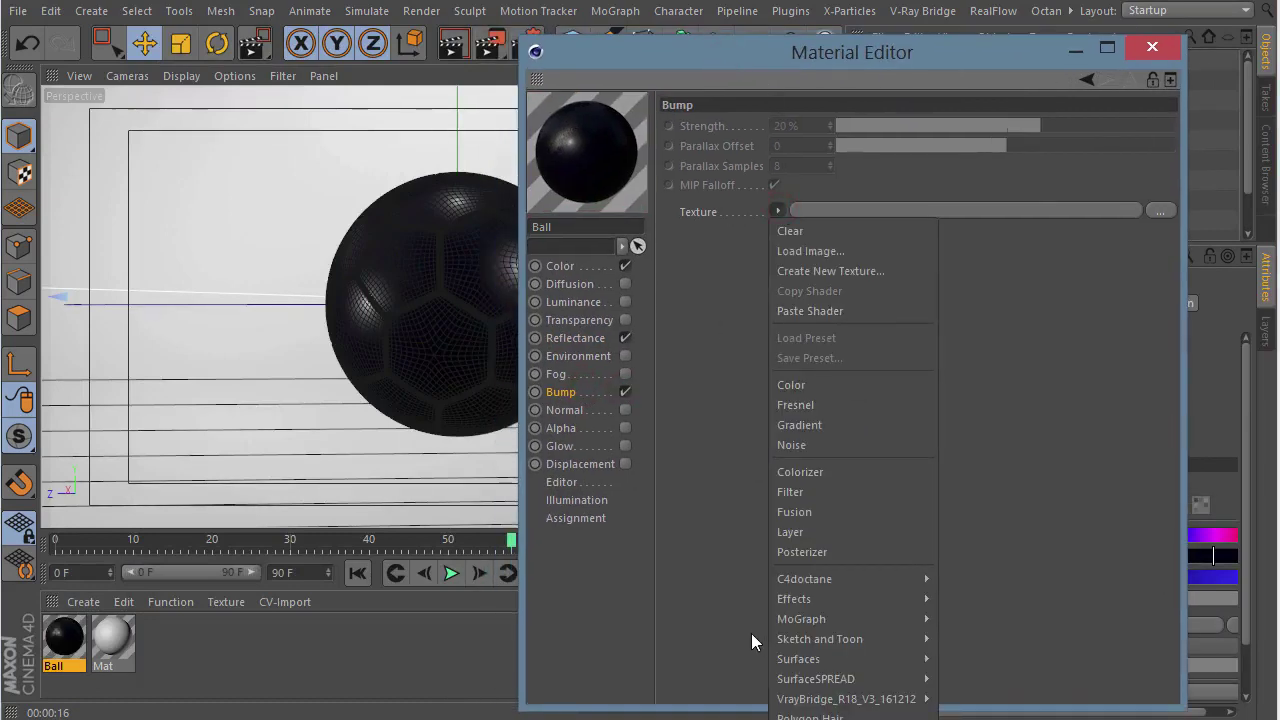
pyautogui.click(691, 110)
pyautogui.moveTo(922, 146)
pyautogui.mouseDown()
pyautogui.moveTo(722, 57)
pyautogui.moveTo(720, 77)
pyautogui.mouseUp()
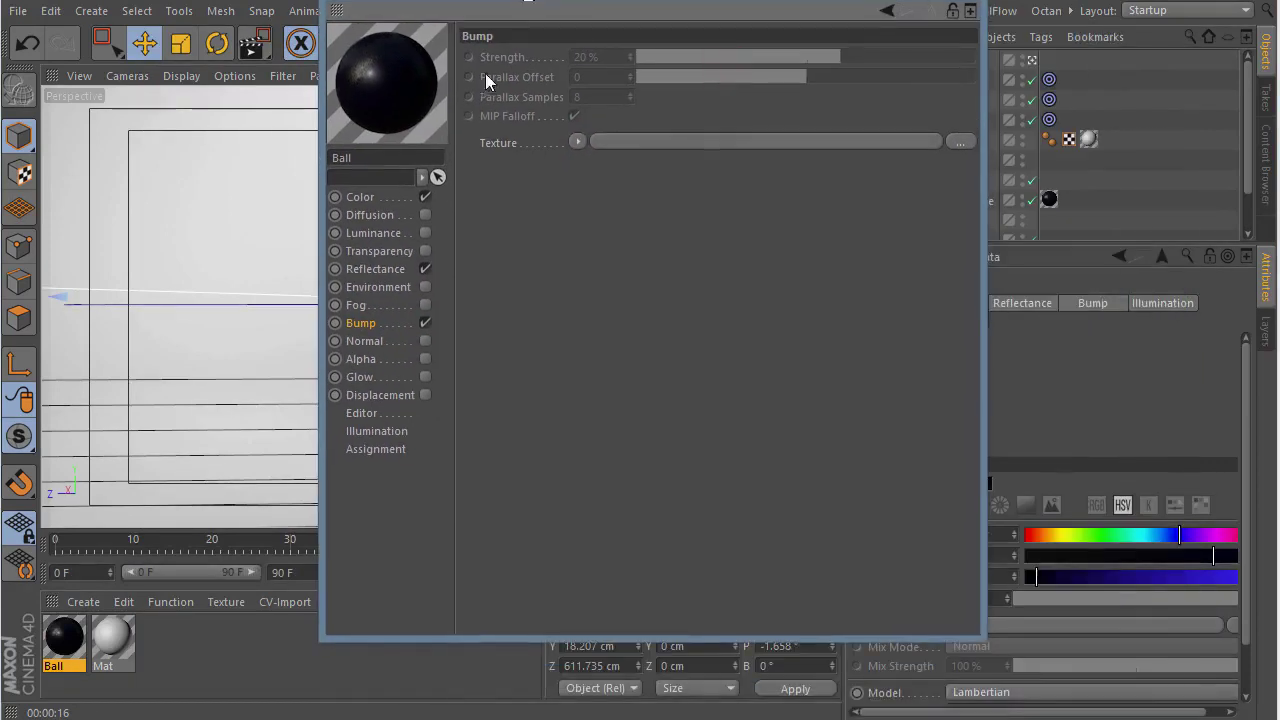
pyautogui.click(578, 141)
pyautogui.moveTo(600, 590)
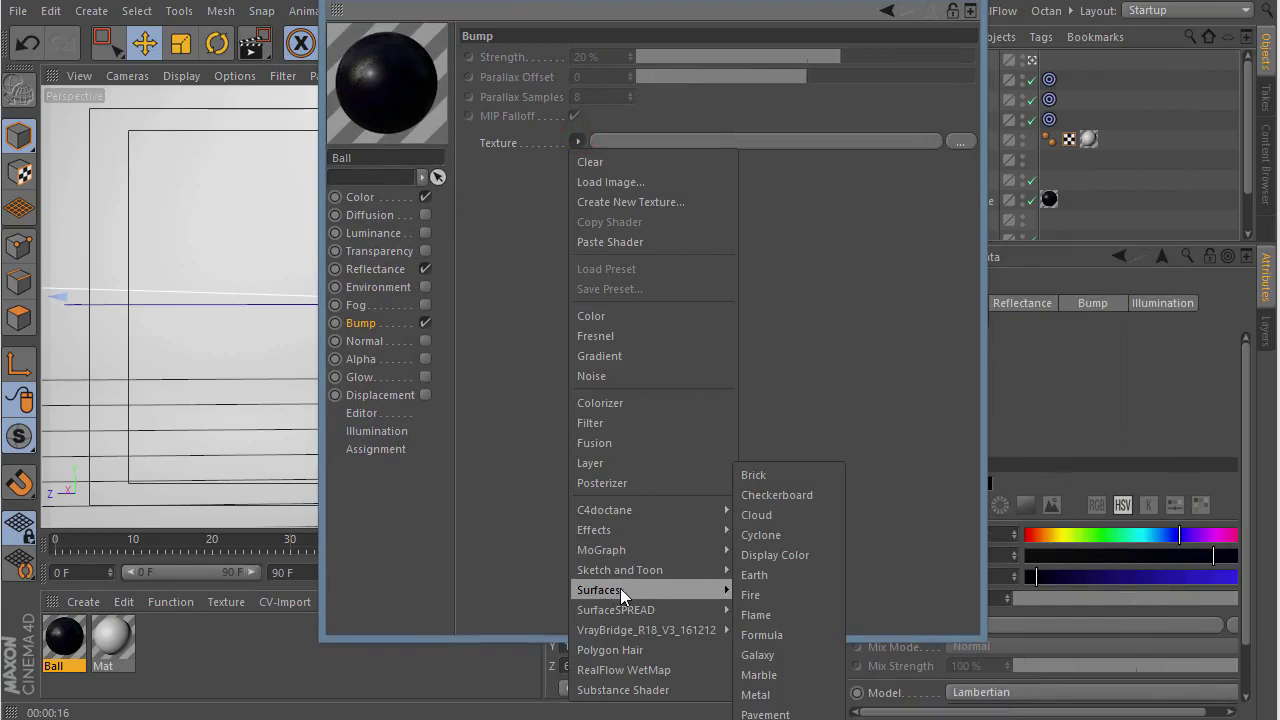
pyautogui.click(760, 718)
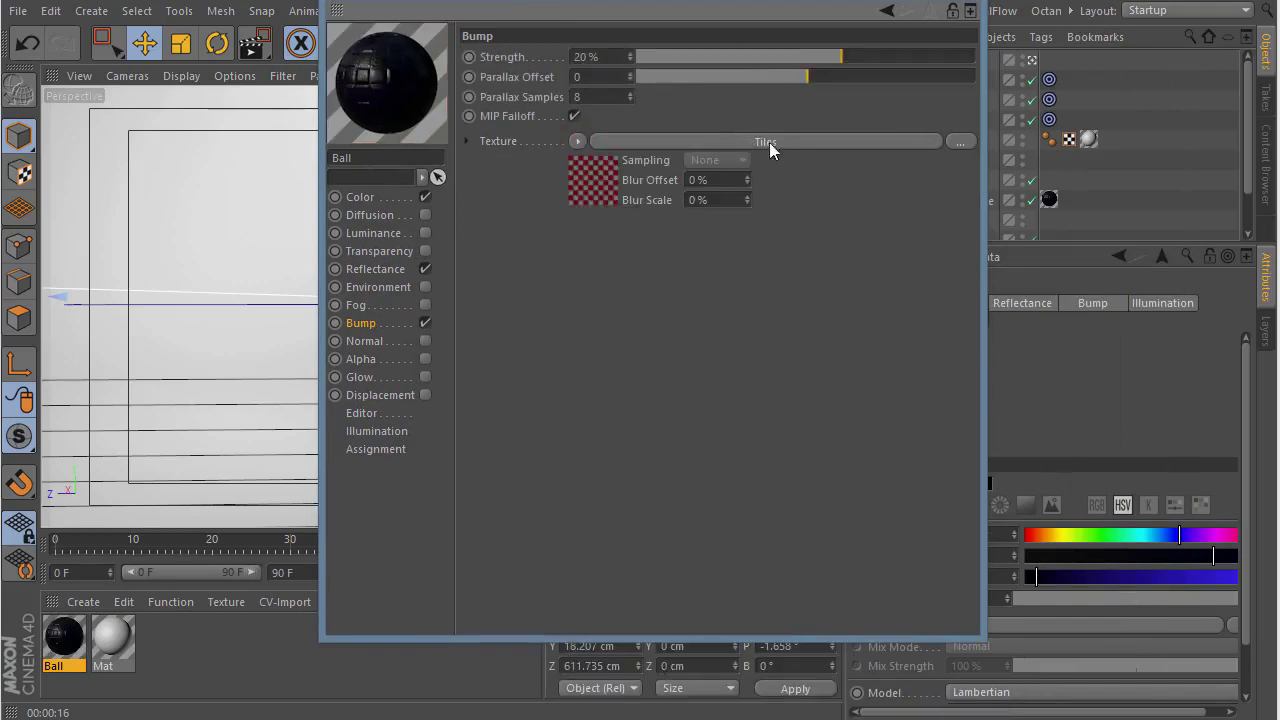
# - Switch the Tiles bump shader's pattern to Weave
pyautogui.click(603, 168)
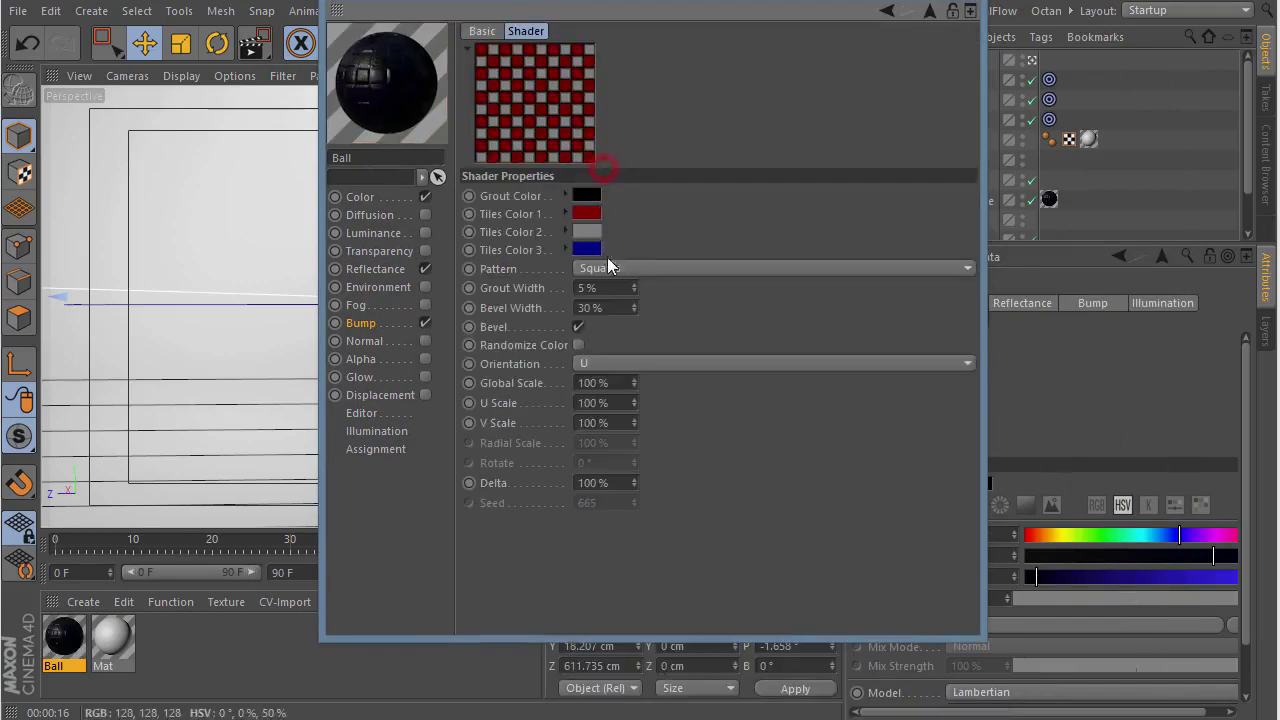
pyautogui.click(647, 270)
pyautogui.click(646, 267)
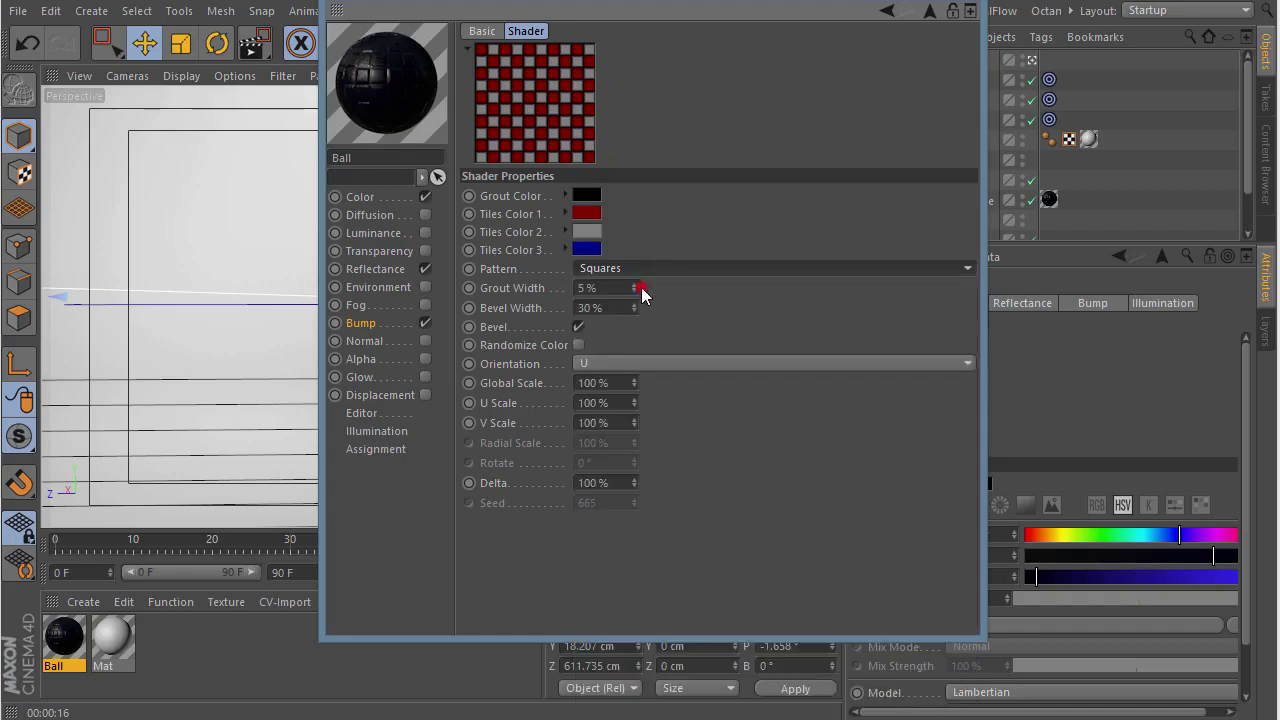
pyautogui.scroll(-1, 641, 268)
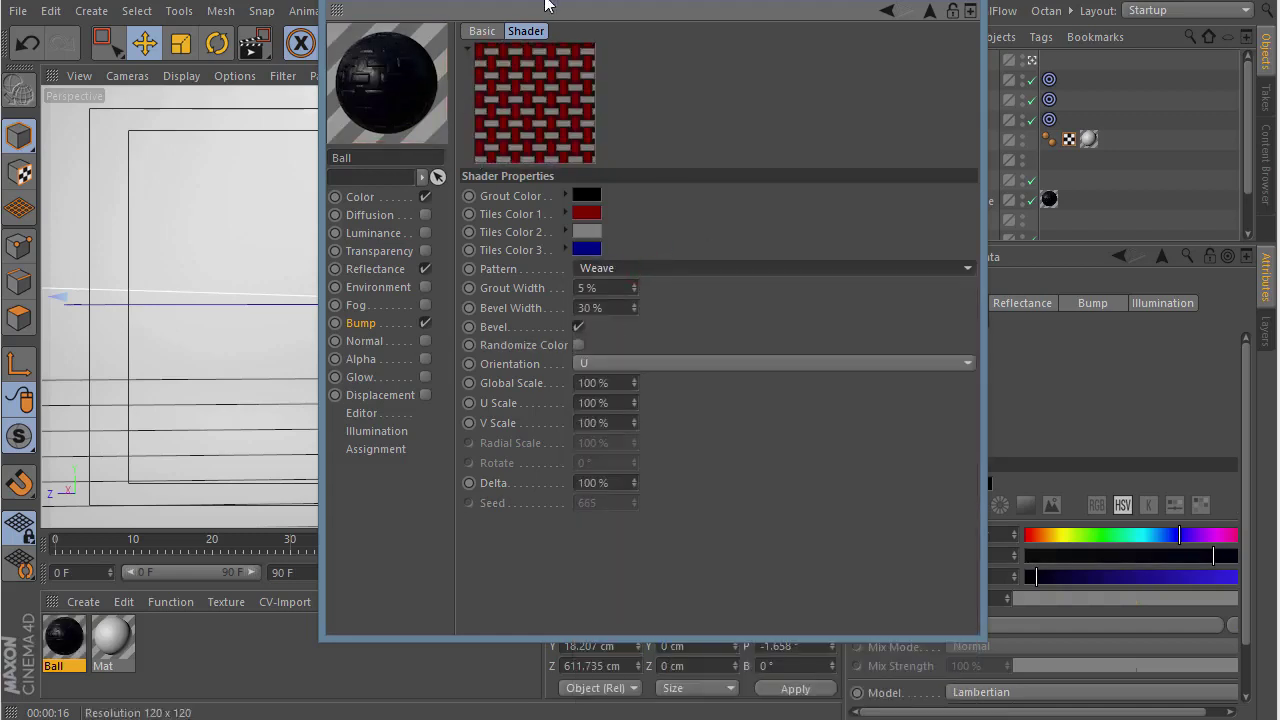
# - Select the ball's Null group and zoom the viewport in on the ball
pyautogui.moveTo(545, 5); pyautogui.dragTo(743, 80)
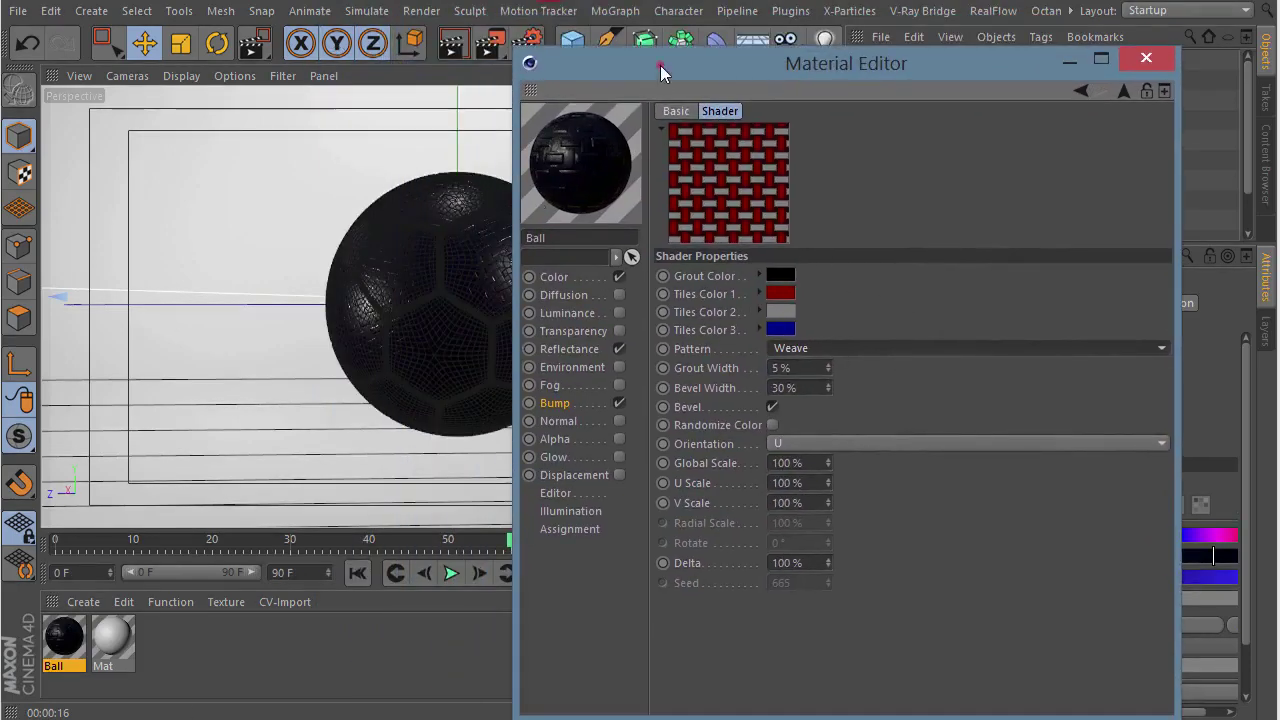
pyautogui.moveTo(660, 70); pyautogui.dragTo(677, 194)
pyautogui.click(1033, 60)
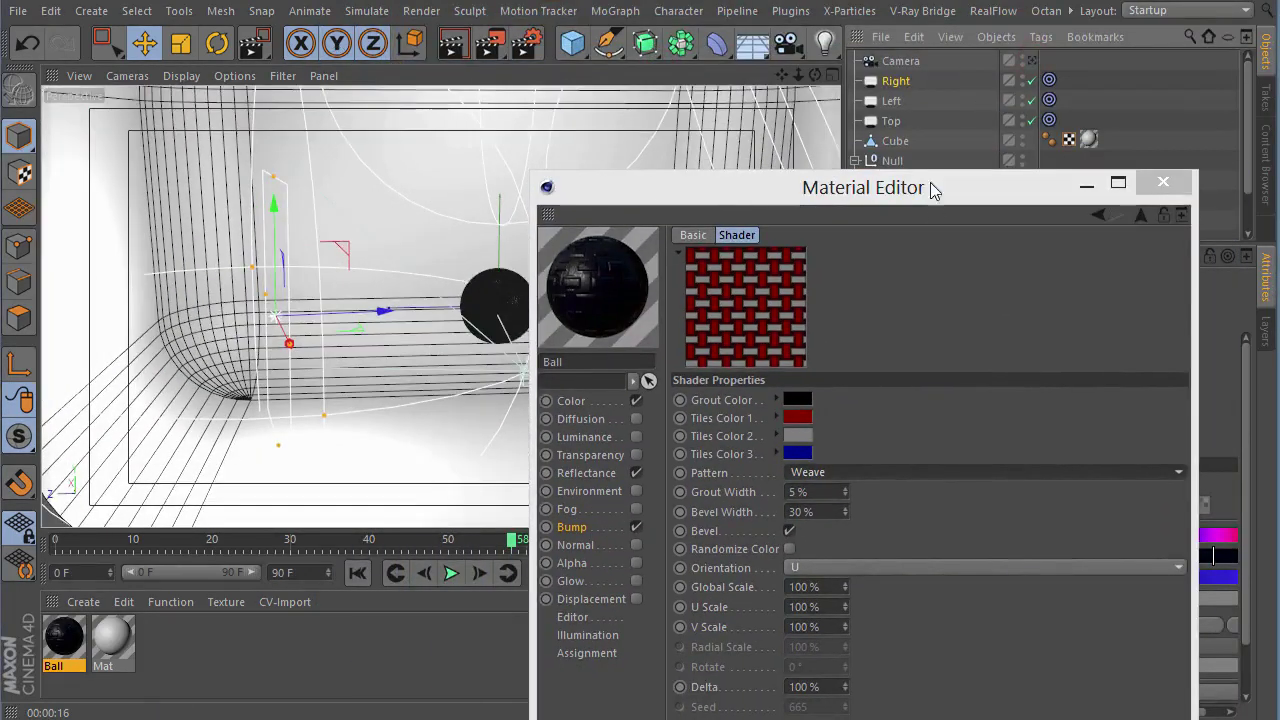
pyautogui.click(851, 164)
pyautogui.moveTo(933, 190)
pyautogui.mouseDown()
pyautogui.moveTo(470, 111)
pyautogui.moveTo(927, 145)
pyautogui.mouseUp()
pyautogui.click(892, 160)
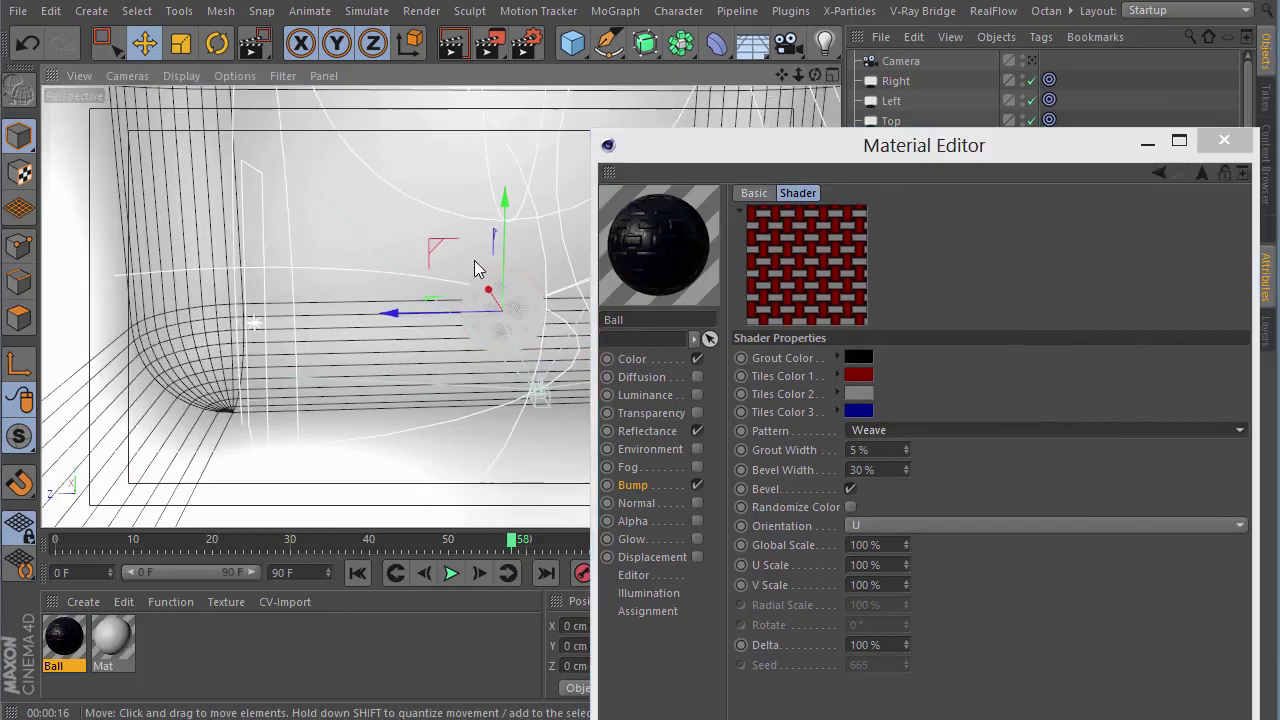
pyautogui.scroll(3, 460, 298)
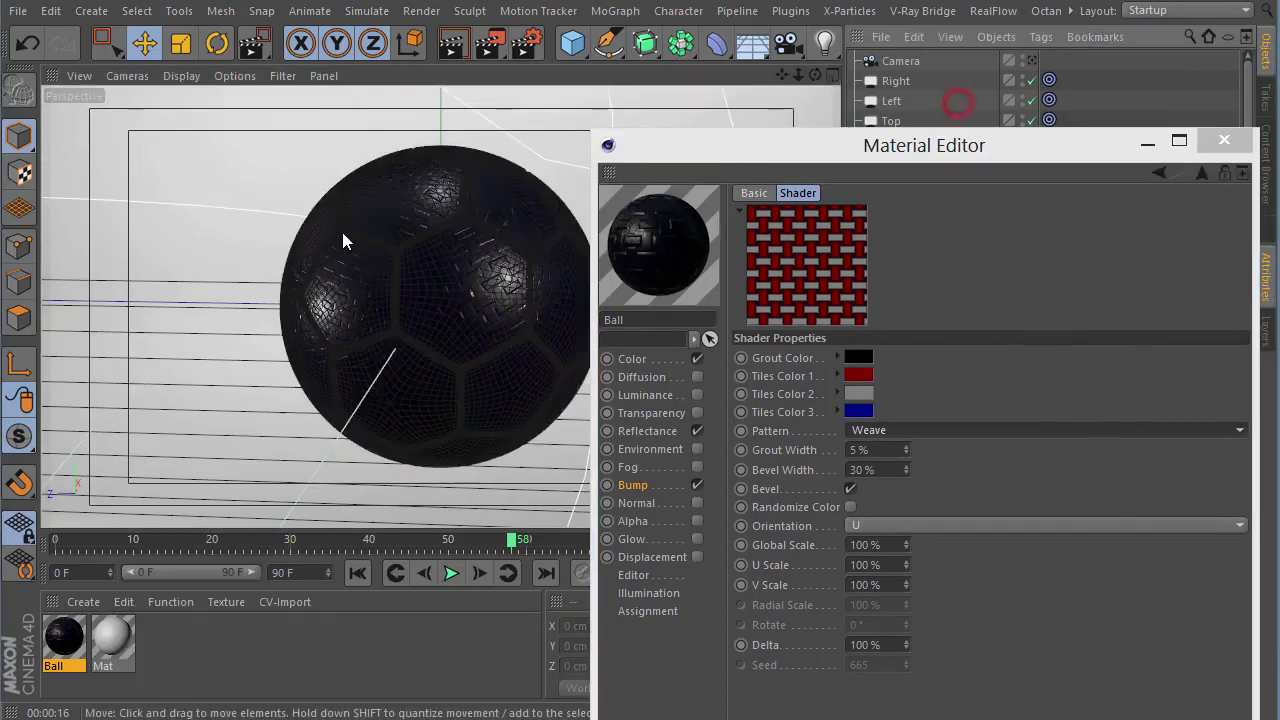
pyautogui.scroll(2, 466, 258)
pyautogui.moveTo(885, 150); pyautogui.dragTo(872, 98)
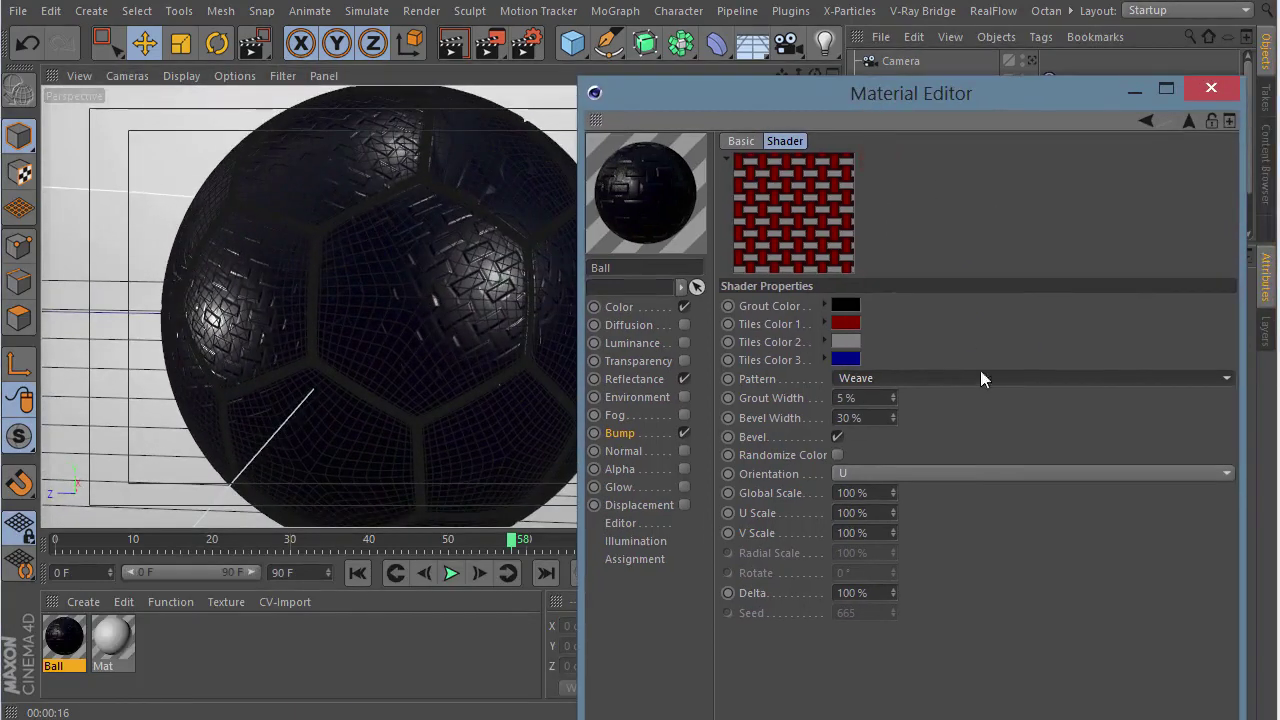
# - Set tile colours 1 and 3 to white and colour 2 to 70% grey, keeping black grout
pyautogui.click(851, 326)
pyautogui.moveTo(831, 347); pyautogui.dragTo(777, 352)
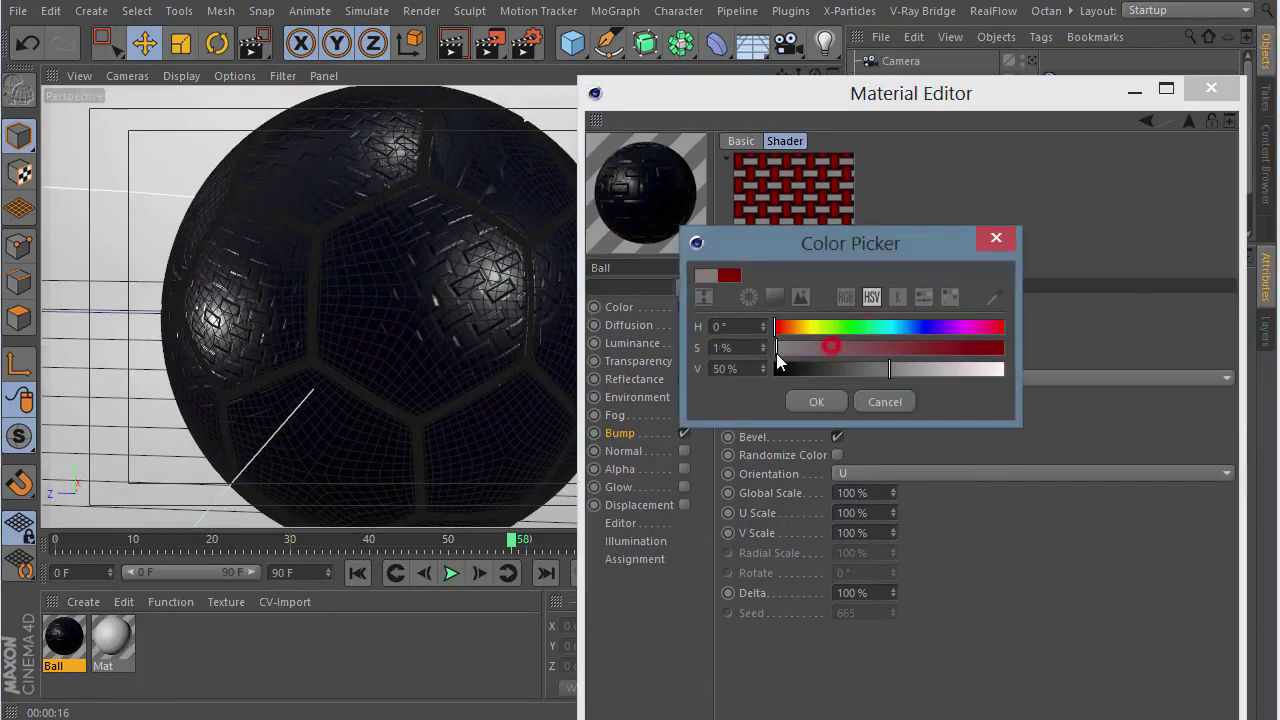
pyautogui.click(816, 401)
pyautogui.click(851, 361)
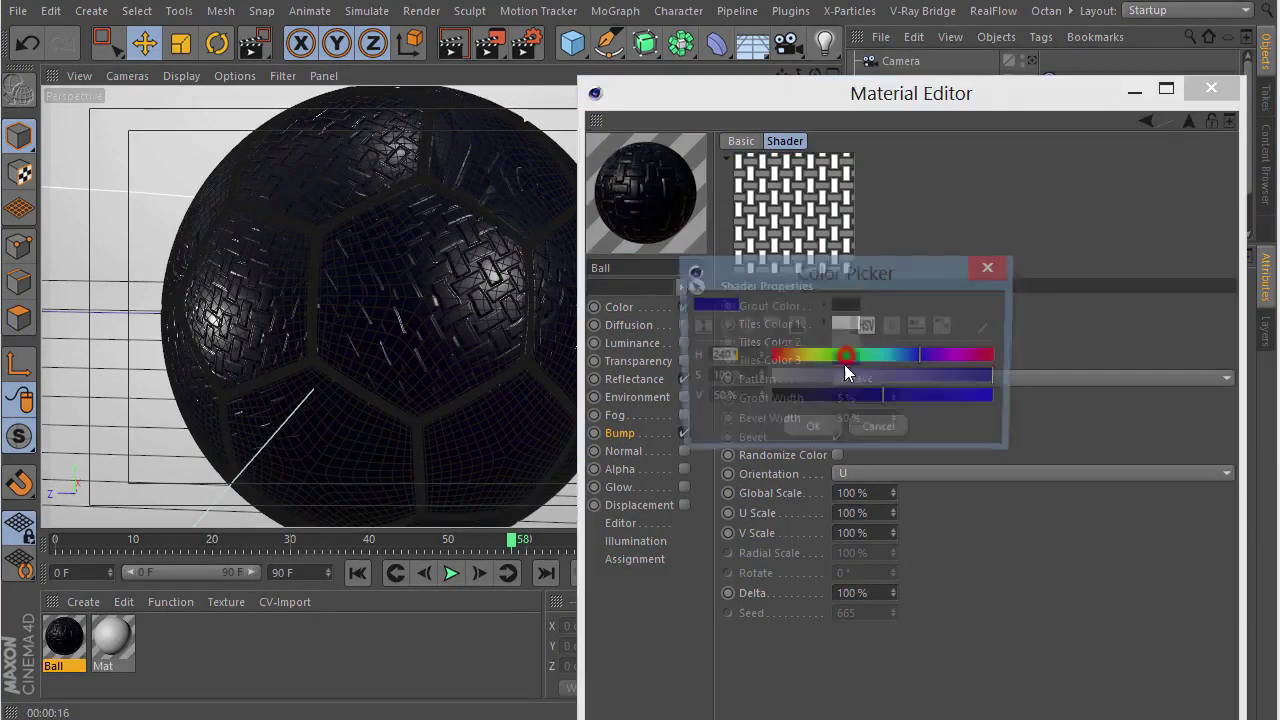
pyautogui.moveTo(802, 398)
pyautogui.mouseDown()
pyautogui.moveTo(990, 398)
pyautogui.moveTo(935, 392)
pyautogui.moveTo(948, 400)
pyautogui.mouseUp()
pyautogui.click(811, 430)
pyautogui.click(848, 342)
pyautogui.click(815, 417)
pyautogui.moveTo(743, 118)
pyautogui.mouseDown()
pyautogui.moveTo(801, 118)
pyautogui.moveTo(773, 114)
pyautogui.mouseUp()
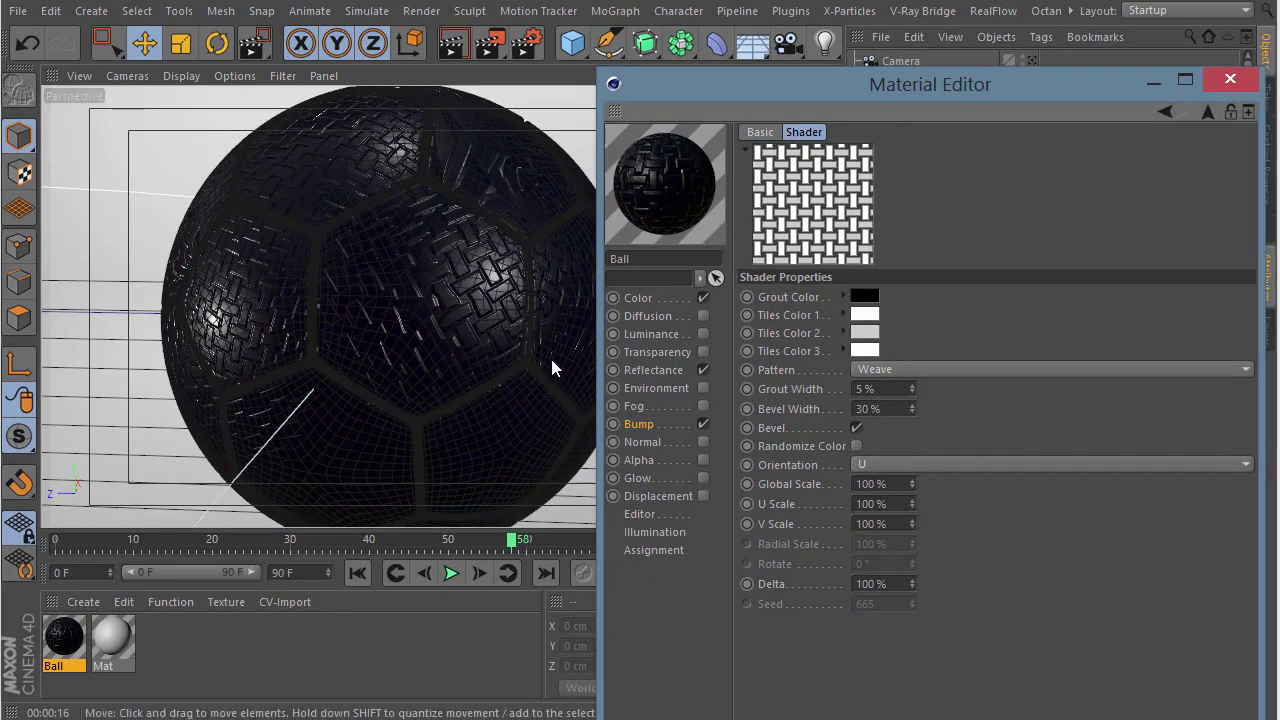
# - Set the Tiles Global Scale to 10% and render the viewport, orbiting to check the bump
pyautogui.click(900, 484)
pyautogui.write('10')
pyautogui.press('Return')
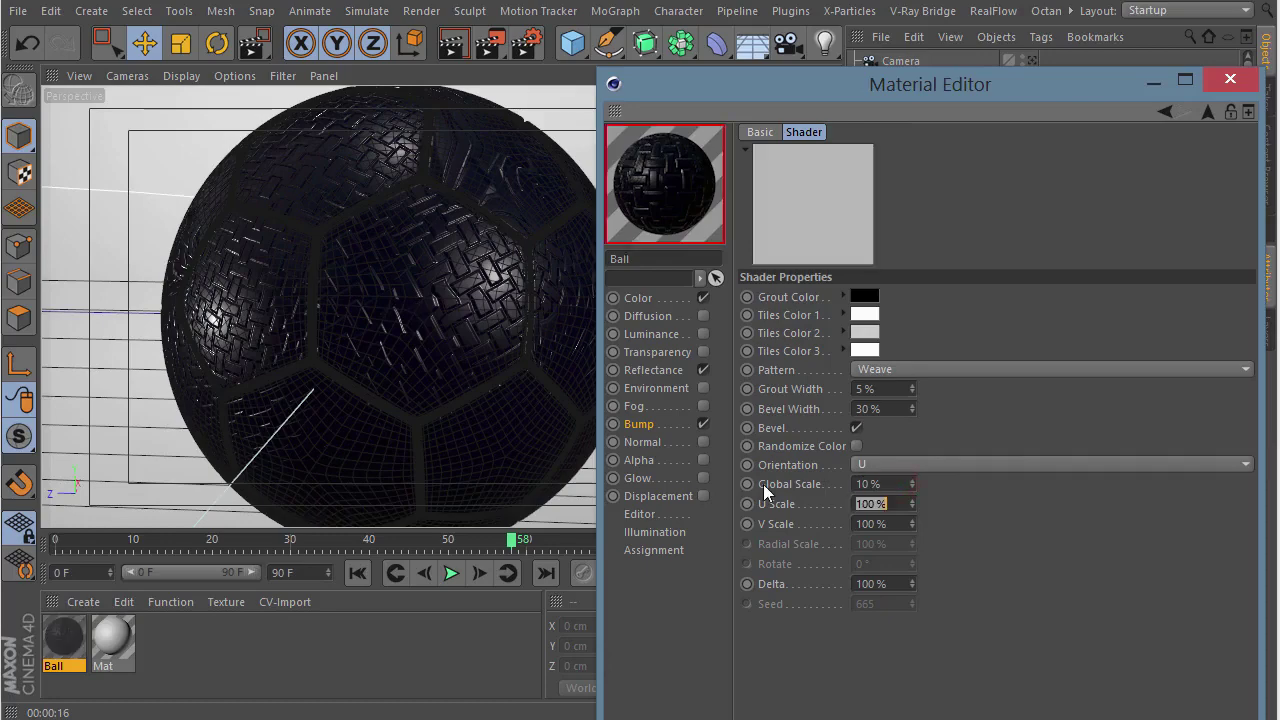
pyautogui.scroll(5, 433, 313)
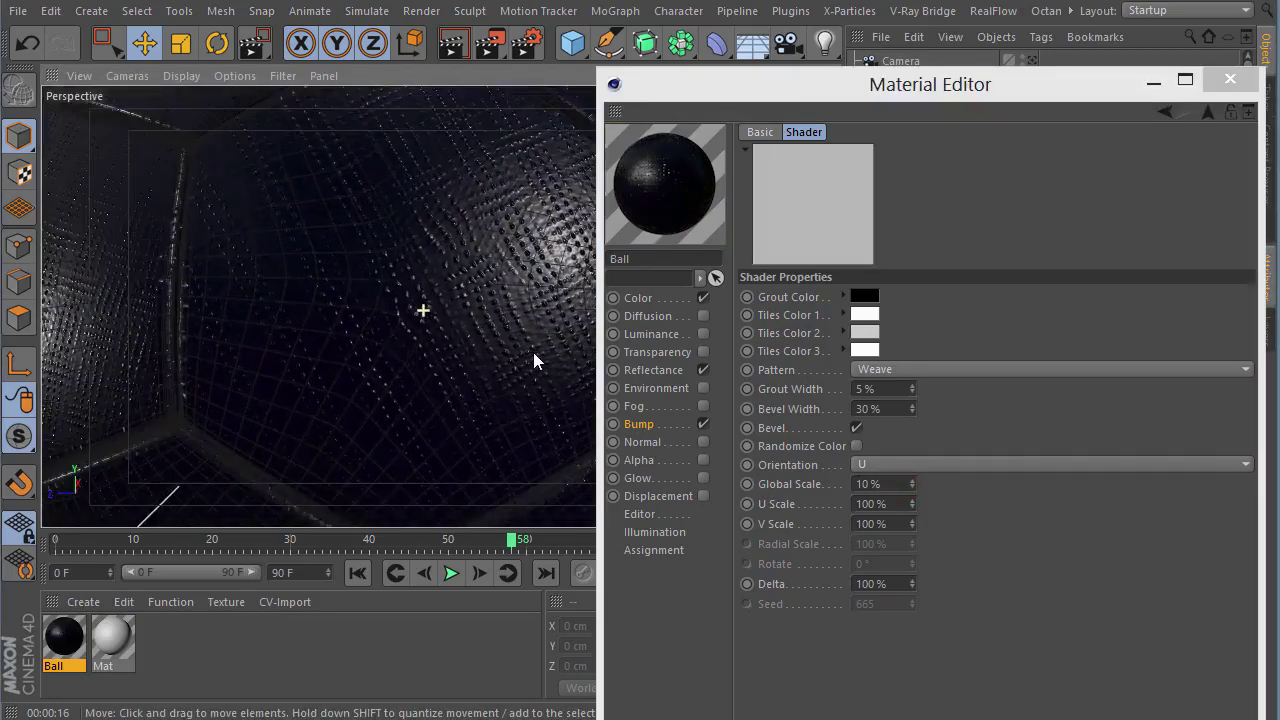
pyautogui.scroll(-6, 426, 343)
pyautogui.scroll(-2, 439, 281)
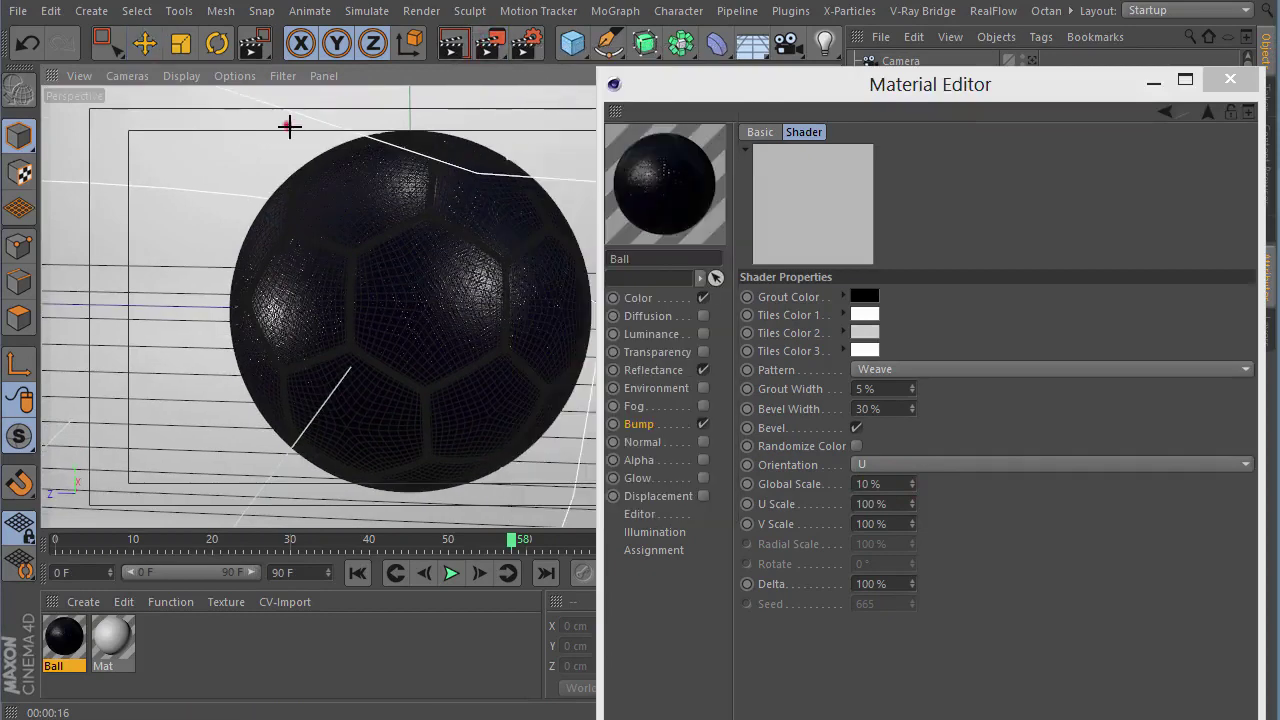
pyautogui.hotkey('ctrl', 'r')
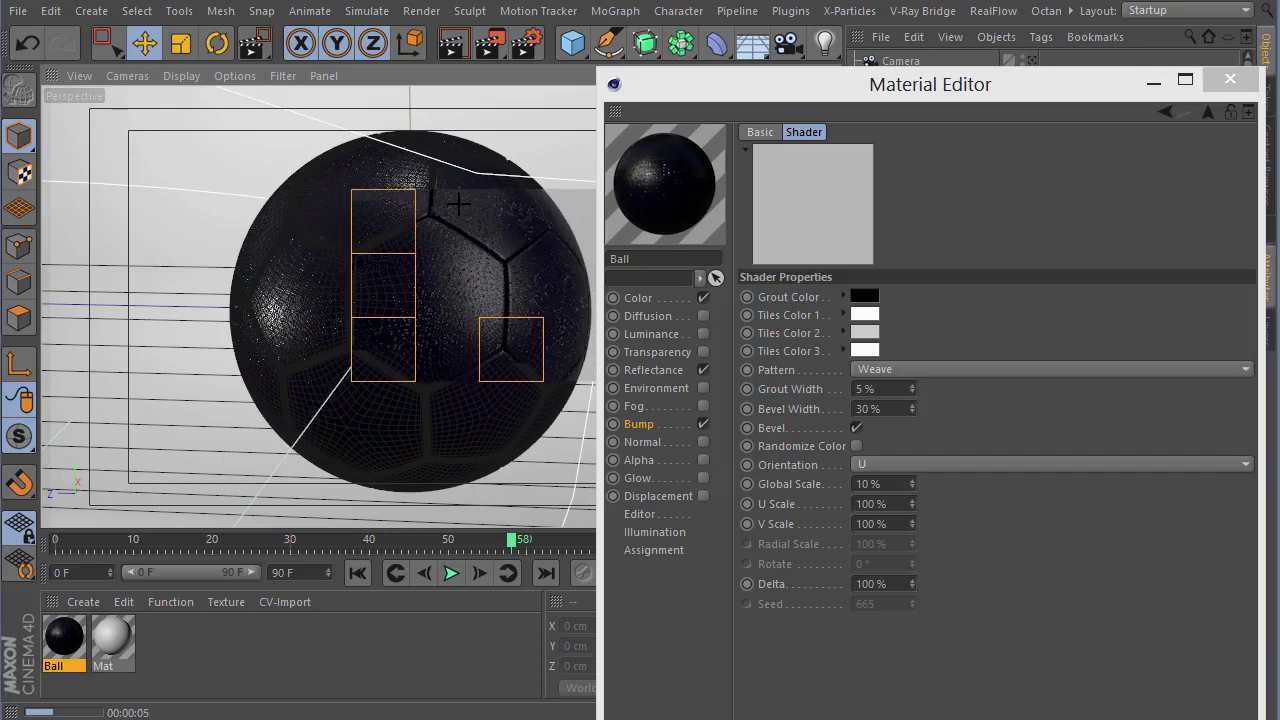
pyautogui.scroll(4, 426, 279)
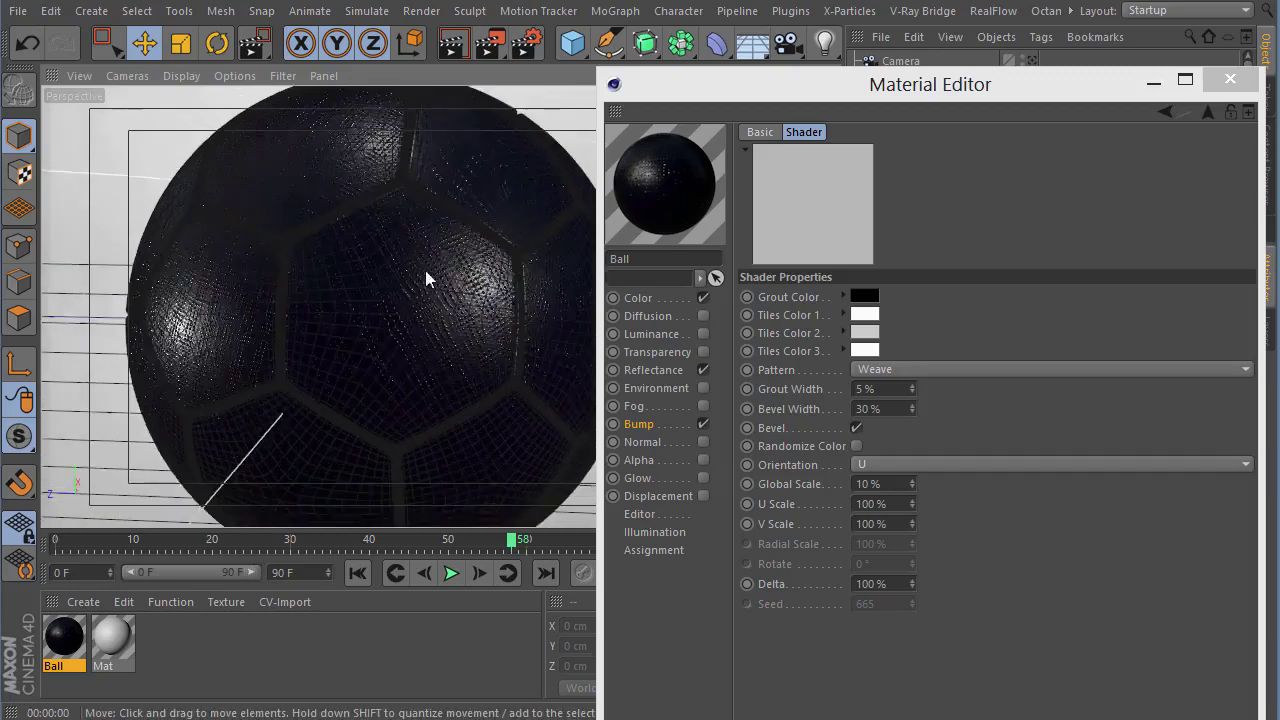
pyautogui.keyDown('alt'); pyautogui.moveTo(426, 279); pyautogui.dragTo(500, 250); pyautogui.keyUp('alt')
pyautogui.click(572, 130)
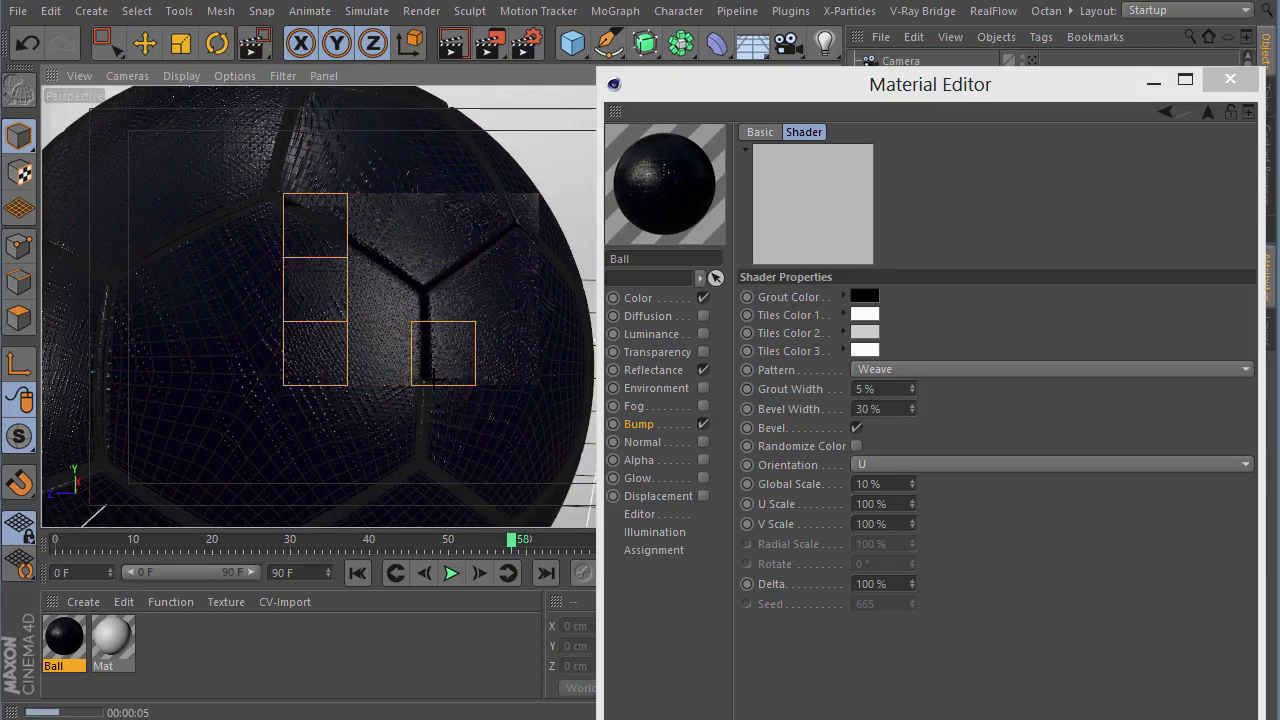
# - Change the Tiles Global Scale to 20% and re-render the viewport preview
pyautogui.doubleClick(868, 484)
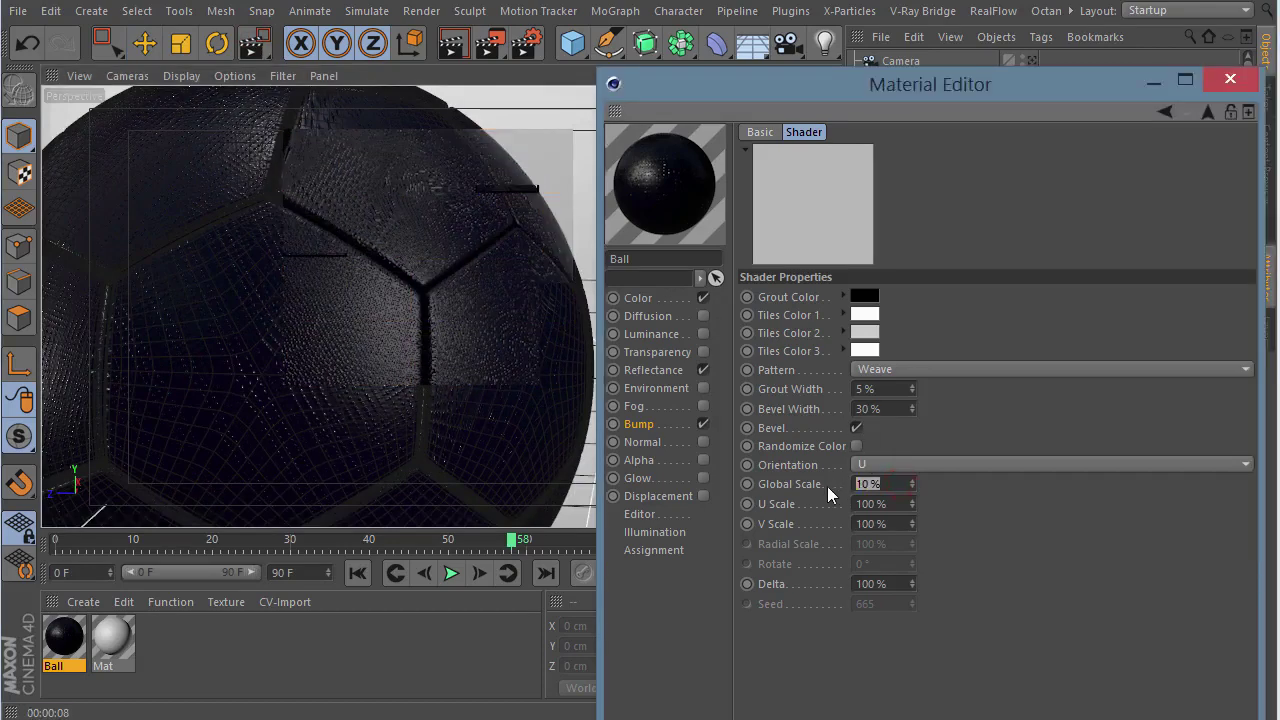
pyautogui.write('20')
pyautogui.press('Tab')
pyautogui.click(253, 43)
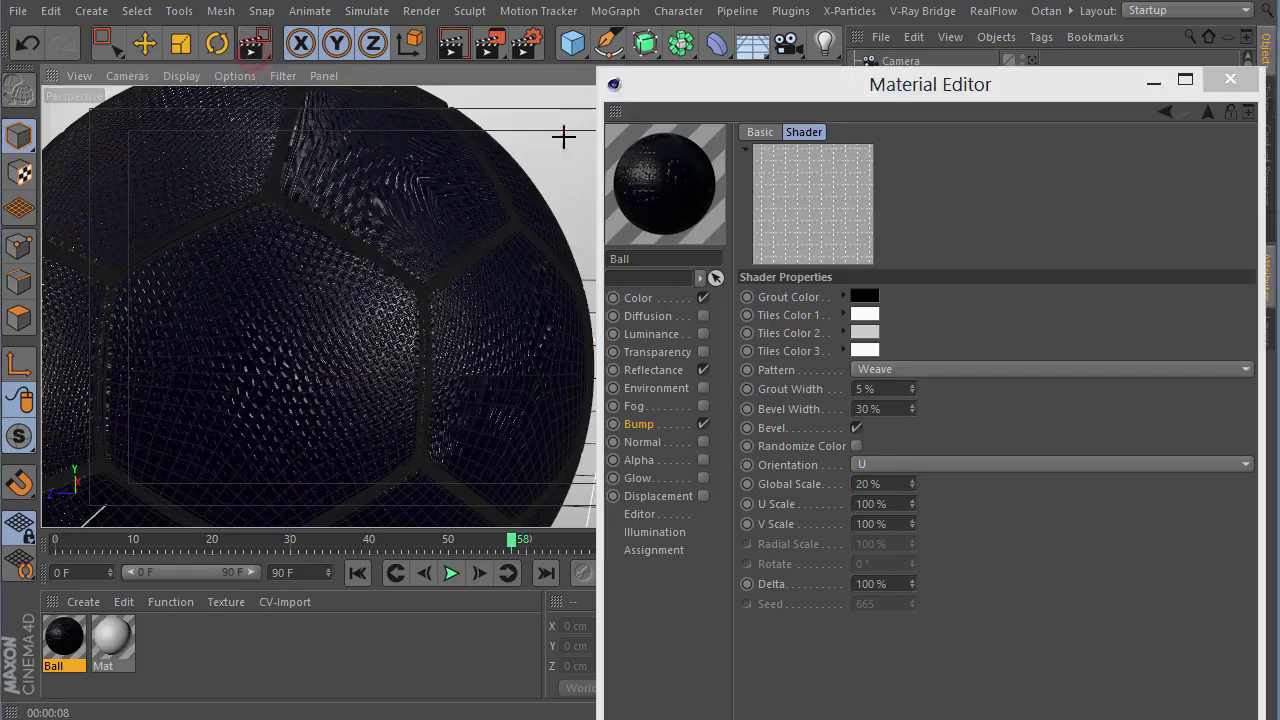
pyautogui.click(571, 137)
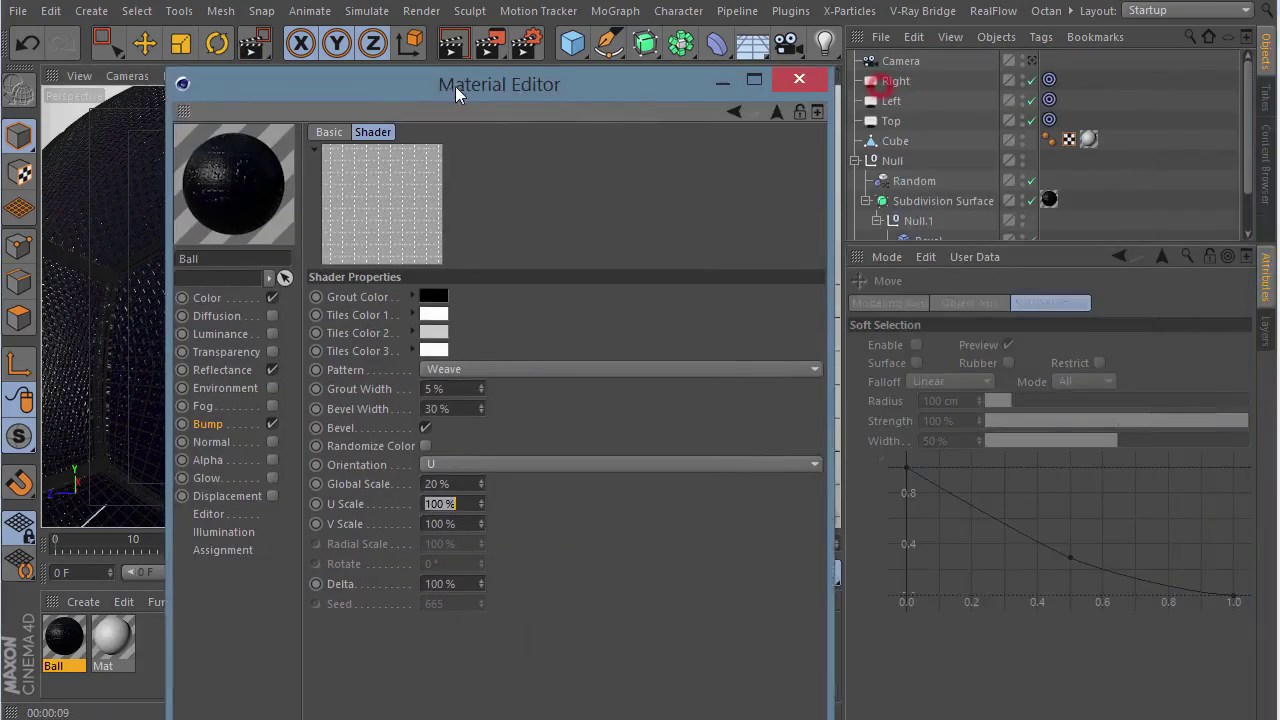
# - Set the ball's texture tag projection to Cubic
pyautogui.moveTo(926, 92); pyautogui.dragTo(464, 96)
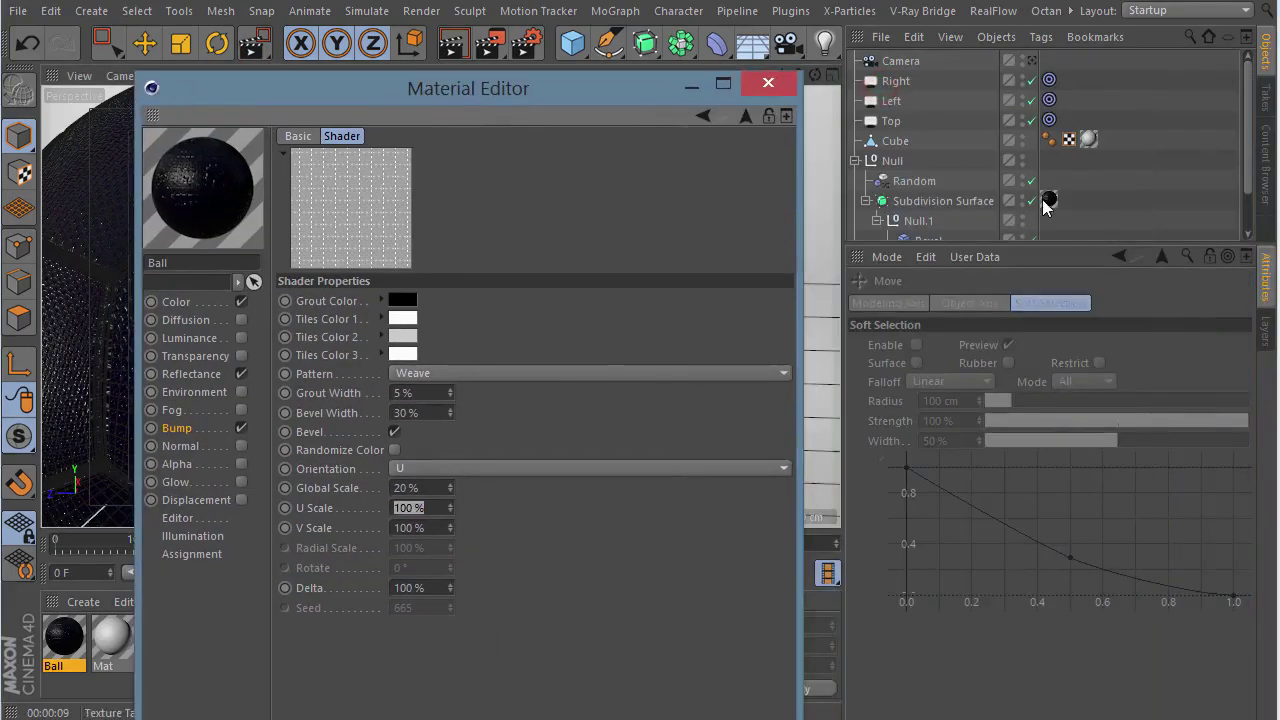
pyautogui.click(1049, 199)
pyautogui.click(1025, 385)
pyautogui.click(1030, 466)
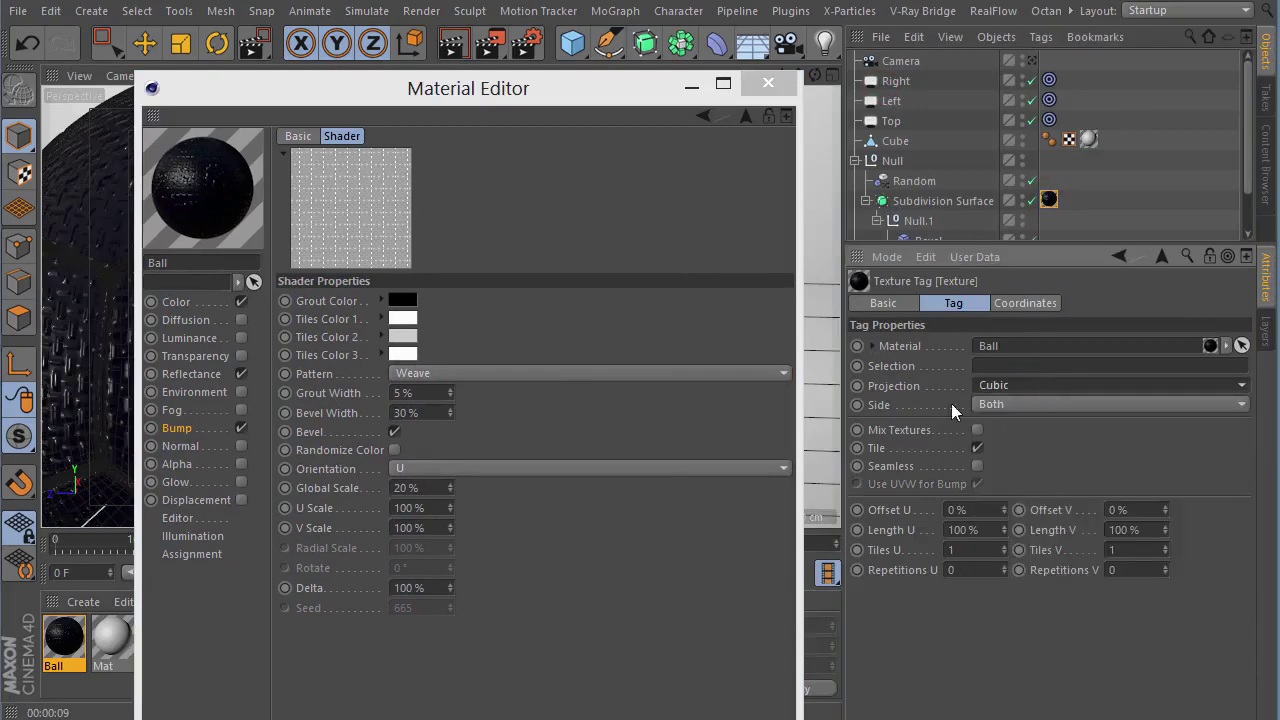
pyautogui.moveTo(439, 98); pyautogui.dragTo(897, 105)
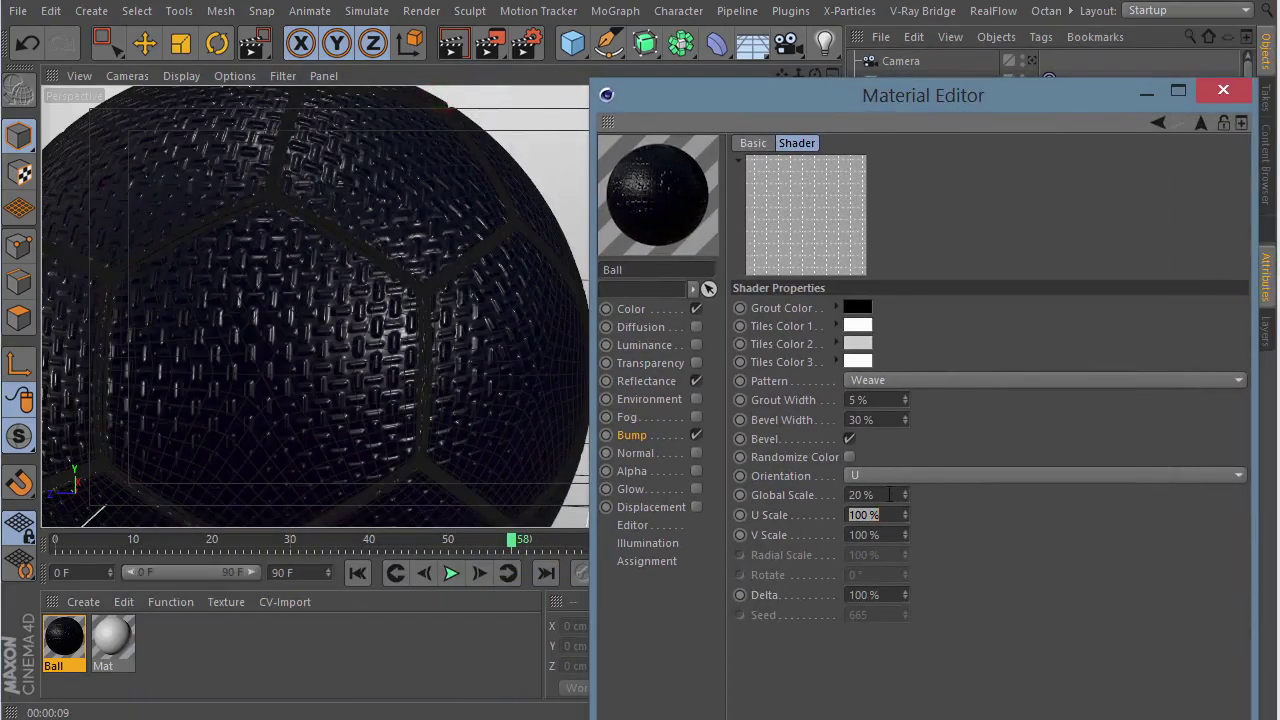
# - Set the Tiles Global Scale to 10%, test with a render region, then settle on 7% and close the editor
pyautogui.write('10')
pyautogui.press('Tab')
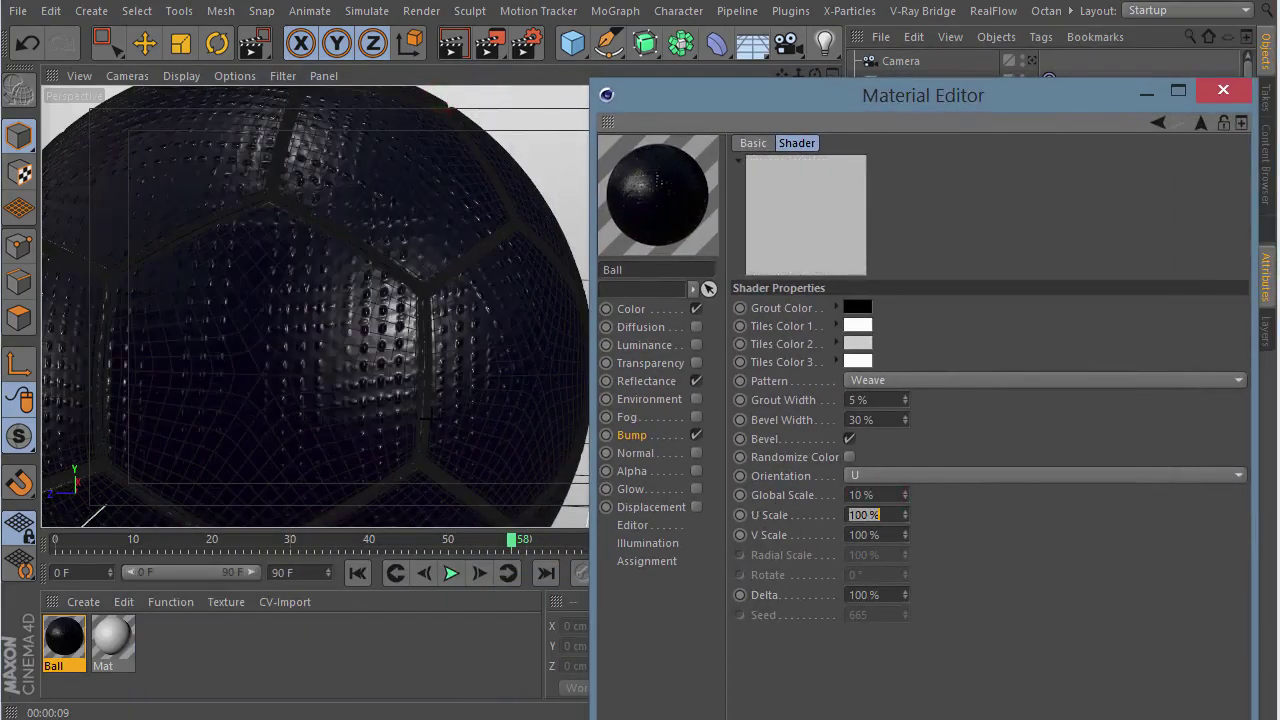
pyautogui.click(254, 43)
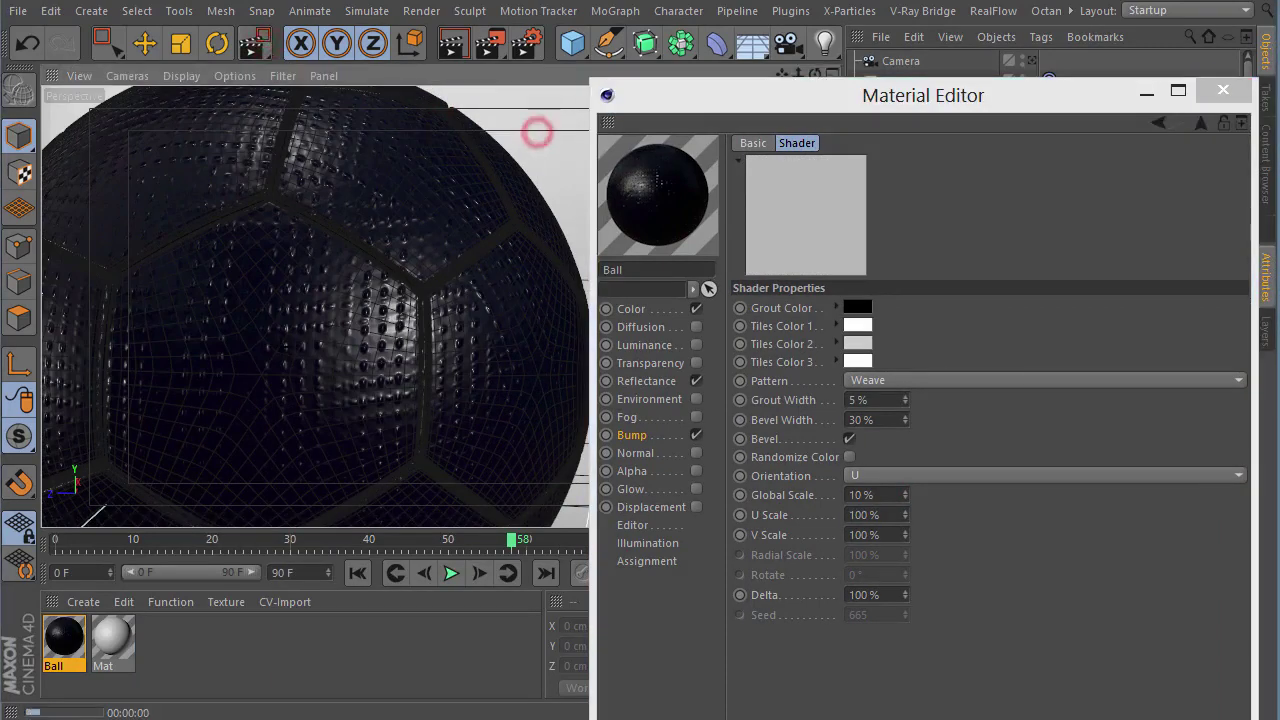
pyautogui.moveTo(352, 196); pyautogui.dragTo(480, 325)
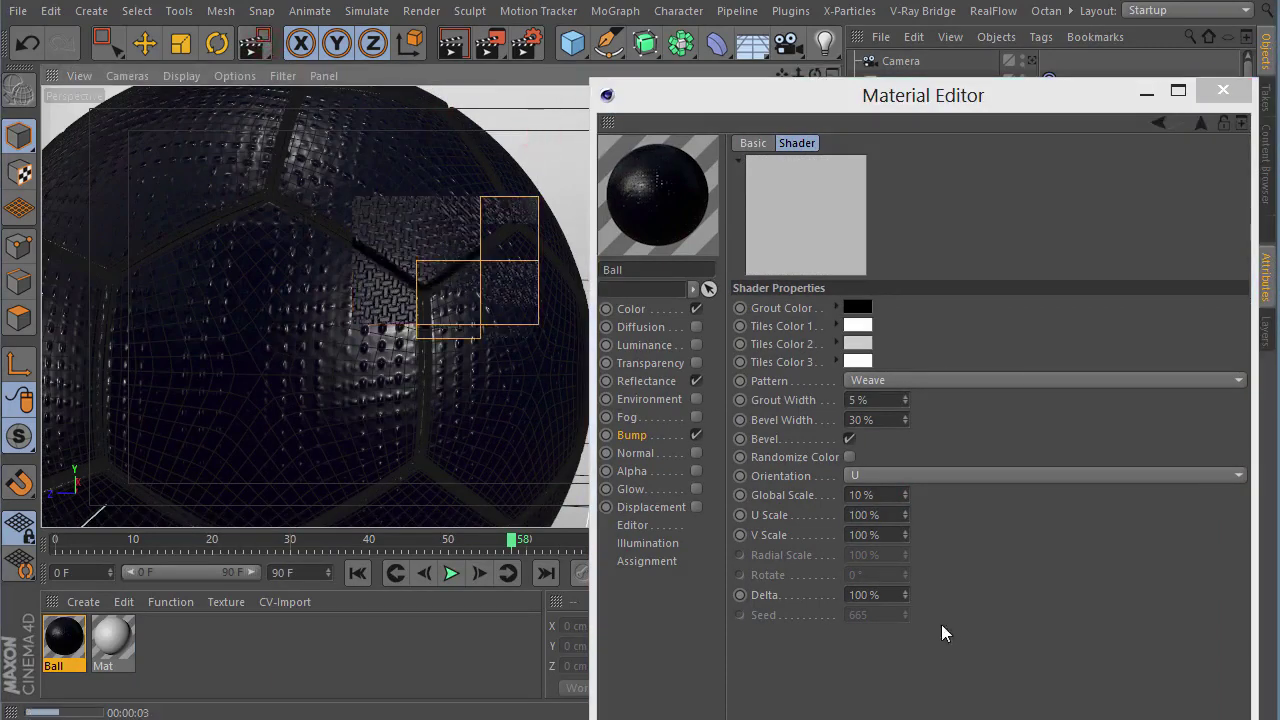
pyautogui.click(888, 495)
pyautogui.write('7')
pyautogui.press('Return')
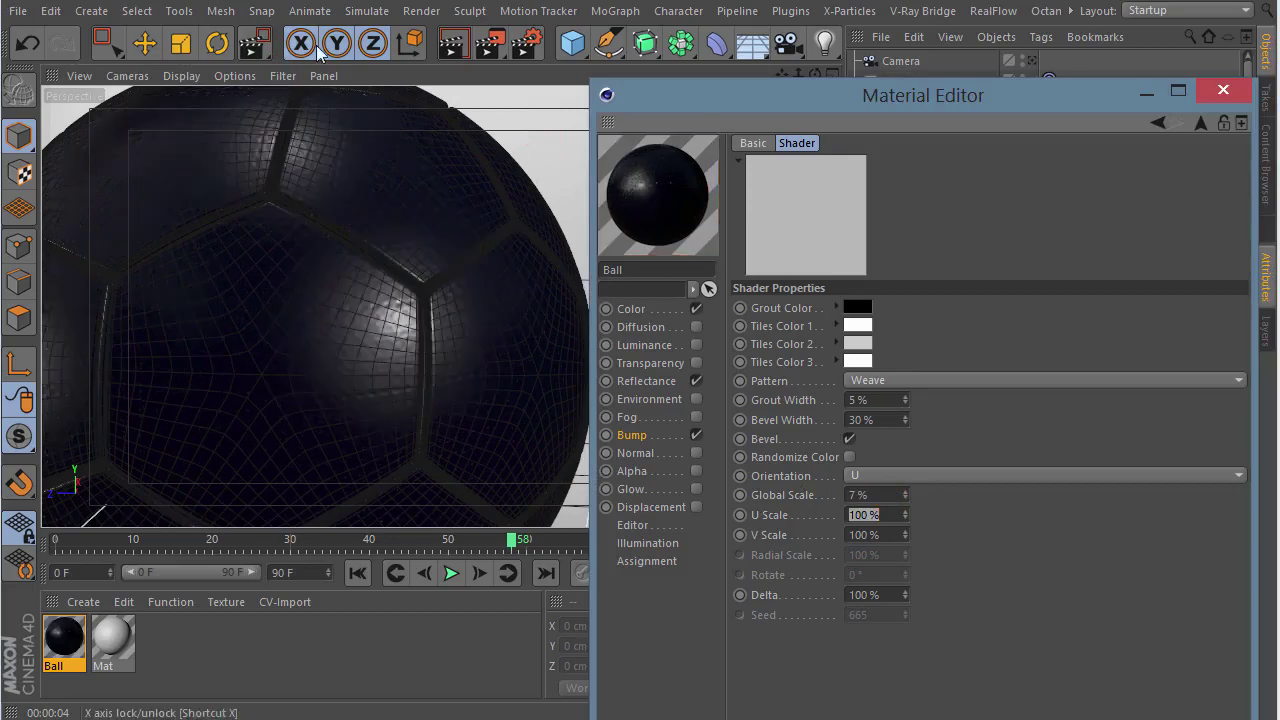
pyautogui.click(254, 43)
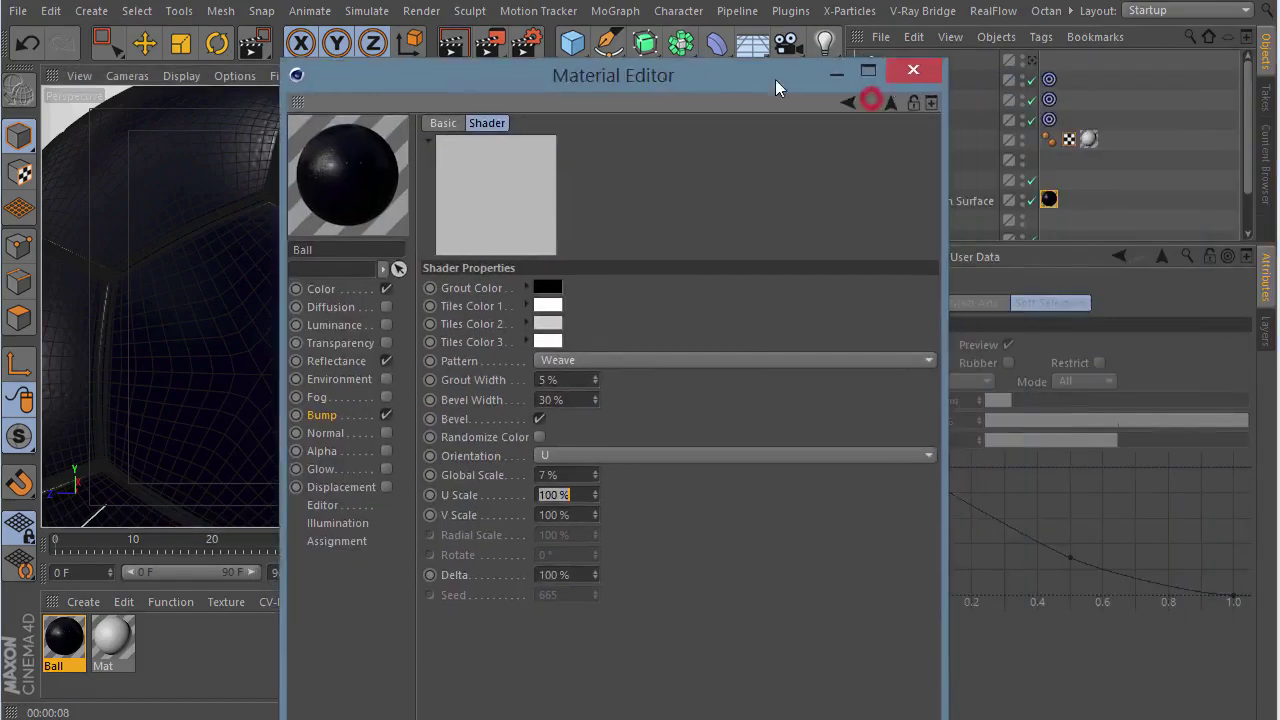
pyautogui.click(905, 92)
pyautogui.scroll(-5, 586, 257)
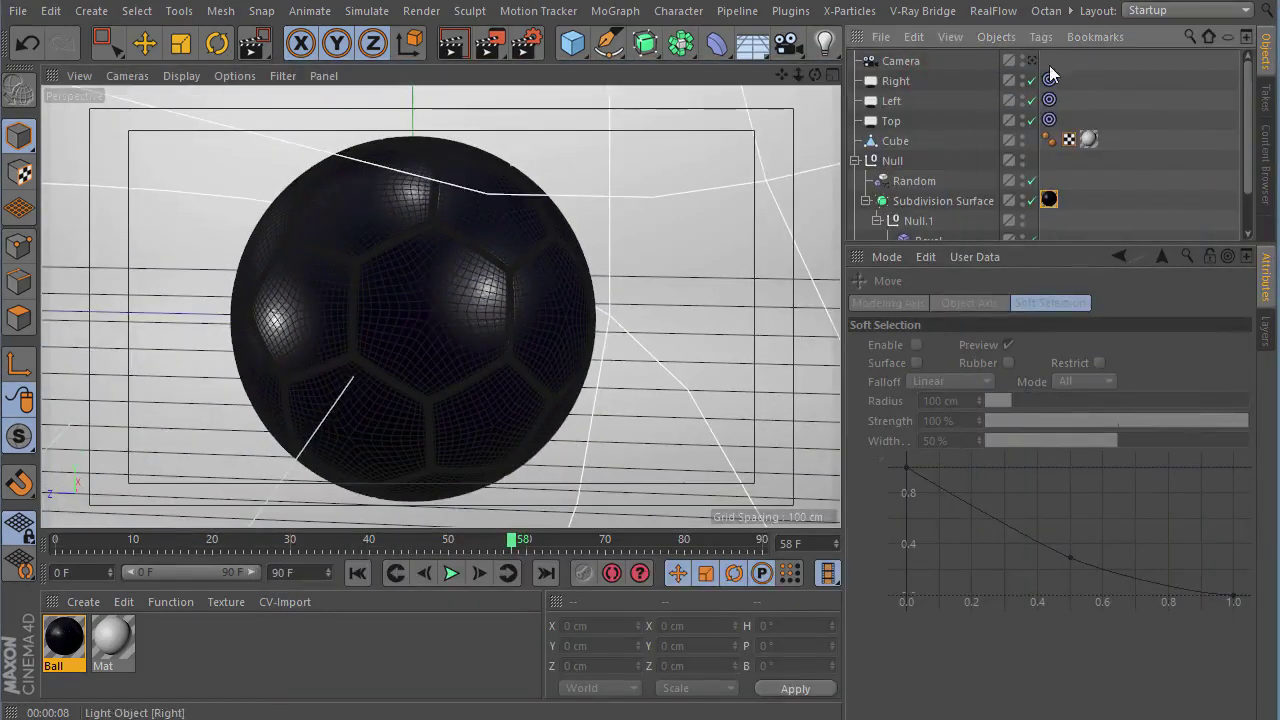
# - Render the dark ball to the Picture Viewer, review it, and close the viewer
pyautogui.click(489, 42)
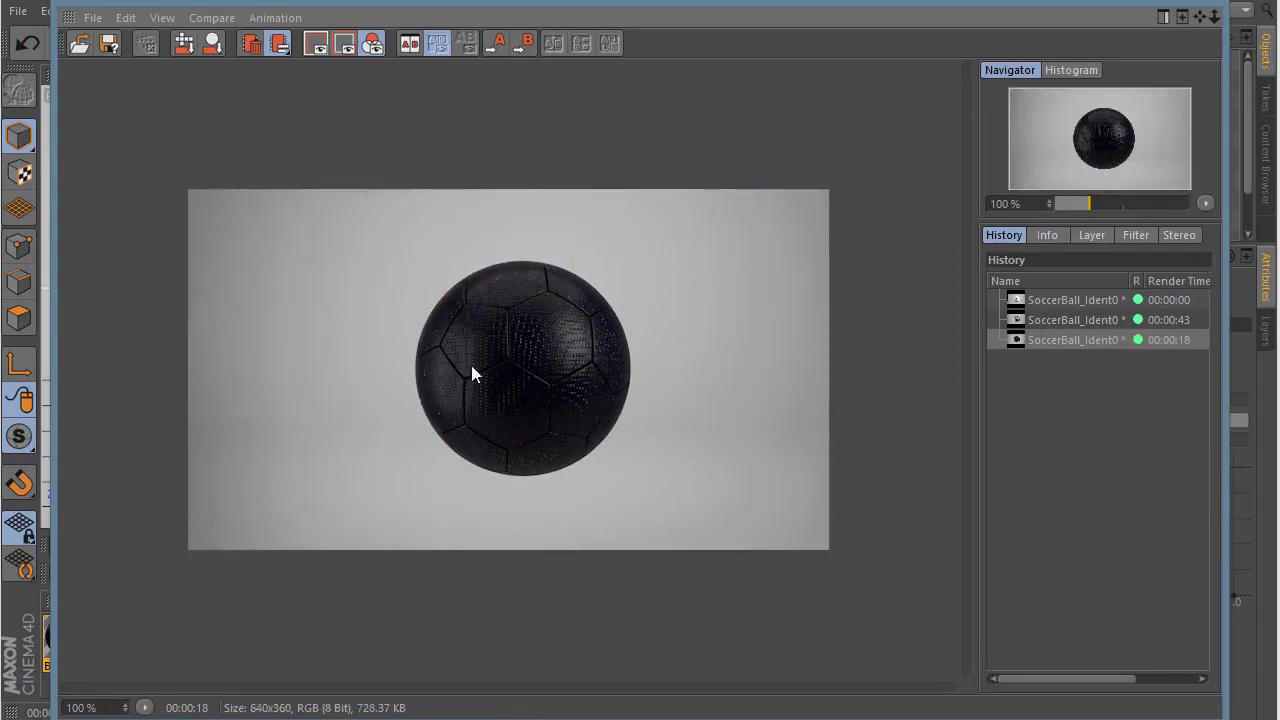
pyautogui.click(1160, 22)
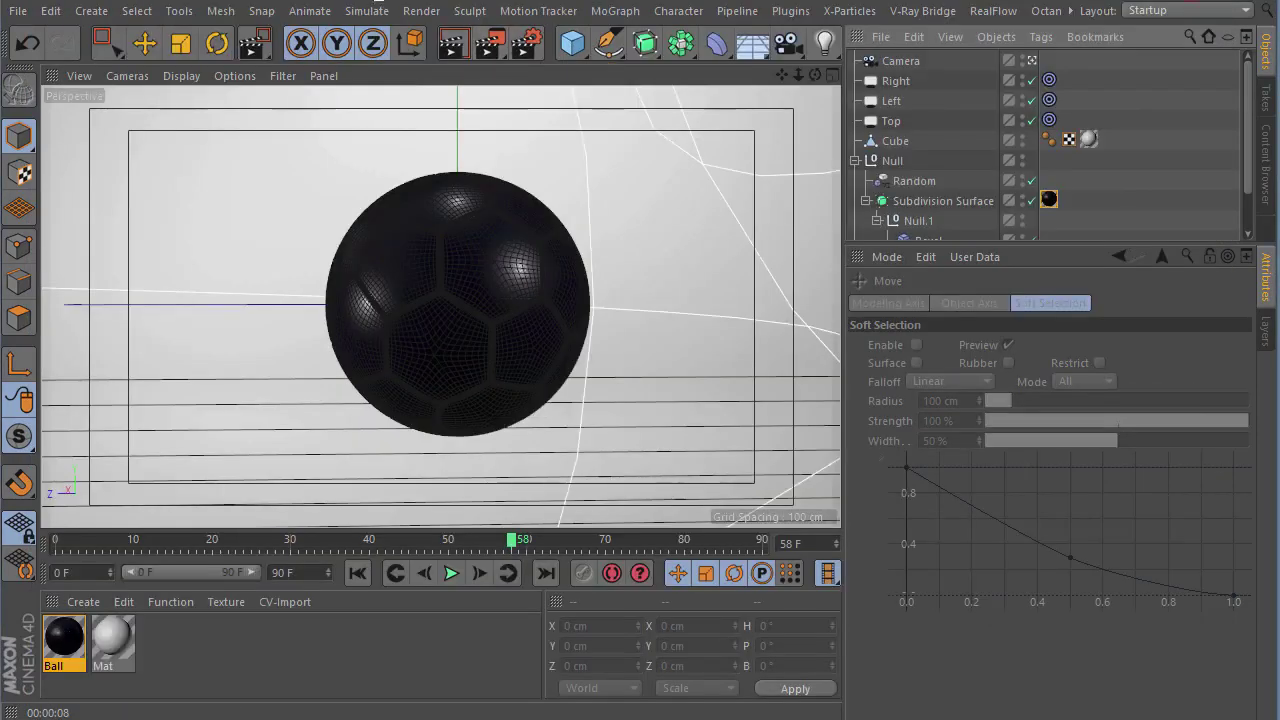
# - Set the render output width to 1280 and start a 1280x720 render
pyautogui.click(528, 42)
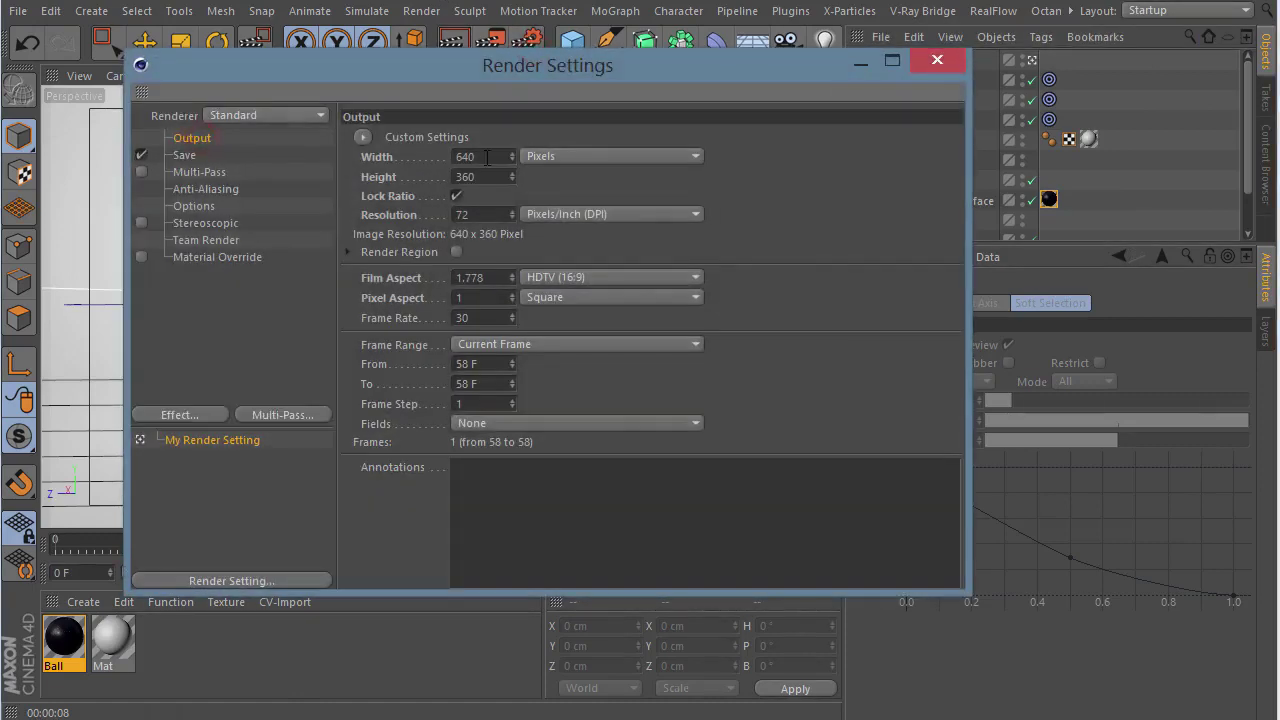
pyautogui.write('1280')
pyautogui.press('Return')
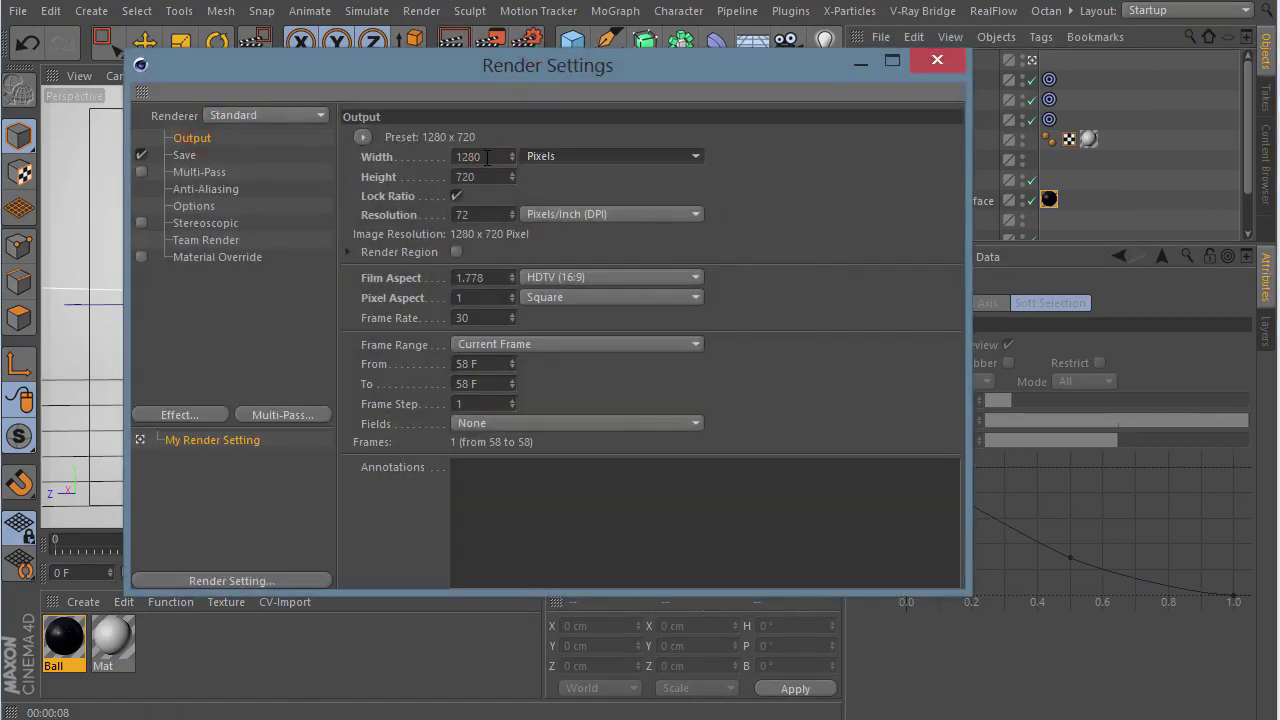
pyautogui.click(935, 62)
pyautogui.click(490, 51)
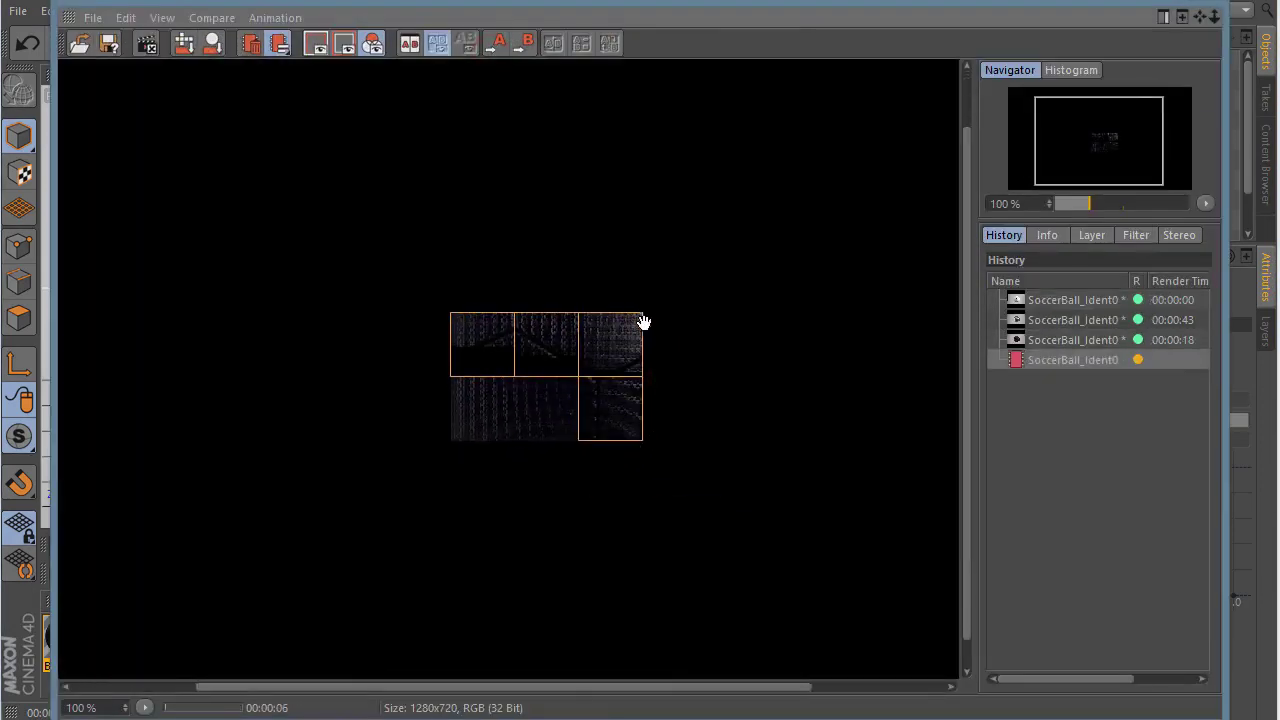
# - Lower the Ball material's Bump strength to 8% and close its settings
pyautogui.moveTo(517, 2); pyautogui.dragTo(599, 9)
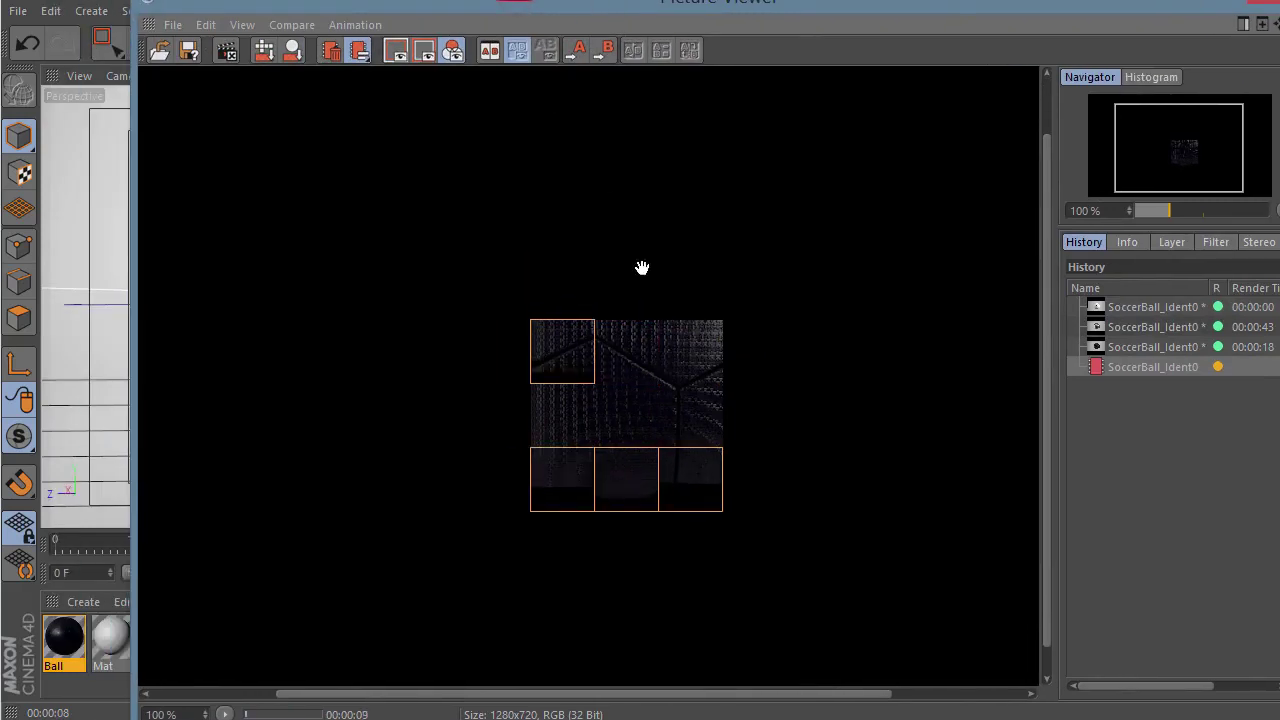
pyautogui.scroll(-2, 674, 379)
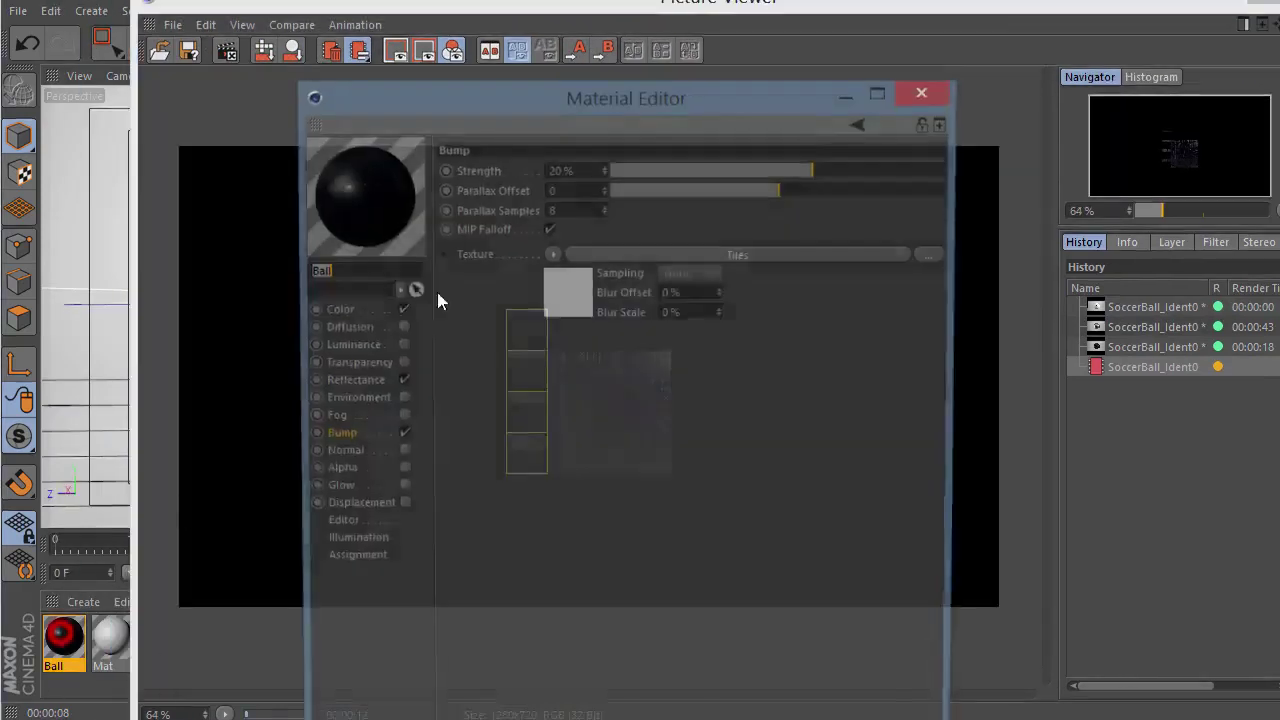
pyautogui.moveTo(615, 105); pyautogui.dragTo(529, 84)
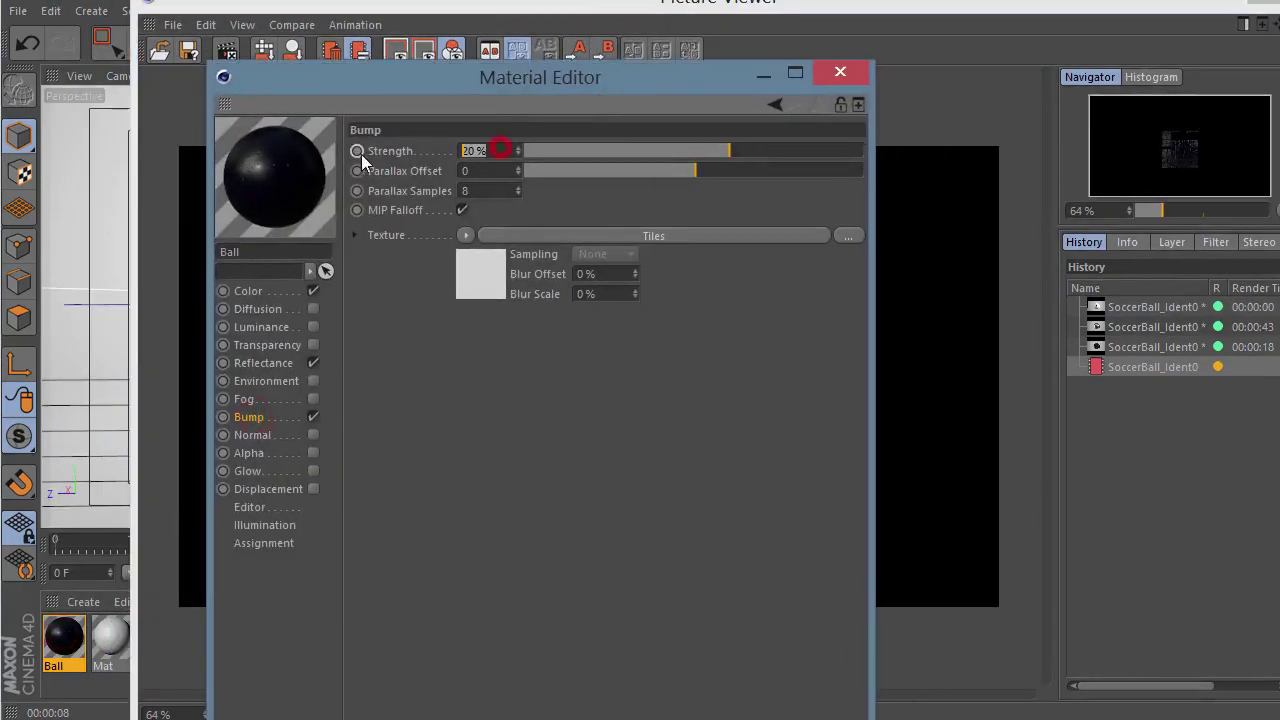
pyautogui.write('8')
pyautogui.press('Return')
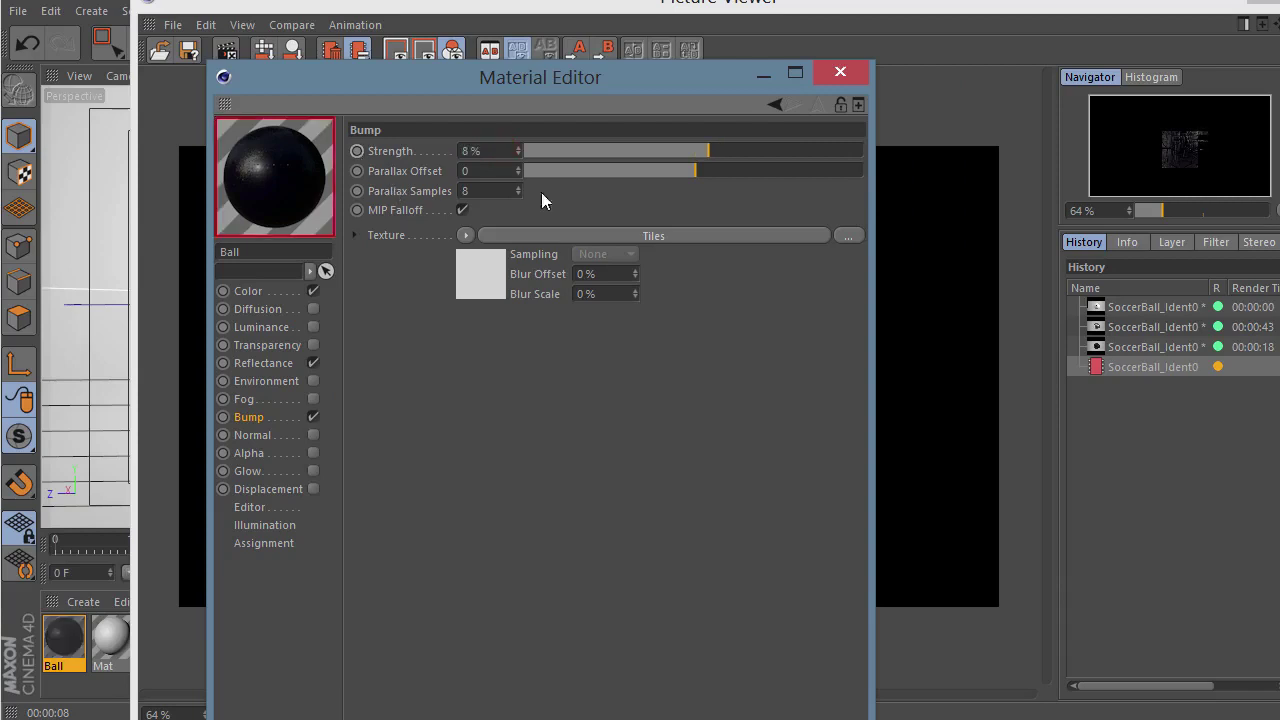
pyautogui.click(829, 78)
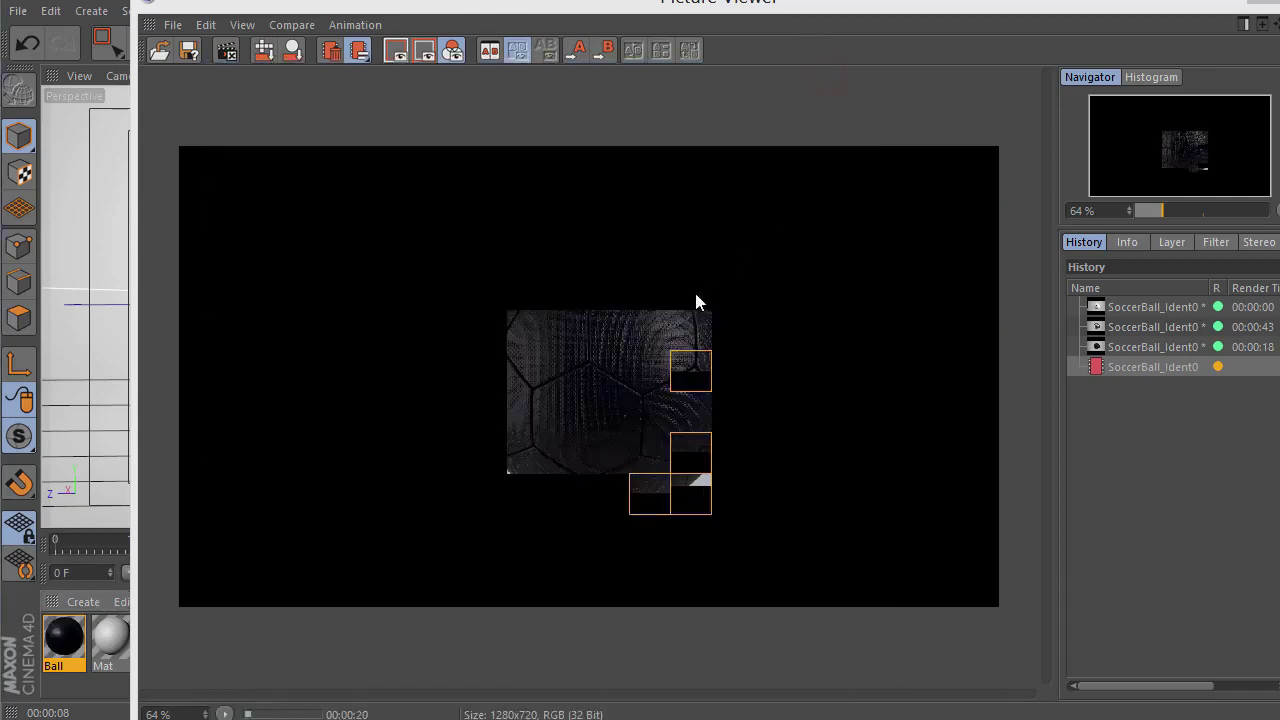
# - Restart the 1280x720 render, stopping the running one, and let it finish
pyautogui.doubleClick(634, 14)
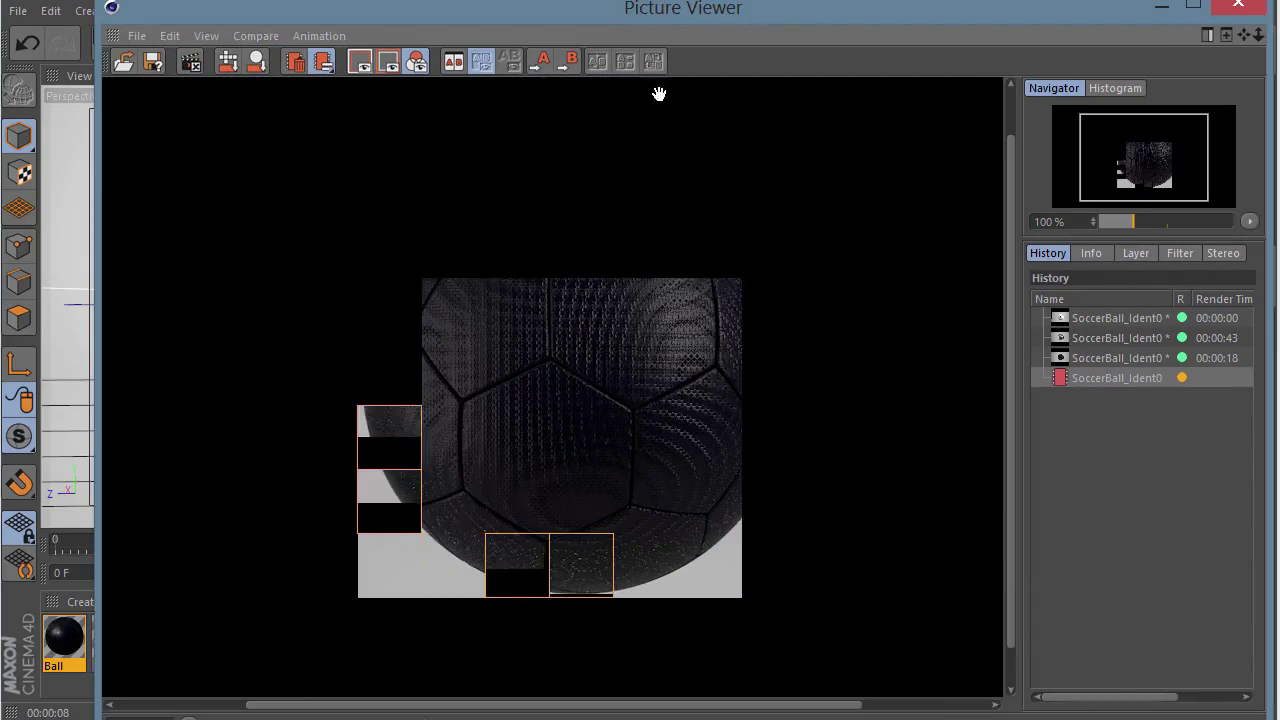
pyautogui.doubleClick(648, 15)
pyautogui.click(488, 47)
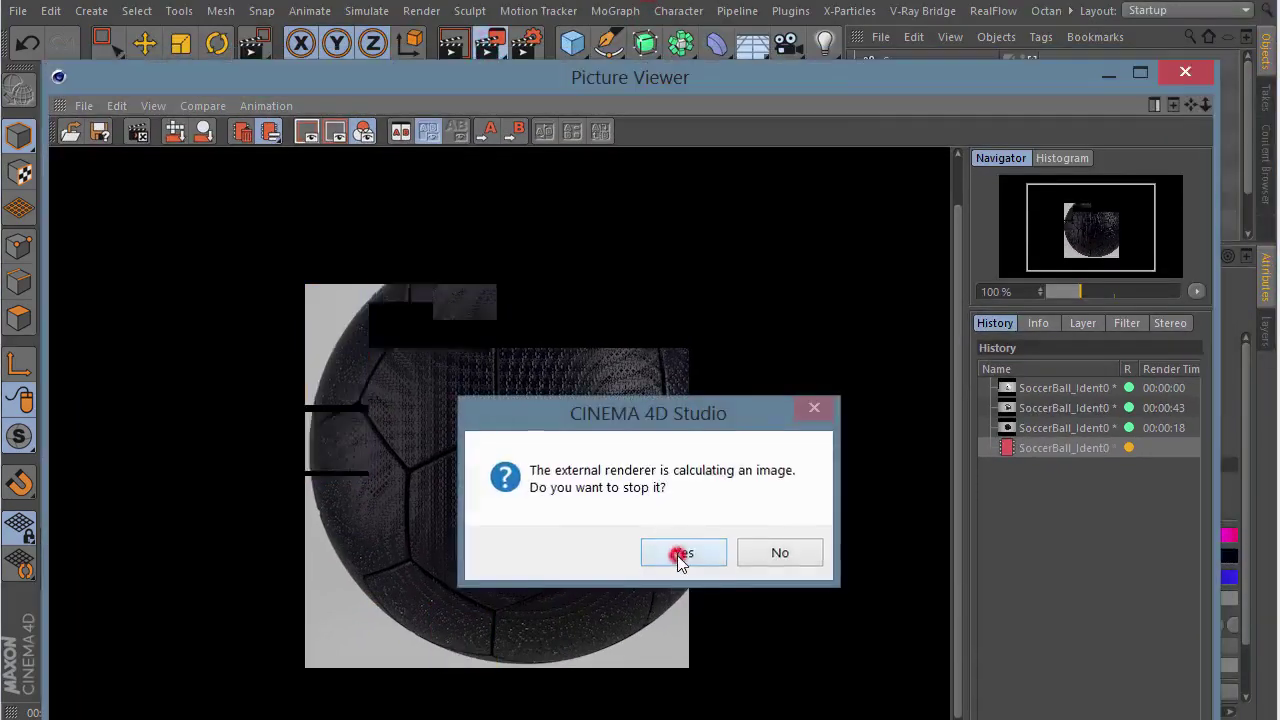
pyautogui.click(681, 553)
pyautogui.moveTo(651, 77)
pyautogui.mouseDown()
pyautogui.moveTo(640, 12)
pyautogui.moveTo(620, 1)
pyautogui.mouseUp()
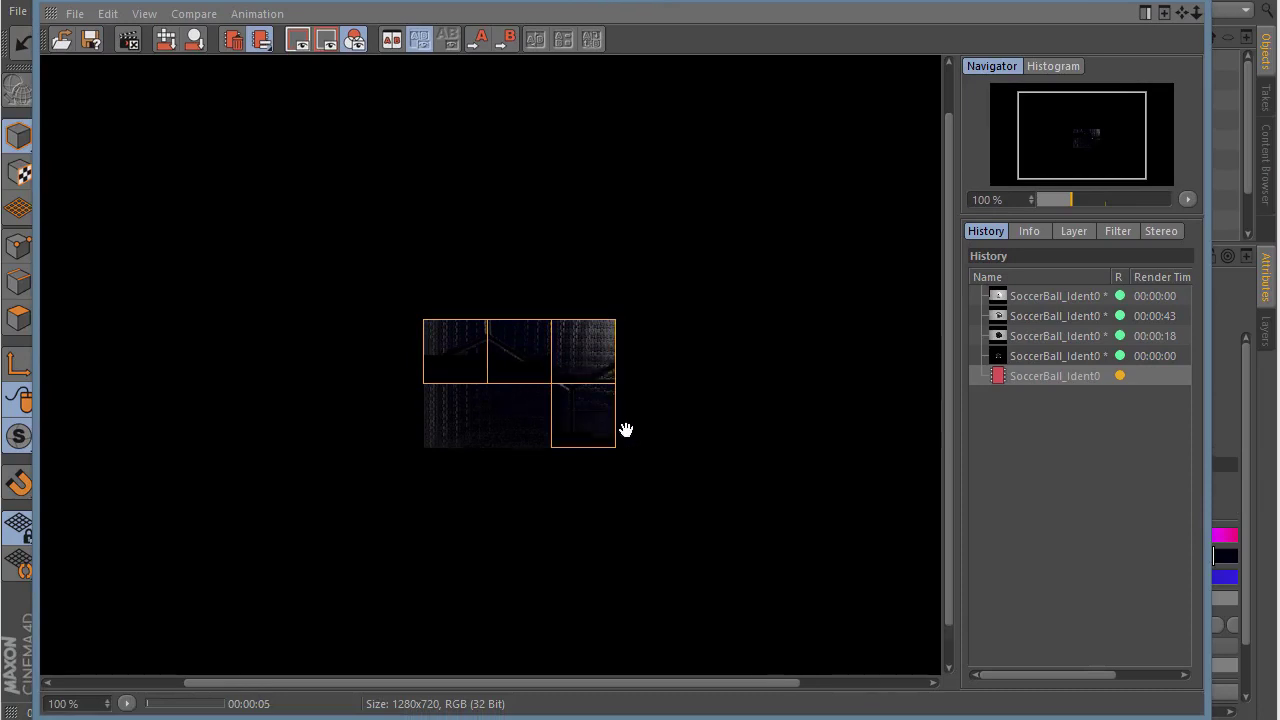
pyautogui.scroll(-1, 625, 430)
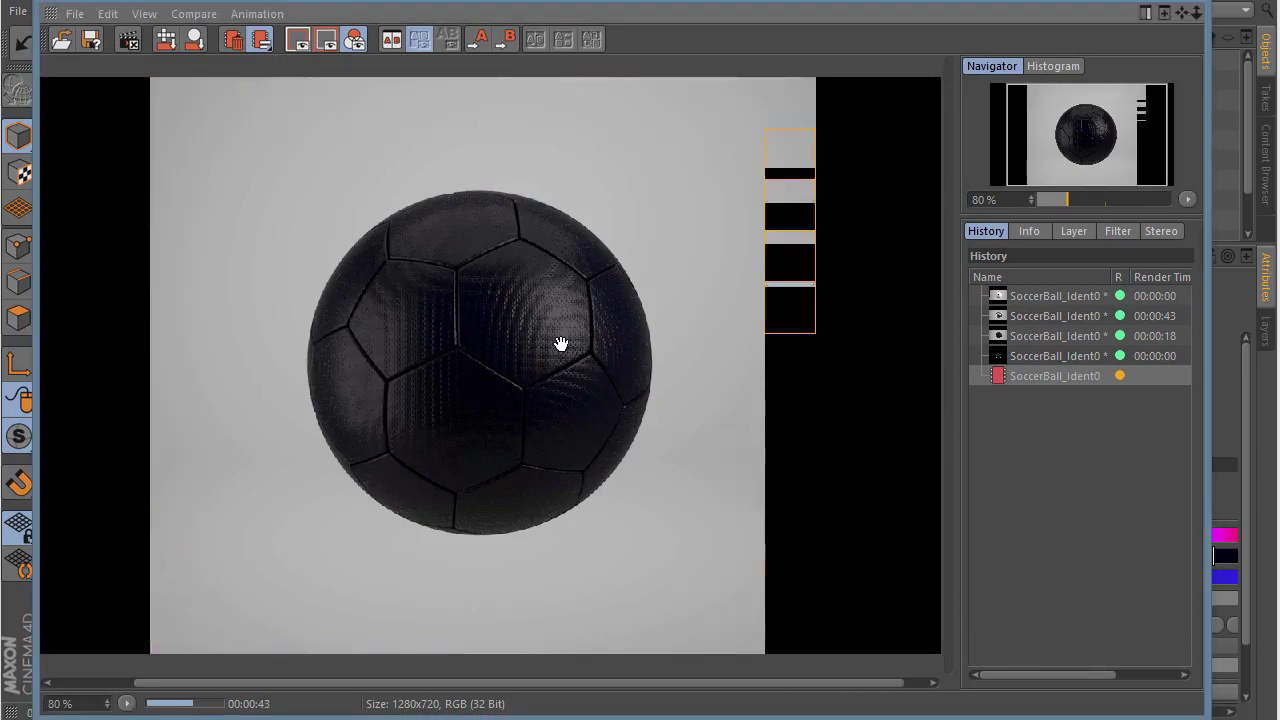
pyautogui.scroll(1, 563, 343)
pyautogui.moveTo(497, 240); pyautogui.dragTo(577, 214)
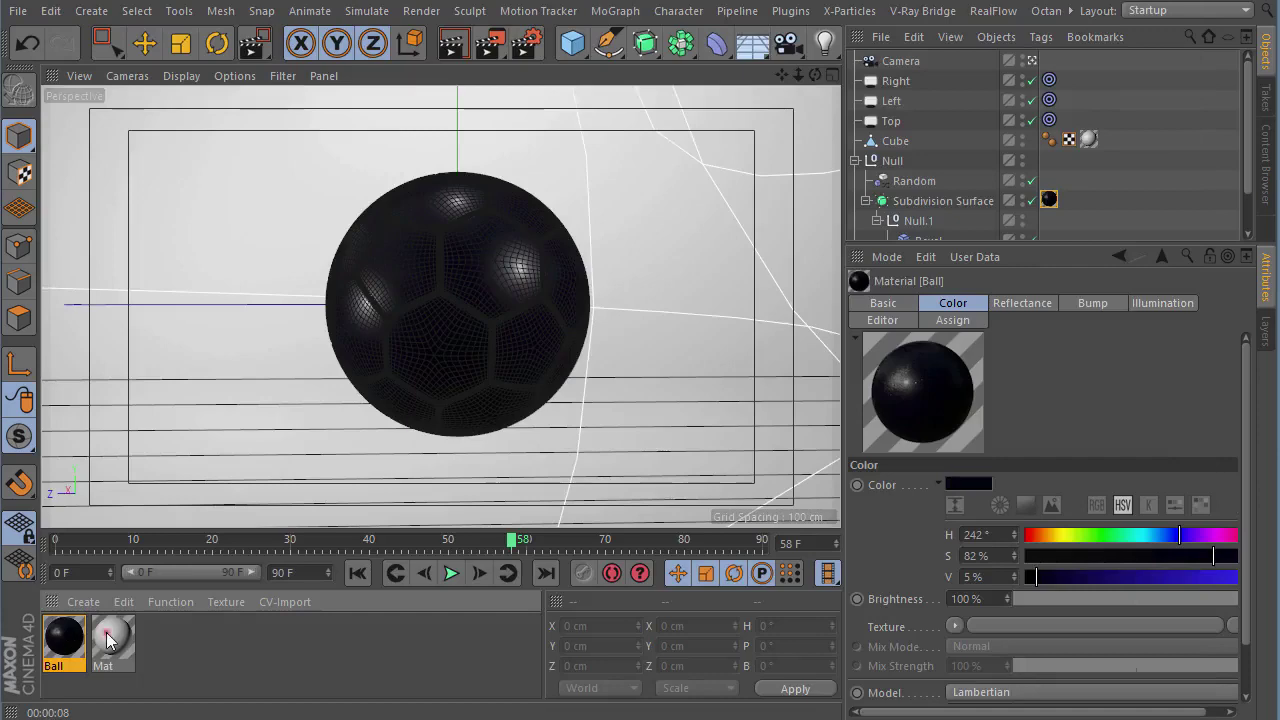
# - Turn off Reflectance on Mat and set its colour to pure white
pyautogui.doubleClick(112, 640)
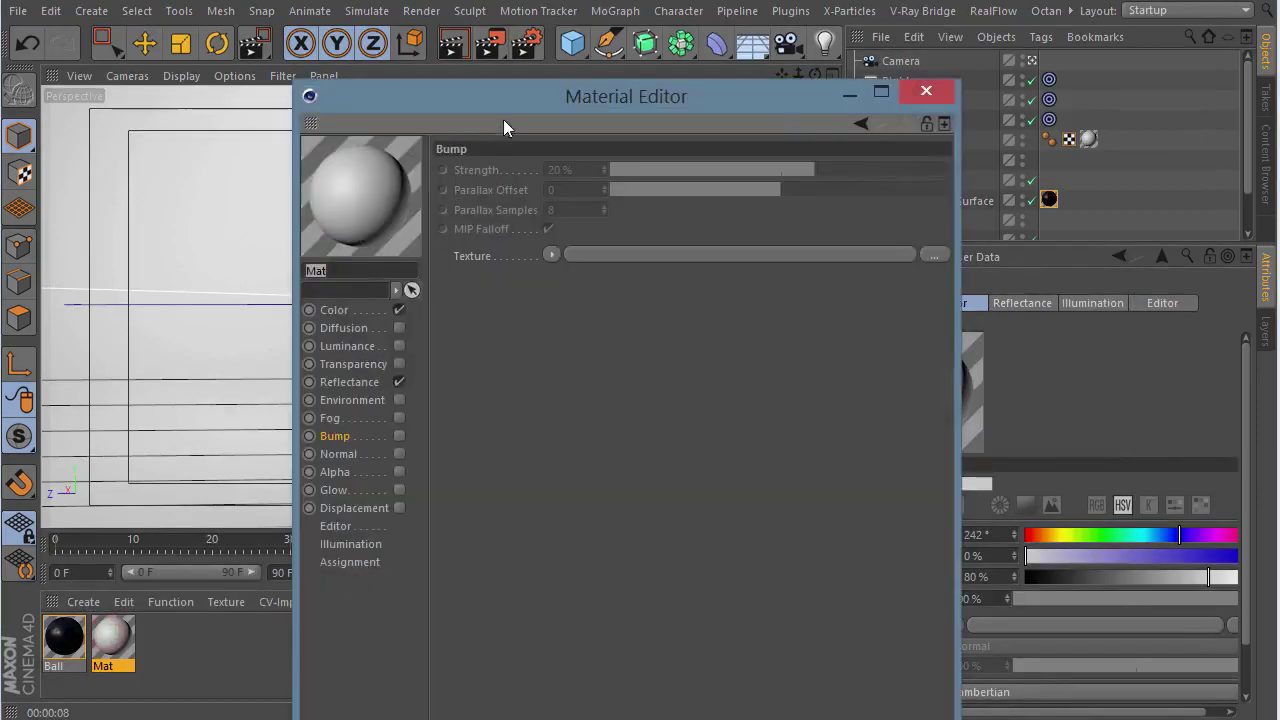
pyautogui.click(250, 281)
pyautogui.click(265, 353)
pyautogui.click(315, 353)
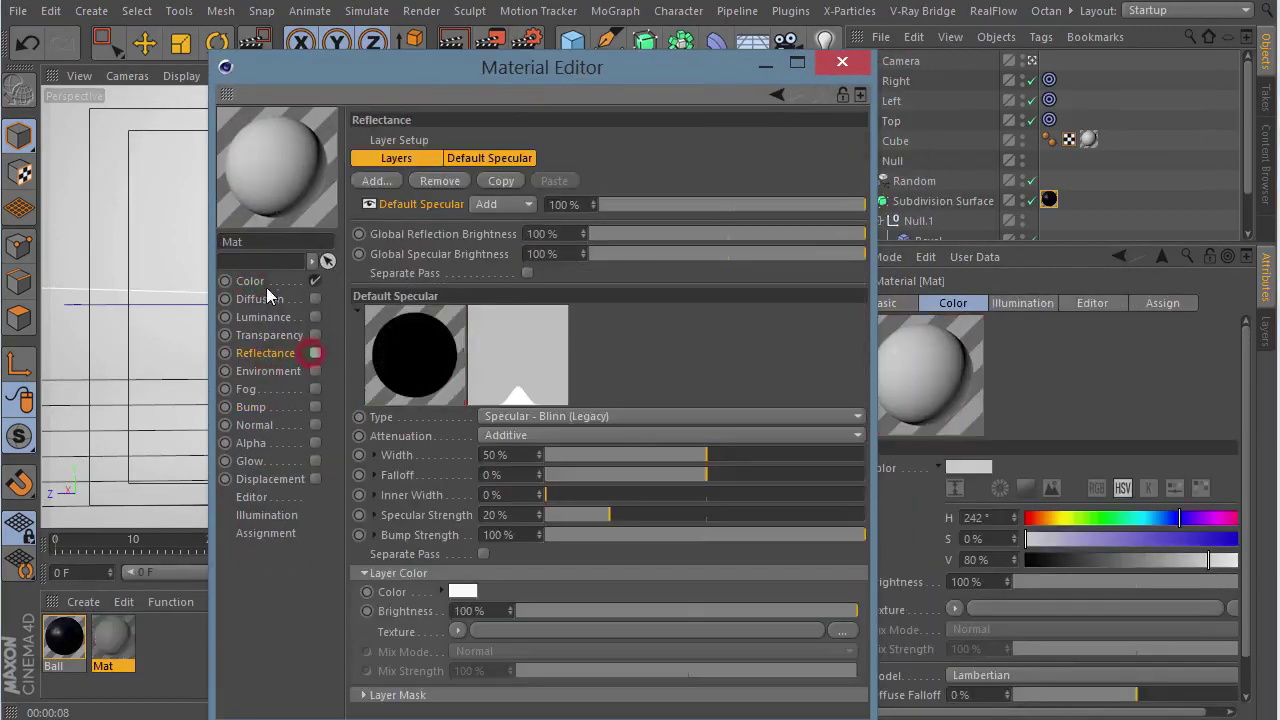
pyautogui.click(250, 281)
pyautogui.moveTo(797, 244); pyautogui.dragTo(862, 232)
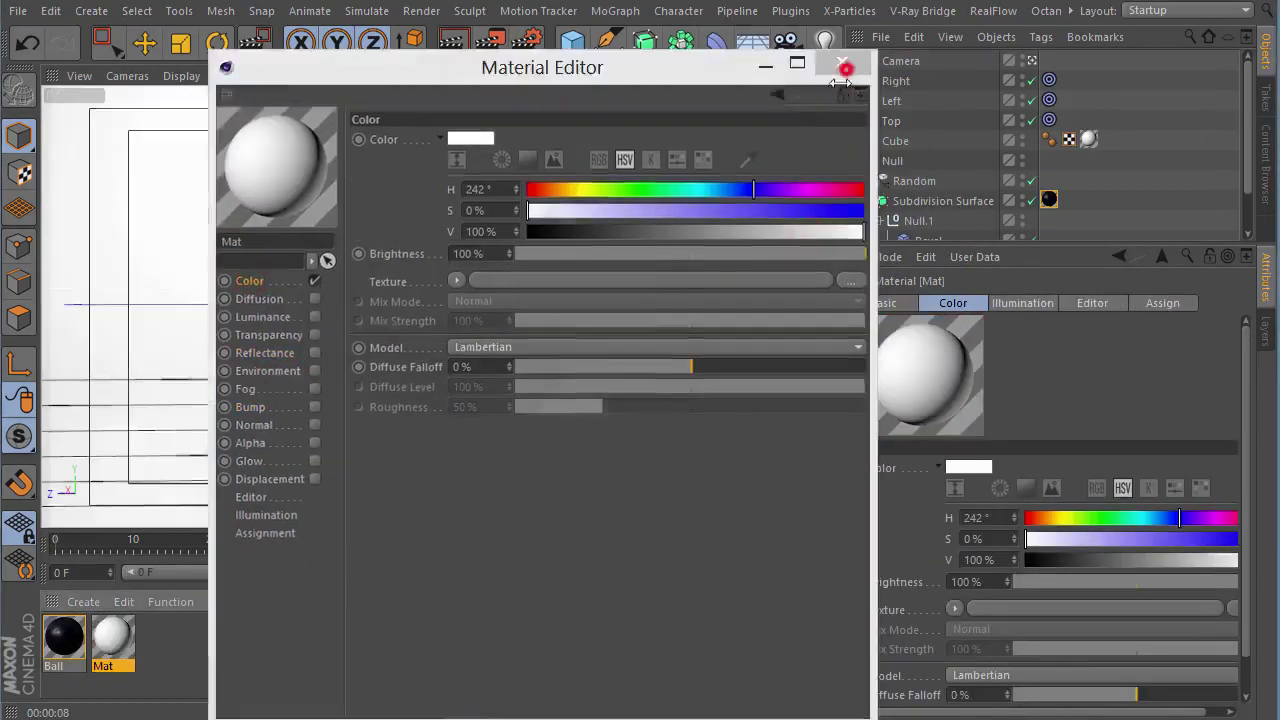
pyautogui.click(842, 61)
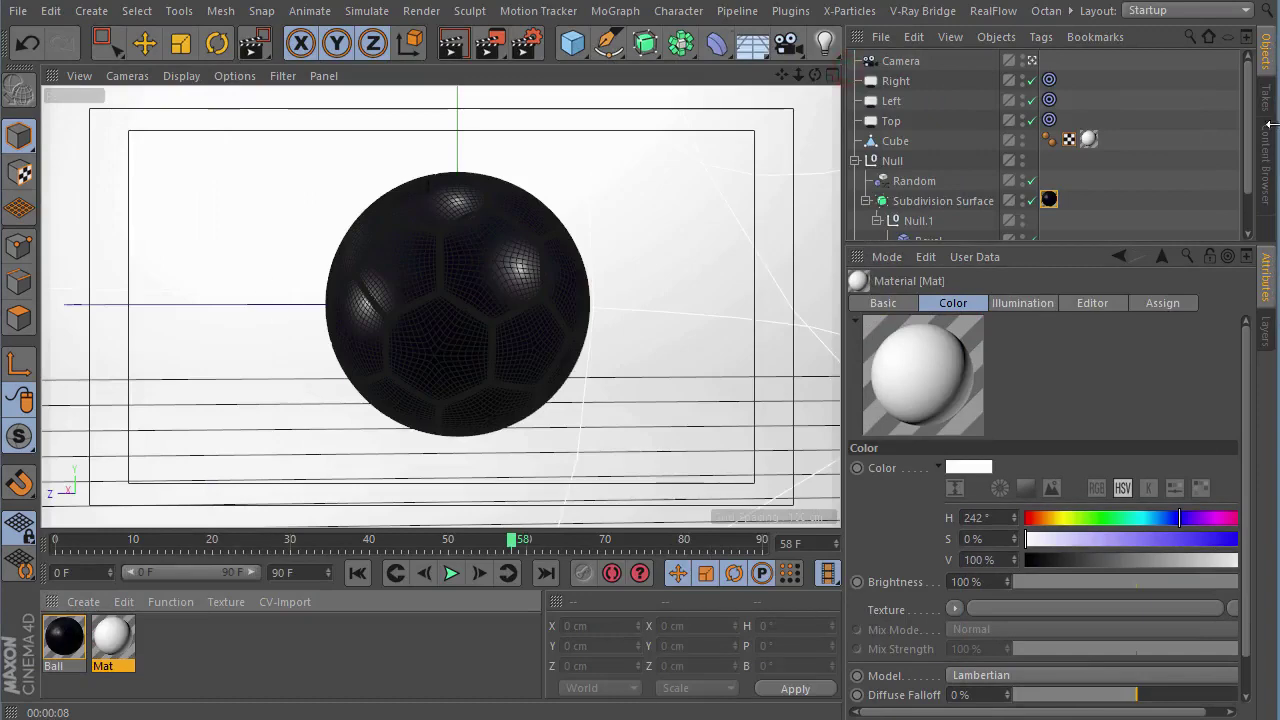
# - Raise the Ball material's reflection layer strength from 54% to 75%
pyautogui.doubleClick(64, 640)
pyautogui.moveTo(553, 100); pyautogui.dragTo(472, 112)
pyautogui.click(300, 365)
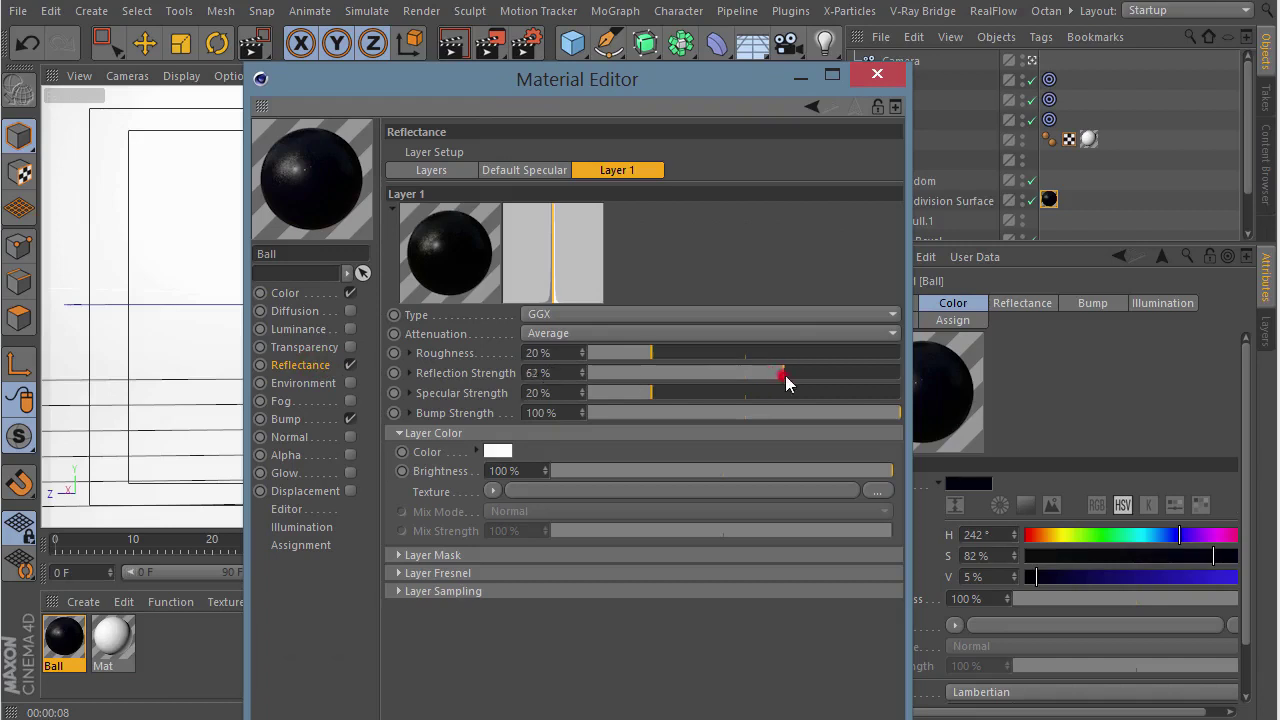
pyautogui.moveTo(783, 375); pyautogui.dragTo(824, 373)
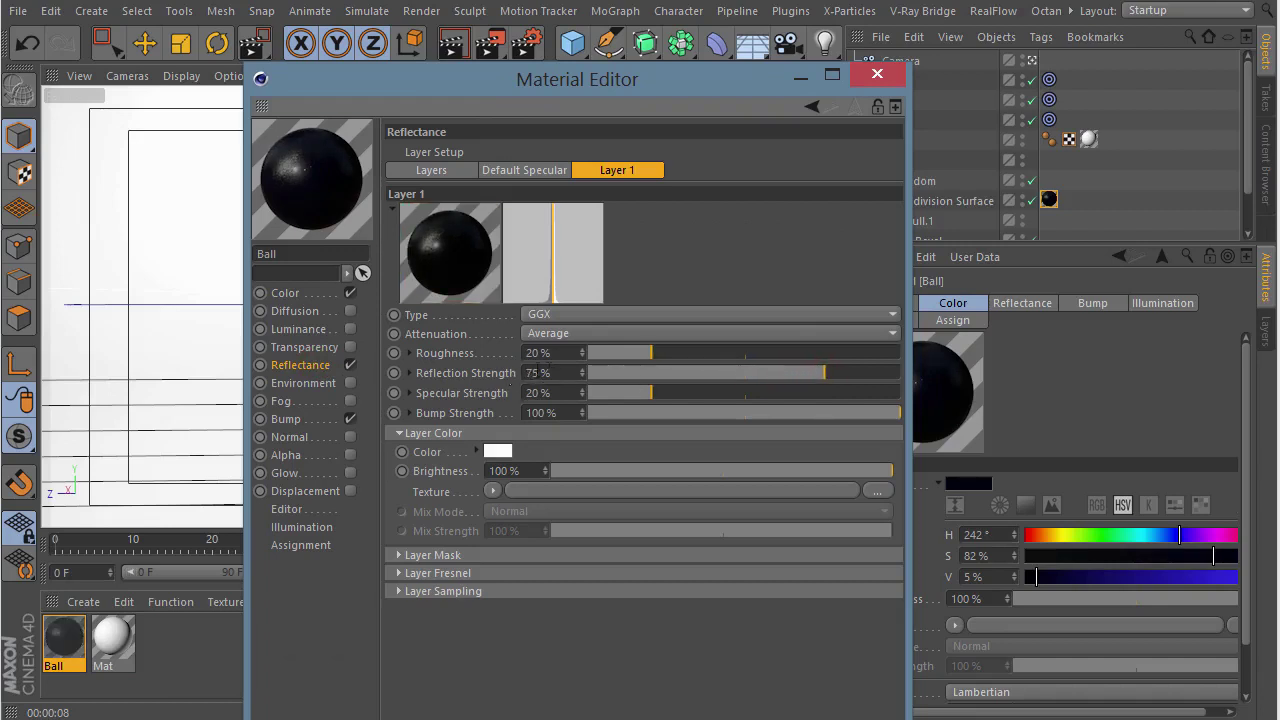
# - Copy the Tiles shader from the Ball's Bump texture and expand the reflection layer mask settings
pyautogui.click(292, 419)
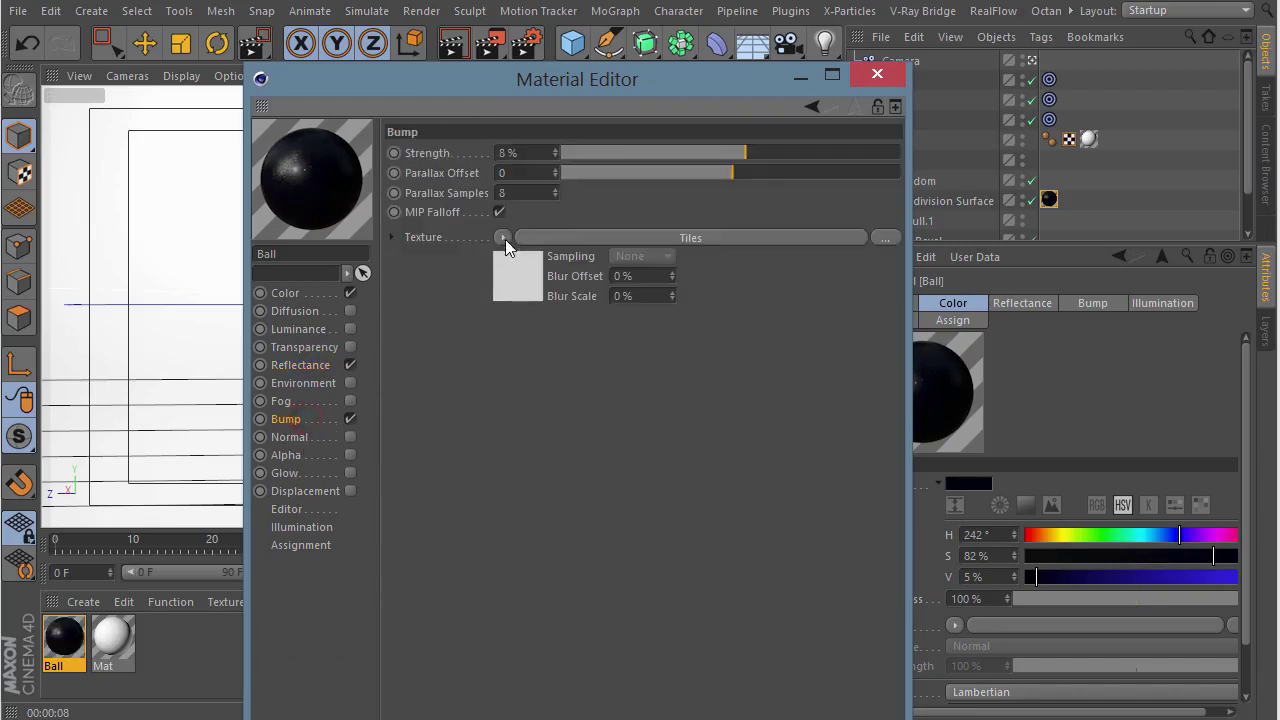
pyautogui.click(503, 237)
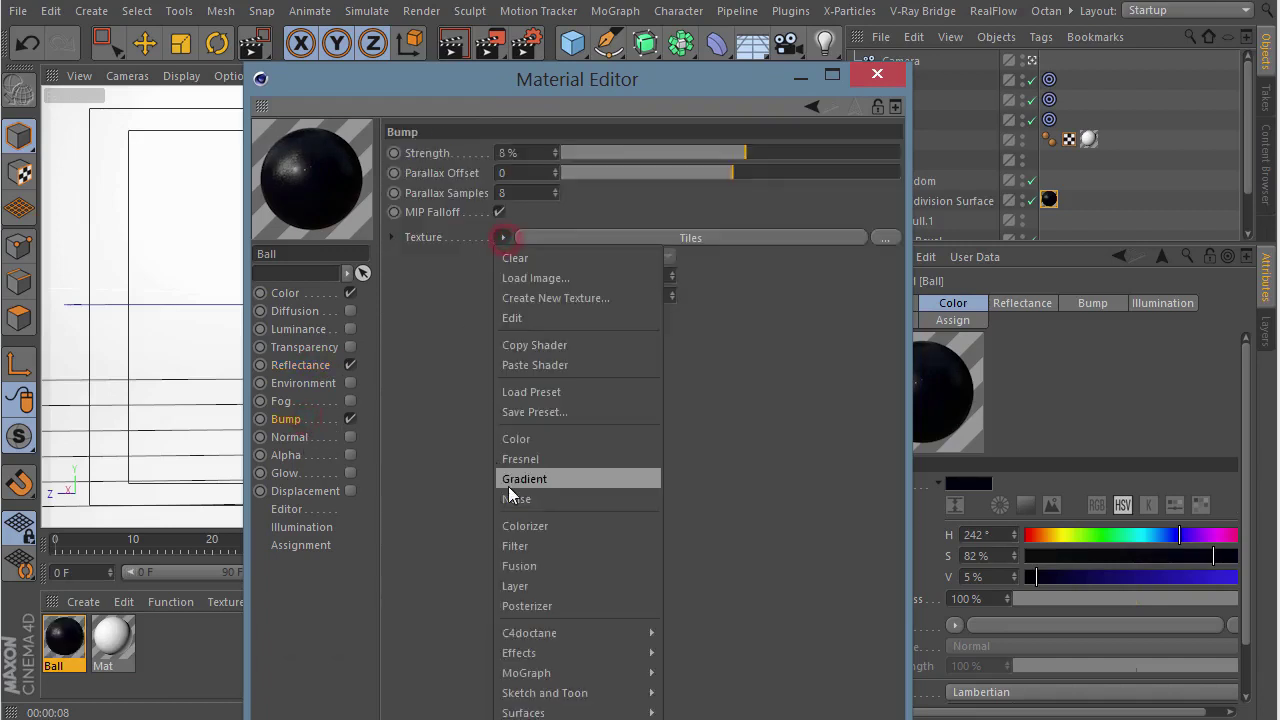
pyautogui.click(537, 344)
pyautogui.click(300, 365)
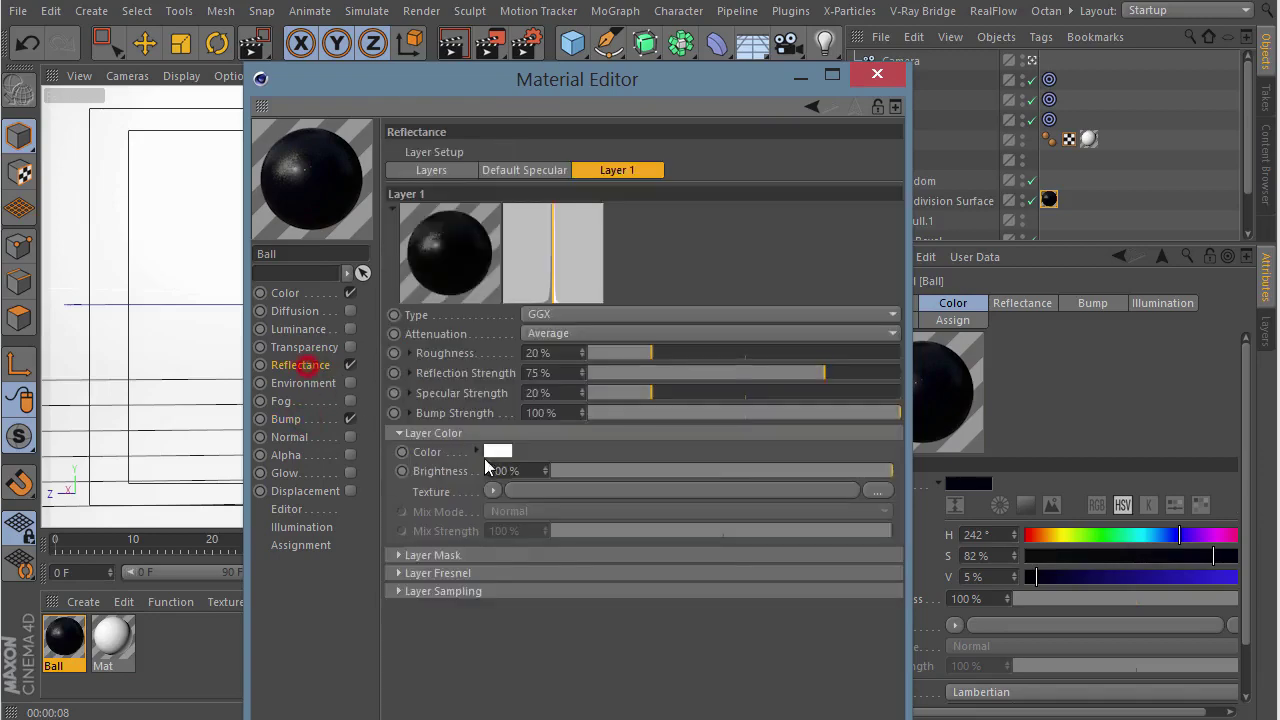
pyautogui.click(440, 555)
# - Paste the Tiles shader into the Ball reflection layer's mask texture
pyautogui.moveTo(596, 85); pyautogui.dragTo(535, 27)
pyautogui.click(432, 562)
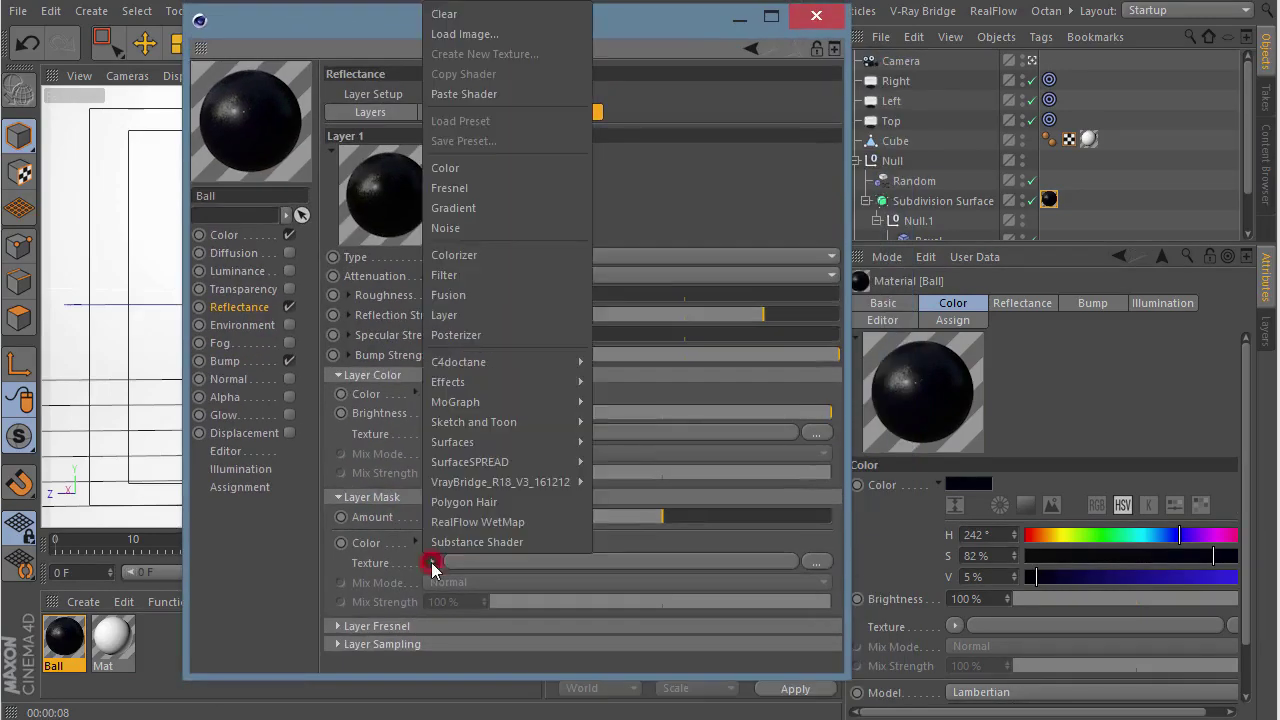
pyautogui.click(470, 94)
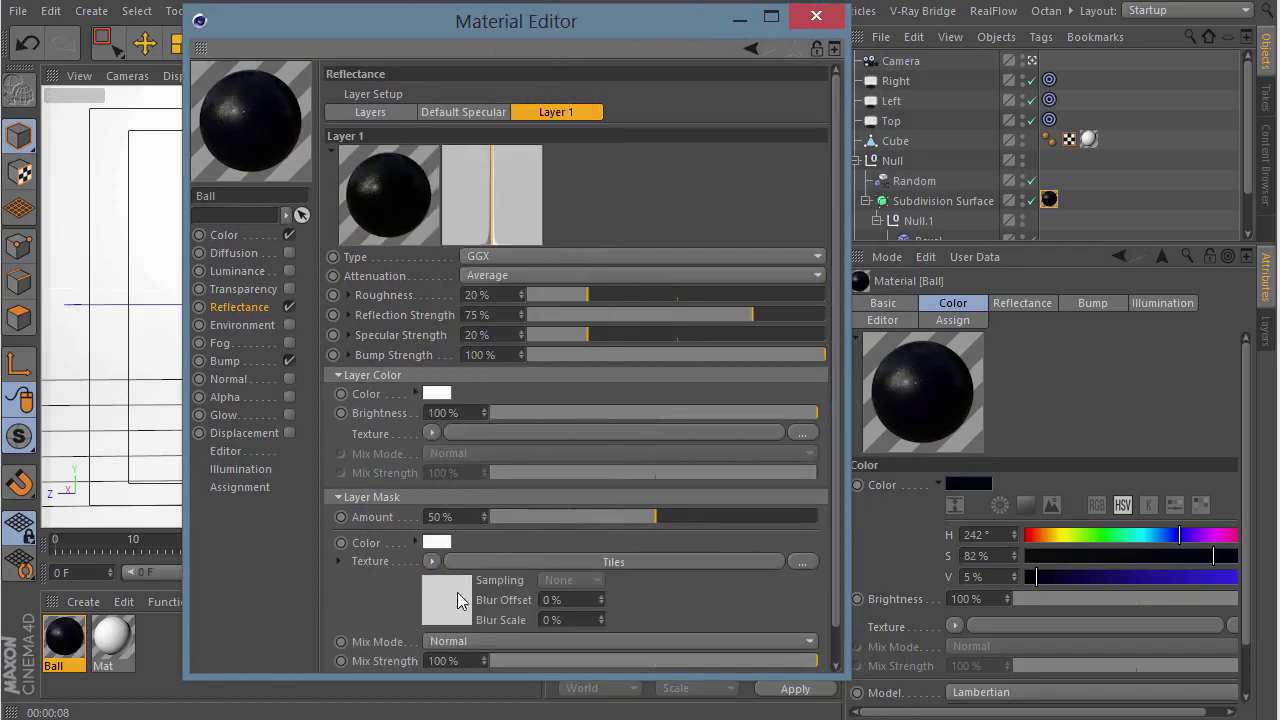
pyautogui.moveTo(468, 22); pyautogui.dragTo(487, 22)
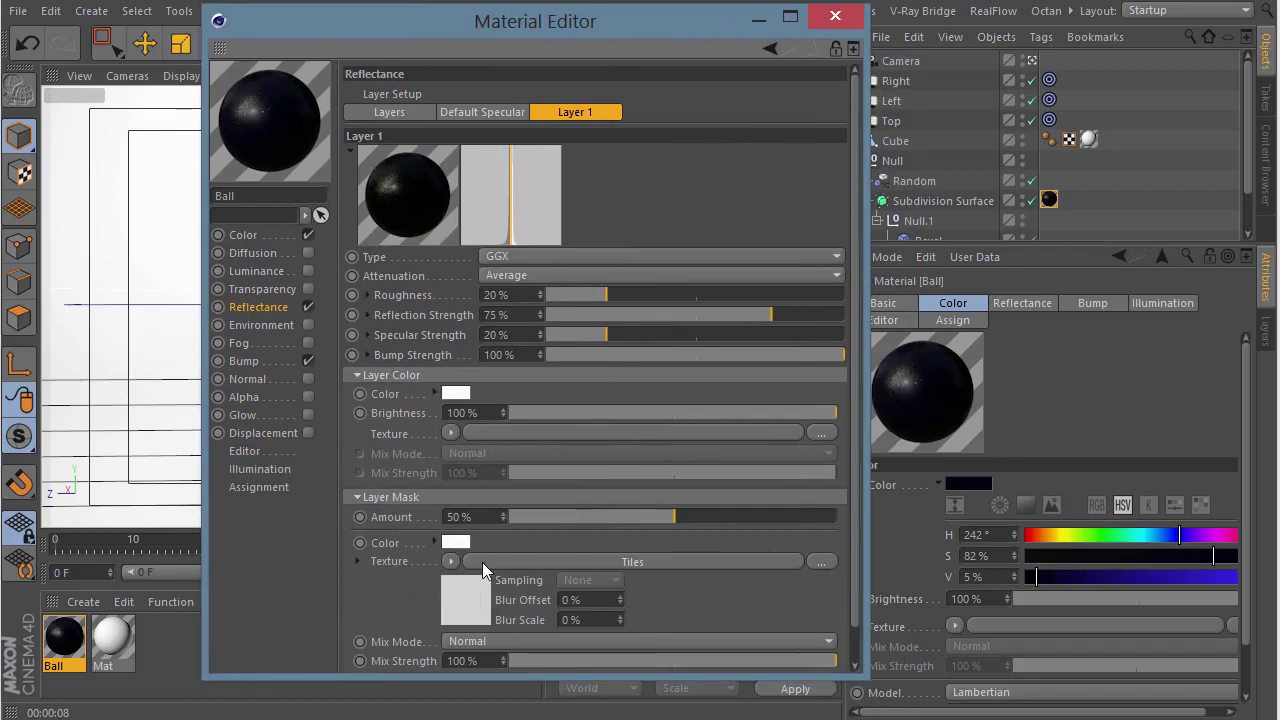
# - Lighten the mask's Tiles Color 2 to 91% value, keep Global Scale at 7%, and start a render
pyautogui.click(482, 562)
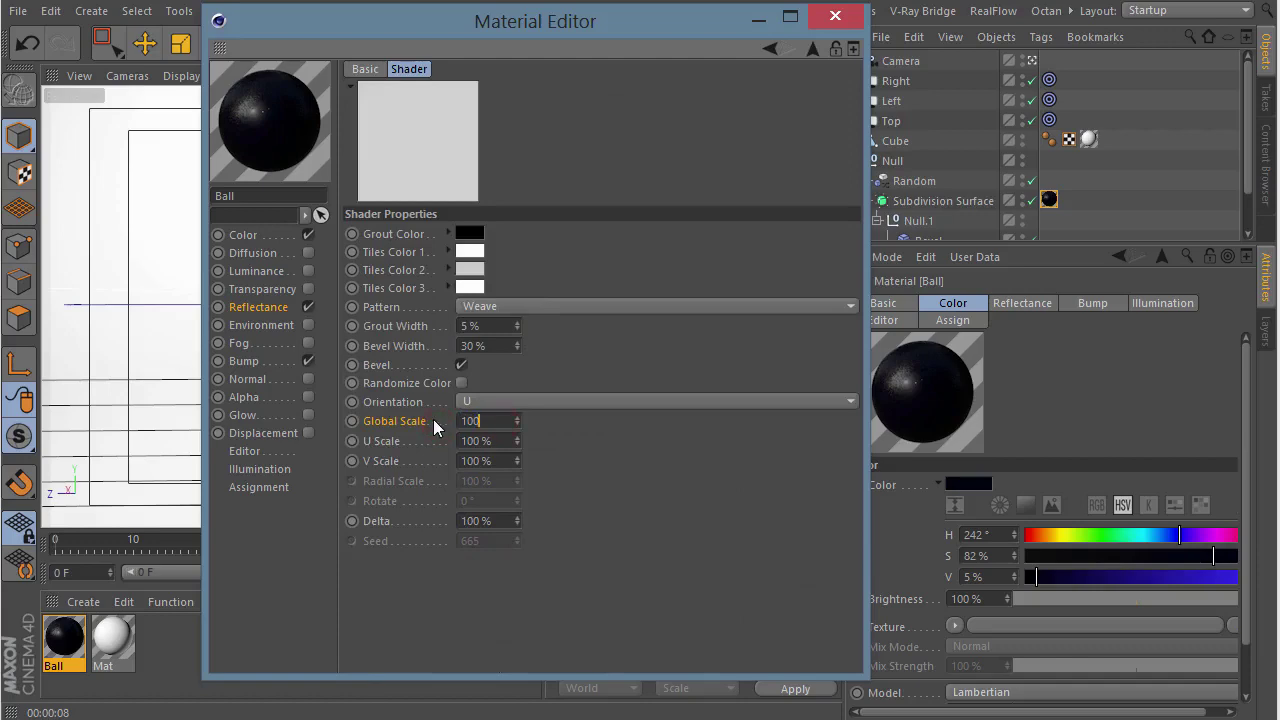
pyautogui.press('Tab')
pyautogui.click(470, 269)
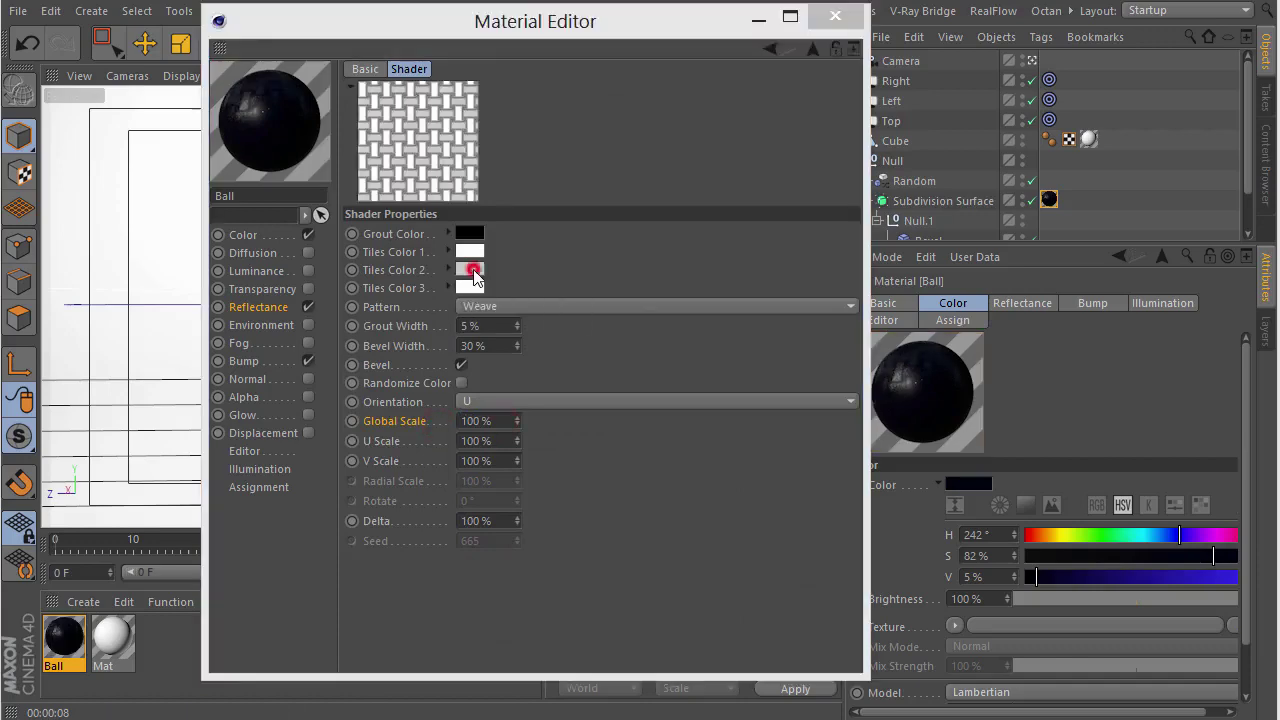
pyautogui.click(590, 312)
pyautogui.click(438, 344)
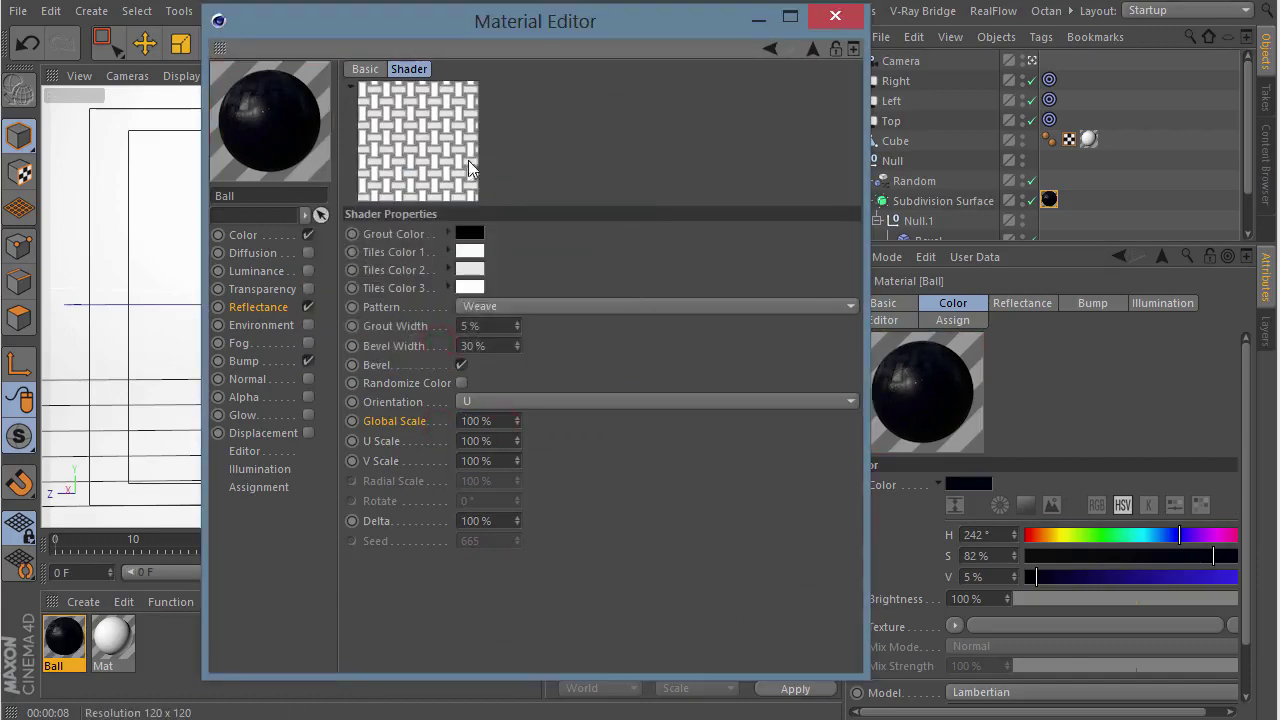
pyautogui.moveTo(508, 22); pyautogui.dragTo(532, 48)
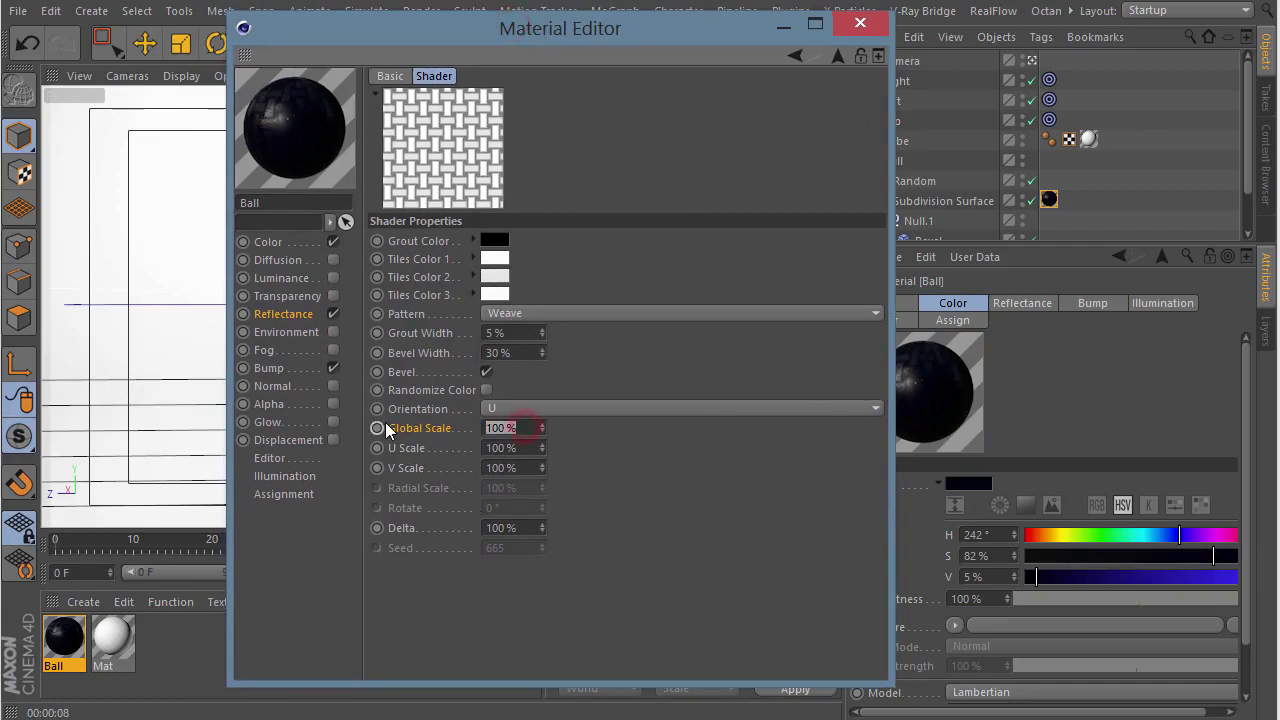
pyautogui.write('7')
pyautogui.press('Tab')
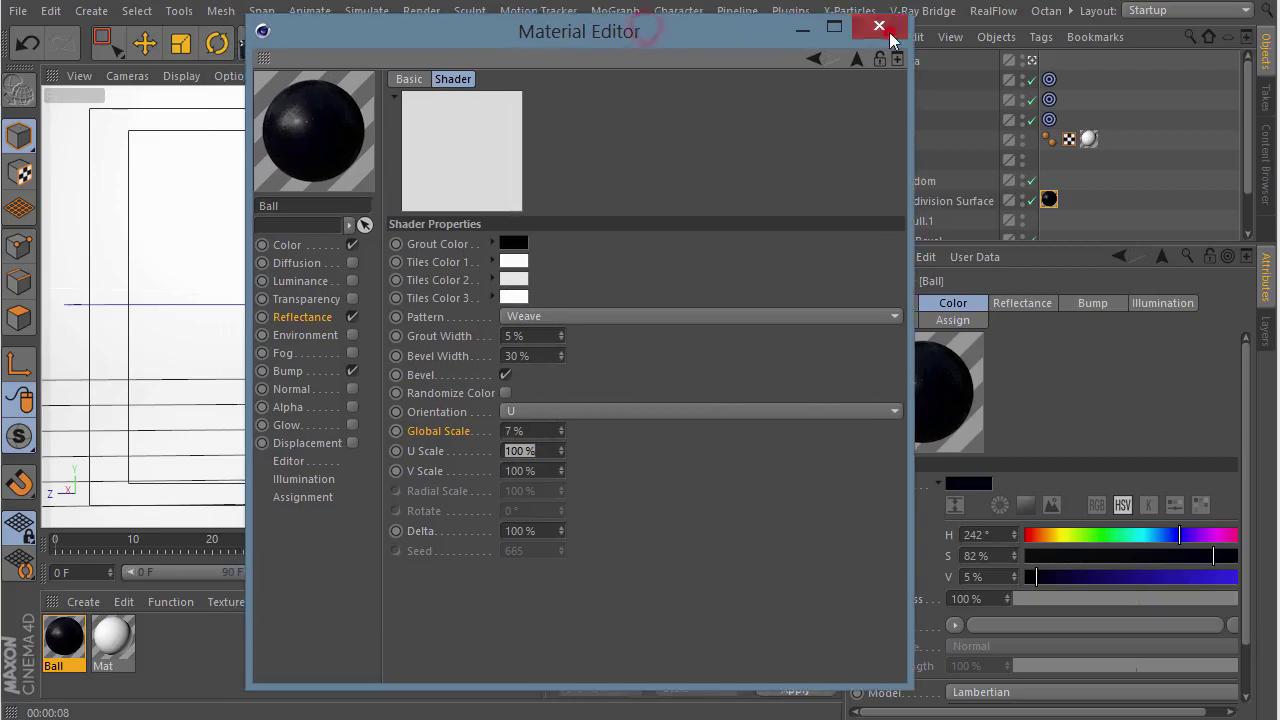
pyautogui.click(860, 23)
pyautogui.click(485, 42)
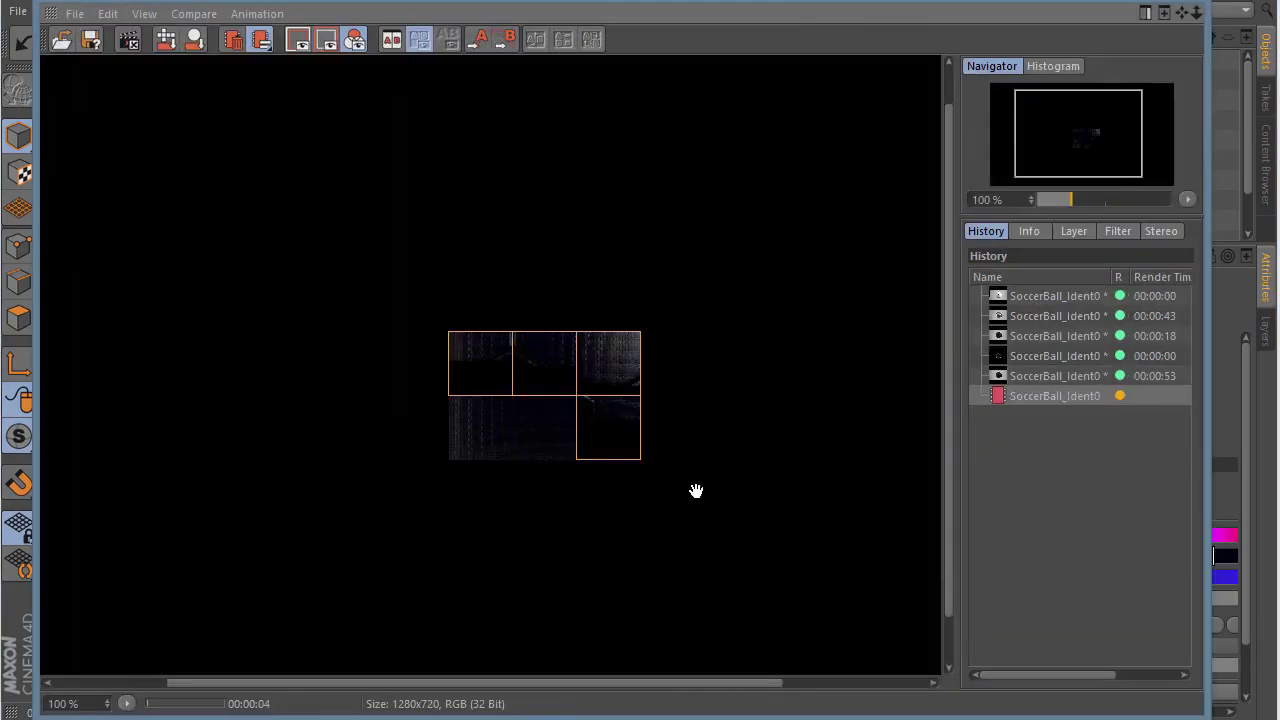
# - Review the masked-reflection ball render, then close the Picture Viewer
pyautogui.scroll(-2, 597, 390)
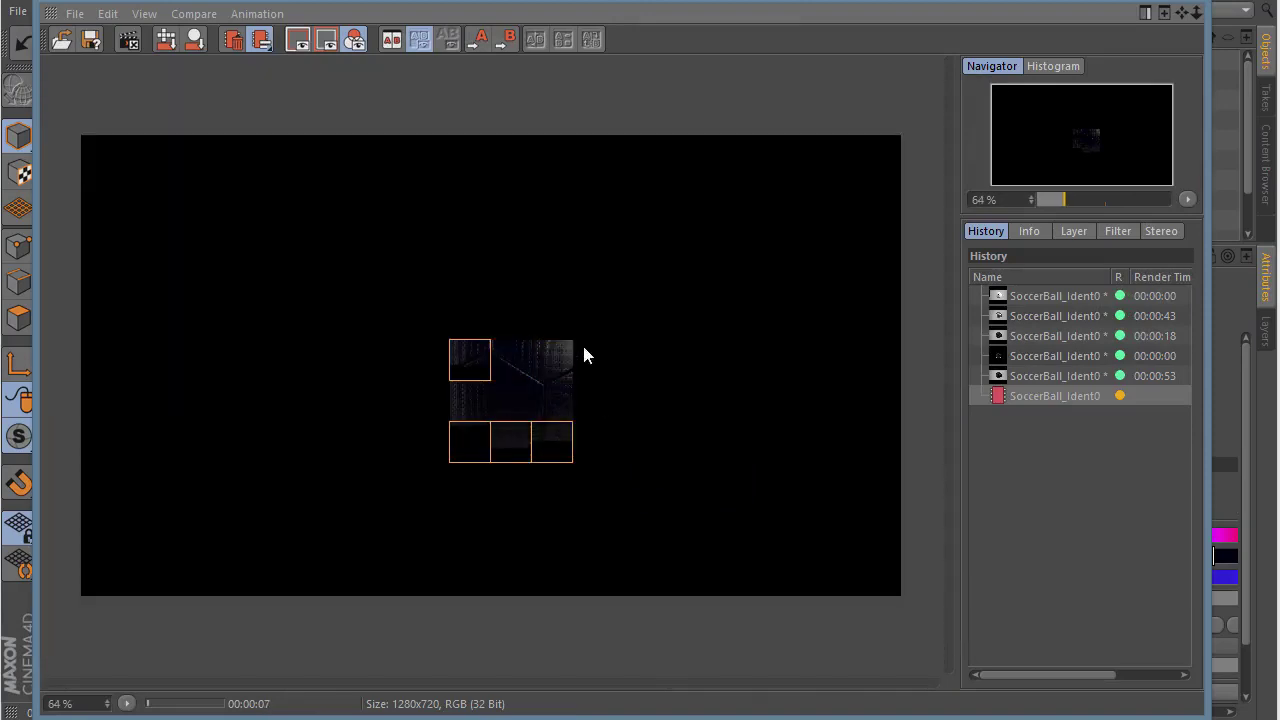
pyautogui.scroll(1, 666, 395)
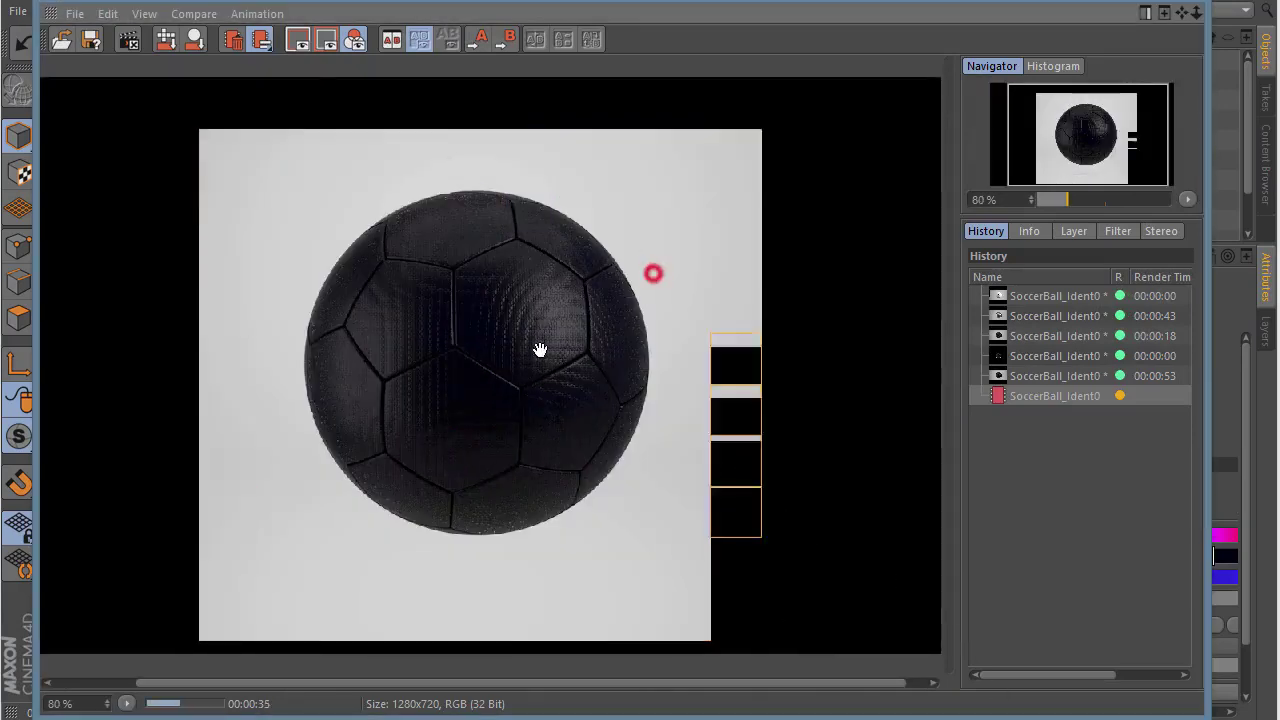
pyautogui.scroll(1, 424, 246)
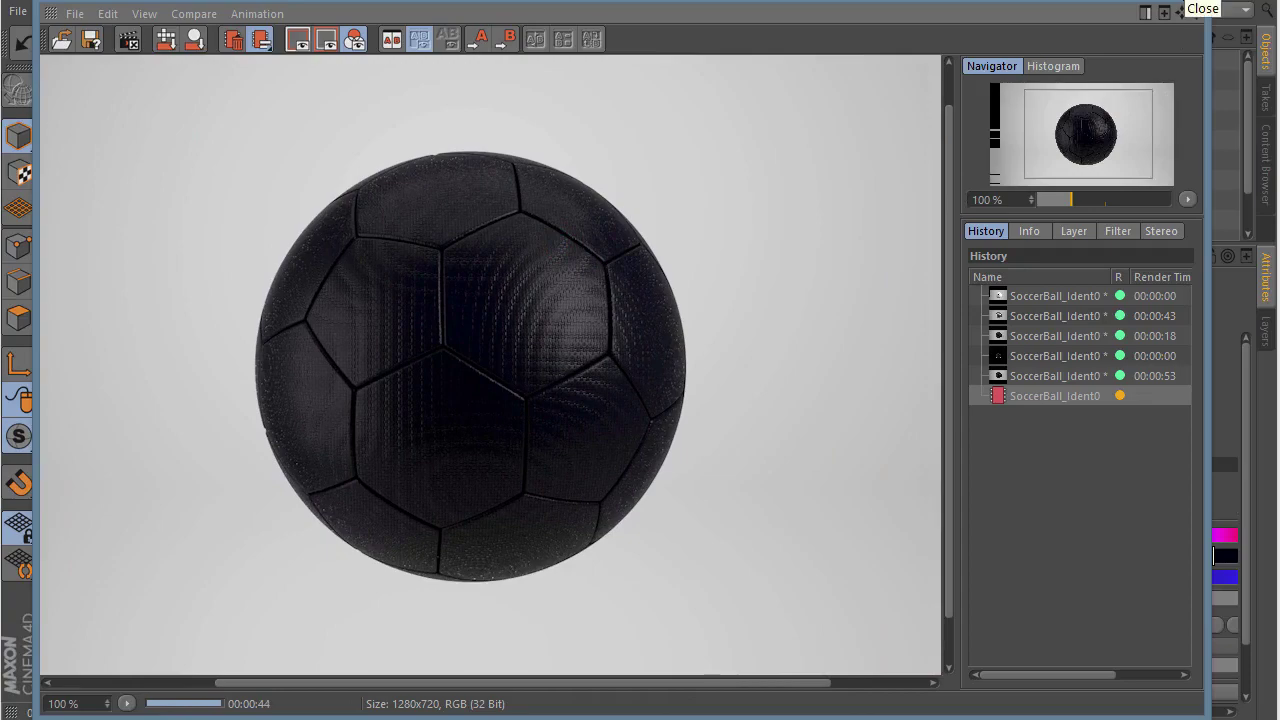
pyautogui.click(1192, 8)
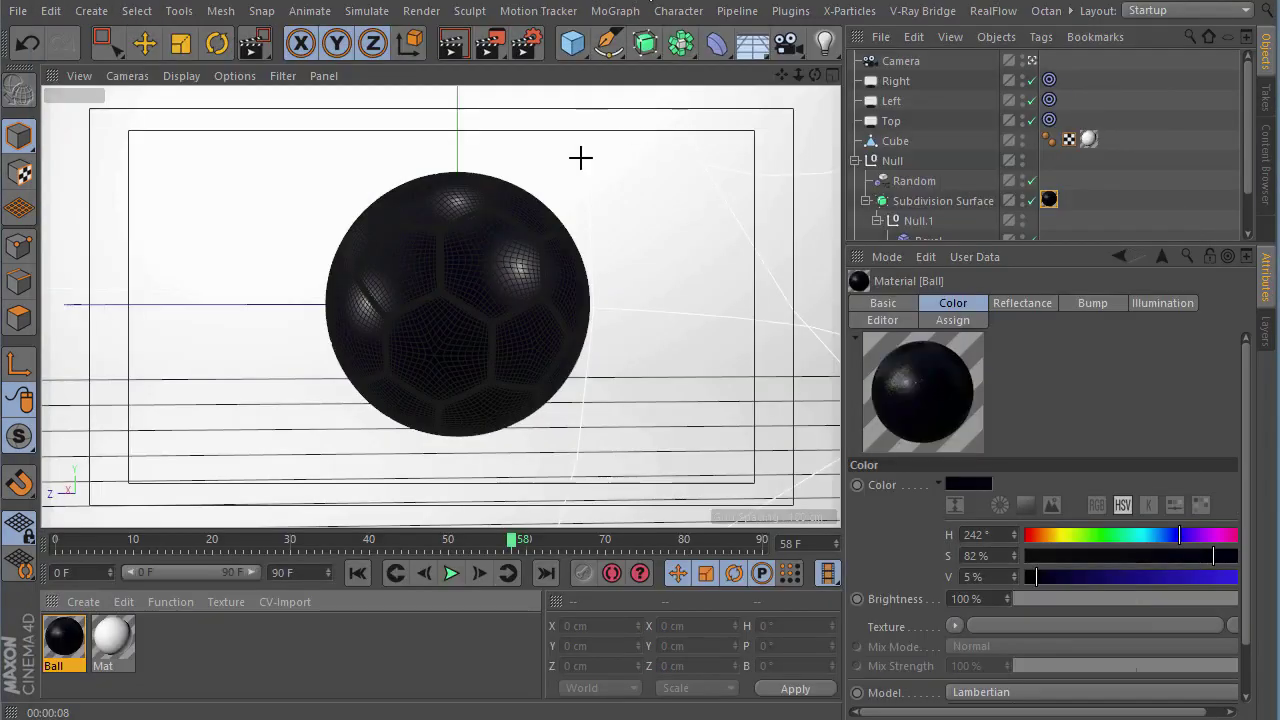
# - Copy the Ball's Bump Tiles shader into a newly enabled Displacement channel
pyautogui.doubleClick(64, 640)
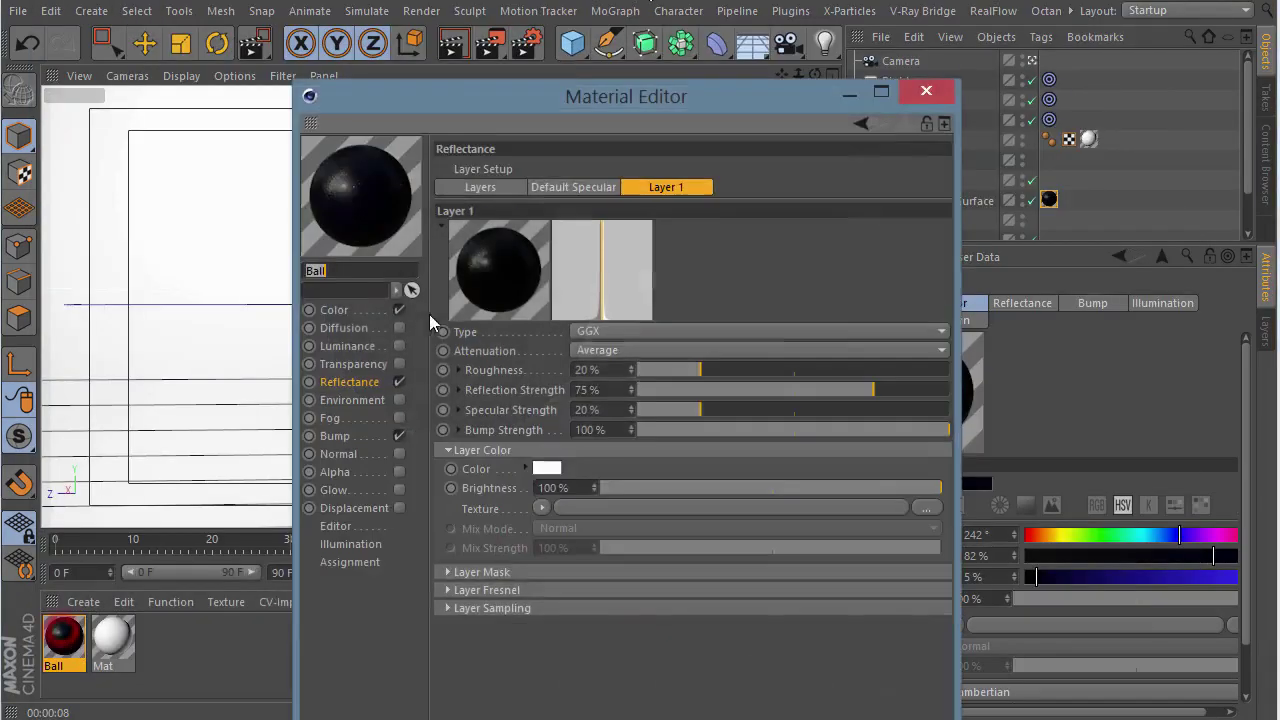
pyautogui.moveTo(491, 96); pyautogui.dragTo(431, 51)
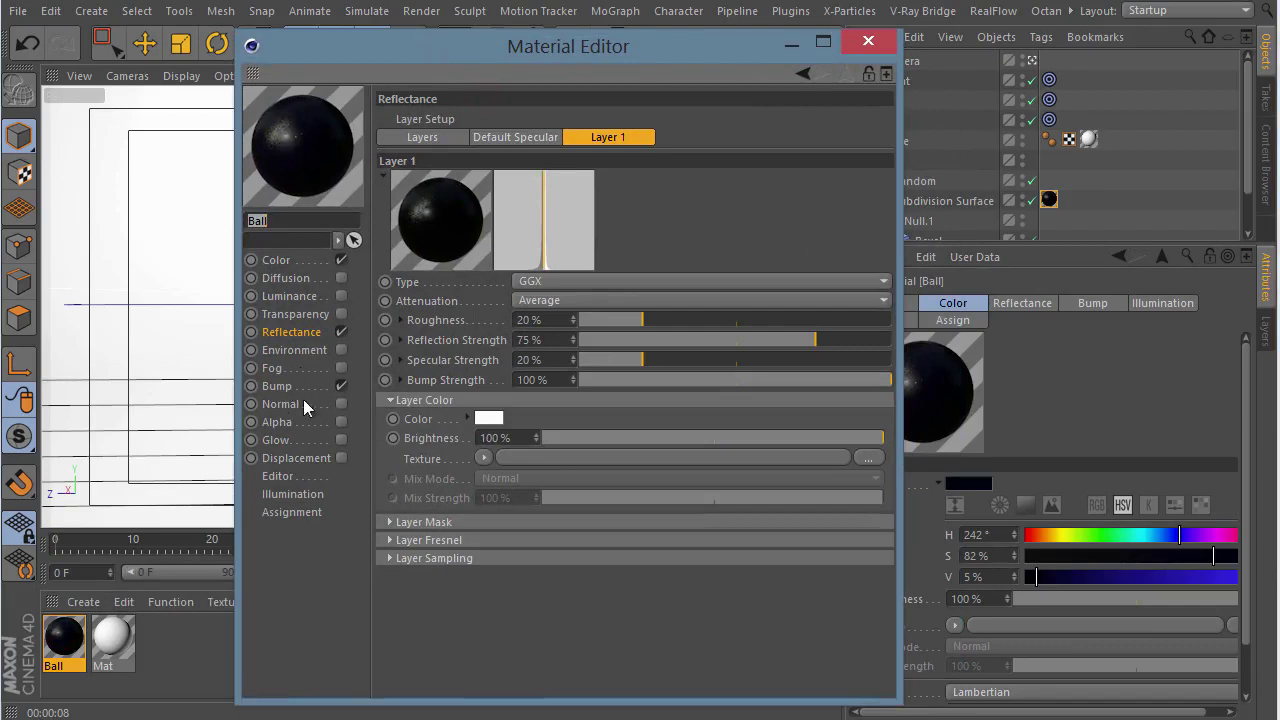
pyautogui.click(276, 386)
pyautogui.click(493, 204)
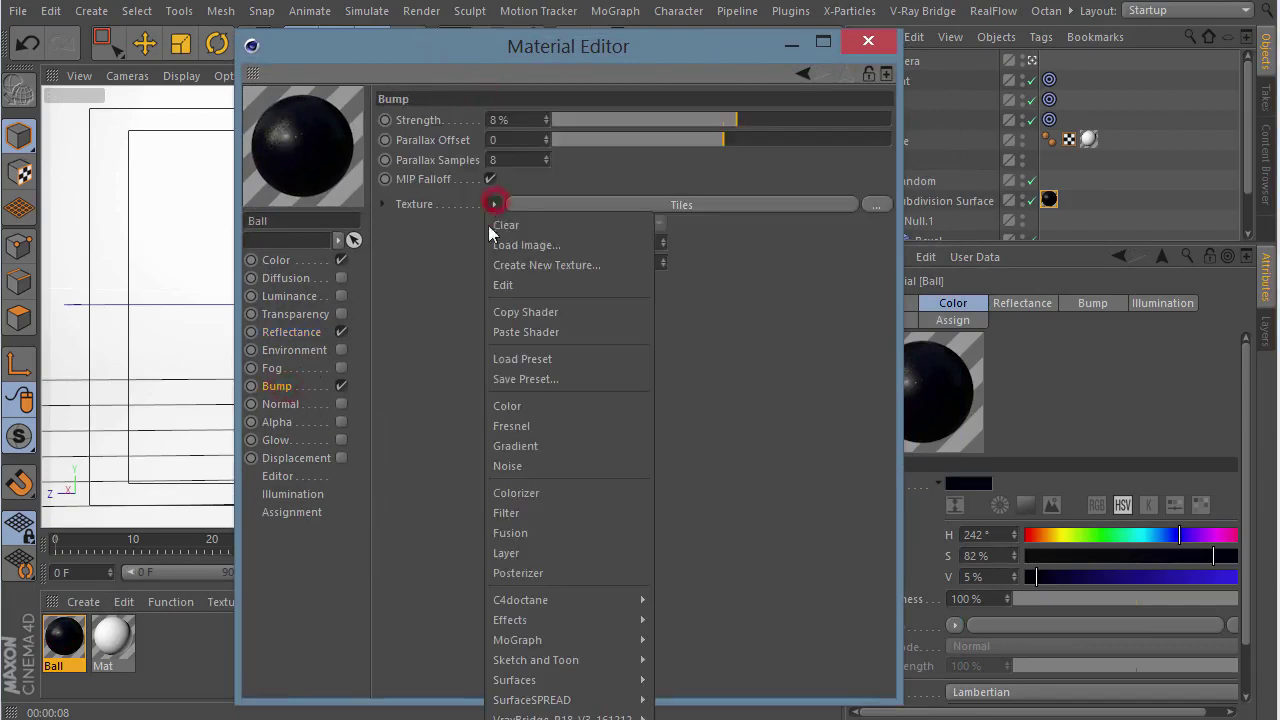
pyautogui.click(500, 330)
pyautogui.click(341, 457)
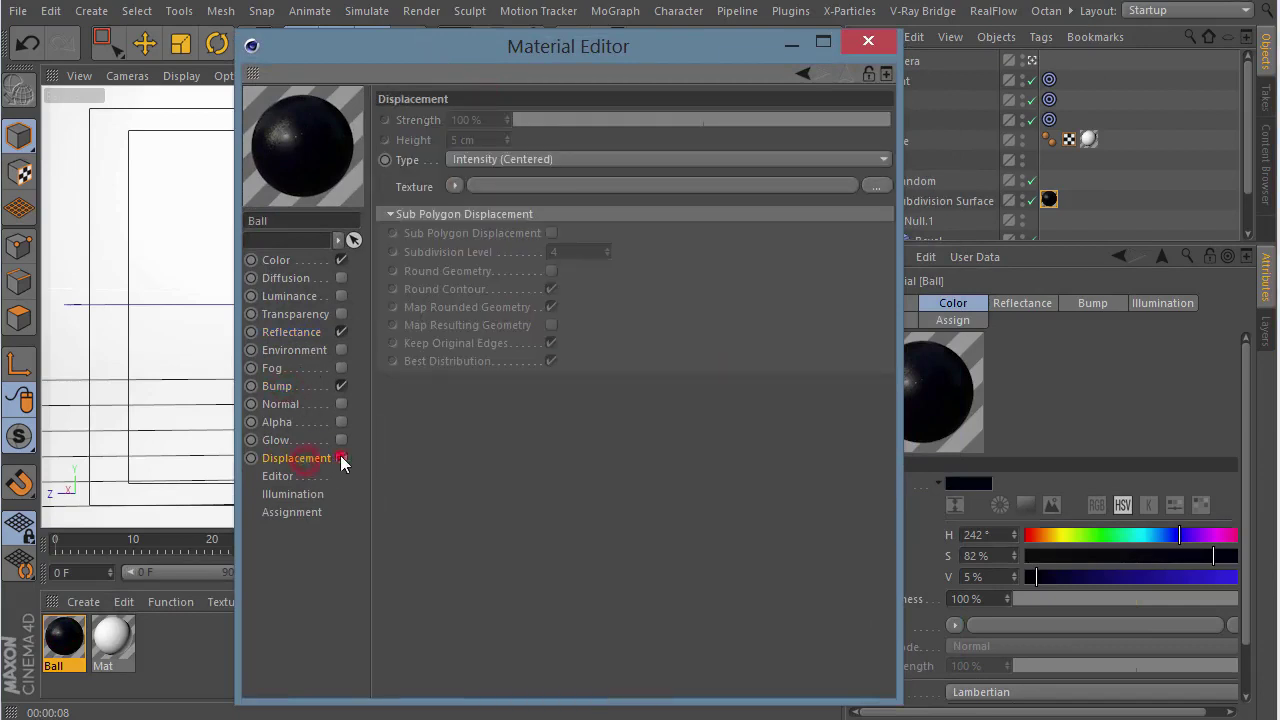
pyautogui.click(456, 187)
pyautogui.click(487, 286)
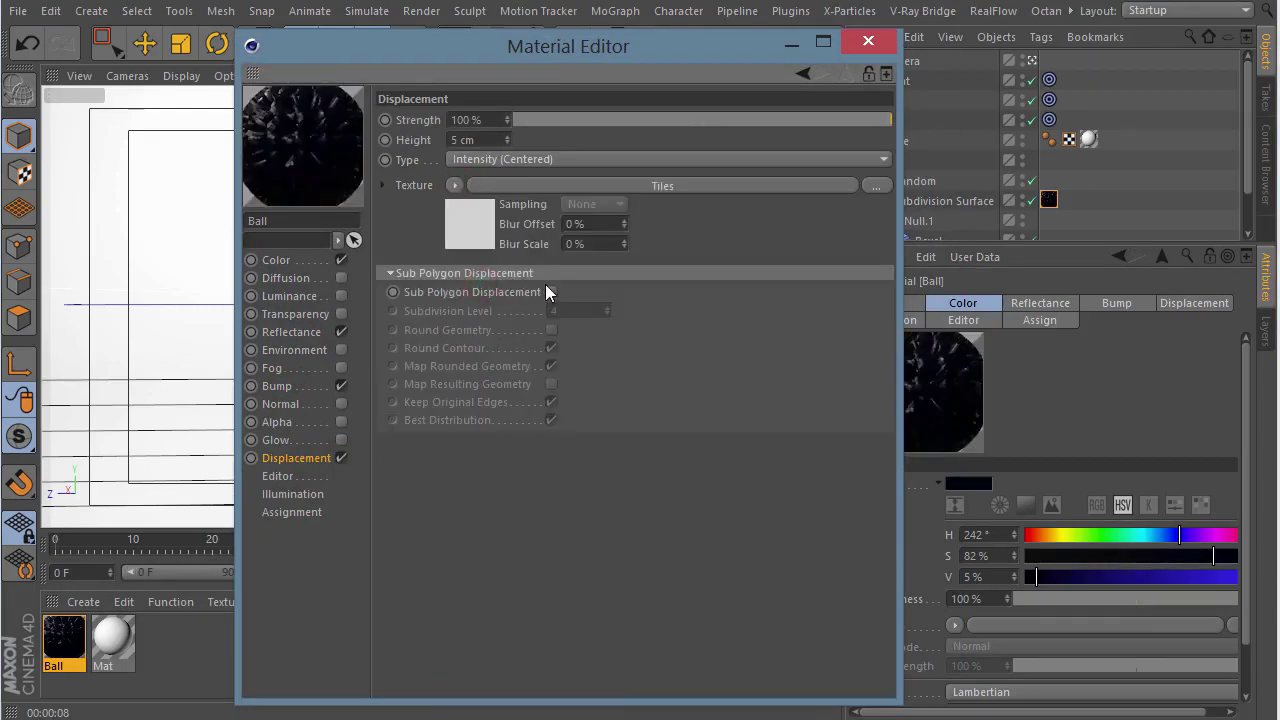
# - Enable sub-polygon displacement with rounded geometry, at 9% strength and 2.5 cm height
pyautogui.click(551, 292)
pyautogui.click(551, 330)
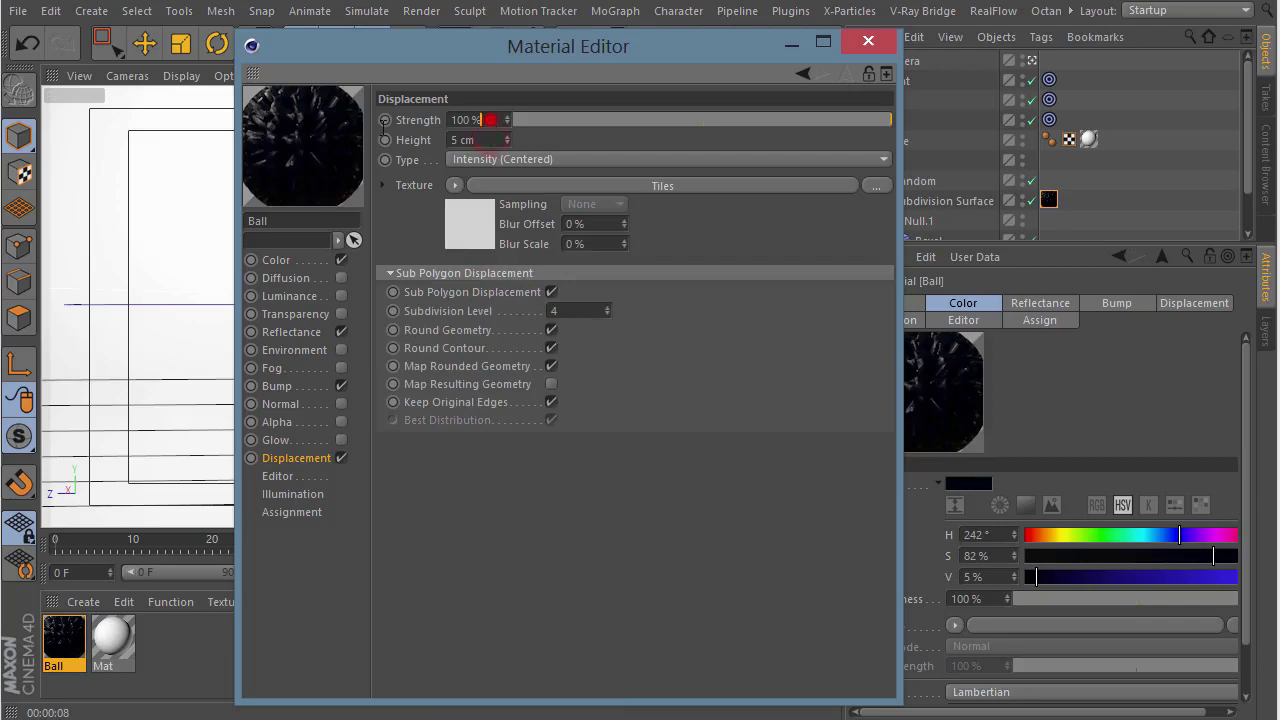
pyautogui.moveTo(757, 124); pyautogui.dragTo(720, 123)
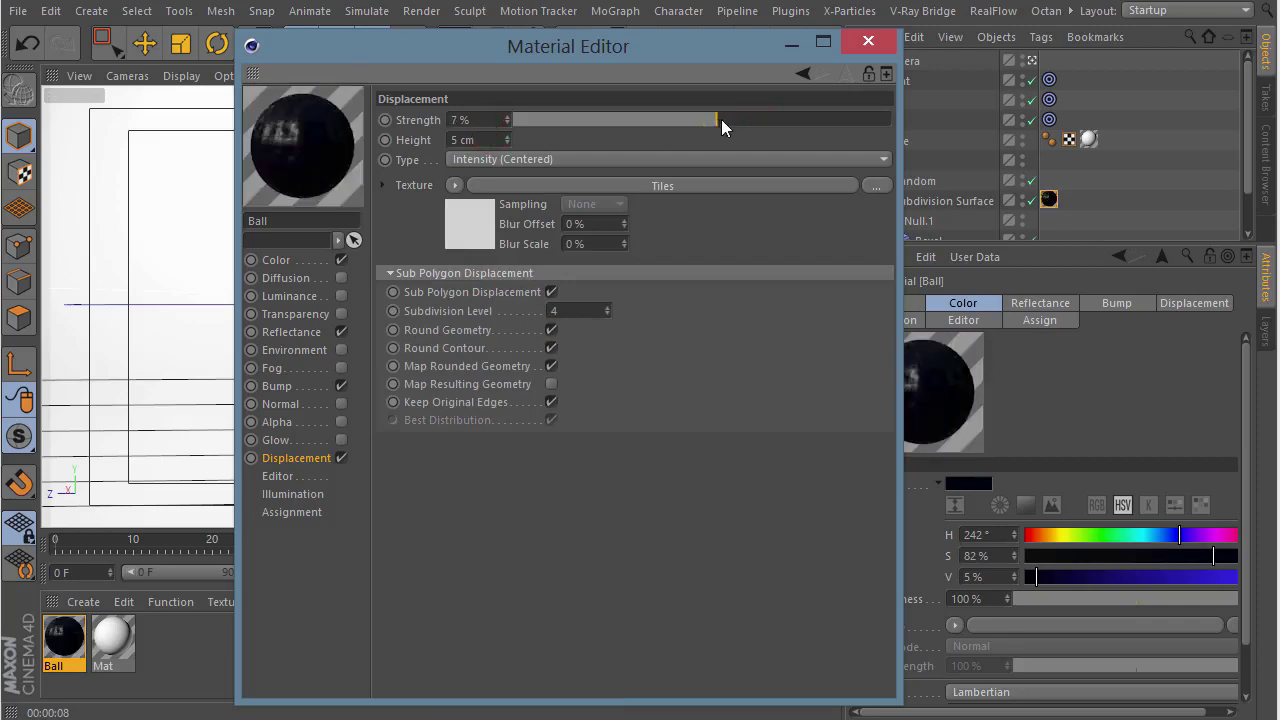
pyautogui.click(722, 124)
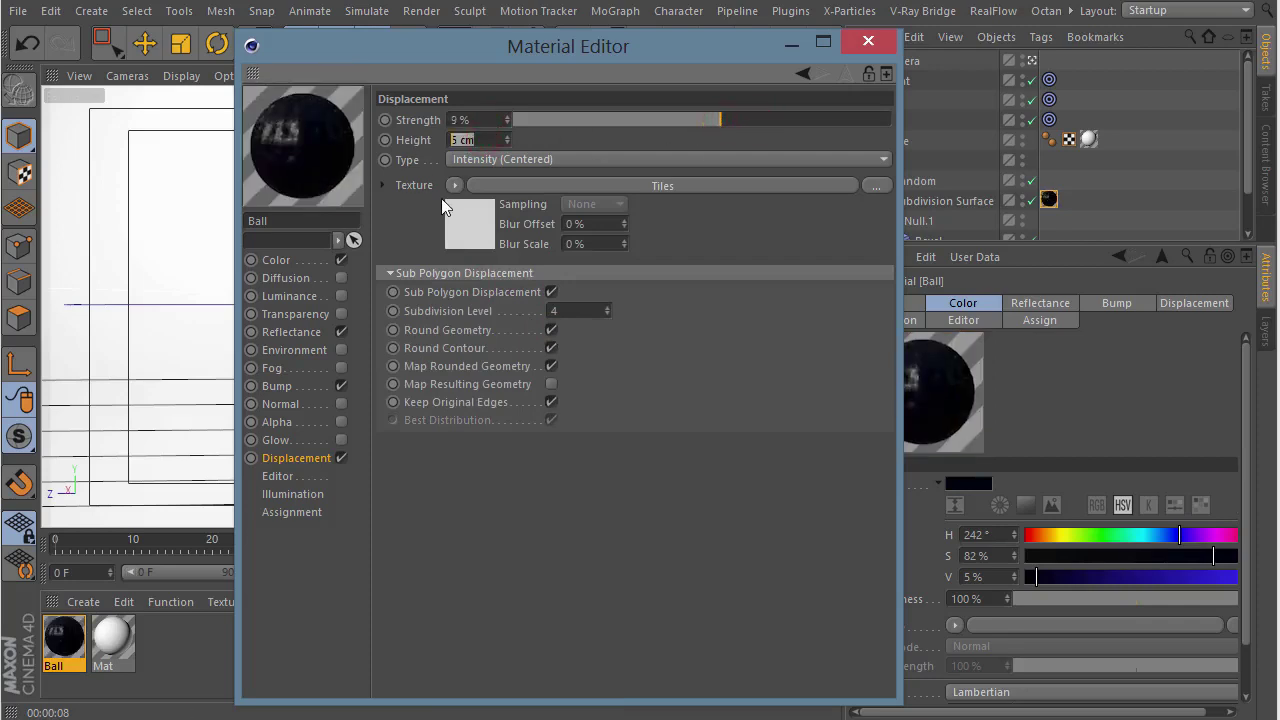
pyautogui.write('2.5')
pyautogui.press('Return')
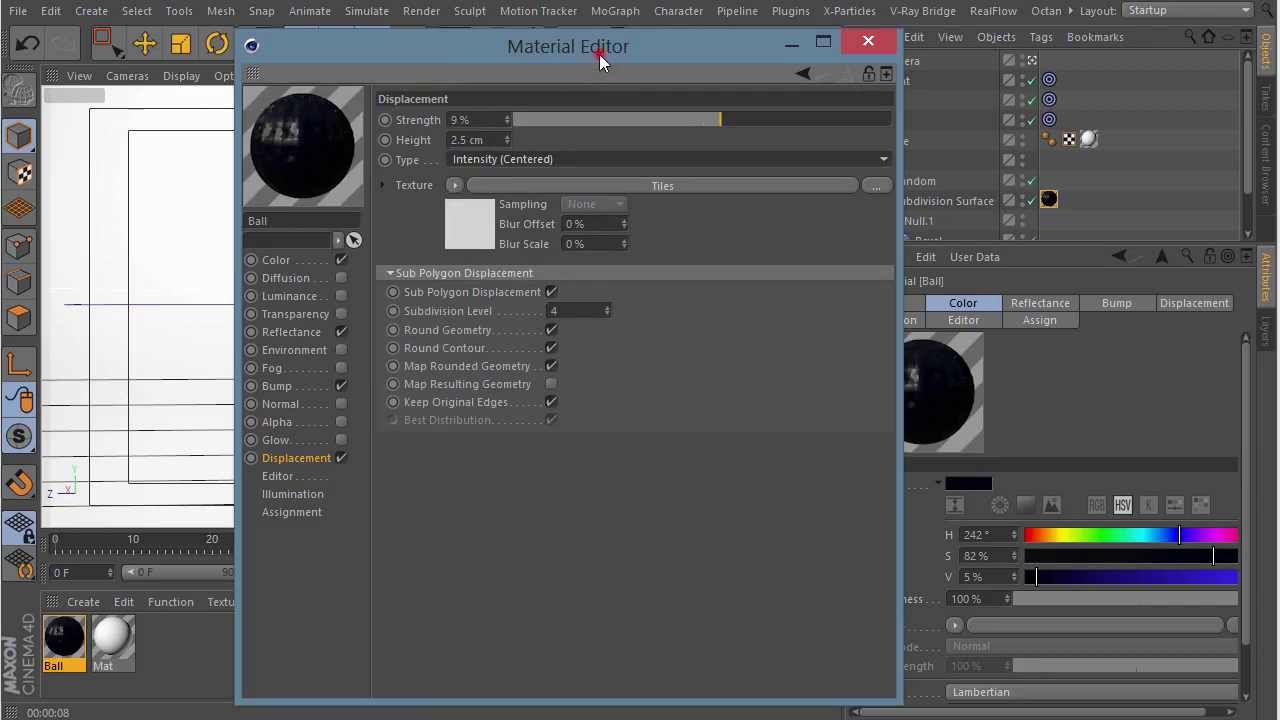
# - Lighten the displacement Tiles Color 2 to light grey and close the material editor
pyautogui.moveTo(601, 63); pyautogui.dragTo(590, 57)
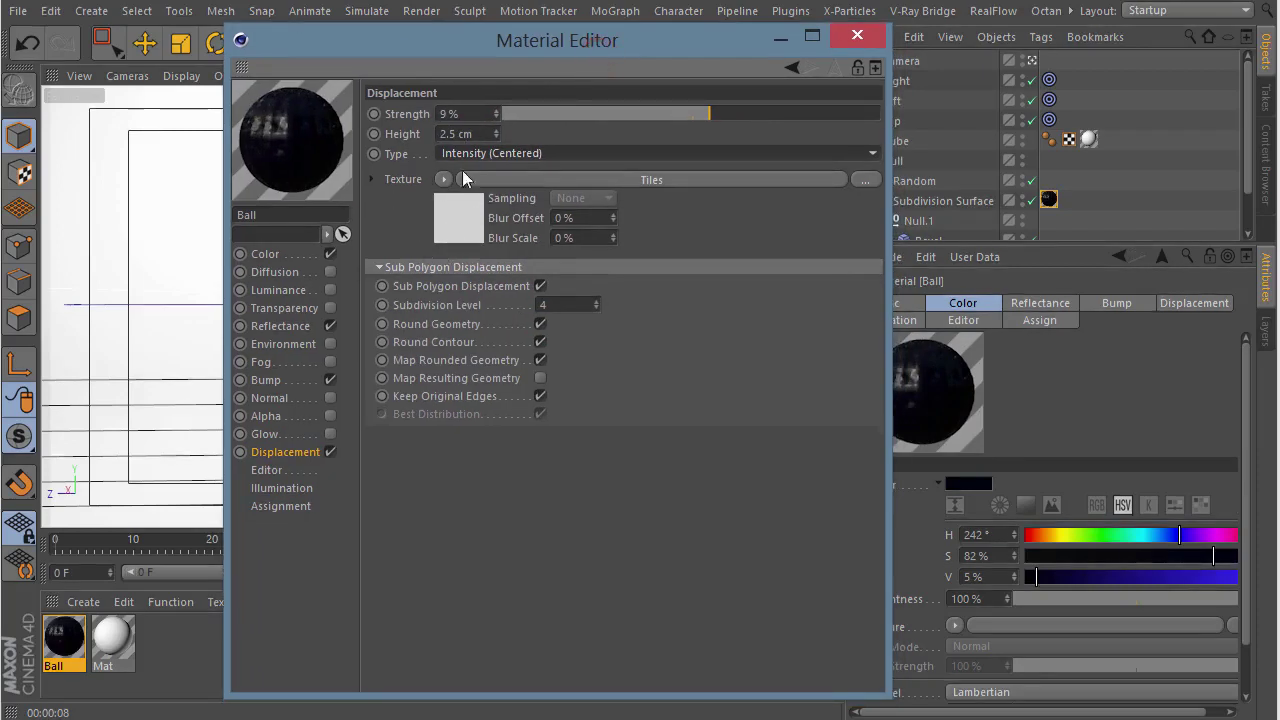
pyautogui.click(462, 218)
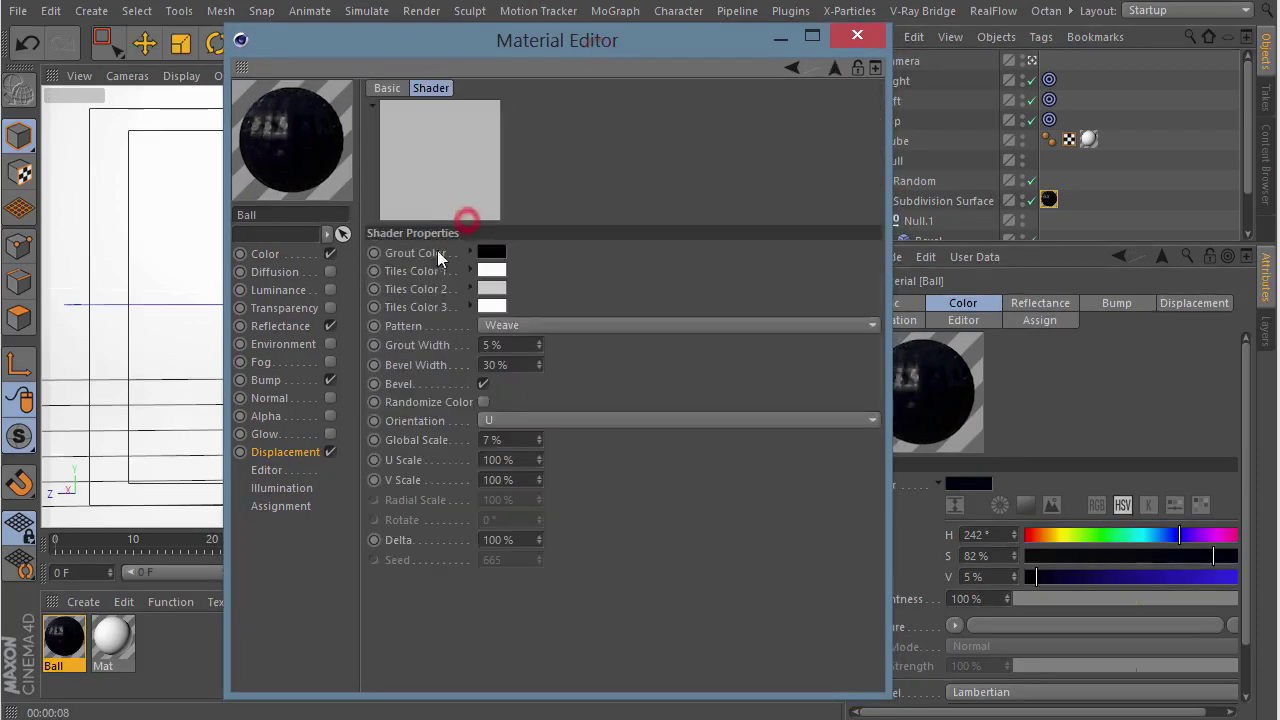
pyautogui.click(488, 288)
pyautogui.moveTo(519, 330); pyautogui.dragTo(626, 333)
pyautogui.click(457, 361)
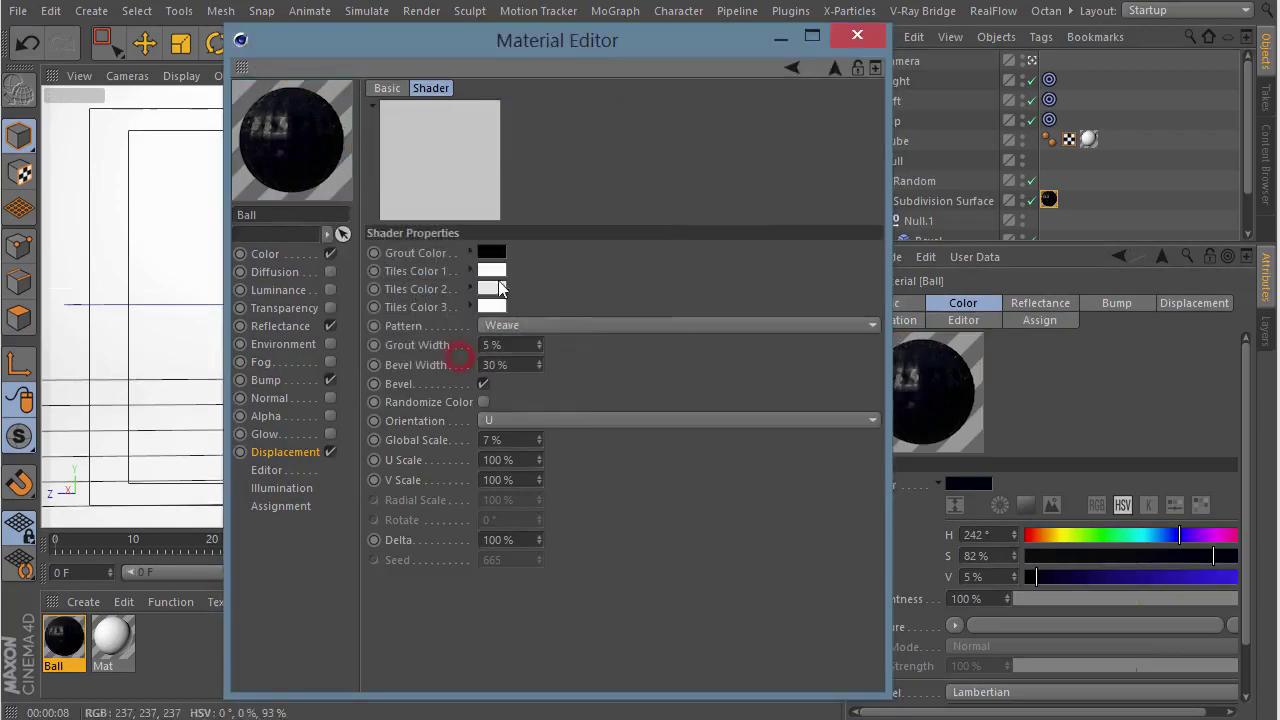
pyautogui.click(857, 37)
pyautogui.click(973, 202)
# - Lower the Subdivision Surface render subdivision from 2 to 1, then run and stop a test render
pyautogui.scroll(-1, 985, 175)
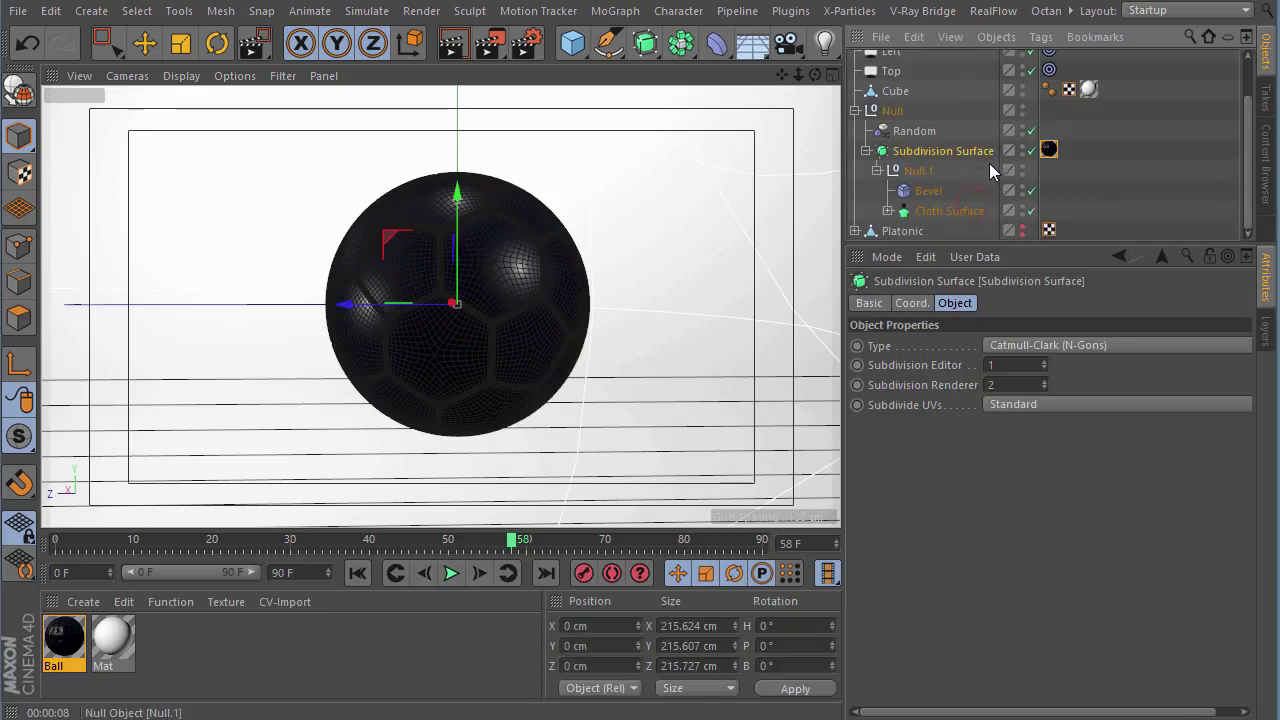
pyautogui.click(1045, 388)
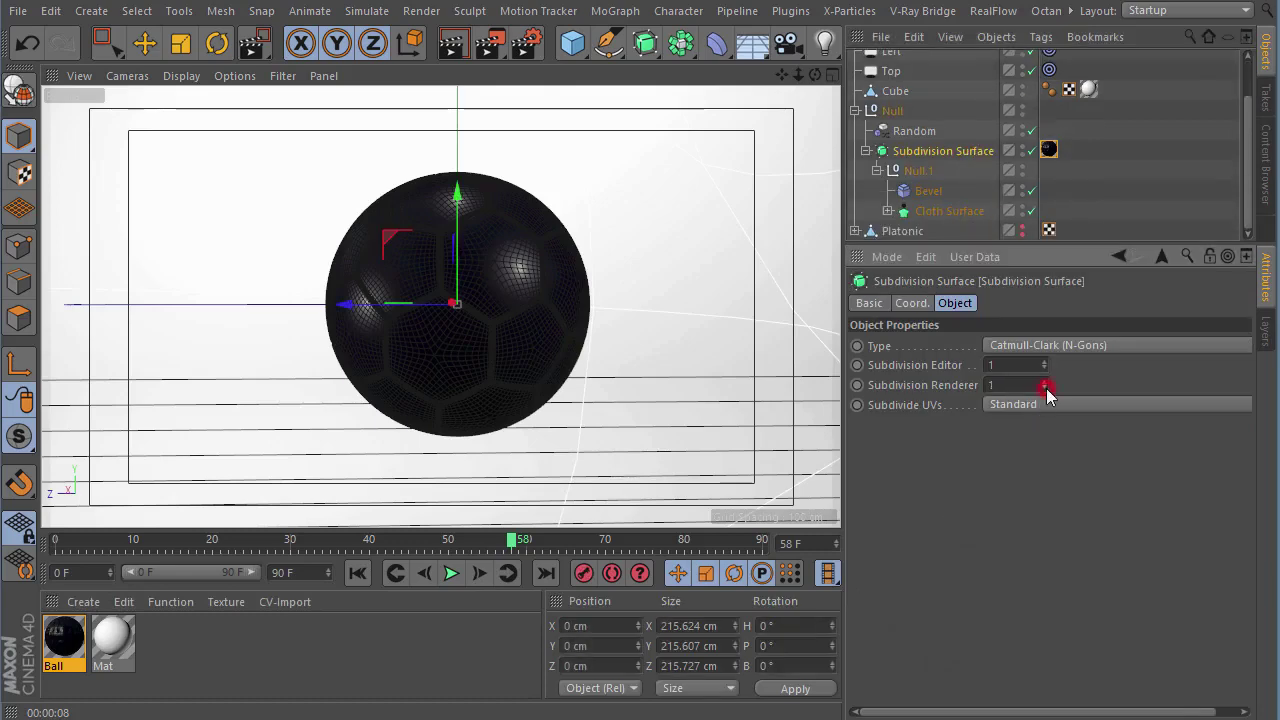
pyautogui.click(489, 43)
pyautogui.scroll(-1, 600, 390)
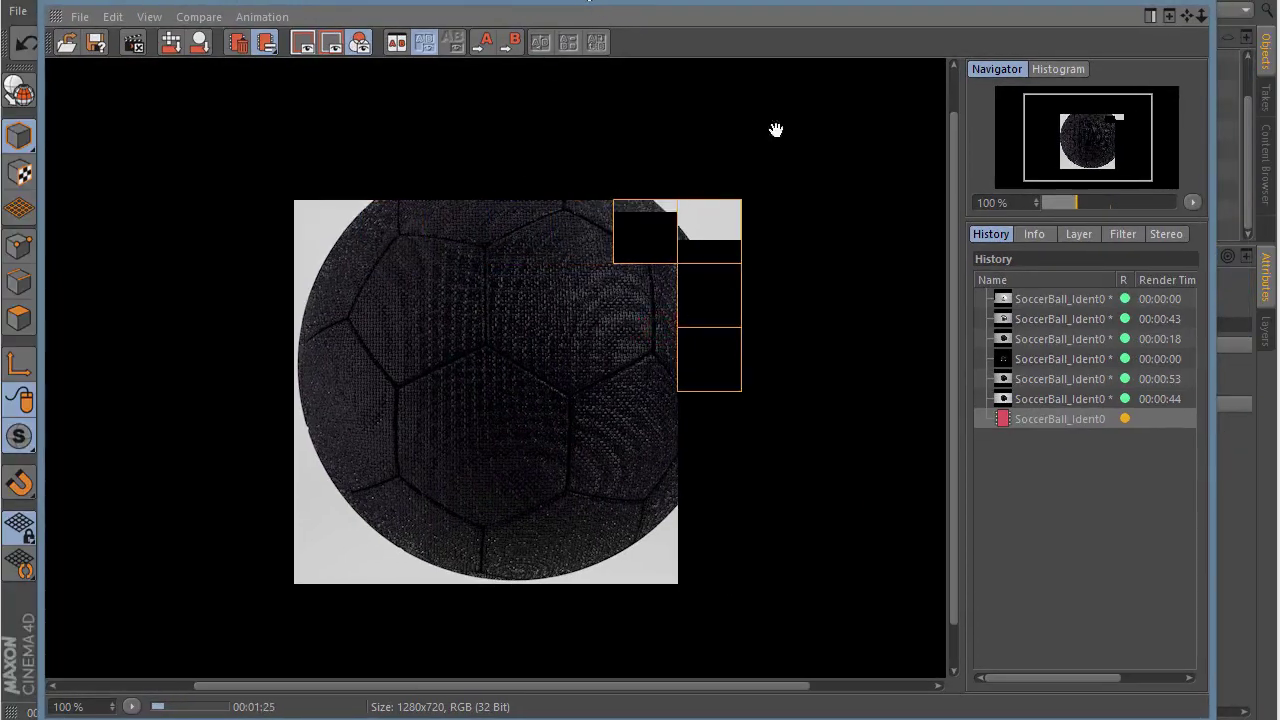
pyautogui.hotkey('shift', 'r')
# - Lower the Ball's displacement strength to 8% and bump strength to 5%
pyautogui.click(706, 553)
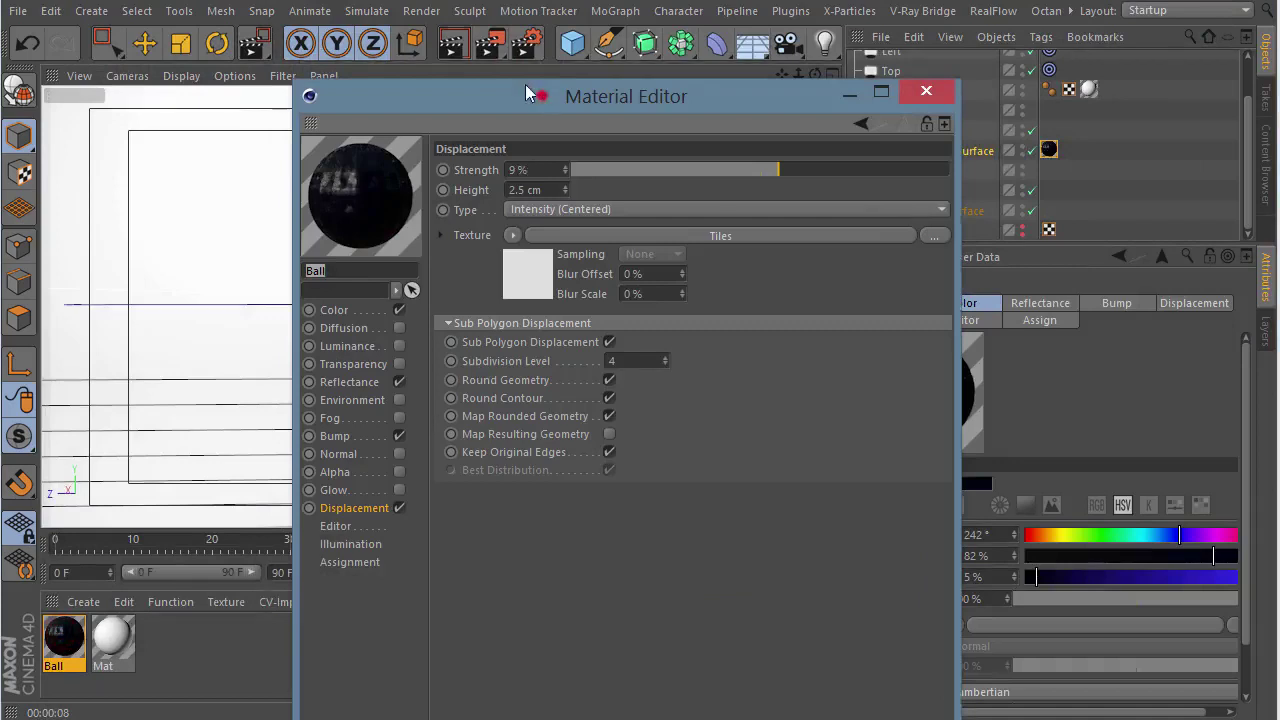
pyautogui.moveTo(527, 93); pyautogui.dragTo(485, 40)
pyautogui.moveTo(522, 118); pyautogui.dragTo(527, 130)
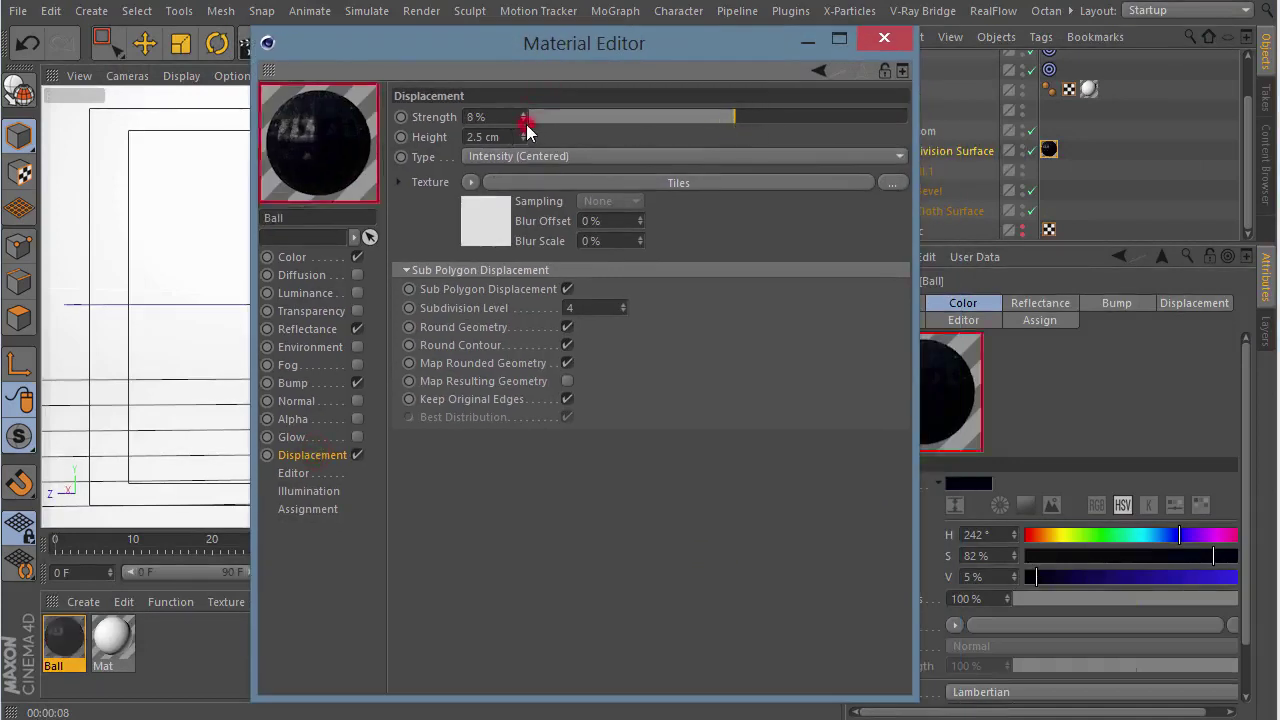
pyautogui.click(309, 383)
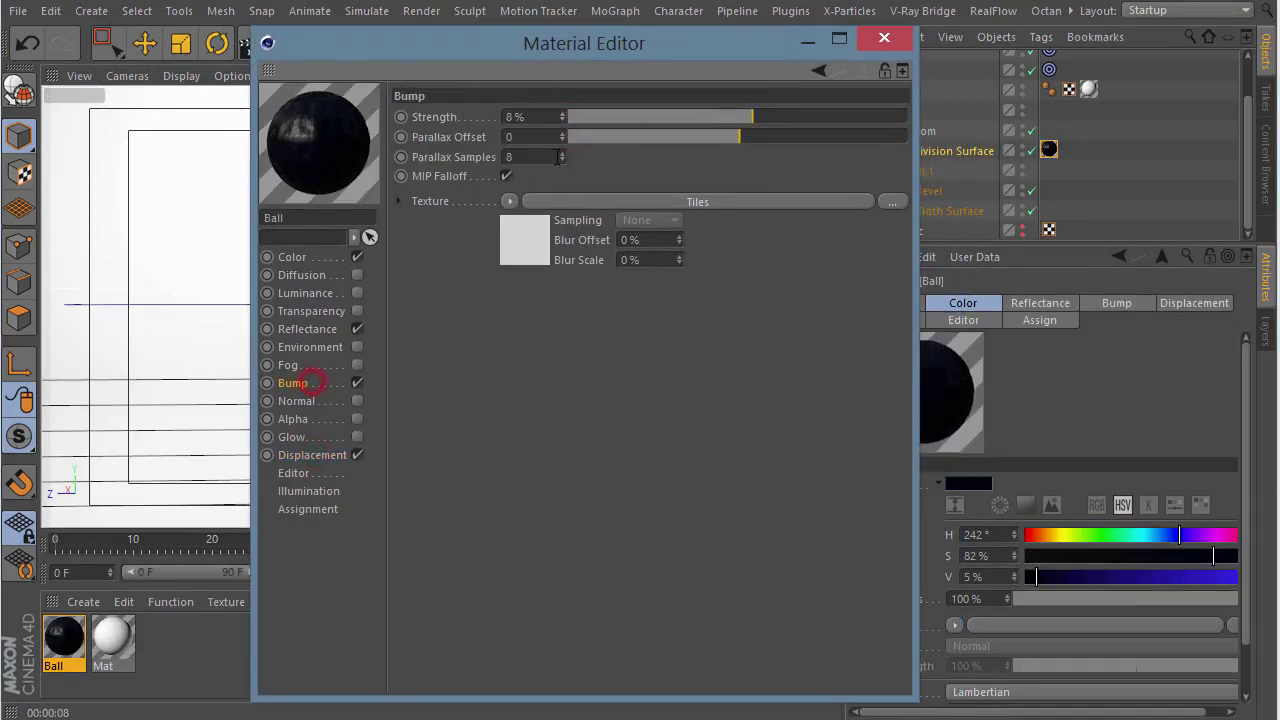
pyautogui.moveTo(563, 131); pyautogui.dragTo(563, 118)
# - Switch off the Ball material's Bump and Displacement channels
pyautogui.moveTo(717, 49); pyautogui.dragTo(669, 46)
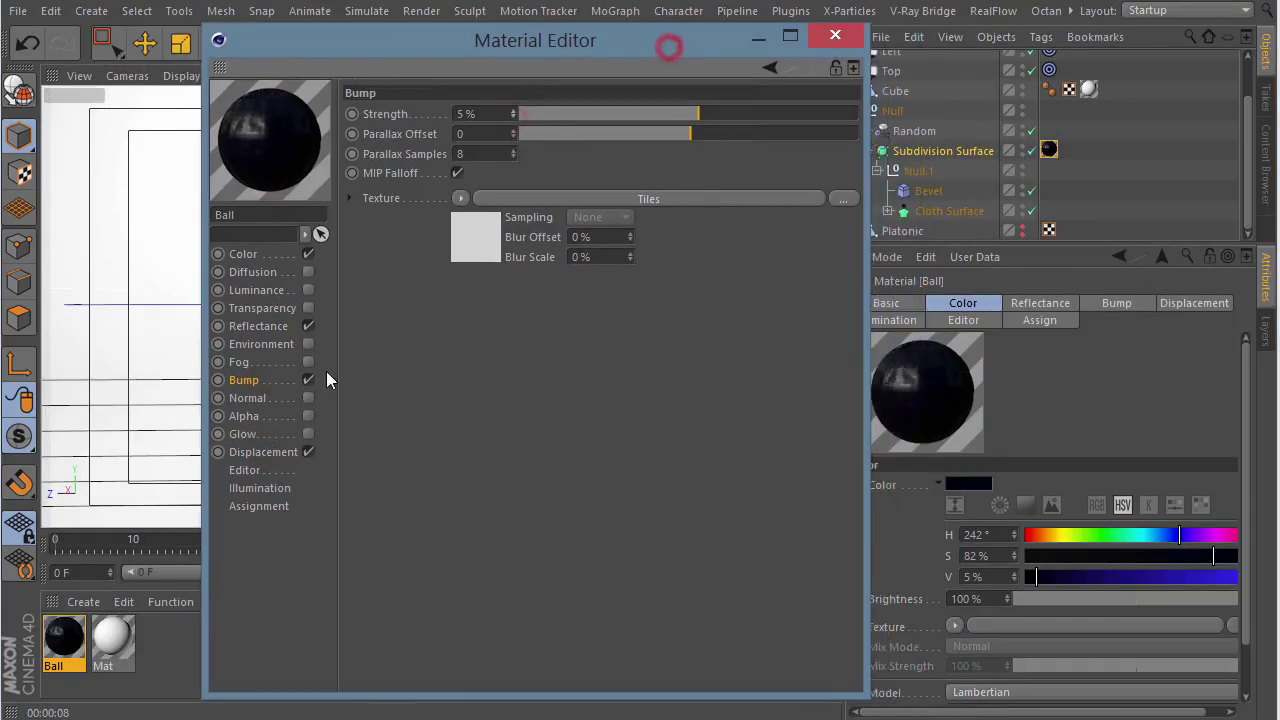
pyautogui.click(308, 380)
pyautogui.click(309, 452)
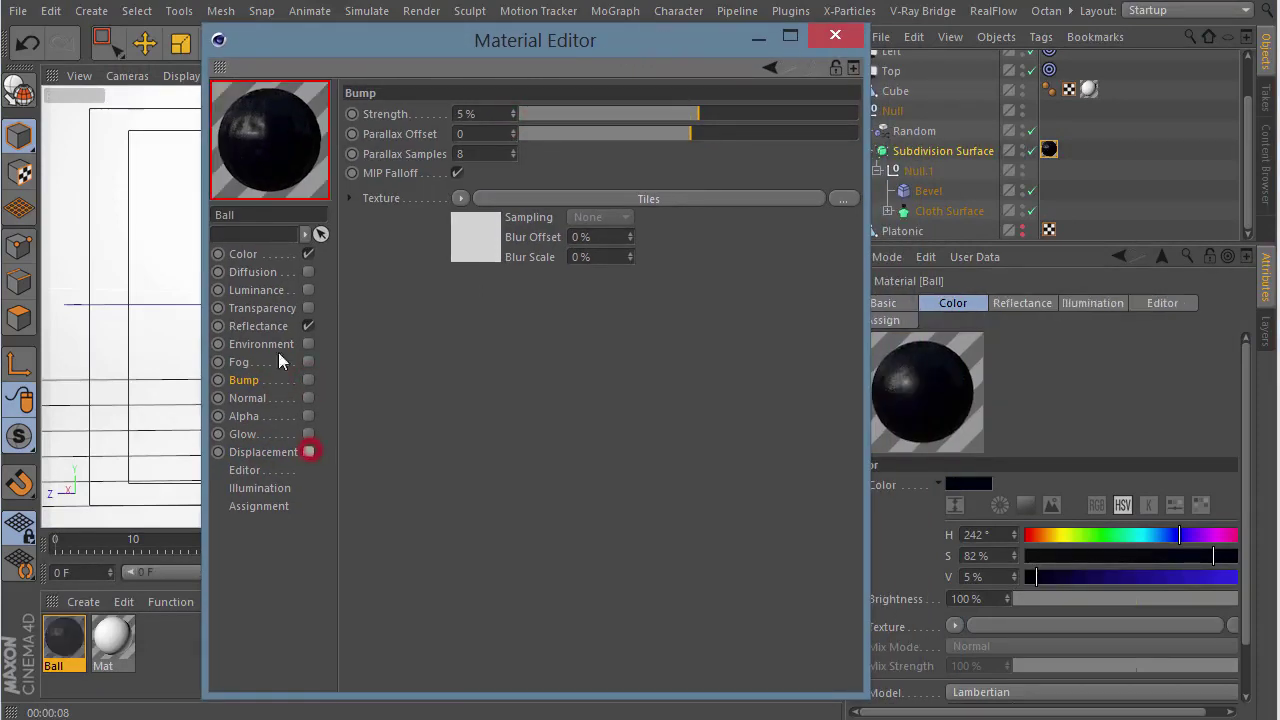
# - Close the Material Editor and test-render the ball without bump or displacement, then stop and close the viewer
pyautogui.click(836, 38)
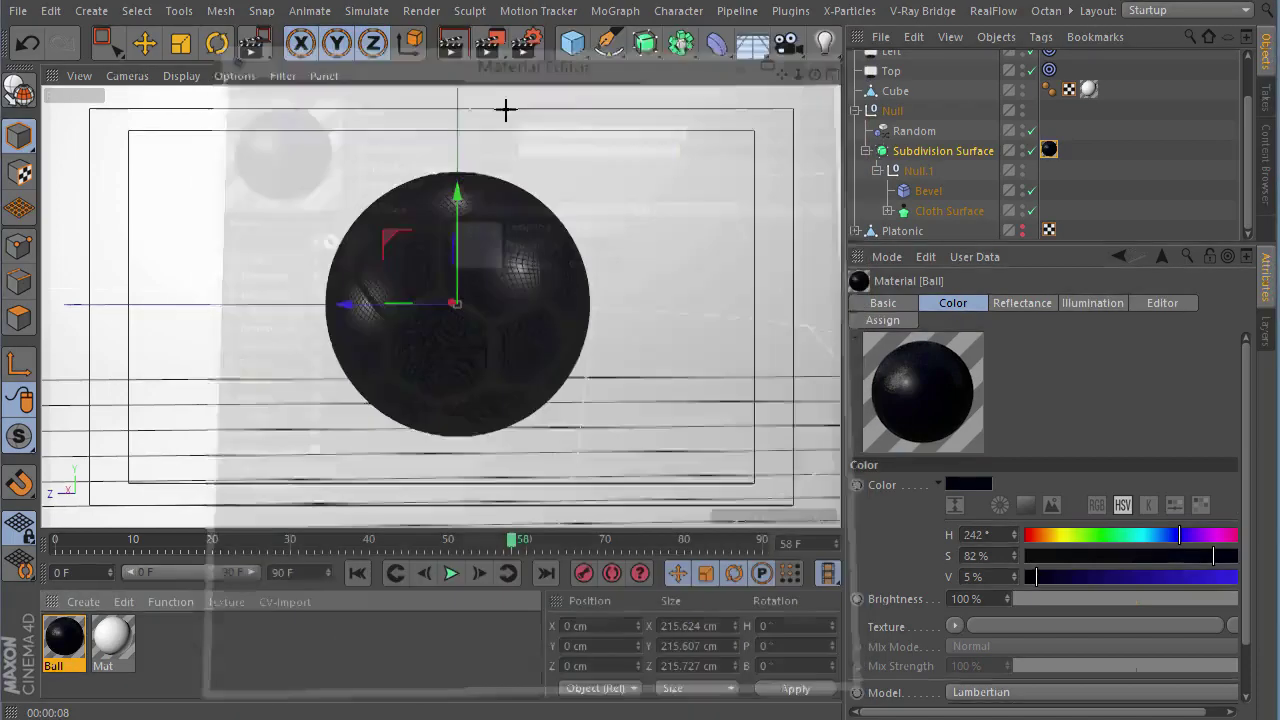
pyautogui.click(487, 46)
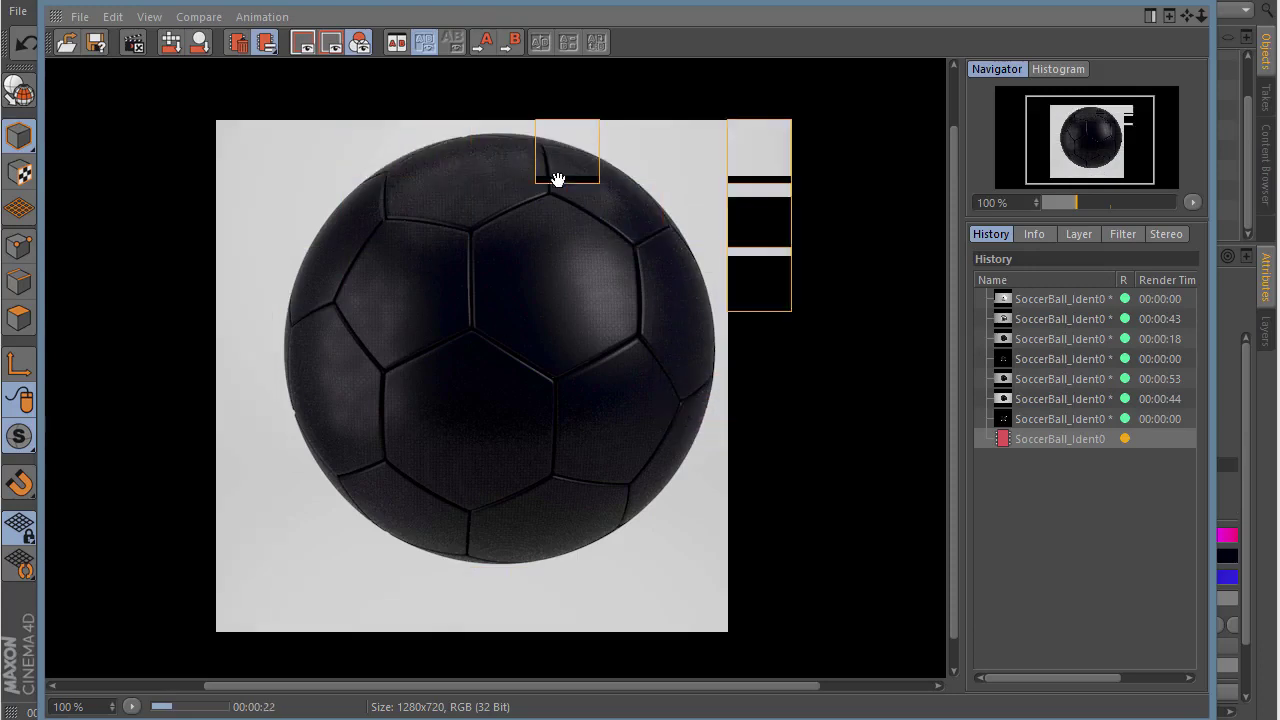
pyautogui.hotkey('shift', 'r')
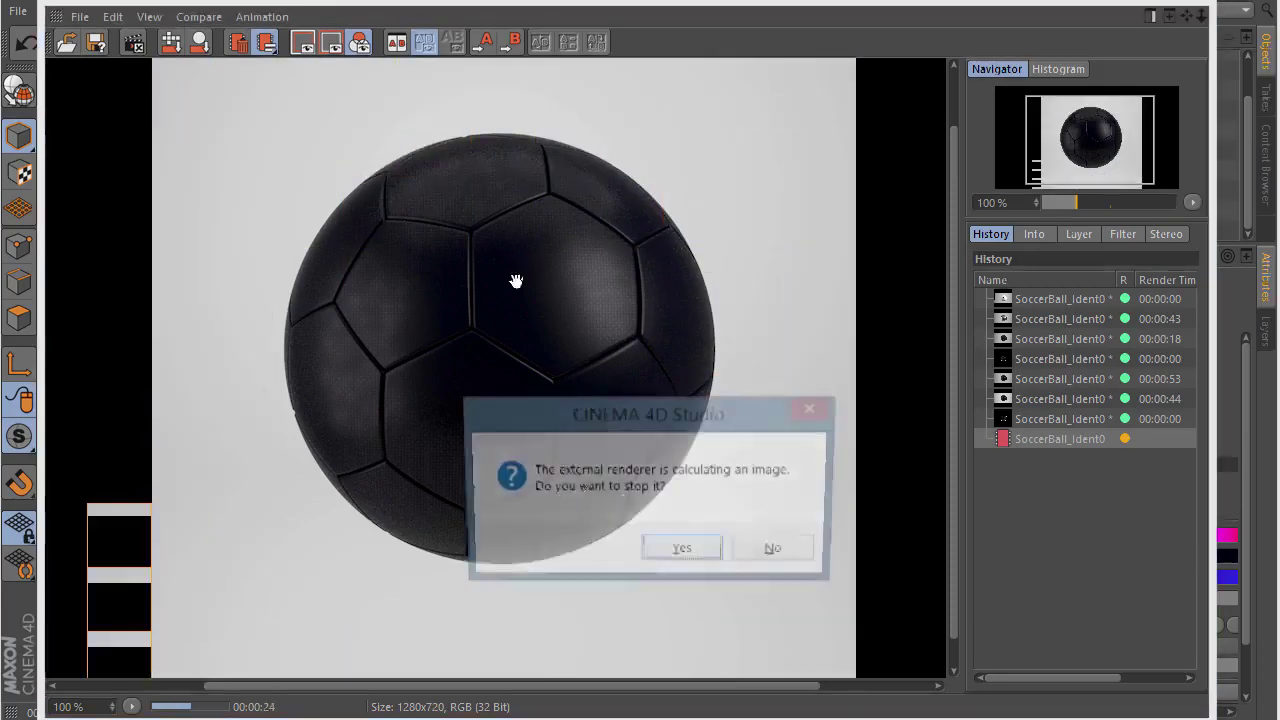
pyautogui.click(670, 551)
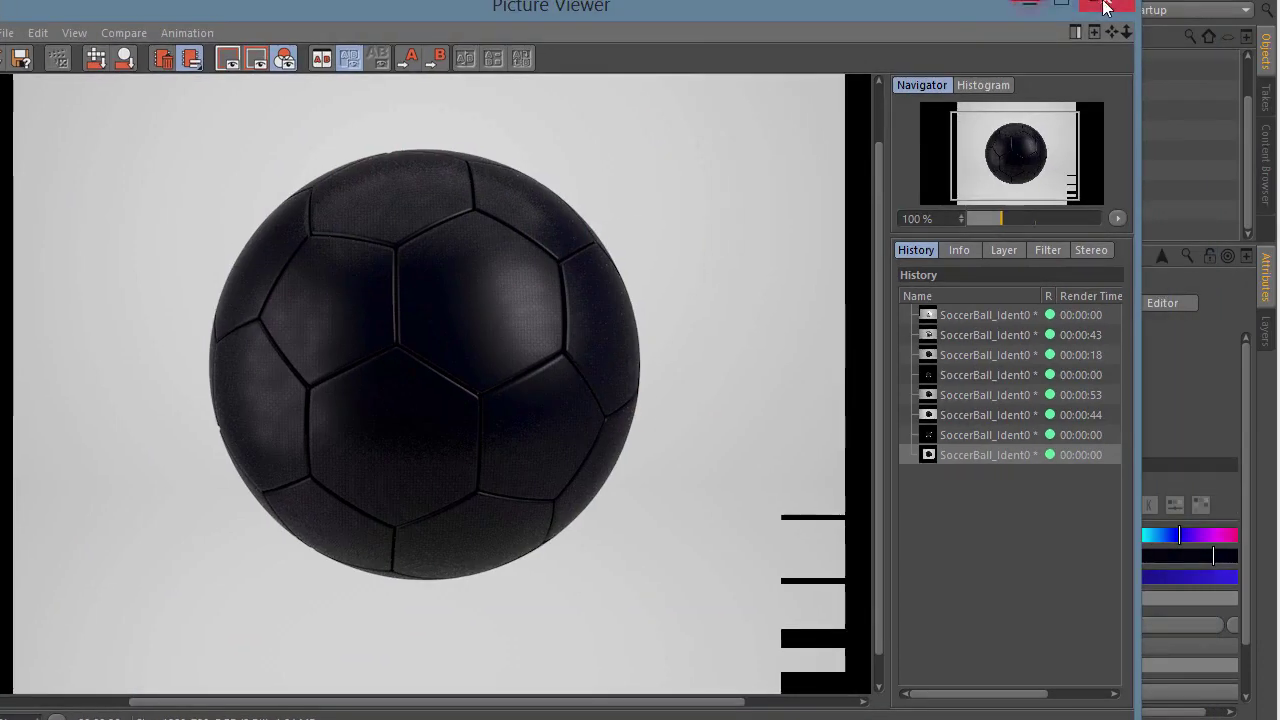
pyautogui.click(1108, 8)
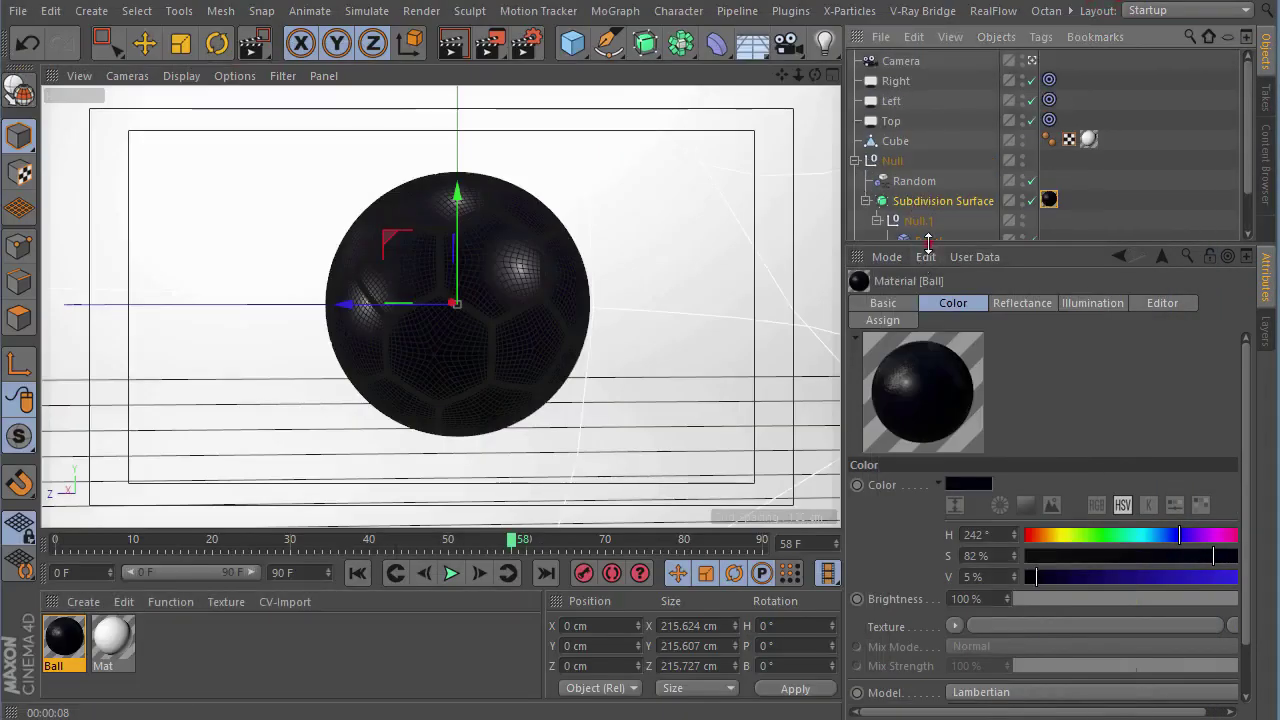
# - Duplicate the Top light as Top.1, then select the Right and Left lights
pyautogui.moveTo(920, 247); pyautogui.dragTo(920, 408)
pyautogui.click(884, 121)
pyautogui.moveTo(880, 121)
pyautogui.keyDown('ctrl'); pyautogui.mouseDown()
pyautogui.moveTo(908, 132)
pyautogui.moveTo(906, 92)
pyautogui.mouseUp(); pyautogui.keyUp('ctrl')
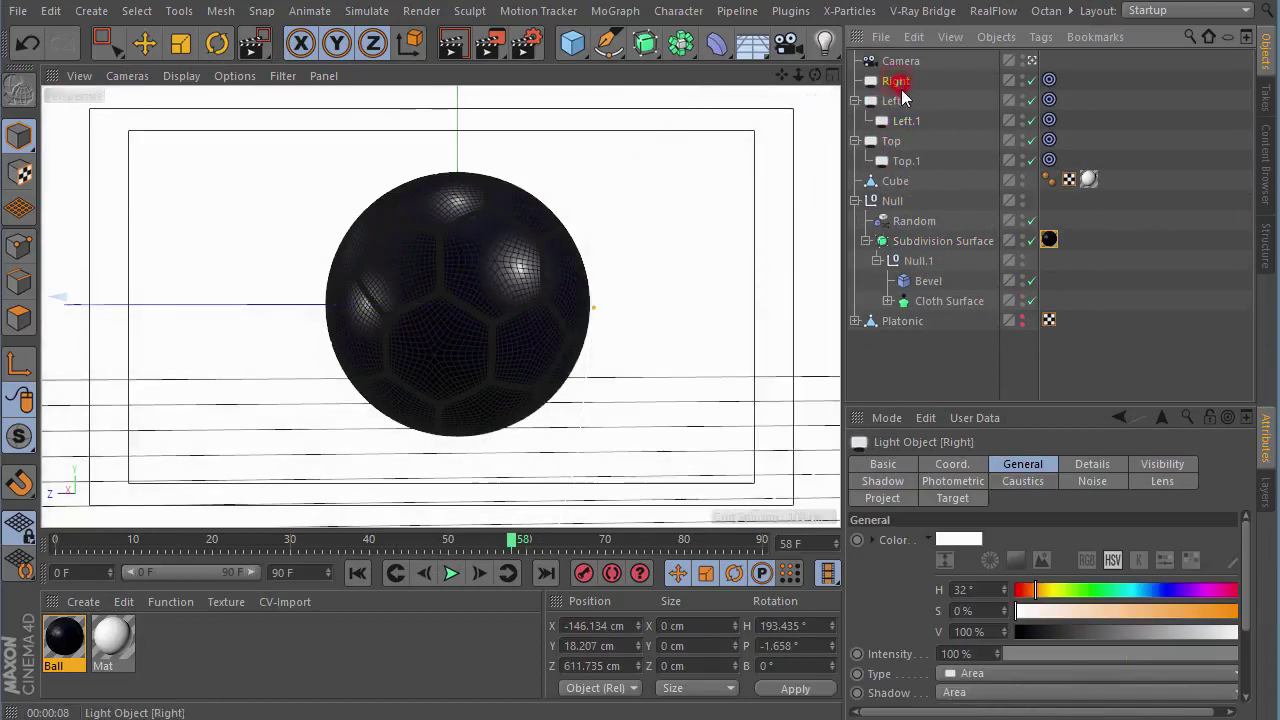
pyautogui.click(900, 81)
pyautogui.keyDown('ctrl'); pyautogui.click(890, 120); pyautogui.keyUp('ctrl')
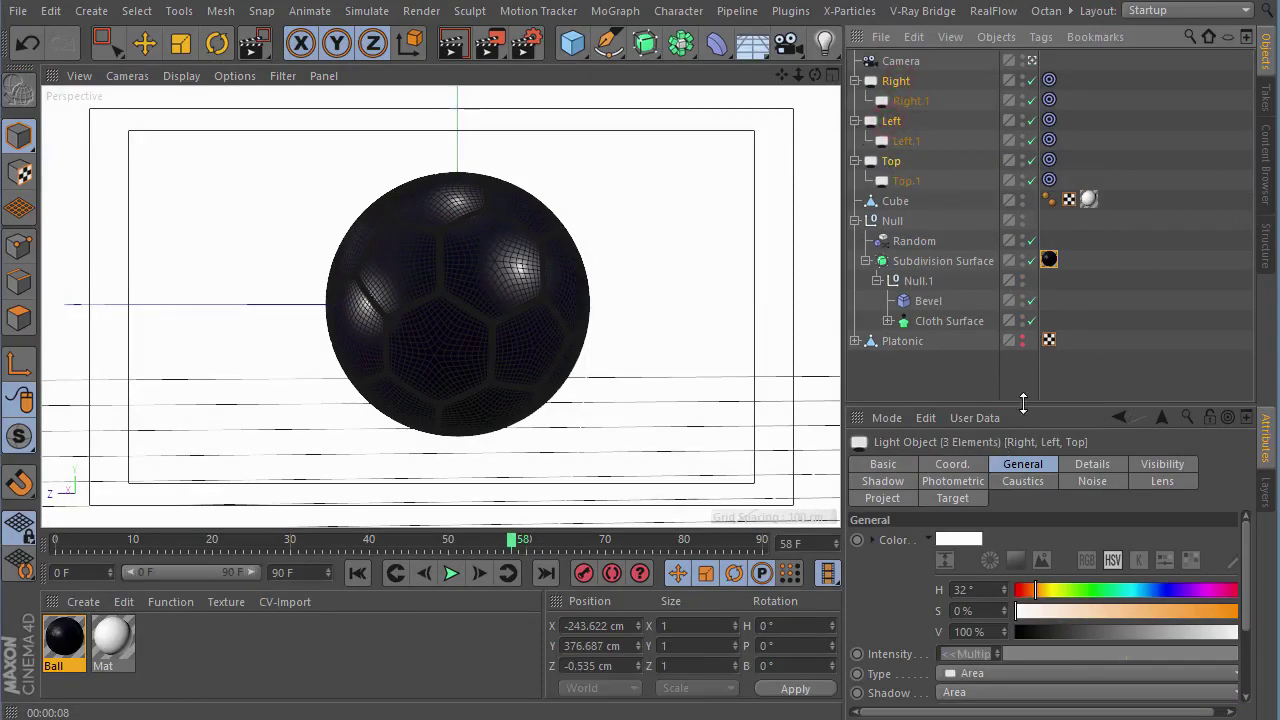
# - Add Left.1 and Right.1 to the light selection and view their Details settings
pyautogui.moveTo(1023, 402); pyautogui.dragTo(1023, 224)
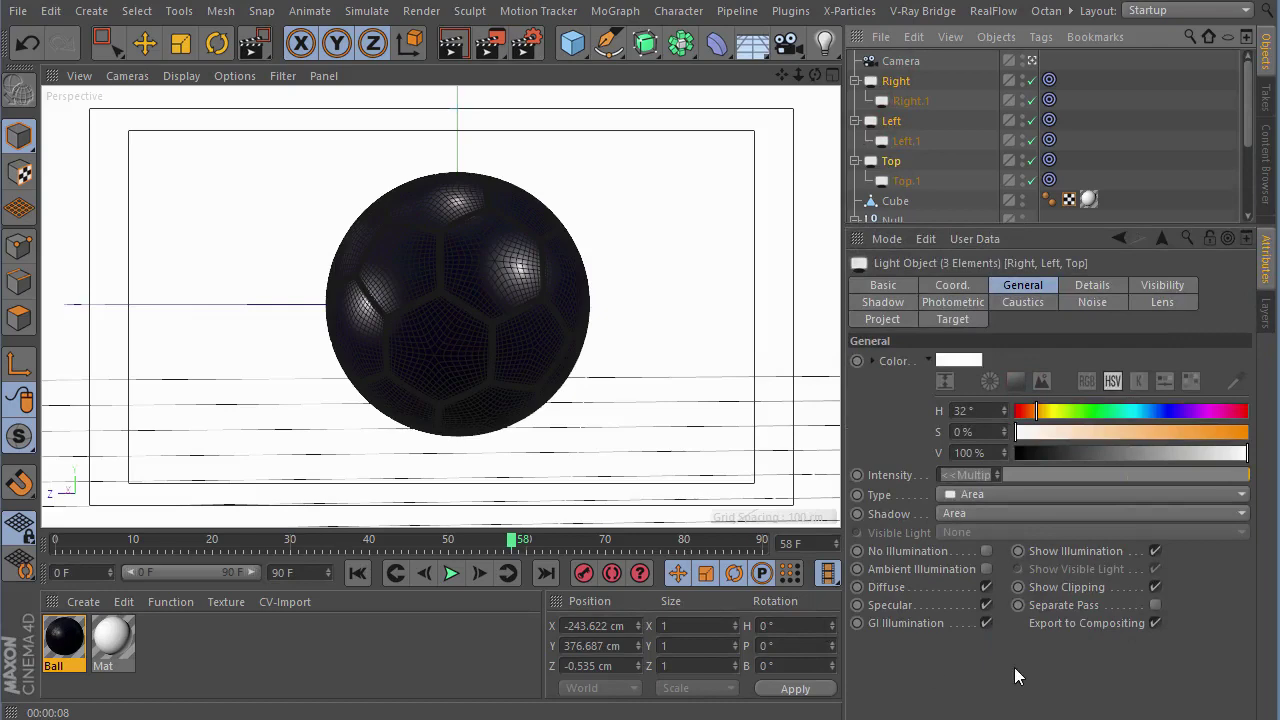
pyautogui.click(1092, 286)
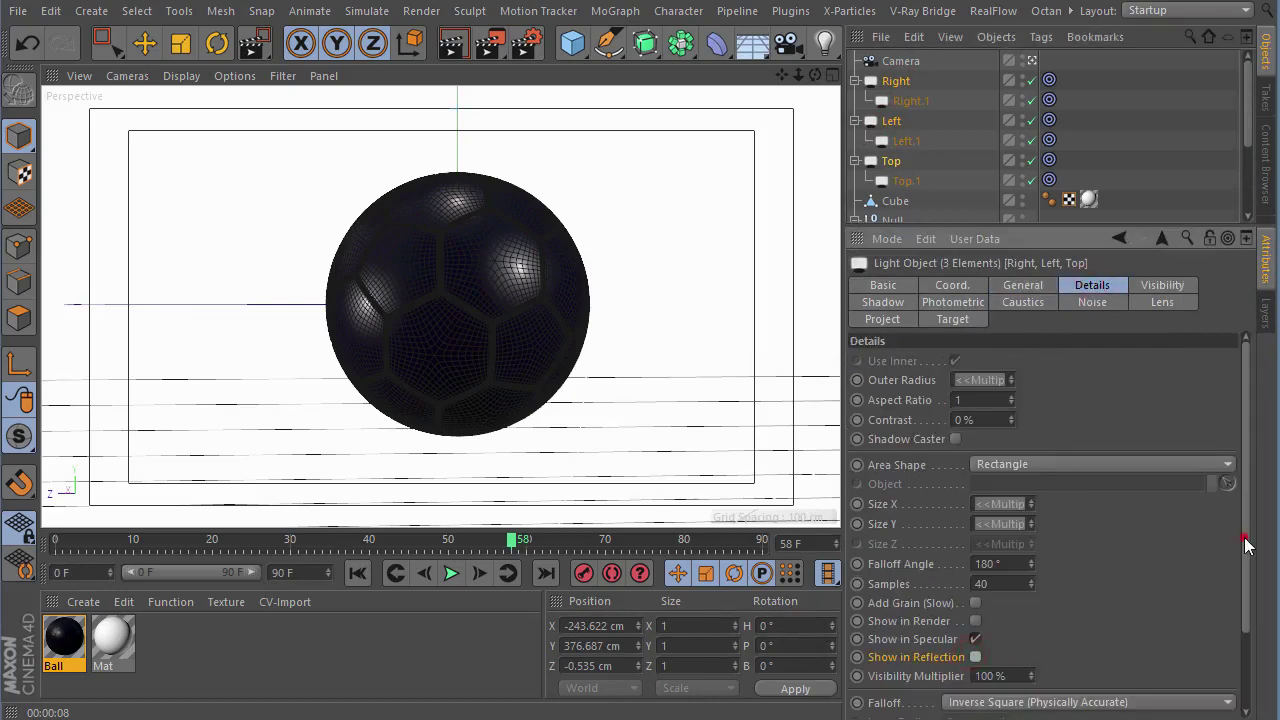
pyautogui.moveTo(1245, 543)
pyautogui.mouseDown()
pyautogui.moveTo(1240, 639)
pyautogui.moveTo(1245, 543)
pyautogui.mouseUp()
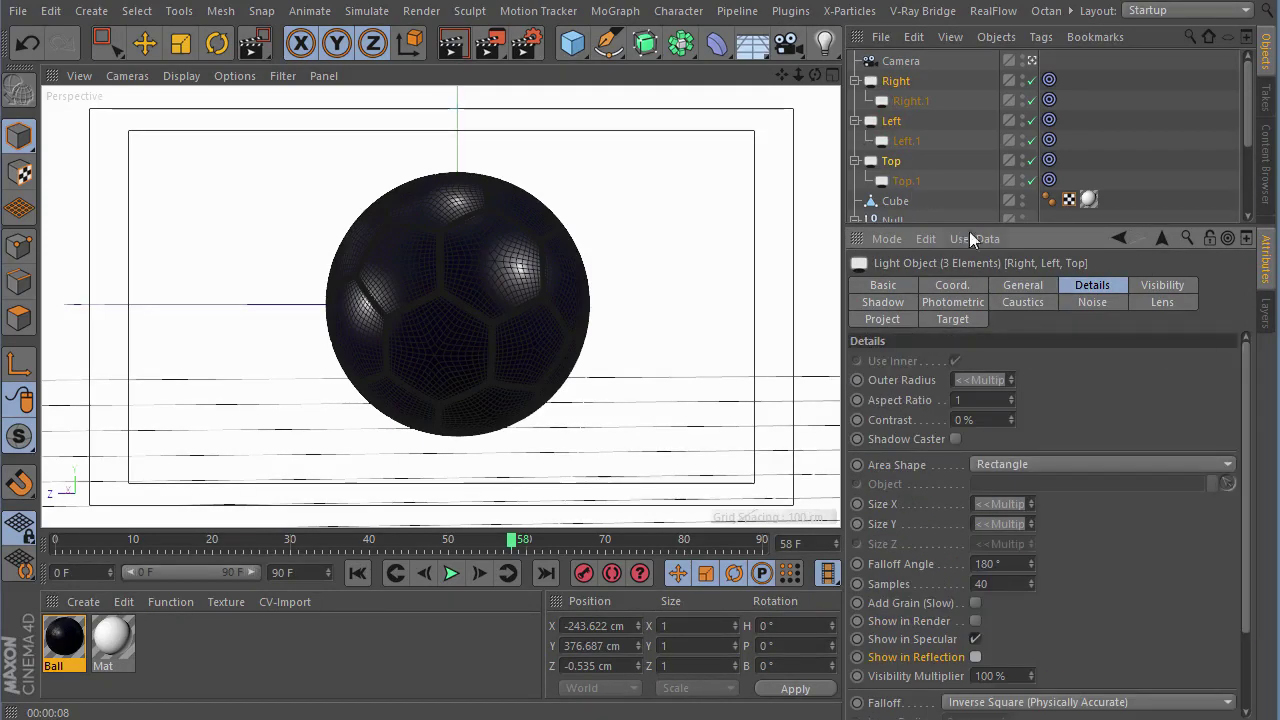
pyautogui.moveTo(970, 227); pyautogui.dragTo(970, 409)
pyautogui.keyDown('ctrl'); pyautogui.click(906, 141); pyautogui.keyUp('ctrl')
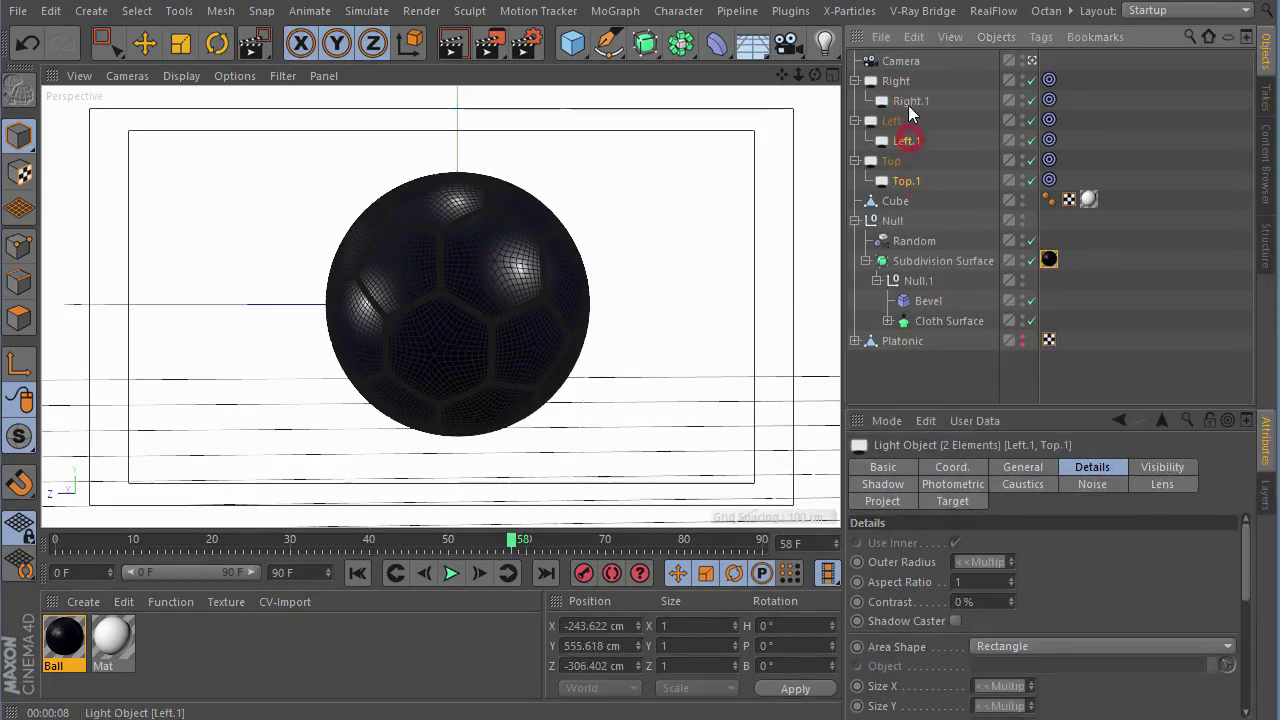
pyautogui.keyDown('ctrl'); pyautogui.click(911, 101); pyautogui.keyUp('ctrl')
pyautogui.moveTo(1245, 560); pyautogui.dragTo(1245, 655)
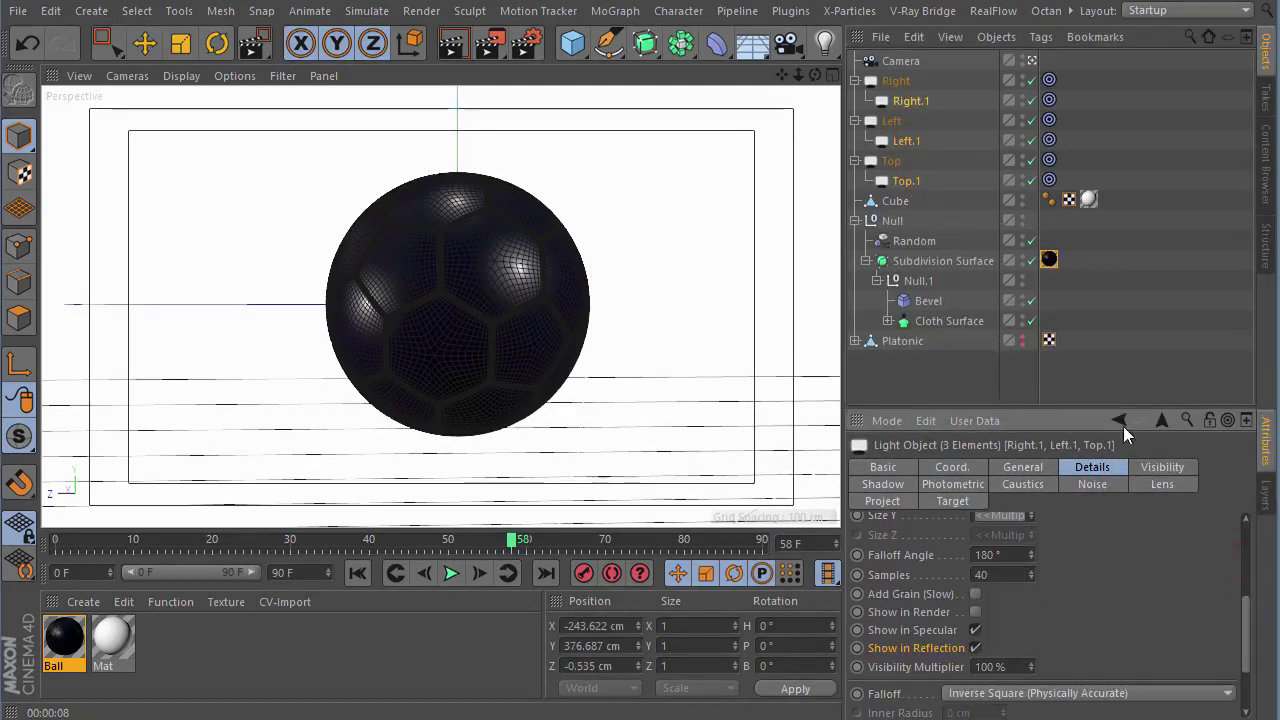
pyautogui.moveTo(1116, 406); pyautogui.dragTo(1110, 250)
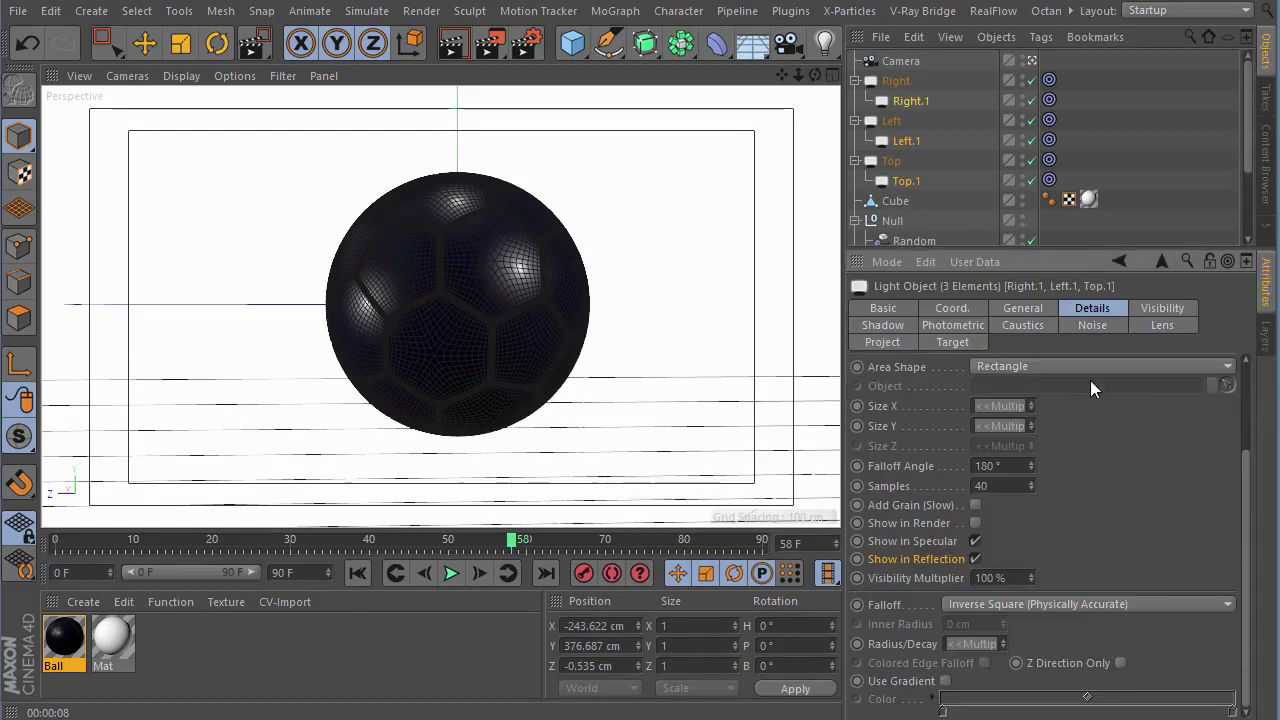
# - Turn off Show Illumination, Diffuse and GI Illumination for the selected .1 lights
pyautogui.click(1030, 310)
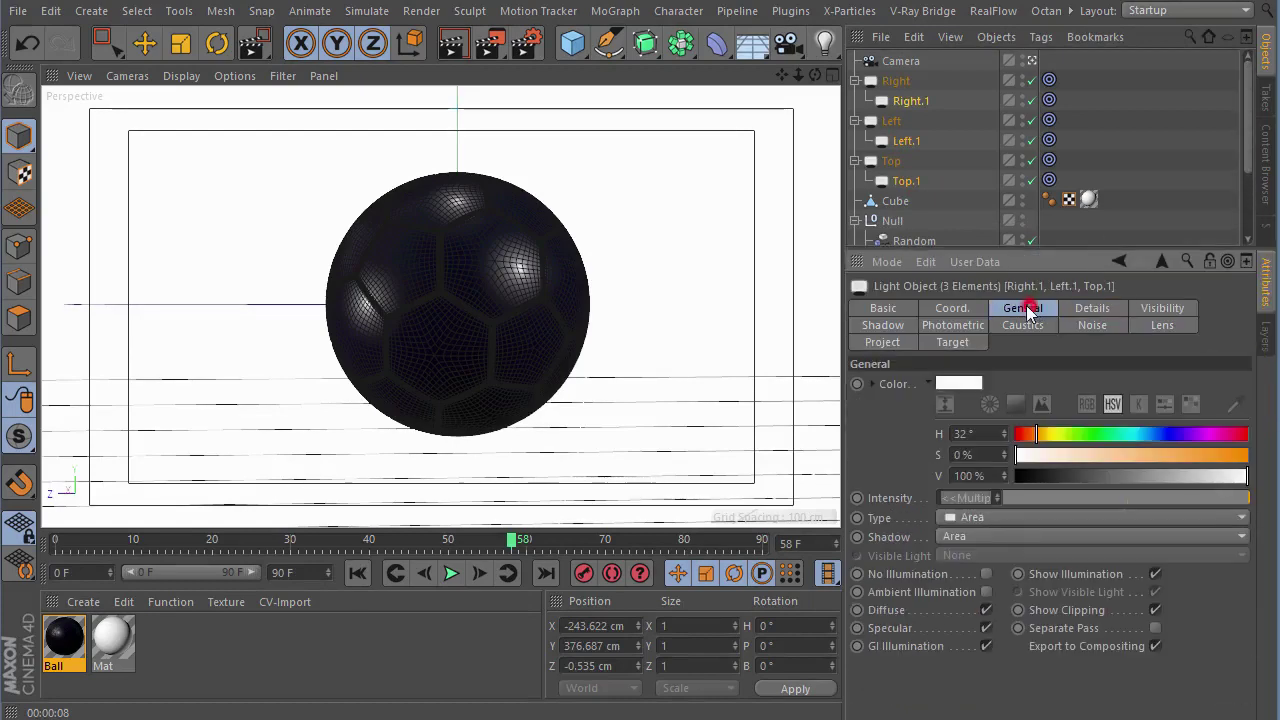
pyautogui.click(1155, 576)
pyautogui.click(987, 610)
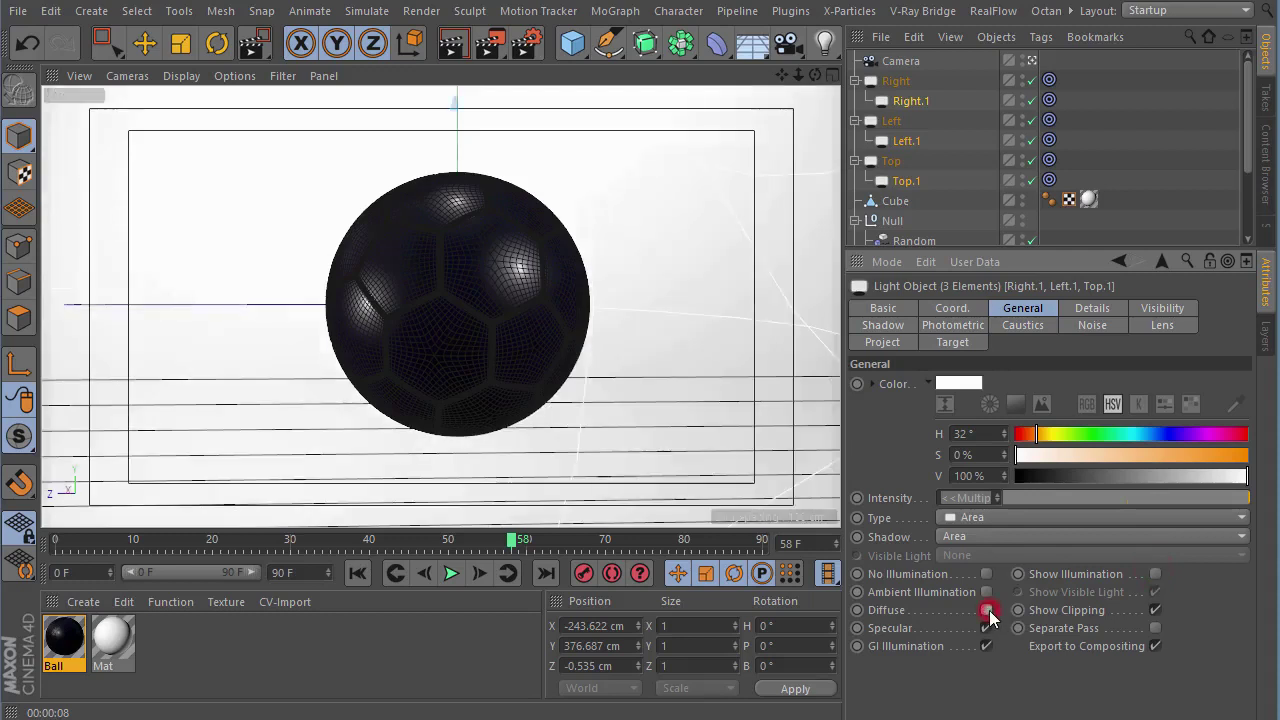
pyautogui.click(986, 646)
pyautogui.click(1093, 309)
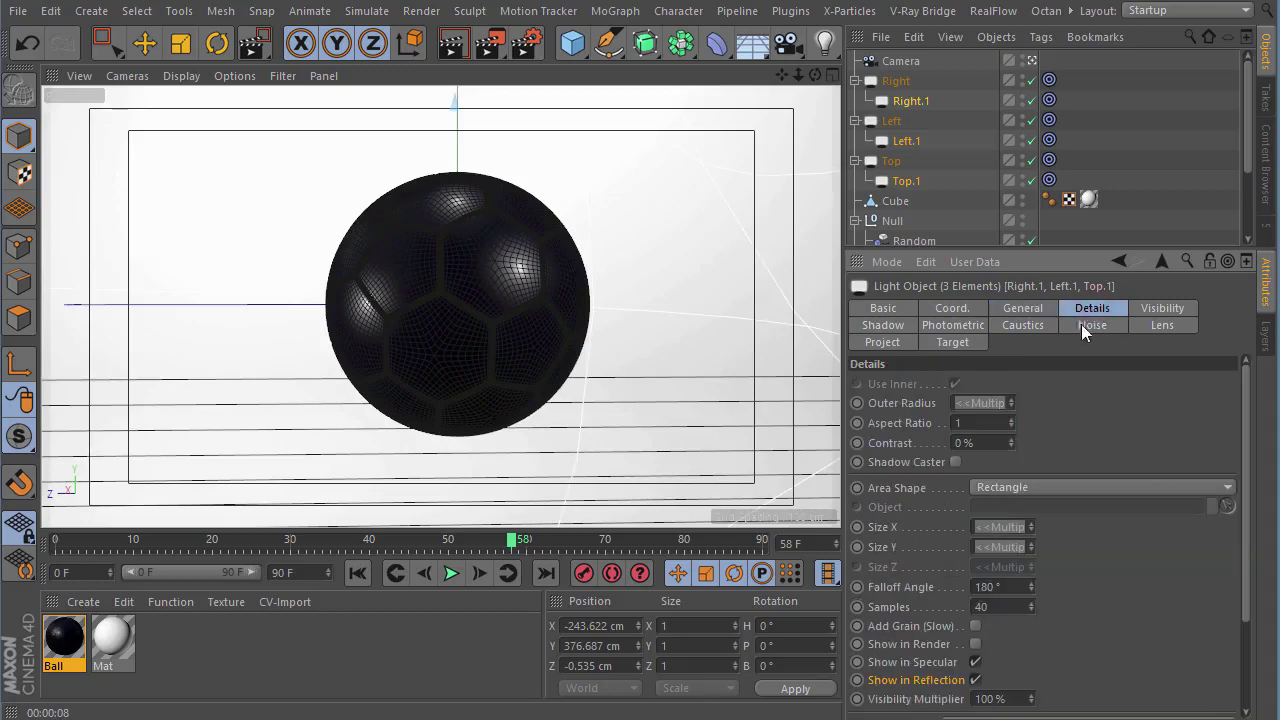
pyautogui.click(492, 48)
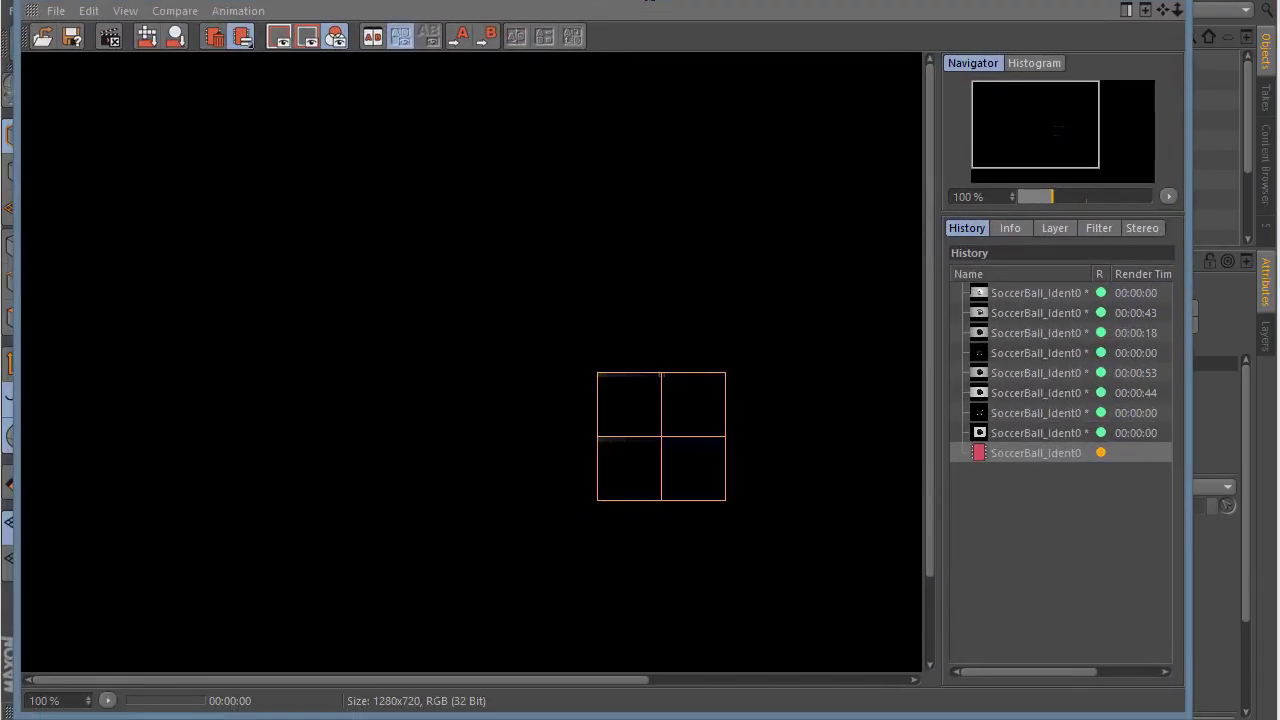
pyautogui.moveTo(762, 449); pyautogui.dragTo(624, 375)
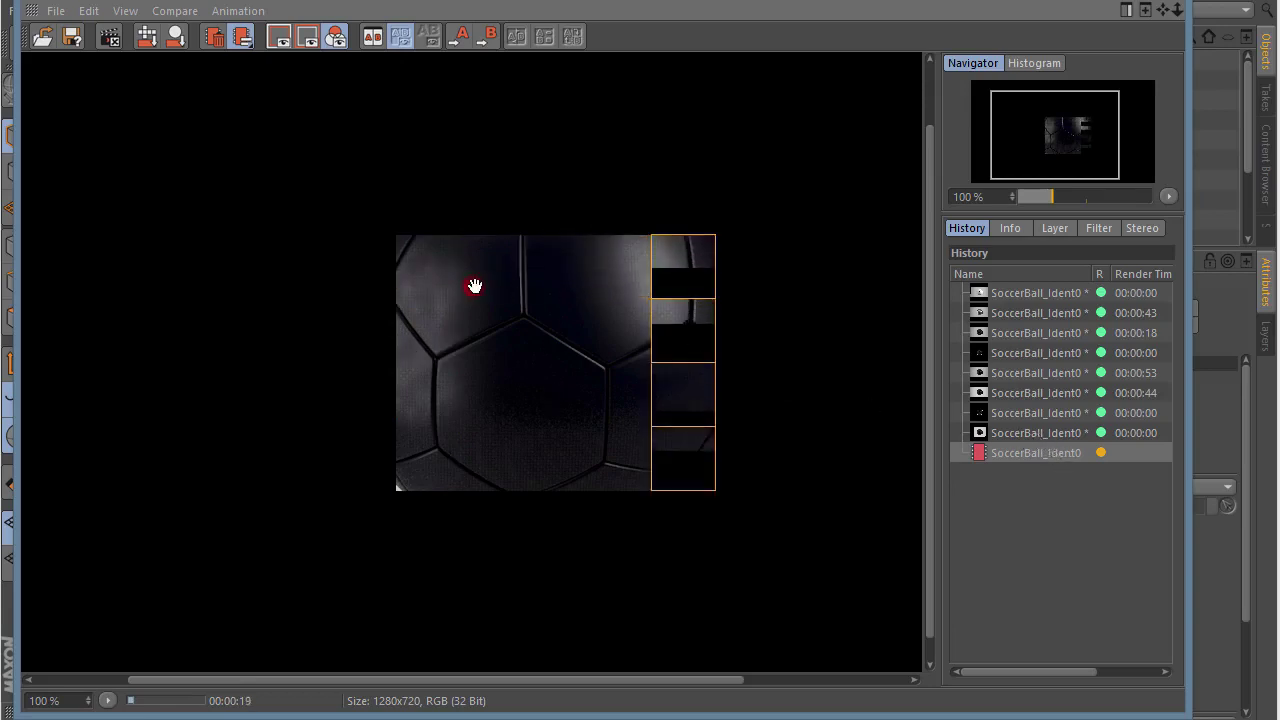
pyautogui.moveTo(475, 287); pyautogui.dragTo(514, 289)
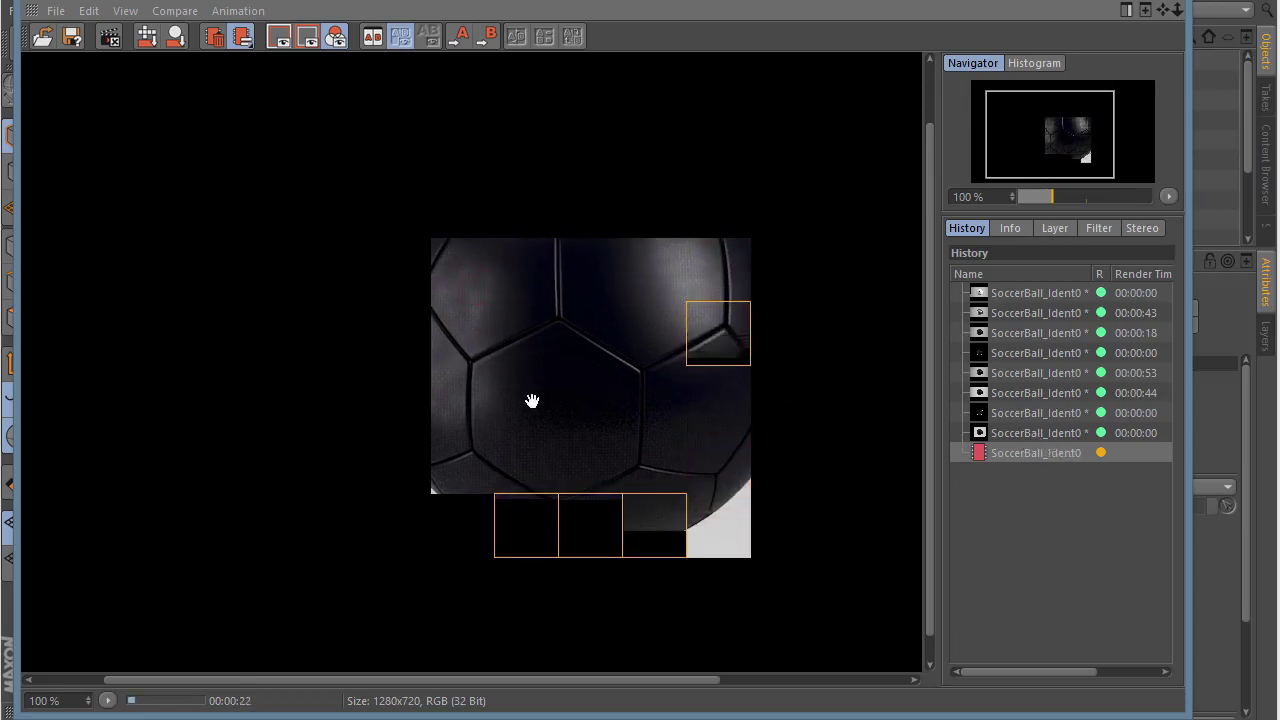
pyautogui.hotkey('shift', 'r')
pyautogui.click(684, 548)
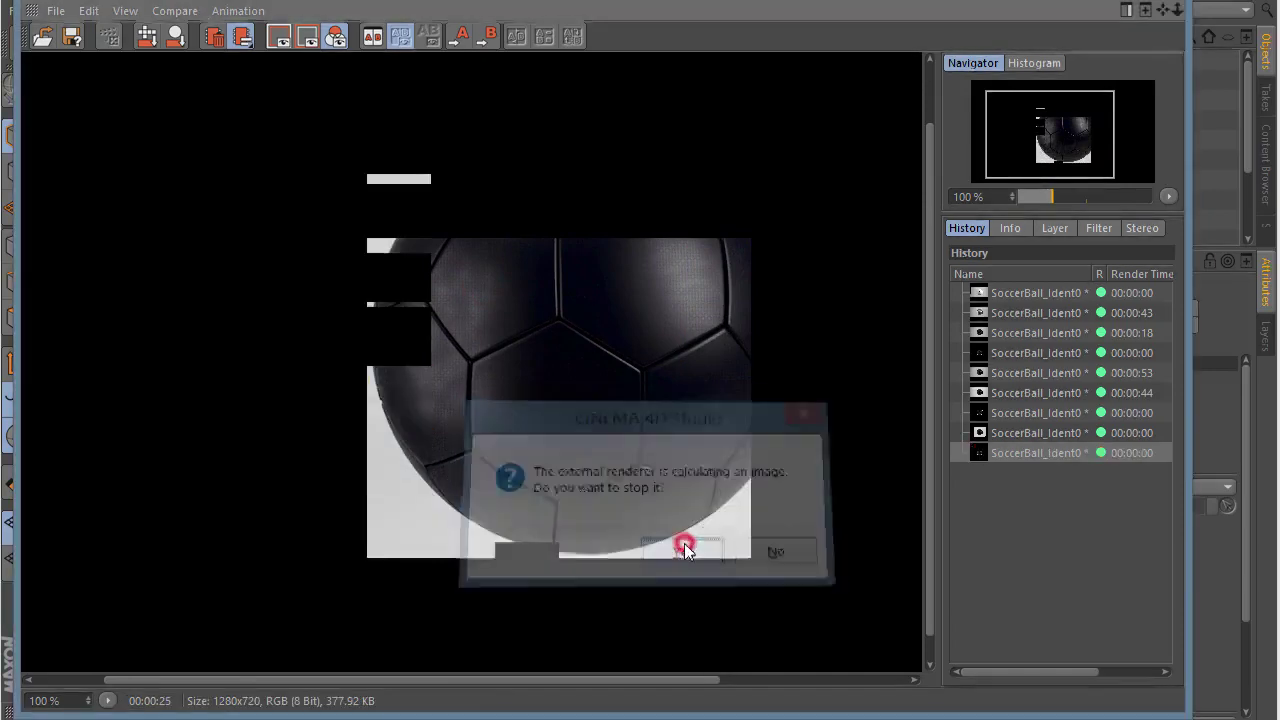
pyautogui.click(1005, 433)
pyautogui.click(1004, 451)
pyautogui.click(1003, 434)
pyautogui.click(1003, 454)
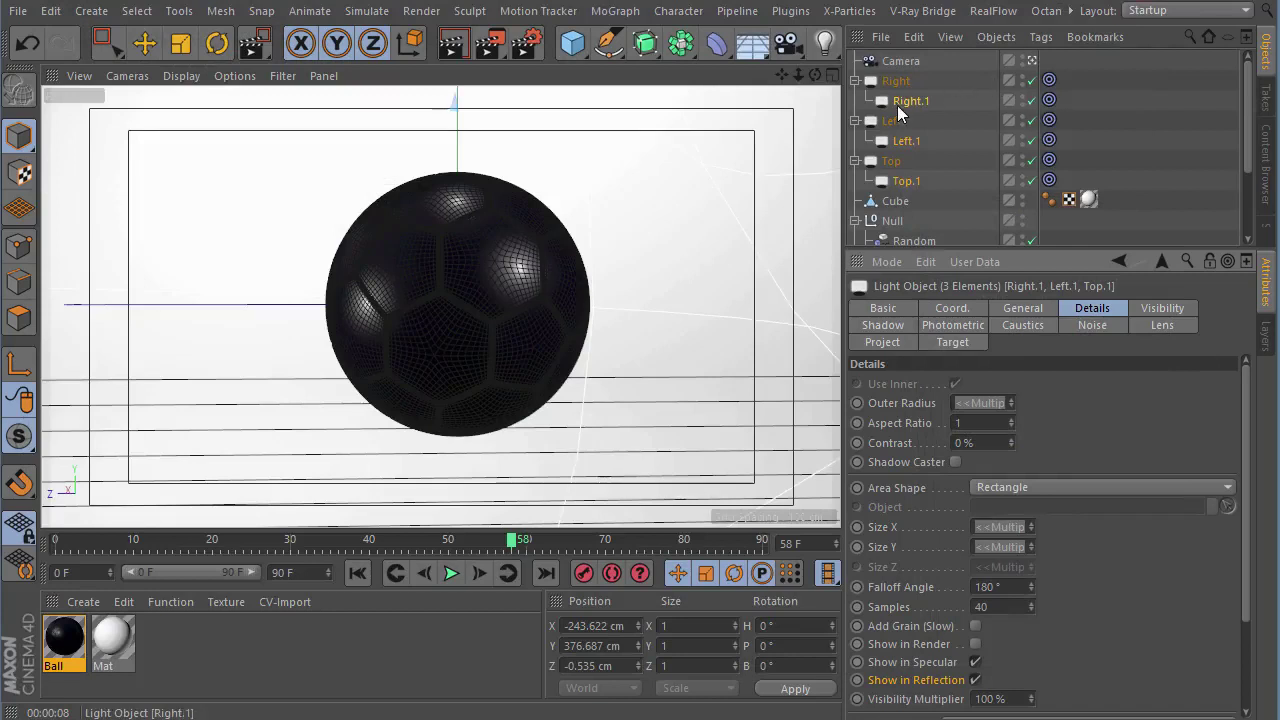
# - Set the Falloff of Right.1, Left.1 and Top.1 to None
pyautogui.click(902, 181)
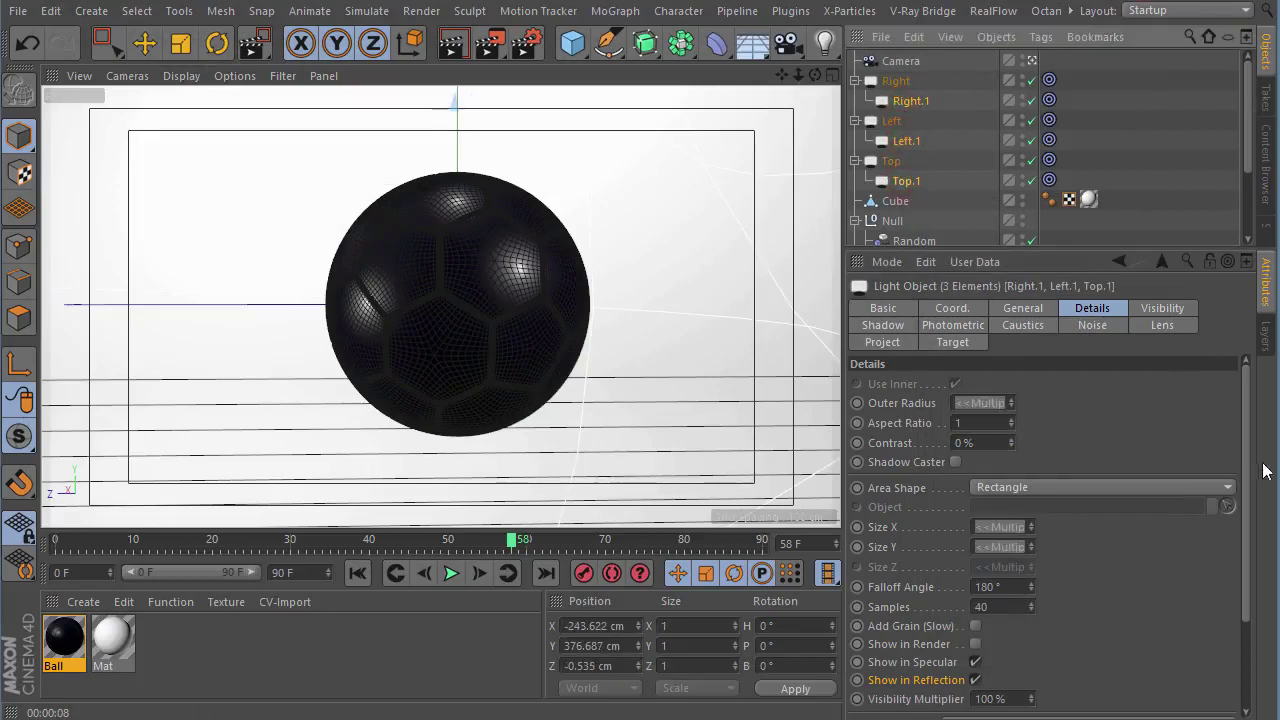
pyautogui.scroll(-3, 1245, 423)
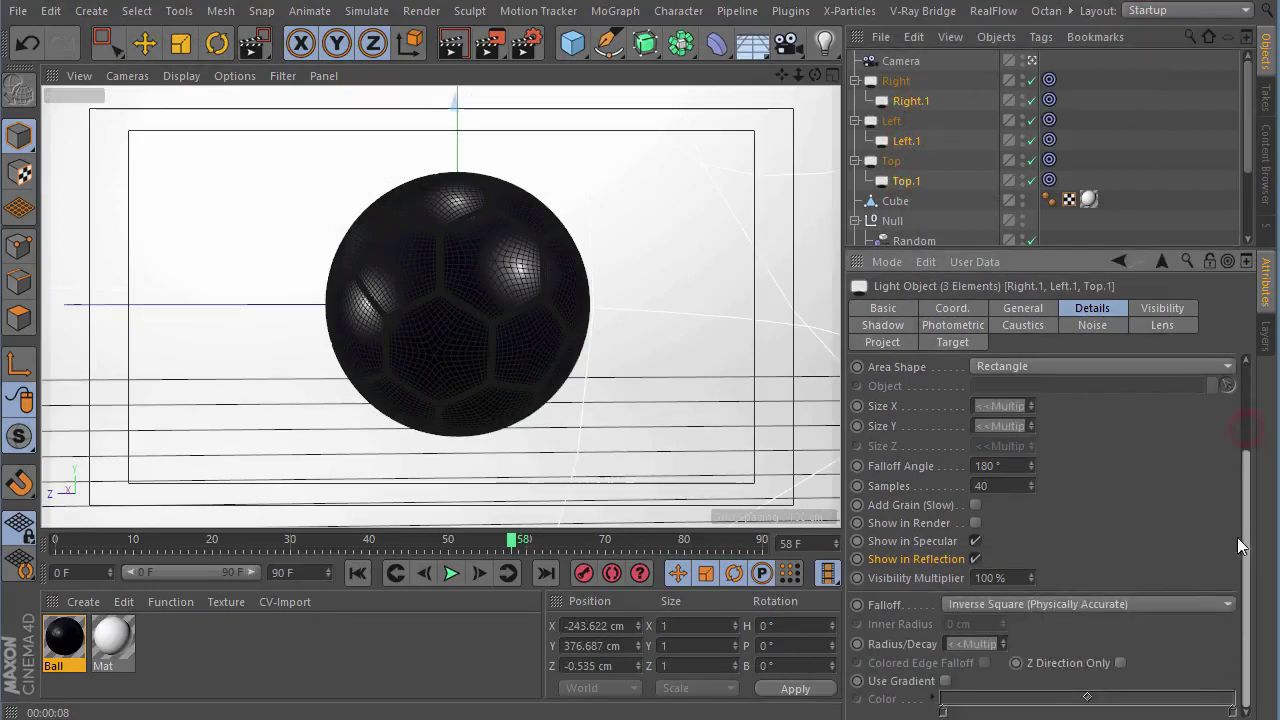
pyautogui.click(1079, 603)
pyautogui.click(966, 625)
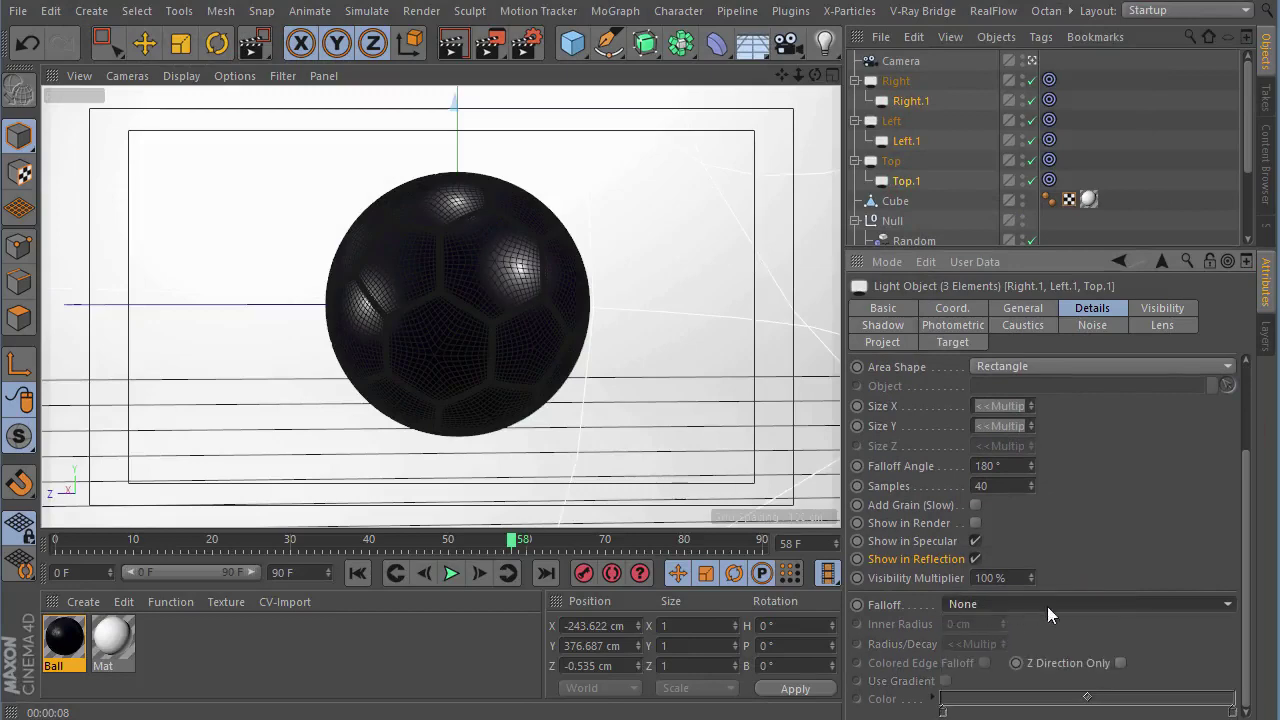
# - Render the no-falloff scene, compare it with the stored History render, then stop and close the viewer
pyautogui.click(489, 43)
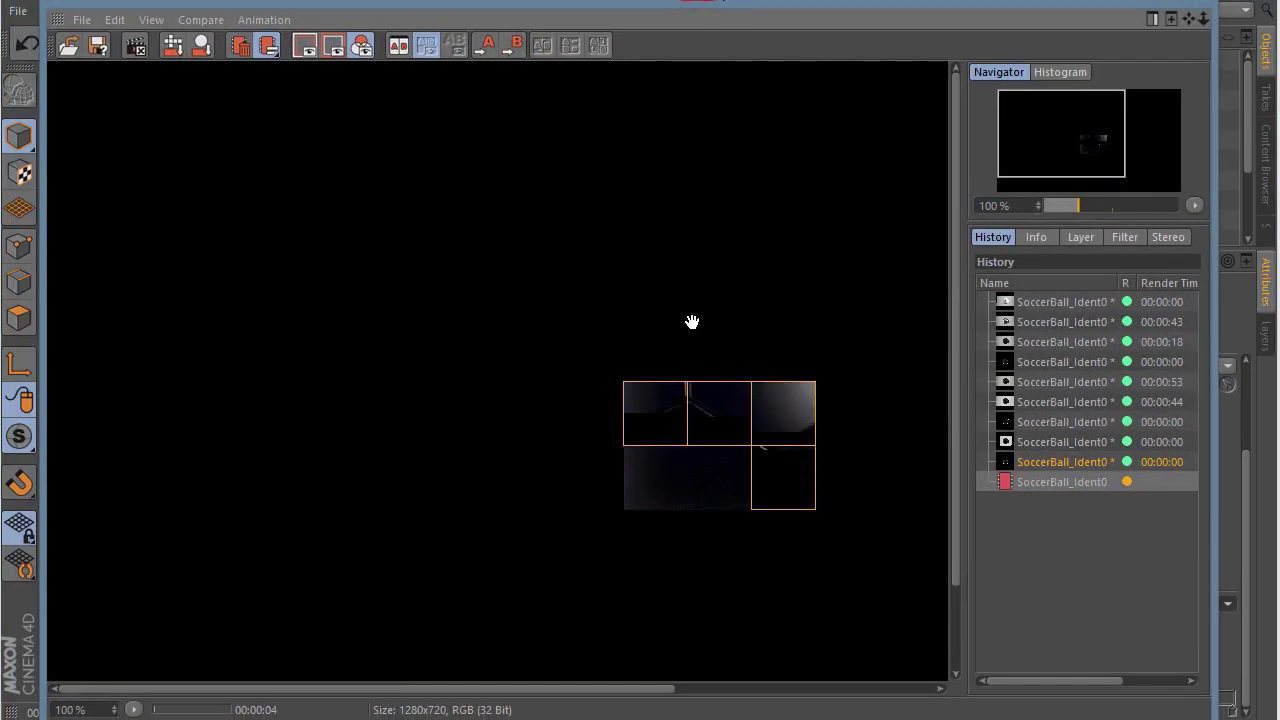
pyautogui.moveTo(604, 478); pyautogui.dragTo(502, 419)
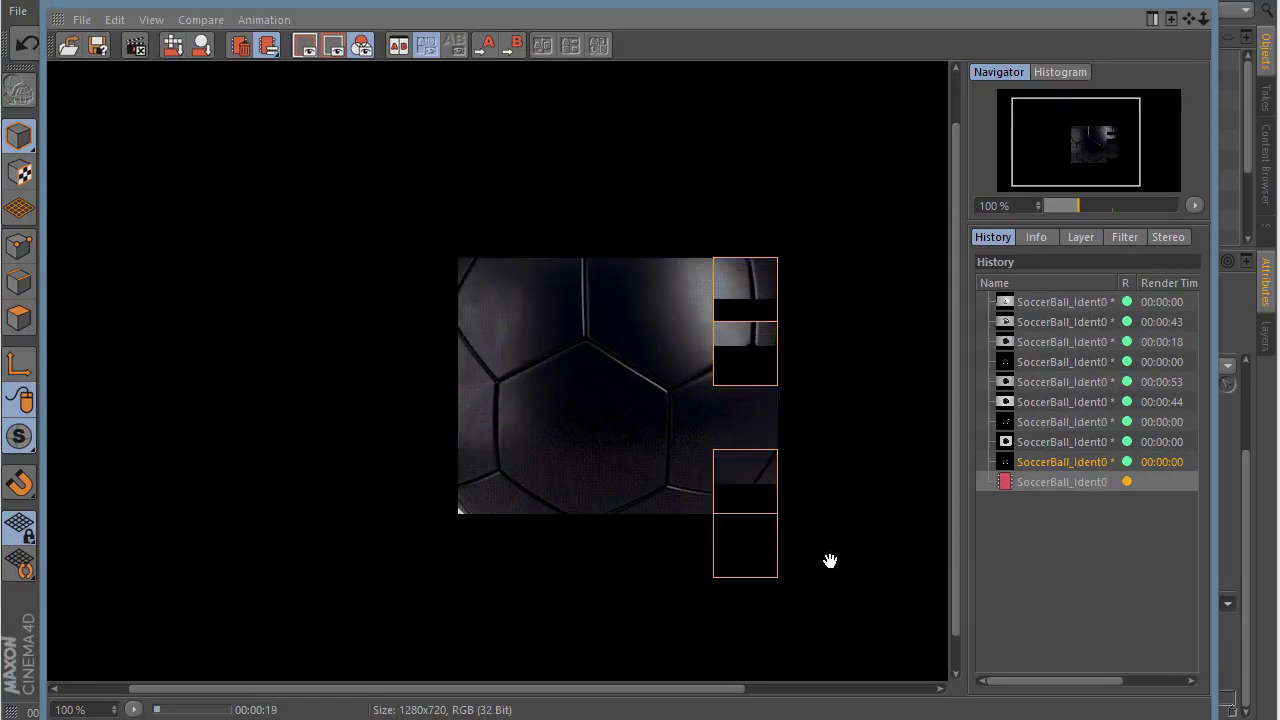
pyautogui.click(1035, 462)
pyautogui.click(1033, 482)
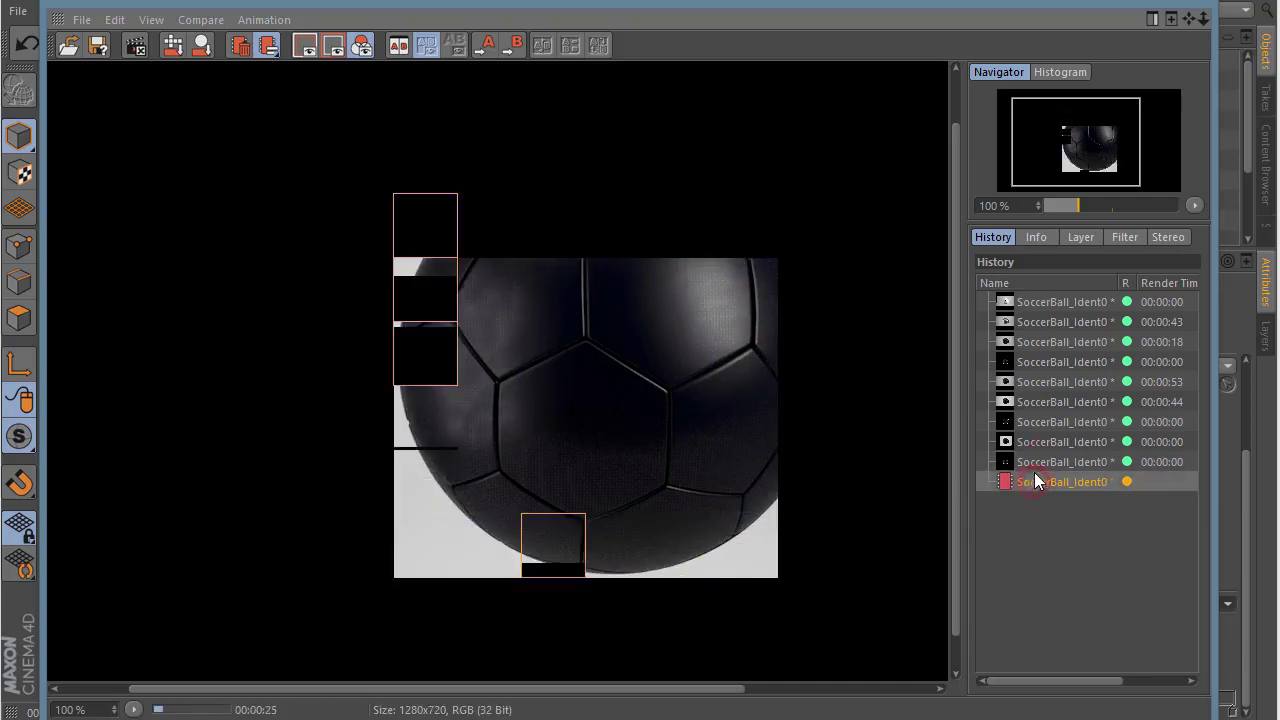
pyautogui.click(1034, 468)
pyautogui.click(1033, 478)
pyautogui.click(1033, 462)
pyautogui.click(1029, 478)
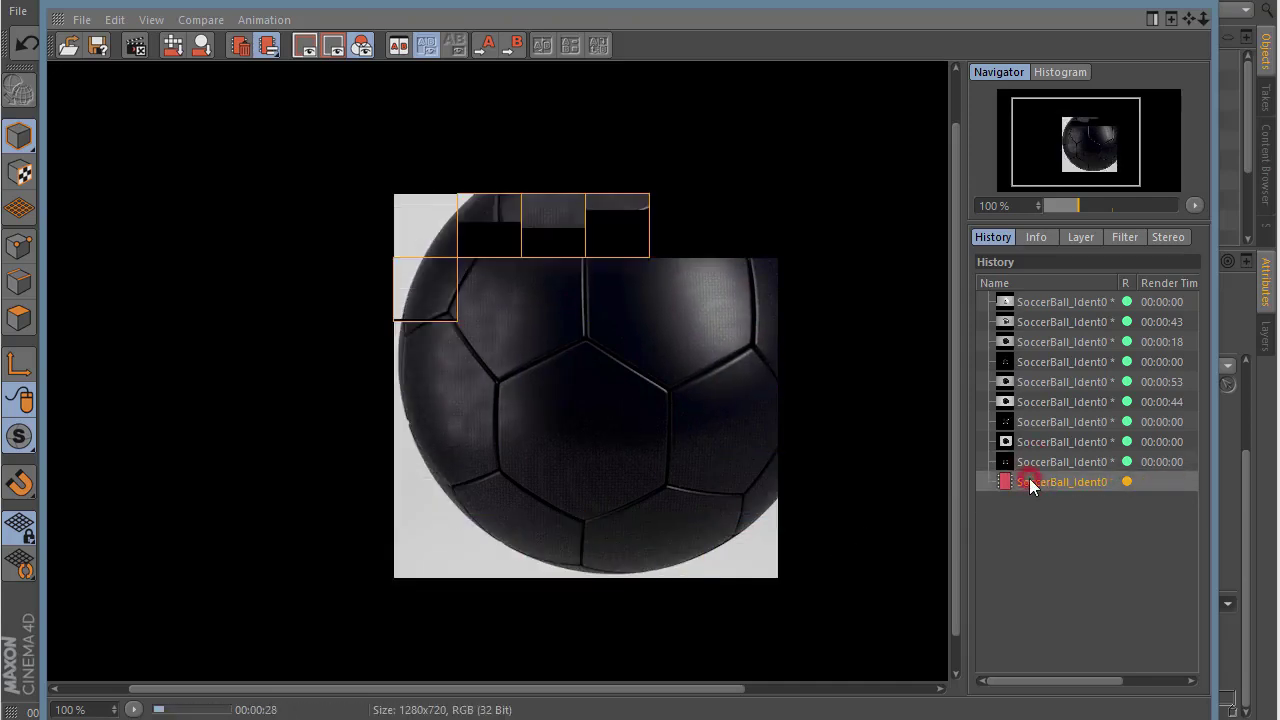
pyautogui.click(1032, 460)
pyautogui.click(1028, 484)
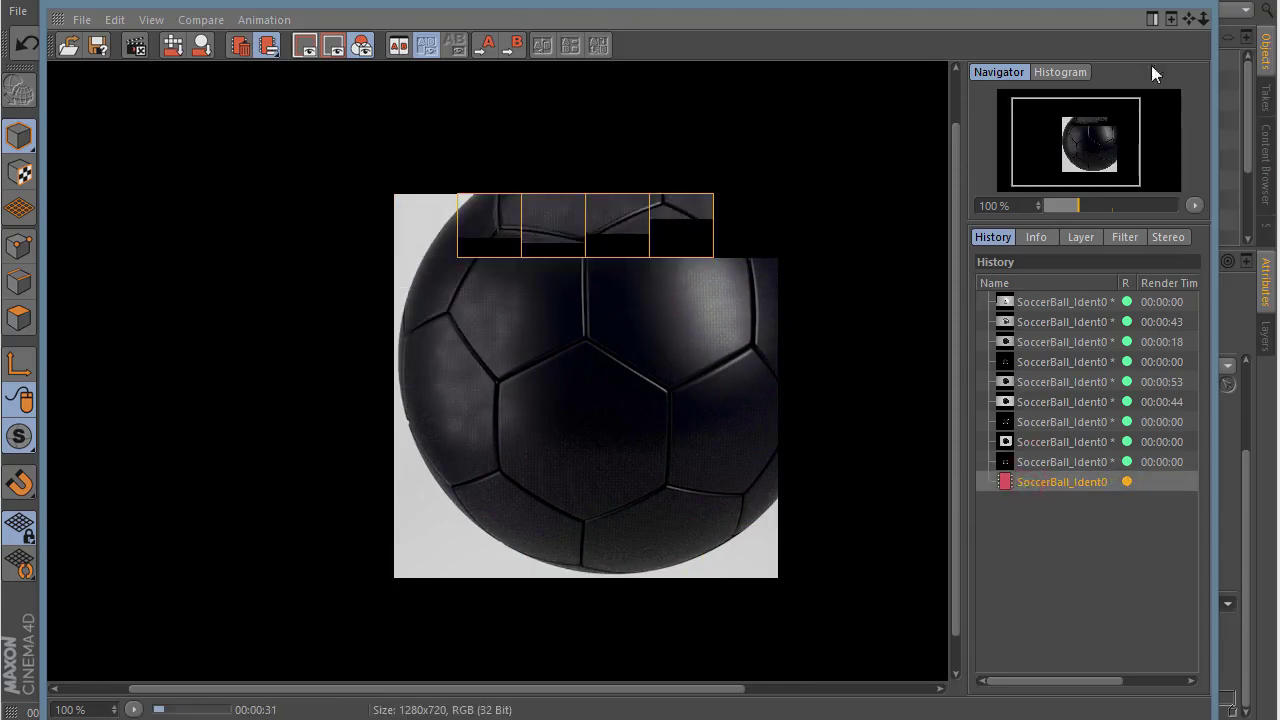
pyautogui.click(1183, 3)
pyautogui.click(683, 553)
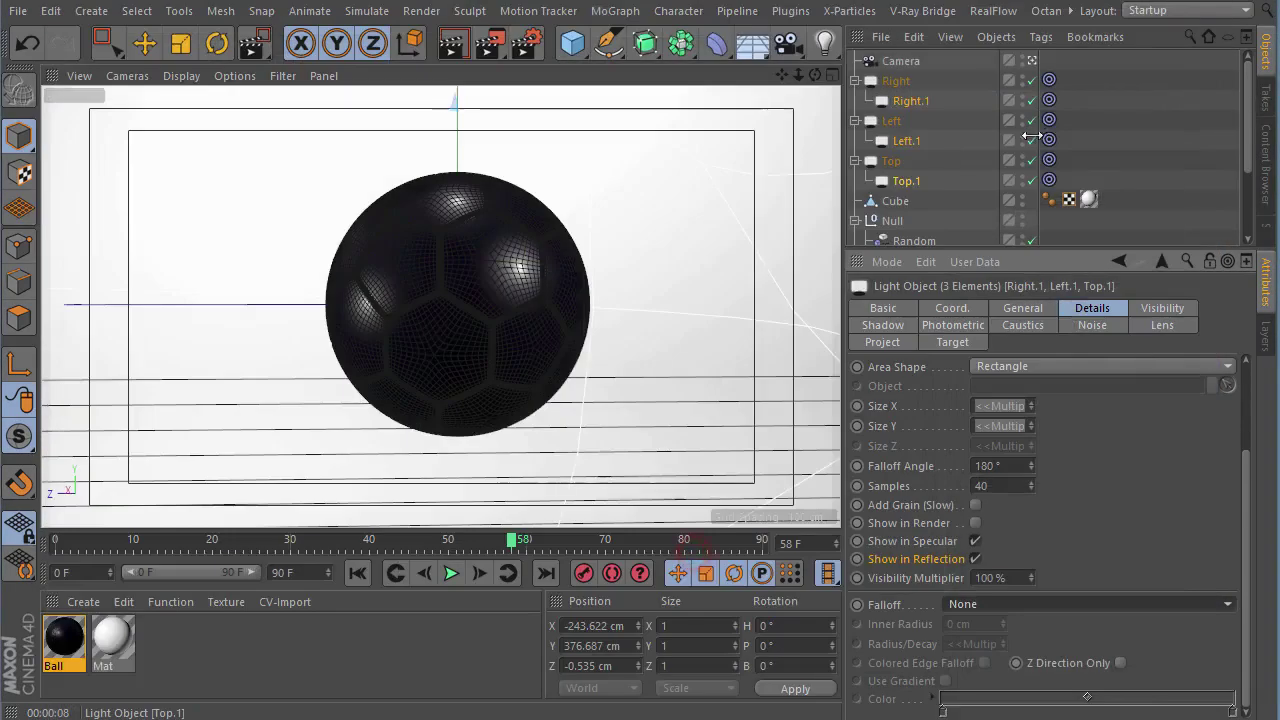
# - Turn off specular highlights on the original Right, Left and Top lights
pyautogui.click(890, 161)
pyautogui.keyDown('ctrl'); pyautogui.click(892, 120); pyautogui.keyUp('ctrl')
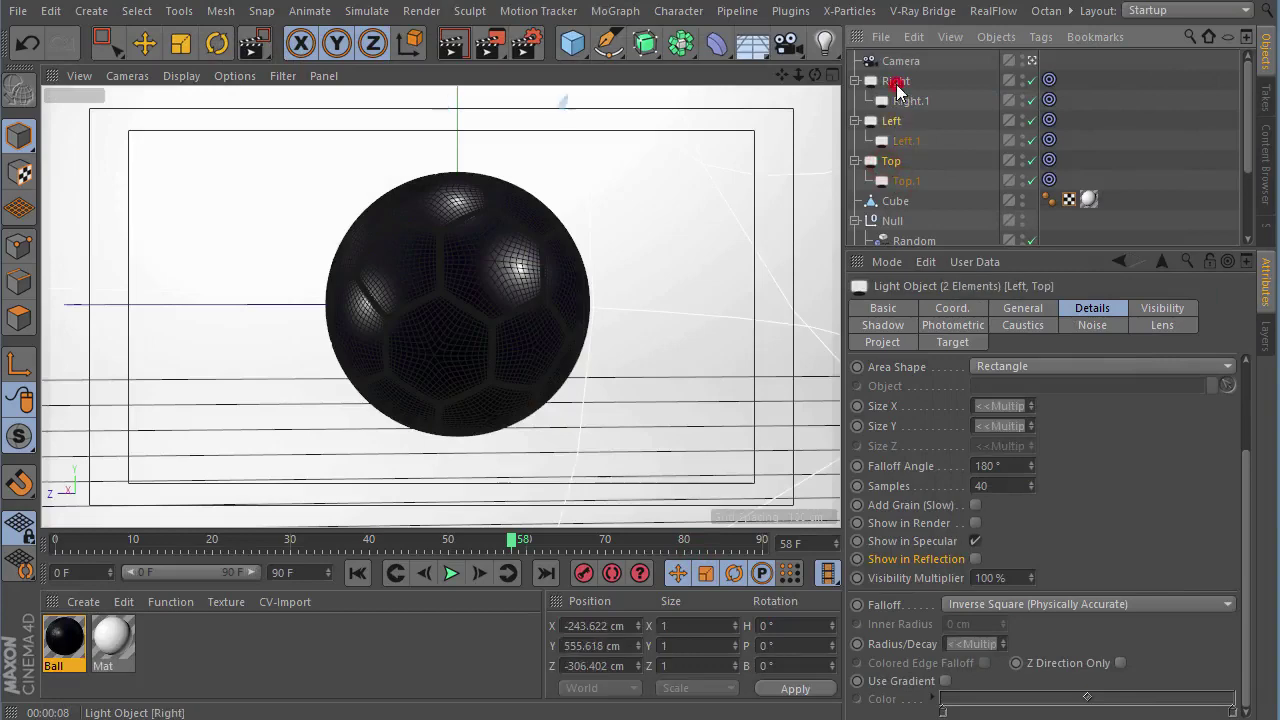
pyautogui.keyDown('ctrl'); pyautogui.click(895, 80); pyautogui.keyUp('ctrl')
pyautogui.moveTo(1246, 535)
pyautogui.mouseDown()
pyautogui.moveTo(1234, 394)
pyautogui.moveTo(1219, 563)
pyautogui.mouseUp()
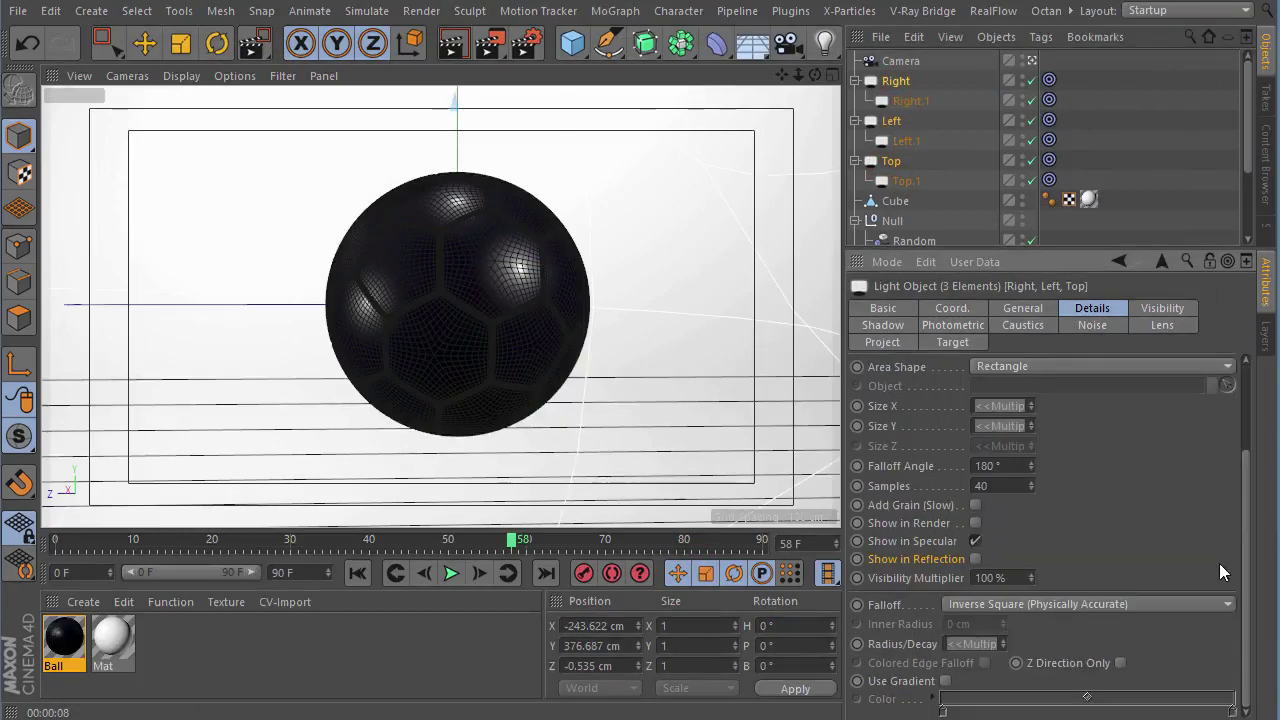
pyautogui.click(975, 541)
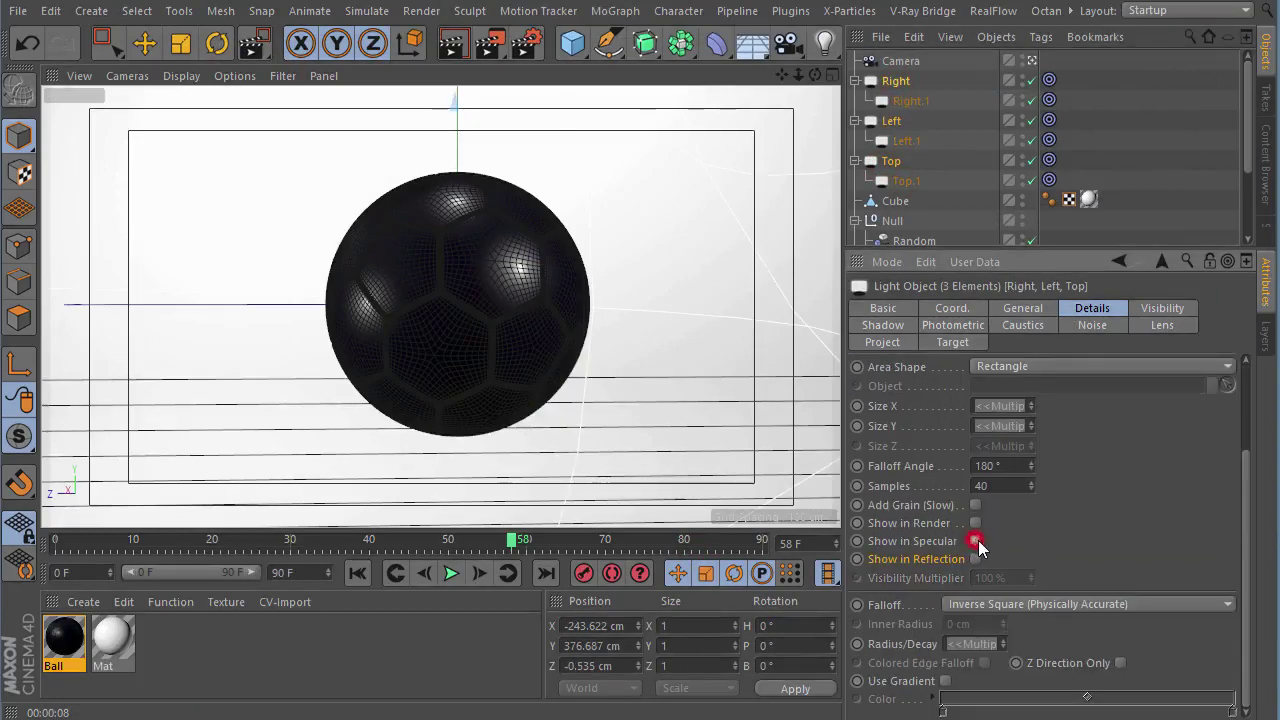
pyautogui.click(1025, 309)
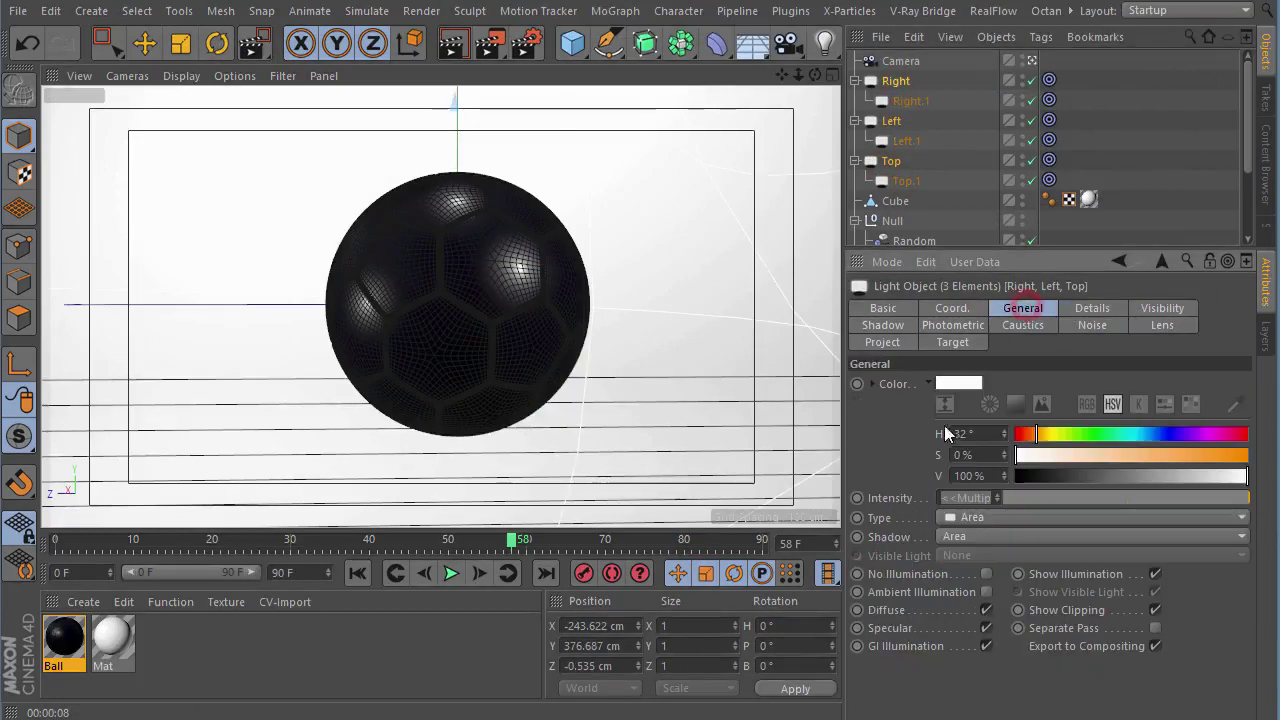
pyautogui.click(984, 631)
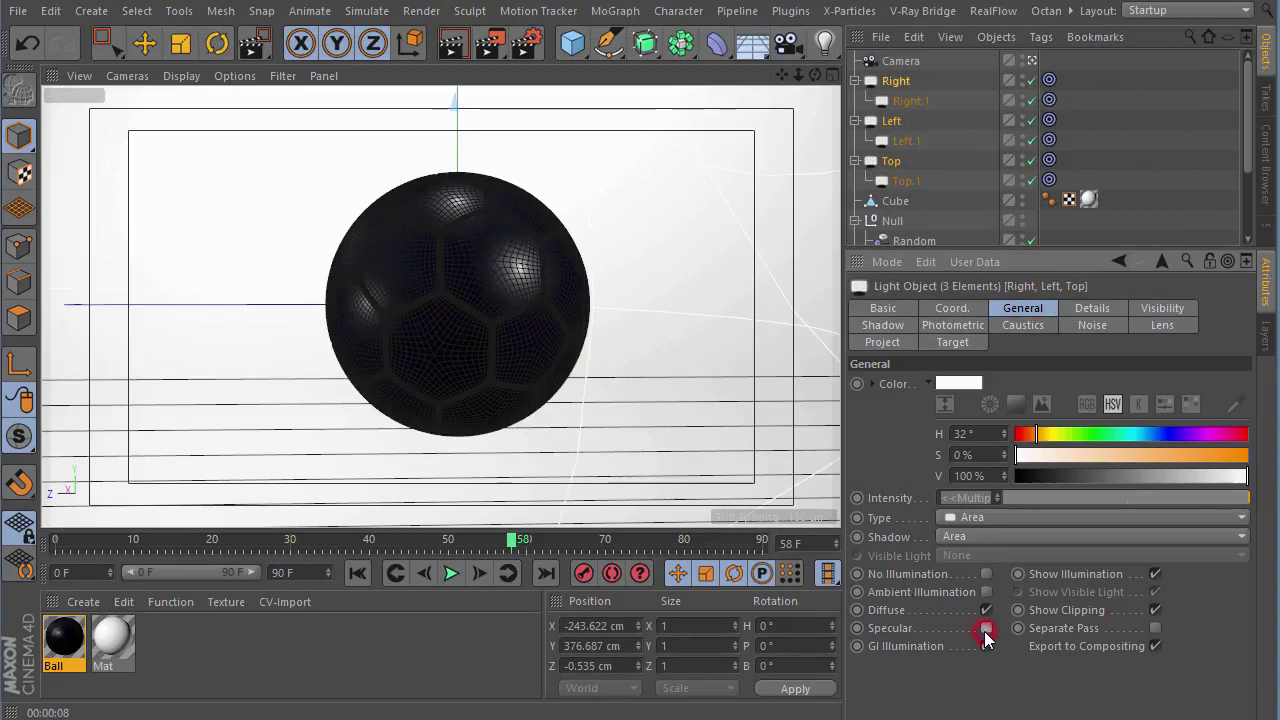
# - Render the scene and compare it against the previous render, panning around the ball
pyautogui.click(490, 42)
pyautogui.moveTo(775, 3); pyautogui.dragTo(755, 12)
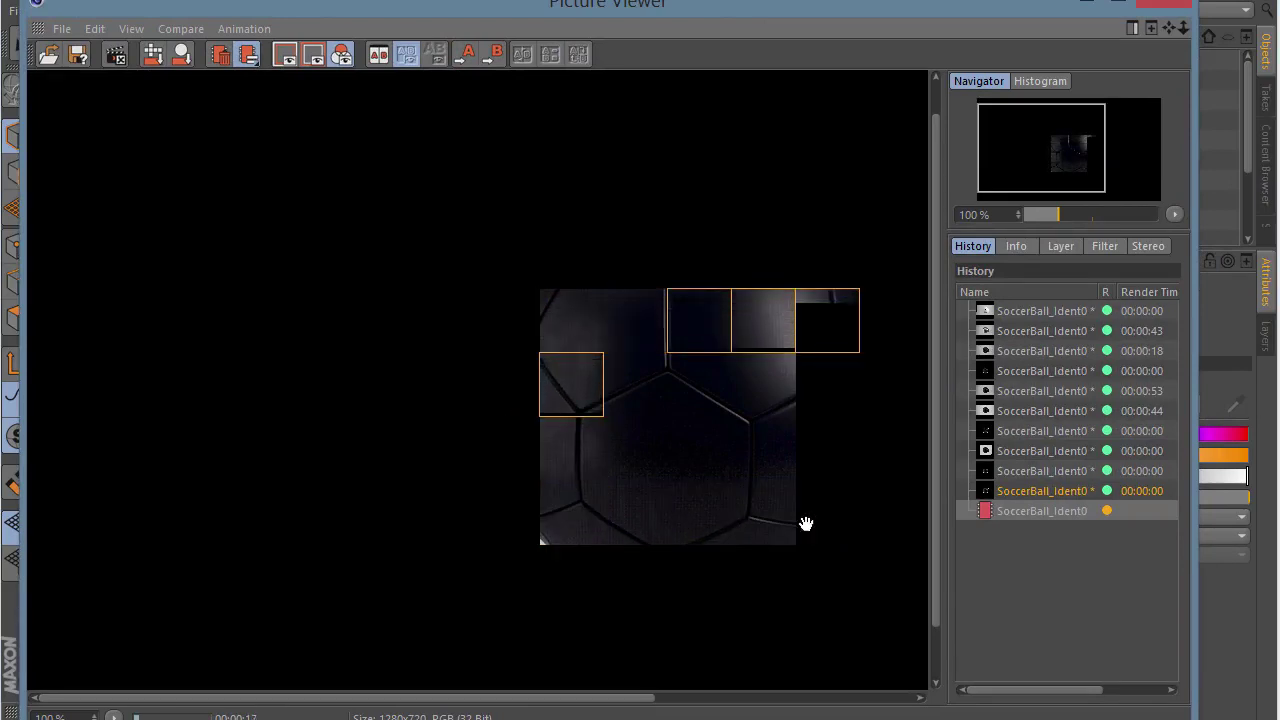
pyautogui.click(1008, 492)
pyautogui.click(1007, 509)
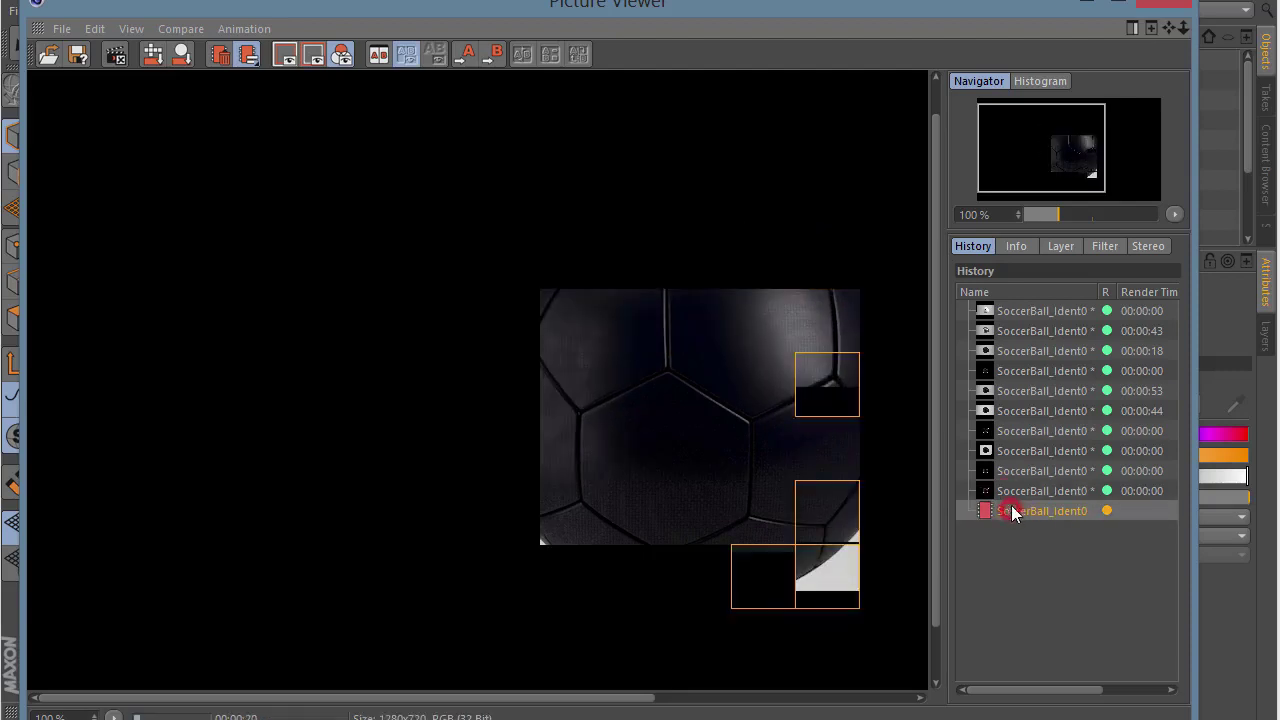
pyautogui.click(1012, 493)
pyautogui.click(1015, 511)
pyautogui.moveTo(711, 351); pyautogui.dragTo(606, 394)
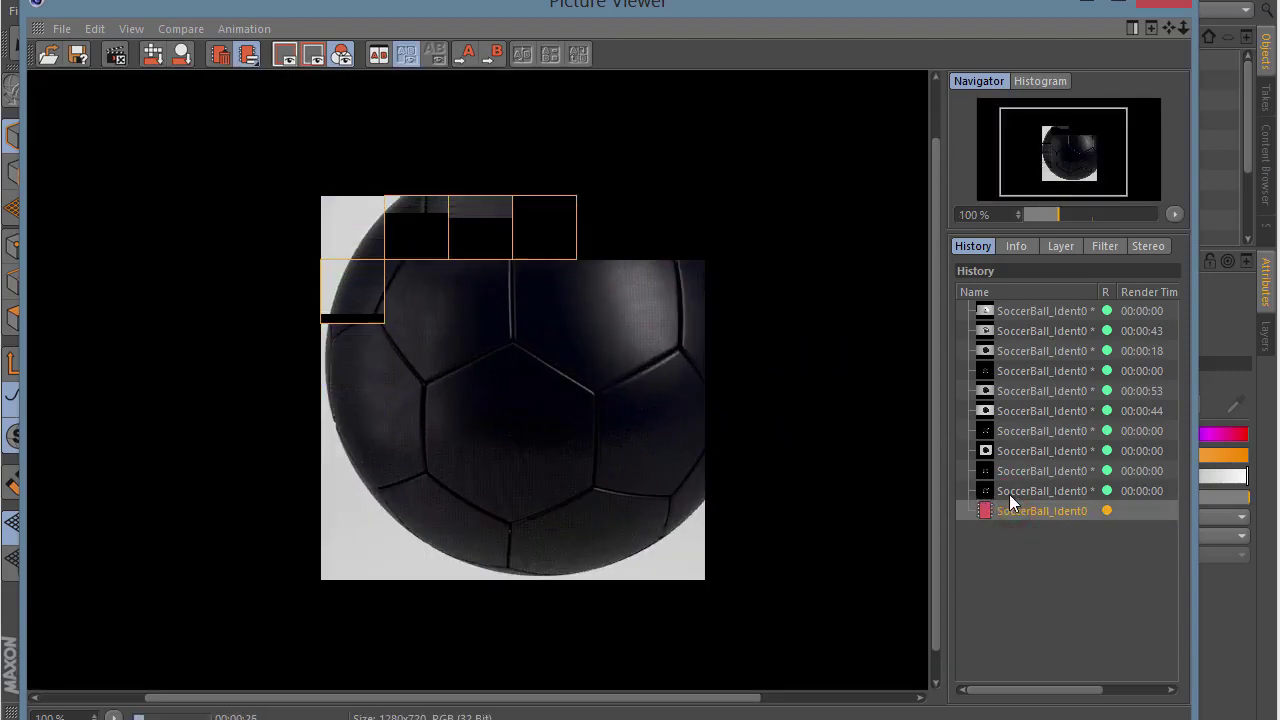
pyautogui.click(1012, 490)
pyautogui.click(1016, 511)
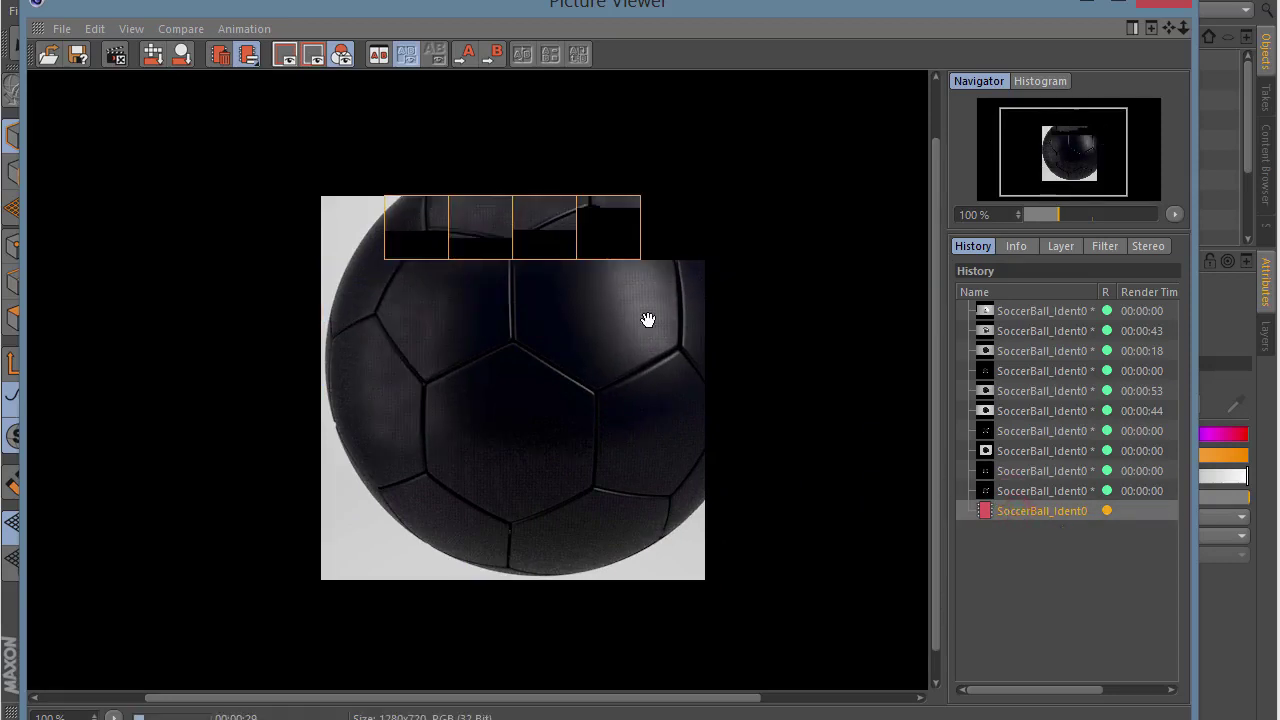
pyautogui.moveTo(624, 289); pyautogui.dragTo(662, 327)
# - Keep flipping between renders, then stop rendering, close the viewer and select Right.1
pyautogui.click(1029, 488)
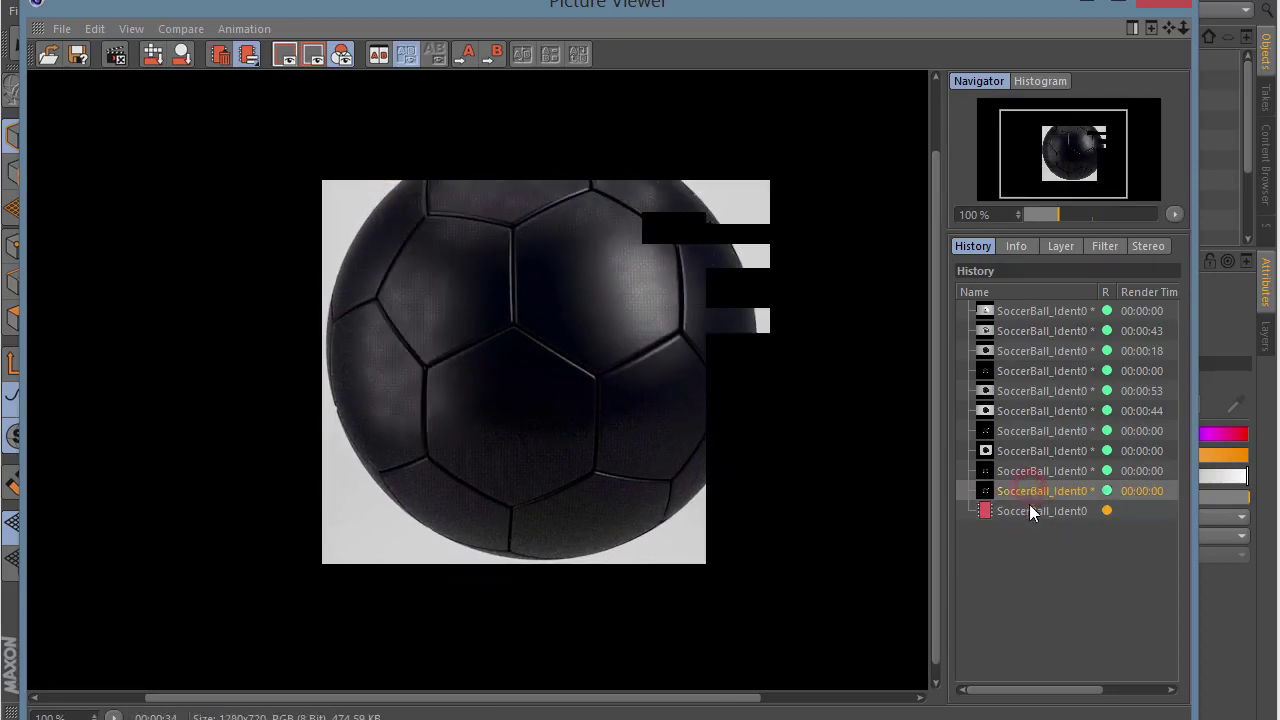
pyautogui.click(1030, 511)
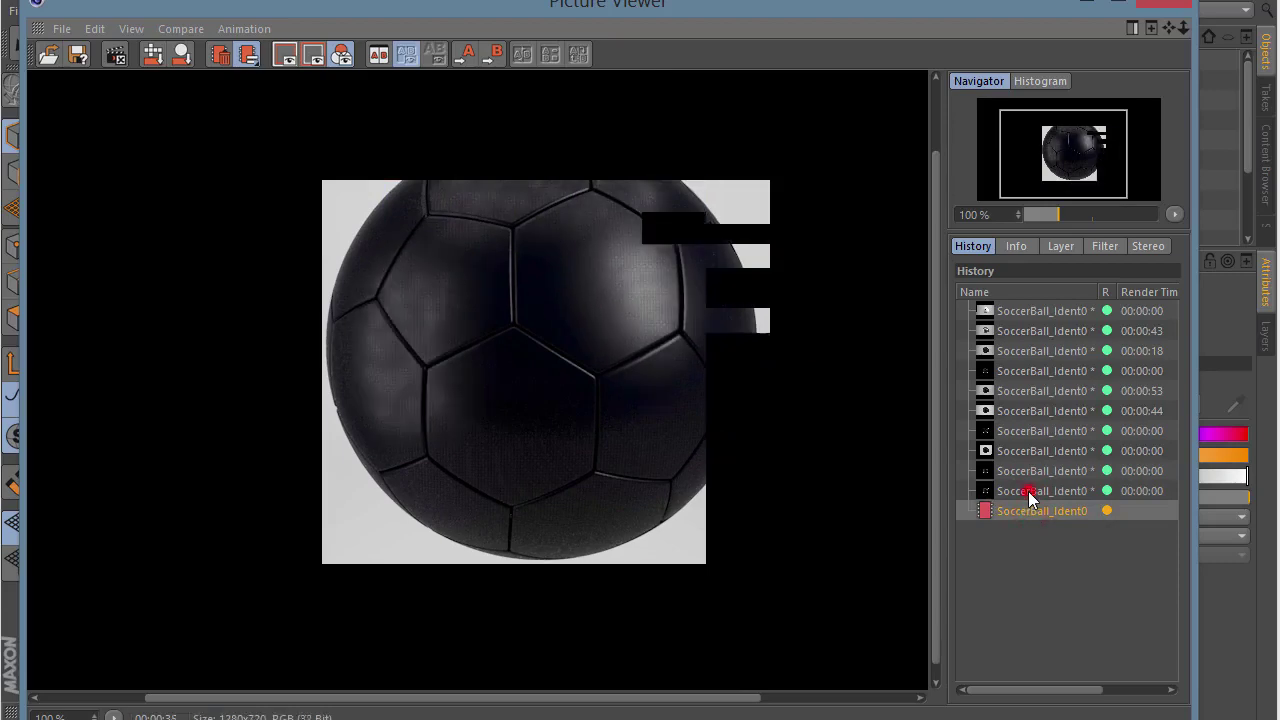
pyautogui.click(1027, 491)
pyautogui.click(1030, 511)
pyautogui.click(1027, 491)
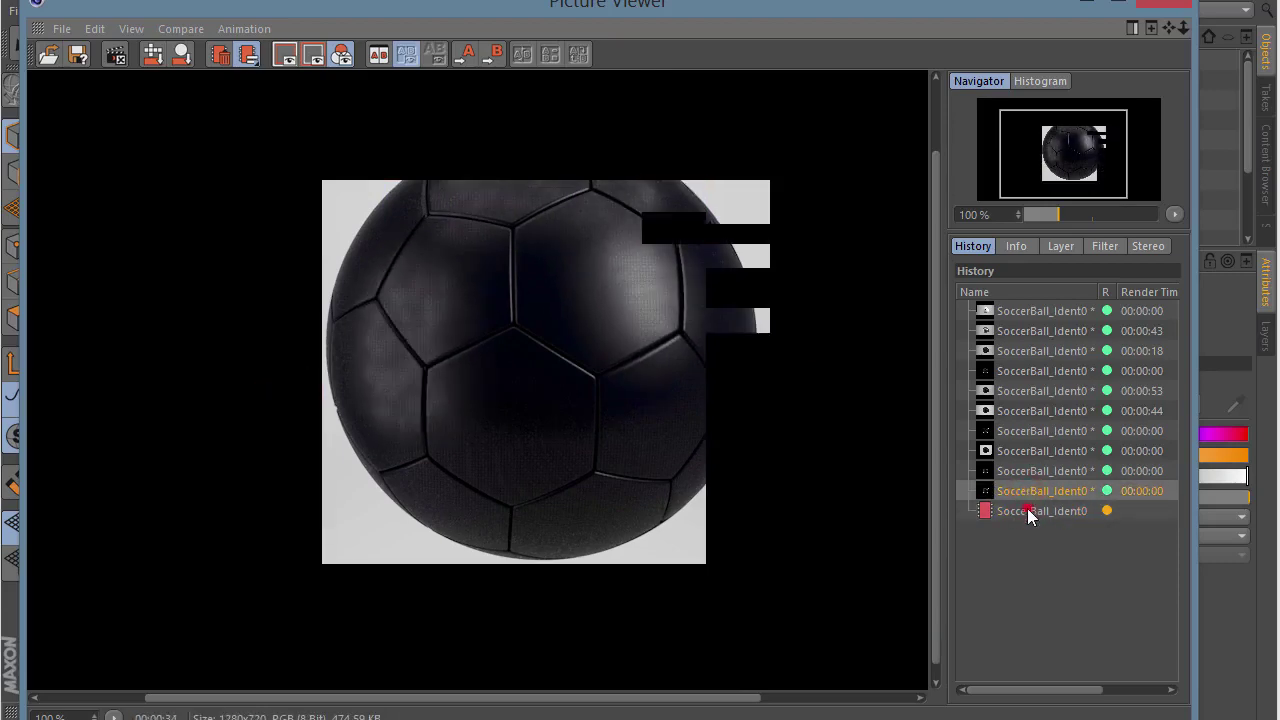
pyautogui.click(1027, 508)
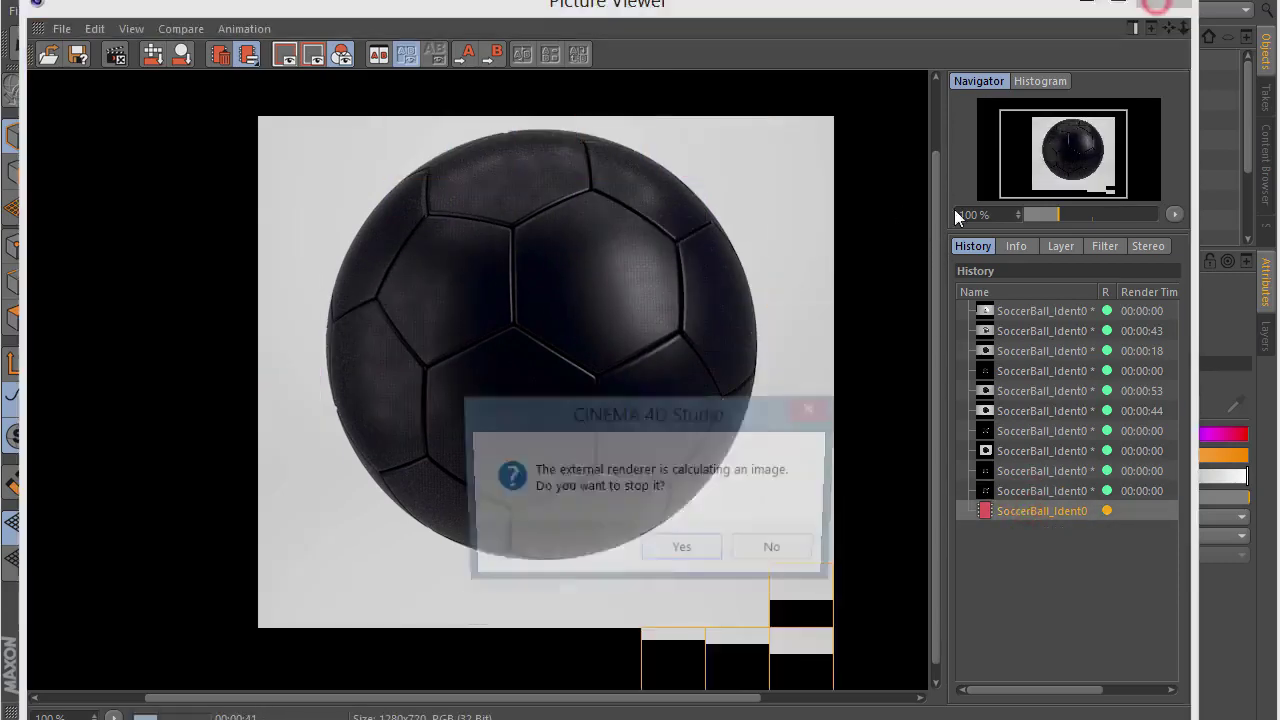
pyautogui.click(1165, 4)
pyautogui.click(699, 555)
pyautogui.click(903, 101)
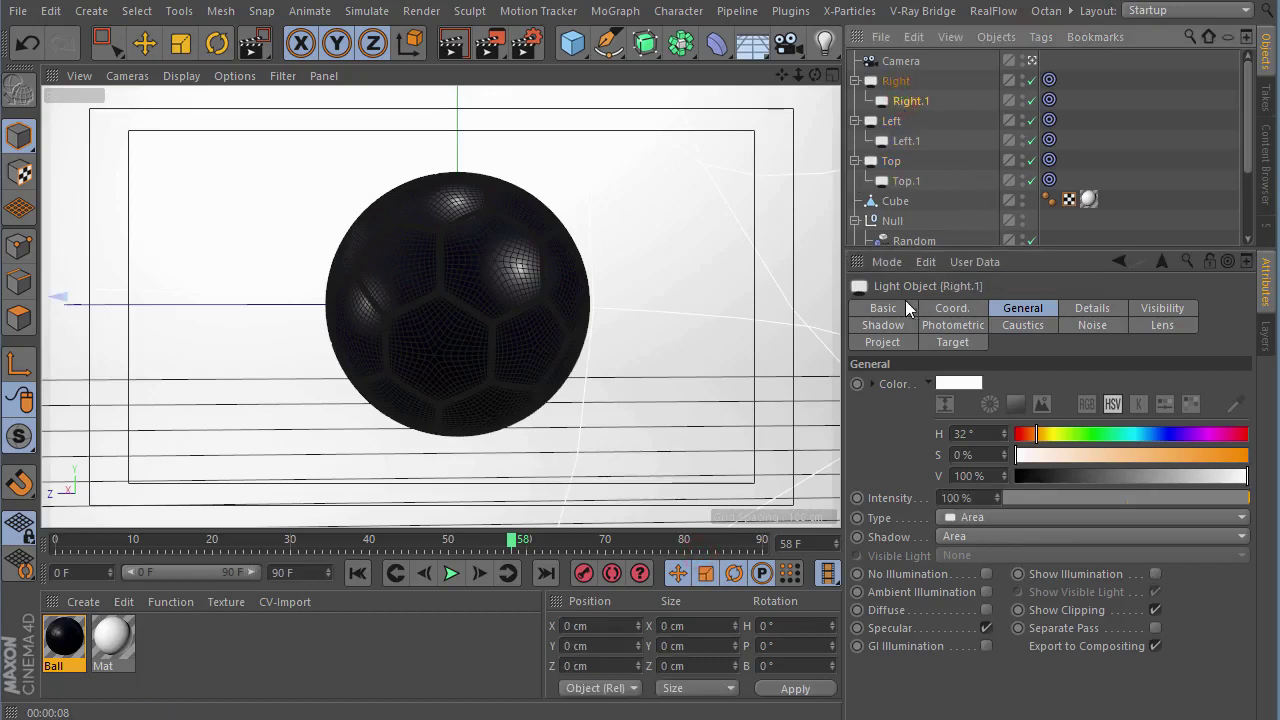
# - Set the Shadow type to None on the Right.1, Left.1 and Top.1 lights
pyautogui.click(965, 536)
pyautogui.click(962, 540)
pyautogui.click(910, 141)
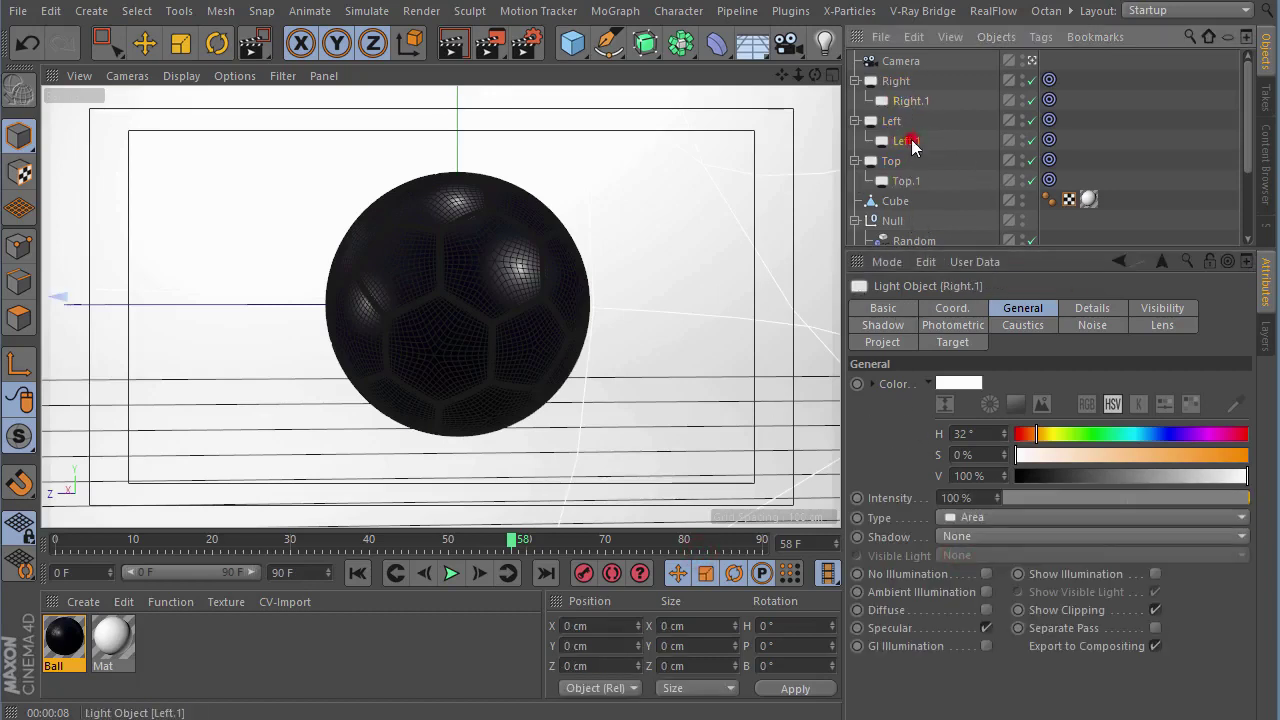
pyautogui.keyDown('ctrl'); pyautogui.click(906, 181); pyautogui.keyUp('ctrl')
pyautogui.click(965, 536)
pyautogui.click(972, 560)
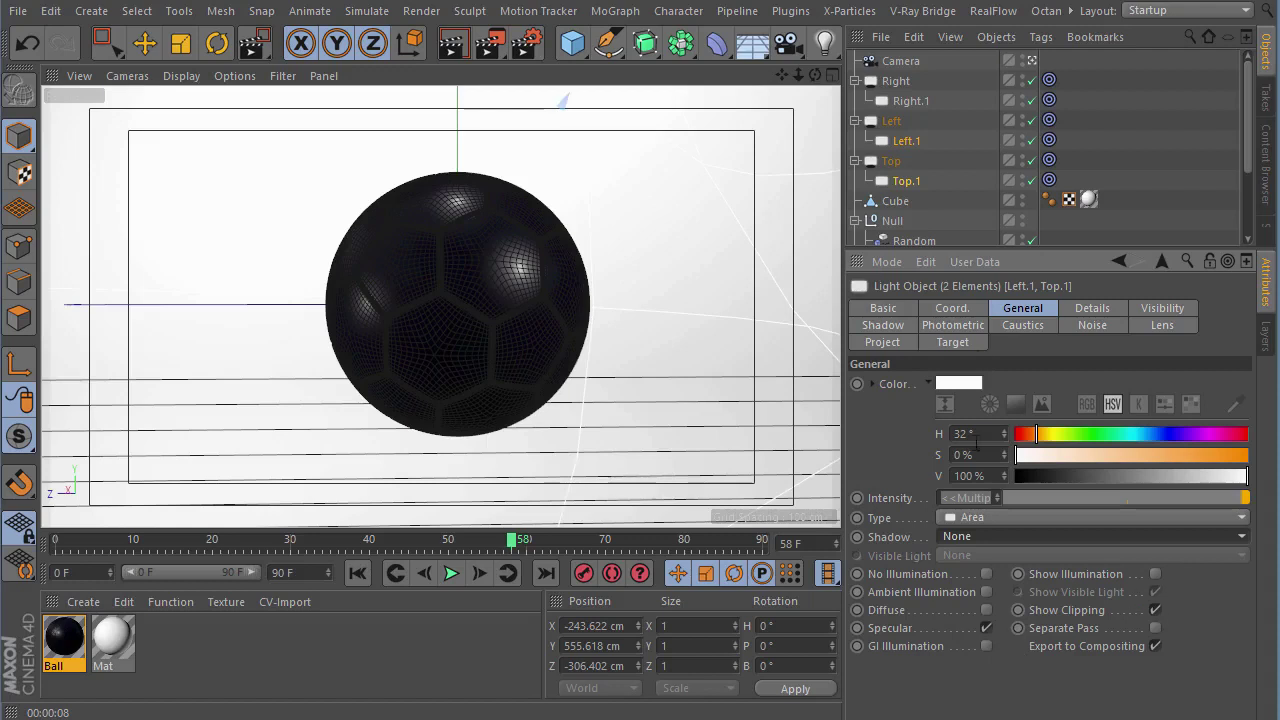
pyautogui.keyDown('ctrl'); pyautogui.click(911, 101); pyautogui.keyUp('ctrl')
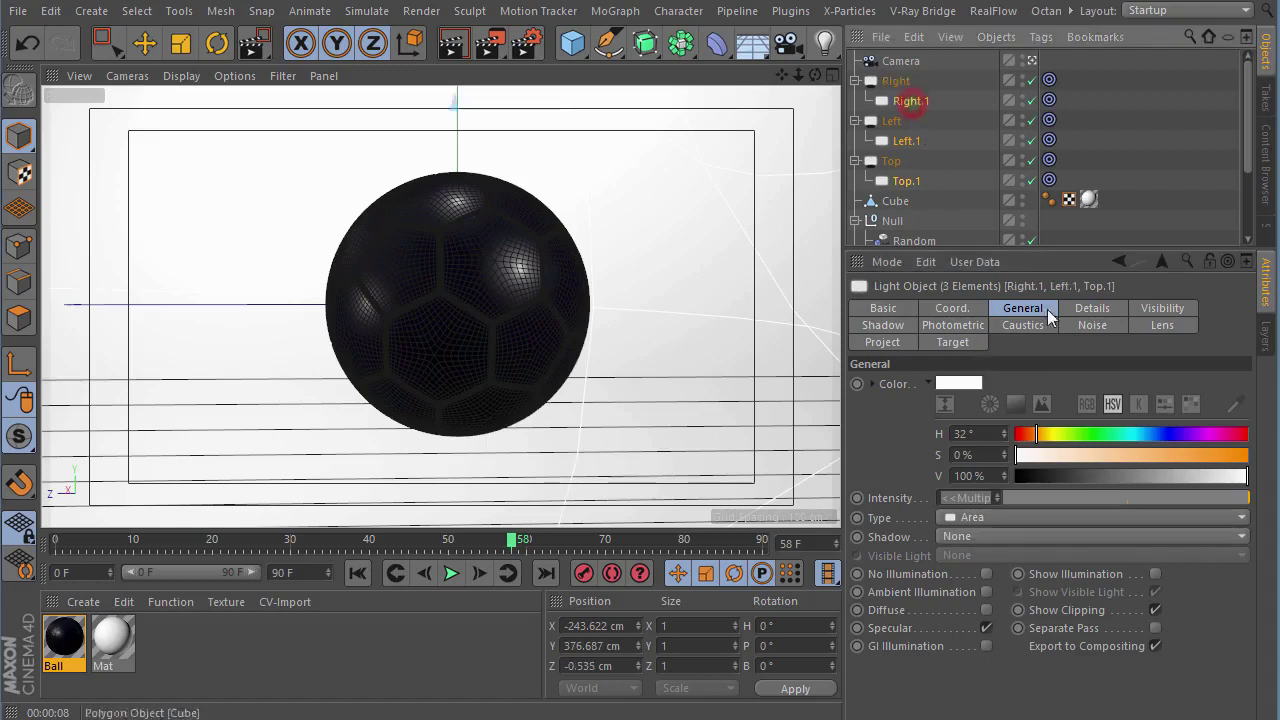
# - Toggle Show in Render for the three .1 lights and check their Visibility settings
pyautogui.click(1093, 309)
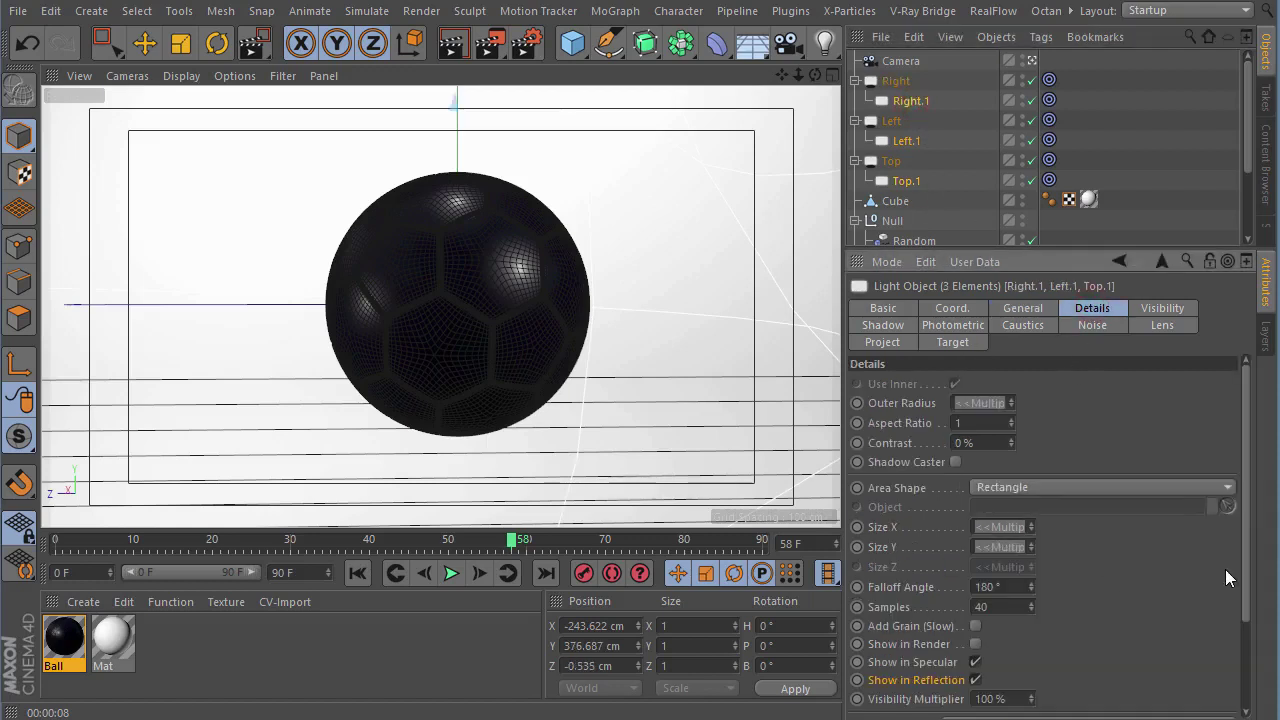
pyautogui.moveTo(1246, 590); pyautogui.dragTo(1246, 697)
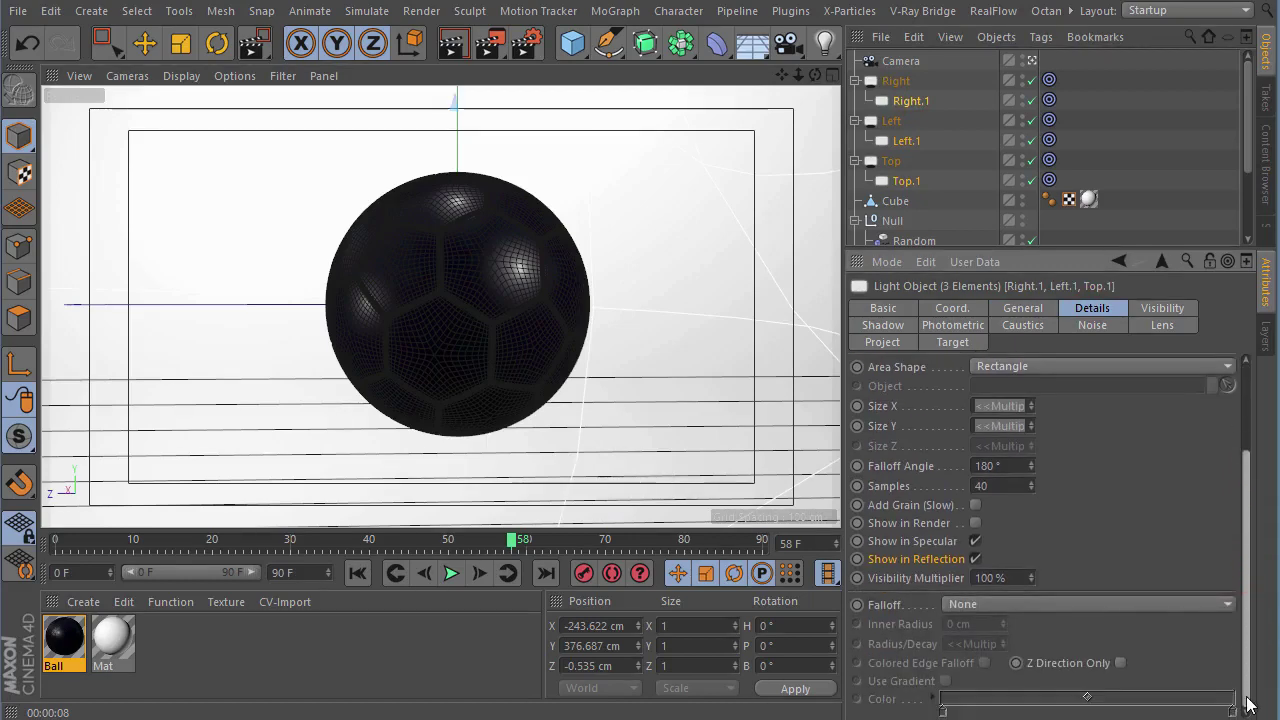
pyautogui.click(975, 523)
pyautogui.moveTo(1246, 587); pyautogui.dragTo(1231, 460)
pyautogui.click(1148, 311)
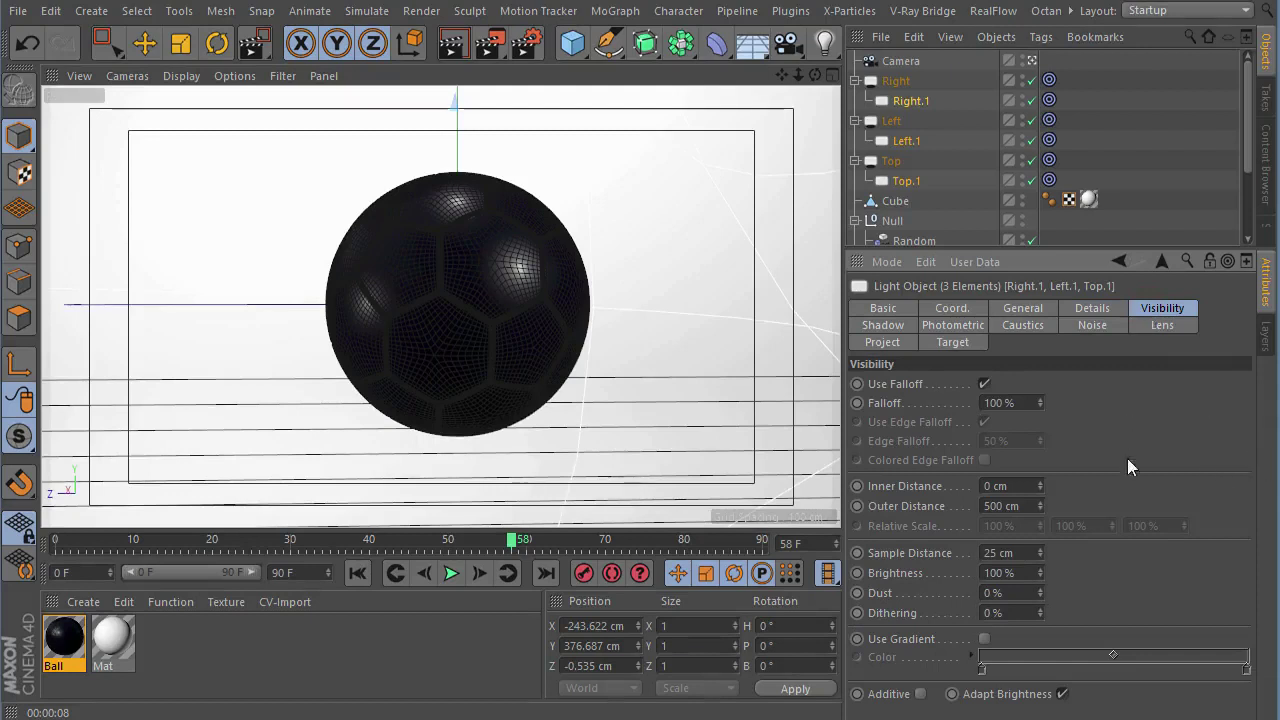
# - Review the Details of the parent Right, Left and Top lights and start a new render
pyautogui.click(895, 80)
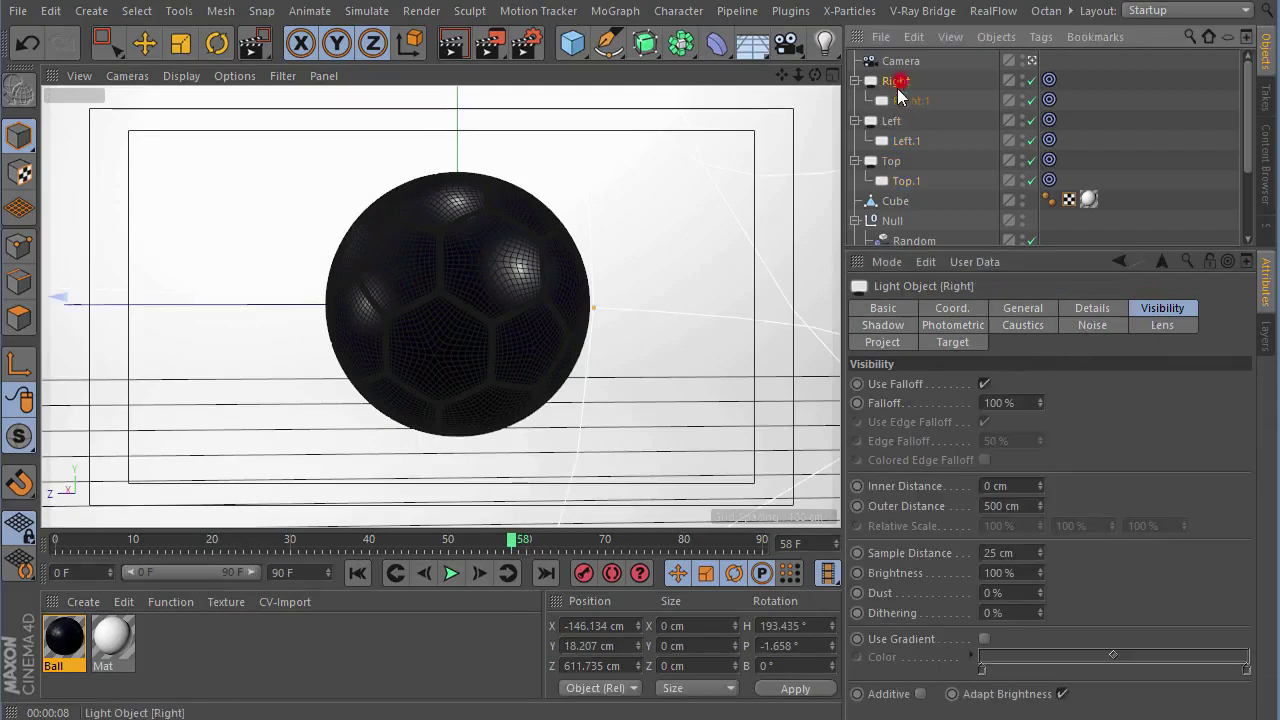
pyautogui.keyDown('ctrl'); pyautogui.click(891, 120); pyautogui.keyUp('ctrl')
pyautogui.keyDown('ctrl'); pyautogui.click(890, 160); pyautogui.keyUp('ctrl')
pyautogui.click(1099, 310)
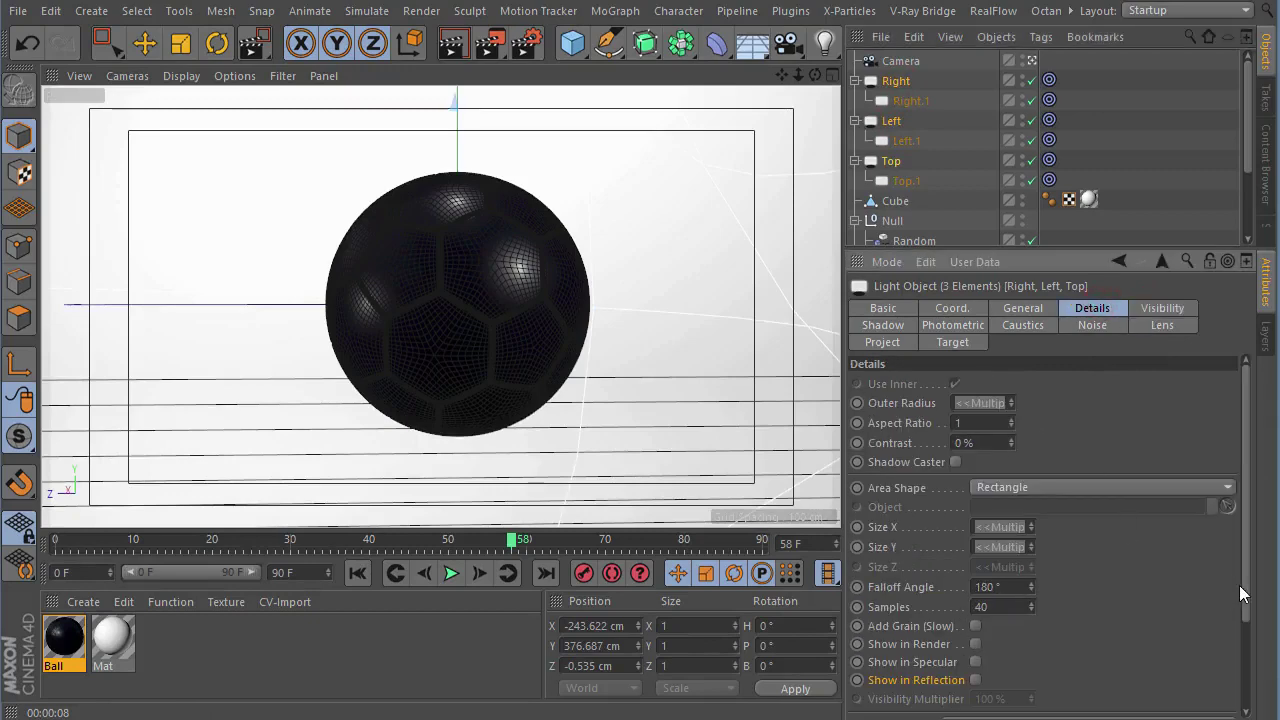
pyautogui.moveTo(1240, 593)
pyautogui.mouseDown()
pyautogui.moveTo(1256, 699)
pyautogui.moveTo(1258, 598)
pyautogui.mouseUp()
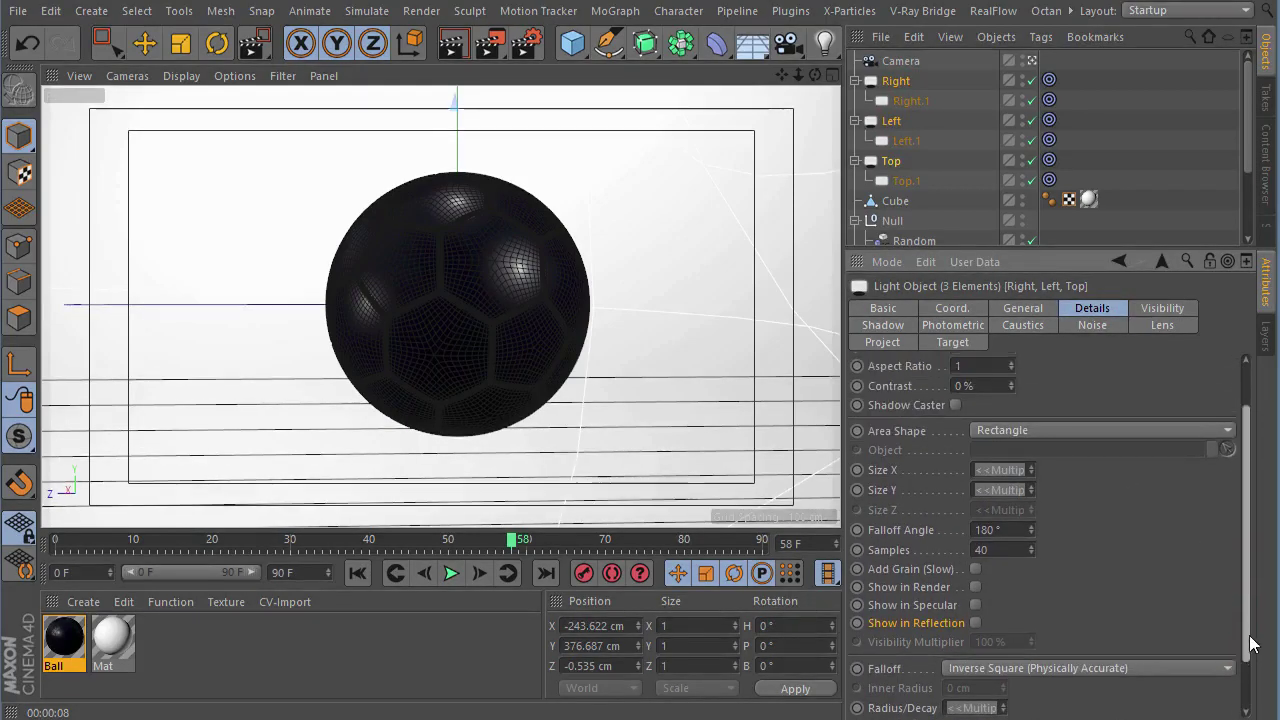
pyautogui.click(488, 50)
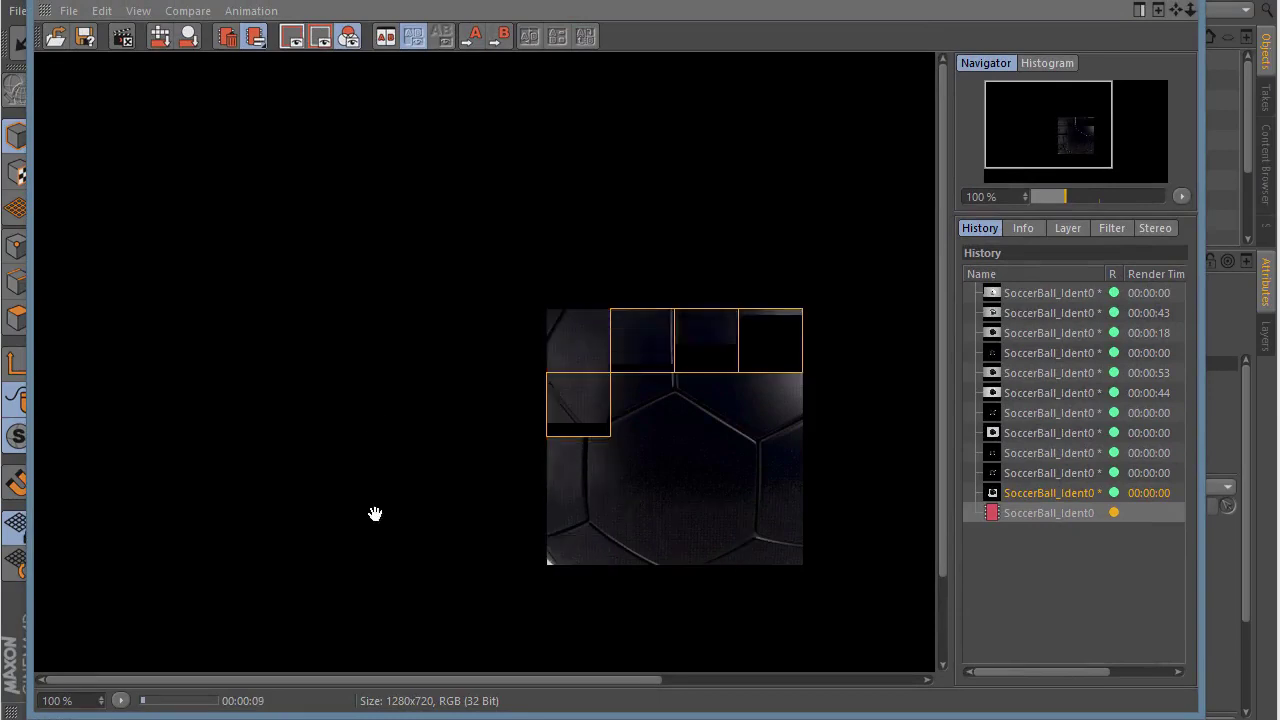
# - Flip between the previous and the new shadowless render, panning to see the ball
pyautogui.moveTo(800, 503); pyautogui.dragTo(654, 400)
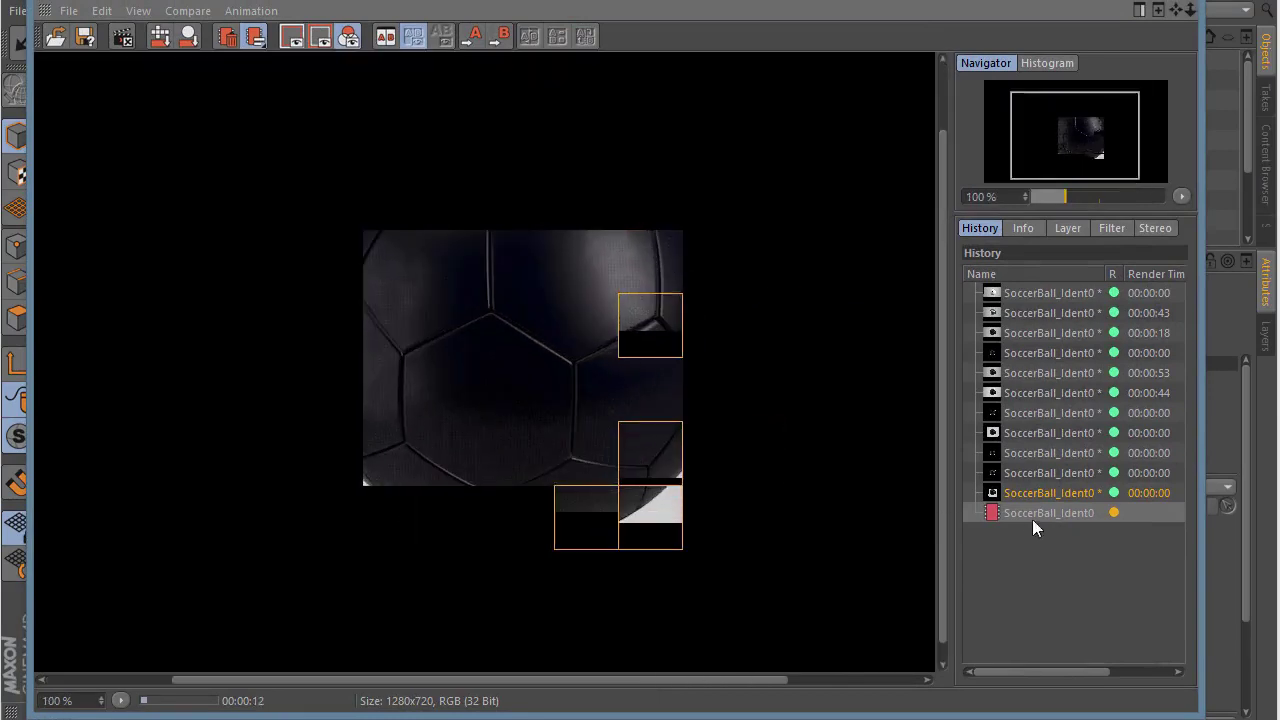
pyautogui.click(1038, 492)
pyautogui.click(1039, 512)
pyautogui.click(1040, 497)
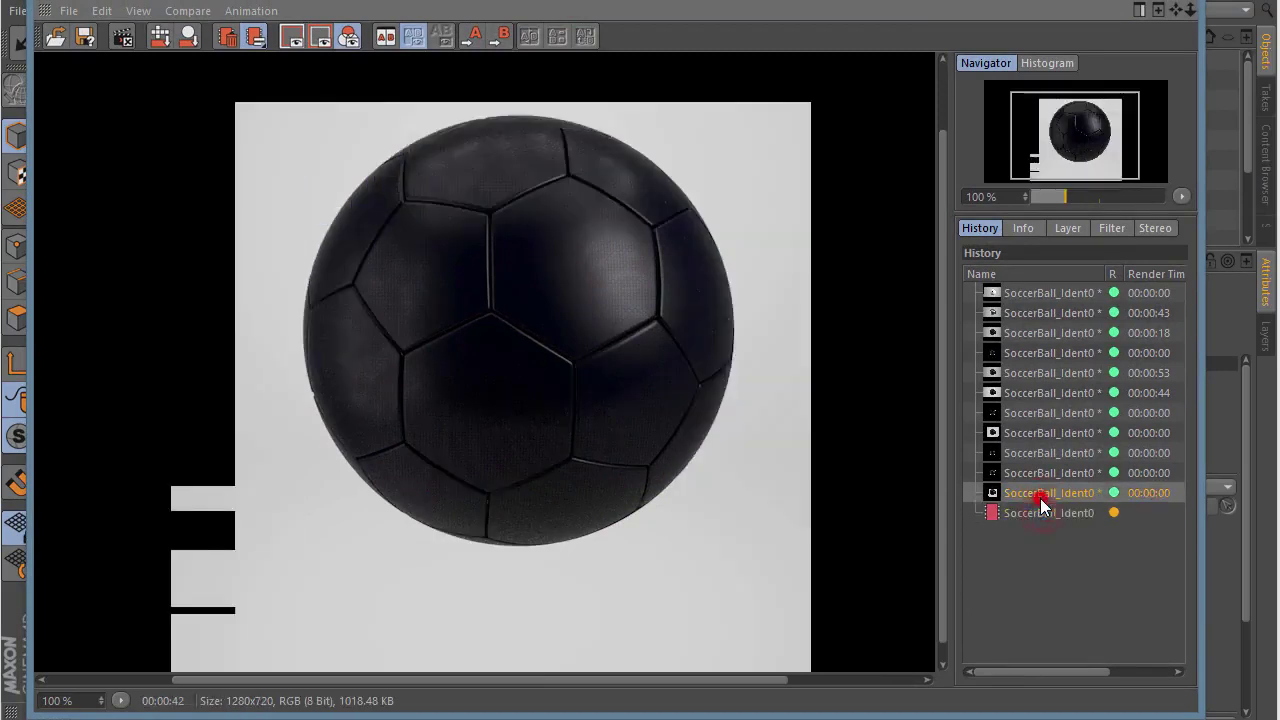
pyautogui.click(1020, 512)
pyautogui.moveTo(409, 371); pyautogui.dragTo(443, 414)
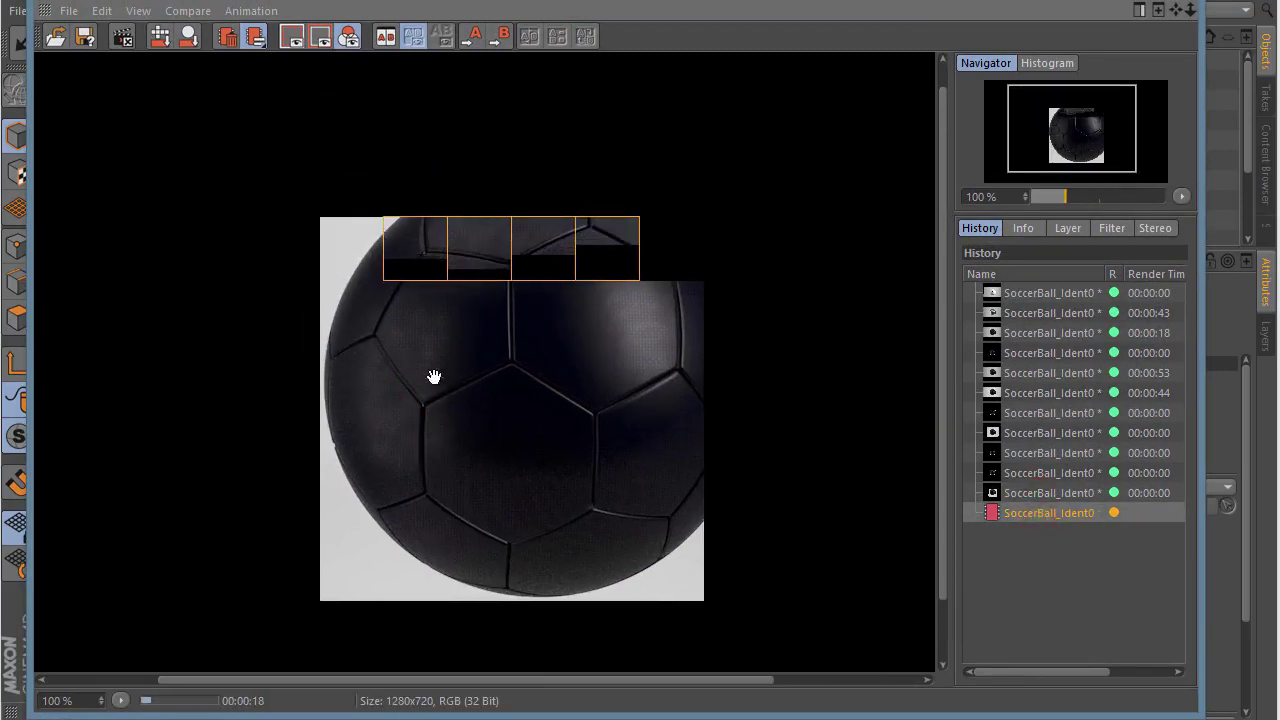
pyautogui.click(1016, 494)
pyautogui.click(1016, 514)
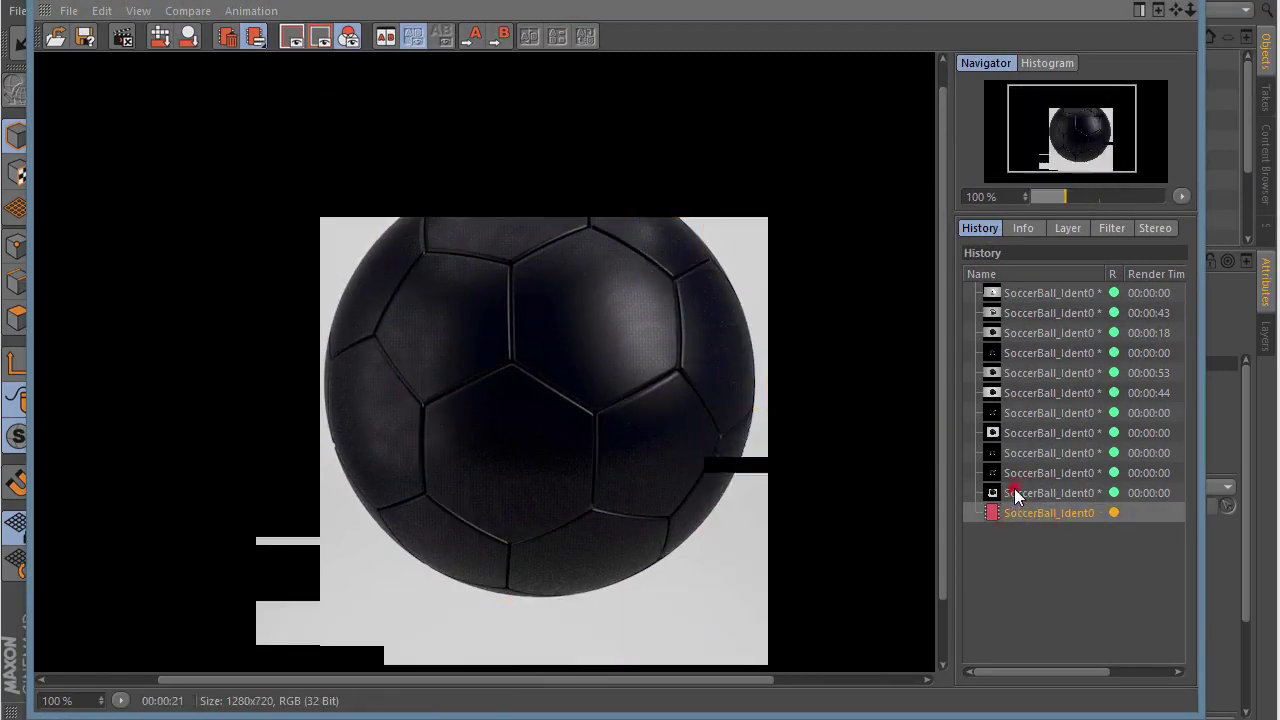
pyautogui.click(1014, 492)
pyautogui.click(1017, 514)
# - Center the ball, compare the two renders again, then stop rendering and close the viewer
pyautogui.moveTo(514, 406); pyautogui.dragTo(797, 208)
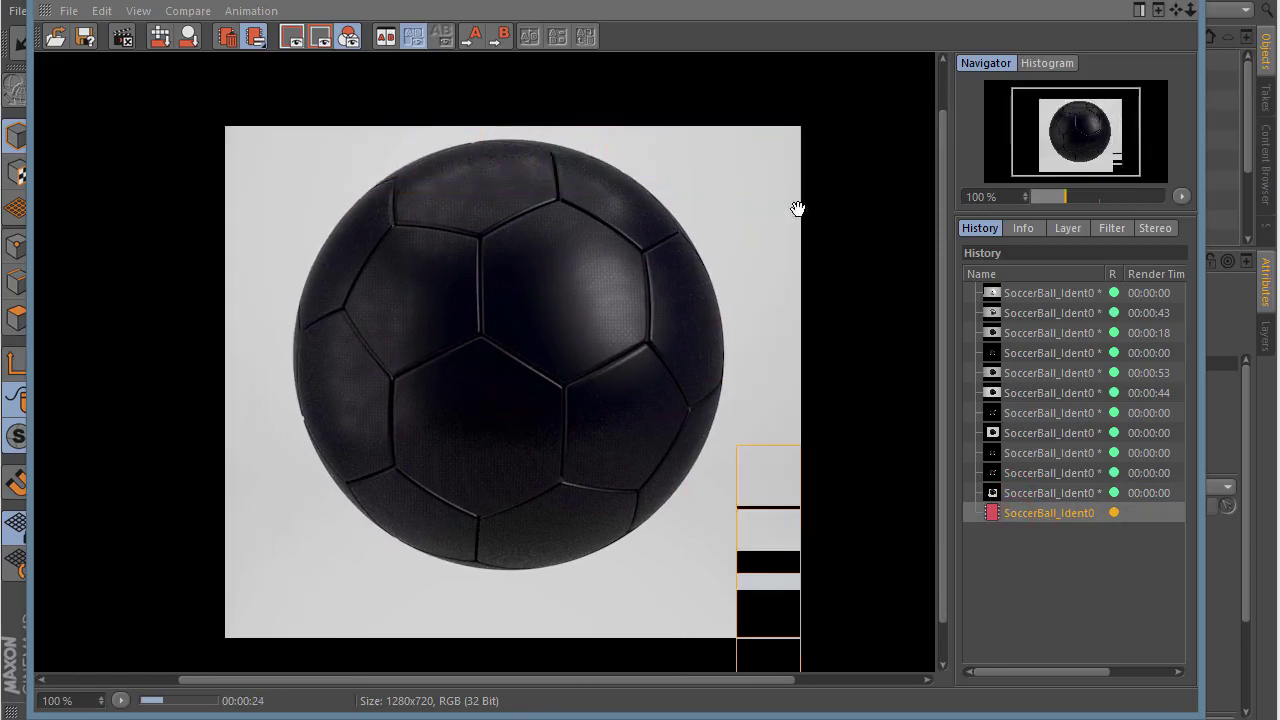
pyautogui.click(1020, 493)
pyautogui.click(1019, 514)
pyautogui.click(1018, 495)
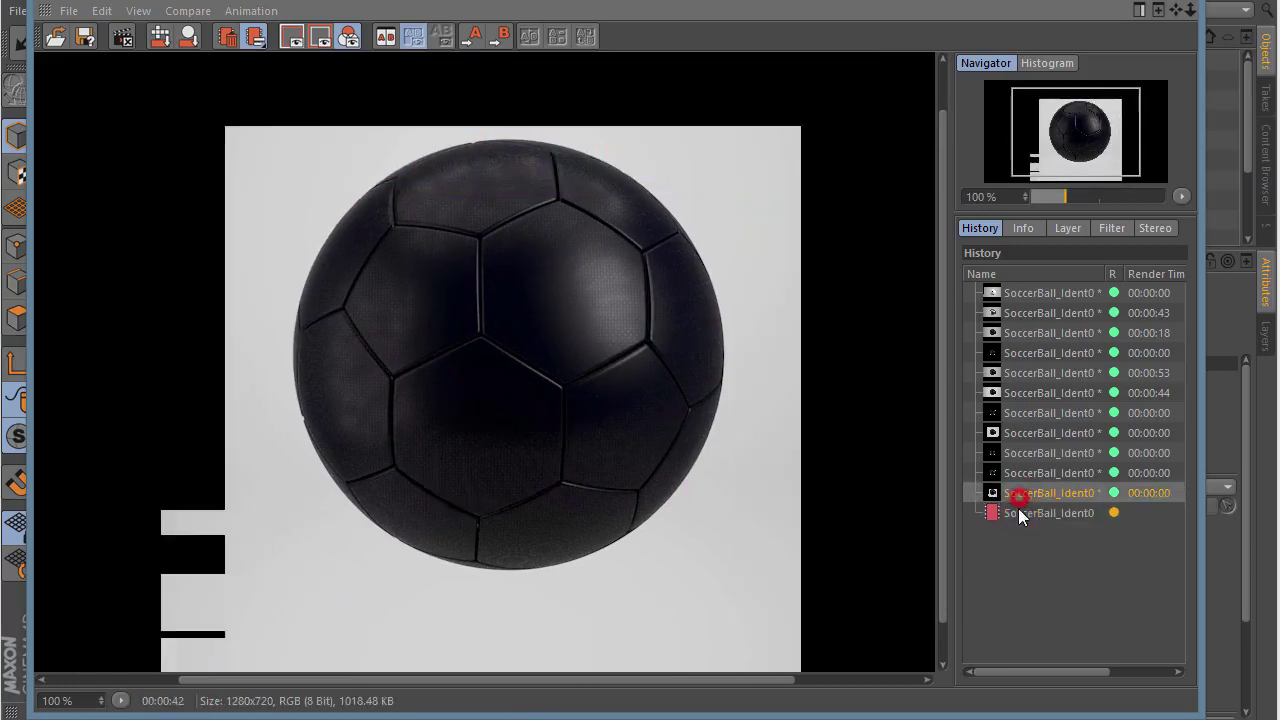
pyautogui.click(1017, 514)
pyautogui.click(1014, 494)
pyautogui.click(1015, 512)
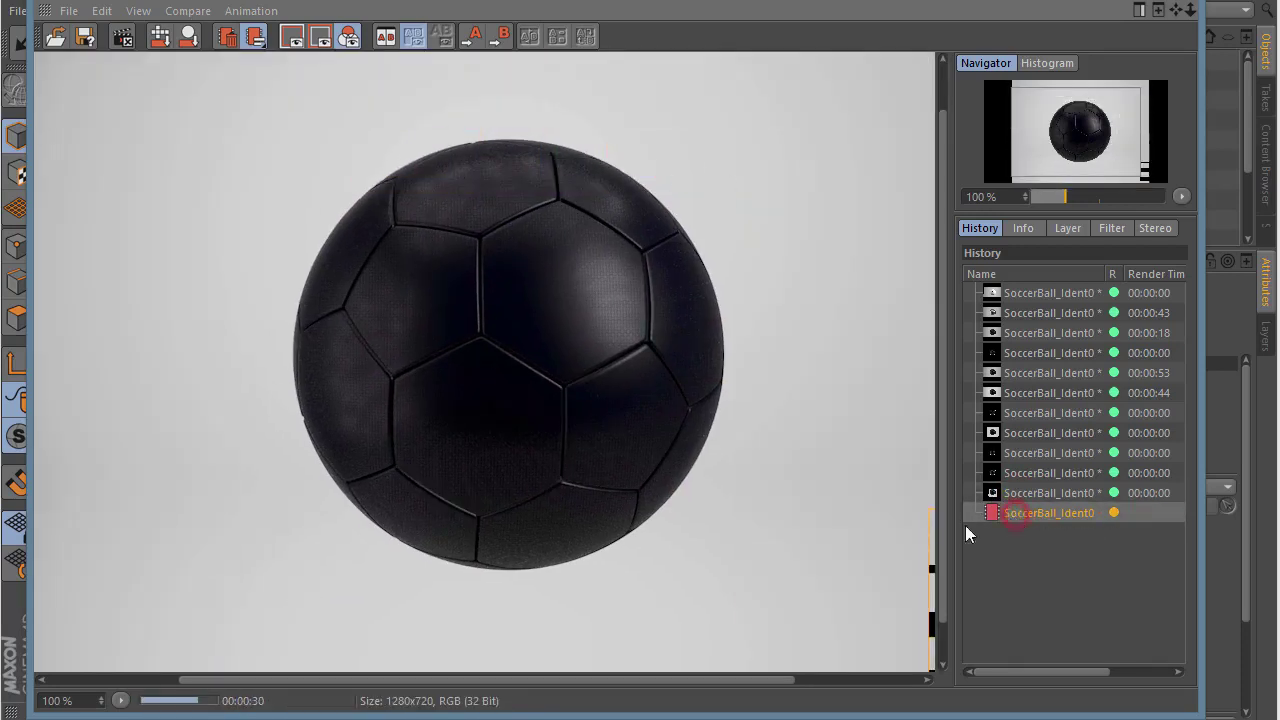
pyautogui.moveTo(990, 3)
pyautogui.mouseDown()
pyautogui.moveTo(994, 14)
pyautogui.moveTo(1008, 2)
pyautogui.mouseUp()
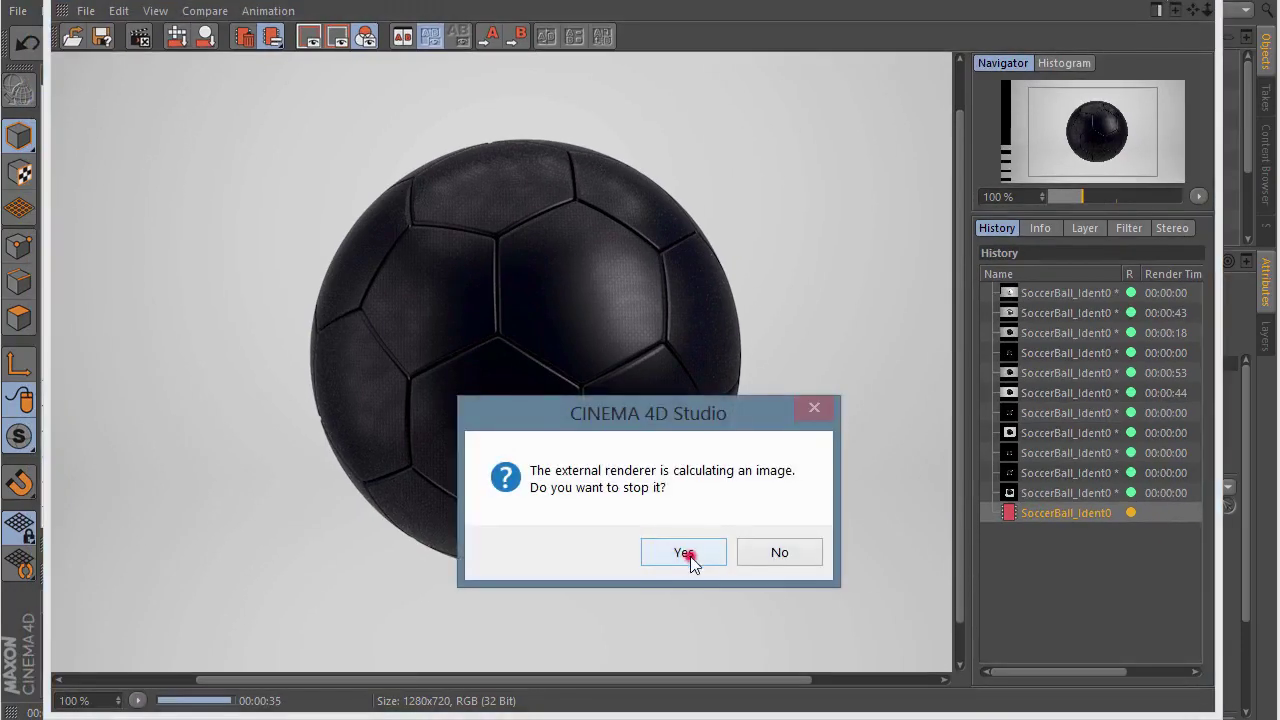
pyautogui.click(688, 554)
# - In the Ball material's Reflectance layers, raise Default Specular to 83%, then close the editor
pyautogui.doubleClick(63, 637)
pyautogui.moveTo(520, 100); pyautogui.dragTo(450, 72)
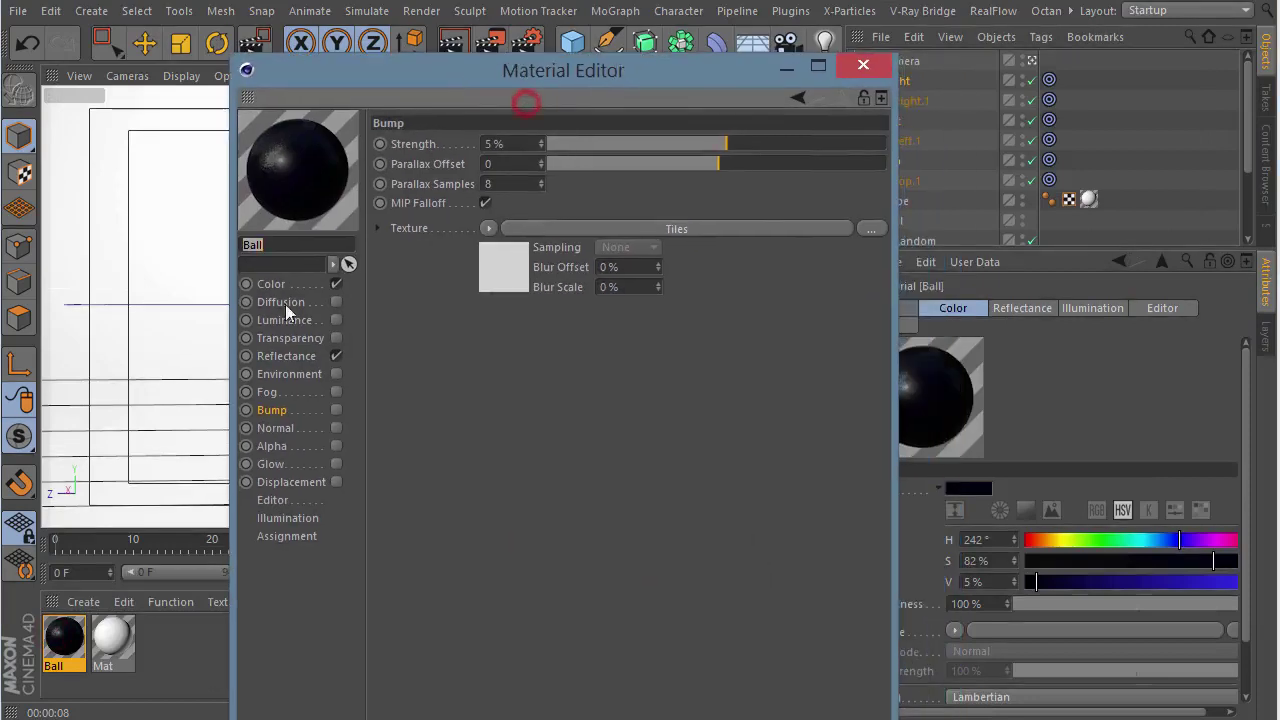
pyautogui.click(287, 356)
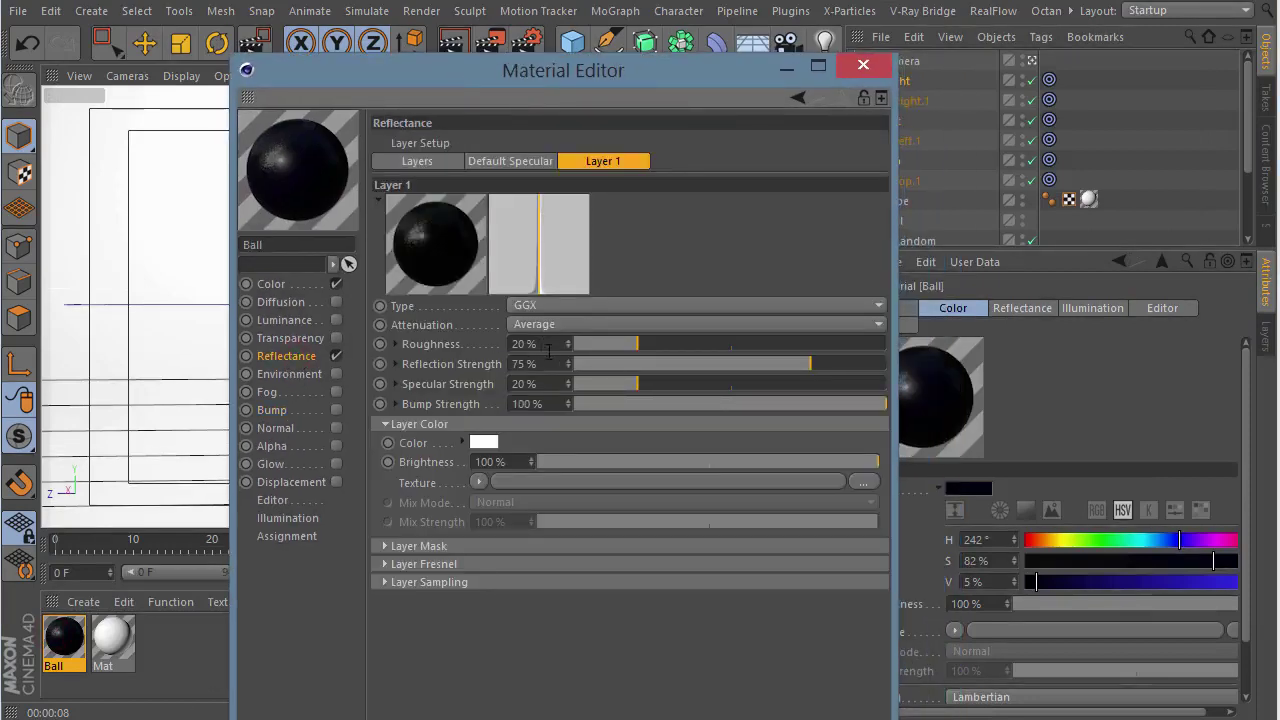
pyautogui.click(440, 162)
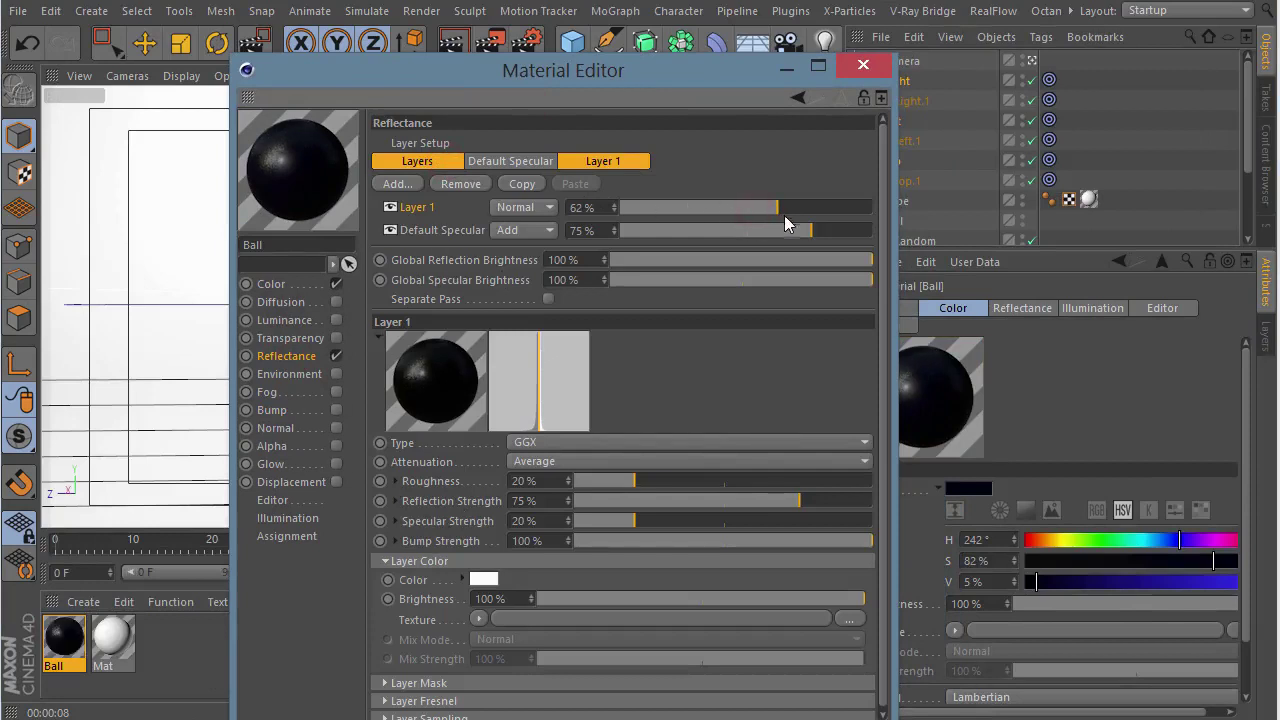
pyautogui.moveTo(828, 237); pyautogui.dragTo(834, 238)
pyautogui.scroll(-1, 441, 490)
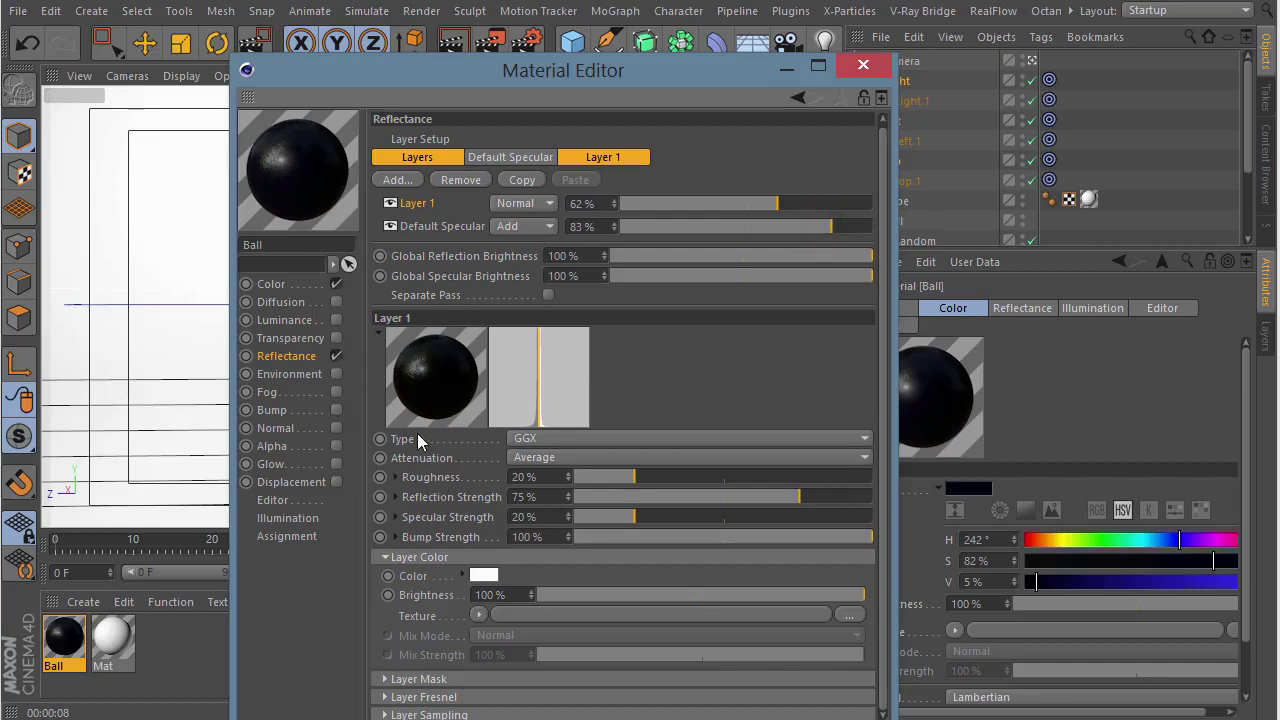
pyautogui.click(289, 284)
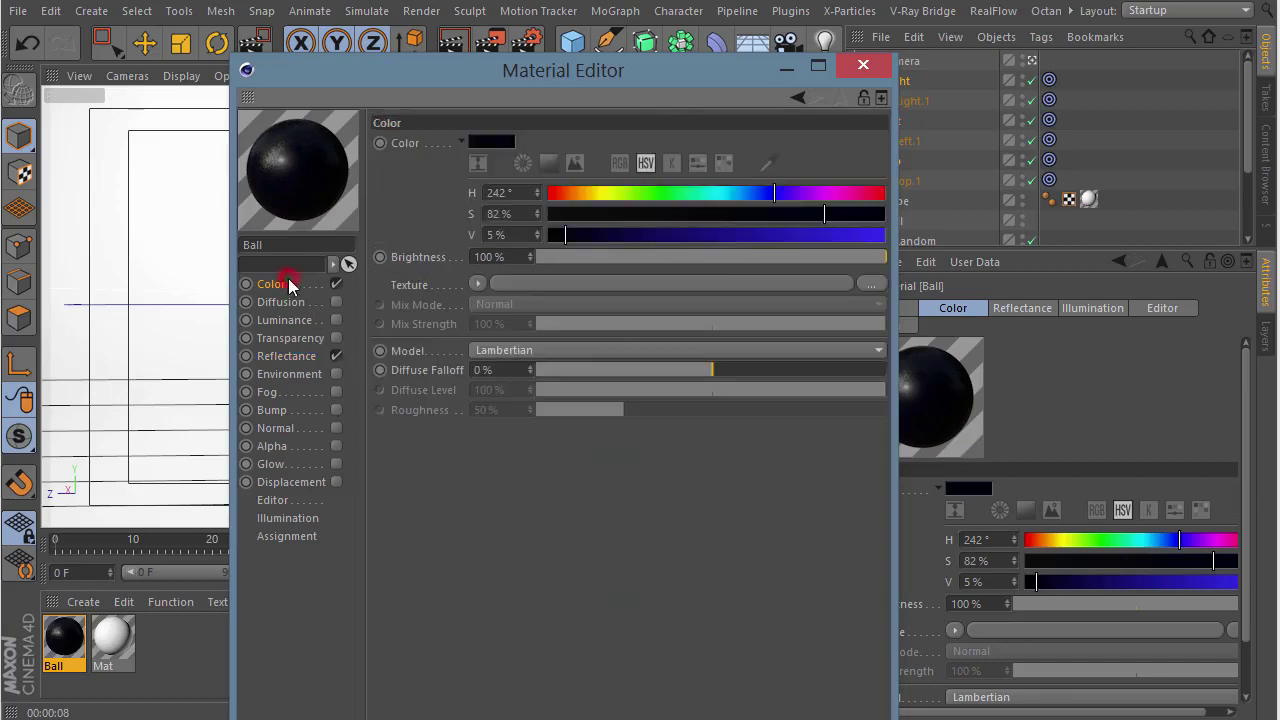
pyautogui.click(863, 65)
# - Tint Right and Right.1 pale blue (H 213°, S 9%) and Left and Left.1 pale yellow (H 48°, S 6%)
pyautogui.keyDown('ctrl'); pyautogui.click(905, 100); pyautogui.keyUp('ctrl')
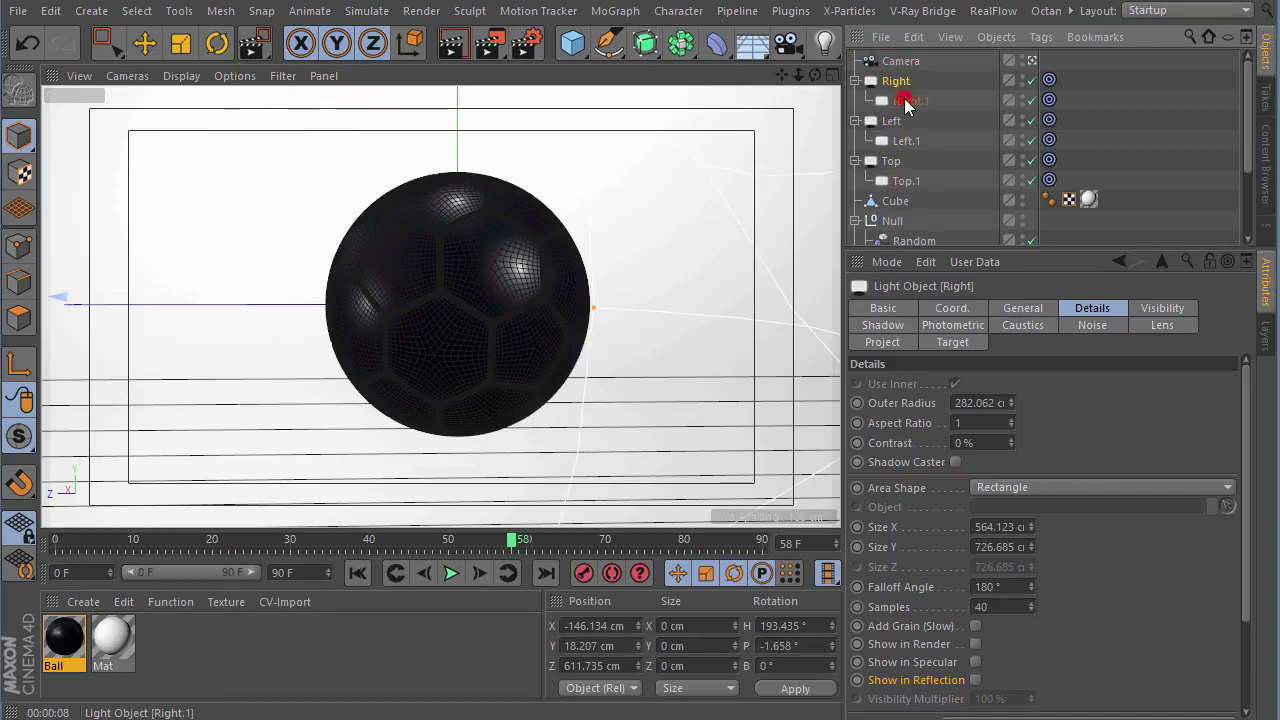
pyautogui.click(1022, 308)
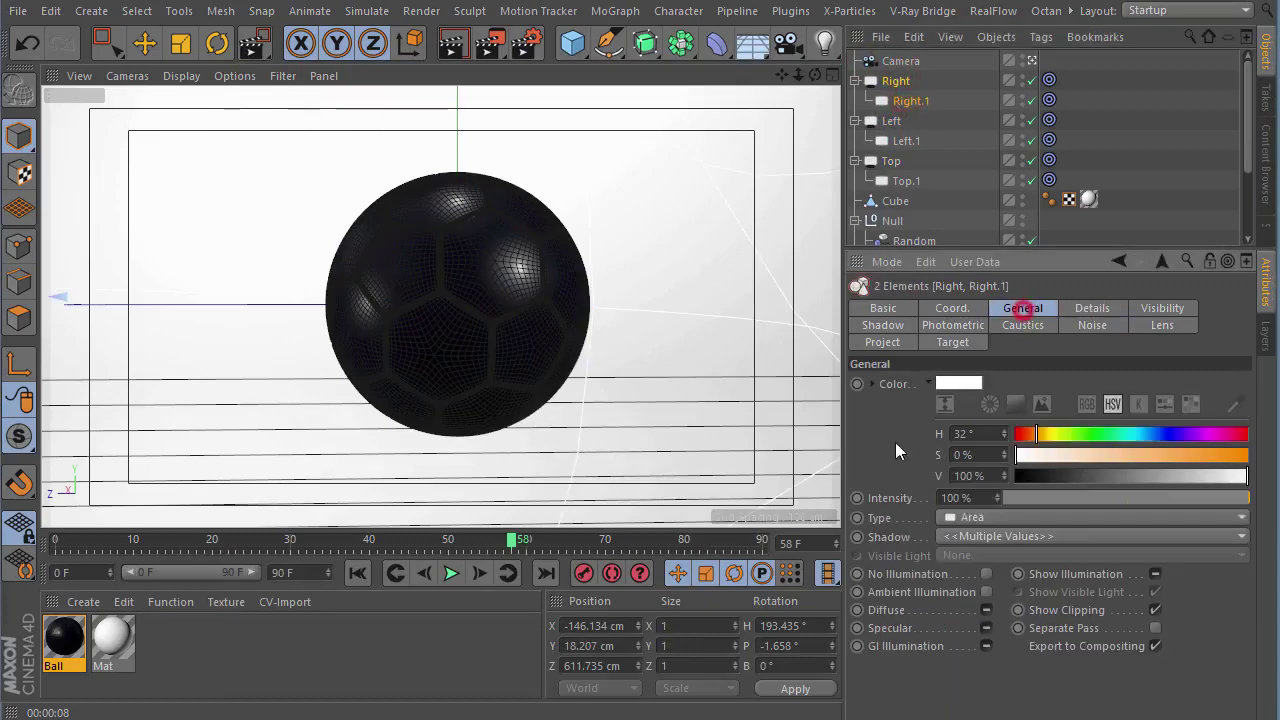
pyautogui.click(1148, 434)
pyautogui.moveTo(1057, 456); pyautogui.dragTo(1037, 456)
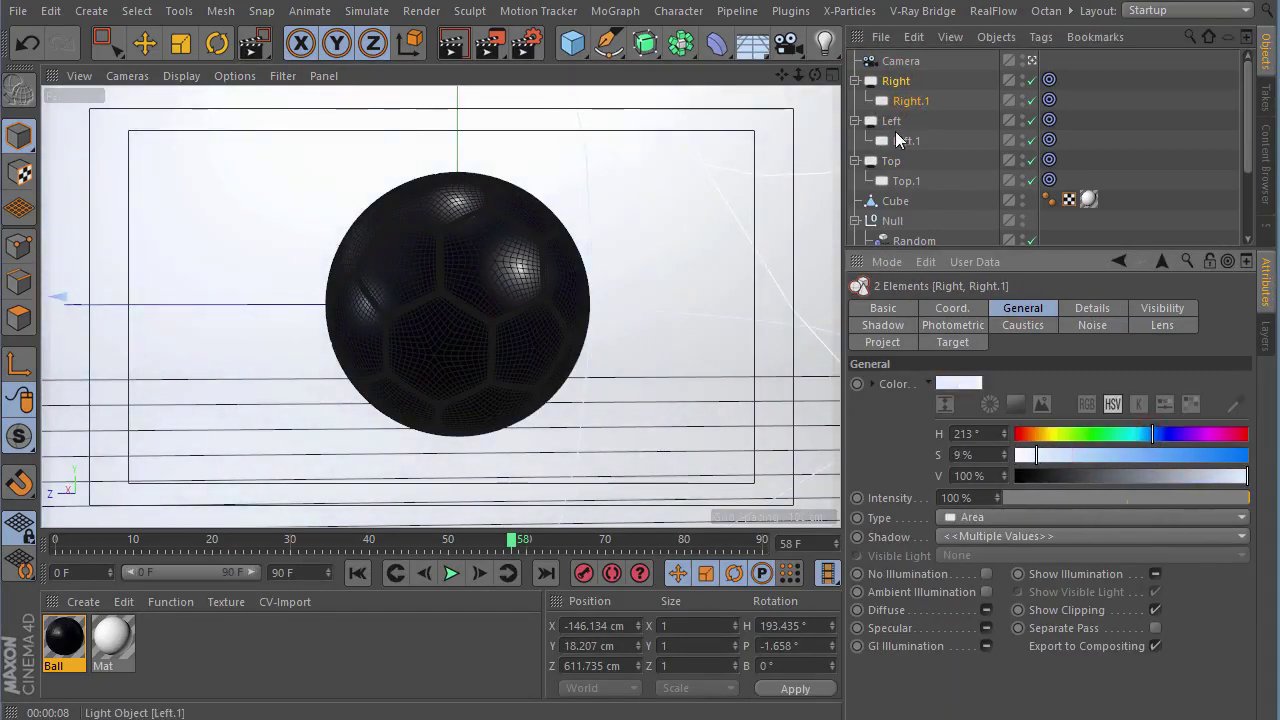
pyautogui.click(891, 120)
pyautogui.keyDown('ctrl'); pyautogui.click(906, 140); pyautogui.keyUp('ctrl')
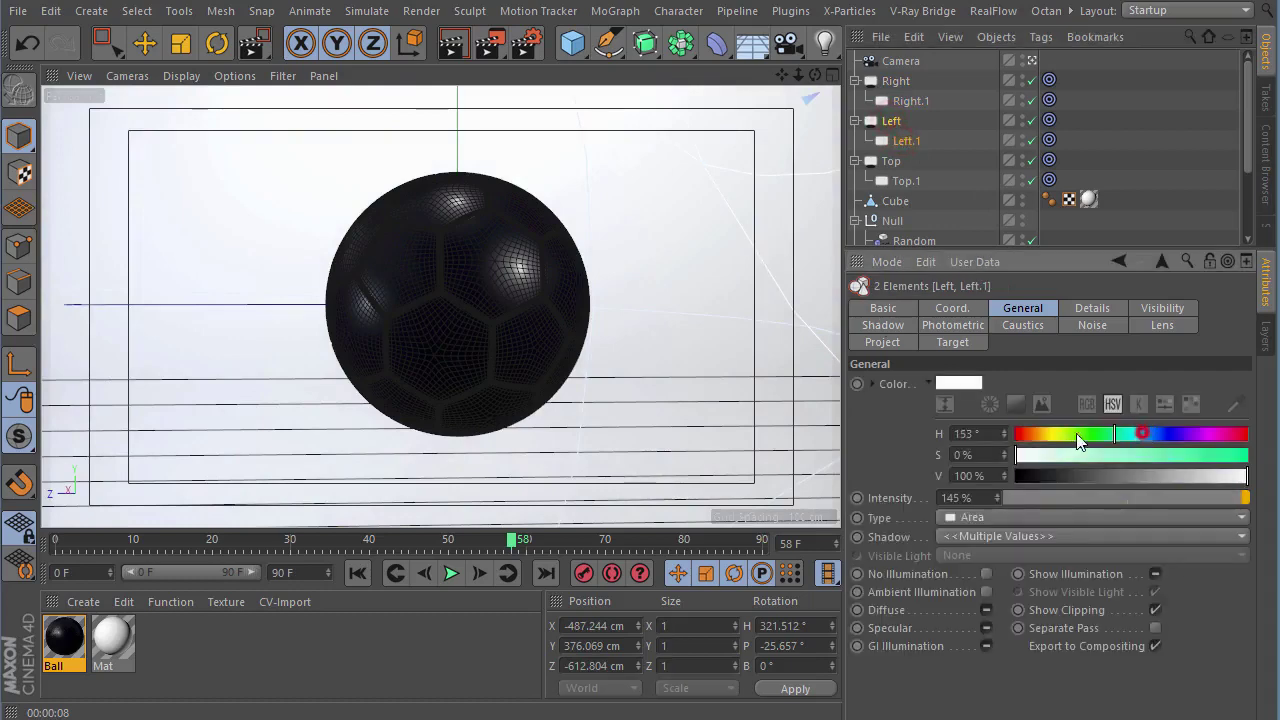
pyautogui.moveTo(1108, 438); pyautogui.dragTo(1047, 436)
pyautogui.click(1027, 455)
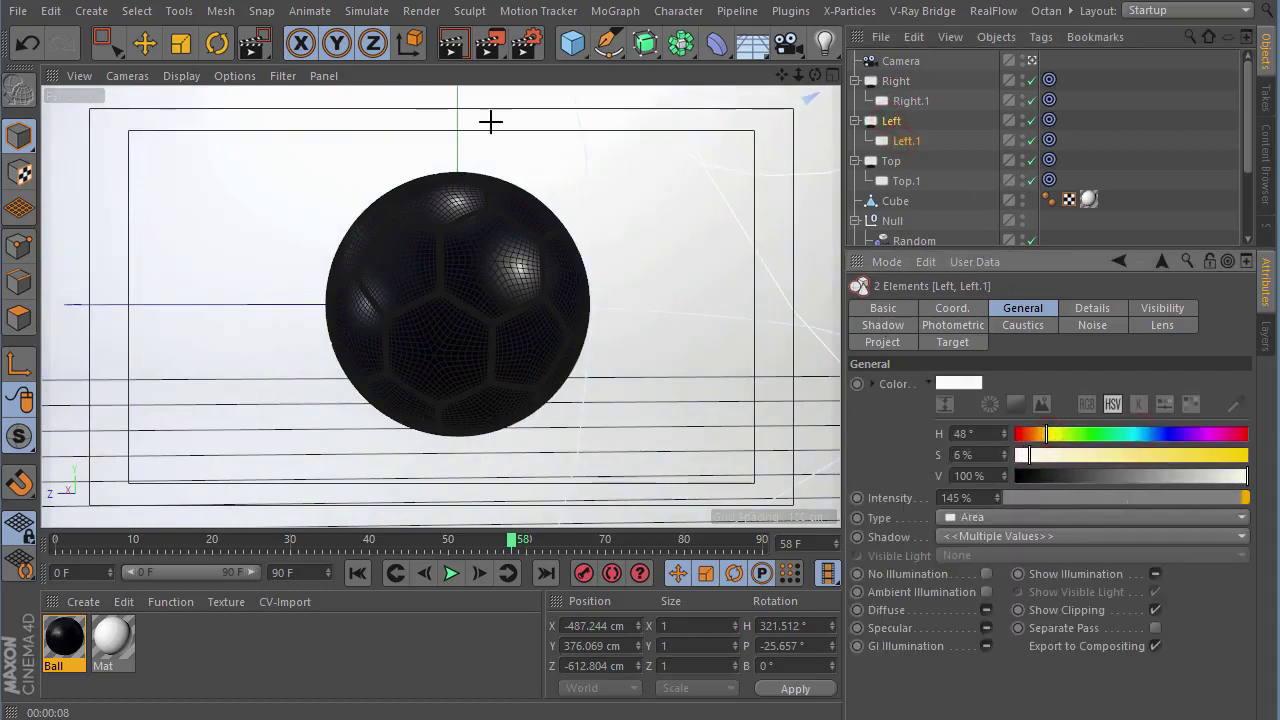
# - Re-enable the Ball material's displacement at 4% strength
pyautogui.doubleClick(64, 640)
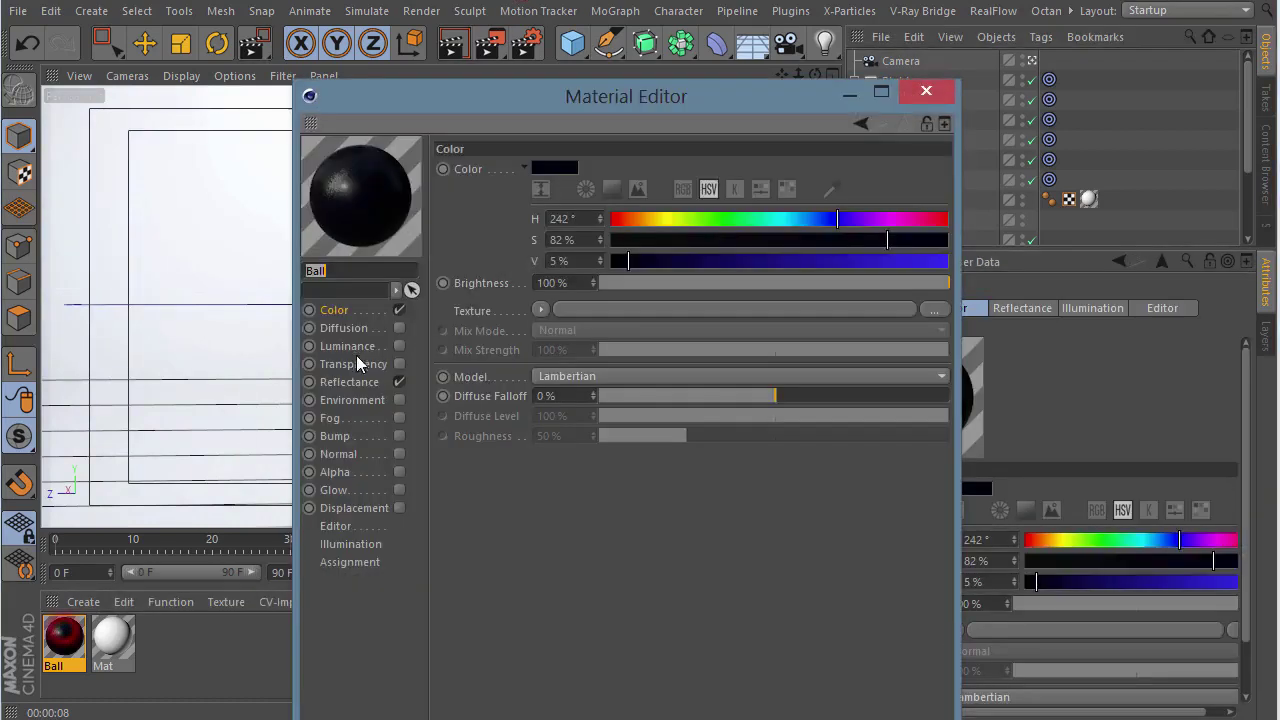
pyautogui.click(399, 508)
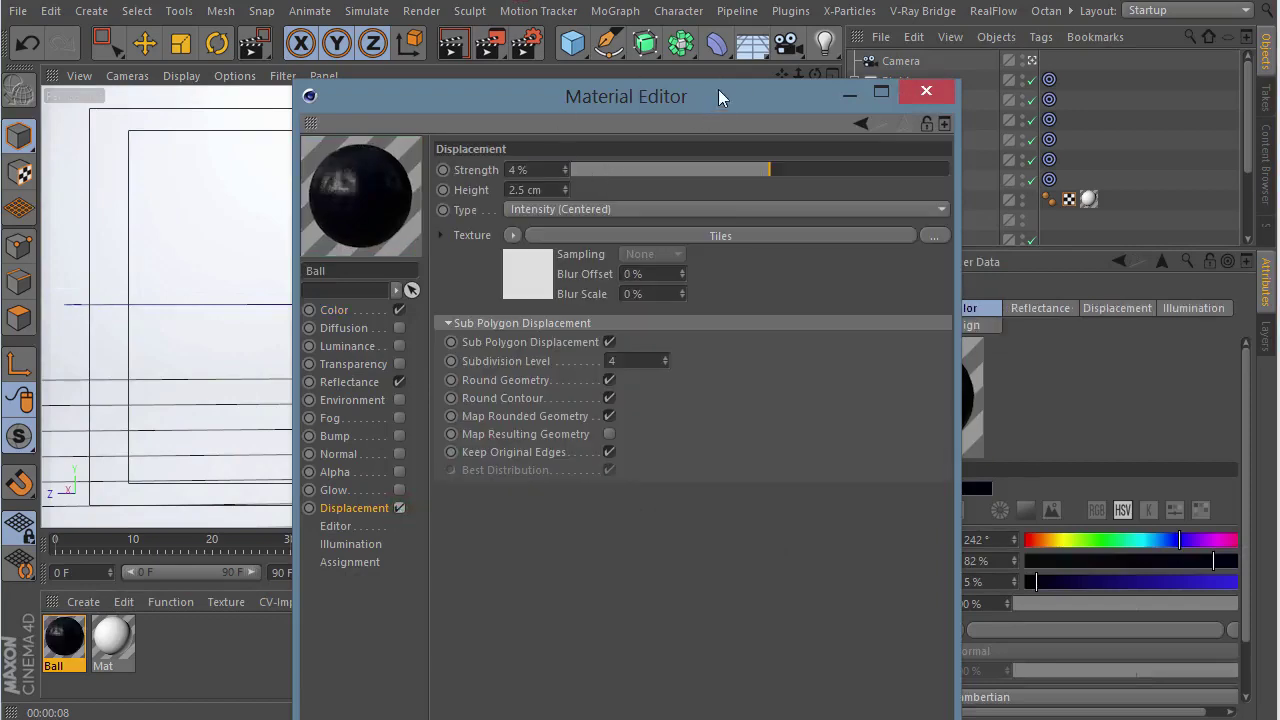
pyautogui.moveTo(670, 96); pyautogui.dragTo(614, 96)
pyautogui.click(869, 91)
# - Test-render the textured ball, then stop the render and close the viewer
pyautogui.click(489, 42)
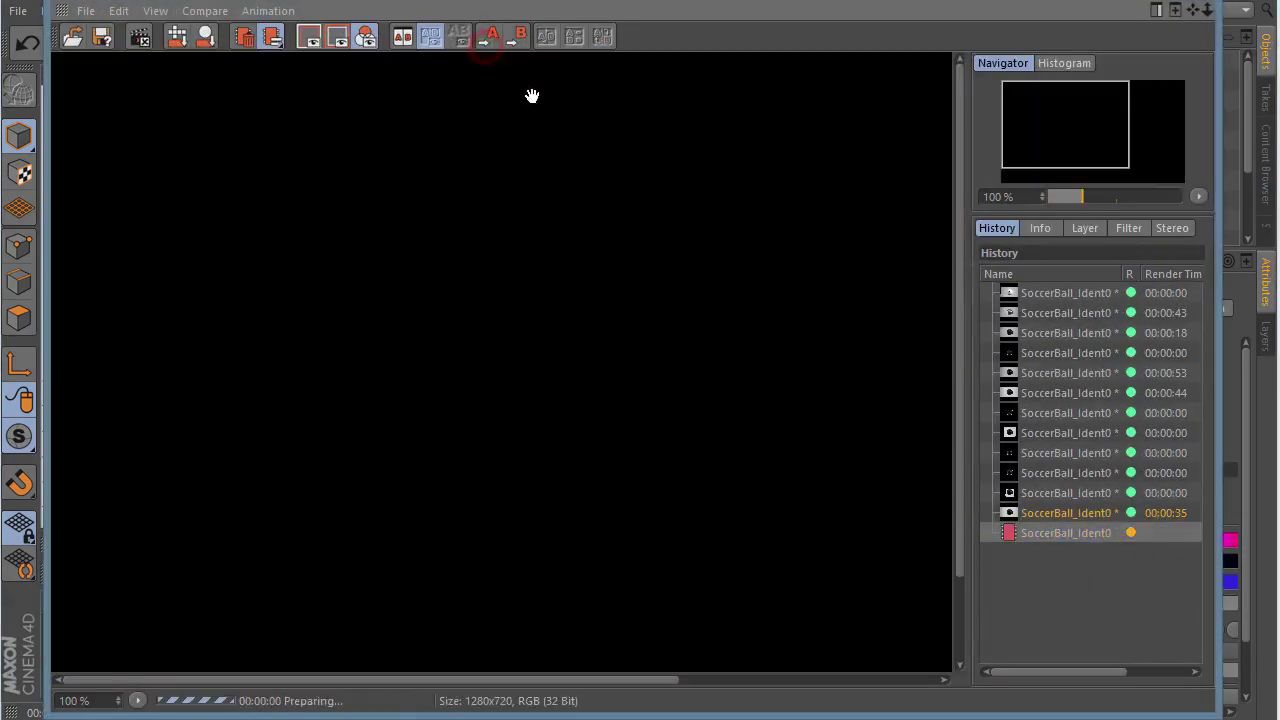
pyautogui.moveTo(679, 301); pyautogui.dragTo(481, 251)
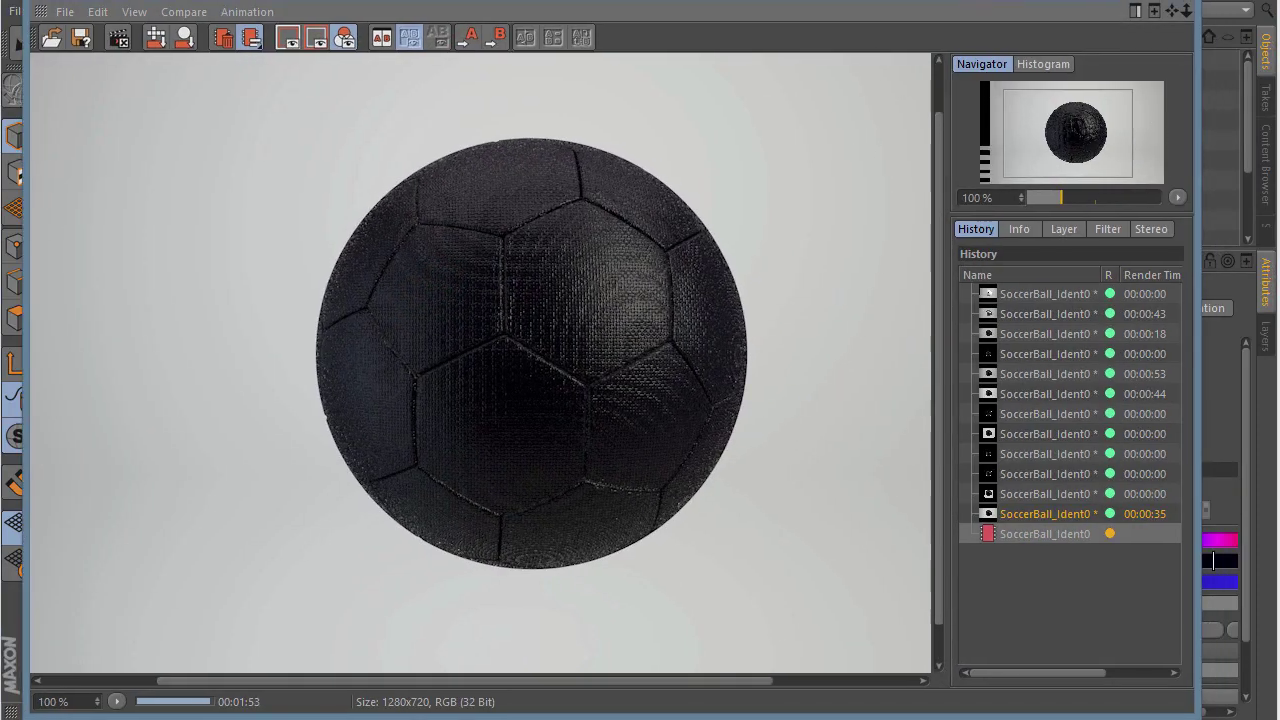
pyautogui.click(1186, 10)
pyautogui.click(700, 556)
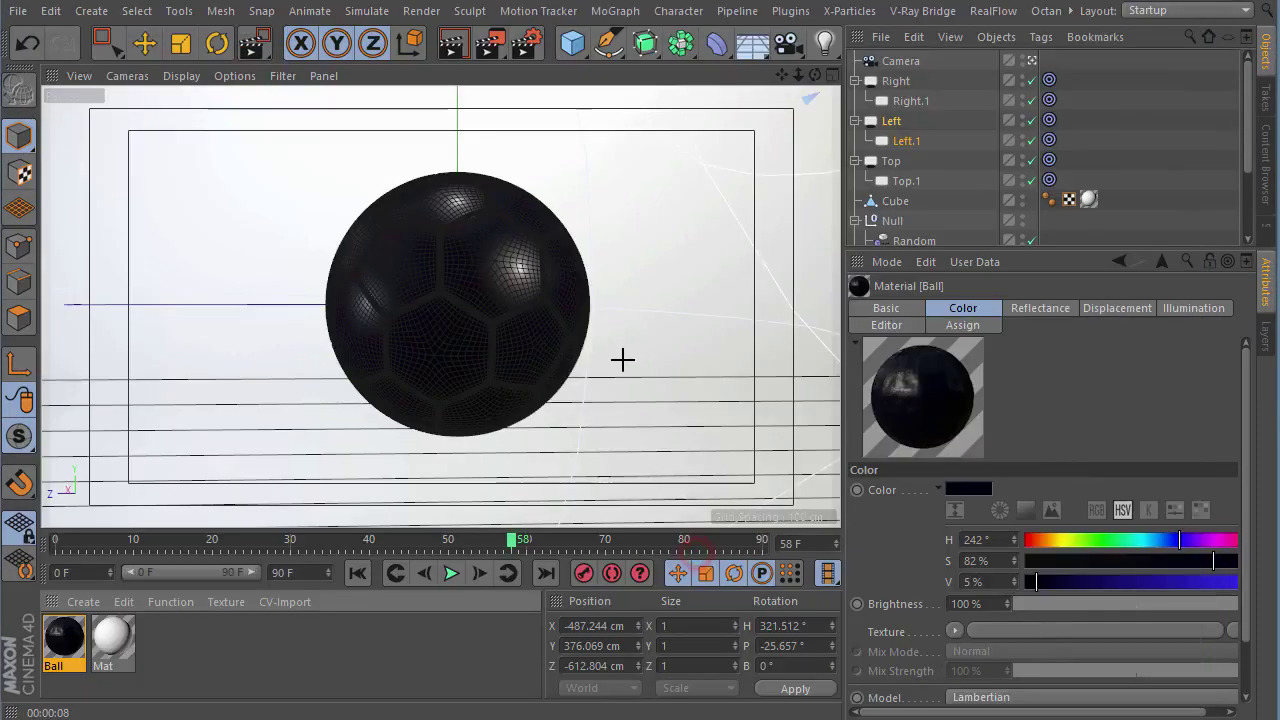
# - Set the Ball displacement to 2% strength and 2 cm height, and turn bump on at 3%
pyautogui.doubleClick(52, 638)
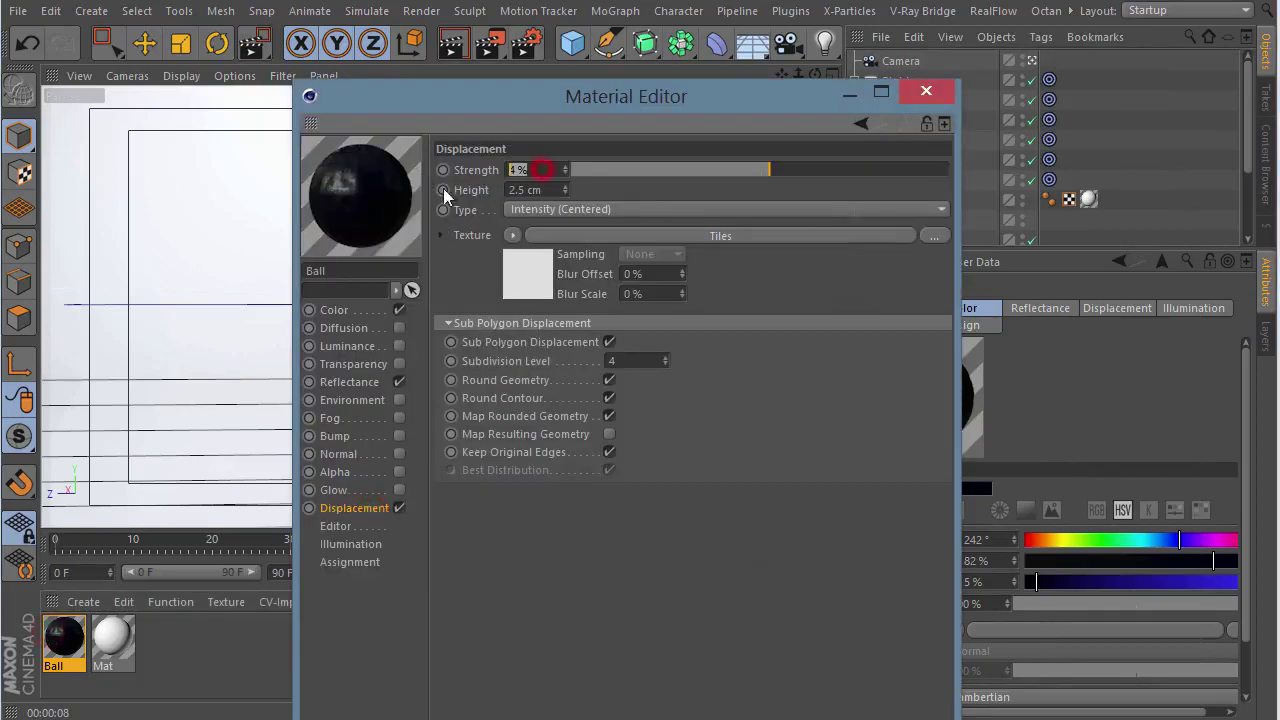
pyautogui.press('Tab')
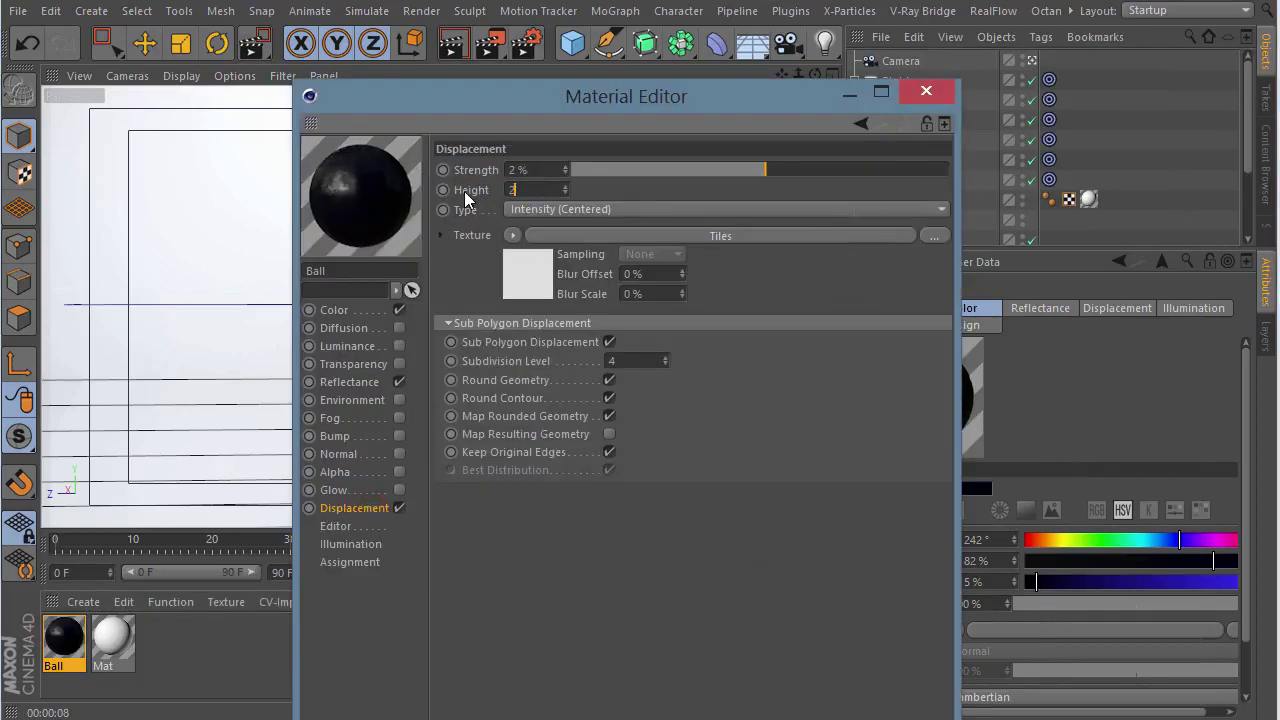
pyautogui.press('Tab')
pyautogui.click(399, 436)
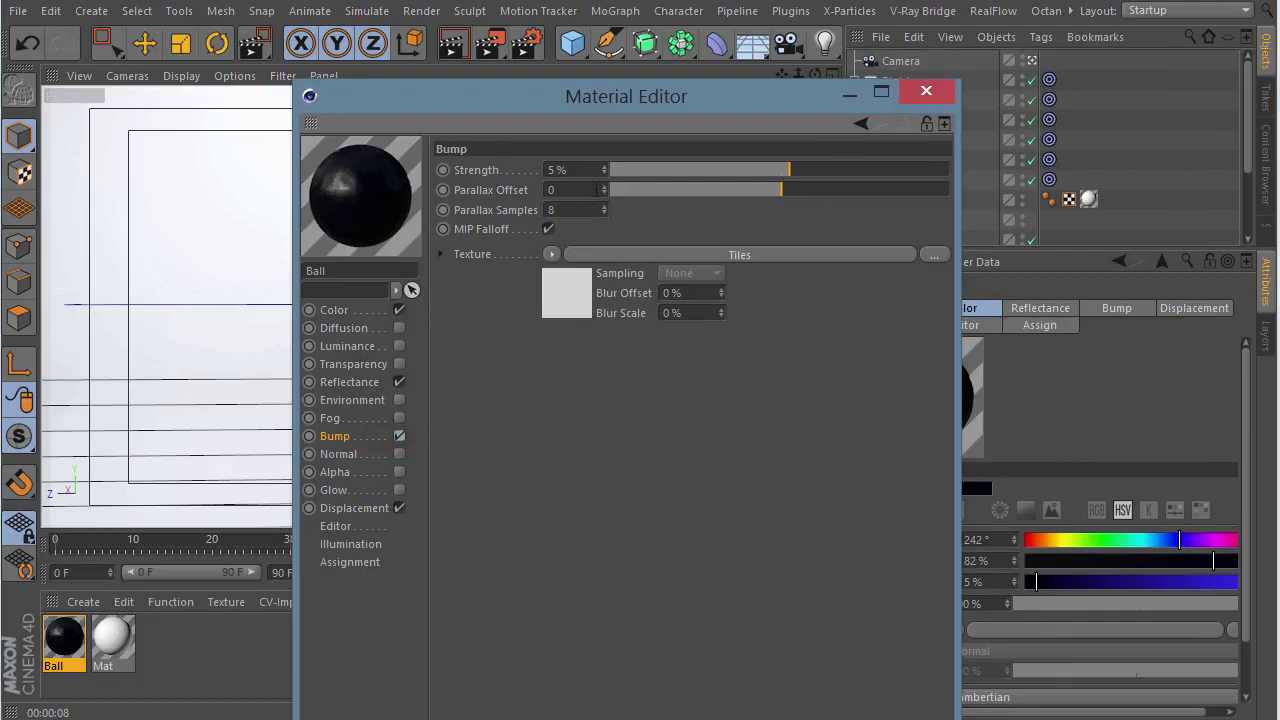
pyautogui.click(605, 177)
pyautogui.moveTo(681, 109); pyautogui.dragTo(631, 95)
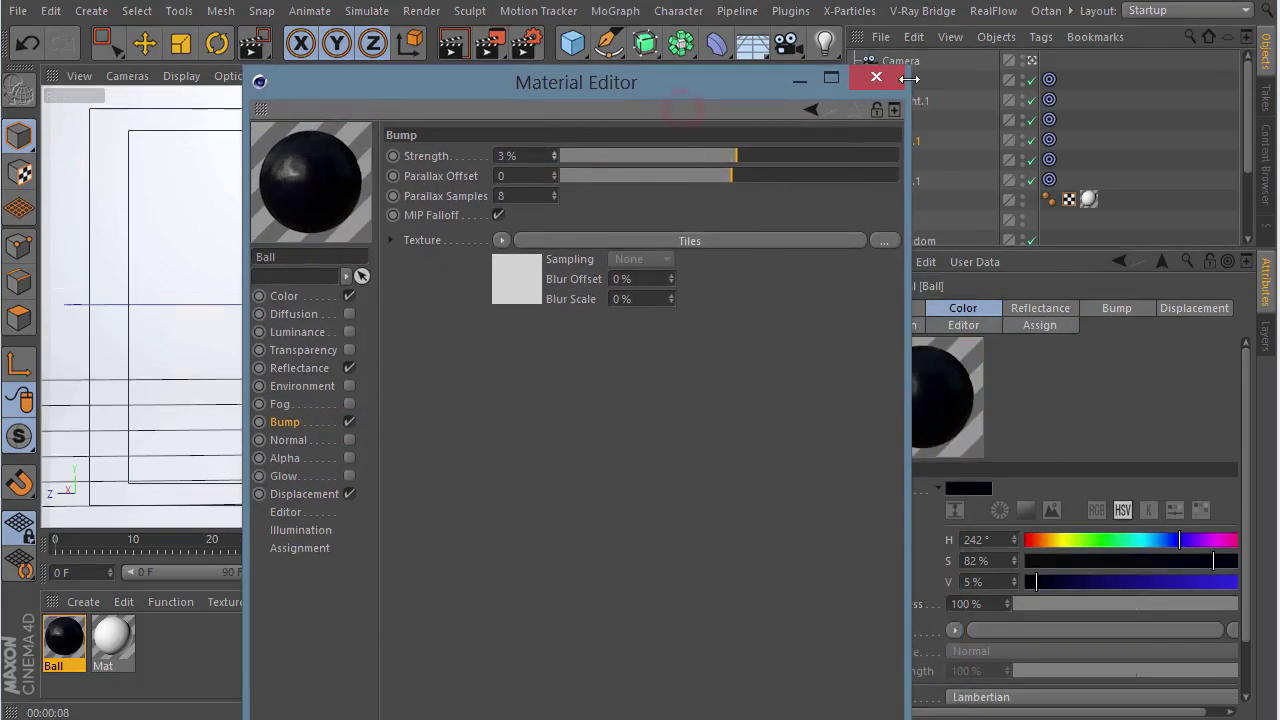
pyautogui.click(900, 80)
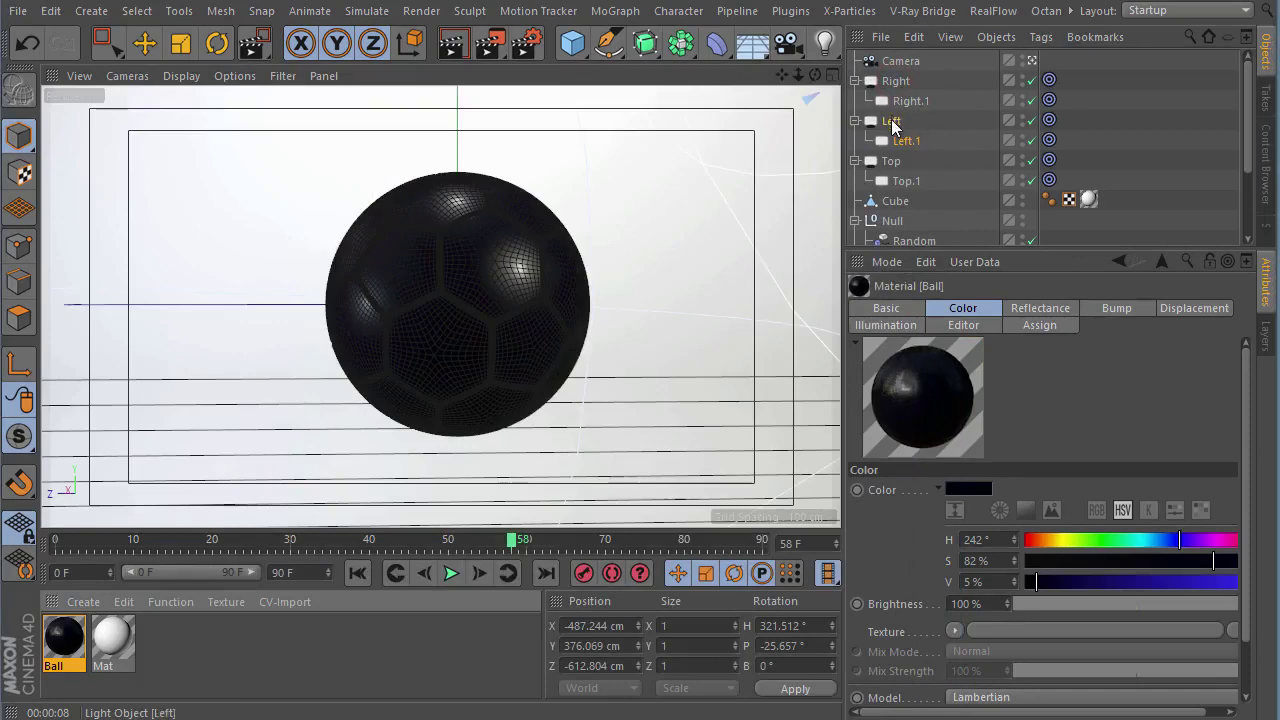
# - Select Left and Left.1, check the Top light, and draw a render preview region around the ball
pyautogui.click(891, 122)
pyautogui.keyDown('ctrl'); pyautogui.click(895, 141); pyautogui.keyUp('ctrl')
pyautogui.write('160')
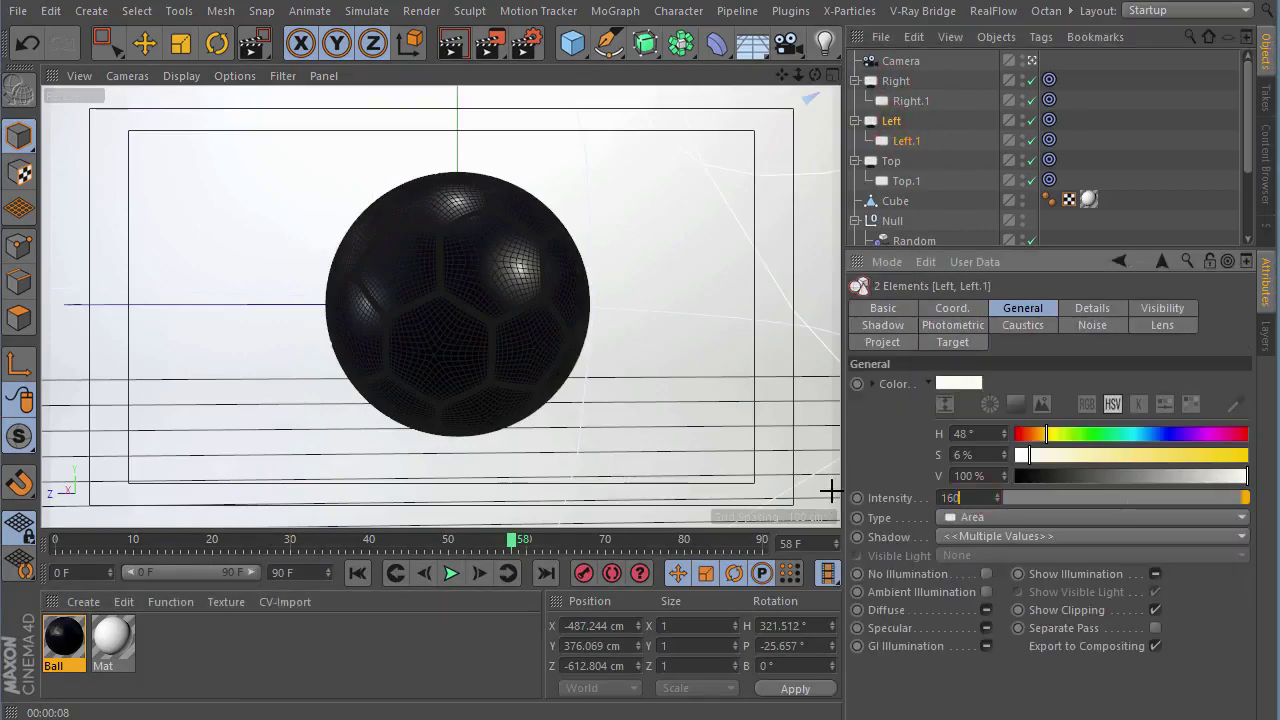
pyautogui.click(887, 163)
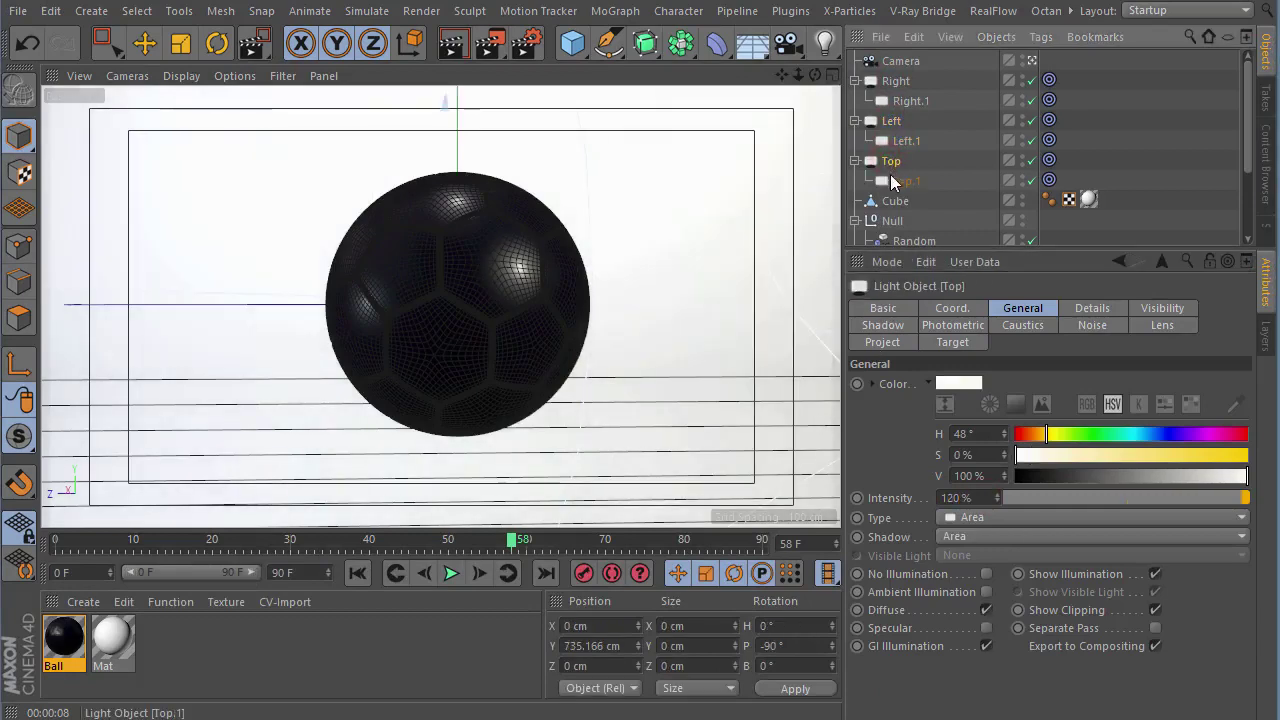
pyautogui.click(295, 158)
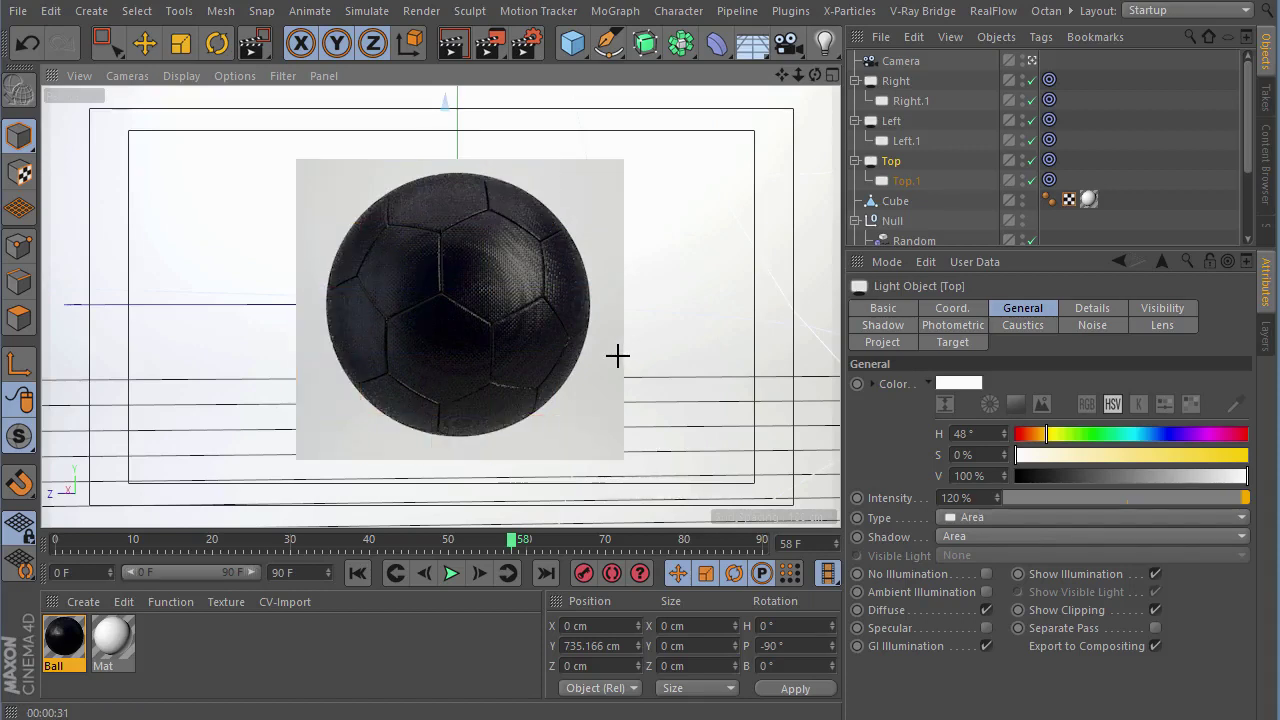
# - Tint Left and Left.1 pale blue (H 222°, S 15%) and re-render the preview
pyautogui.click(891, 121)
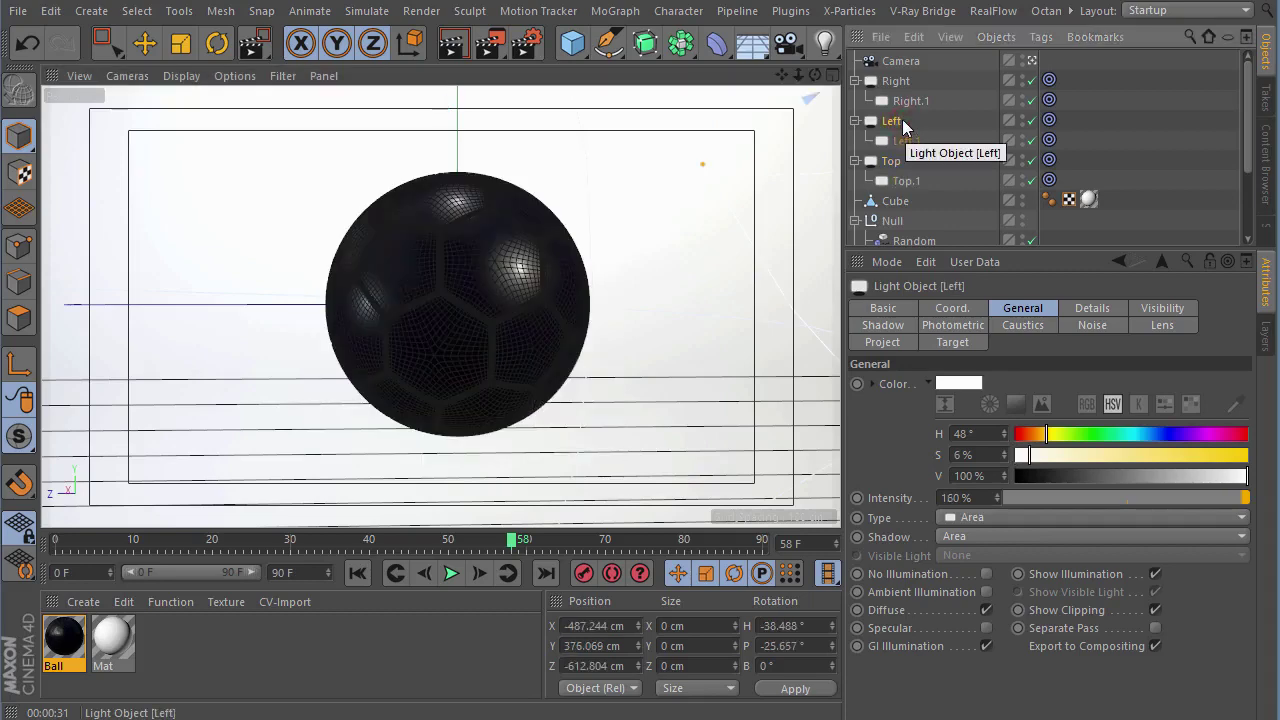
pyautogui.click(890, 122)
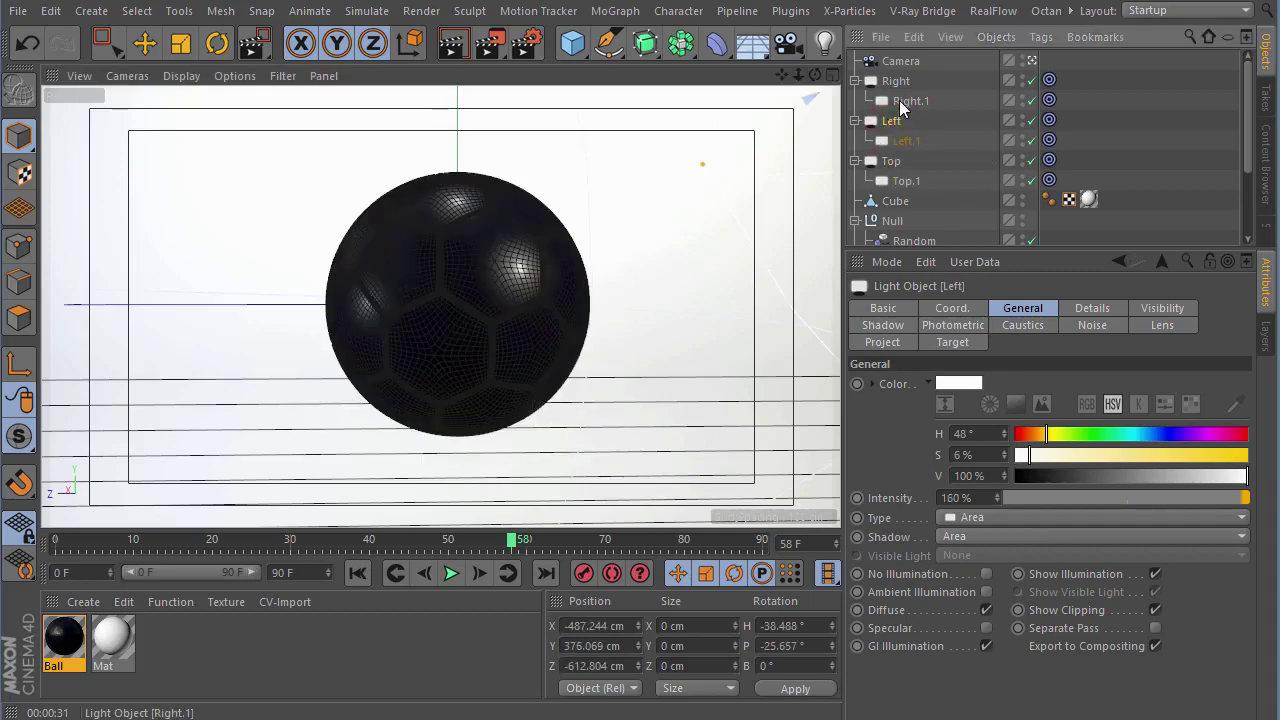
pyautogui.click(897, 84)
pyautogui.keyDown('ctrl'); pyautogui.click(905, 101); pyautogui.keyUp('ctrl')
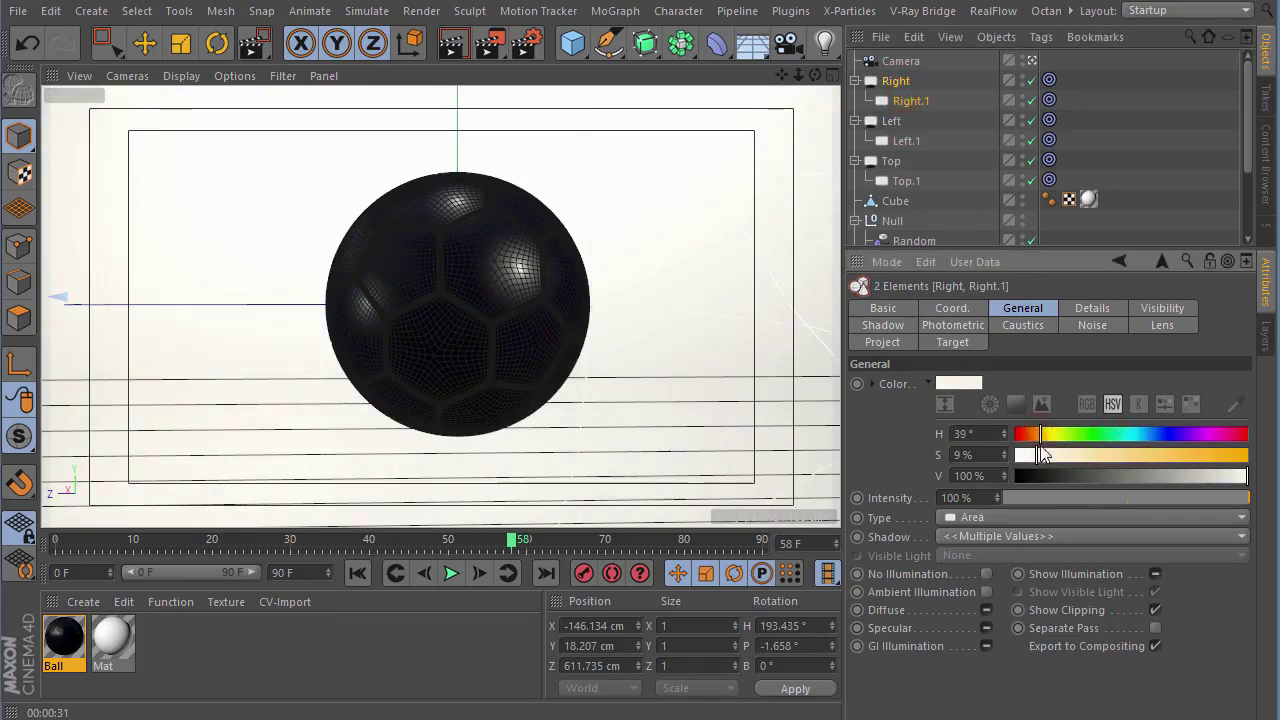
pyautogui.click(890, 121)
pyautogui.keyDown('ctrl'); pyautogui.click(905, 141); pyautogui.keyUp('ctrl')
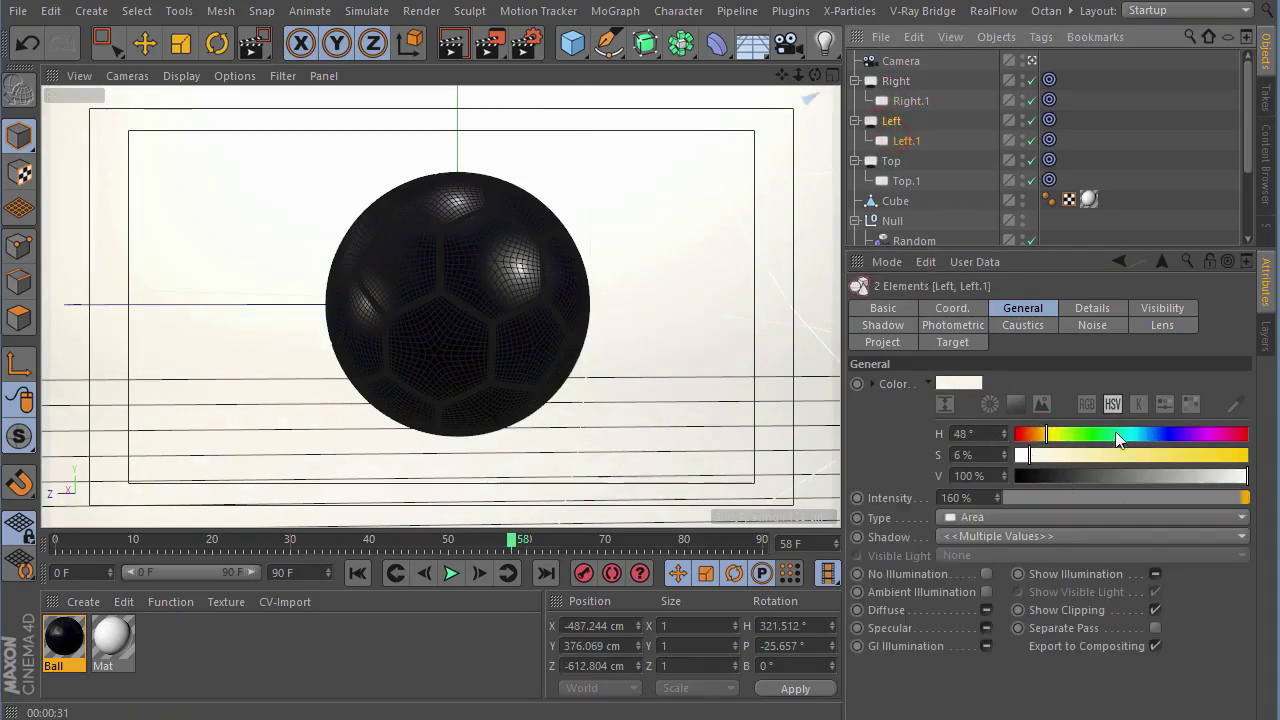
pyautogui.moveTo(1118, 436); pyautogui.dragTo(1158, 436)
pyautogui.moveTo(1030, 455); pyautogui.dragTo(1050, 455)
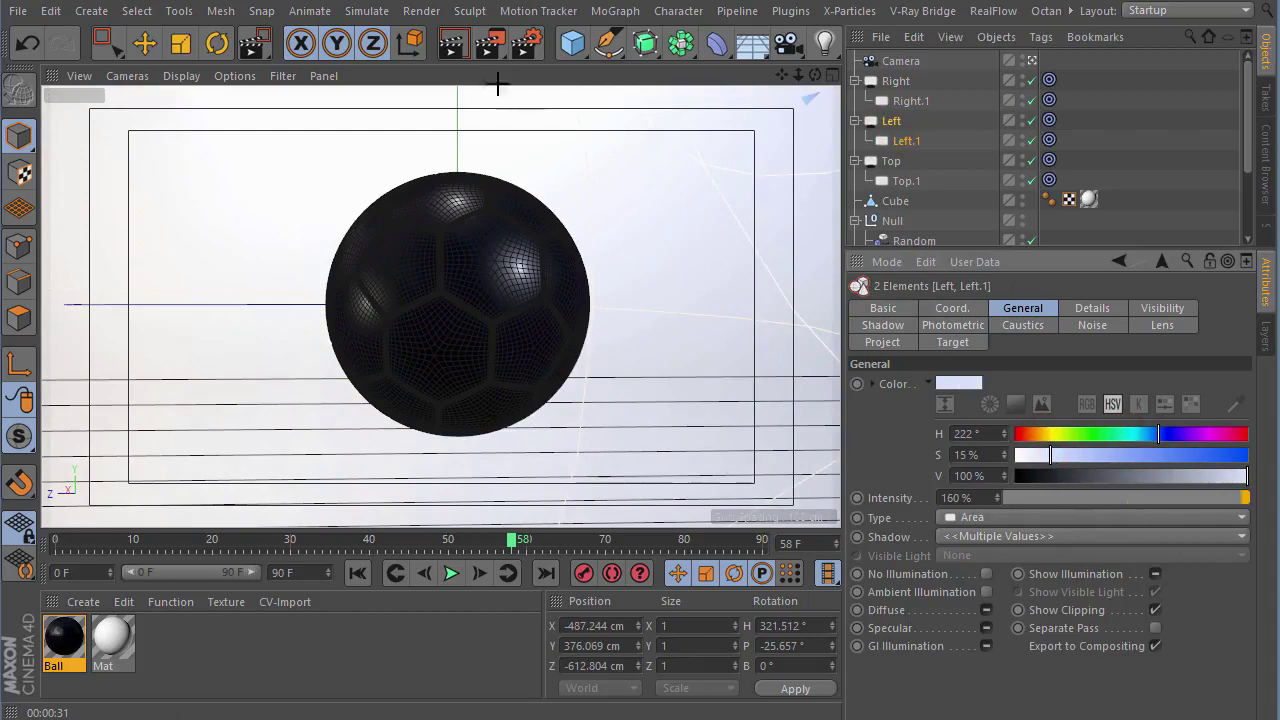
pyautogui.click(219, 147)
pyautogui.hotkey('ctrl', 'r')
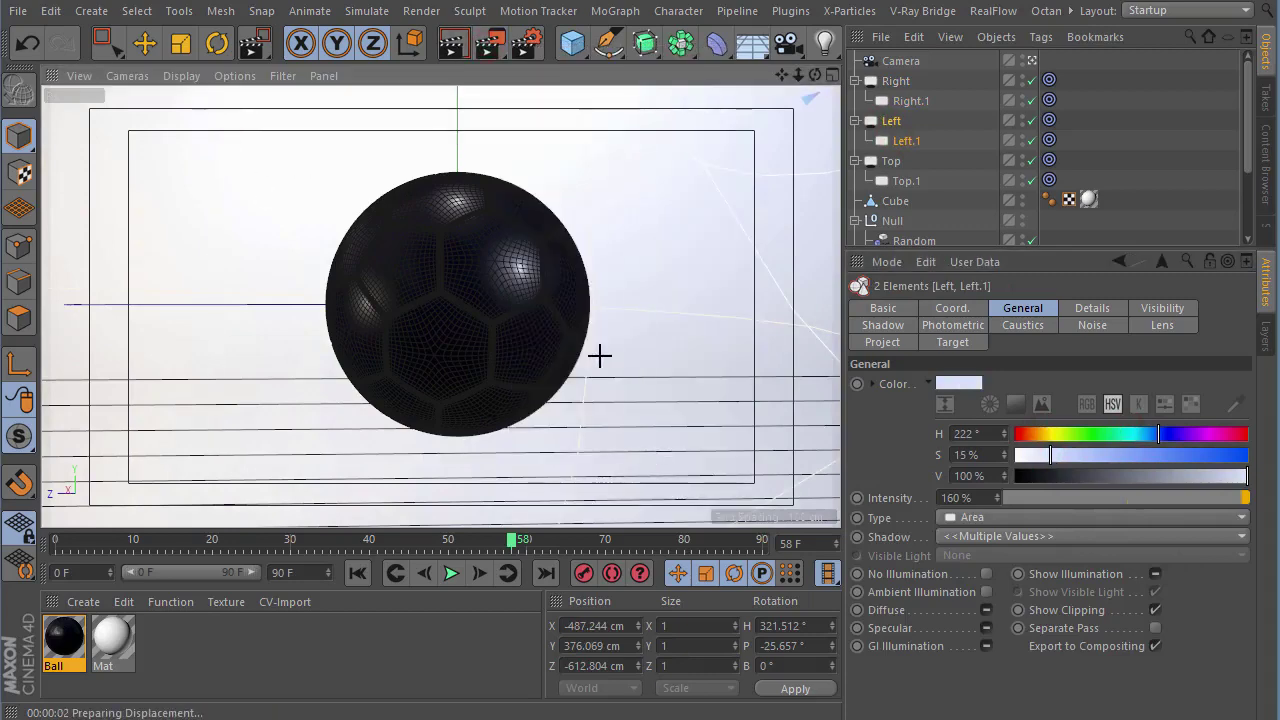
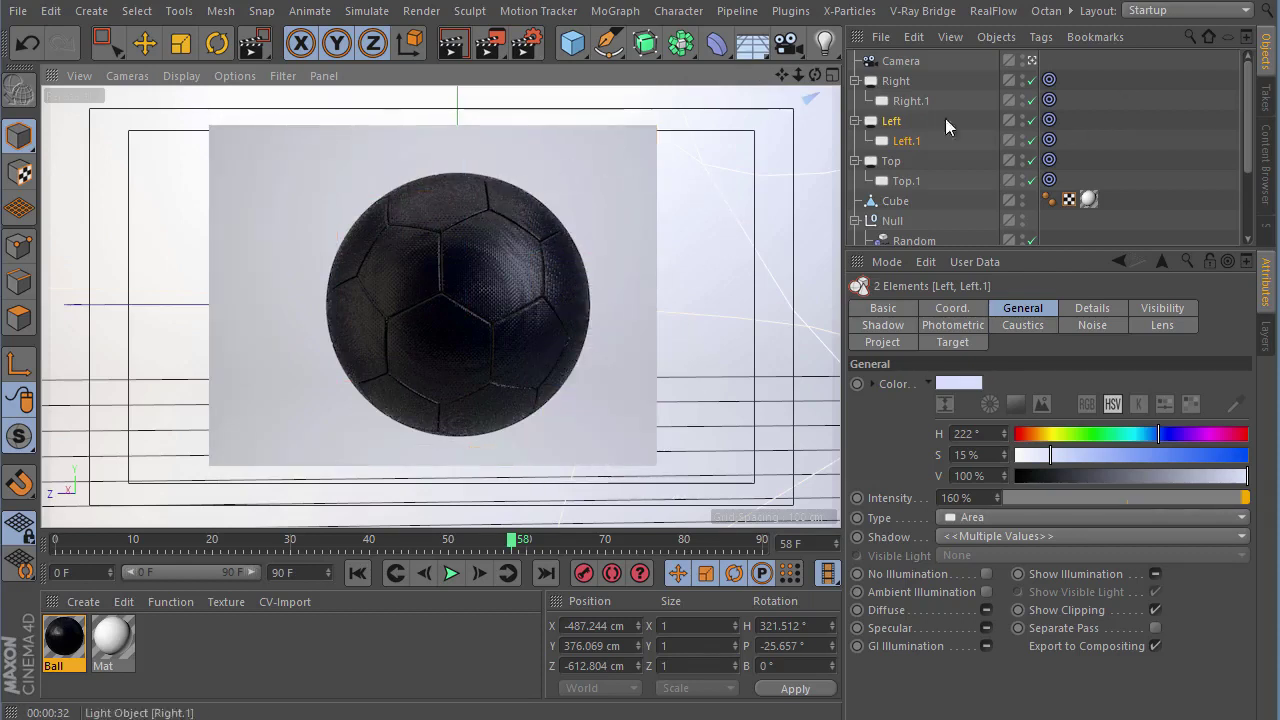
# - With the Move tool active, select the Subdivision Surface ball hierarchy and collapse it
pyautogui.click(148, 52)
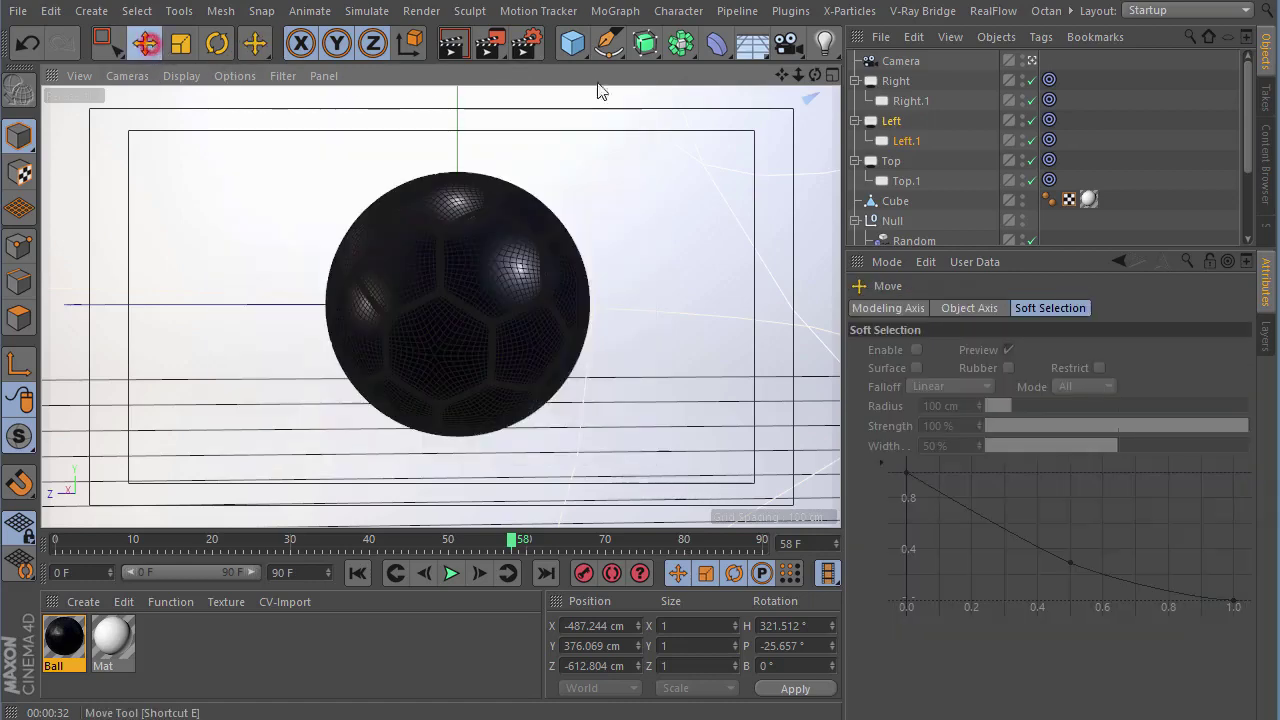
pyautogui.click(1131, 165)
pyautogui.scroll(-3, 950, 171)
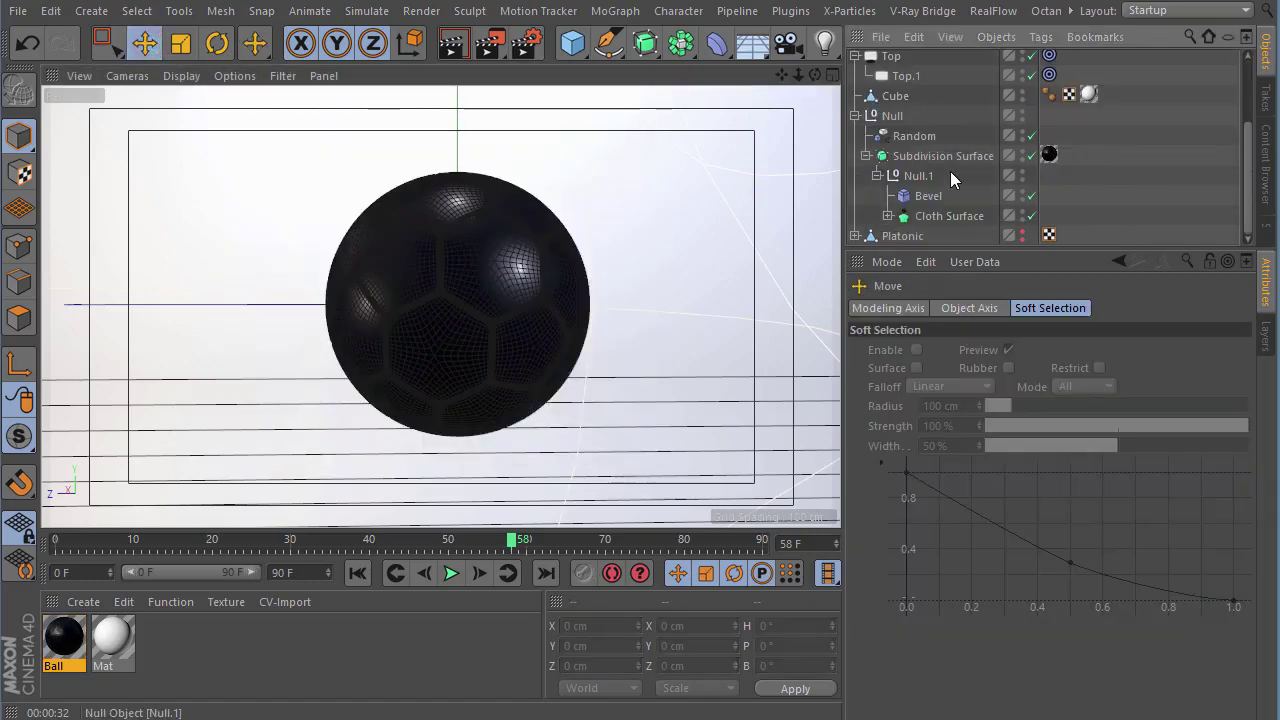
pyautogui.click(880, 157)
pyautogui.click(866, 156)
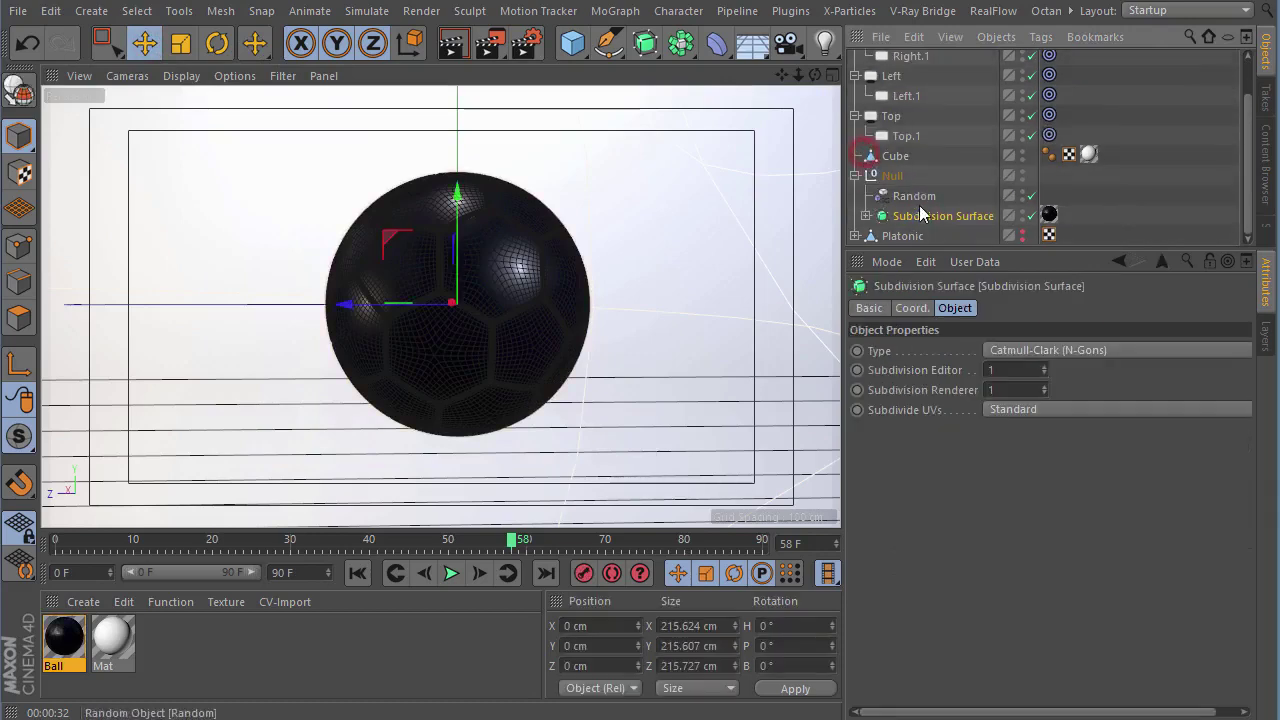
pyautogui.moveTo(940, 249); pyautogui.dragTo(932, 372)
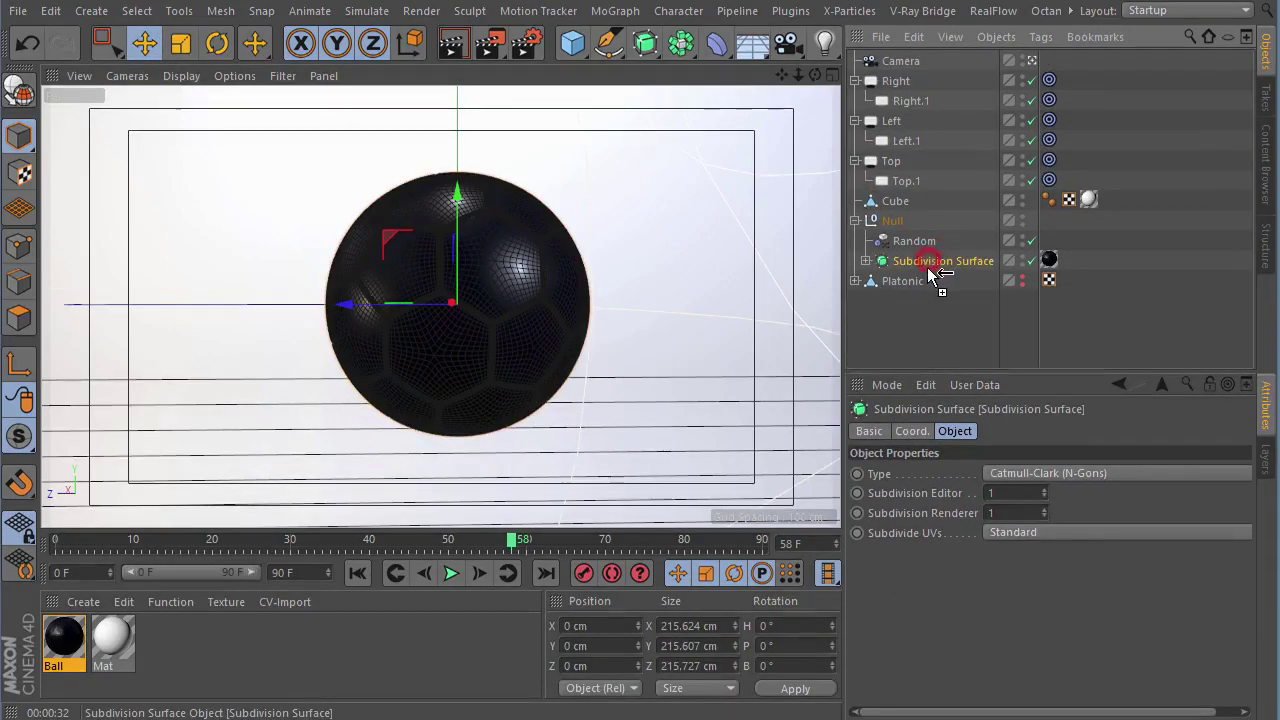
# - Ctrl-drag a copy named Subdivision Surface.1, expand it and select Platonic.1
pyautogui.keyDown('ctrl'); pyautogui.moveTo(927, 283); pyautogui.dragTo(922, 282); pyautogui.keyUp('ctrl')
pyautogui.click(866, 281)
pyautogui.click(888, 340)
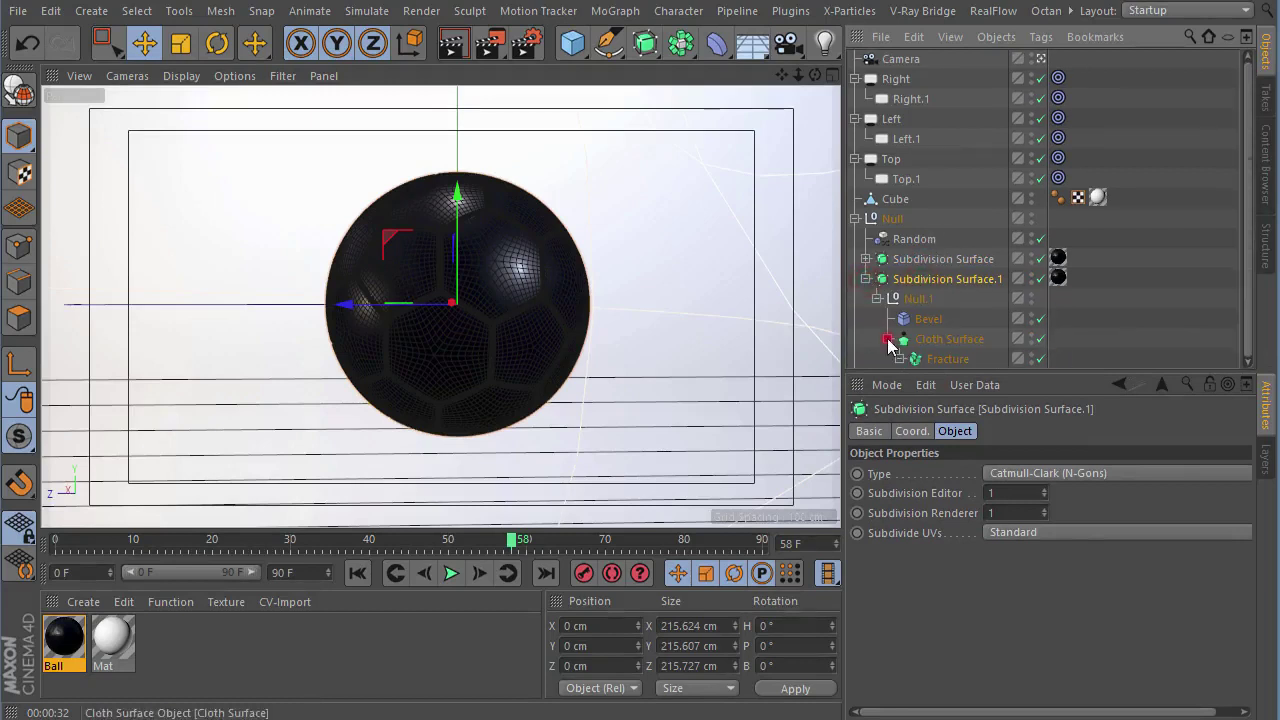
pyautogui.scroll(-3, 900, 330)
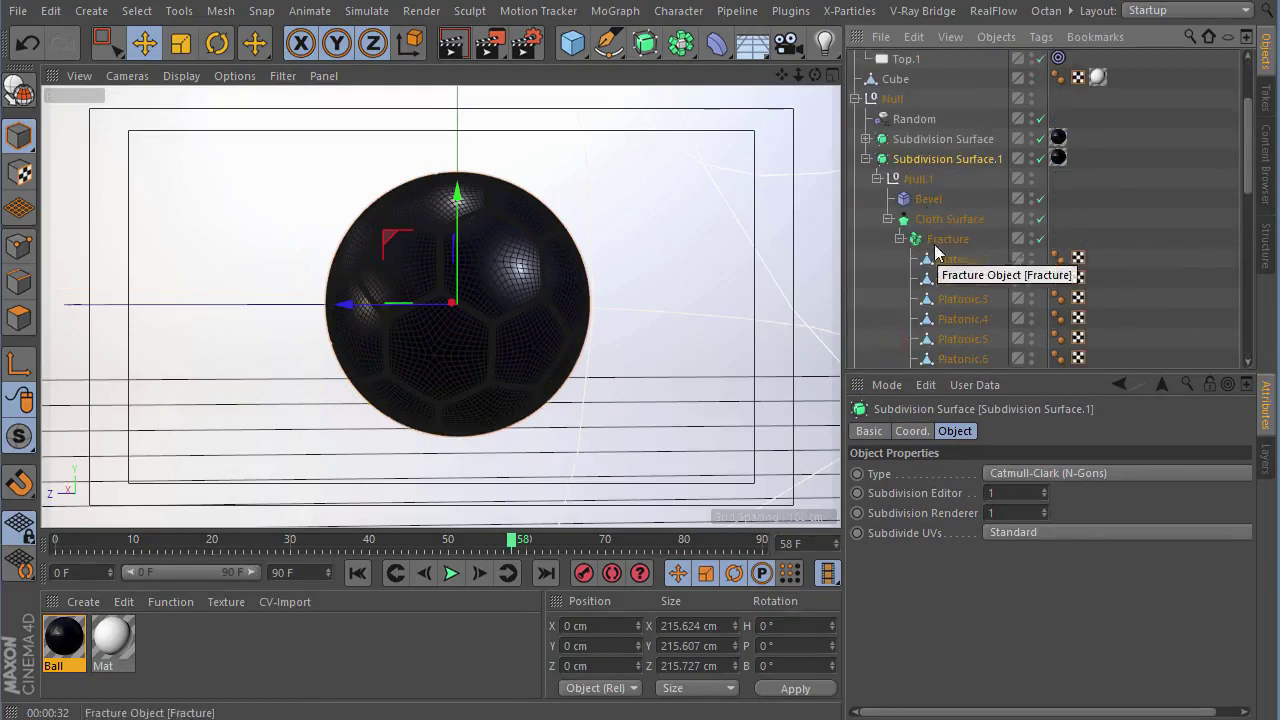
pyautogui.click(962, 260)
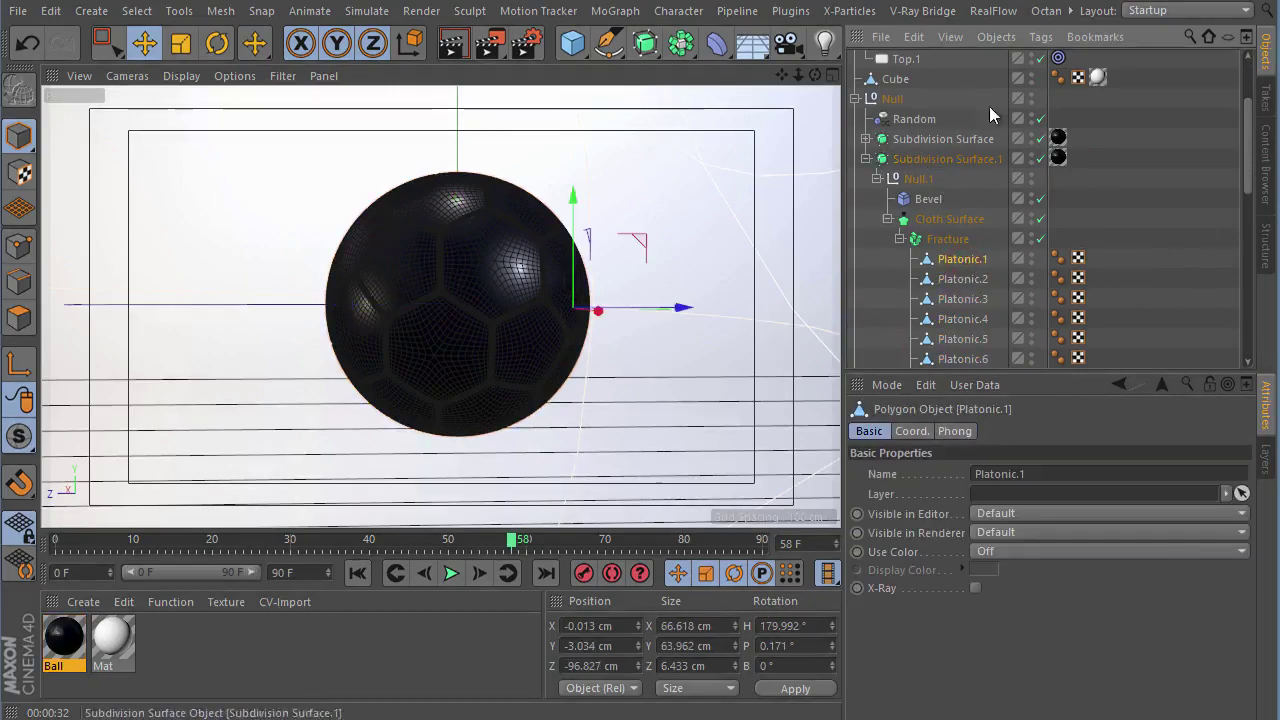
pyautogui.scroll(3, 990, 115)
pyautogui.click(1040, 60)
pyautogui.moveTo(377, 229)
pyautogui.keyDown('alt'); pyautogui.mouseDown()
pyautogui.moveTo(673, 376)
pyautogui.moveTo(700, 362)
pyautogui.mouseUp(); pyautogui.keyUp('alt')
pyautogui.hotkey('ctrl', 'z')
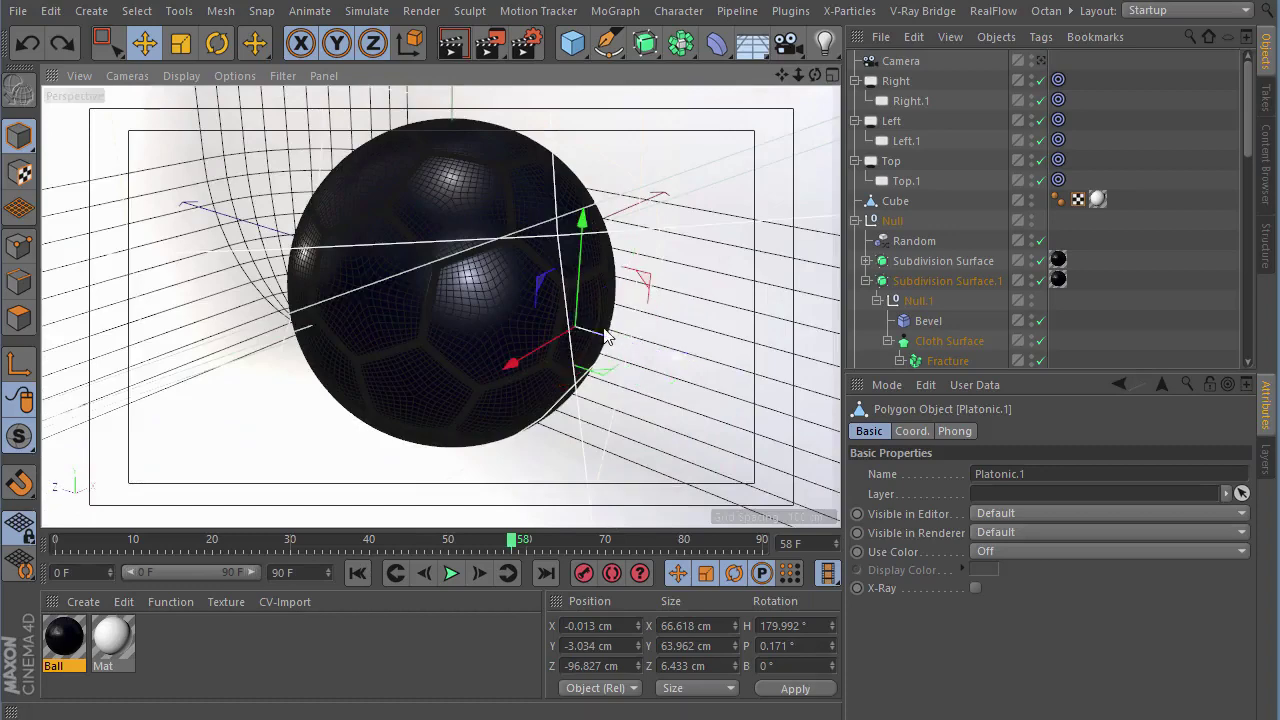
pyautogui.keyDown('alt'); pyautogui.moveTo(607, 336); pyautogui.dragTo(690, 320); pyautogui.keyUp('alt')
pyautogui.scroll(-5, 927, 285)
pyautogui.keyDown('ctrl'); pyautogui.click(961, 160); pyautogui.keyUp('ctrl')
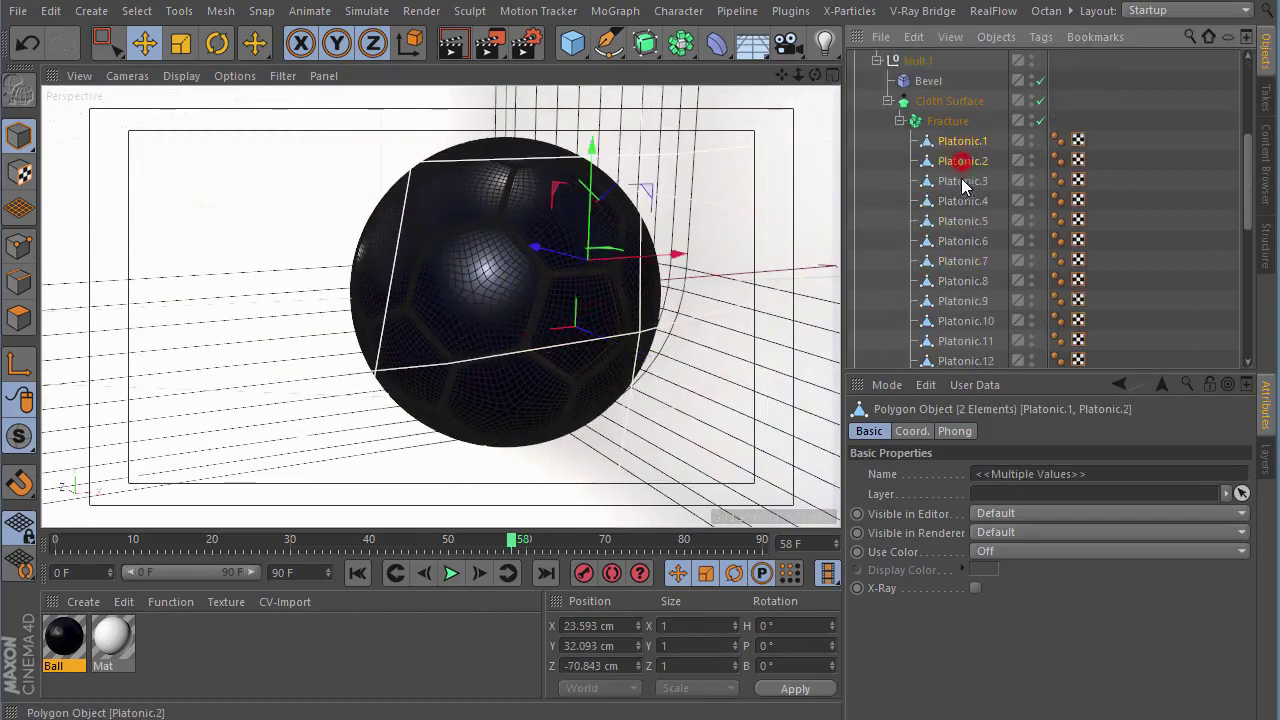
pyautogui.keyDown('ctrl'); pyautogui.click(961, 180); pyautogui.keyUp('ctrl')
pyautogui.keyDown('ctrl'); pyautogui.click(961, 200); pyautogui.keyUp('ctrl')
pyautogui.keyDown('ctrl'); pyautogui.click(961, 220); pyautogui.keyUp('ctrl')
pyautogui.keyDown('ctrl'); pyautogui.click(961, 241); pyautogui.keyUp('ctrl')
pyautogui.keyDown('ctrl'); pyautogui.click(961, 258); pyautogui.keyUp('ctrl')
pyautogui.keyDown('ctrl'); pyautogui.click(960, 281); pyautogui.keyUp('ctrl')
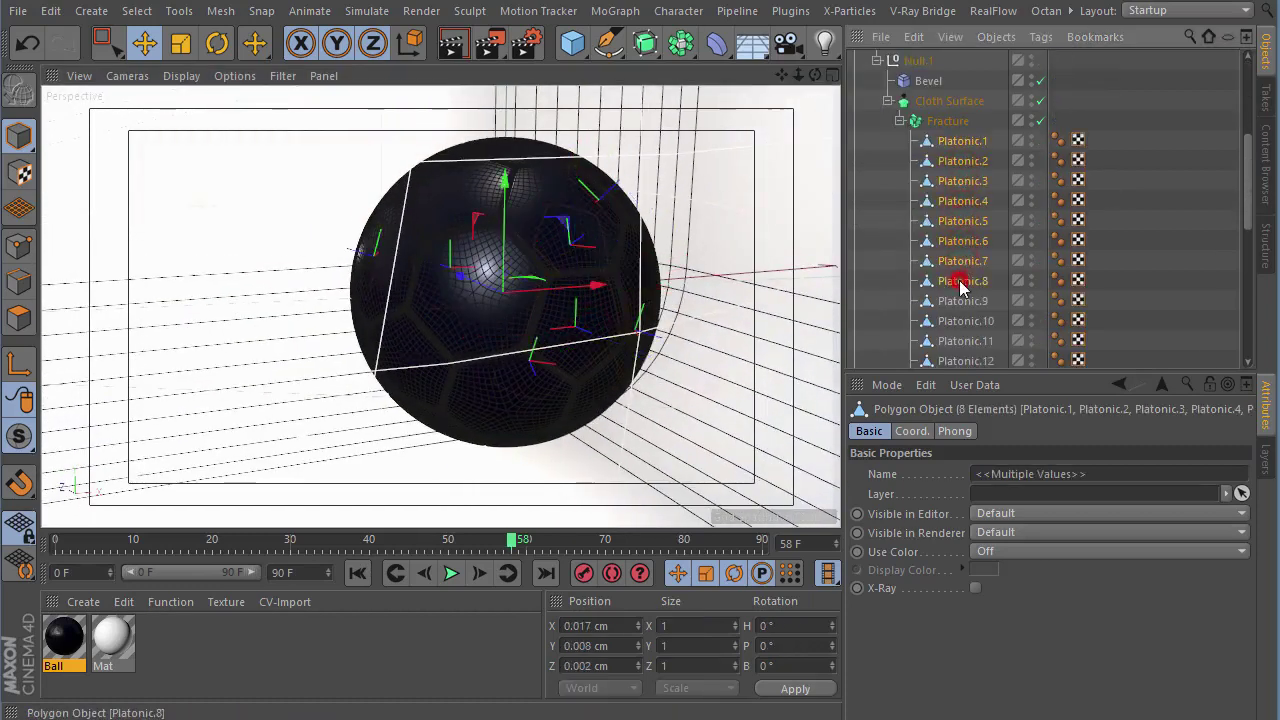
pyautogui.keyDown('ctrl'); pyautogui.click(948, 321); pyautogui.keyUp('ctrl')
pyautogui.keyDown('ctrl'); pyautogui.click(955, 341); pyautogui.keyUp('ctrl')
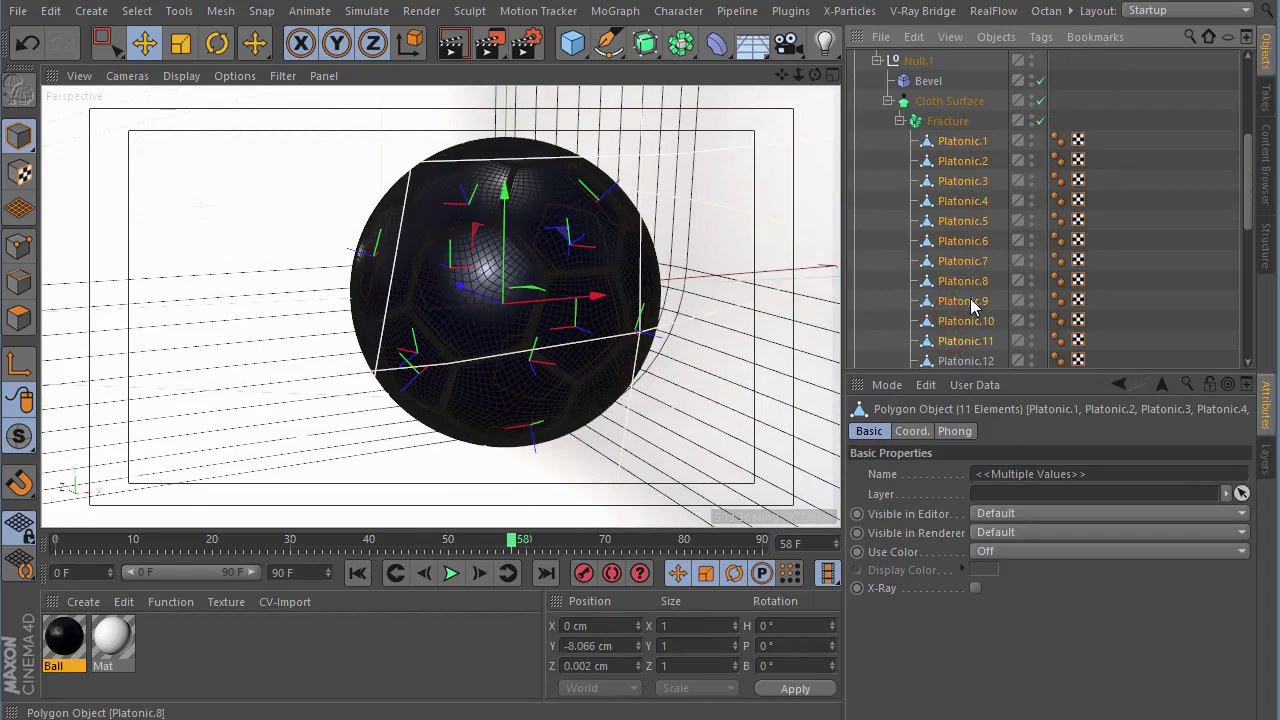
pyautogui.scroll(-3, 972, 305)
pyautogui.keyDown('ctrl'); pyautogui.click(985, 247); pyautogui.keyUp('ctrl')
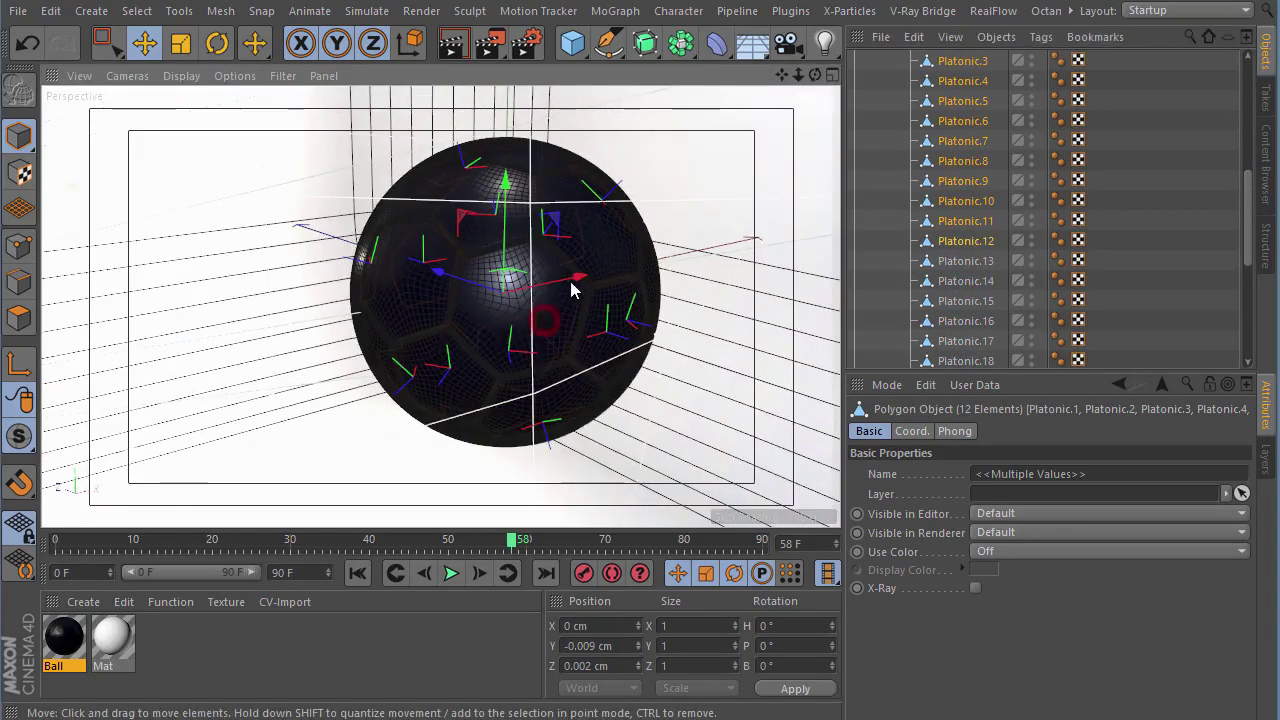
pyautogui.moveTo(569, 277); pyautogui.dragTo(366, 353)
pyautogui.moveTo(443, 343)
pyautogui.keyDown('alt'); pyautogui.mouseDown()
pyautogui.moveTo(548, 256)
pyautogui.moveTo(514, 318)
pyautogui.mouseUp(); pyautogui.keyUp('alt')
pyautogui.click(27, 43)
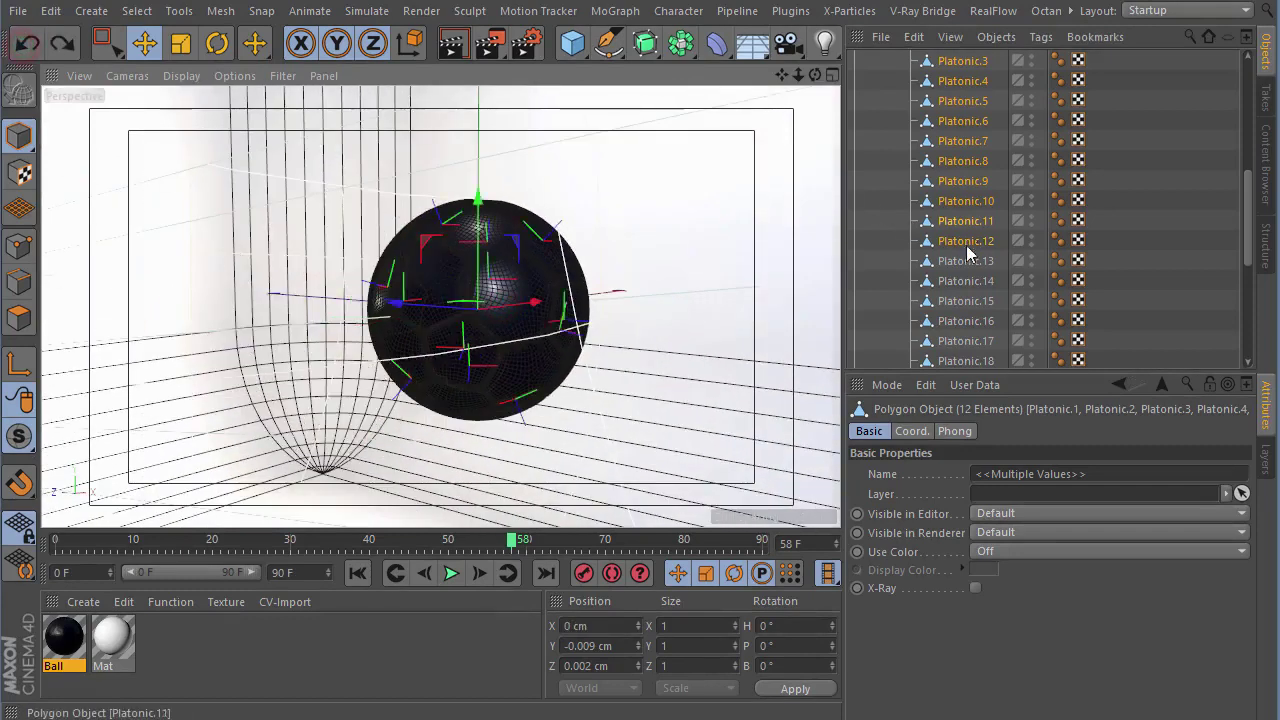
pyautogui.click(966, 258)
pyautogui.scroll(-6, 987, 250)
pyautogui.keyDown('shift'); pyautogui.click(985, 340); pyautogui.keyUp('shift')
pyautogui.scroll(5, 970, 240)
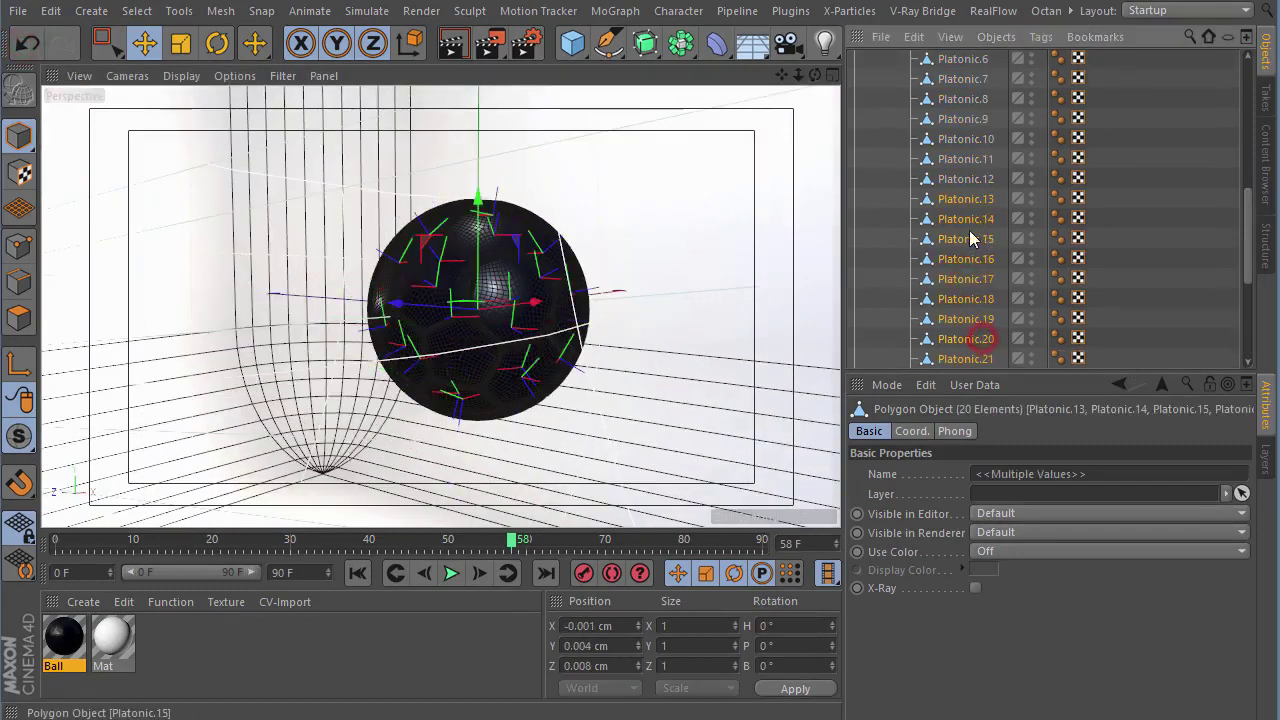
pyautogui.hotkey('ctrl', 'shift', 'a')
pyautogui.scroll(6, 940, 256)
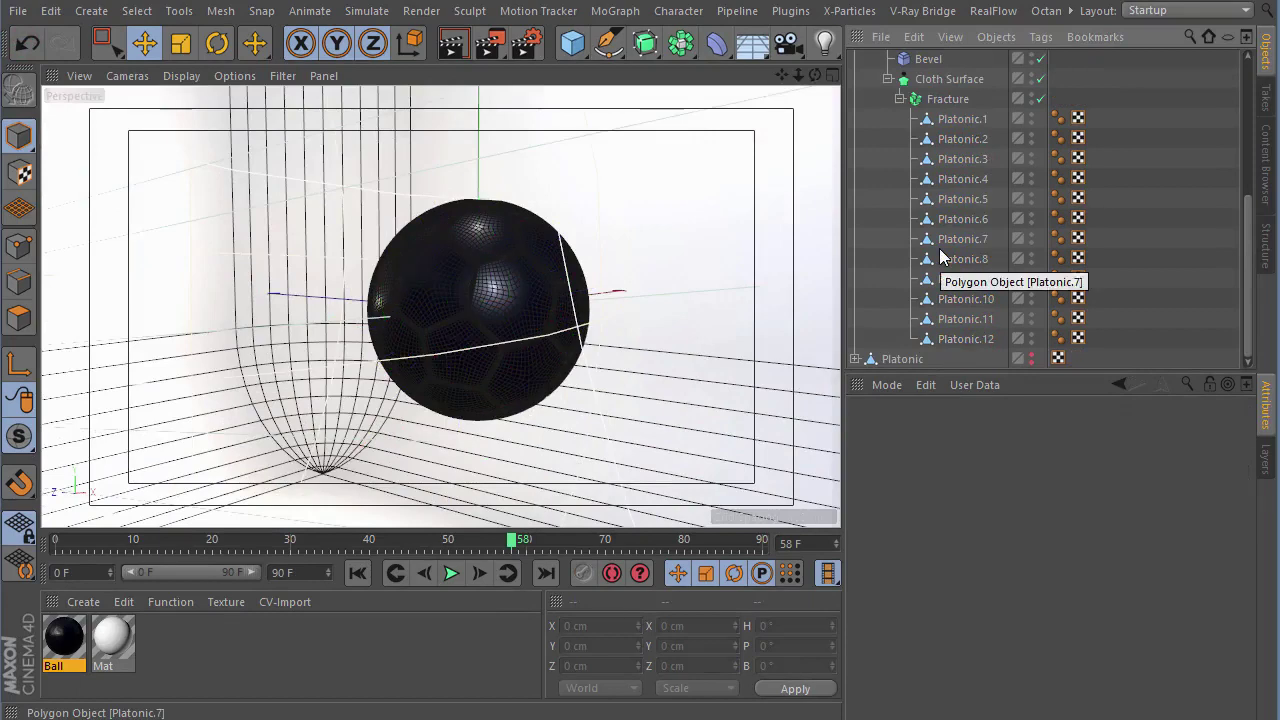
pyautogui.scroll(1, 946, 198)
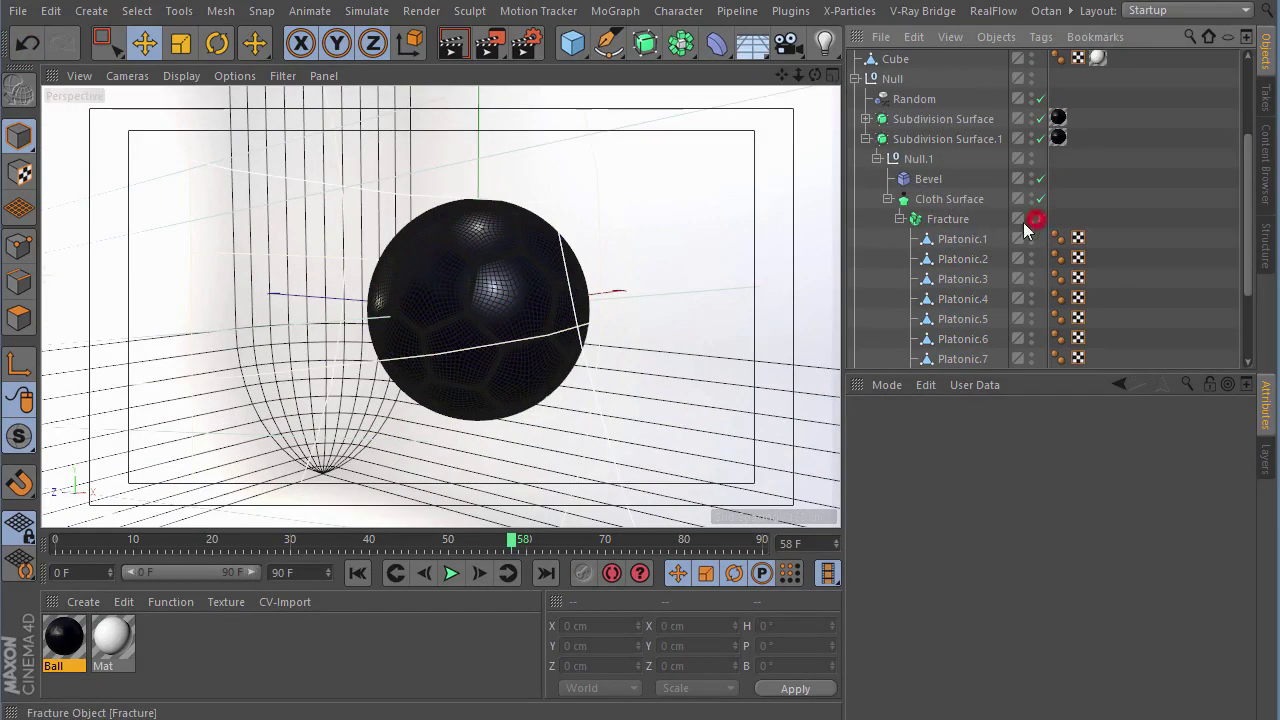
pyautogui.click(950, 199)
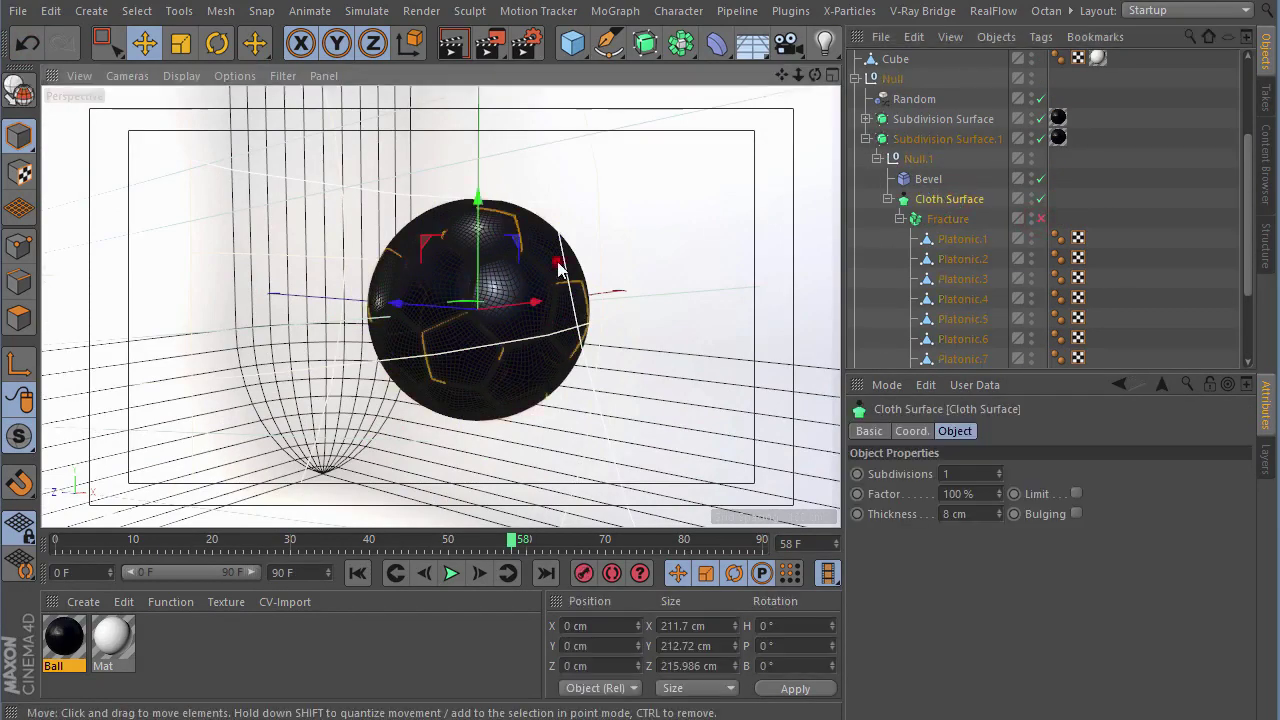
pyautogui.press('o')
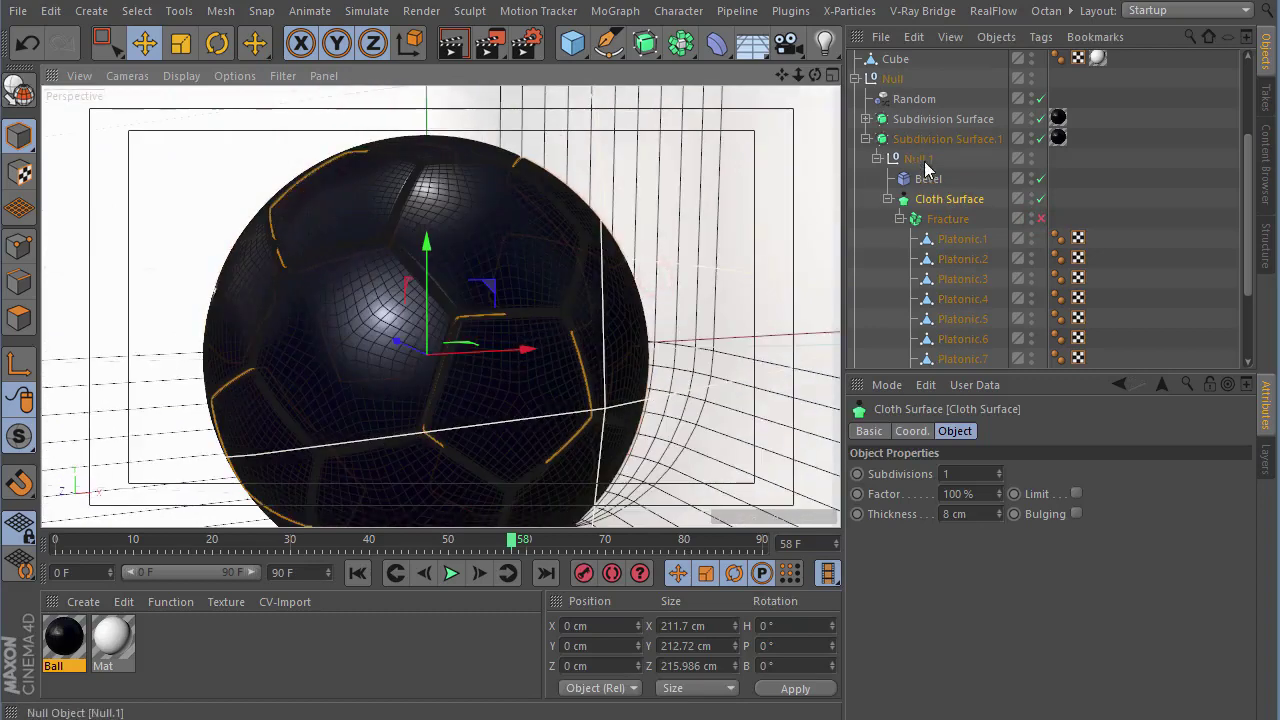
pyautogui.rightClick(920, 163)
pyautogui.moveTo(1048, 170)
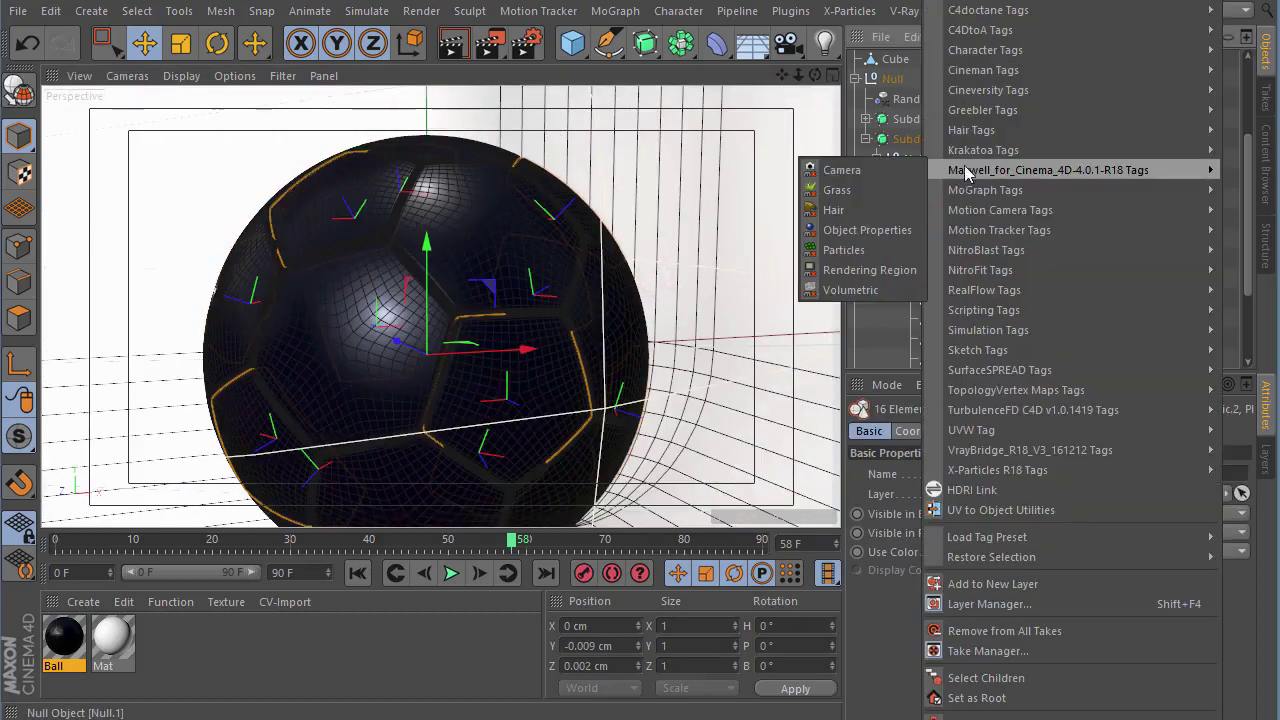
pyautogui.press('Escape')
pyautogui.click(1043, 37)
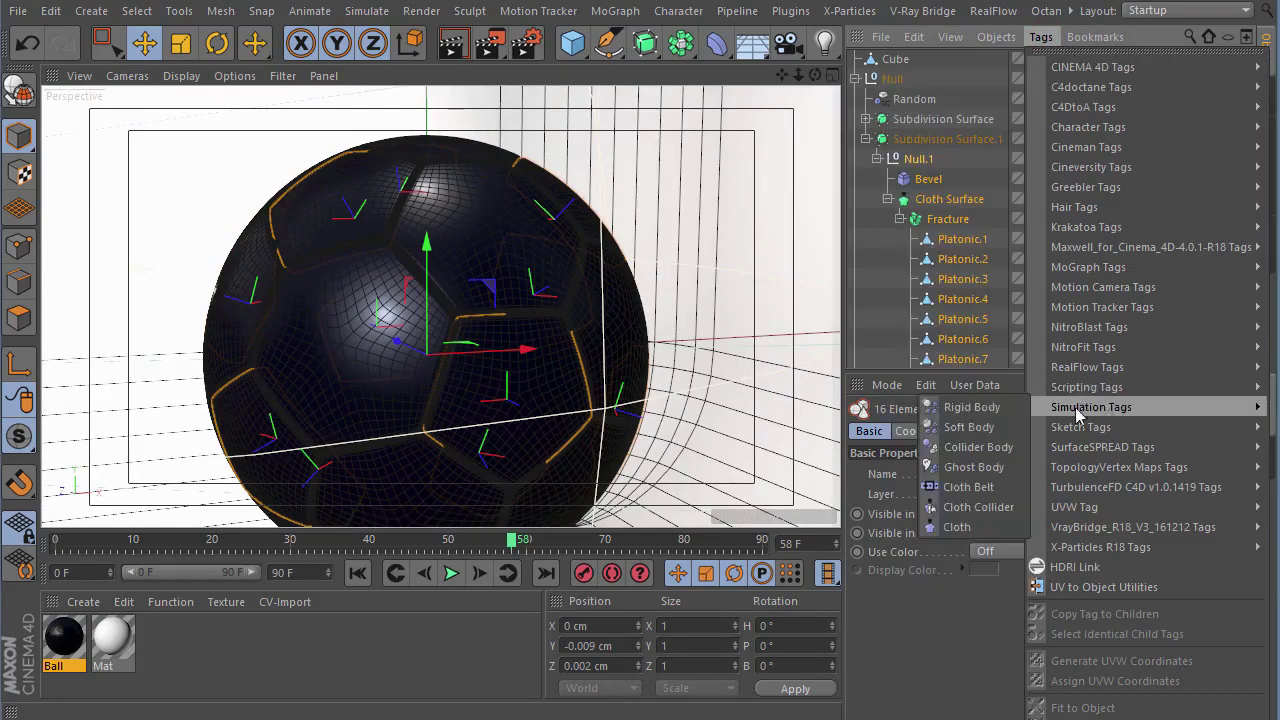
pyautogui.press('Escape')
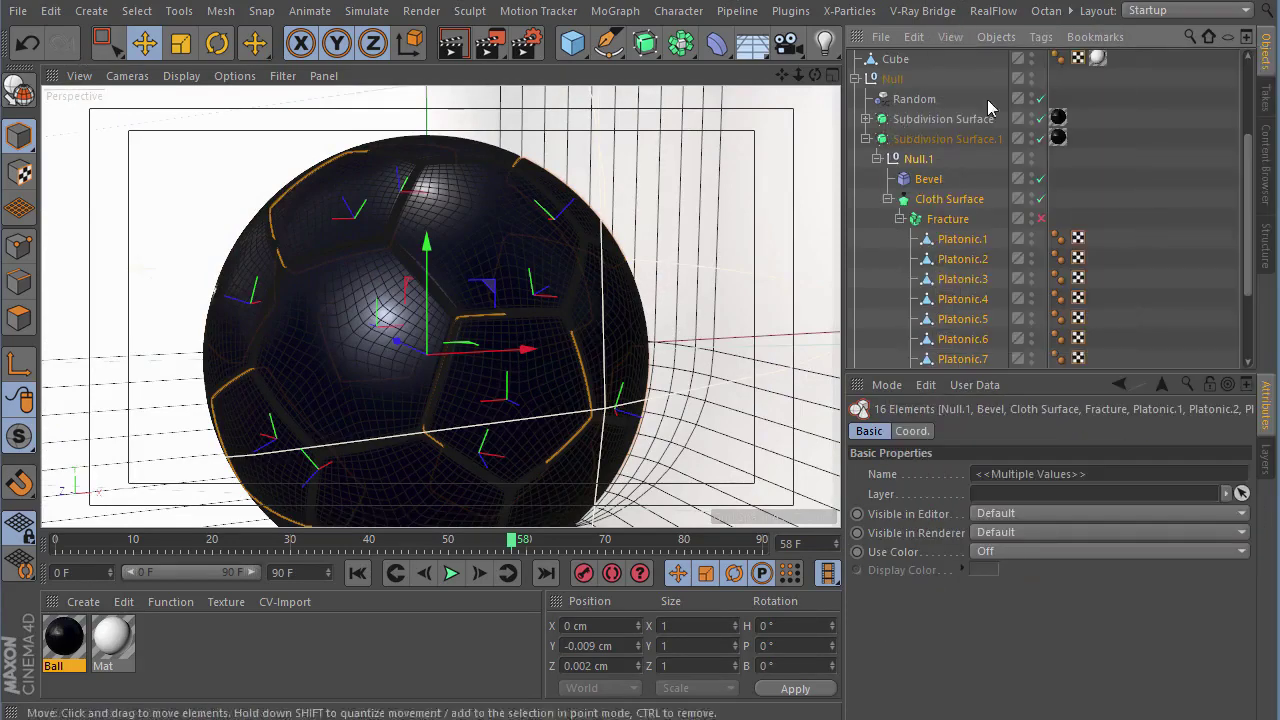
pyautogui.rightClick(933, 205)
pyautogui.moveTo(1010, 230)
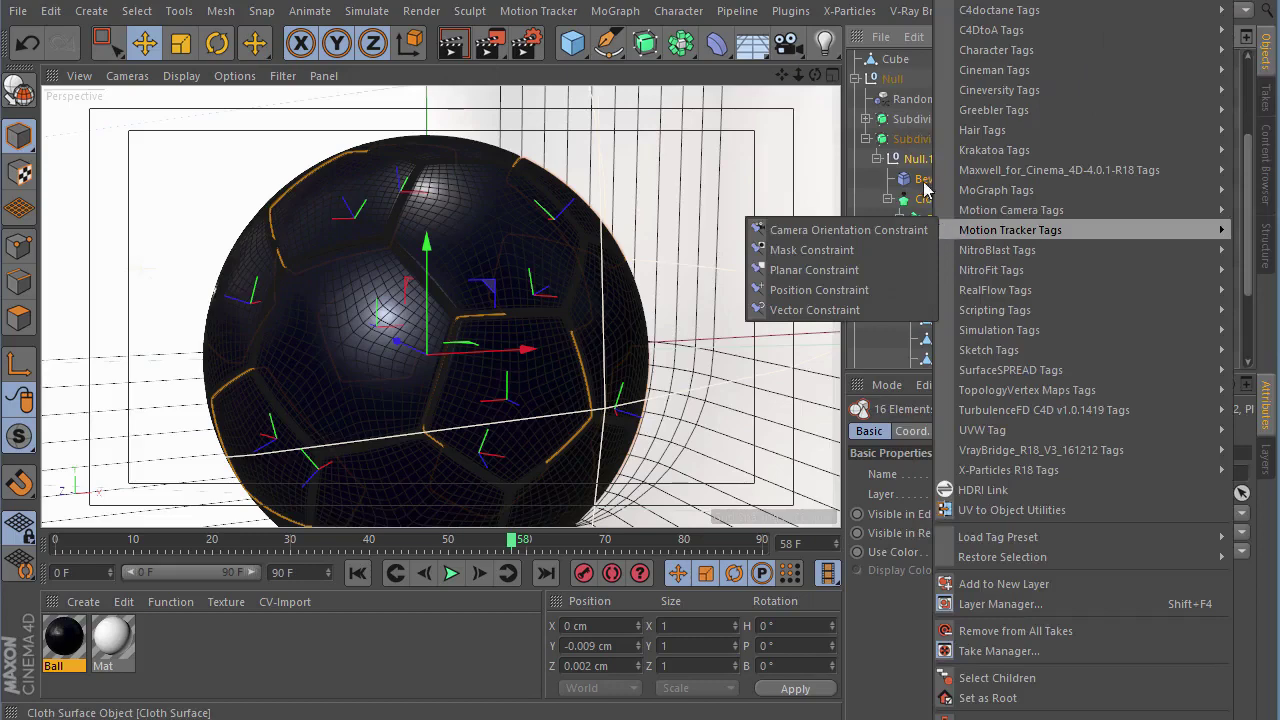
pyautogui.press('Escape')
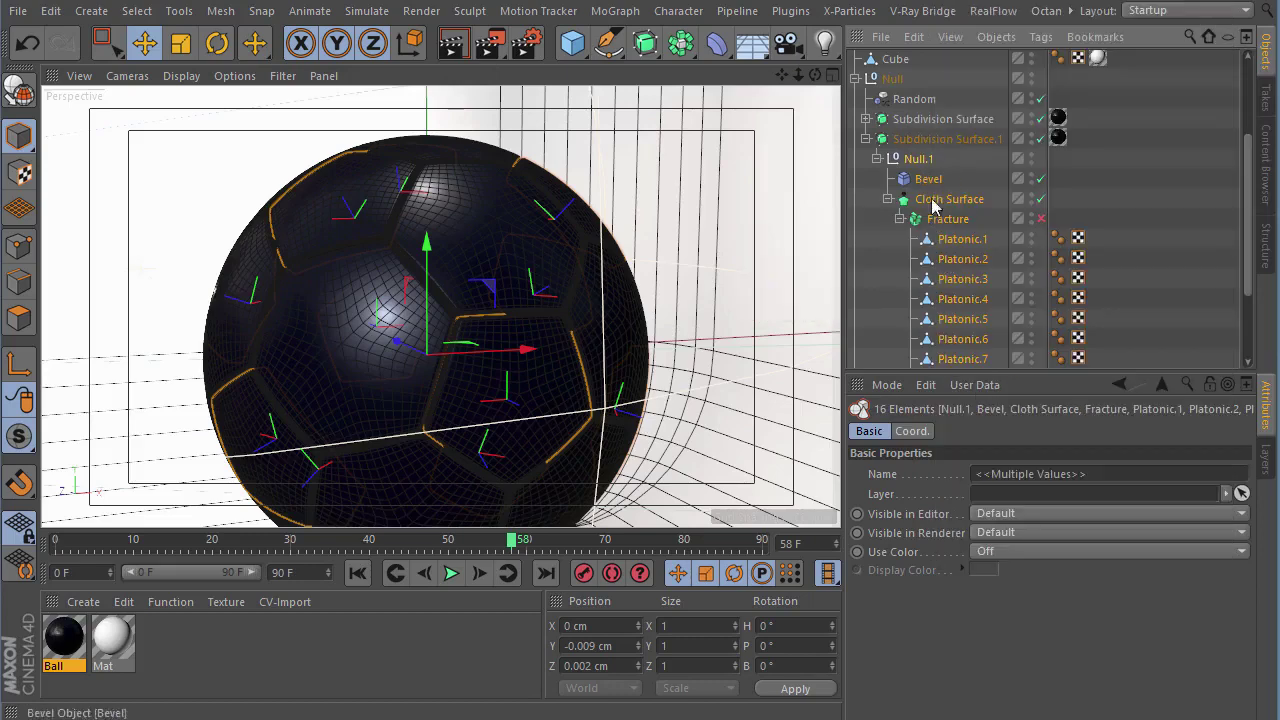
pyautogui.rightClick(950, 204)
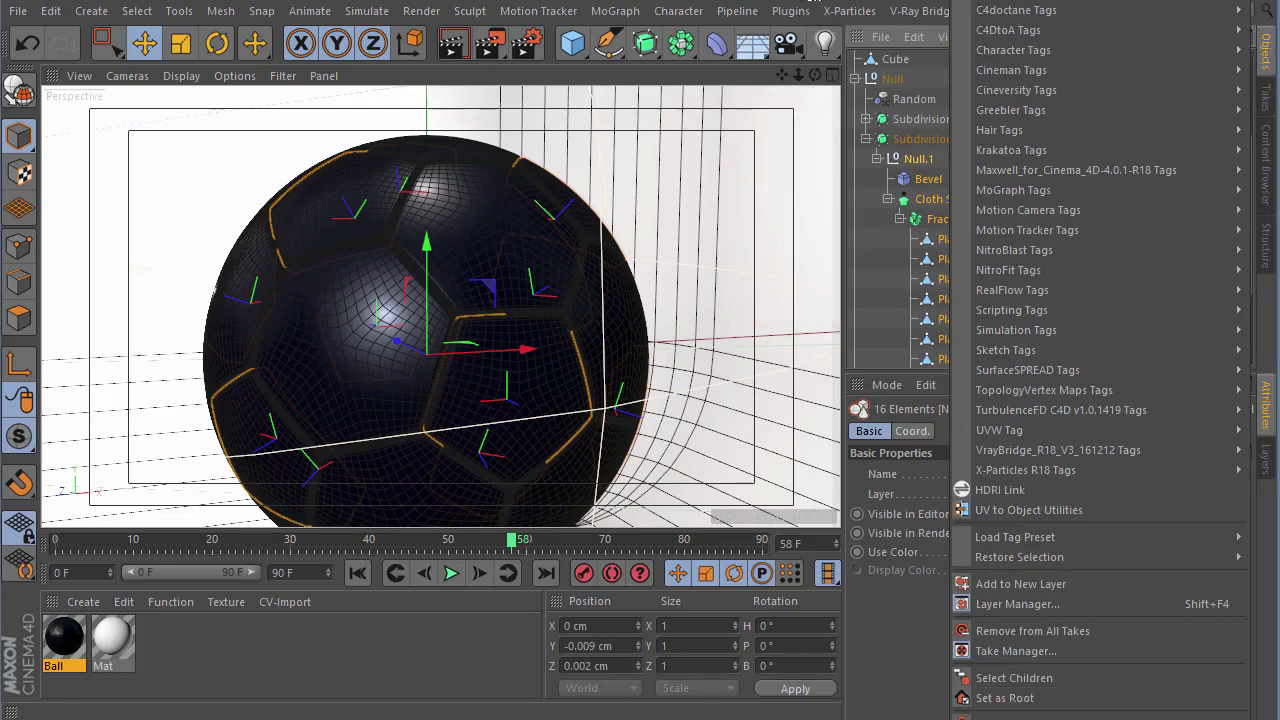
pyautogui.press('Escape')
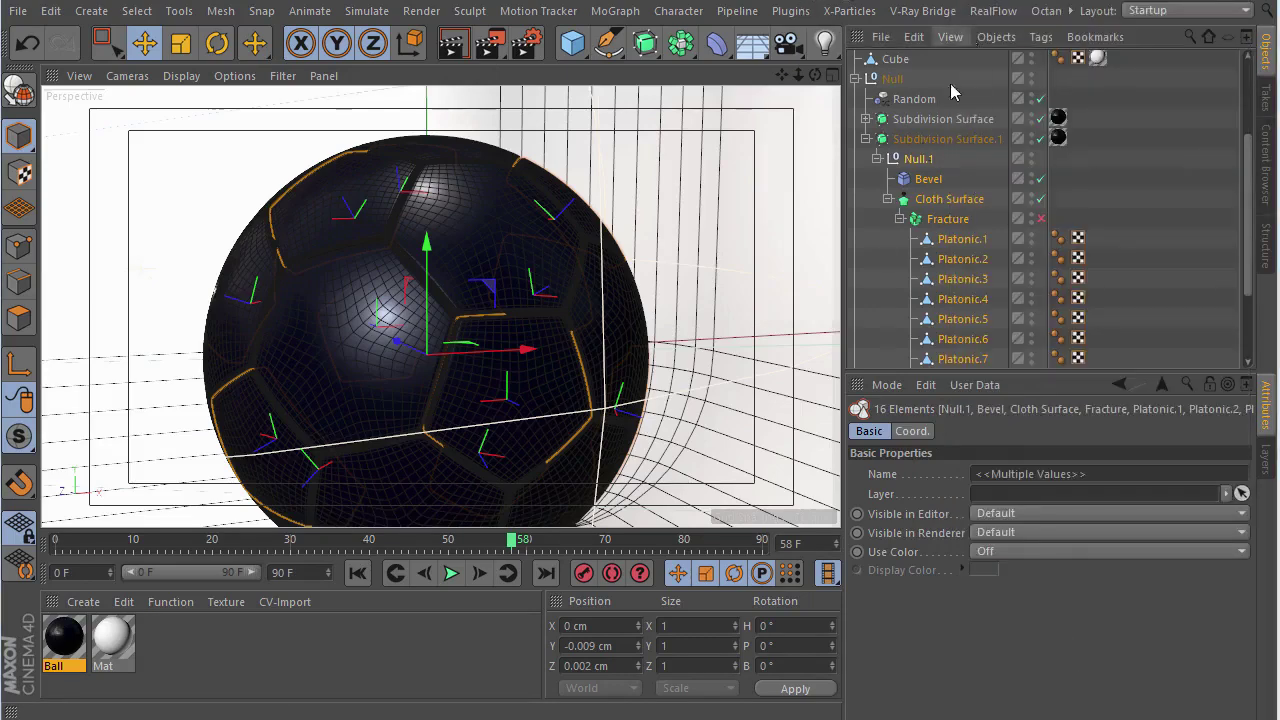
pyautogui.rightClick(918, 160)
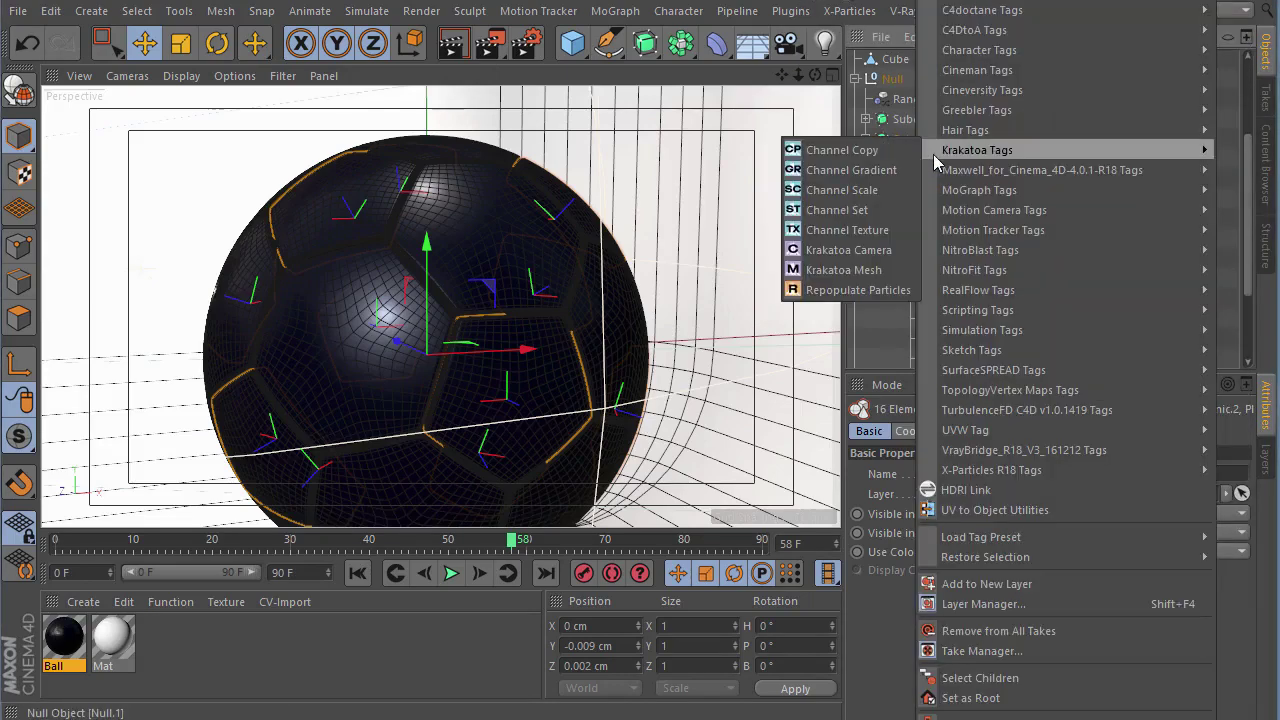
pyautogui.press('Escape')
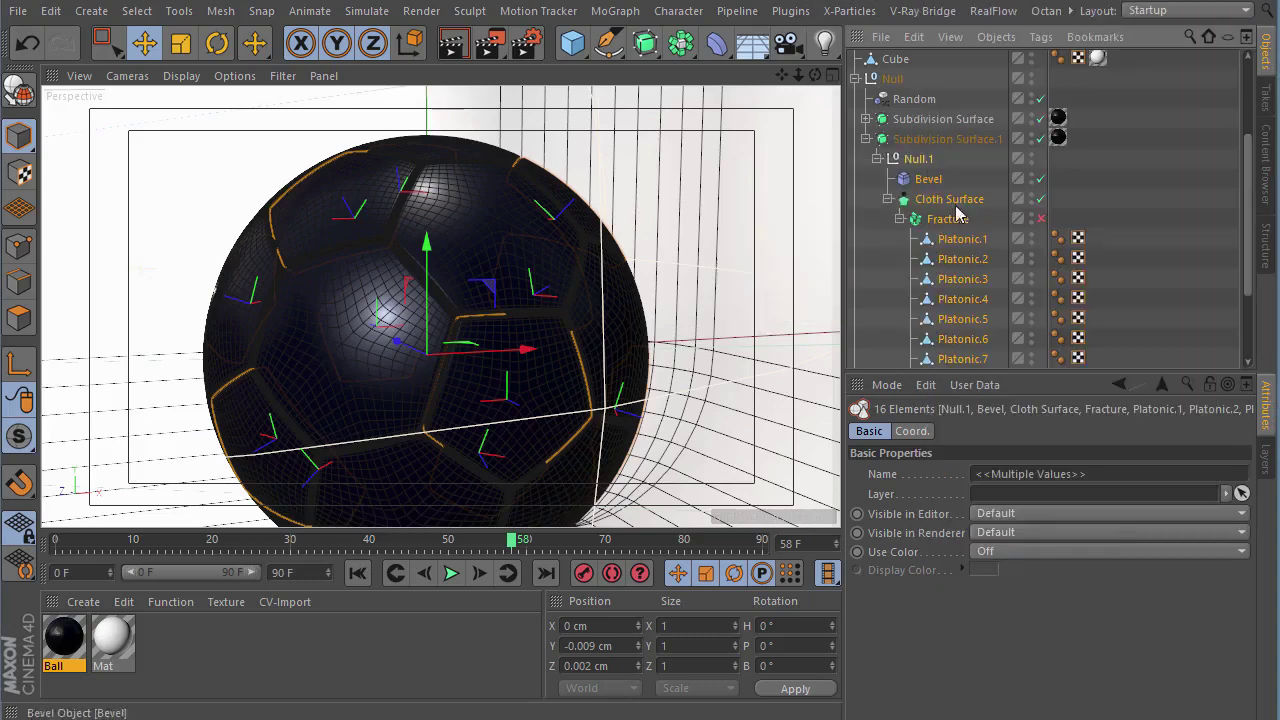
pyautogui.hotkey('shift', 'c')
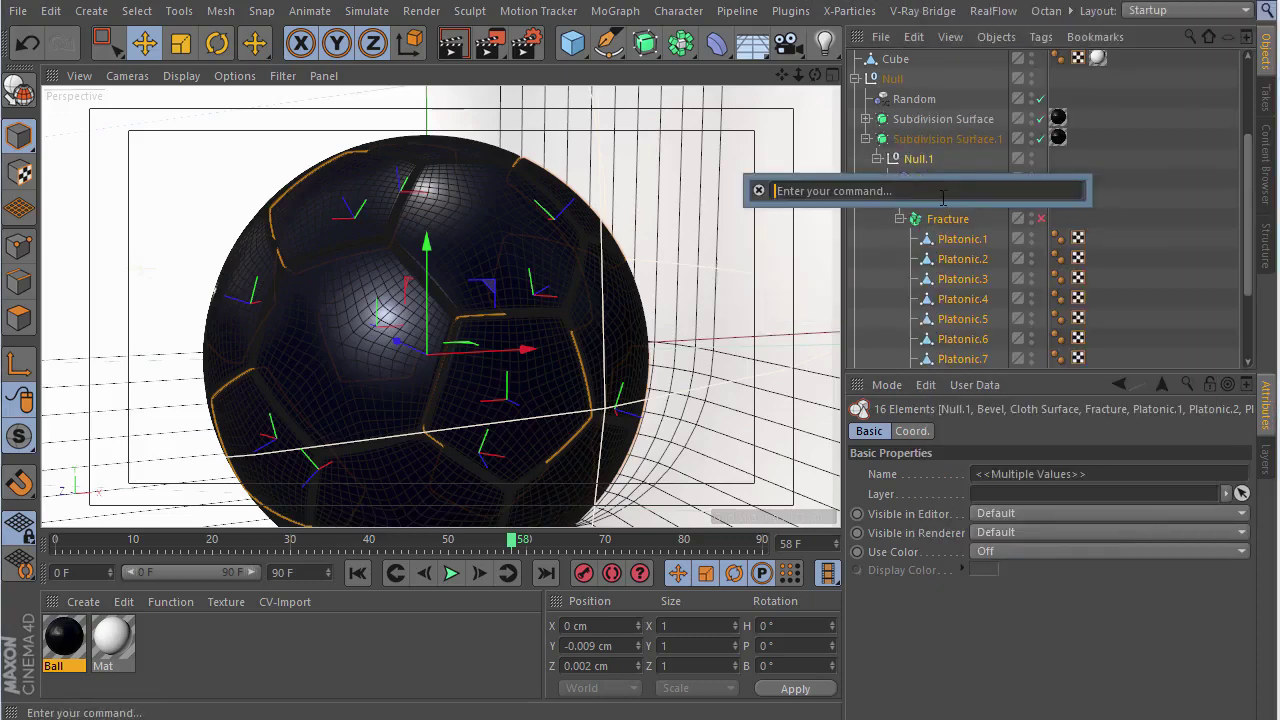
pyautogui.write('c')
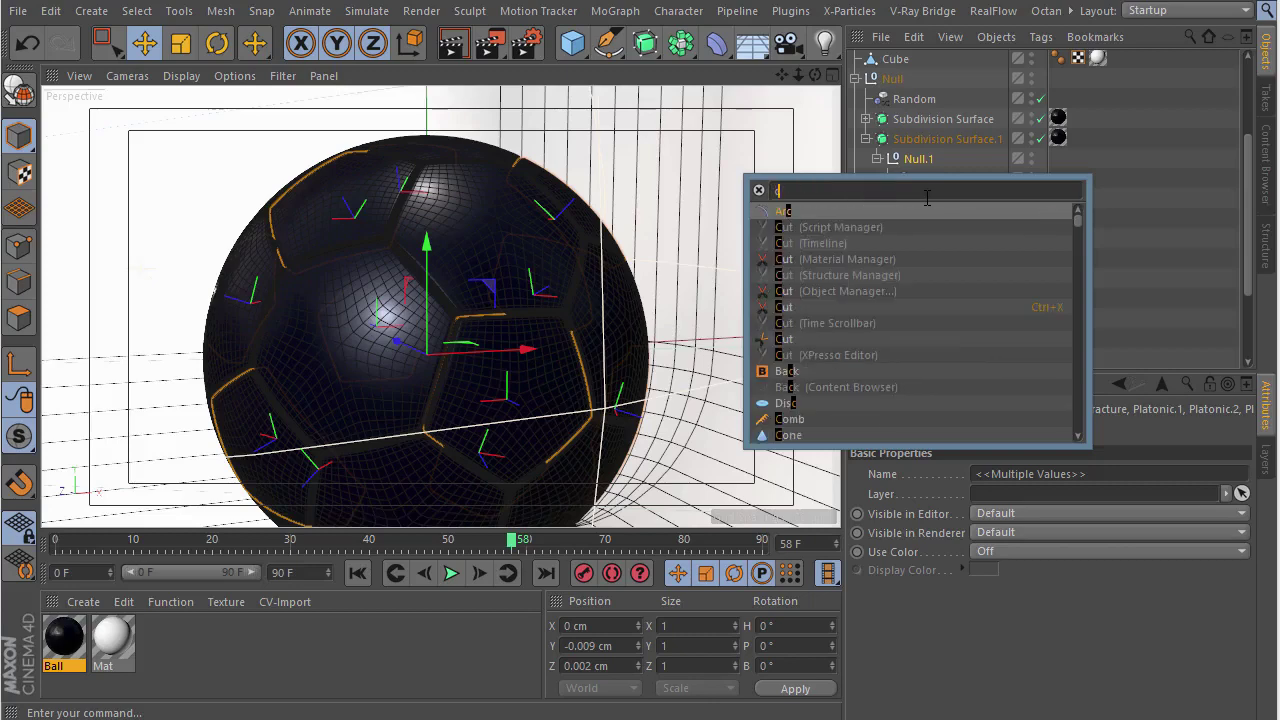
pyautogui.write('or')
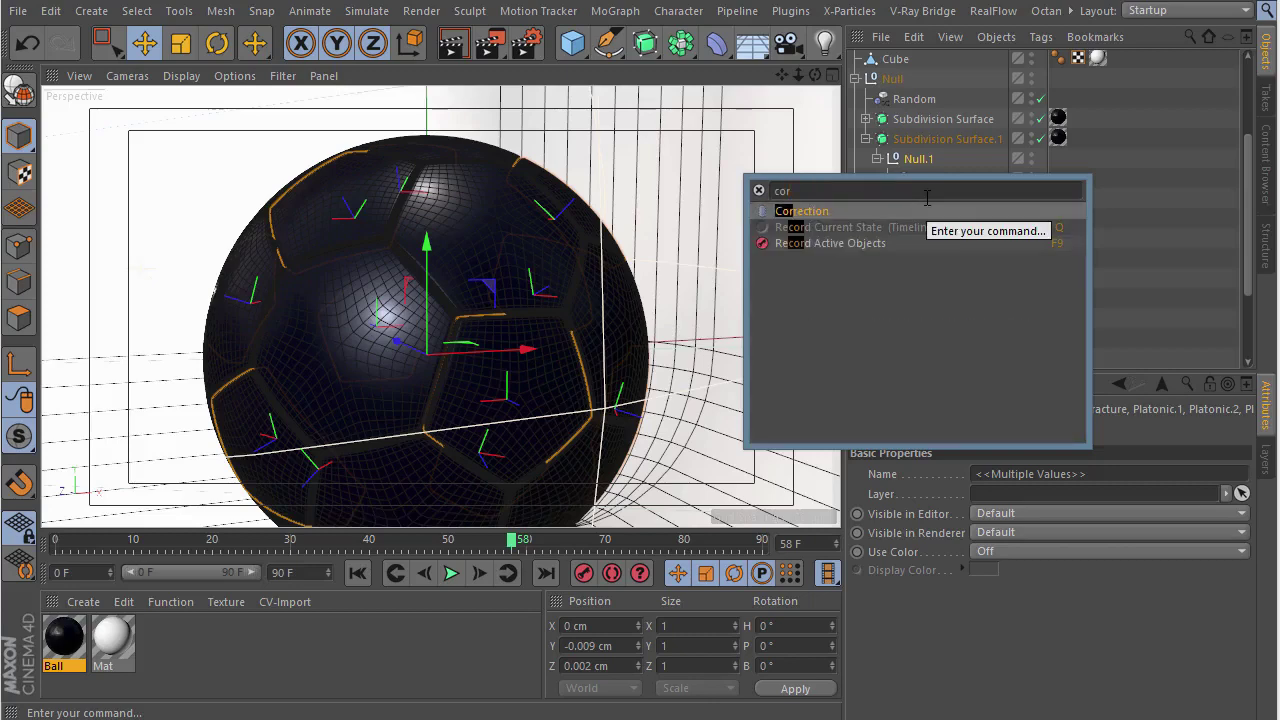
pyautogui.press('BackSpace')
pyautogui.press('BackSpace')
pyautogui.press('BackSpace')
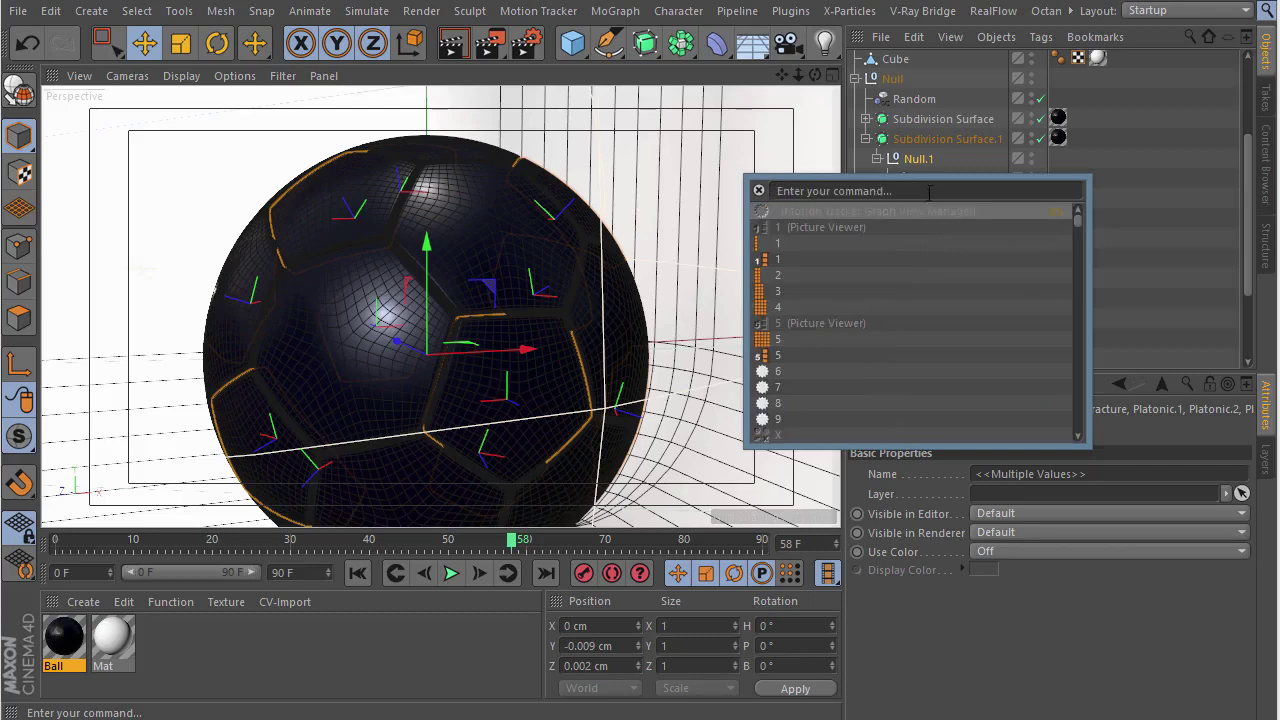
pyautogui.press('Escape')
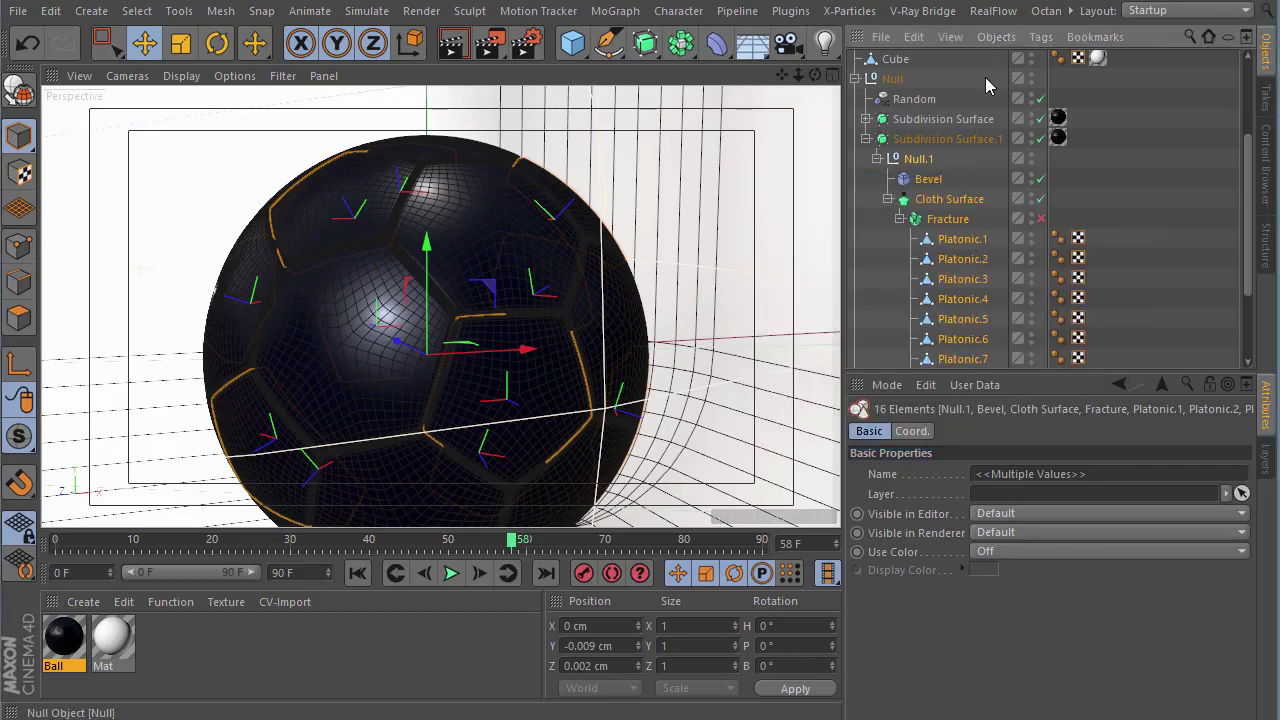
pyautogui.click(184, 12)
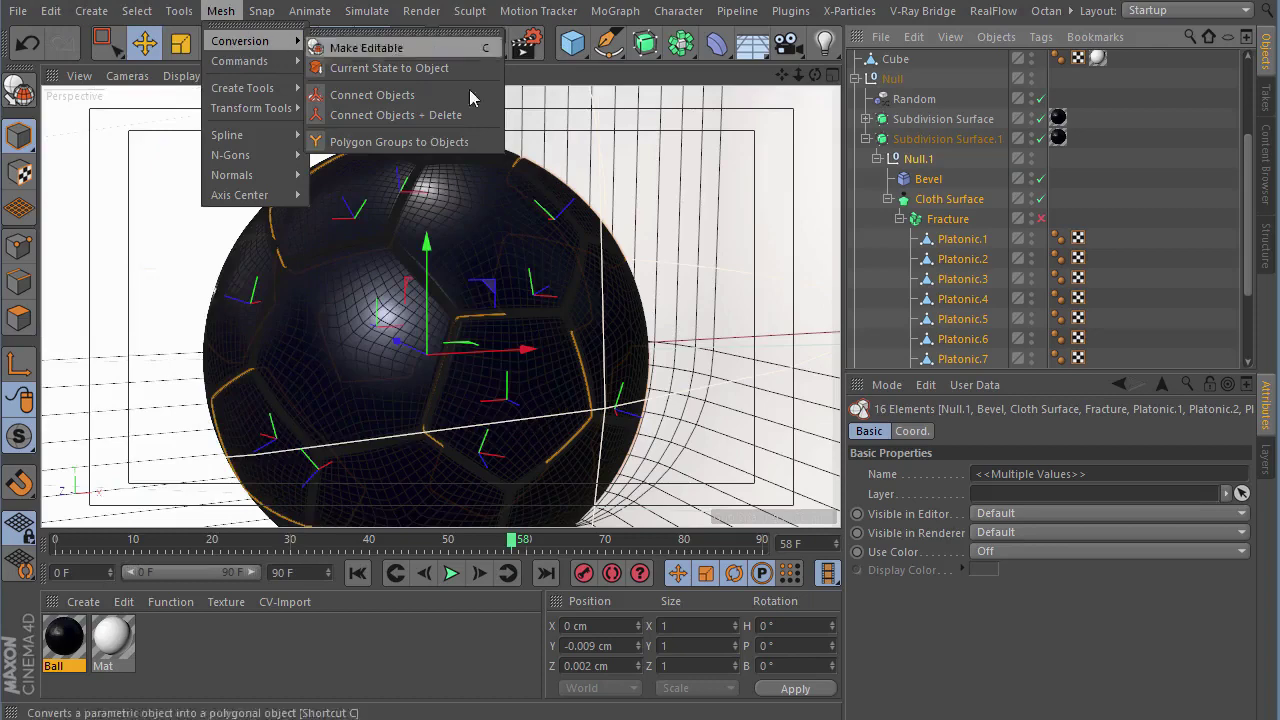
pyautogui.moveTo(240, 41)
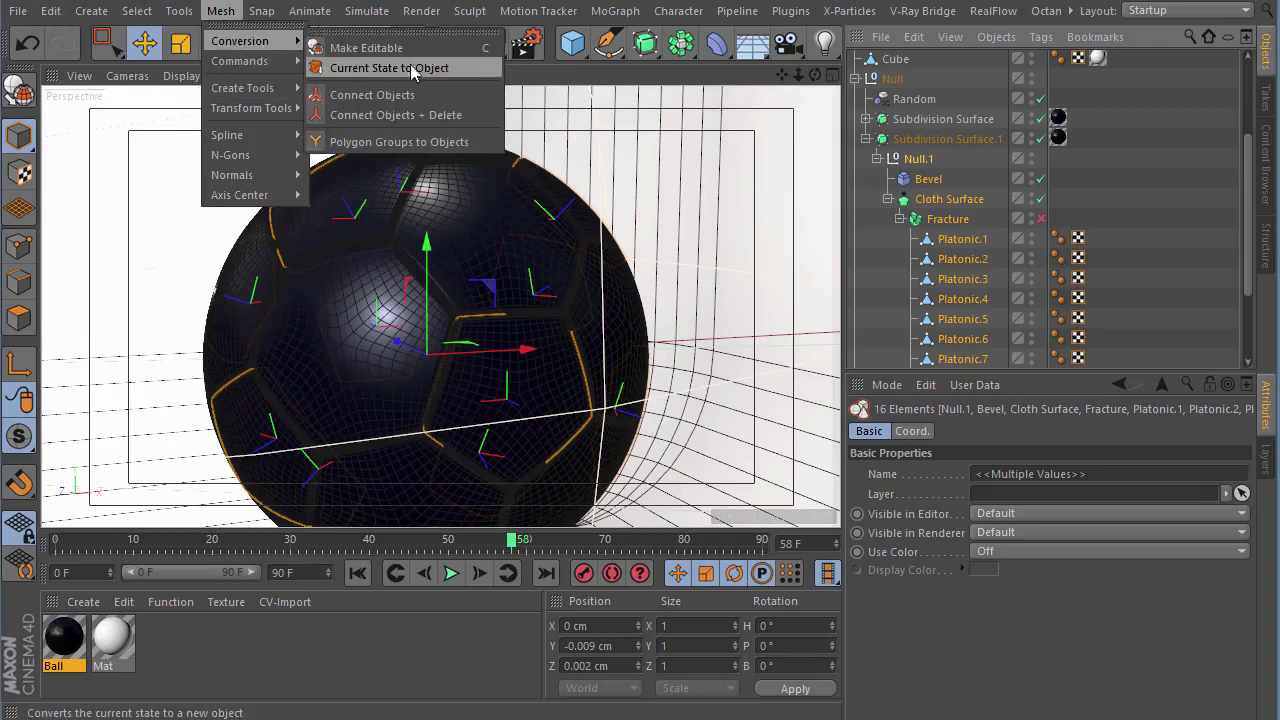
# - Bake the ball with Current State to Object and flatten Bevel, Cloth Surface and Fracture into plain pieces
pyautogui.click(406, 68)
pyautogui.scroll(-4, 981, 251)
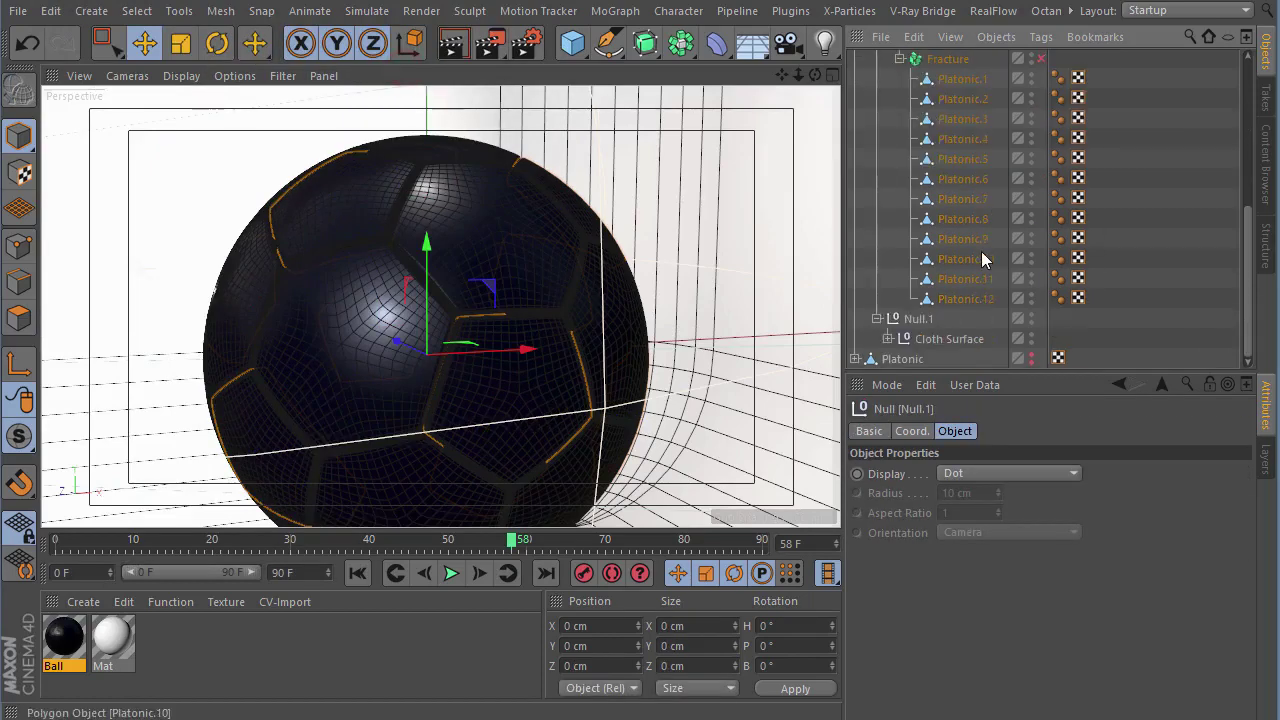
pyautogui.click(887, 339)
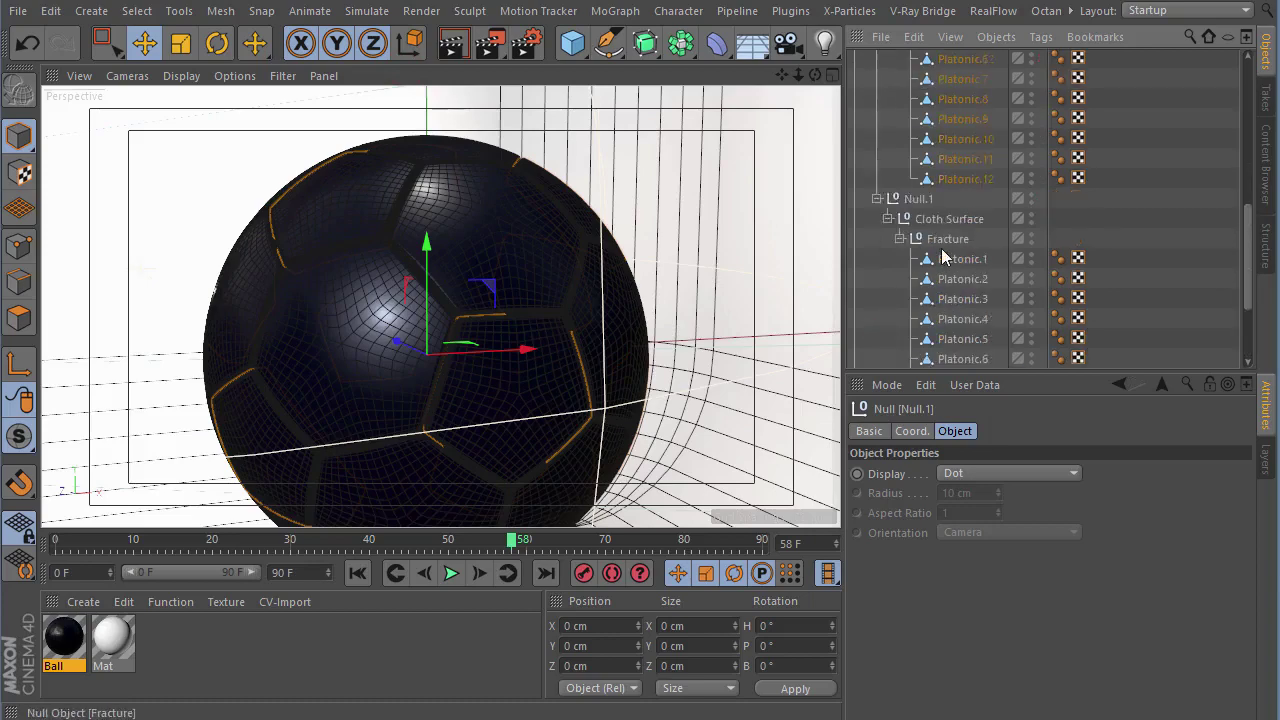
pyautogui.scroll(5, 943, 257)
pyautogui.click(918, 140)
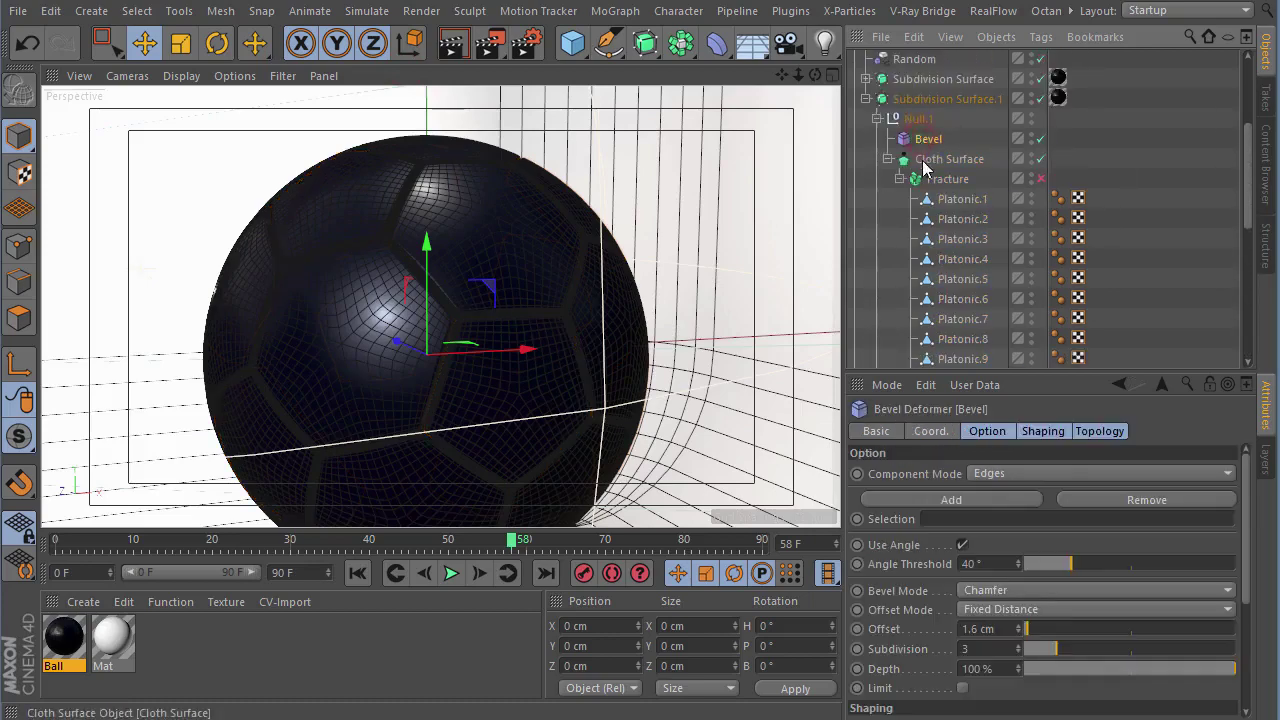
pyautogui.keyDown('shift'); pyautogui.click(932, 180); pyautogui.keyUp('shift')
pyautogui.press('c')
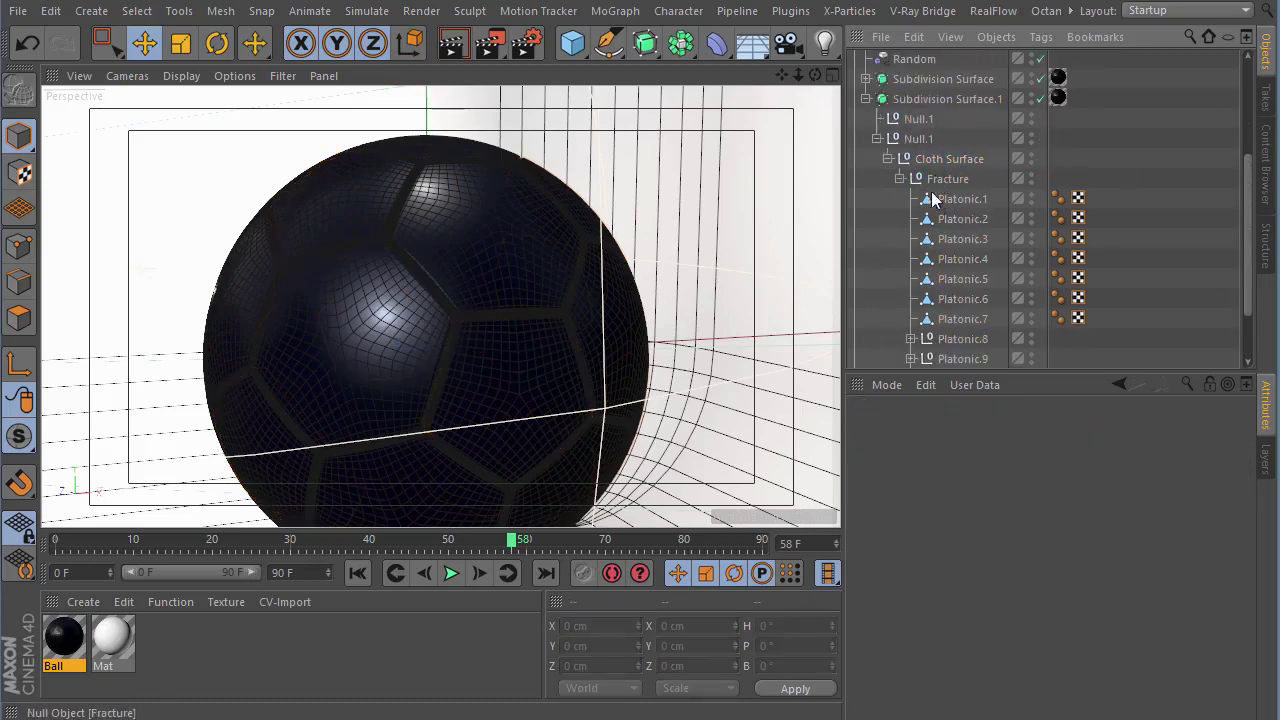
pyautogui.moveTo(932, 199); pyautogui.dragTo(960, 318)
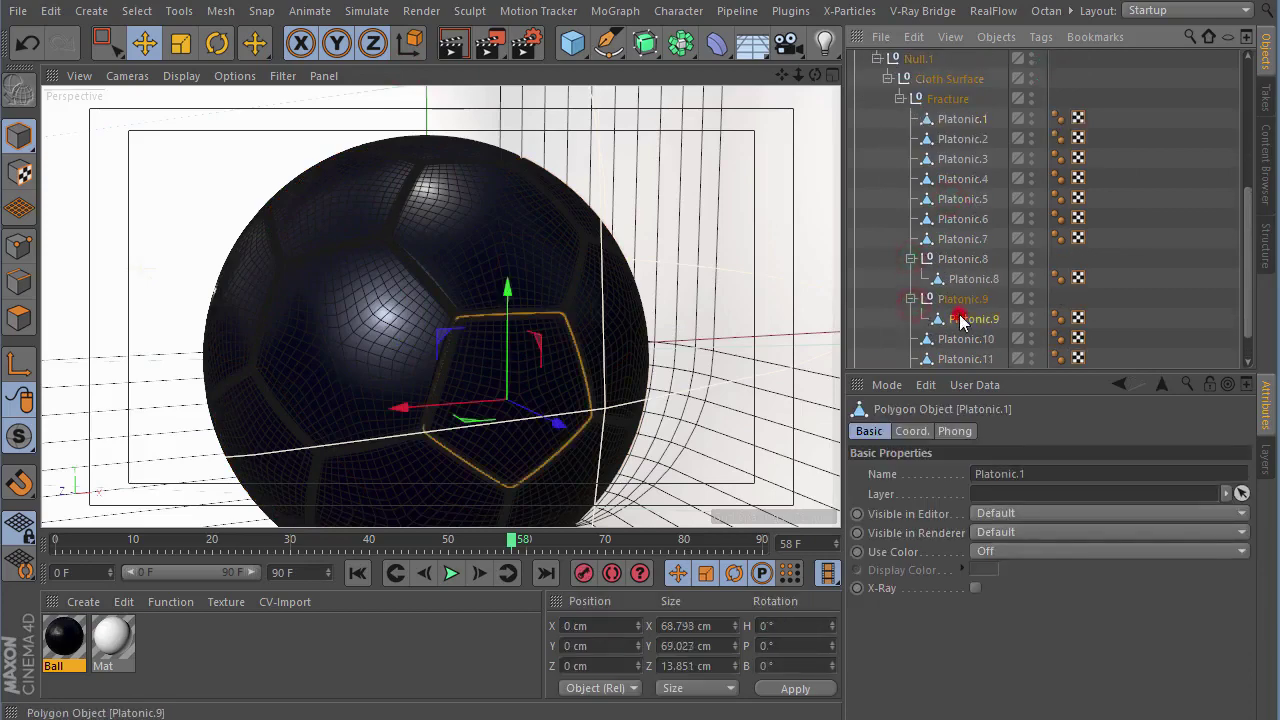
pyautogui.keyDown('ctrl'); pyautogui.click(962, 279); pyautogui.keyUp('ctrl')
pyautogui.click(955, 297)
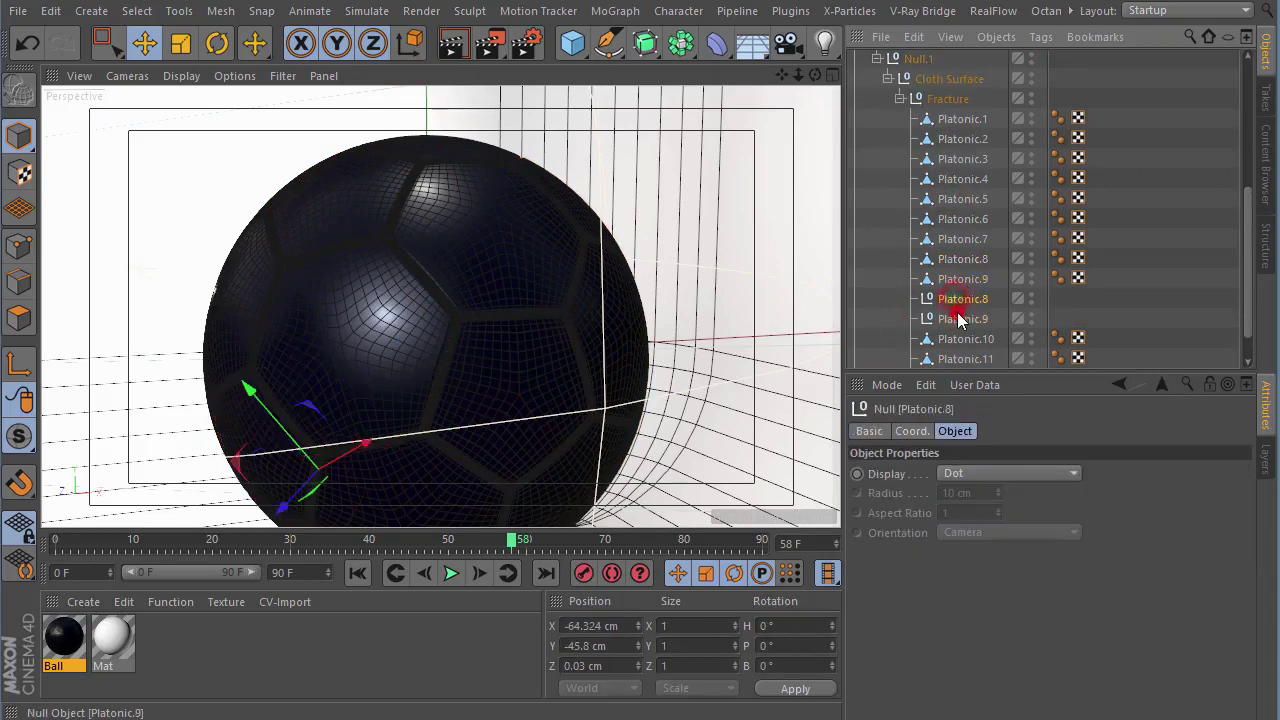
pyautogui.hotkey('ctrl', 'z')
# - Test-move one panel piece in hidden-line wireframe view, then undo the move
pyautogui.click(954, 122)
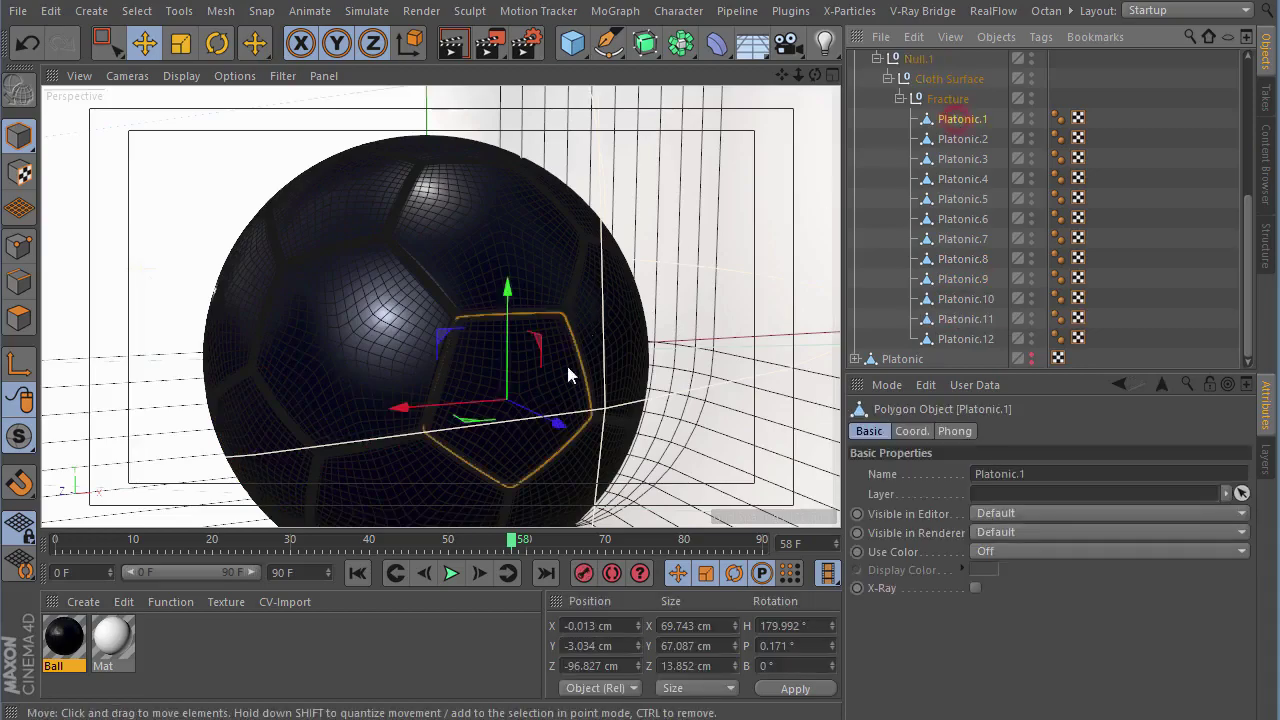
pyautogui.moveTo(566, 362)
pyautogui.mouseDown()
pyautogui.moveTo(634, 457)
pyautogui.moveTo(630, 410)
pyautogui.moveTo(660, 383)
pyautogui.moveTo(560, 420)
pyautogui.mouseUp()
pyautogui.click(185, 75)
pyautogui.click(235, 223)
pyautogui.moveTo(533, 343)
pyautogui.keyDown('alt'); pyautogui.mouseDown()
pyautogui.moveTo(586, 386)
pyautogui.moveTo(563, 270)
pyautogui.moveTo(565, 348)
pyautogui.mouseUp(); pyautogui.keyUp('alt')
pyautogui.hotkey('ctrl', 'z')
pyautogui.hotkey('ctrl', 'z')
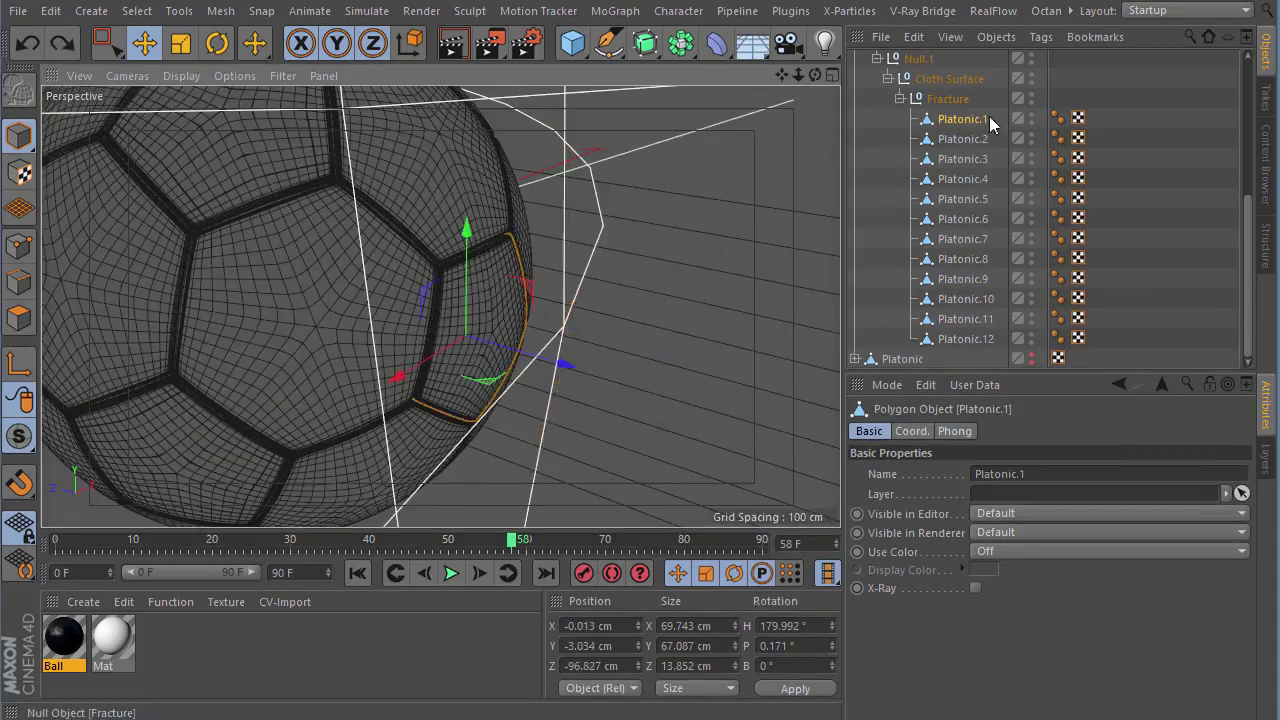
# - Move the twelve baked panel pieces under Subdivision Surface.1 and delete the leftover Null.1 hierarchy
pyautogui.keyDown('shift'); pyautogui.click(965, 338); pyautogui.keyUp('shift')
pyautogui.scroll(3, 961, 214)
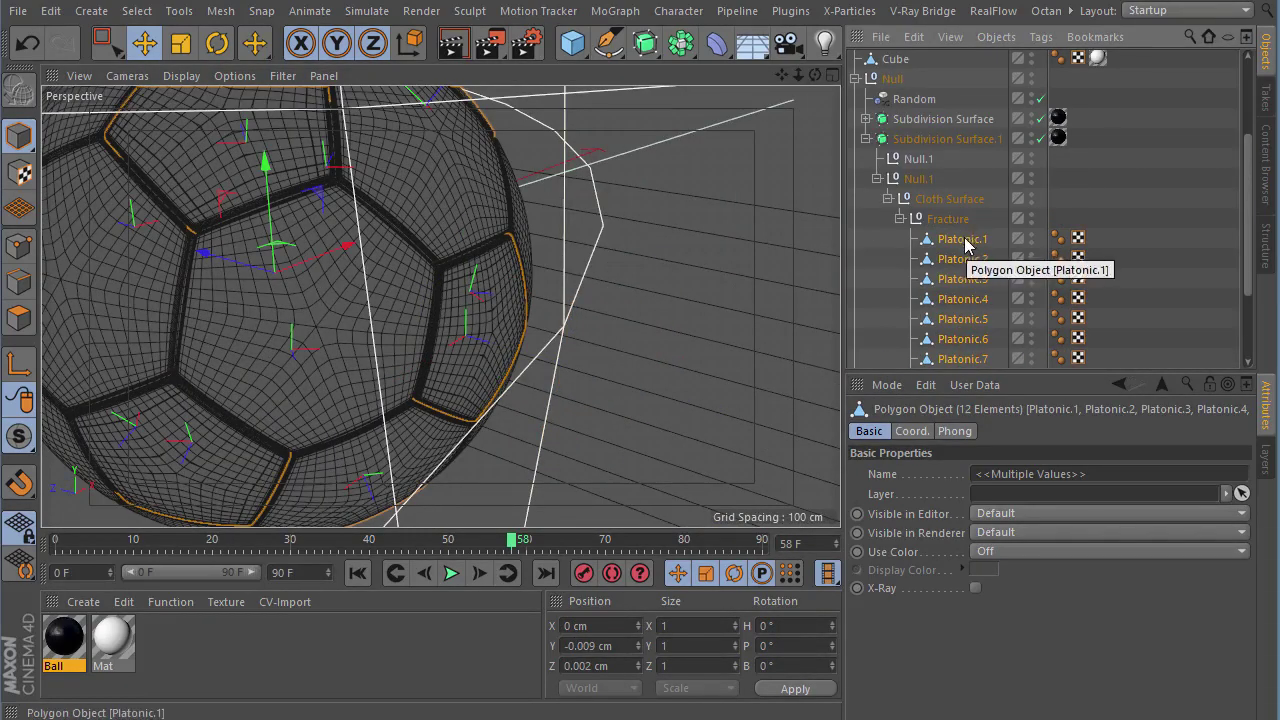
pyautogui.moveTo(960, 239); pyautogui.dragTo(972, 222)
pyautogui.moveTo(930, 142); pyautogui.dragTo(930, 143)
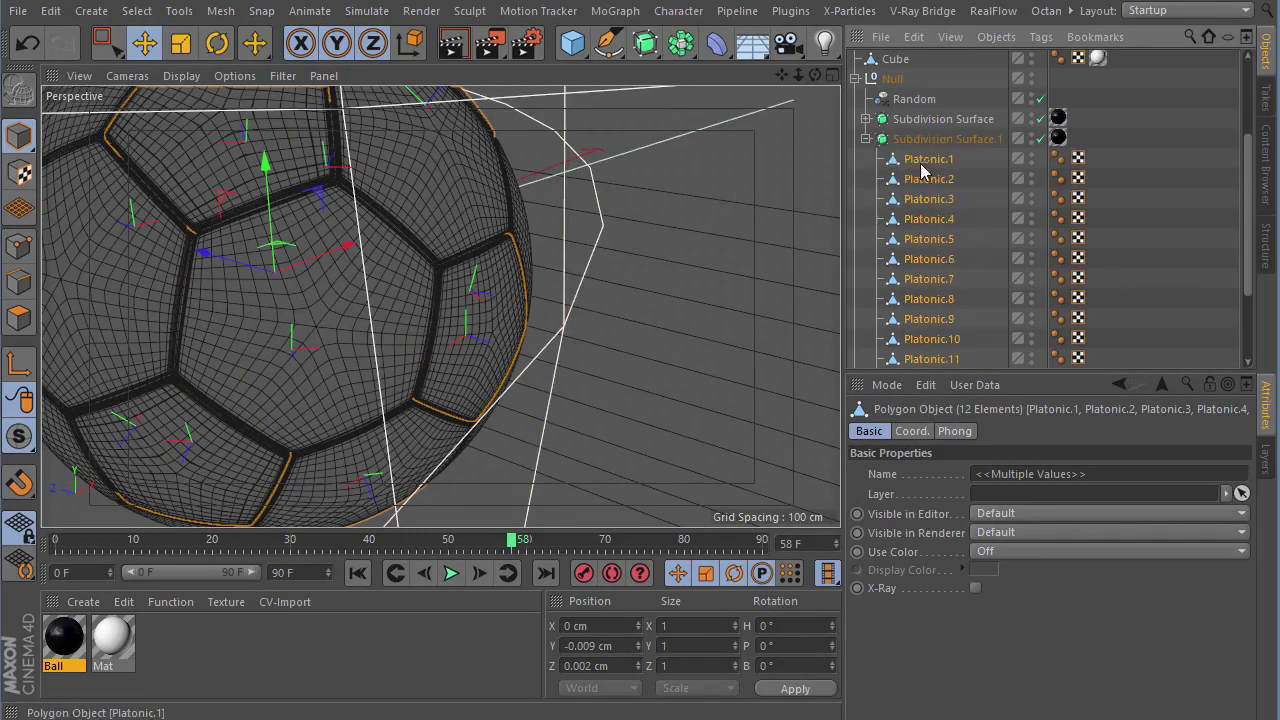
pyautogui.scroll(-2, 902, 180)
pyautogui.click(922, 287)
pyautogui.keyDown('shift'); pyautogui.click(935, 340); pyautogui.keyUp('shift')
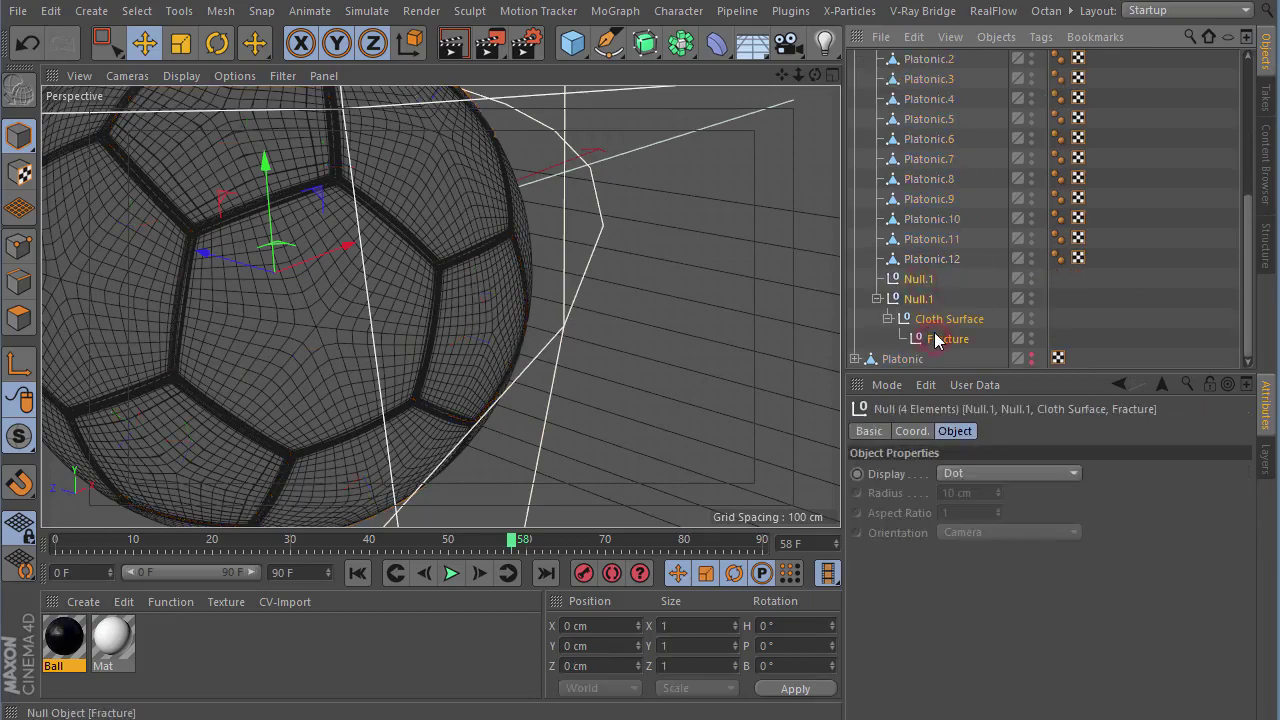
pyautogui.press('Delete')
# - Copy the Fracture object from the original ball's Cloth Surface into Subdivision Surface.1
pyautogui.scroll(2, 930, 190)
pyautogui.click(866, 198)
pyautogui.scroll(-3, 924, 192)
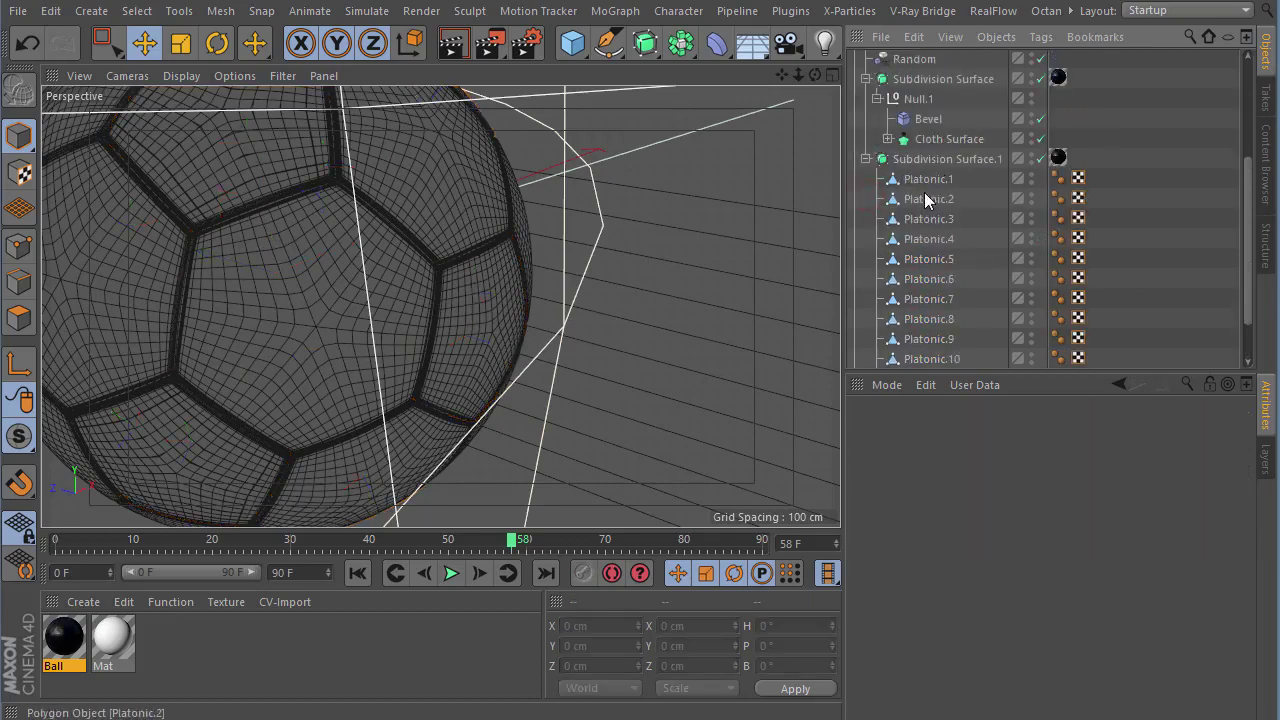
pyautogui.click(905, 139)
pyautogui.click(888, 140)
pyautogui.click(900, 159)
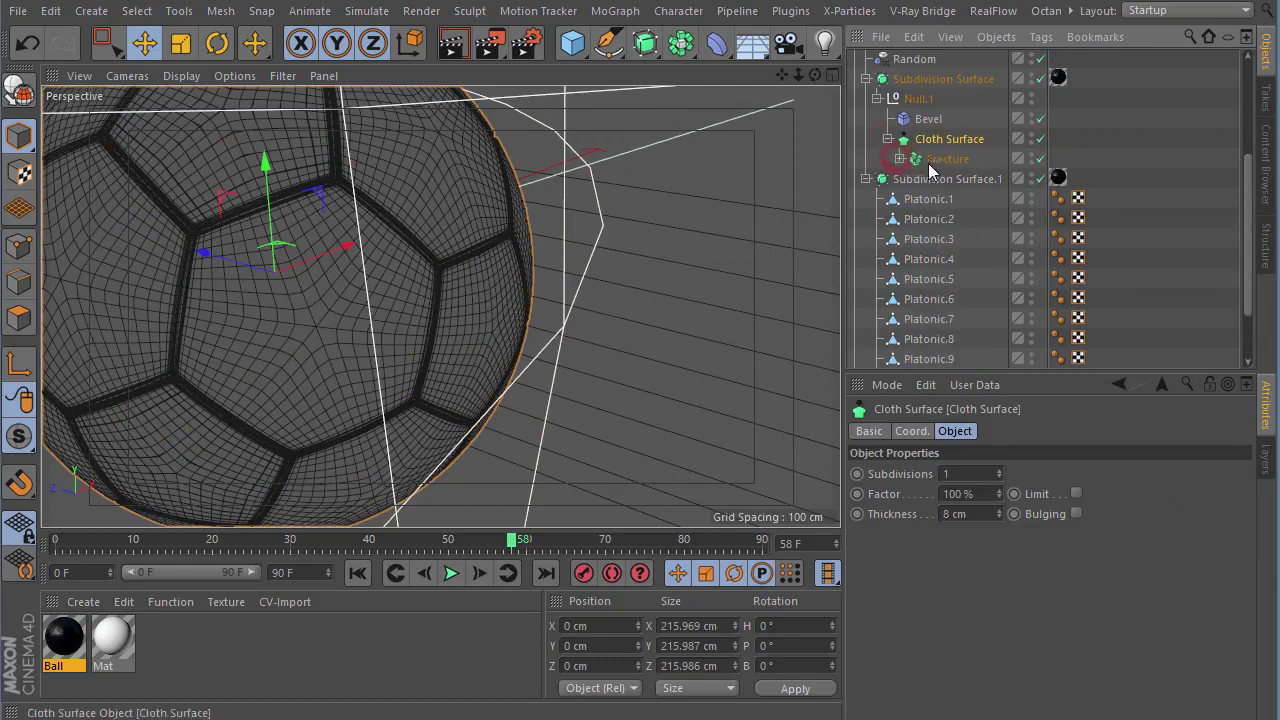
pyautogui.click(935, 160)
pyautogui.keyDown('ctrl'); pyautogui.moveTo(918, 188); pyautogui.dragTo(922, 183); pyautogui.keyUp('ctrl')
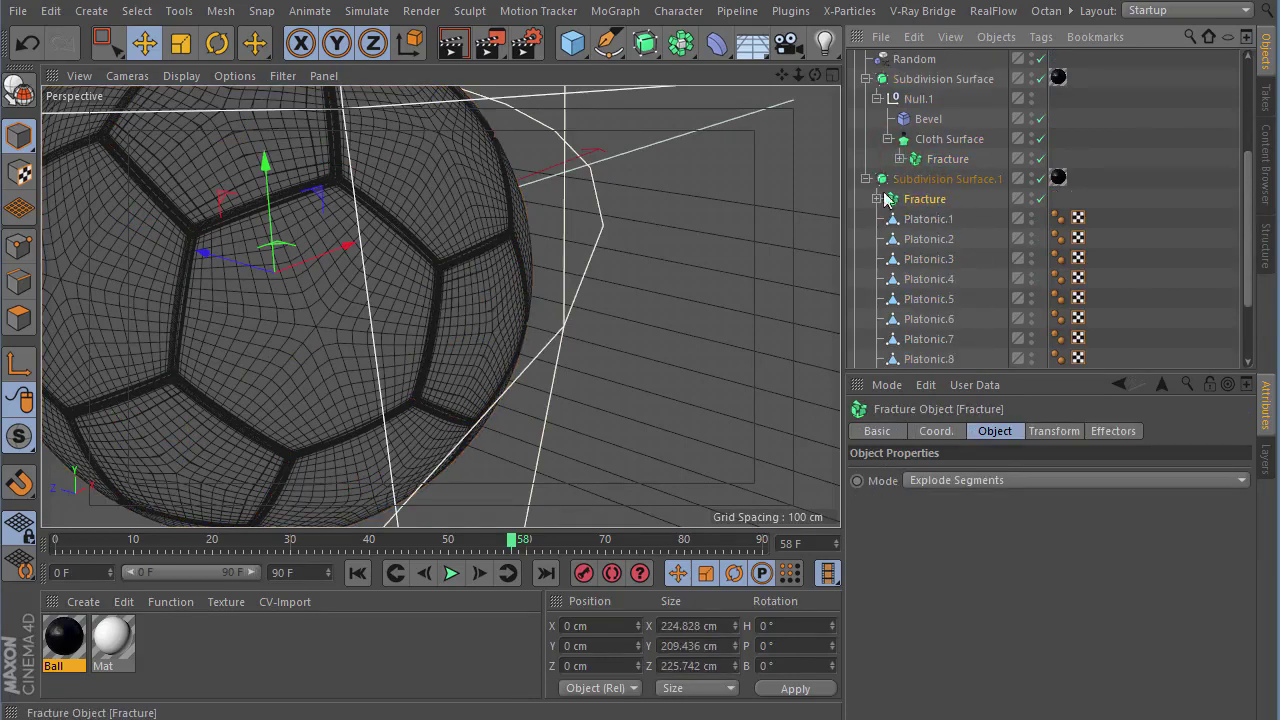
pyautogui.keyDown('ctrl'); pyautogui.click(935, 205); pyautogui.keyUp('ctrl')
# - Select the copied Fracture and its twelve baked pieces, then select the Random effector
pyautogui.scroll(-5, 940, 210)
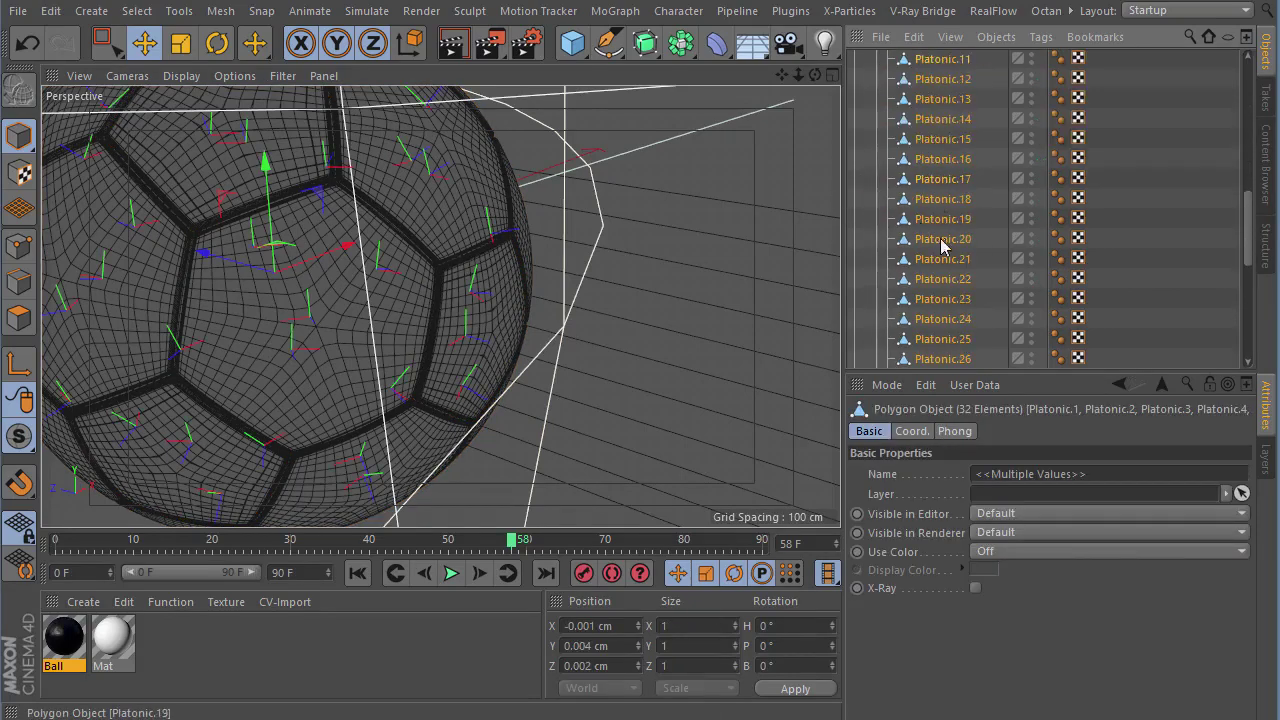
pyautogui.scroll(4, 950, 205)
pyautogui.scroll(4, 950, 200)
pyautogui.click(925, 218)
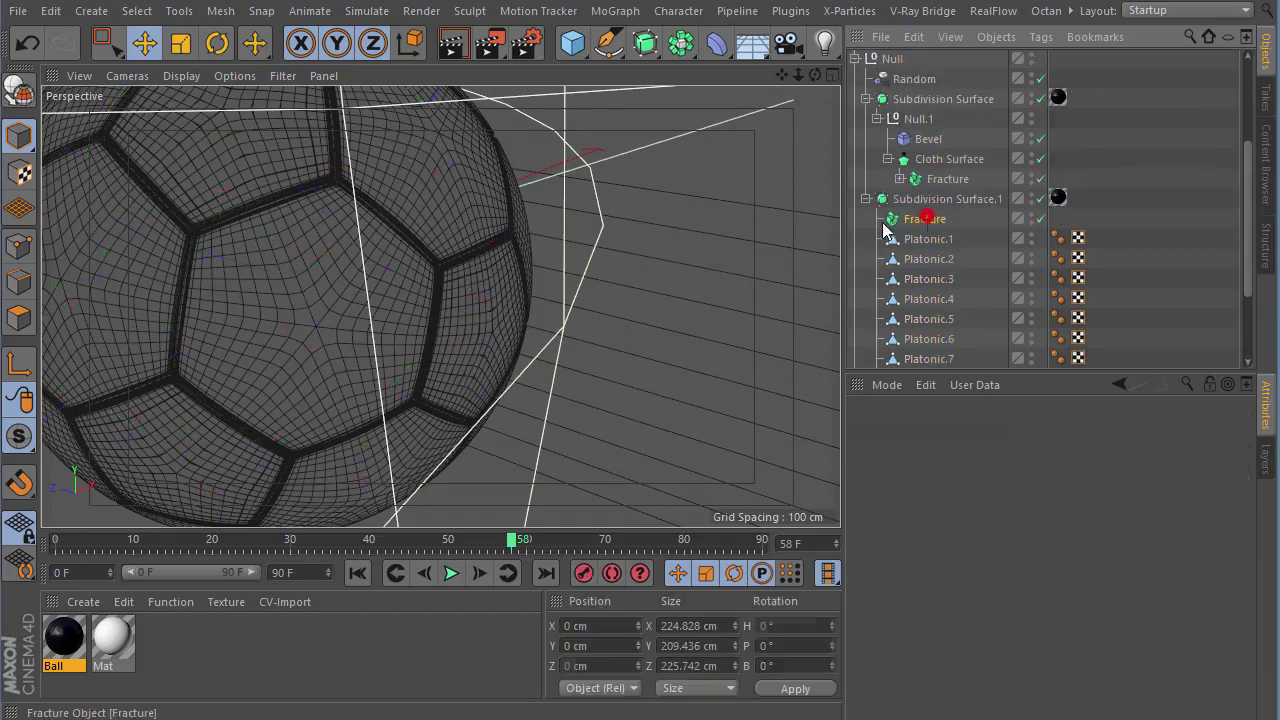
pyautogui.keyDown('shift'); pyautogui.click(920, 200); pyautogui.keyUp('shift')
pyautogui.keyDown('ctrl'); pyautogui.click(918, 199); pyautogui.keyUp('ctrl')
pyautogui.keyDown('ctrl'); pyautogui.click(925, 218); pyautogui.keyUp('ctrl')
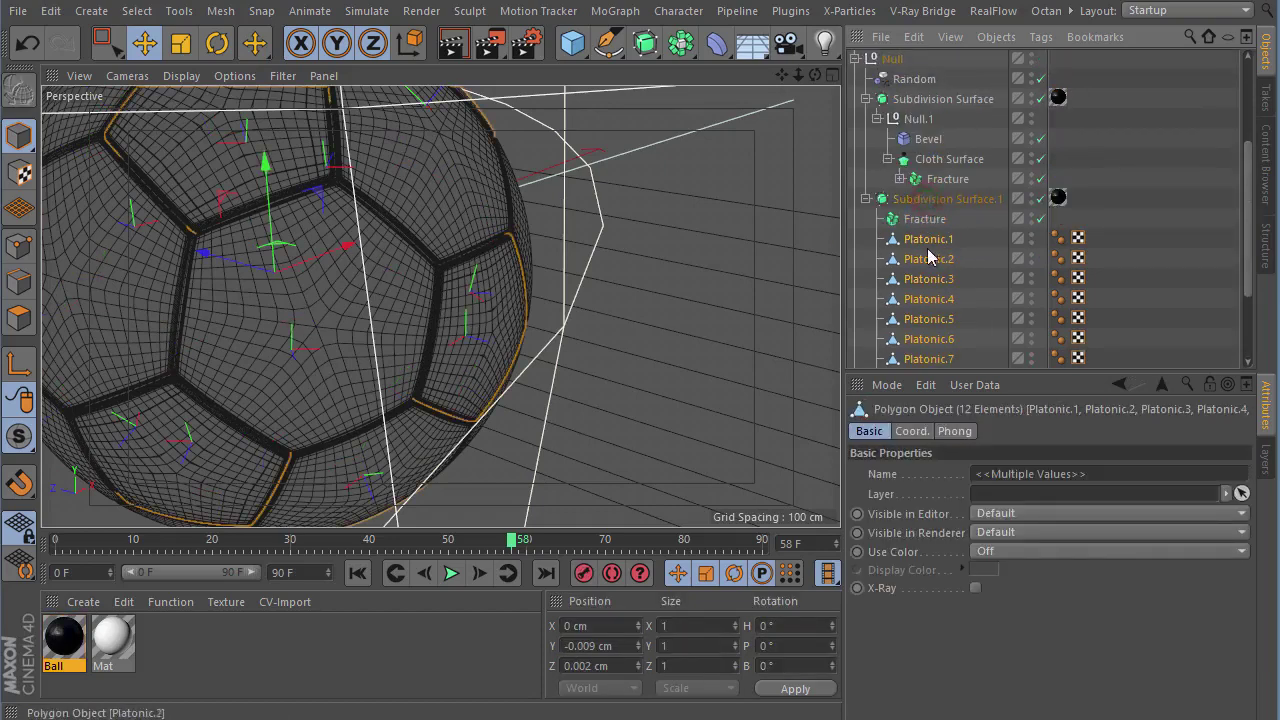
pyautogui.scroll(4, 928, 251)
pyautogui.scroll(-6, 922, 195)
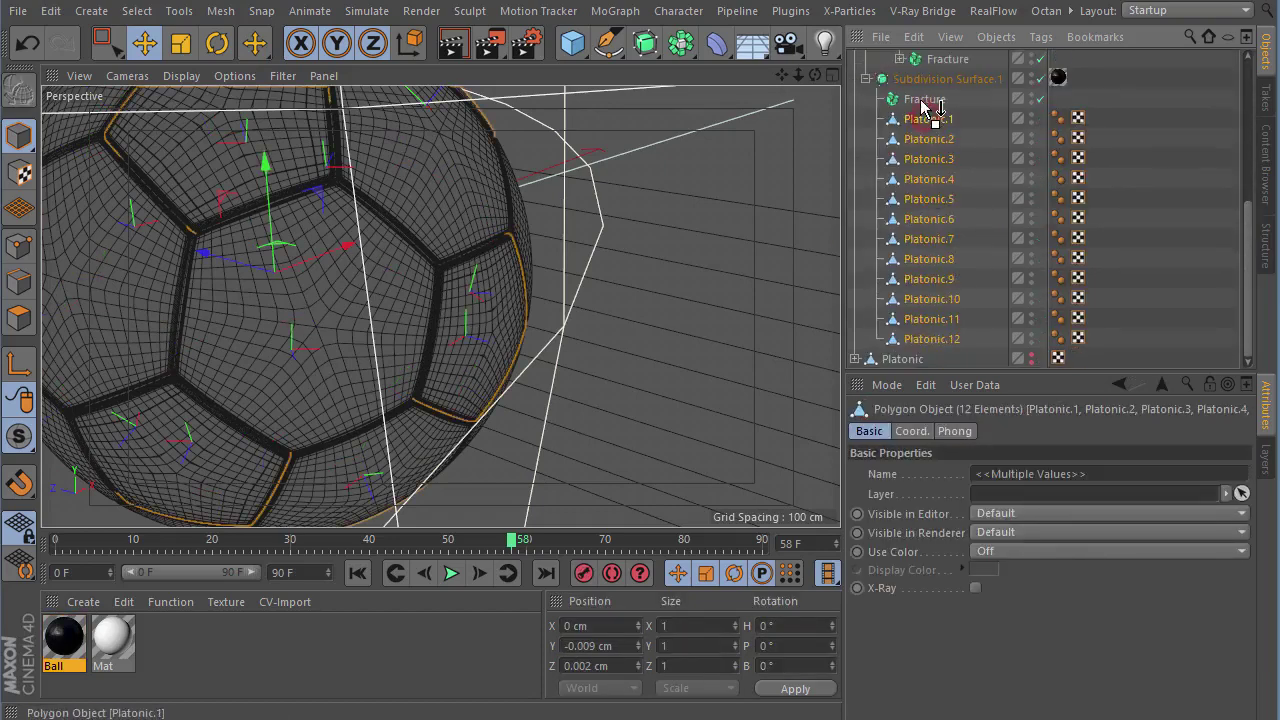
pyautogui.scroll(3, 925, 150)
pyautogui.scroll(3, 918, 240)
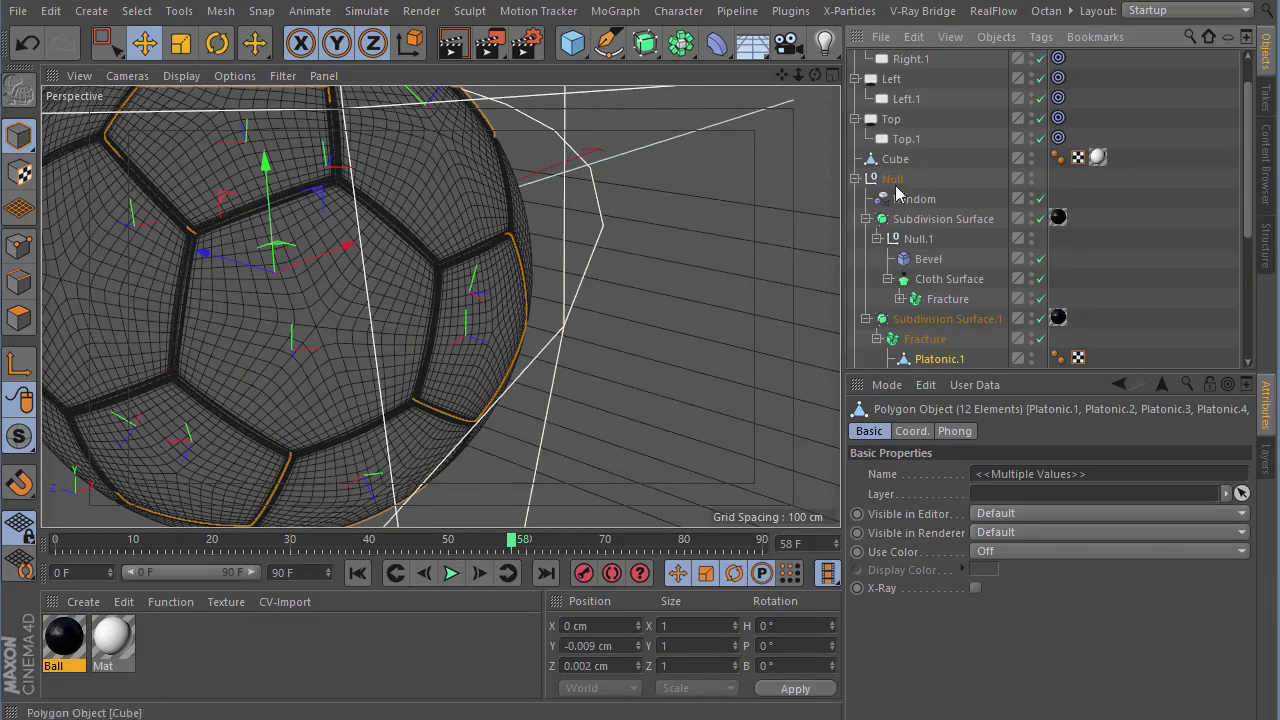
pyautogui.click(915, 199)
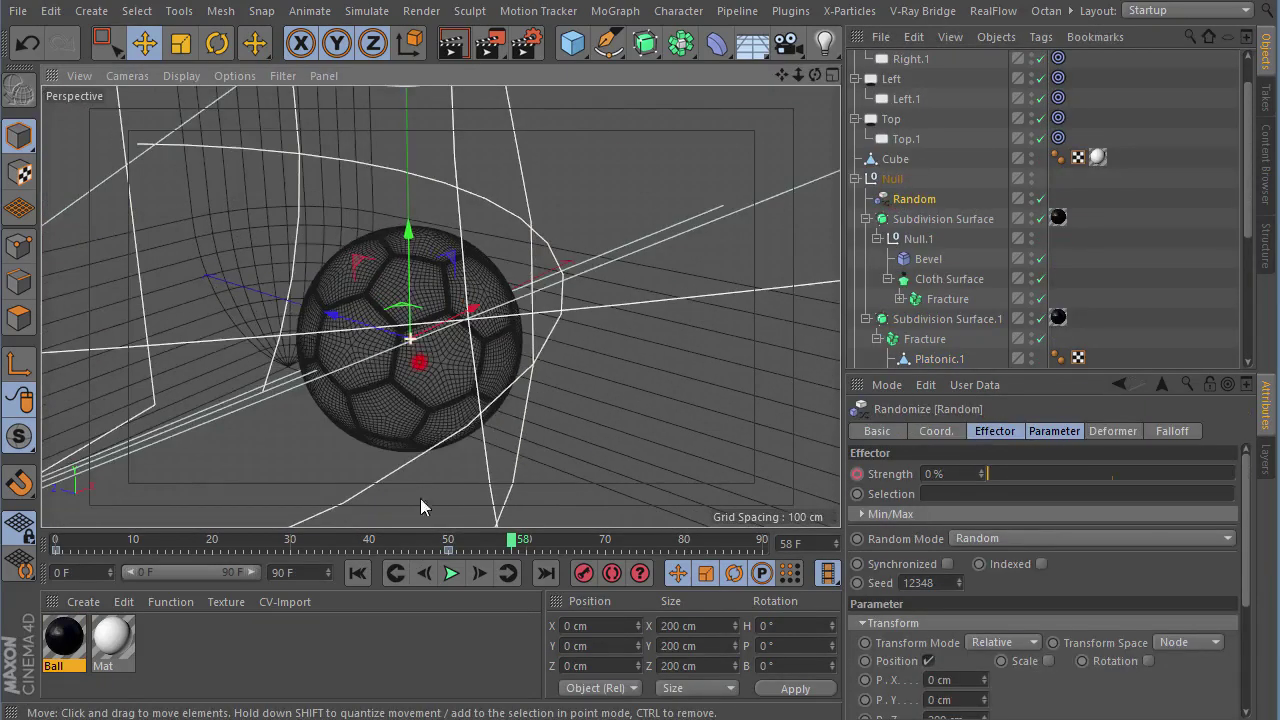
# - Scatter the ball's pieces and inspect the panel pieces and Fracture object from closer in
pyautogui.moveTo(371, 543); pyautogui.dragTo(348, 543)
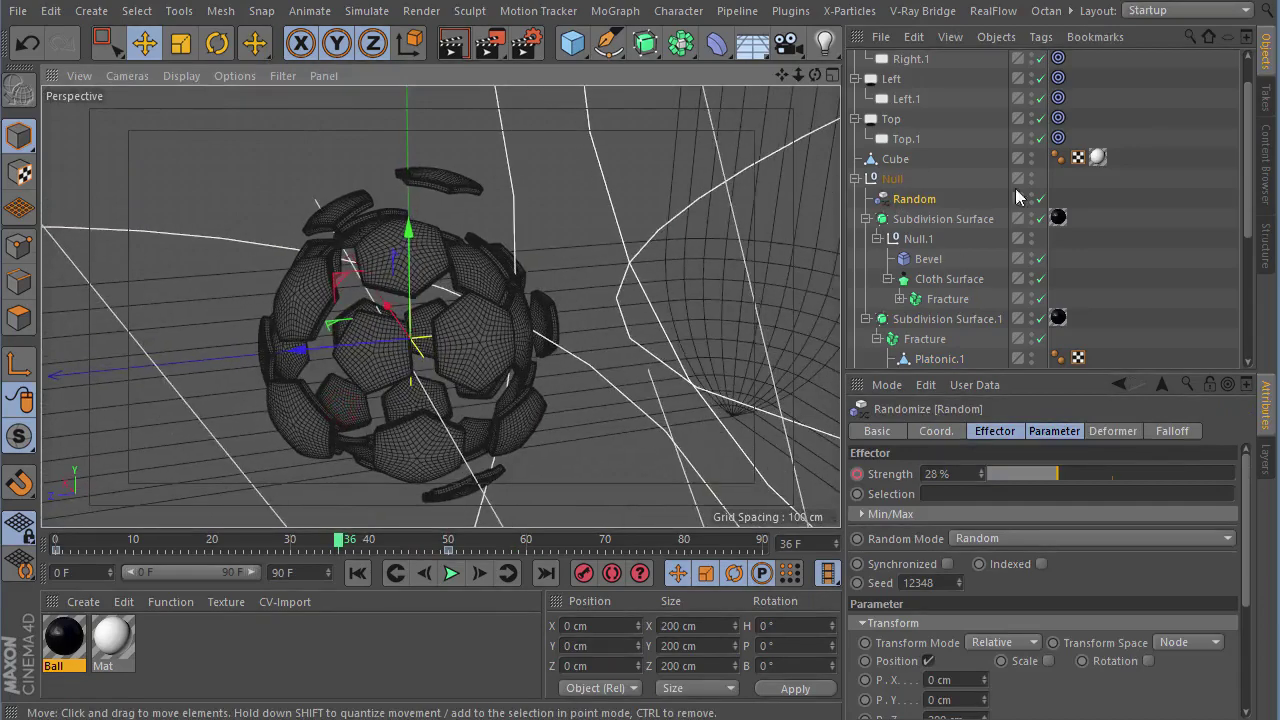
pyautogui.scroll(-5, 940, 250)
pyautogui.scroll(2, 940, 250)
pyautogui.click(945, 240)
pyautogui.click(940, 260)
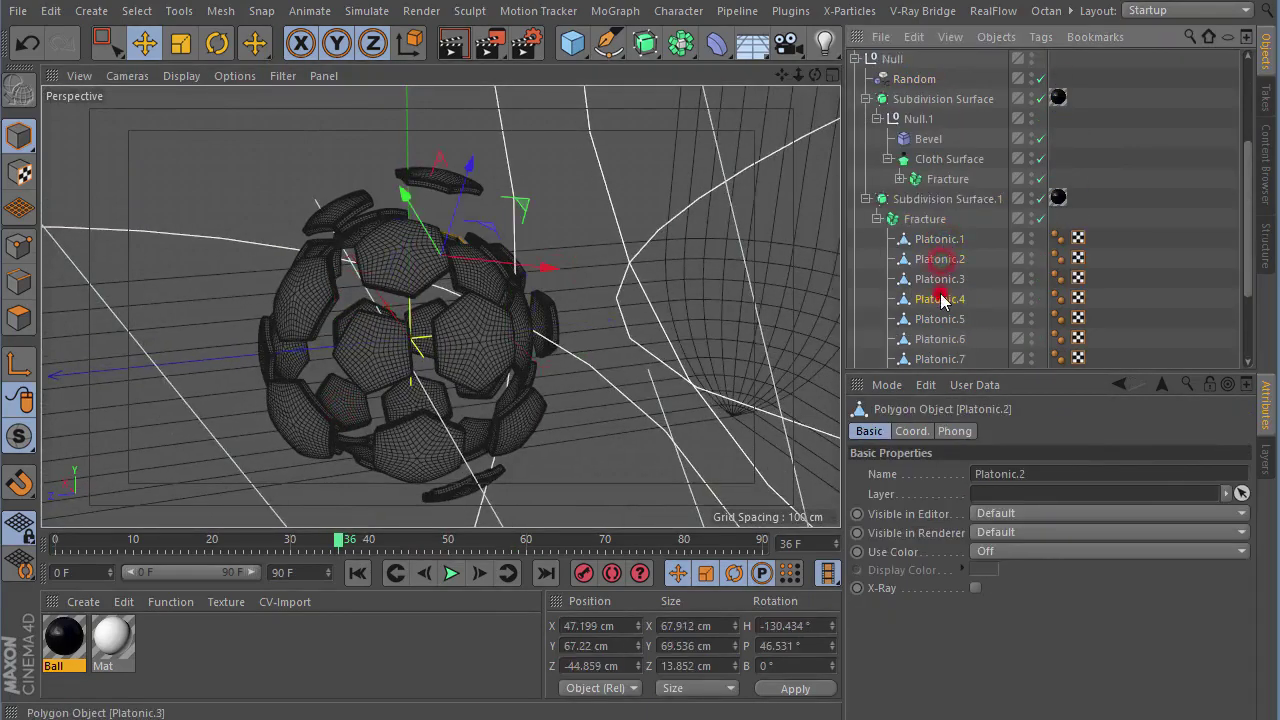
pyautogui.click(955, 198)
pyautogui.click(922, 220)
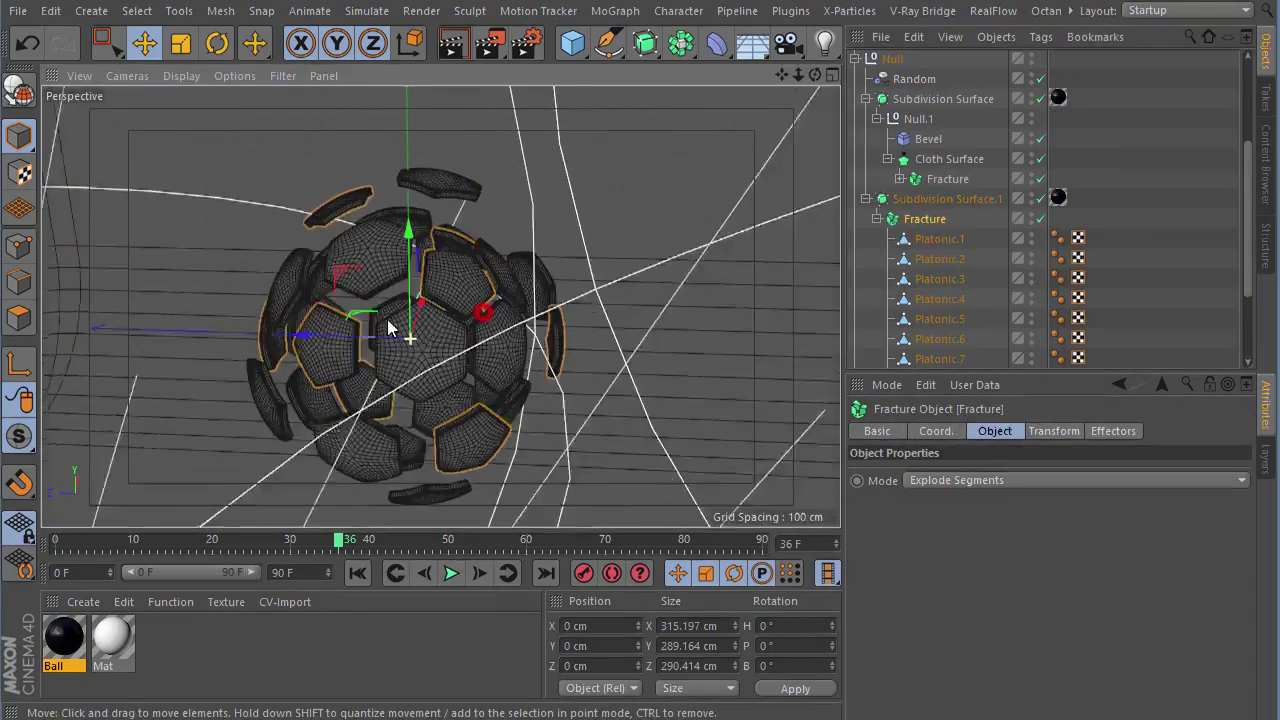
pyautogui.keyDown('alt'); pyautogui.moveTo(428, 339); pyautogui.dragTo(735, 298); pyautogui.keyUp('alt')
pyautogui.keyDown('alt'); pyautogui.moveTo(549, 303); pyautogui.dragTo(580, 300); pyautogui.keyUp('alt')
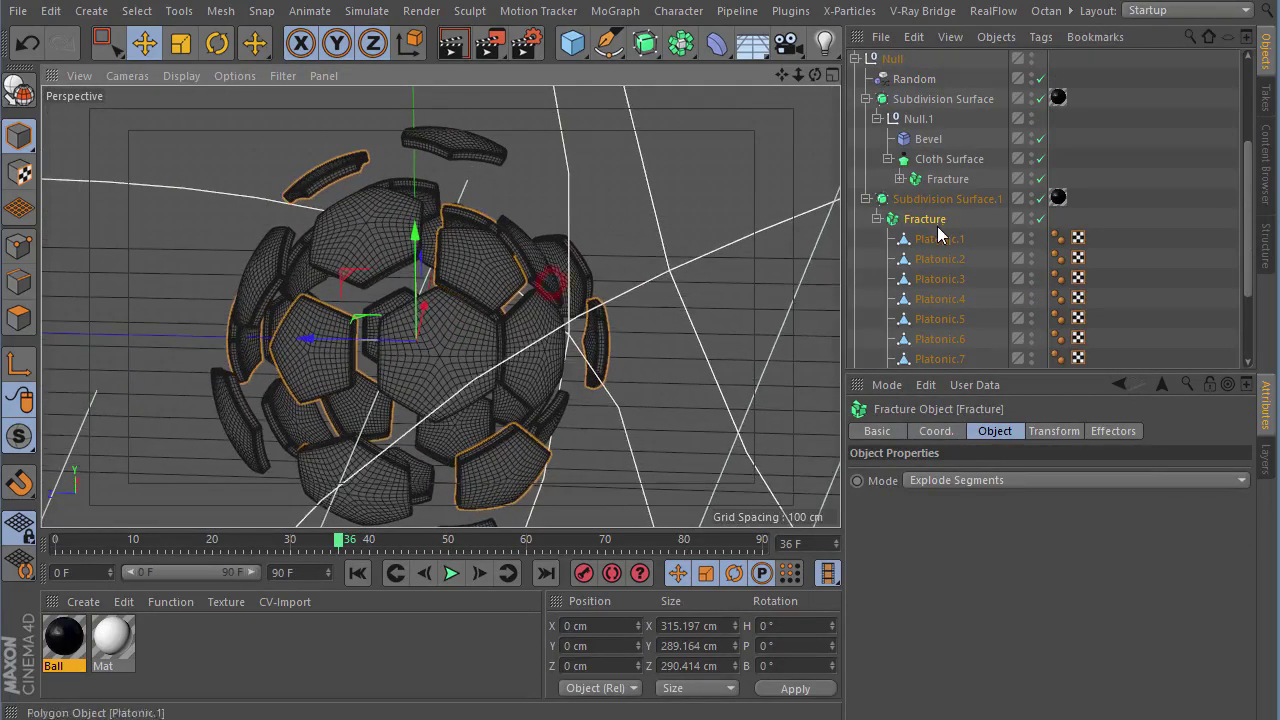
pyautogui.keyDown('alt'); pyautogui.moveTo(762, 249); pyautogui.dragTo(784, 243); pyautogui.keyUp('alt')
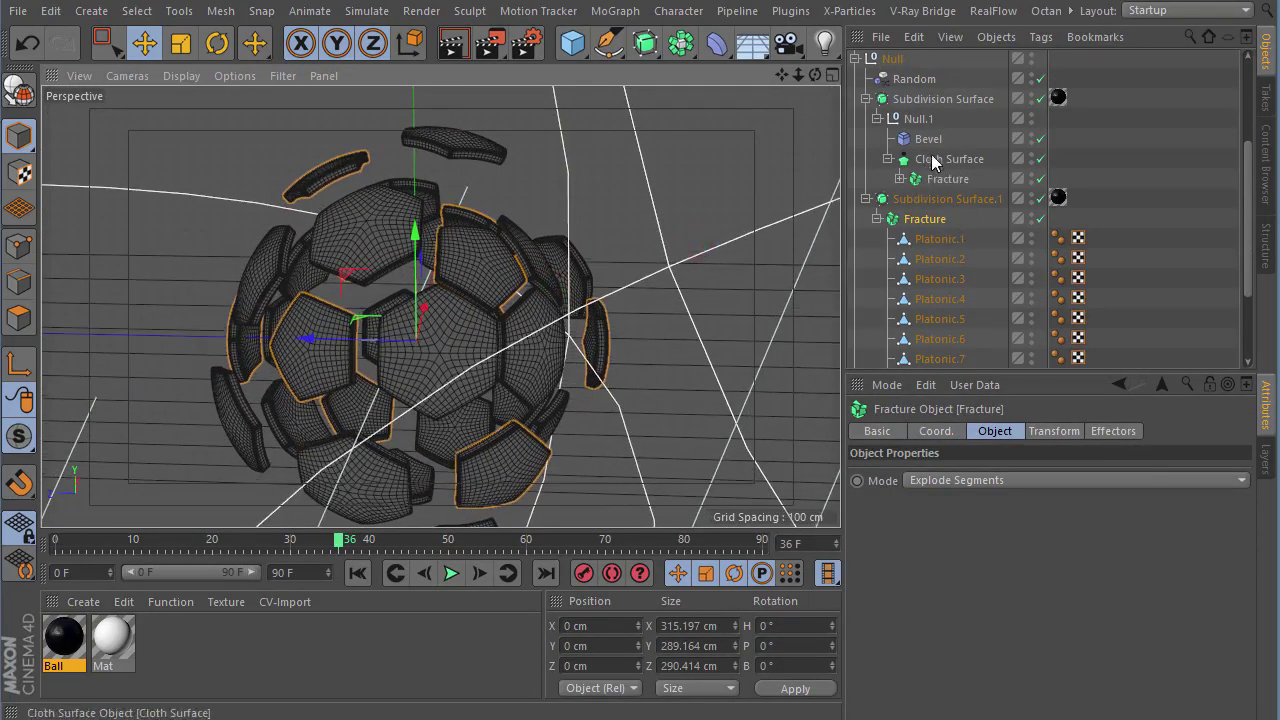
# - Select Platonic.1 through Platonic.12 under the Cloth Surface Fracture, orbit to inspect, then deselect all
pyautogui.click(900, 178)
pyautogui.scroll(-3, 960, 170)
pyautogui.click(973, 80)
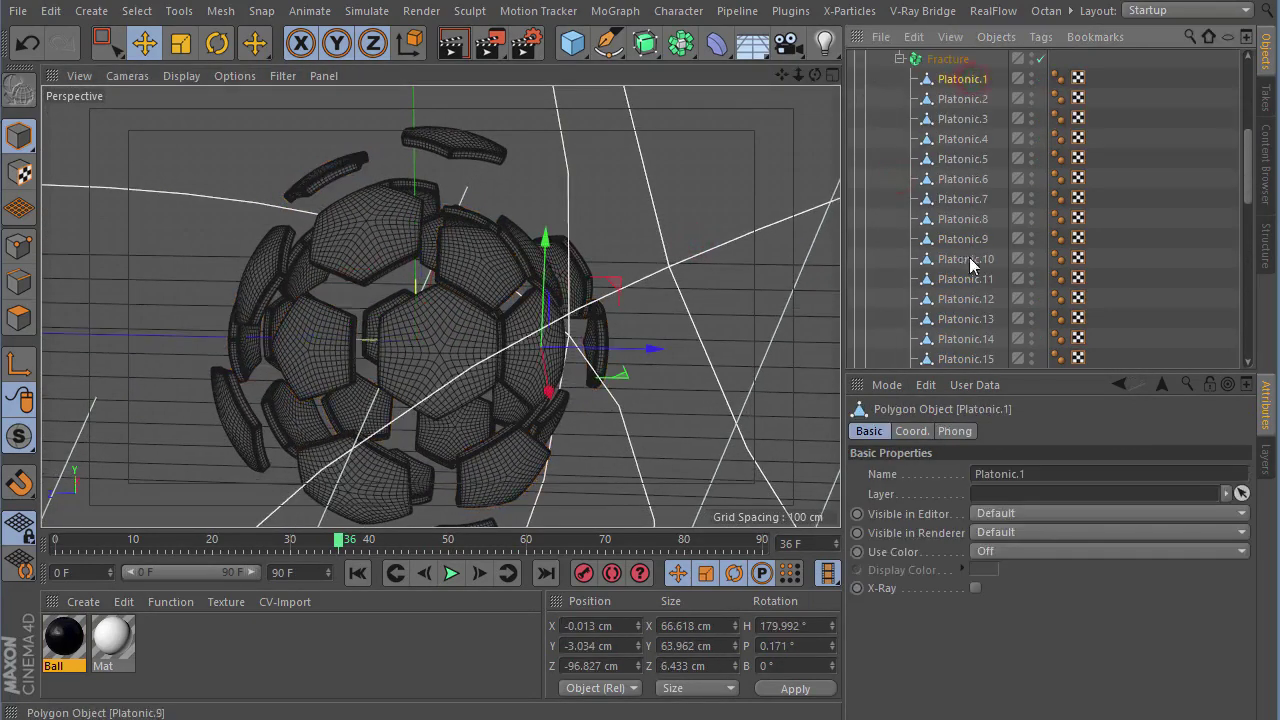
pyautogui.keyDown('shift'); pyautogui.click(966, 298); pyautogui.keyUp('shift')
pyautogui.keyDown('alt'); pyautogui.moveTo(457, 343); pyautogui.dragTo(795, 325); pyautogui.keyUp('alt')
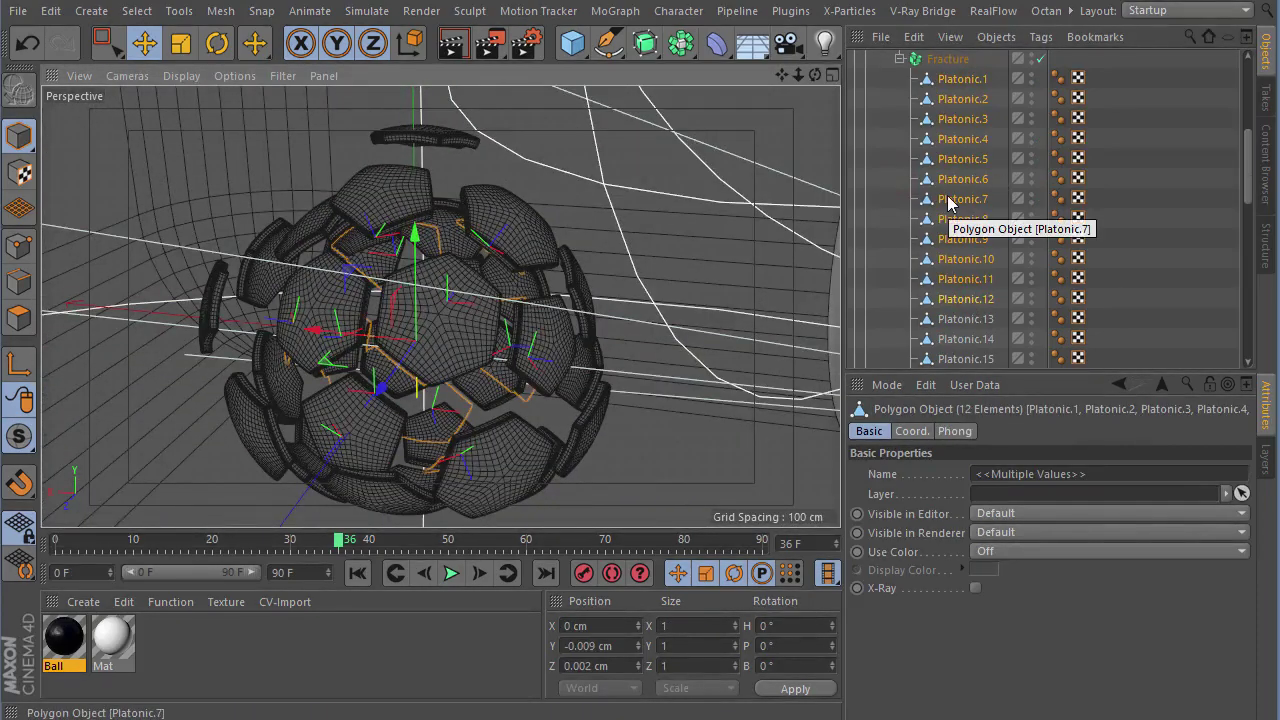
pyautogui.scroll(-5, 951, 200)
pyautogui.hotkey('ctrl', 'shift', 'a')
pyautogui.moveTo(566, 286)
pyautogui.keyDown('alt'); pyautogui.mouseDown()
pyautogui.moveTo(677, 291)
pyautogui.moveTo(430, 295)
pyautogui.mouseUp(); pyautogui.keyUp('alt')
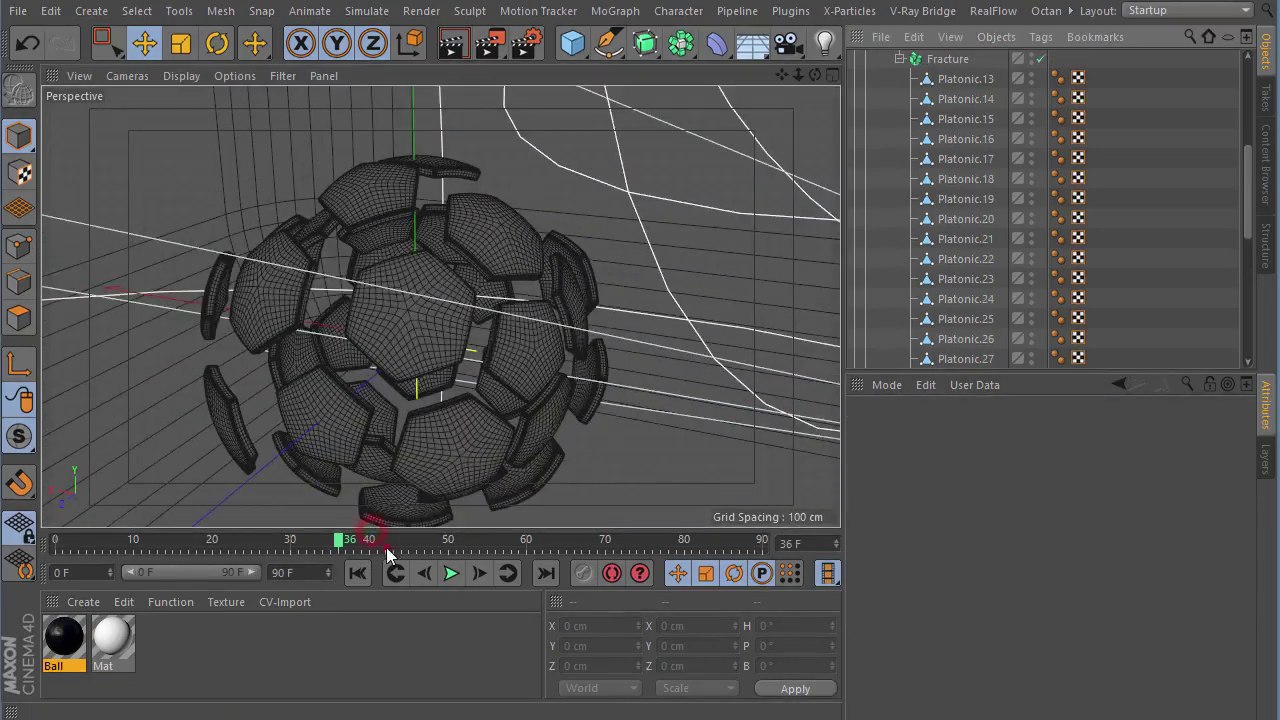
# - Scrub to frame 54 where the ball is whole, then select Subdivision Surface.1
pyautogui.moveTo(388, 556); pyautogui.dragTo(480, 548)
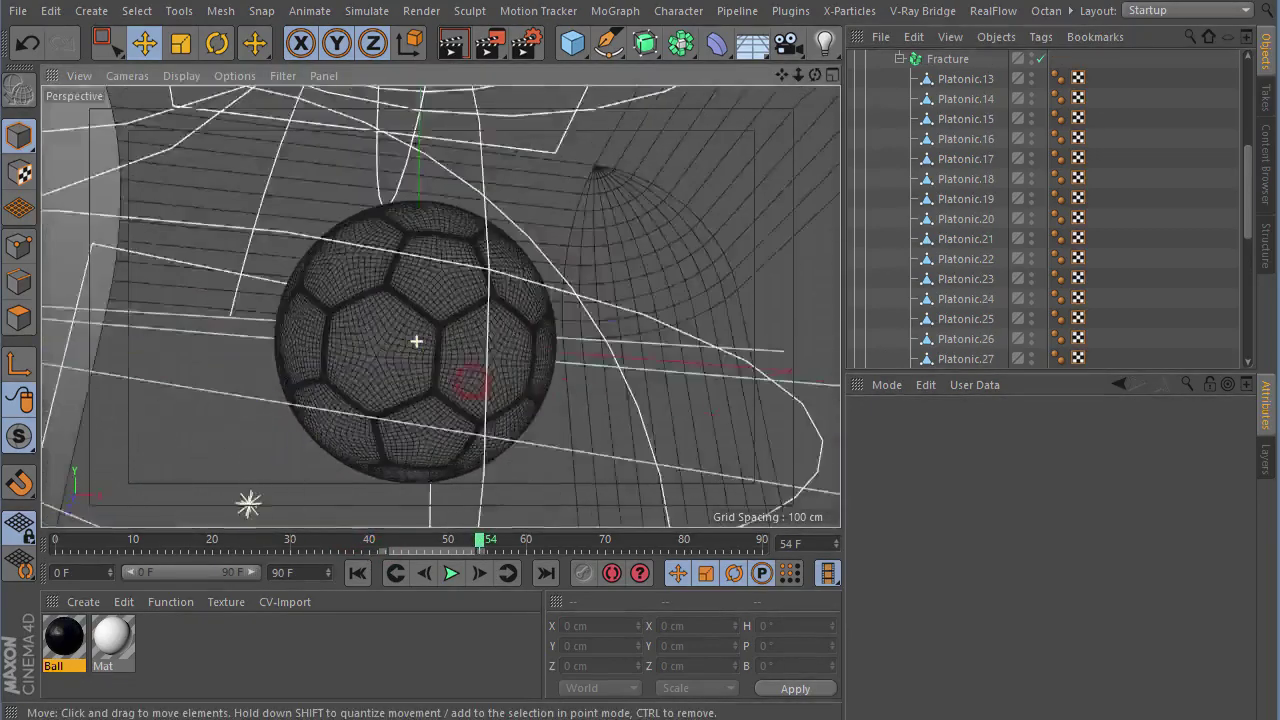
pyautogui.keyDown('alt'); pyautogui.moveTo(416, 341); pyautogui.dragTo(560, 320); pyautogui.keyUp('alt')
pyautogui.scroll(5, 950, 170)
pyautogui.click(887, 279)
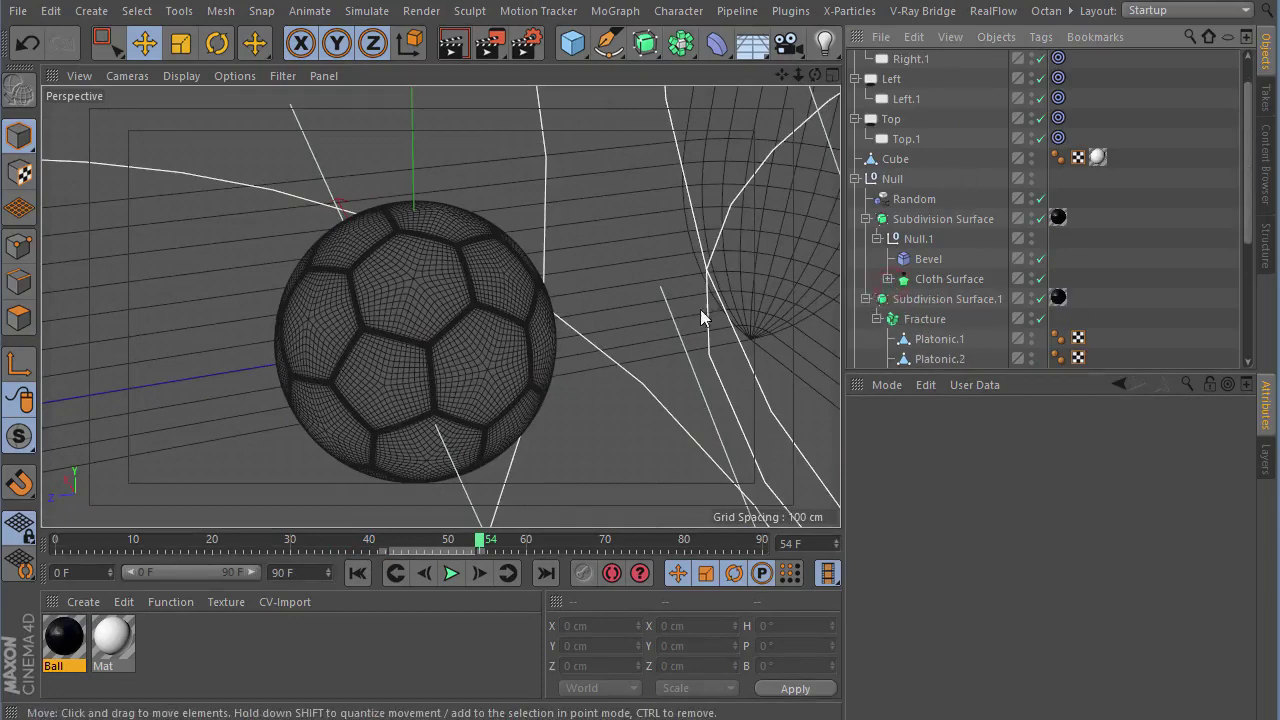
pyautogui.keyDown('alt'); pyautogui.moveTo(700, 309); pyautogui.dragTo(614, 286); pyautogui.keyUp('alt')
pyautogui.click(935, 298)
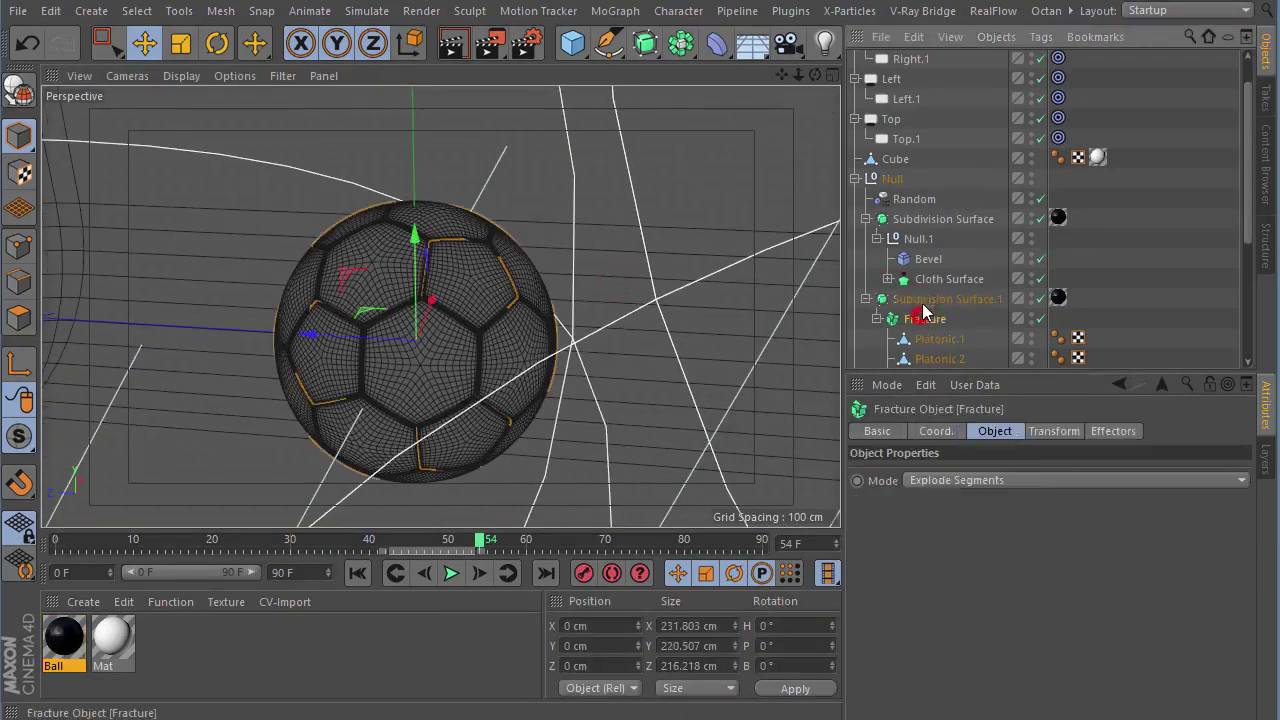
# - Create Mat.1 with the NIKE logo as colour texture, inverted via Black Point 1 and White Point 0
pyautogui.doubleClick(193, 676)
pyautogui.doubleClick(64, 636)
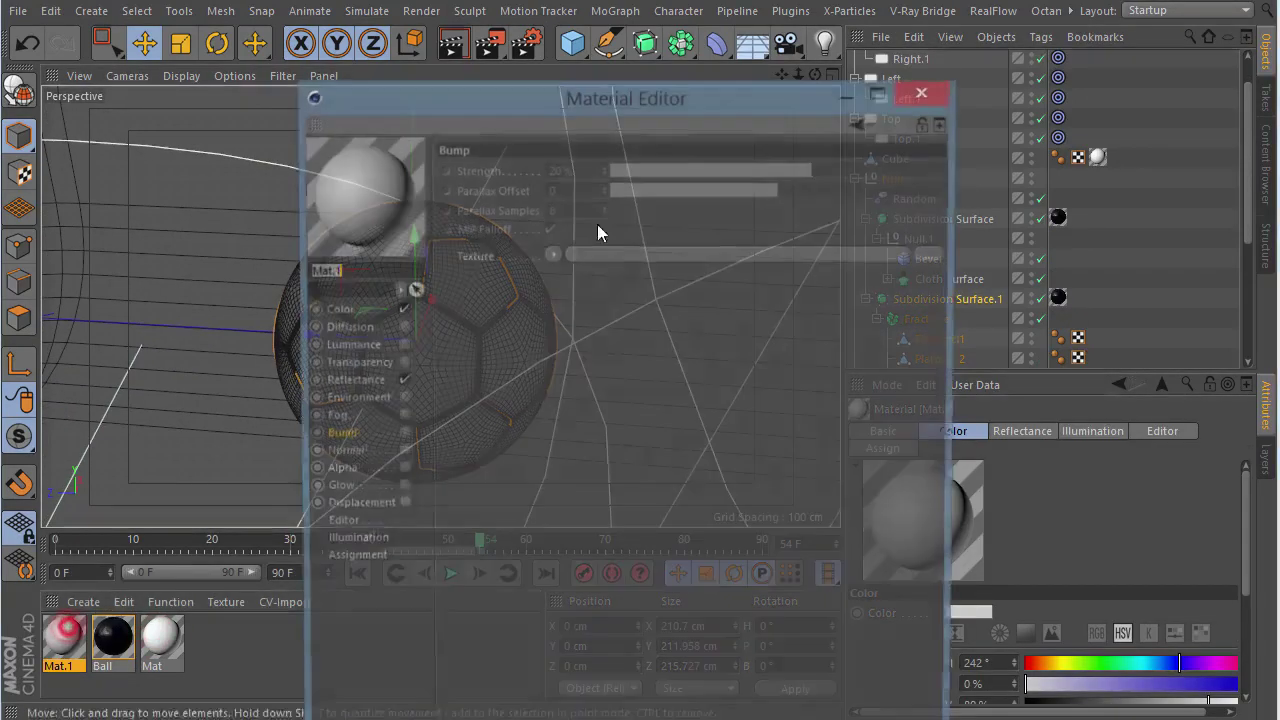
pyautogui.click(326, 280)
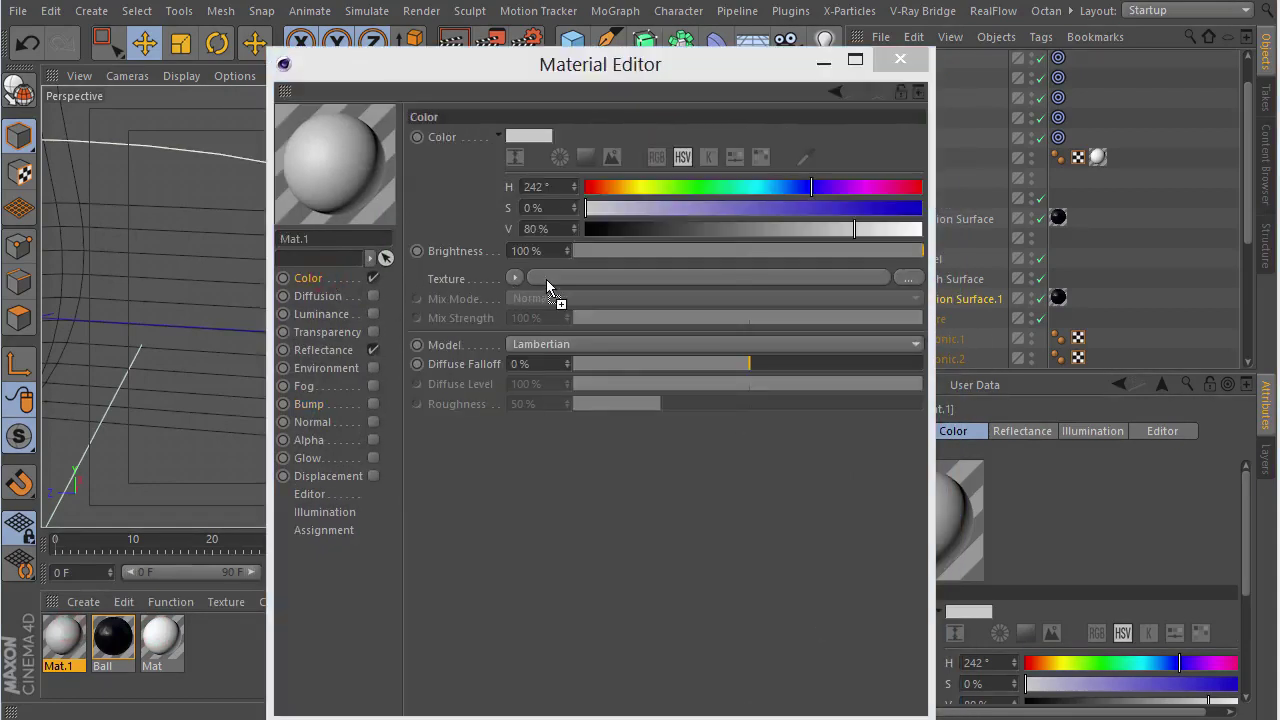
pyautogui.moveTo(546, 279); pyautogui.dragTo(546, 279)
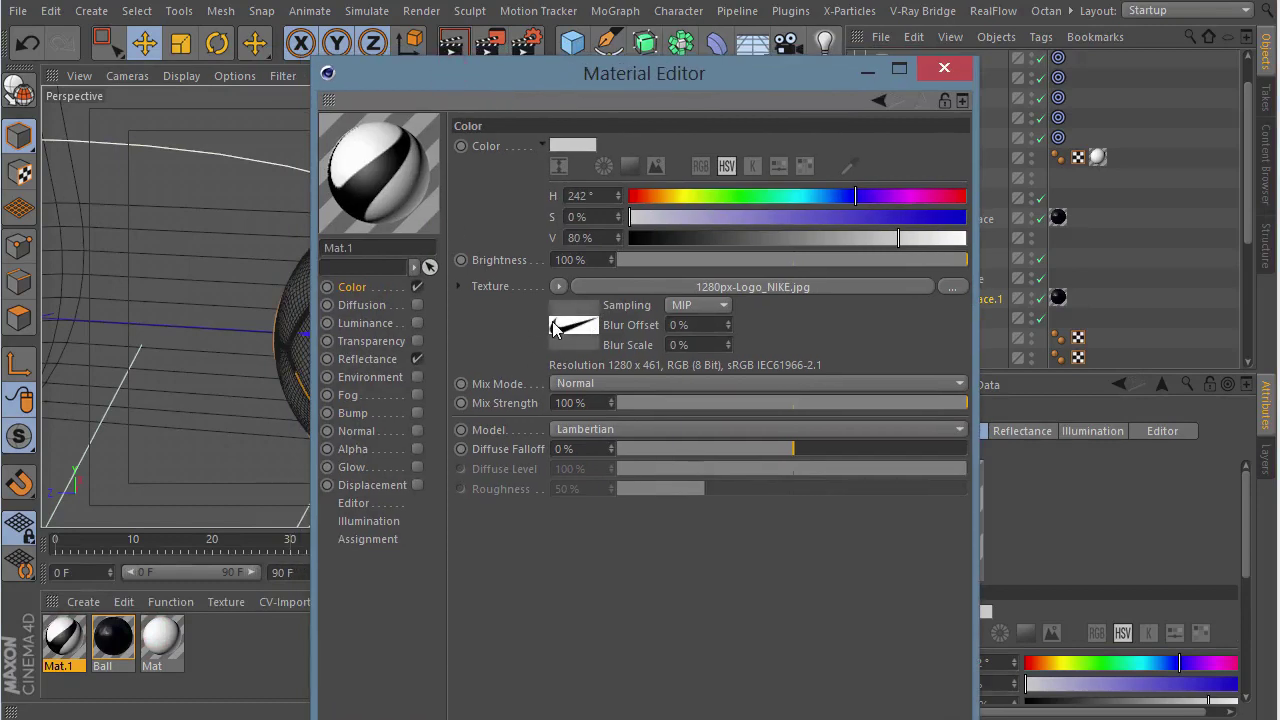
pyautogui.click(563, 330)
pyautogui.write('1')
pyautogui.press('Tab')
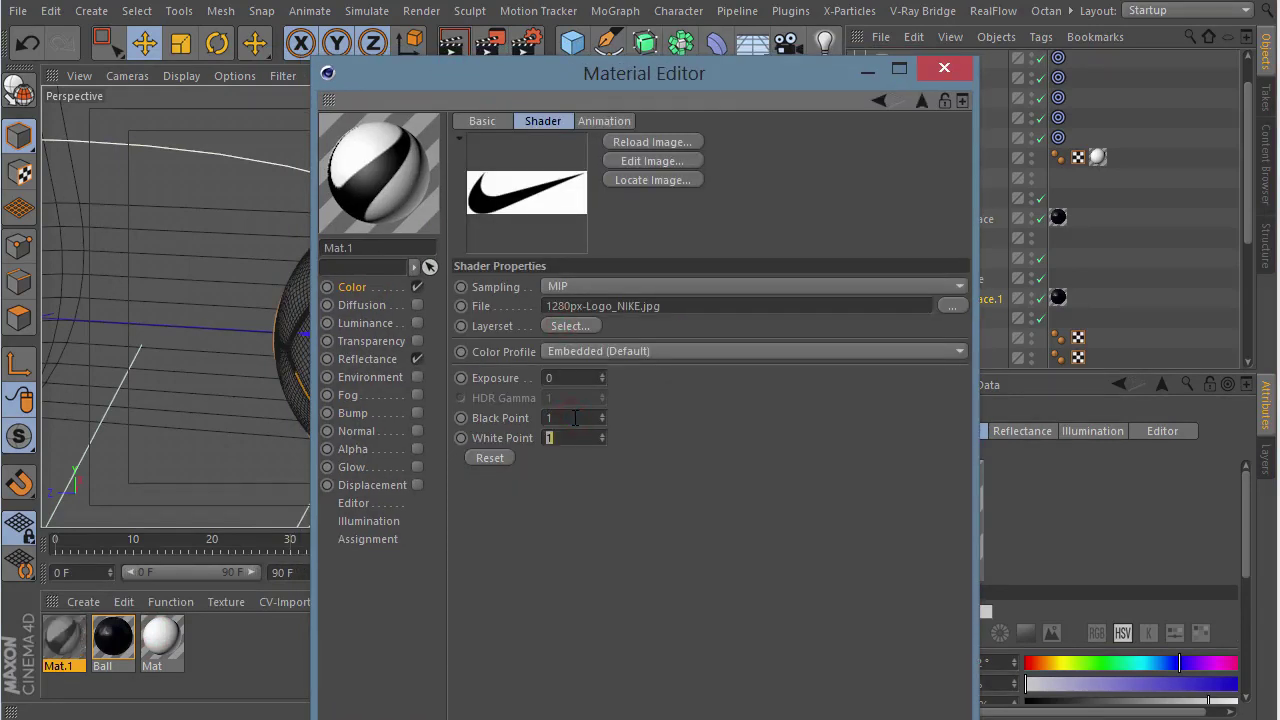
pyautogui.write('0')
pyautogui.press('Return')
# - Enable the Alpha channel and use the NIKE logo as its texture
pyautogui.click(369, 286)
pyautogui.click(558, 286)
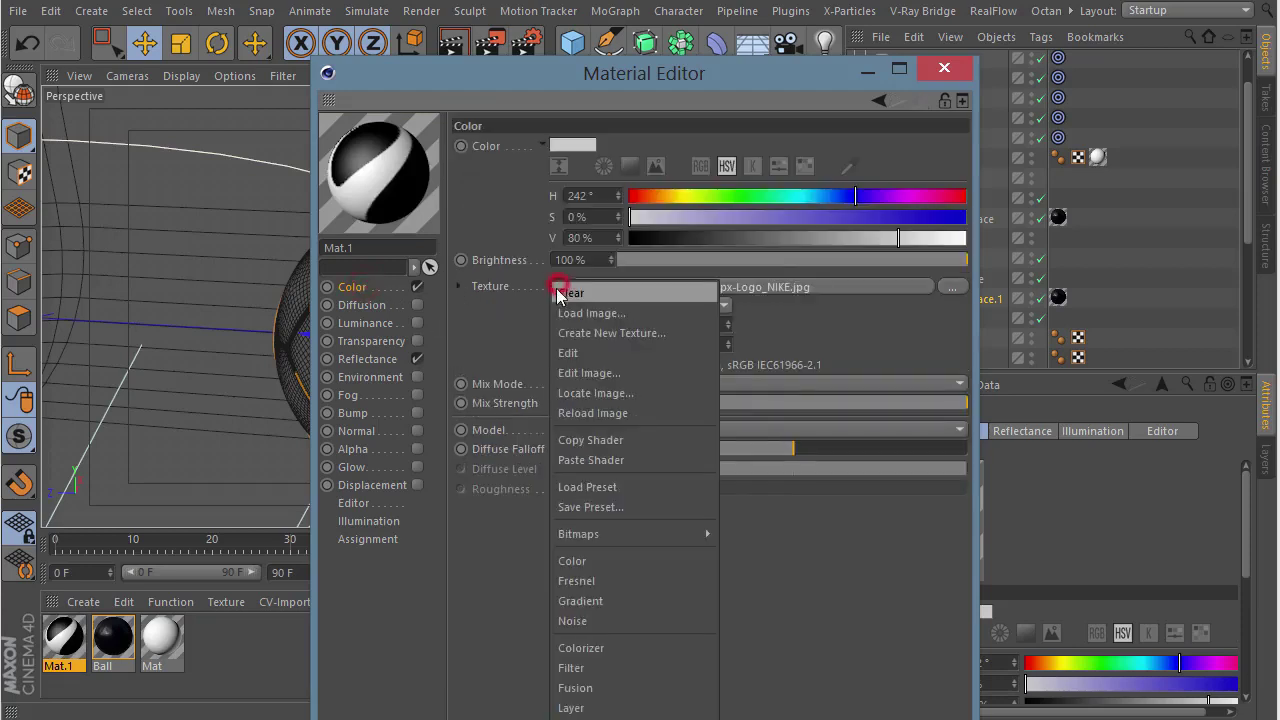
pyautogui.click(622, 438)
pyautogui.click(416, 359)
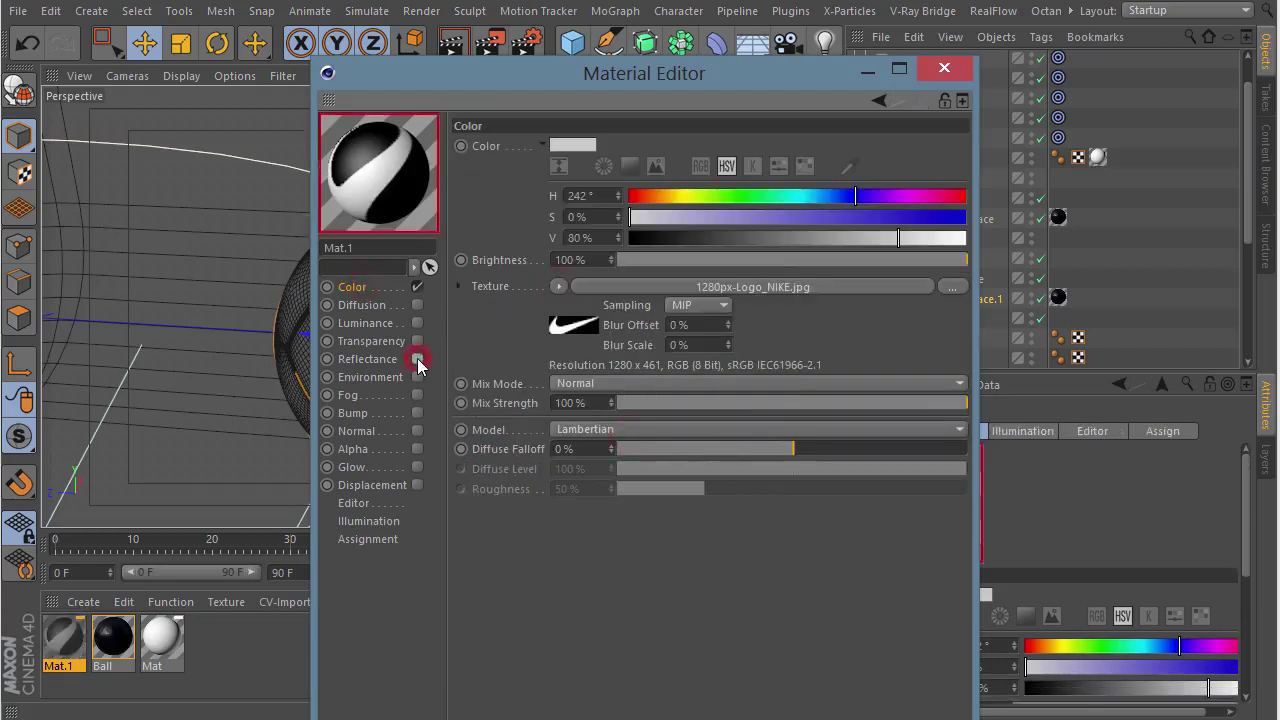
pyautogui.click(416, 360)
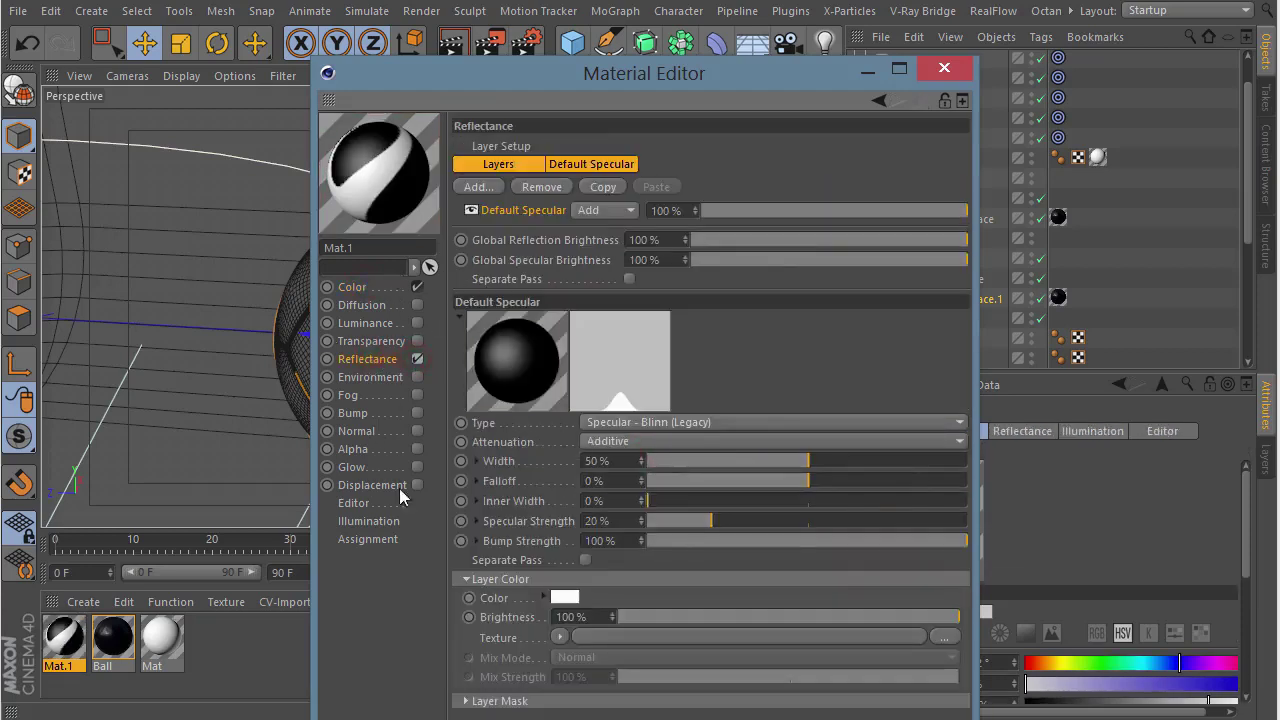
pyautogui.click(417, 449)
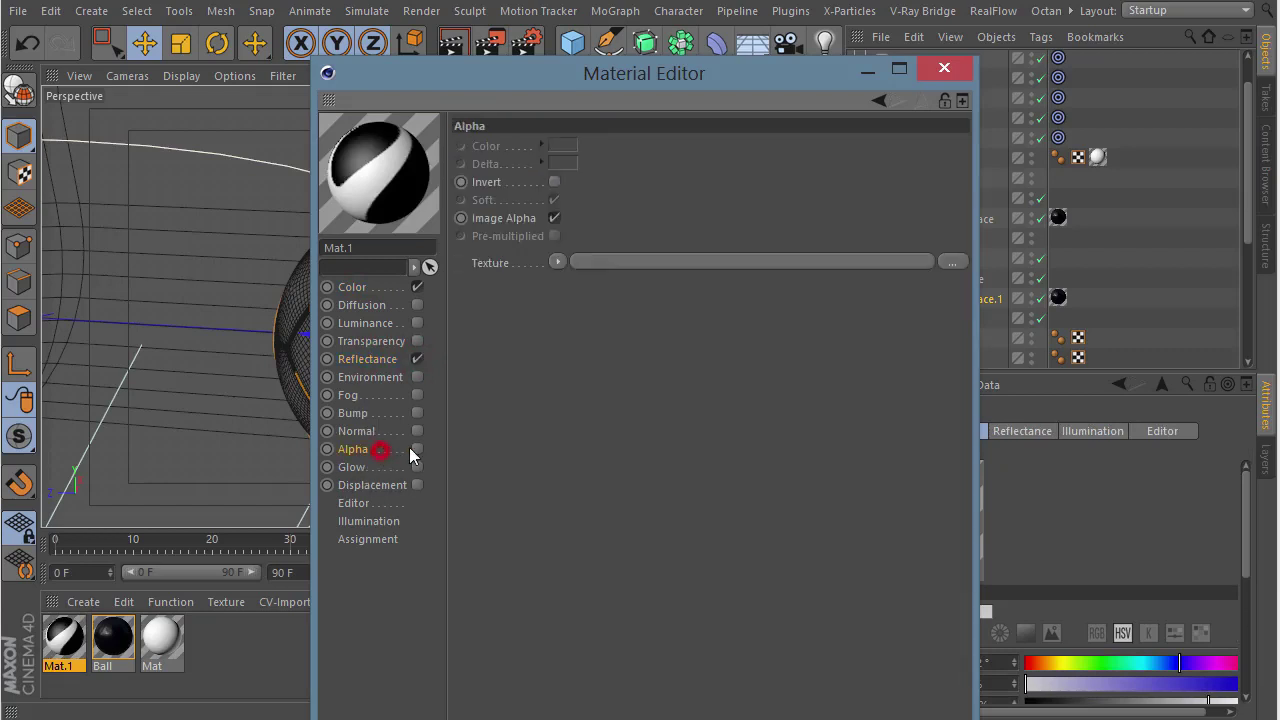
pyautogui.click(562, 260)
pyautogui.click(584, 357)
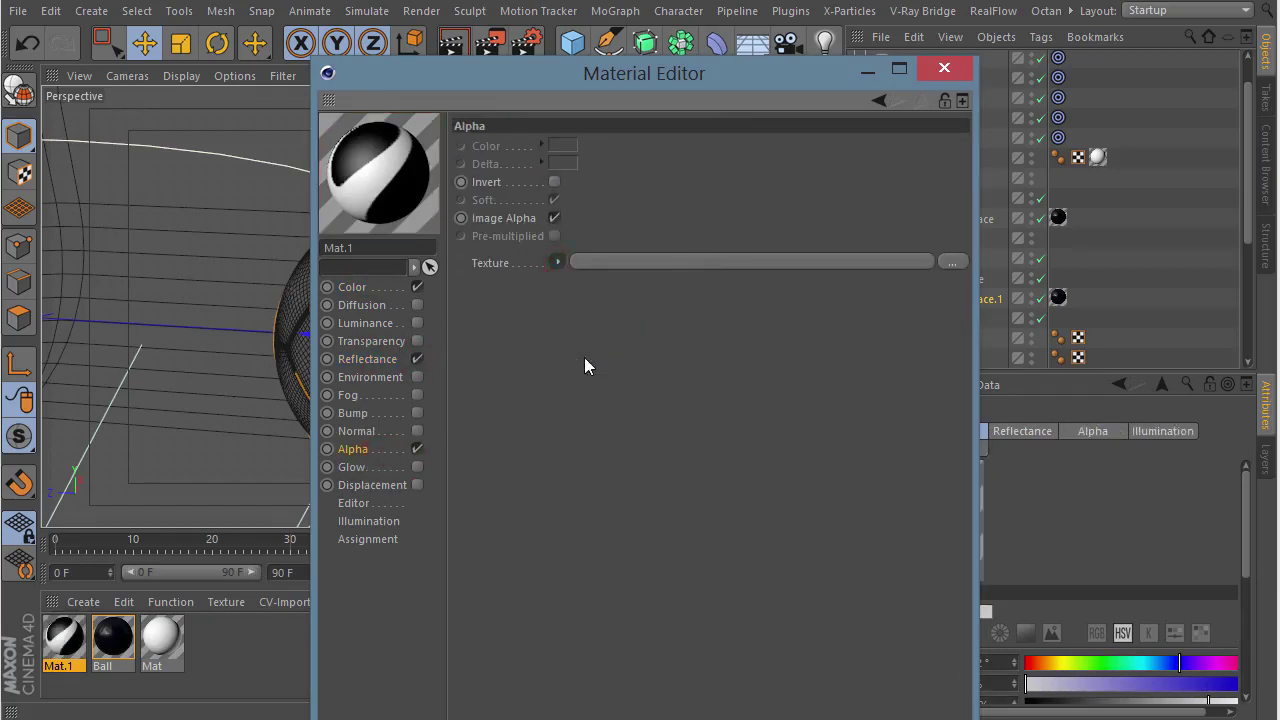
# - Add a GGX reflectance layer with Dielectric Fresnel and close the material editor
pyautogui.click(383, 362)
pyautogui.click(478, 187)
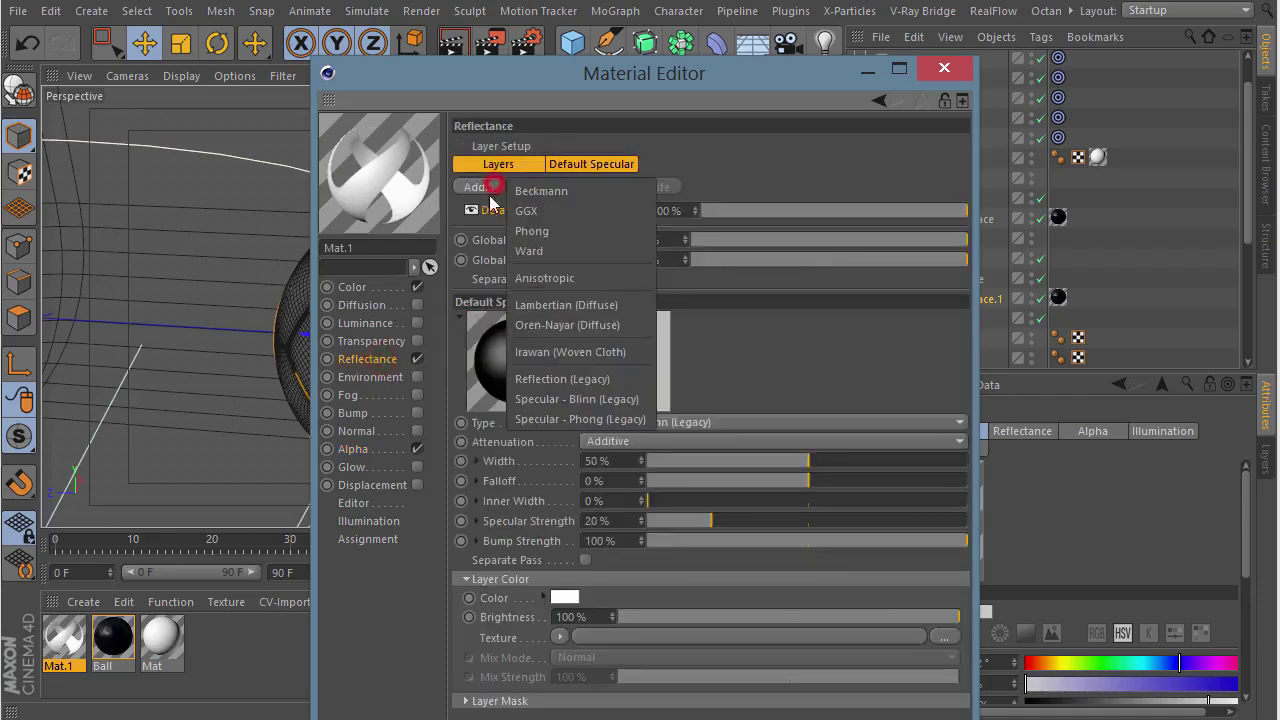
pyautogui.click(540, 211)
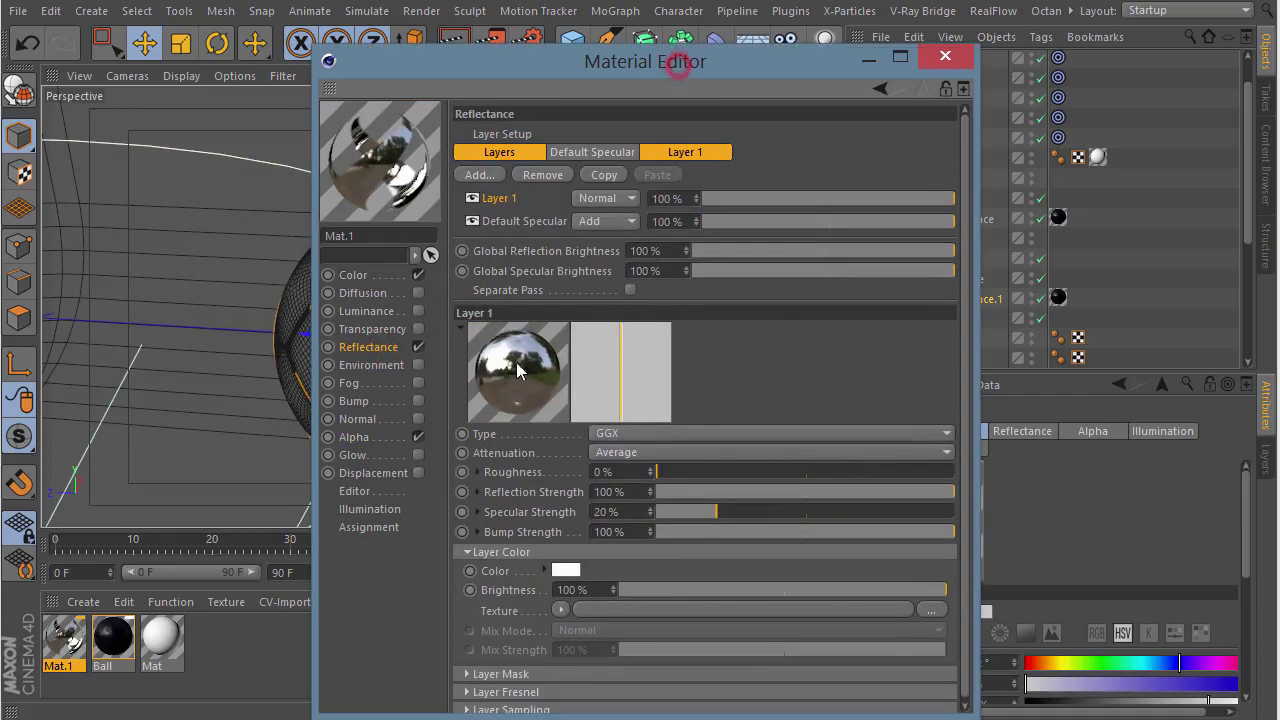
pyautogui.moveTo(680, 70); pyautogui.dragTo(680, 58)
pyautogui.click(530, 690)
pyautogui.scroll(-3, 585, 598)
pyautogui.click(600, 588)
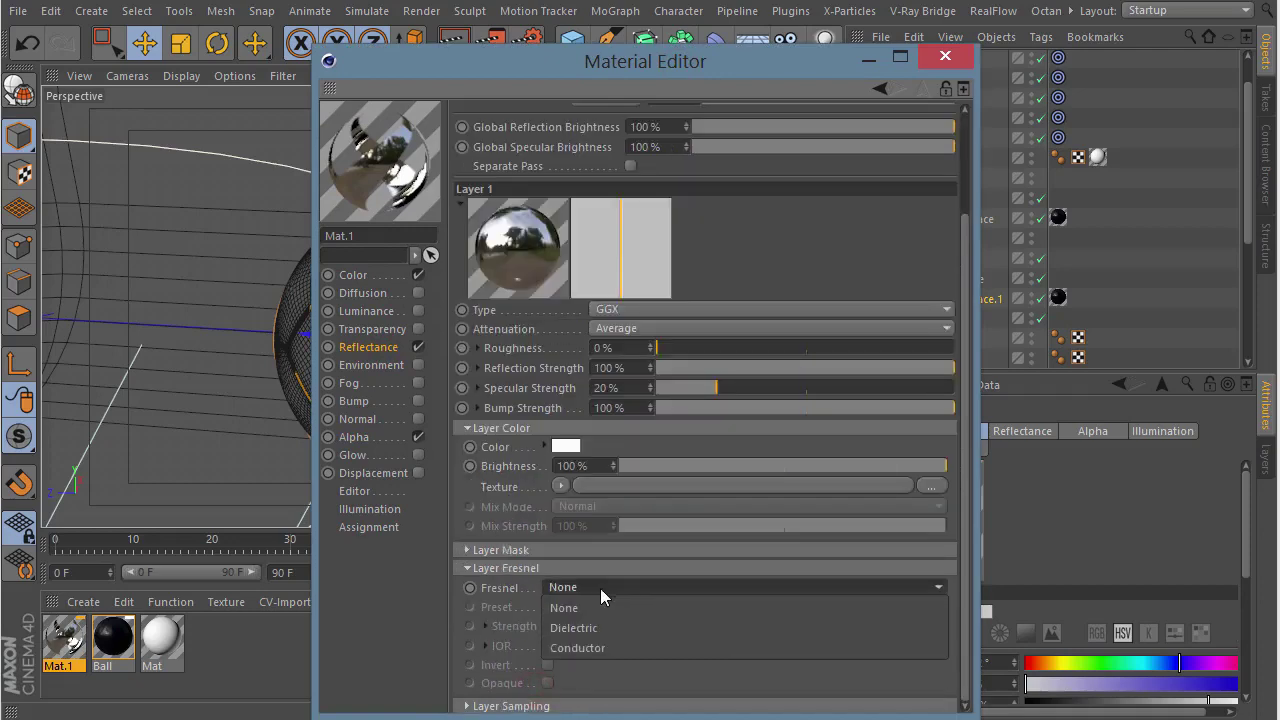
pyautogui.click(603, 630)
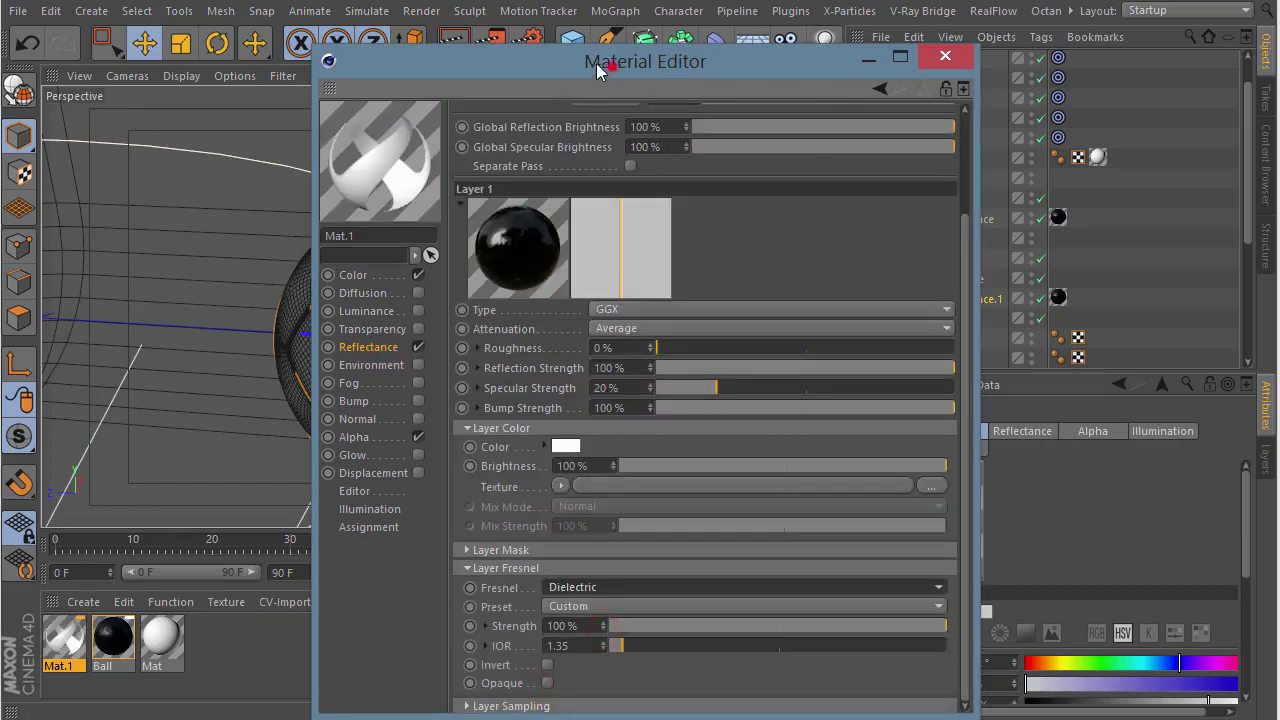
pyautogui.moveTo(598, 70); pyautogui.dragTo(577, 59)
pyautogui.click(924, 46)
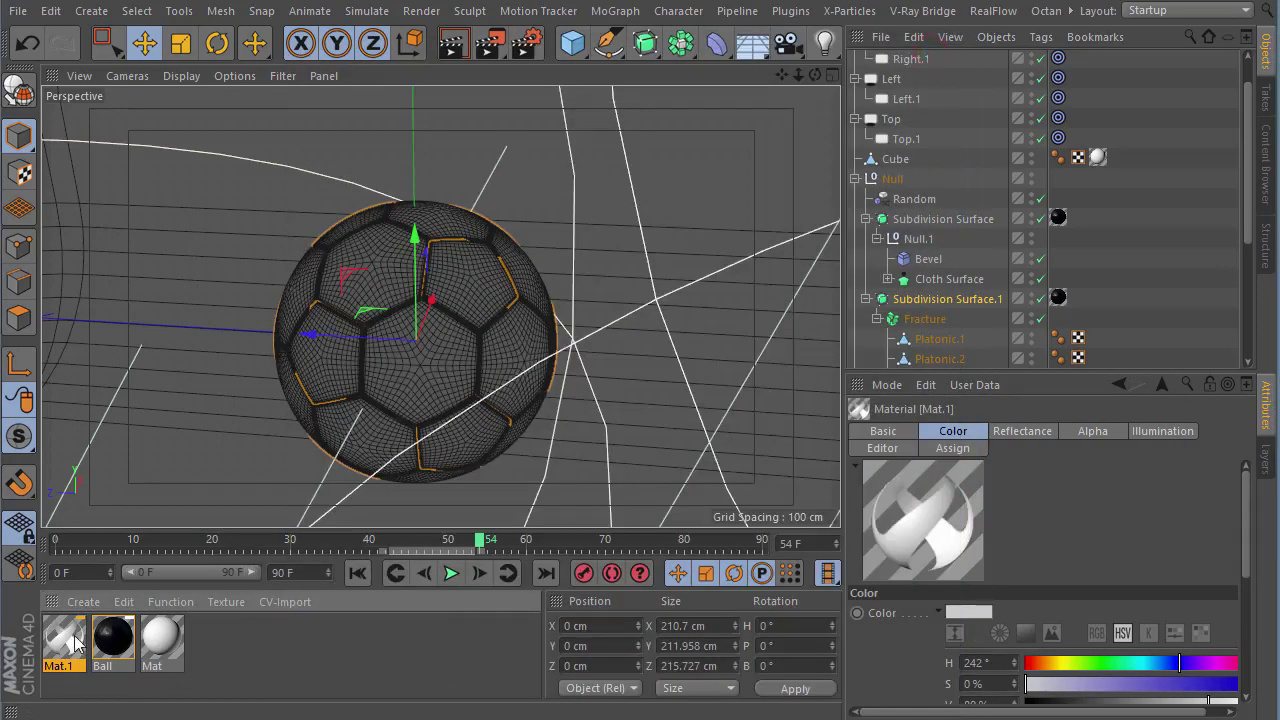
# - Drag the Ball texture tag from Subdivision Surface.1 onto Fracture and copy it to Platonic.1–12
pyautogui.scroll(-3, 990, 220)
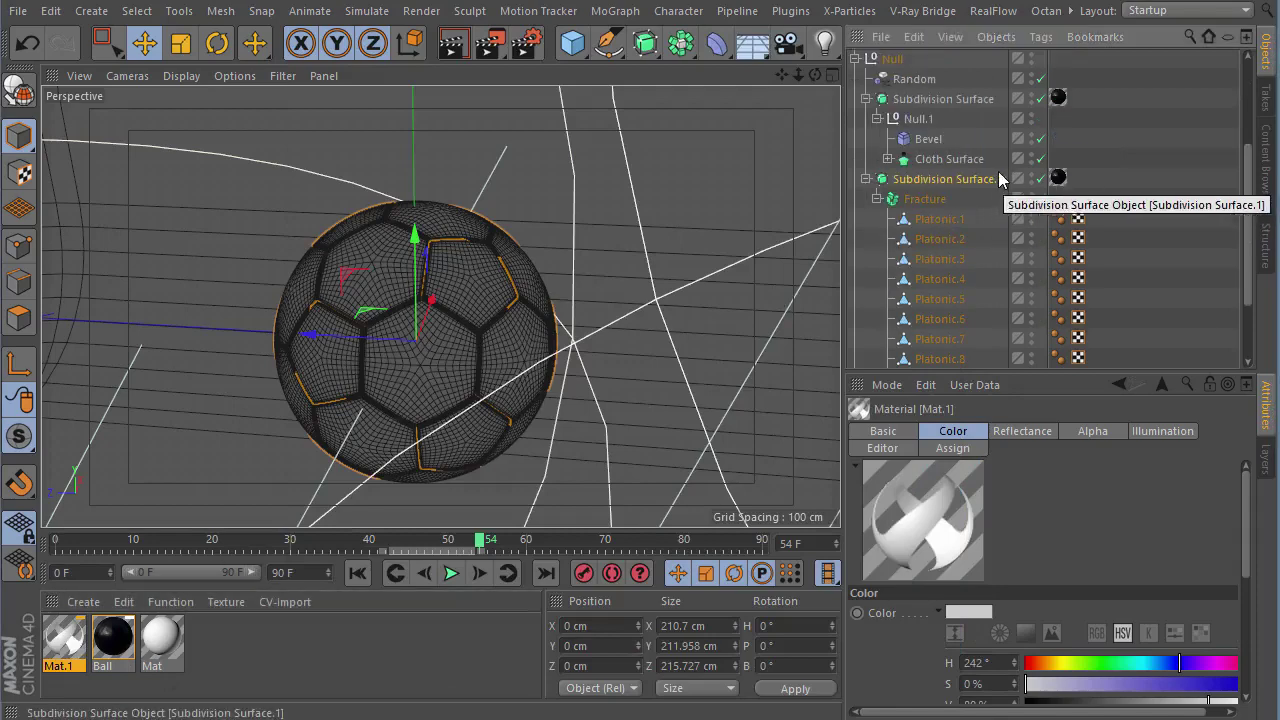
pyautogui.moveTo(1058, 179); pyautogui.dragTo(1060, 199)
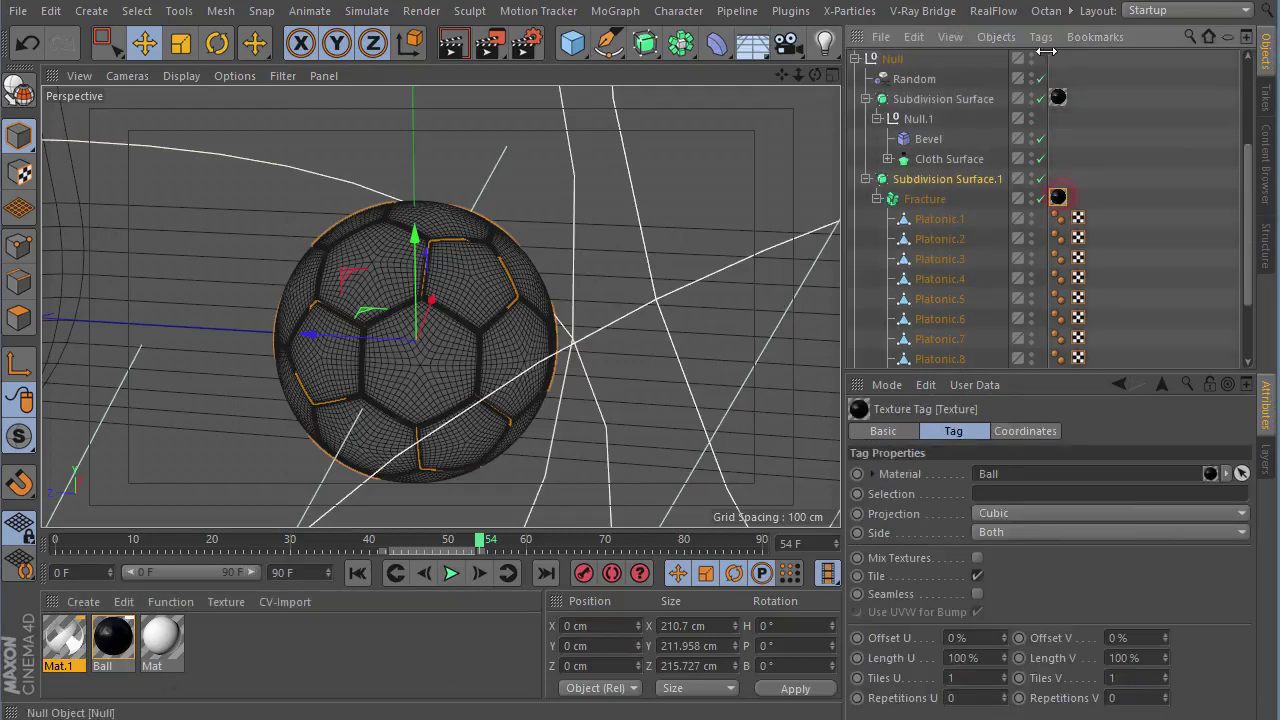
pyautogui.click(1042, 37)
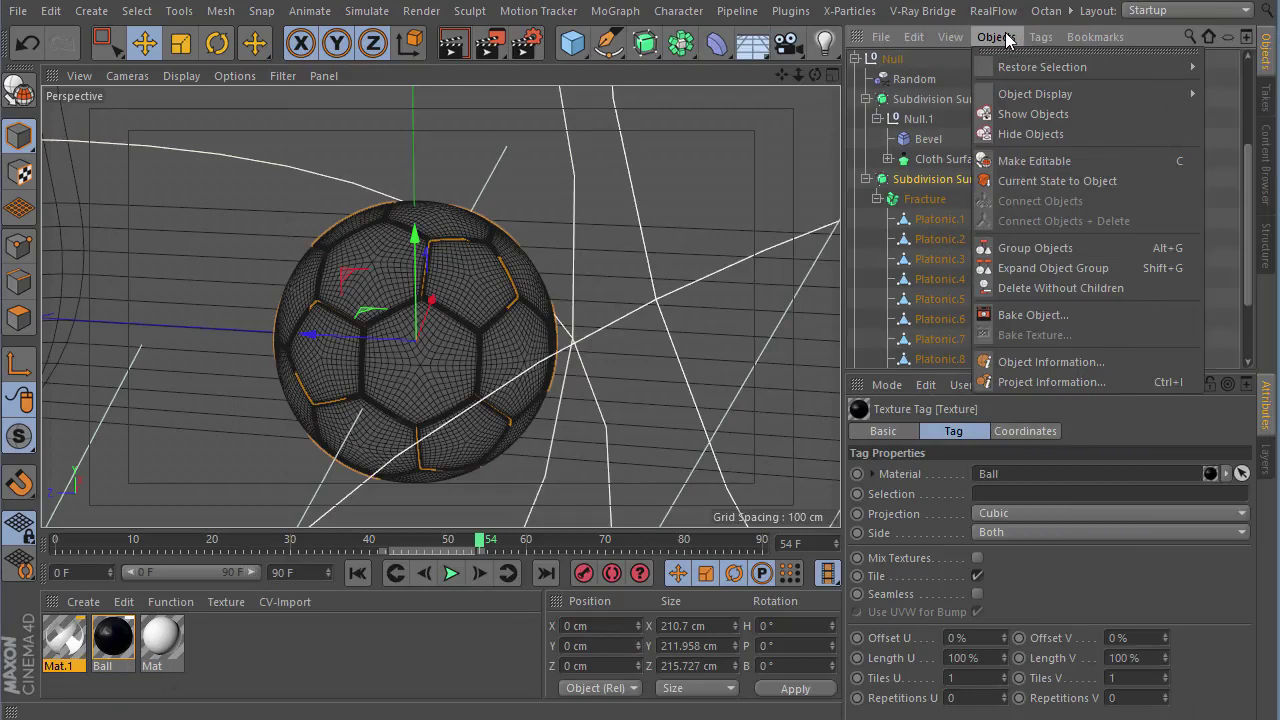
pyautogui.click(950, 37)
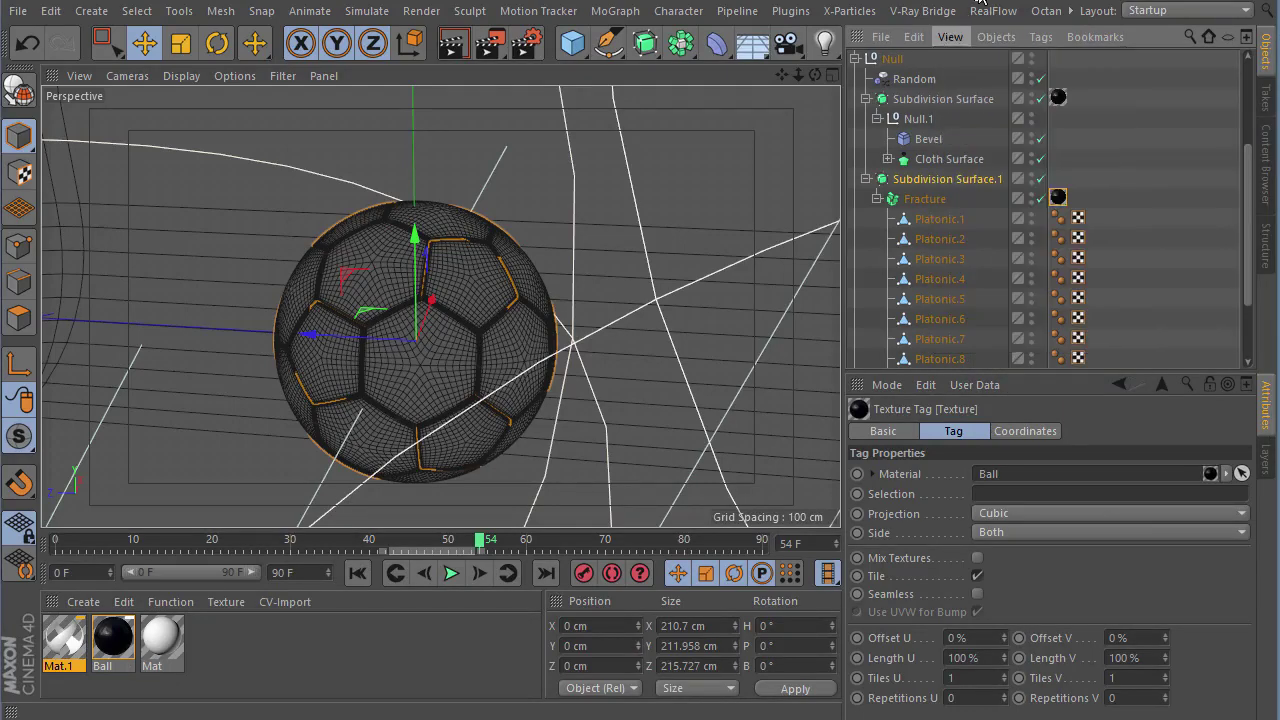
pyautogui.rightClick(1055, 199)
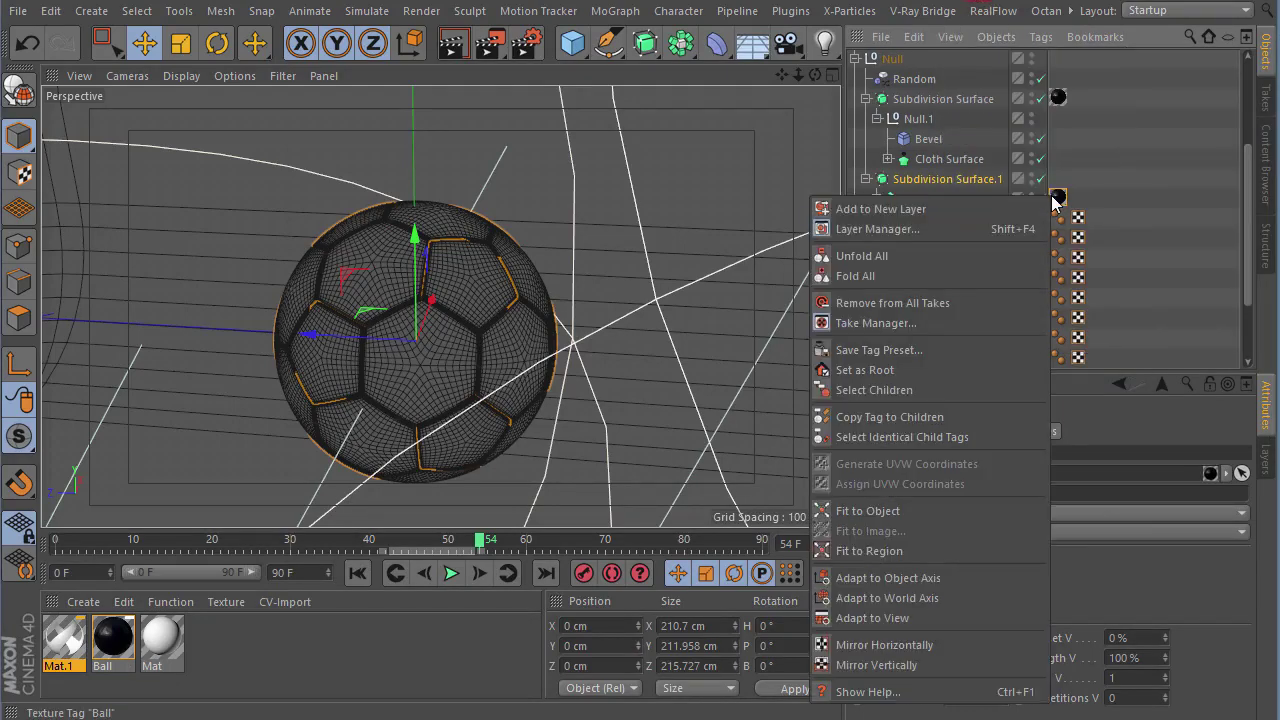
pyautogui.click(881, 416)
# - Delete Fracture's texture tag, apply Mat.1 to Platonic.1 and view it in shaded mode
pyautogui.scroll(-5, 1055, 106)
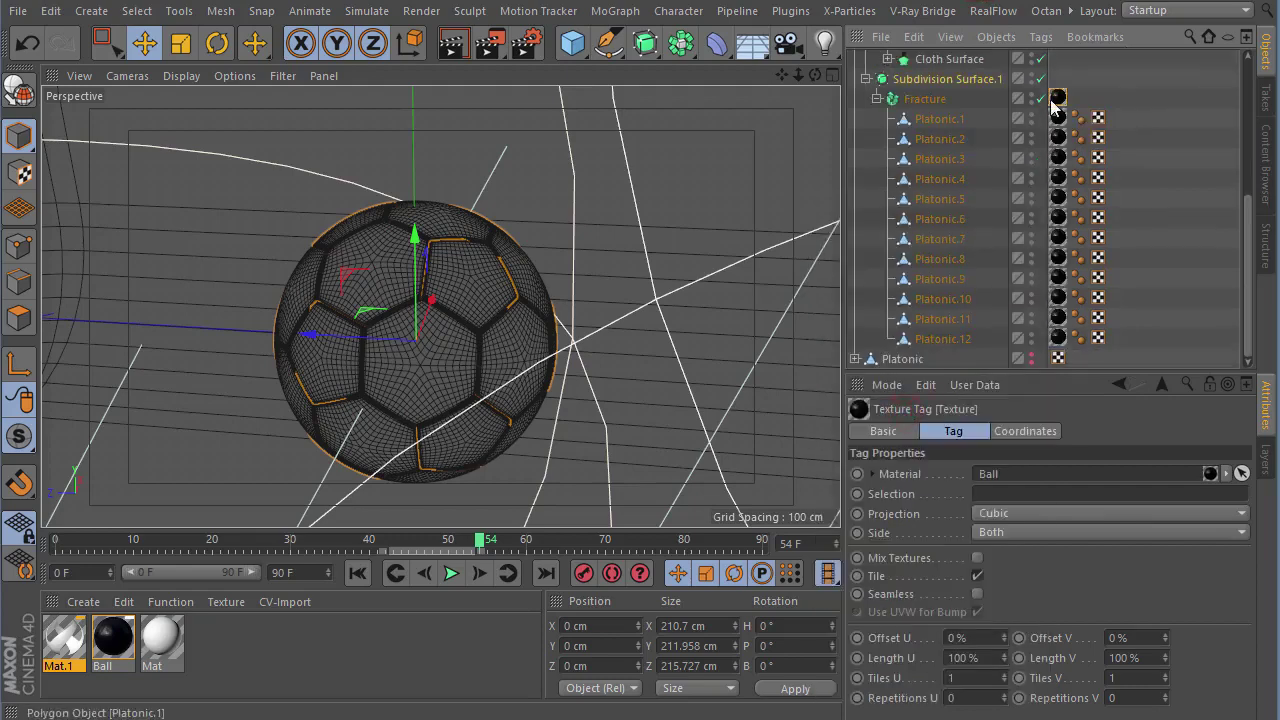
pyautogui.press('Delete')
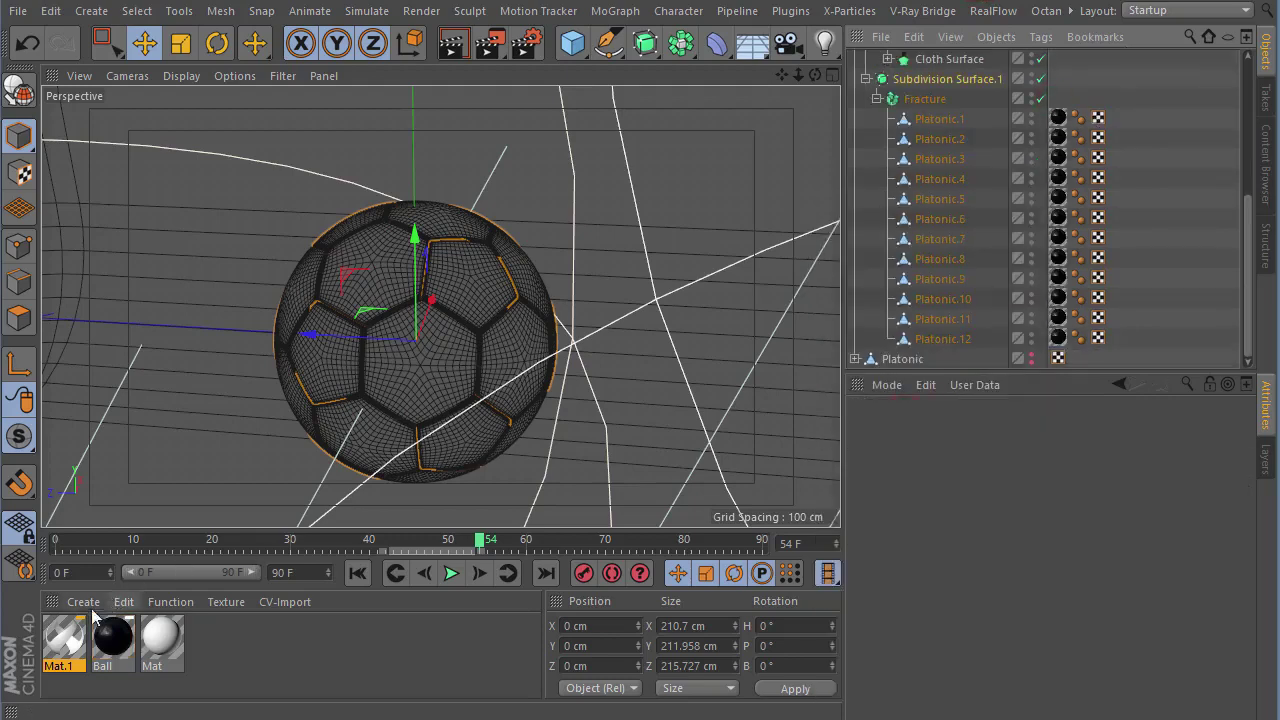
pyautogui.moveTo(70, 632); pyautogui.dragTo(1118, 117)
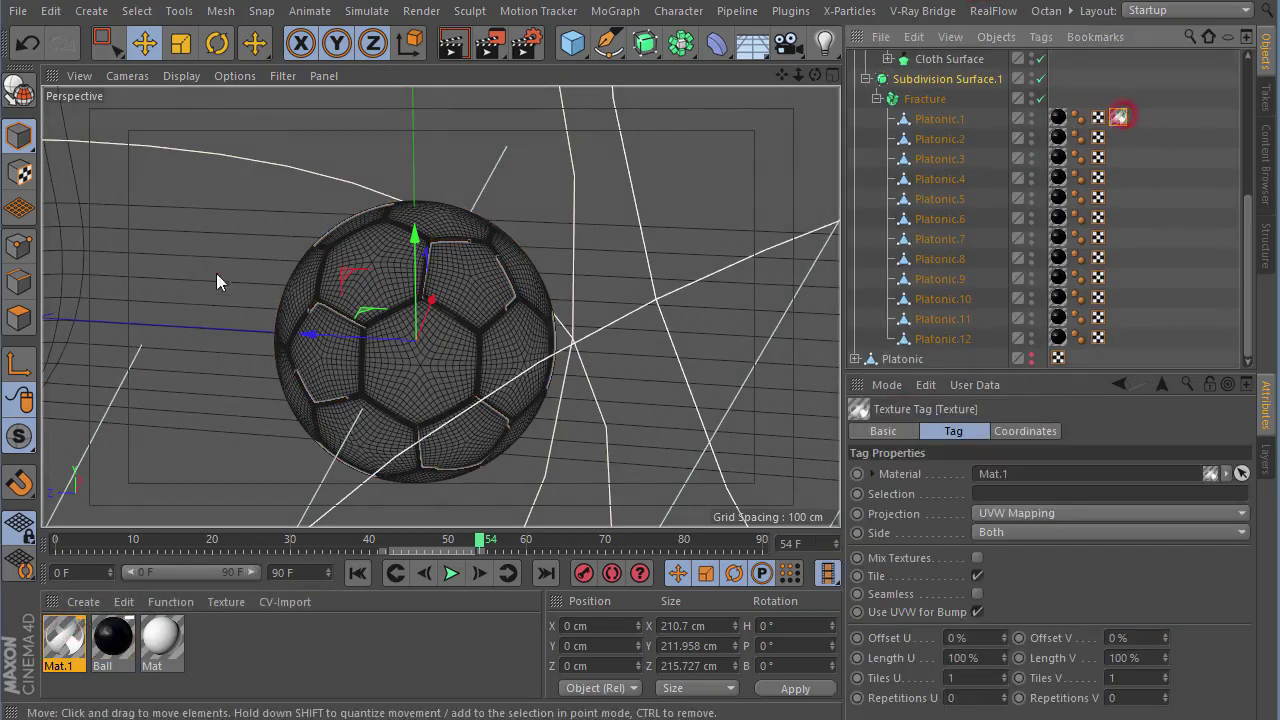
pyautogui.keyDown('alt'); pyautogui.moveTo(217, 282); pyautogui.dragTo(300, 270); pyautogui.keyUp('alt')
pyautogui.click(181, 75)
pyautogui.click(206, 103)
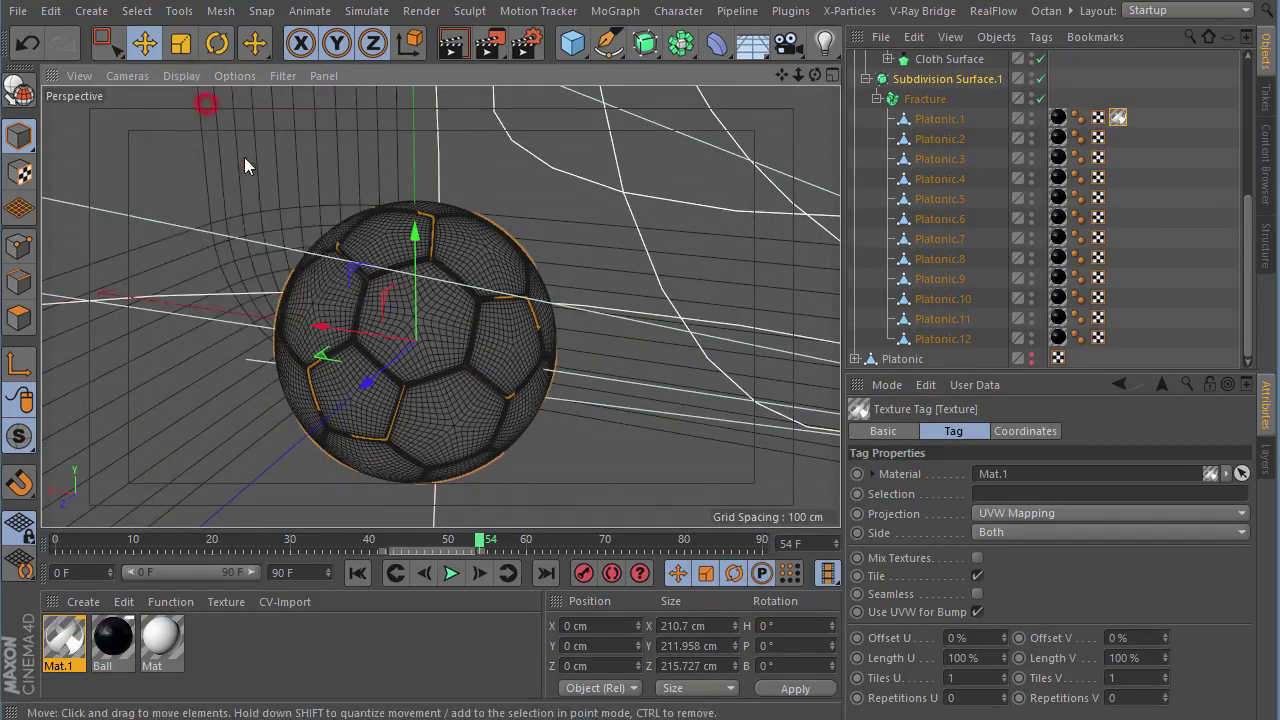
pyautogui.keyDown('alt'); pyautogui.moveTo(244, 157); pyautogui.dragTo(497, 338); pyautogui.keyUp('alt')
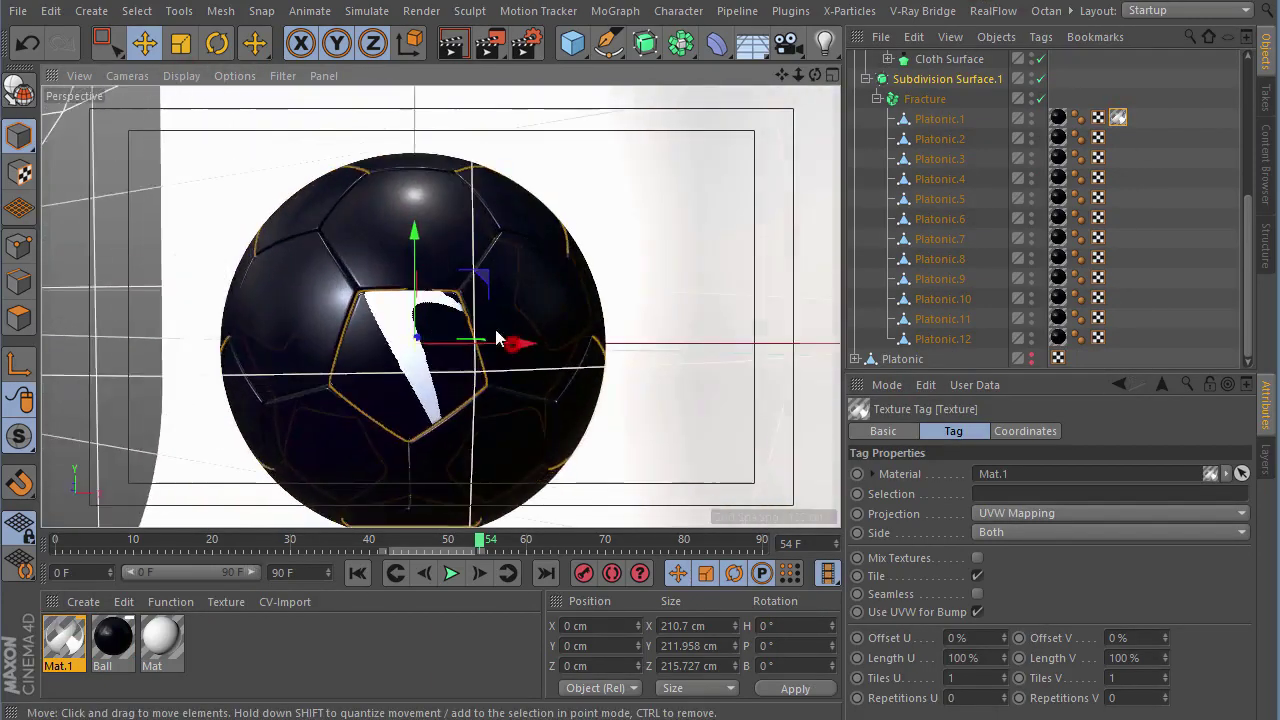
pyautogui.keyDown('alt'); pyautogui.moveTo(497, 338); pyautogui.dragTo(602, 342, button='right'); pyautogui.keyUp('alt')
# - Fit the swoosh texture to the front panel region and set tiles to 2
pyautogui.rightClick(1118, 117)
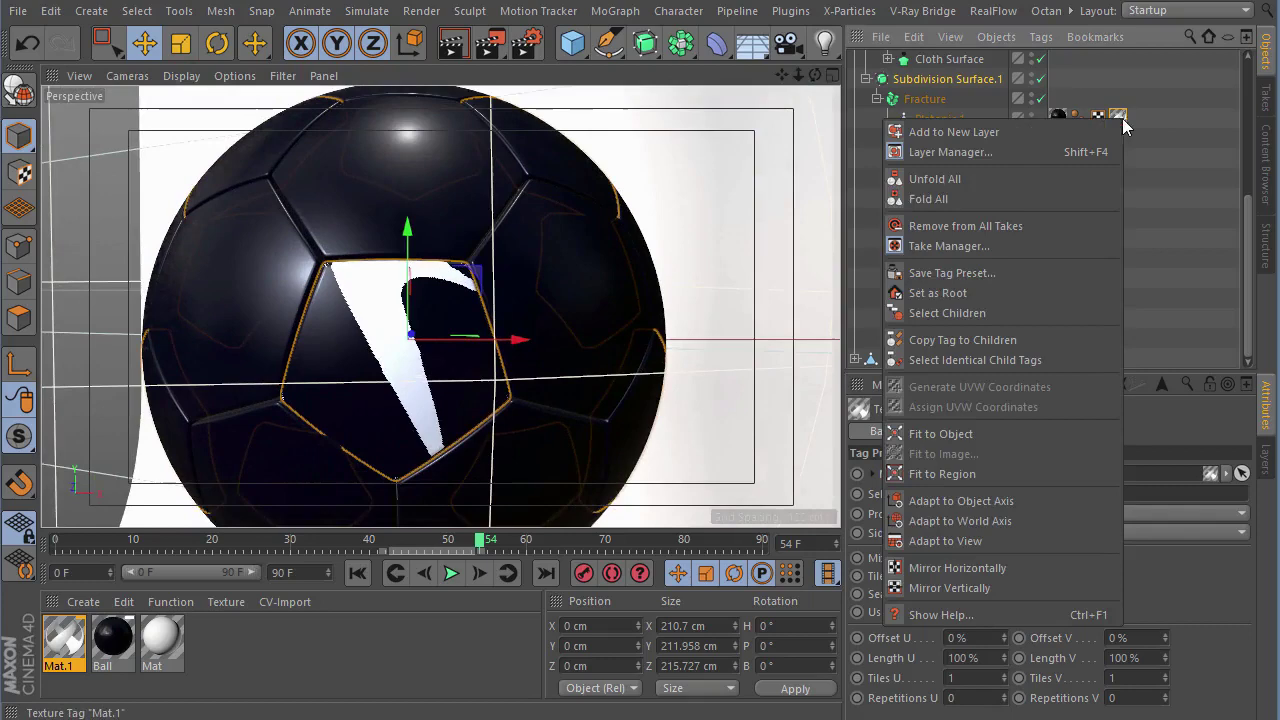
pyautogui.click(1021, 476)
pyautogui.moveTo(285, 259); pyautogui.dragTo(505, 460)
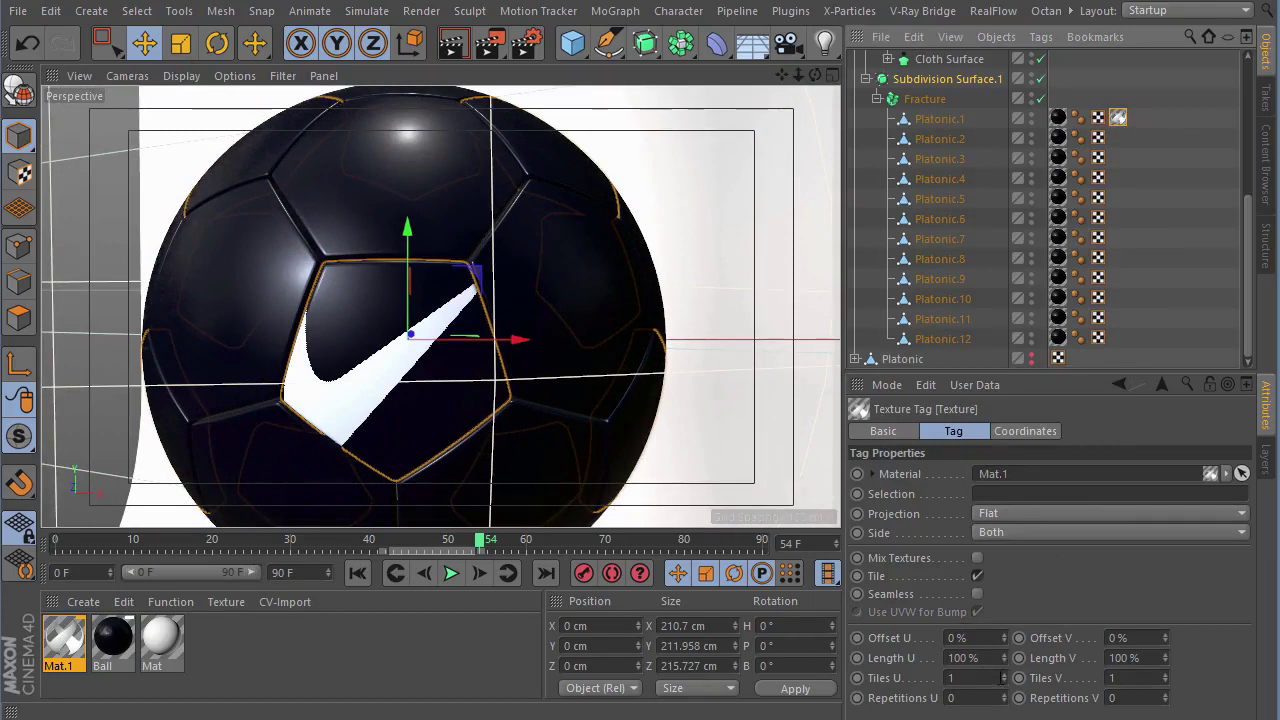
pyautogui.click(991, 677)
pyautogui.press('Tab')
pyautogui.write('2')
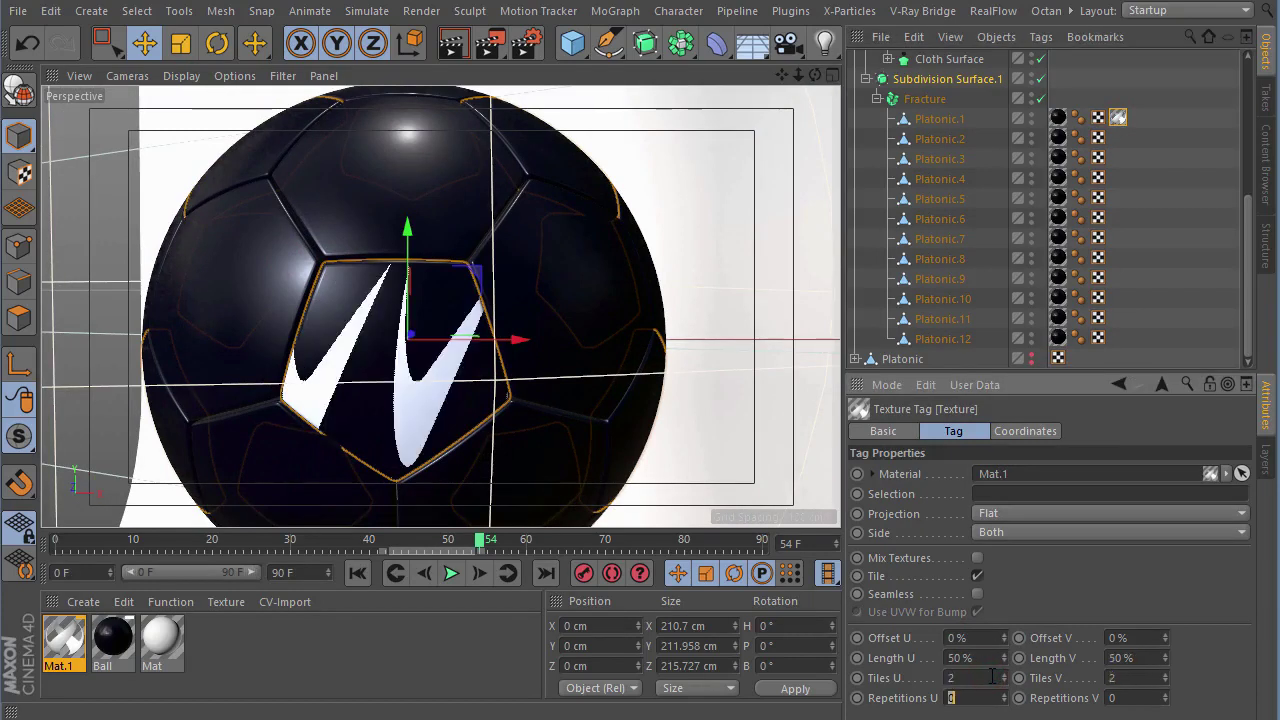
pyautogui.press('Tab')
# - Turn off tiling and set Offset U to 28% and Offset V to 20%
pyautogui.click(977, 578)
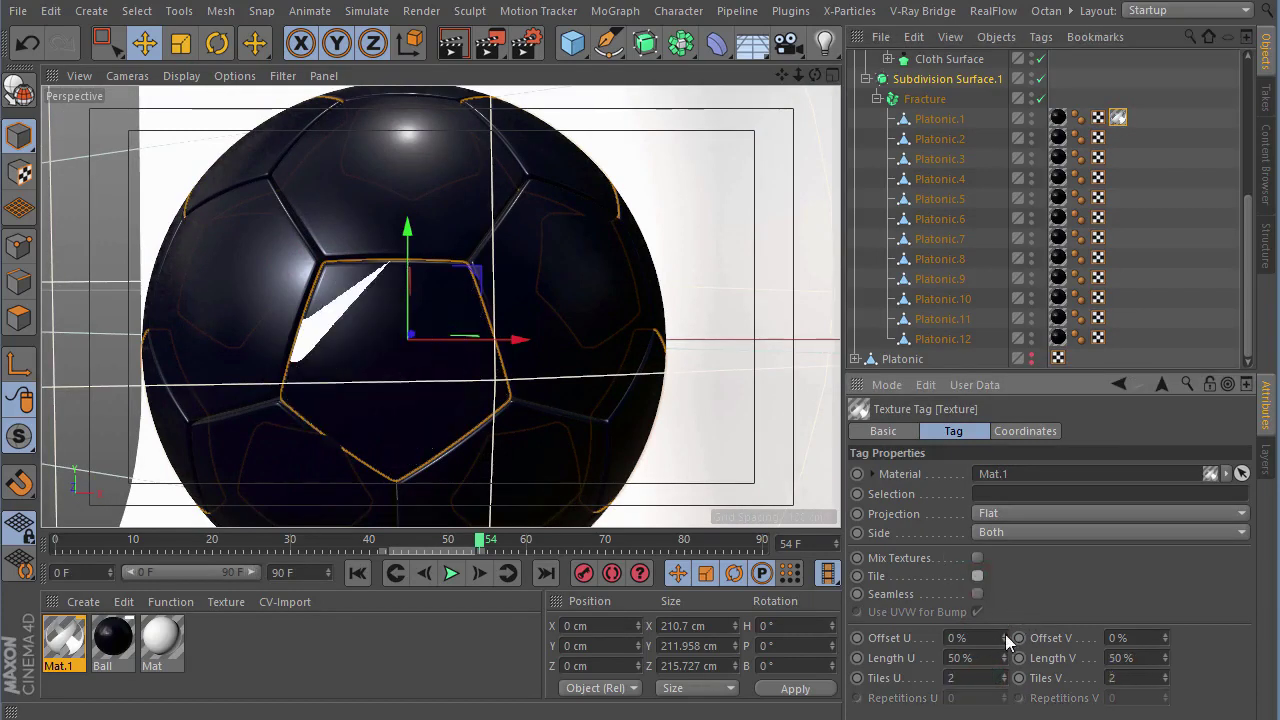
pyautogui.moveTo(1006, 641); pyautogui.dragTo(1190, 688)
pyautogui.moveTo(1164, 637); pyautogui.dragTo(1164, 620)
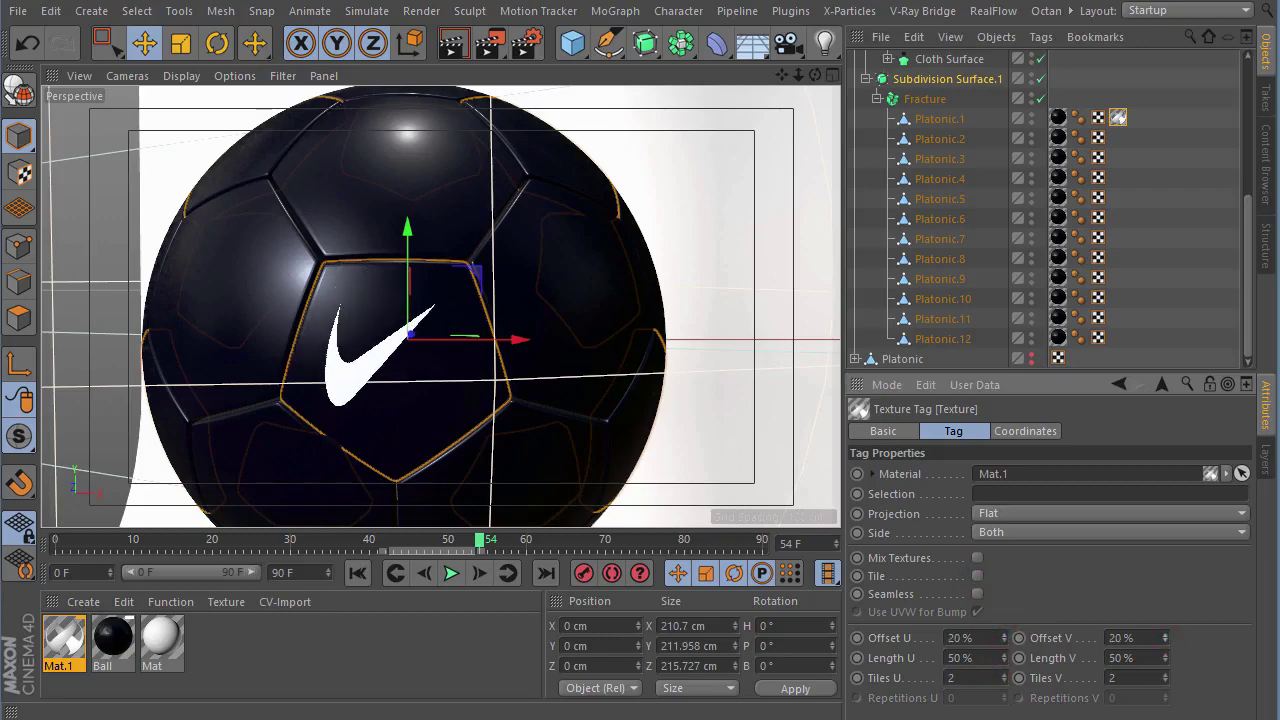
pyautogui.moveTo(1006, 641); pyautogui.dragTo(1005, 635)
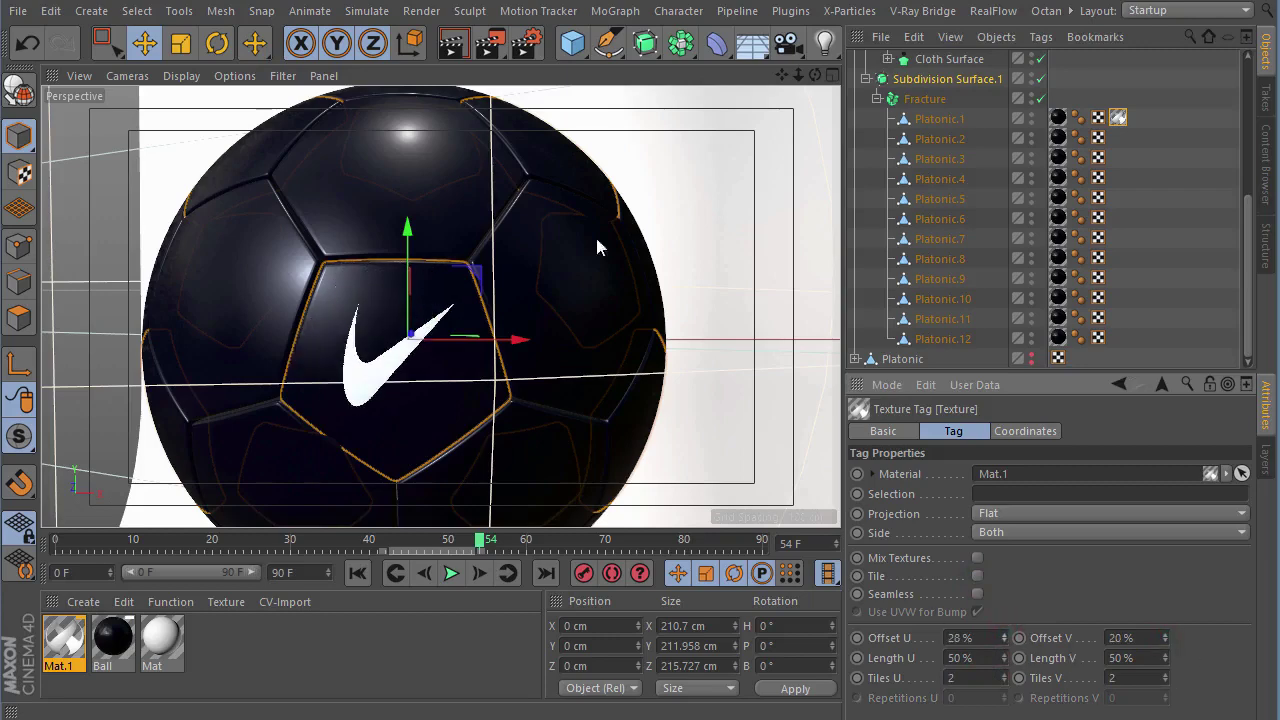
pyautogui.keyDown('alt'); pyautogui.moveTo(597, 246); pyautogui.dragTo(511, 331); pyautogui.keyUp('alt')
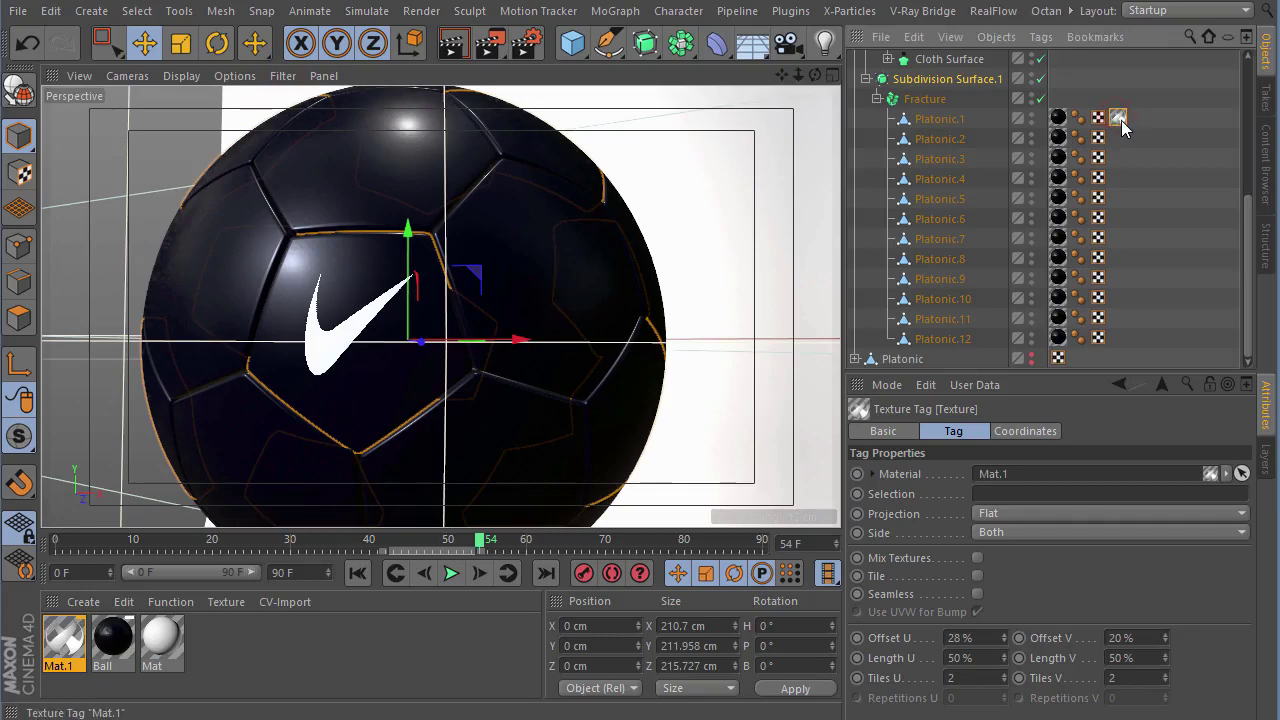
# - Copy the Mat.1 swoosh texture tag from Platonic.1 onto Platonic.2 through Platonic.12
pyautogui.keyDown('ctrl'); pyautogui.moveTo(1121, 120); pyautogui.dragTo(1118, 138); pyautogui.keyUp('ctrl')
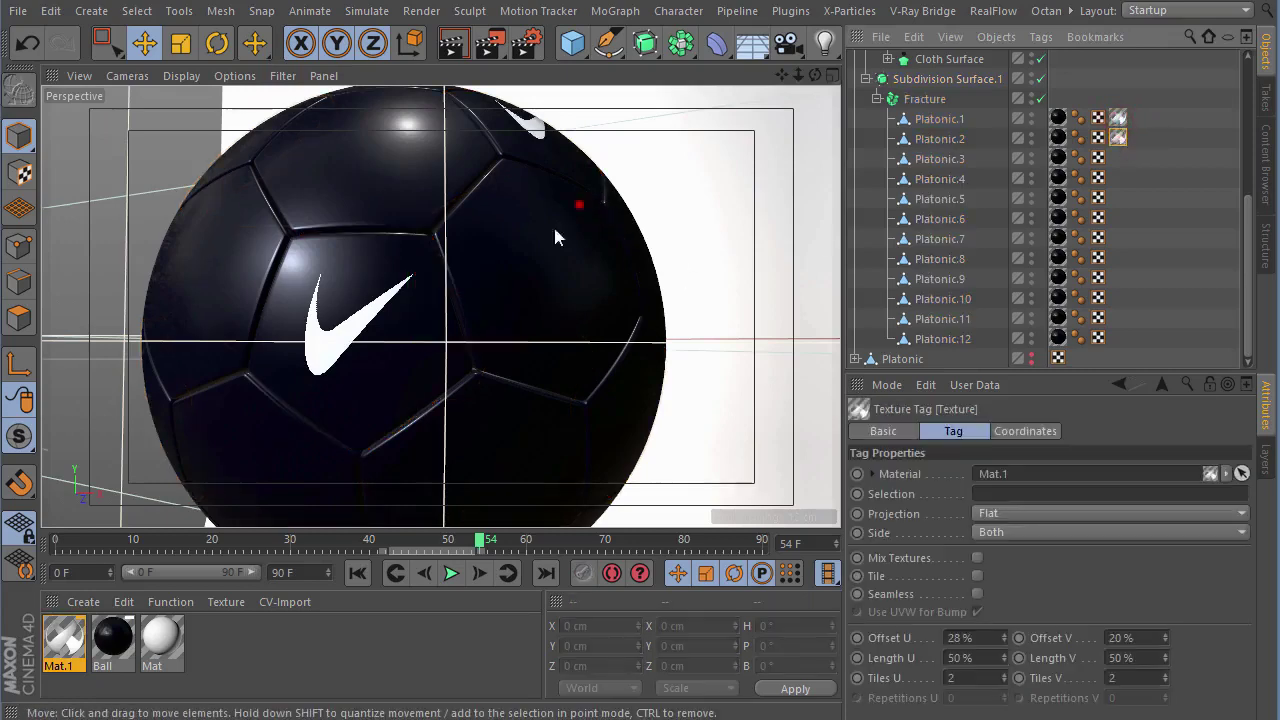
pyautogui.keyDown('alt'); pyautogui.moveTo(557, 237); pyautogui.dragTo(584, 282); pyautogui.keyUp('alt')
pyautogui.doubleClick(1118, 138)
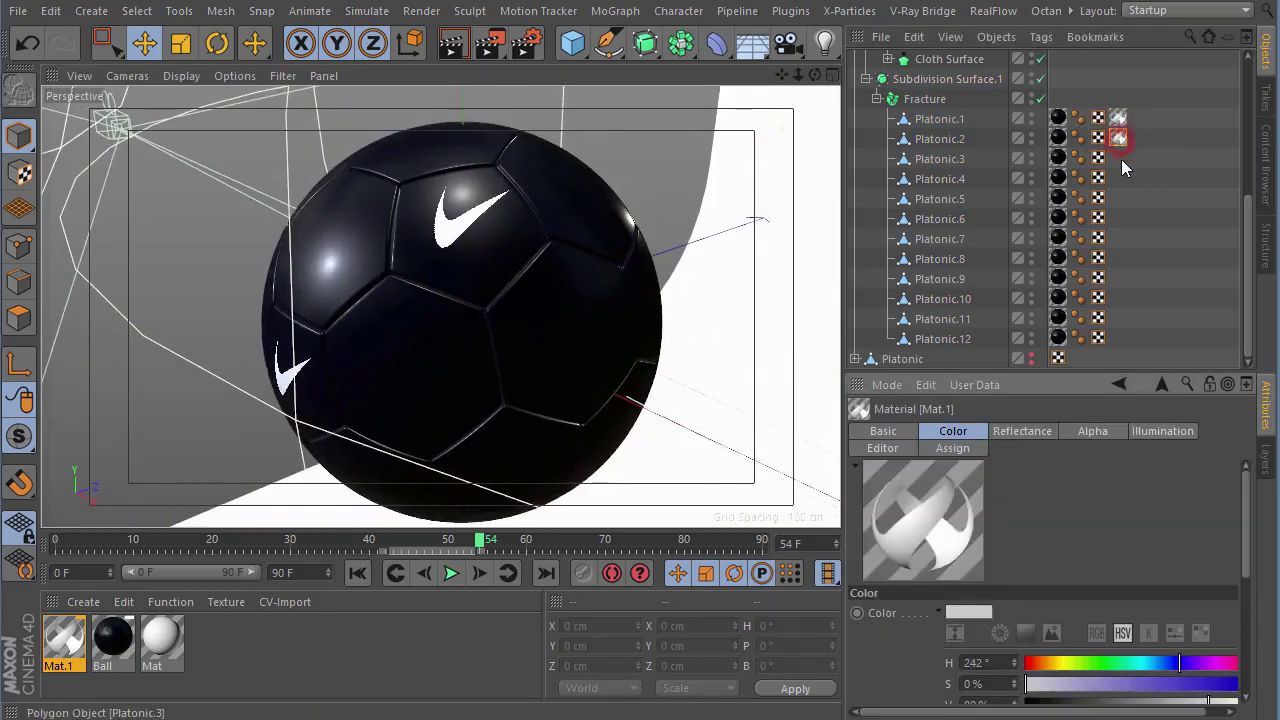
pyautogui.click(1120, 140)
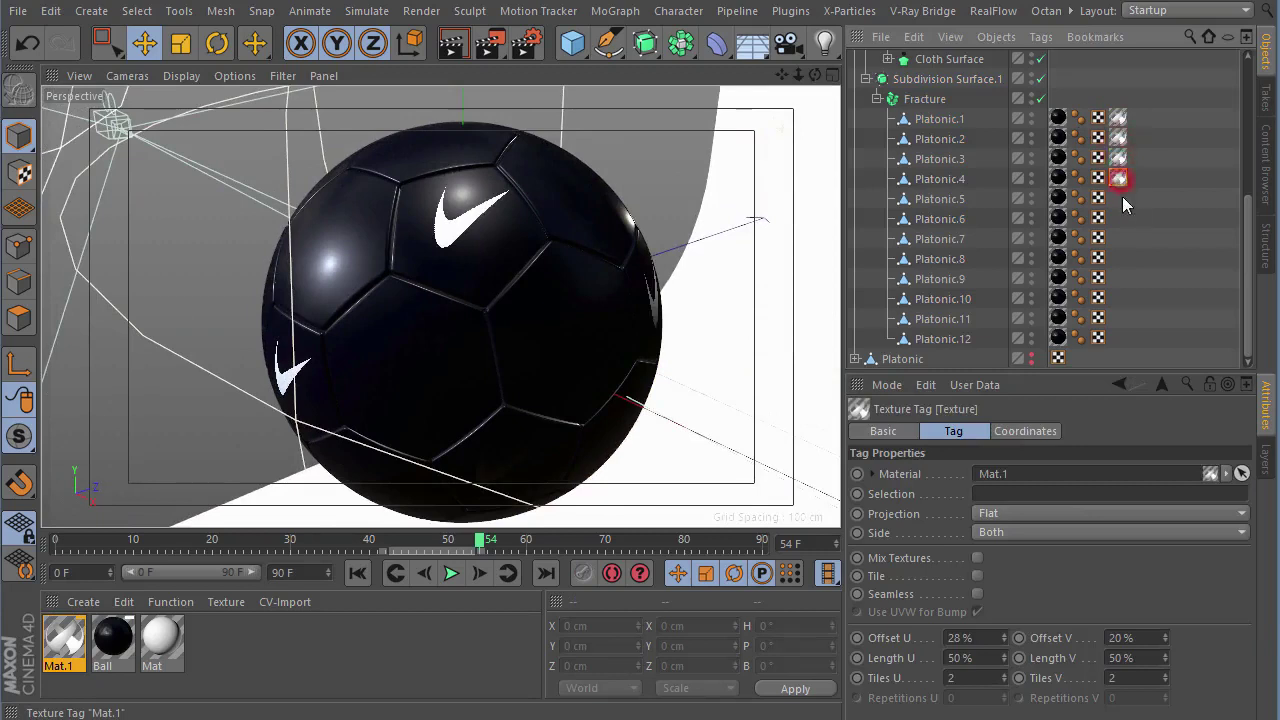
pyautogui.keyDown('ctrl'); pyautogui.moveTo(1122, 218); pyautogui.dragTo(1120, 258); pyautogui.keyUp('ctrl')
pyautogui.keyDown('ctrl'); pyautogui.moveTo(1121, 335); pyautogui.dragTo(1120, 340); pyautogui.keyUp('ctrl')
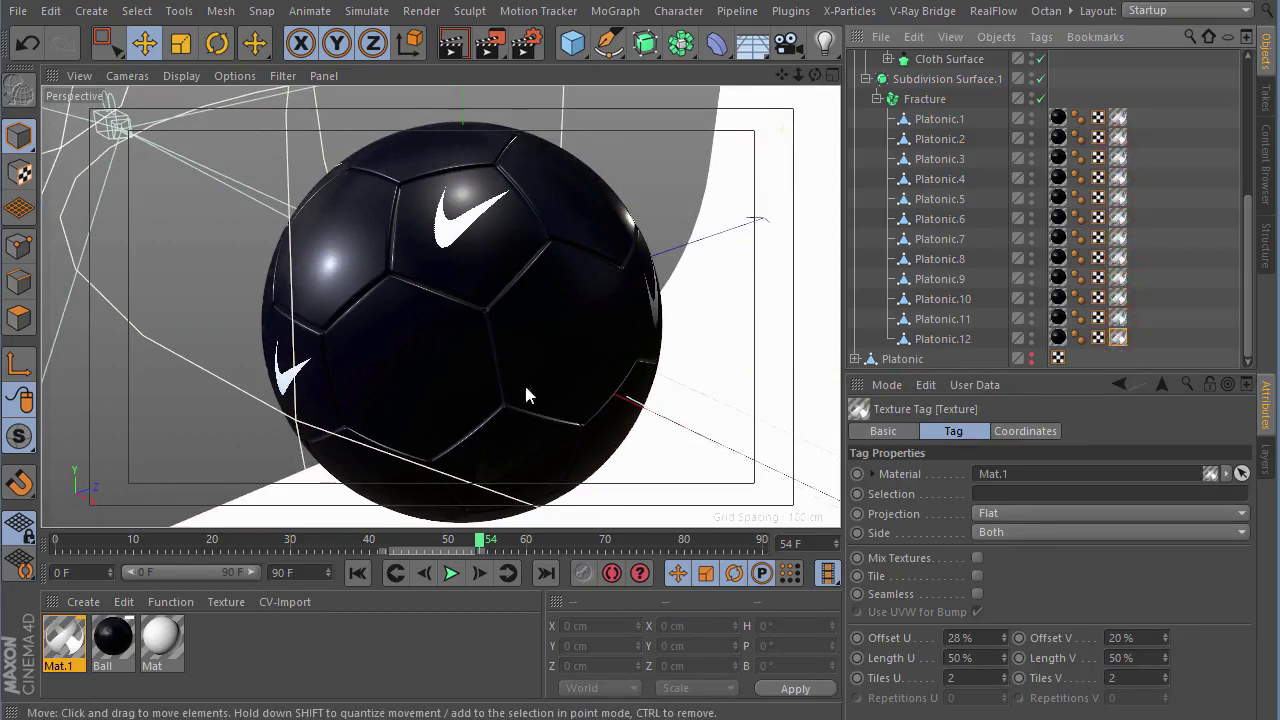
# - Orbit around the ball to check the decals, then look through the scene Camera
pyautogui.keyDown('alt'); pyautogui.moveTo(490, 345); pyautogui.dragTo(775, 315); pyautogui.keyUp('alt')
pyautogui.moveTo(651, 280)
pyautogui.keyDown('alt'); pyautogui.mouseDown()
pyautogui.moveTo(538, 316)
pyautogui.moveTo(580, 300)
pyautogui.mouseUp(); pyautogui.keyUp('alt')
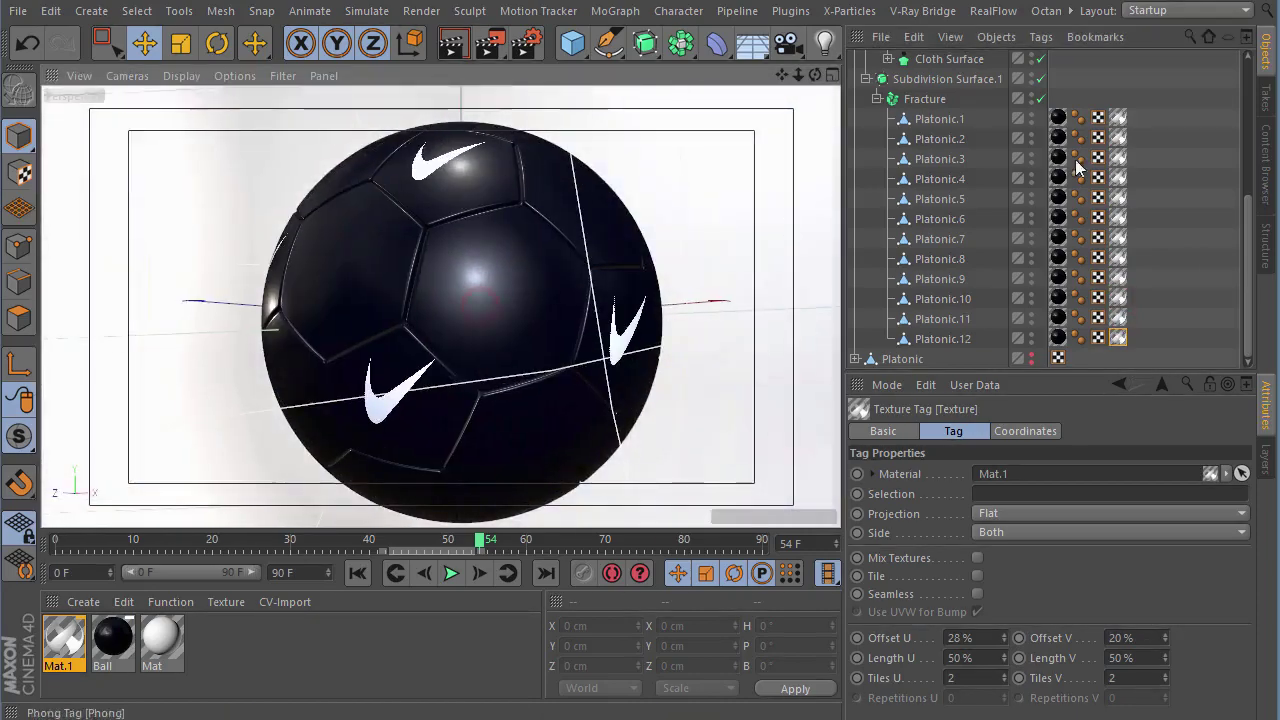
pyautogui.scroll(5, 1015, 187)
pyautogui.click(1041, 61)
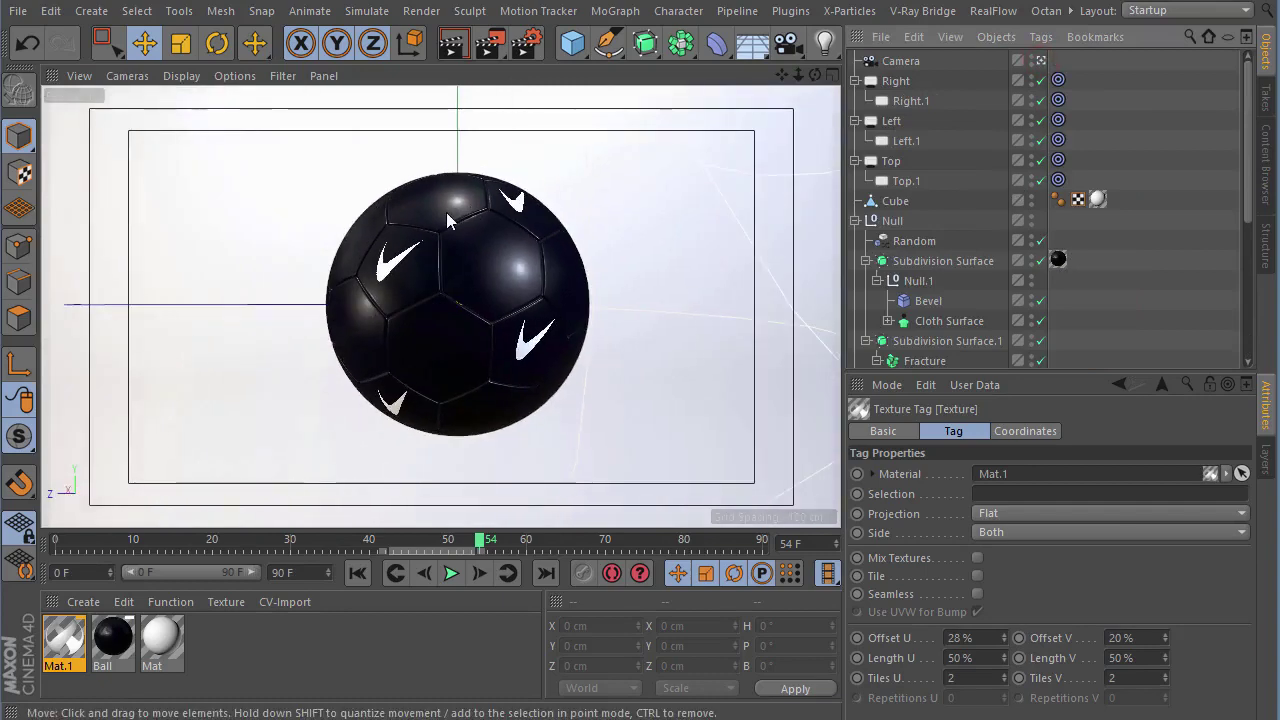
# - Render the camera view to the Picture Viewer, then zoom and pan to inspect the white swooshes
pyautogui.click(491, 47)
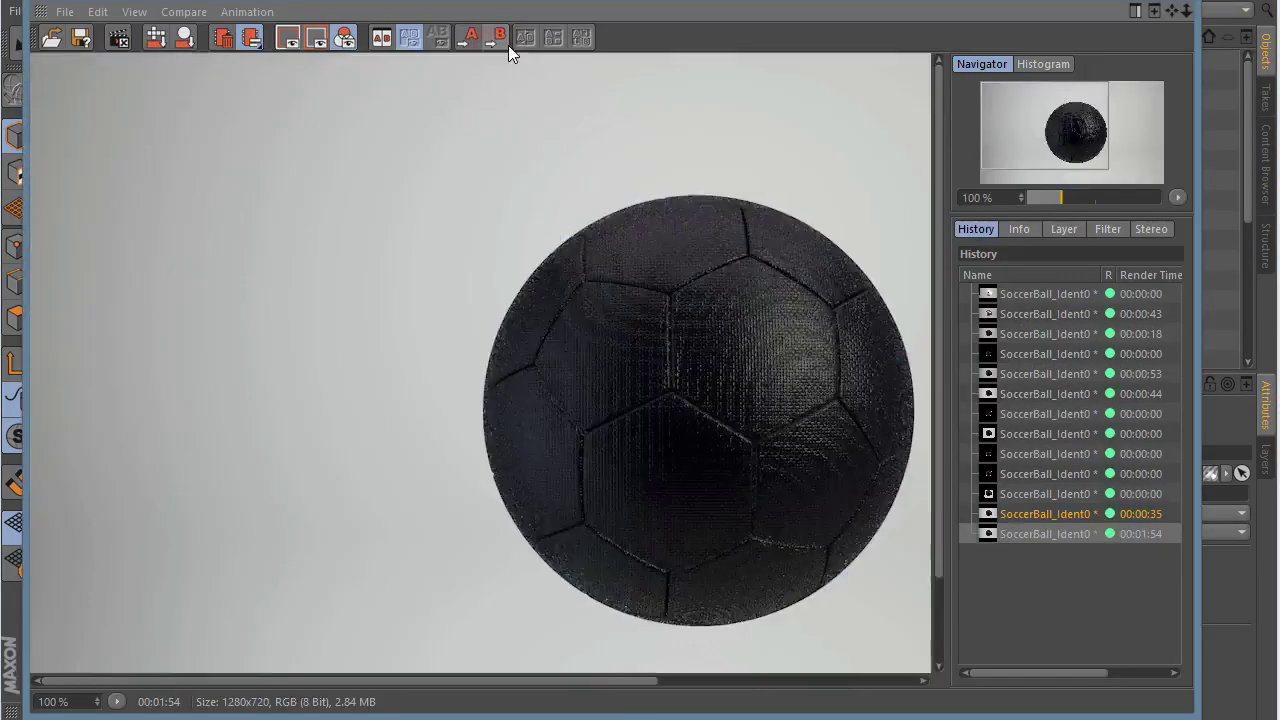
pyautogui.scroll(-2, 492, 373)
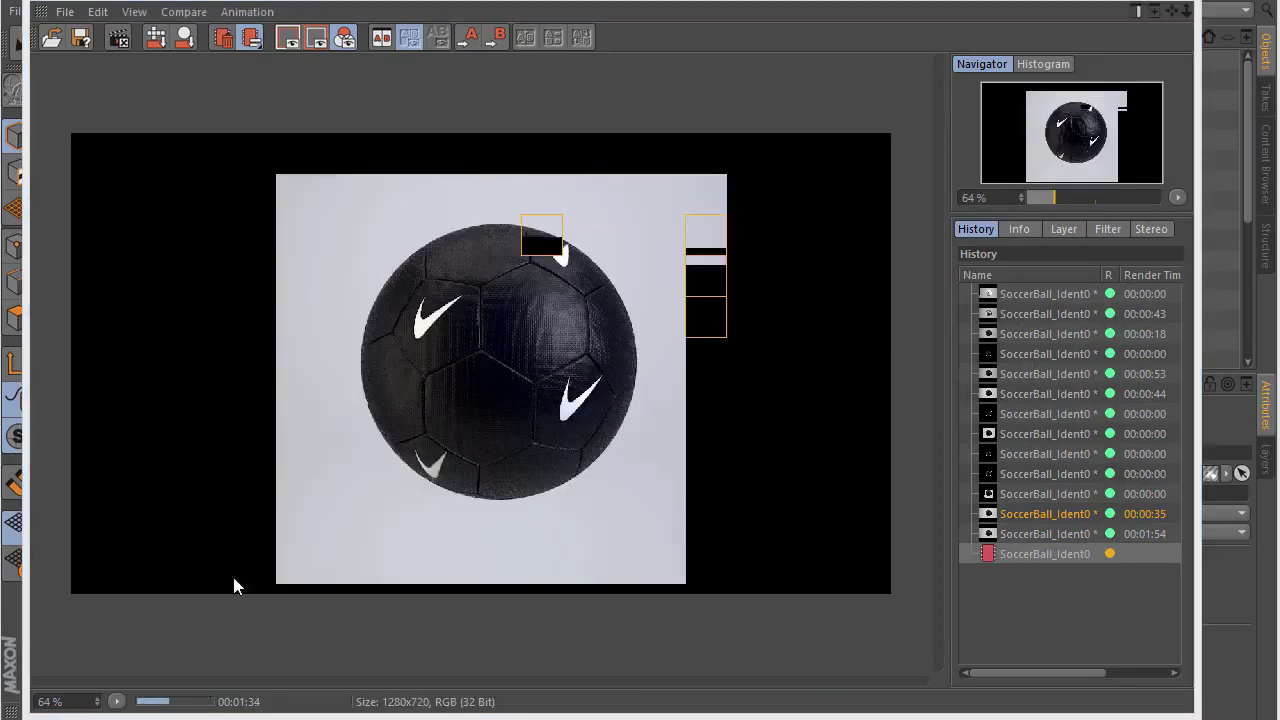
pyautogui.scroll(1, 628, 347)
pyautogui.scroll(1, 606, 376)
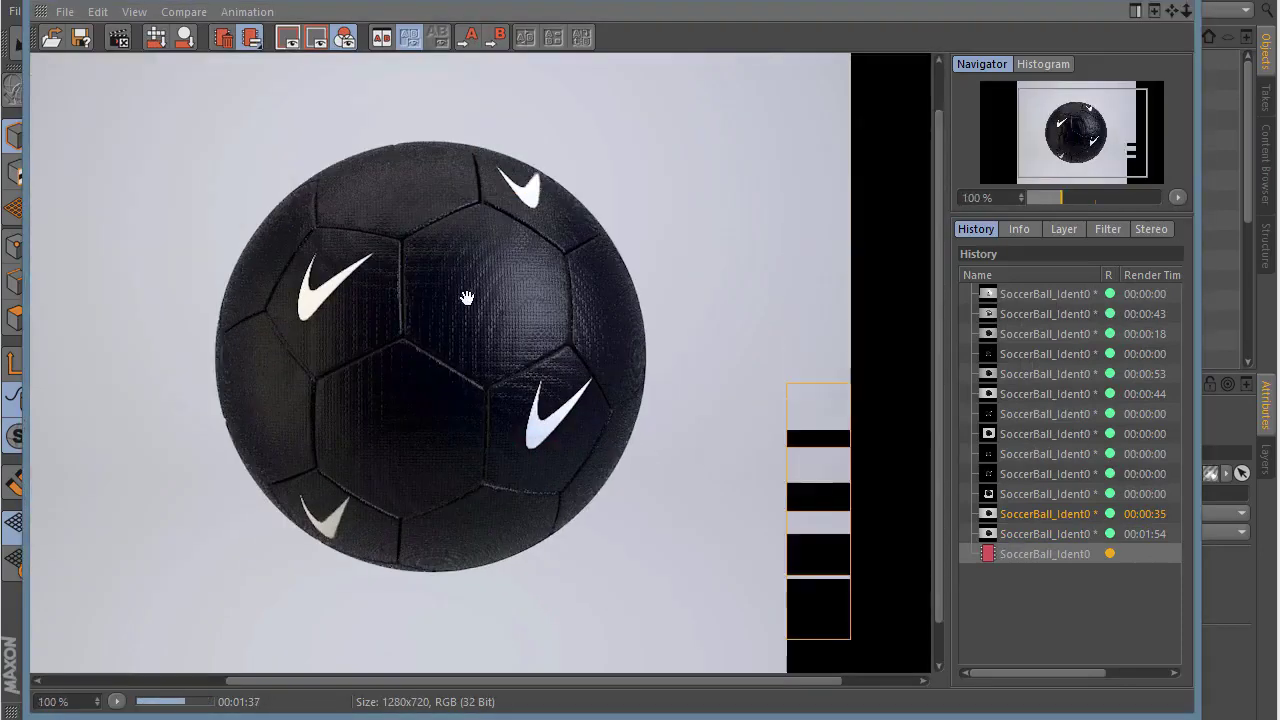
pyautogui.moveTo(535, 314); pyautogui.dragTo(593, 374)
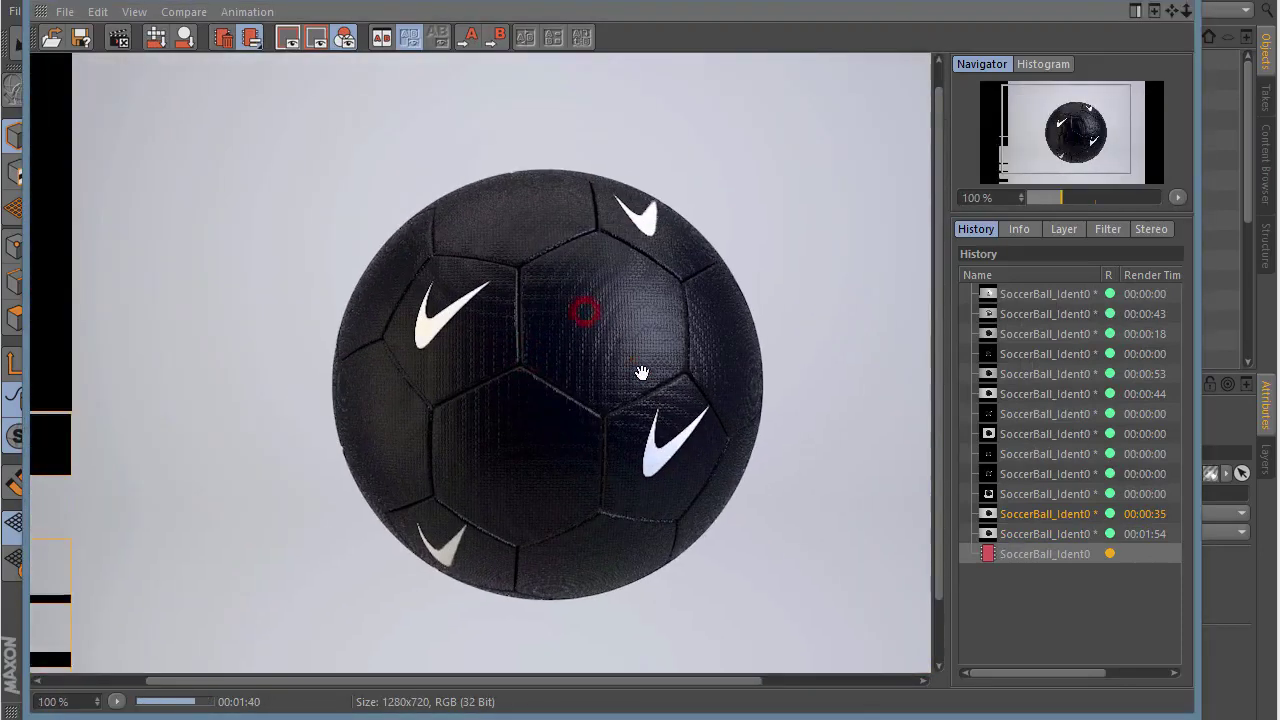
pyautogui.moveTo(643, 339); pyautogui.dragTo(592, 281)
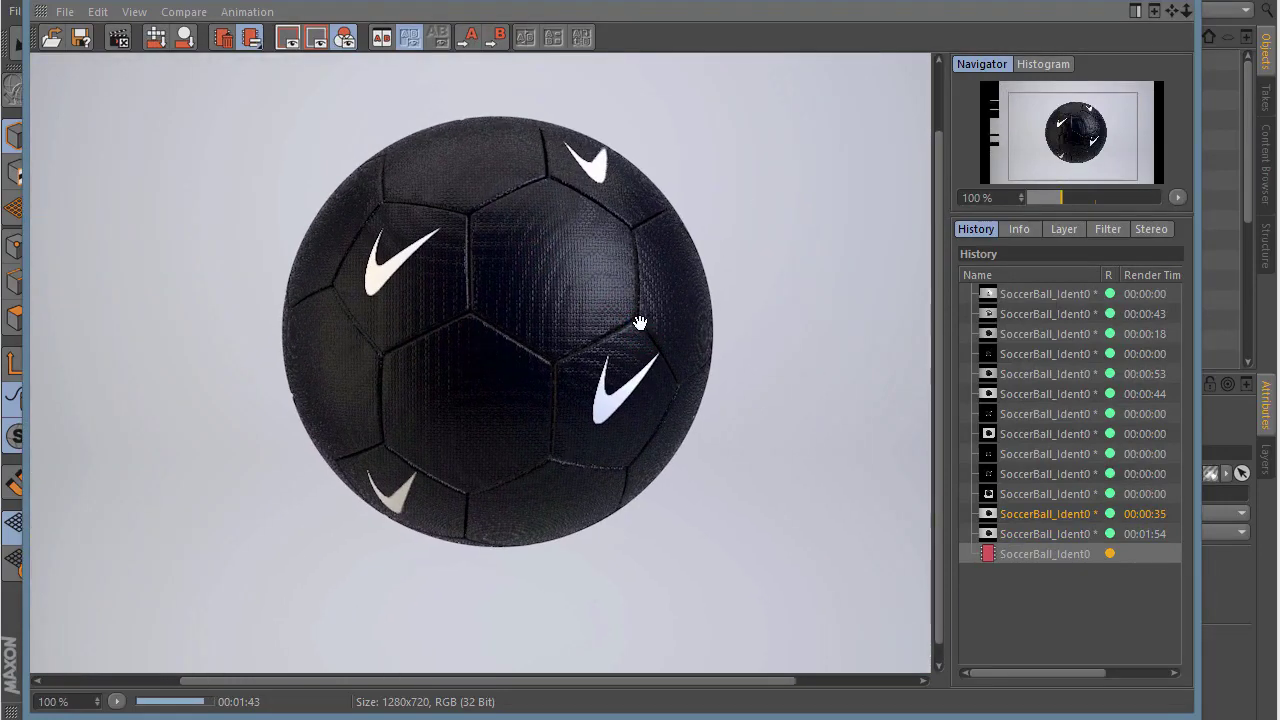
pyautogui.moveTo(487, 249); pyautogui.dragTo(530, 284)
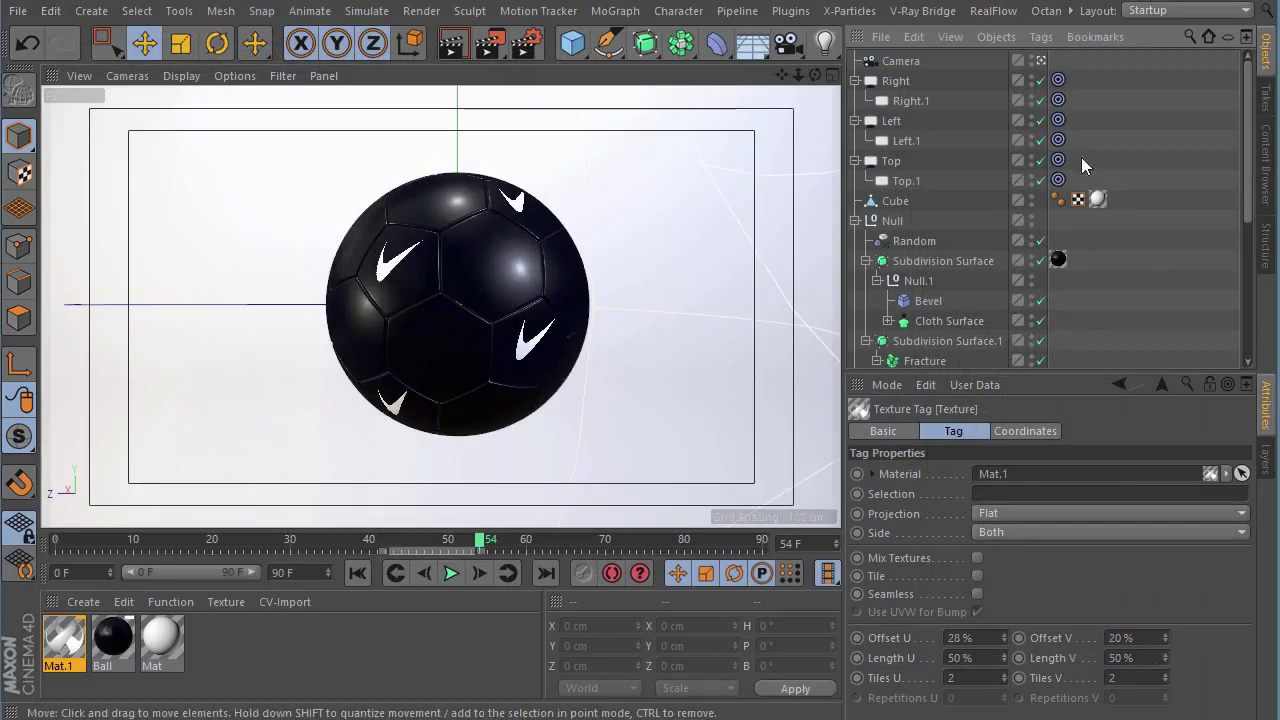
# - Leave the camera view, orbit to face Platonic.2, and select its decal tag
pyautogui.click(1040, 62)
pyautogui.moveTo(551, 301)
pyautogui.keyDown('alt'); pyautogui.mouseDown()
pyautogui.moveTo(530, 386)
pyautogui.moveTo(539, 286)
pyautogui.moveTo(613, 238)
pyautogui.mouseUp(); pyautogui.keyUp('alt')
pyautogui.scroll(-5, 1008, 282)
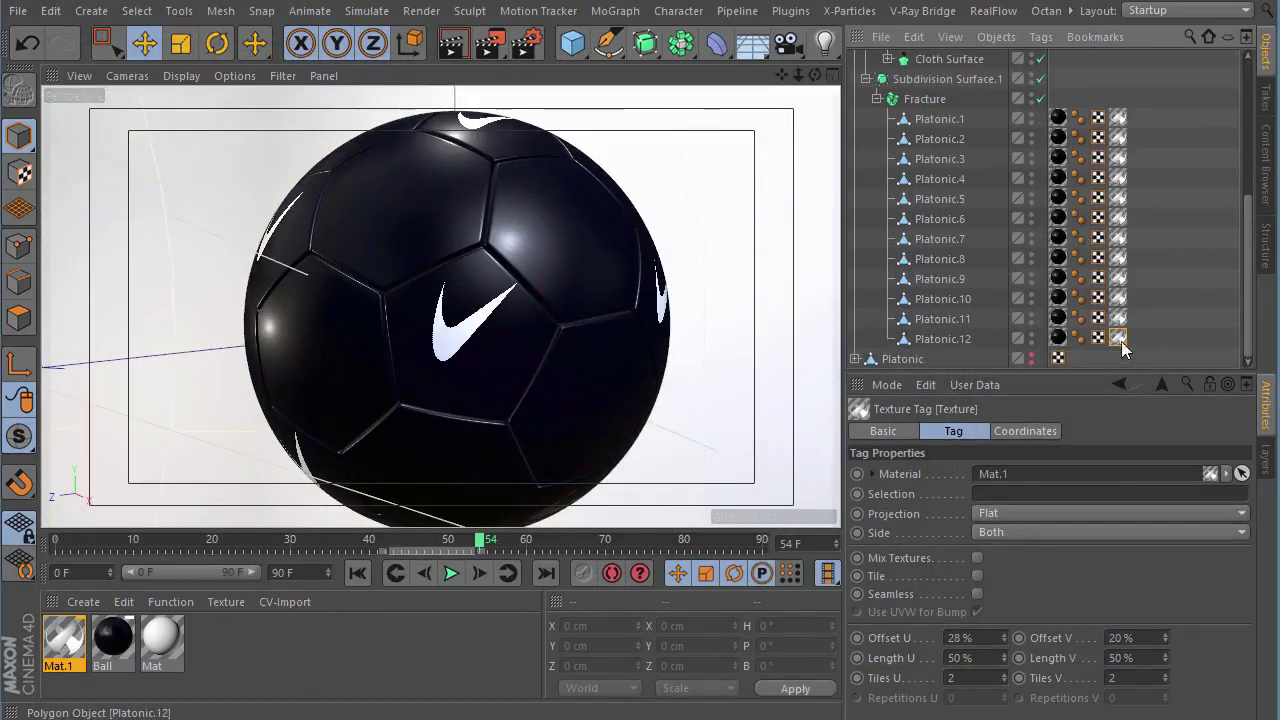
pyautogui.moveTo(580, 330)
pyautogui.keyDown('alt'); pyautogui.mouseDown()
pyautogui.moveTo(705, 357)
pyautogui.moveTo(690, 340)
pyautogui.mouseUp(); pyautogui.keyUp('alt')
pyautogui.click(940, 139)
pyautogui.moveTo(736, 188)
pyautogui.keyDown('alt'); pyautogui.mouseDown()
pyautogui.moveTo(548, 316)
pyautogui.moveTo(323, 263)
pyautogui.moveTo(686, 249)
pyautogui.moveTo(341, 233)
pyautogui.moveTo(444, 201)
pyautogui.moveTo(214, 249)
pyautogui.mouseUp(); pyautogui.keyUp('alt')
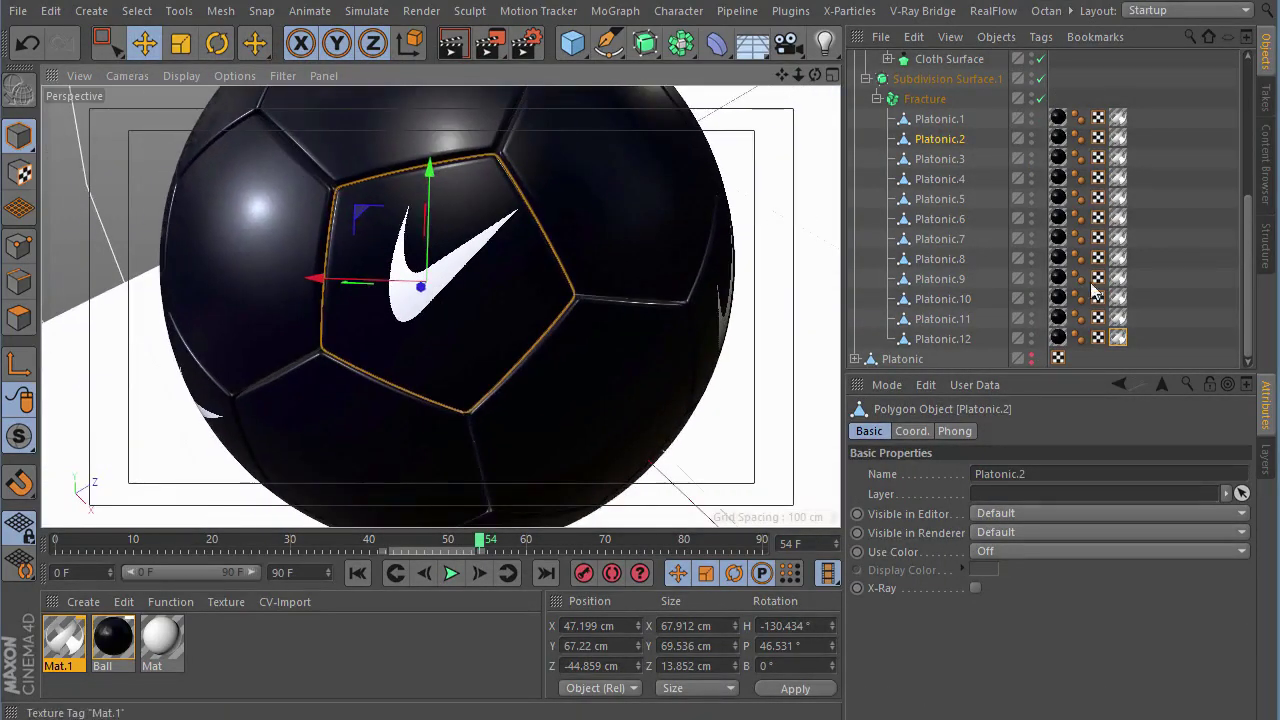
pyautogui.click(1120, 140)
# - Set Platonic.2's decal to Length V 30%, Offset U 27% and Offset V 30%
pyautogui.moveTo(1008, 640); pyautogui.dragTo(1010, 640)
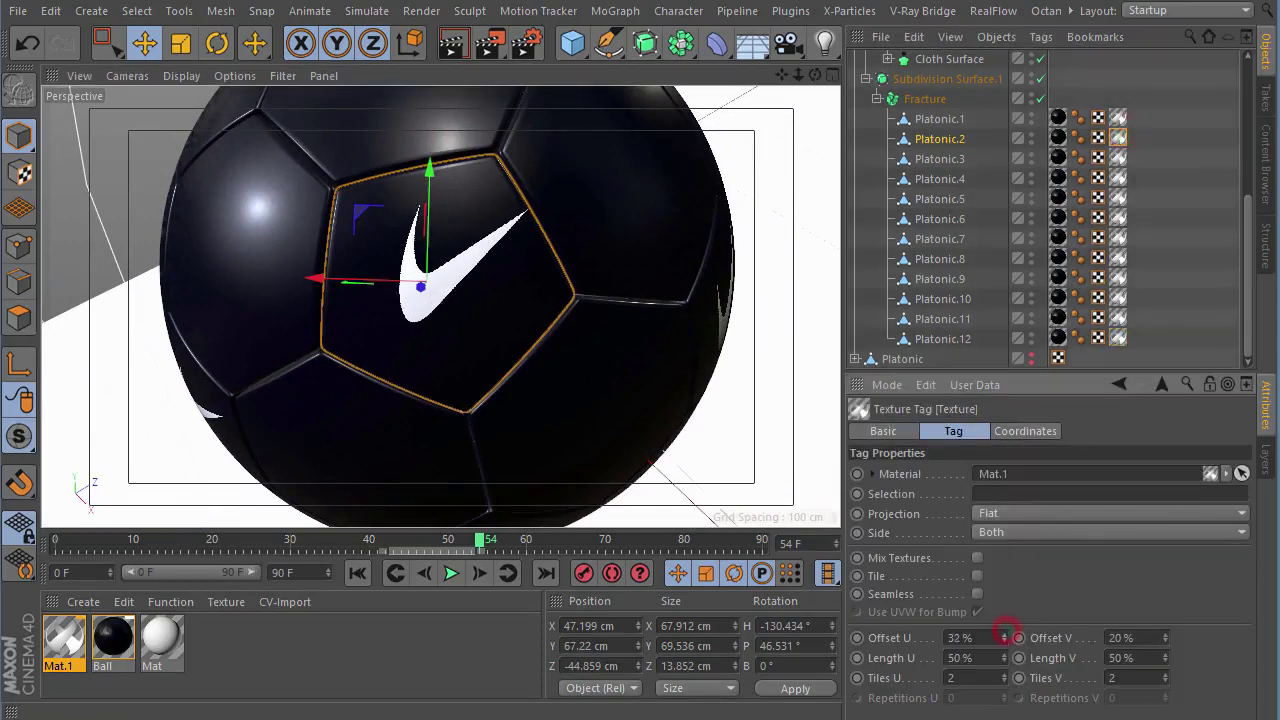
pyautogui.moveTo(1178, 637)
pyautogui.mouseDown()
pyautogui.moveTo(1167, 636)
pyautogui.moveTo(1165, 680)
pyautogui.mouseUp()
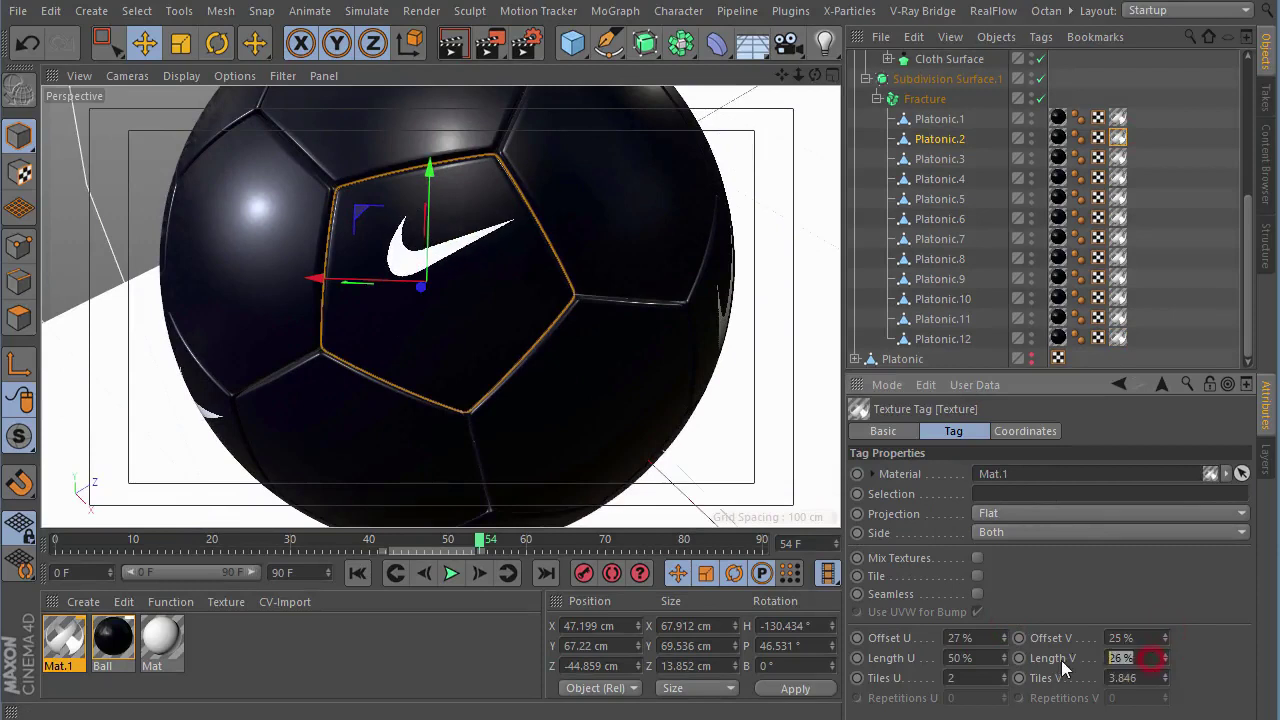
pyautogui.write('30')
pyautogui.press('Tab')
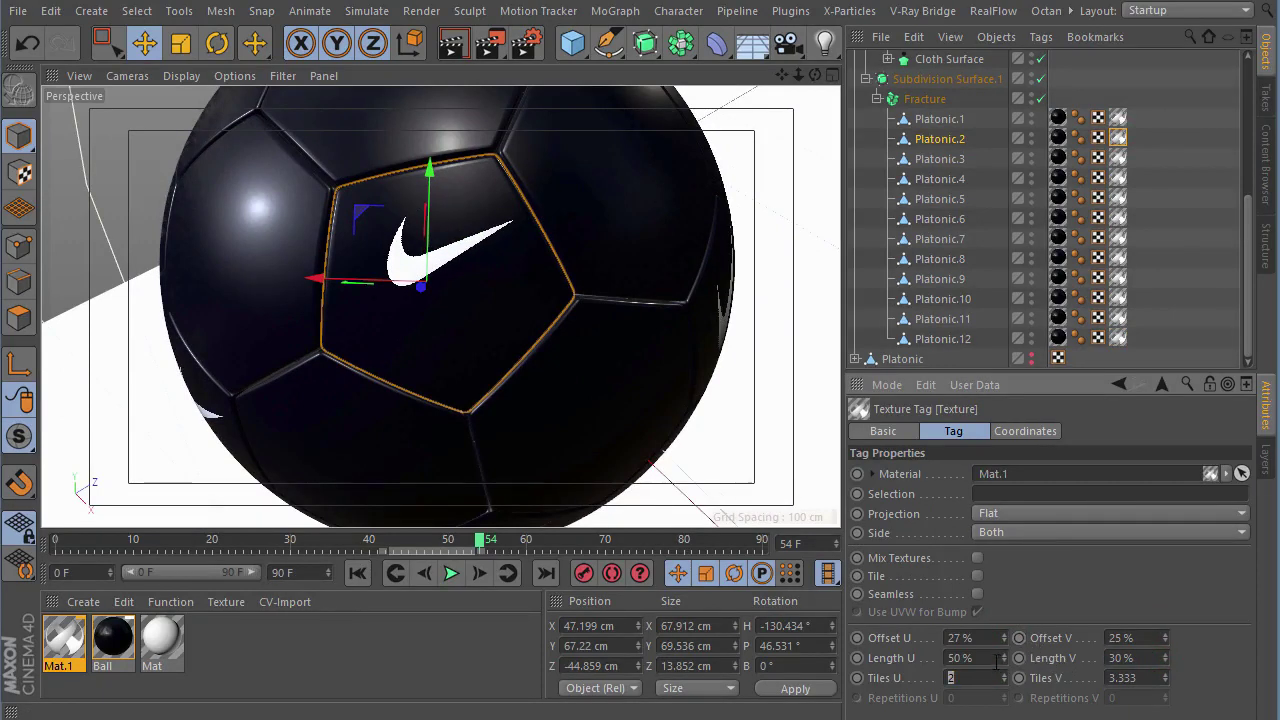
pyautogui.moveTo(1004, 637); pyautogui.dragTo(1004, 632)
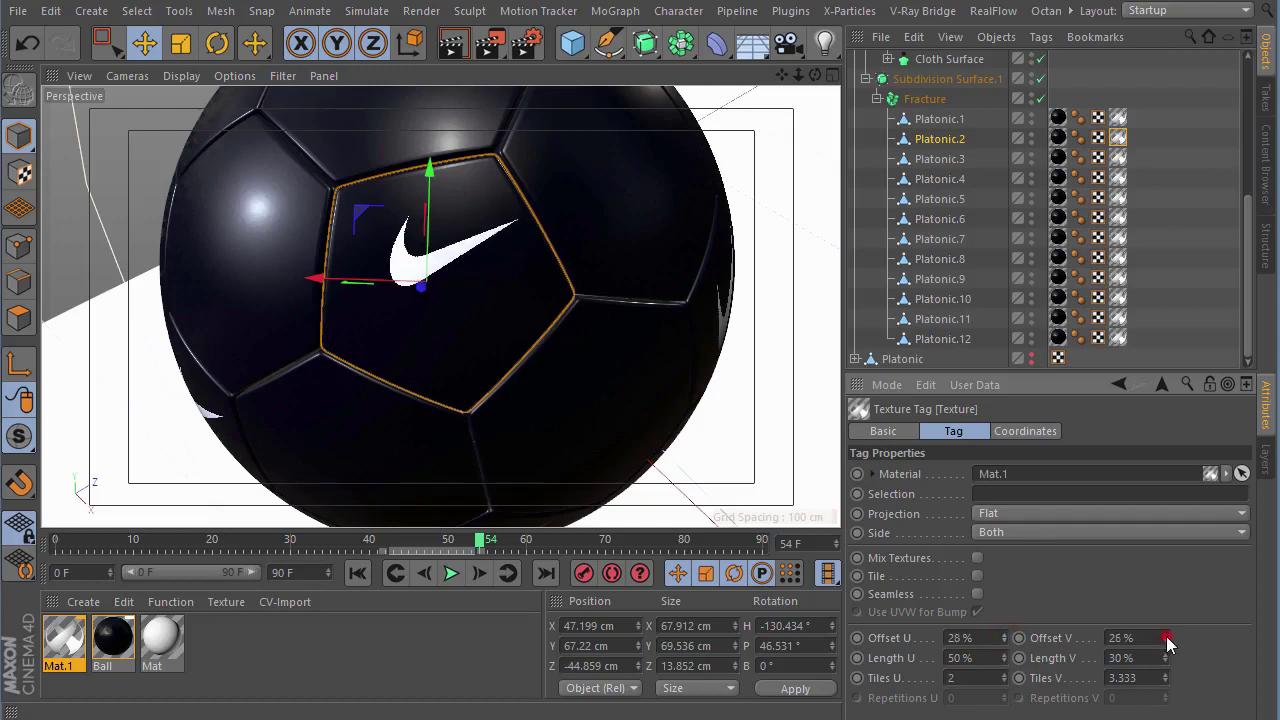
pyautogui.moveTo(1166, 640); pyautogui.dragTo(1166, 632)
pyautogui.moveTo(1007, 637); pyautogui.dragTo(1007, 642)
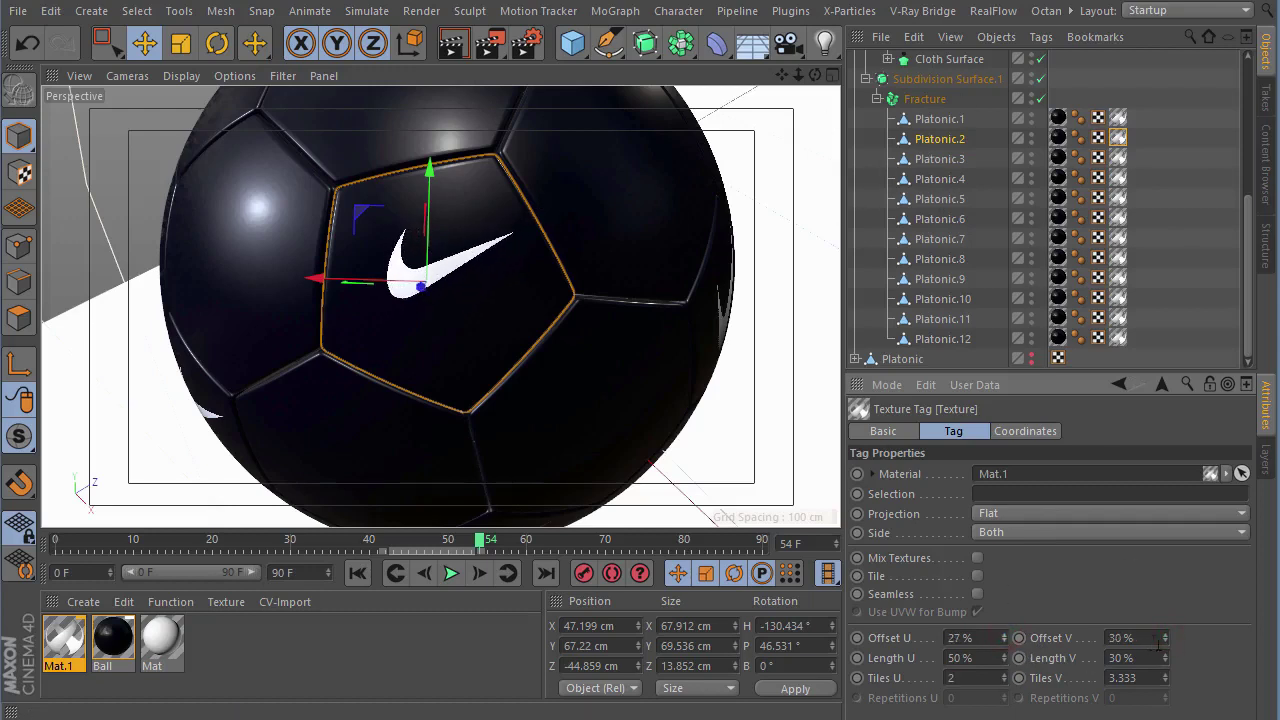
pyautogui.keyDown('alt'); pyautogui.moveTo(480, 300); pyautogui.dragTo(385, 307); pyautogui.keyUp('alt')
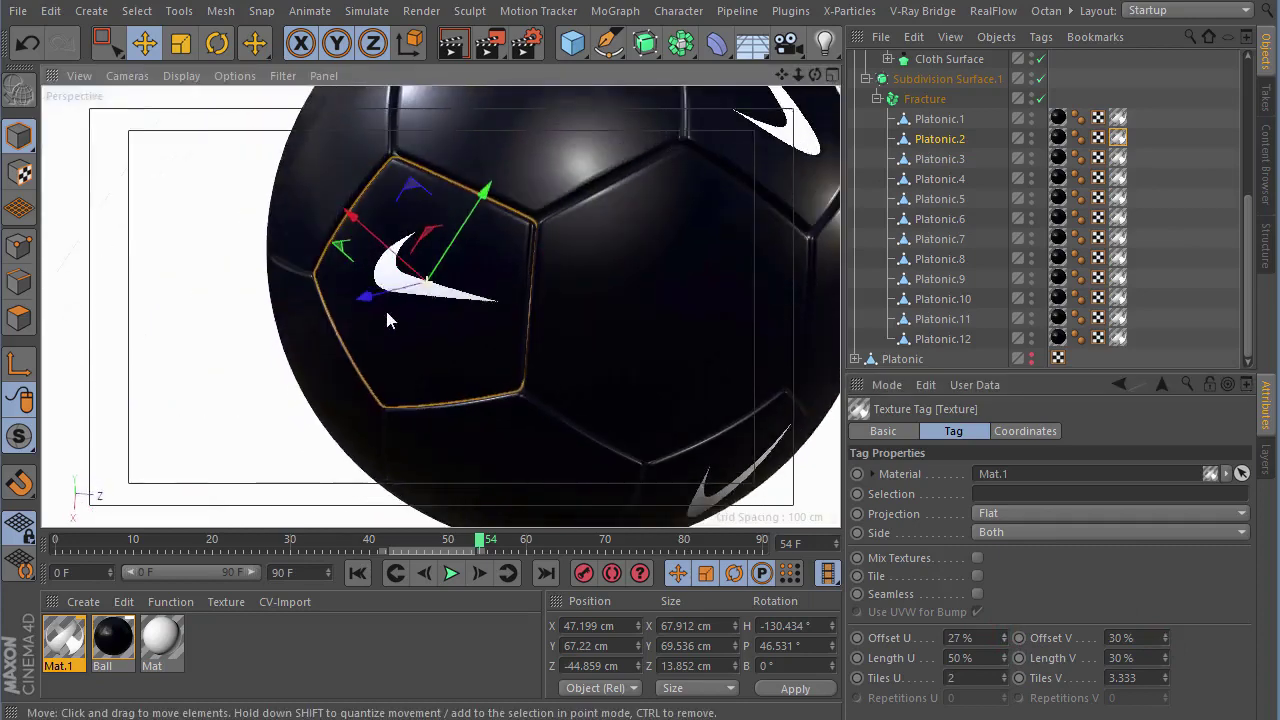
# - Select Platonic.3 and orbit the perspective view around to find its panel
pyautogui.click(940, 158)
pyautogui.moveTo(470, 200)
pyautogui.keyDown('alt'); pyautogui.mouseDown()
pyautogui.moveTo(512, 168)
pyautogui.moveTo(479, 278)
pyautogui.mouseUp(); pyautogui.keyUp('alt')
pyautogui.keyDown('alt'); pyautogui.moveTo(469, 291); pyautogui.dragTo(340, 268, button='right'); pyautogui.keyUp('alt')
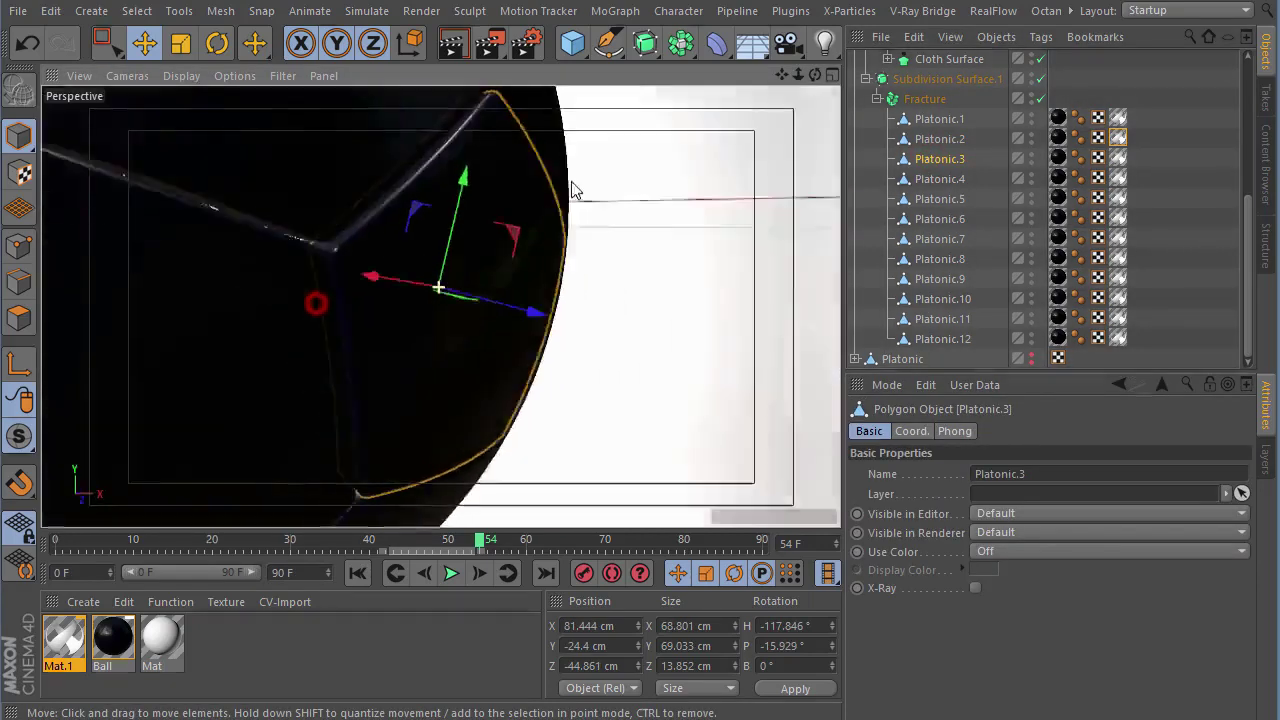
pyautogui.keyDown('alt'); pyautogui.moveTo(340, 268); pyautogui.dragTo(519, 247); pyautogui.keyUp('alt')
pyautogui.moveTo(519, 247)
pyautogui.keyDown('alt'); pyautogui.mouseDown(button='right')
pyautogui.moveTo(357, 274)
pyautogui.moveTo(533, 254)
pyautogui.mouseUp(button='right'); pyautogui.keyUp('alt')
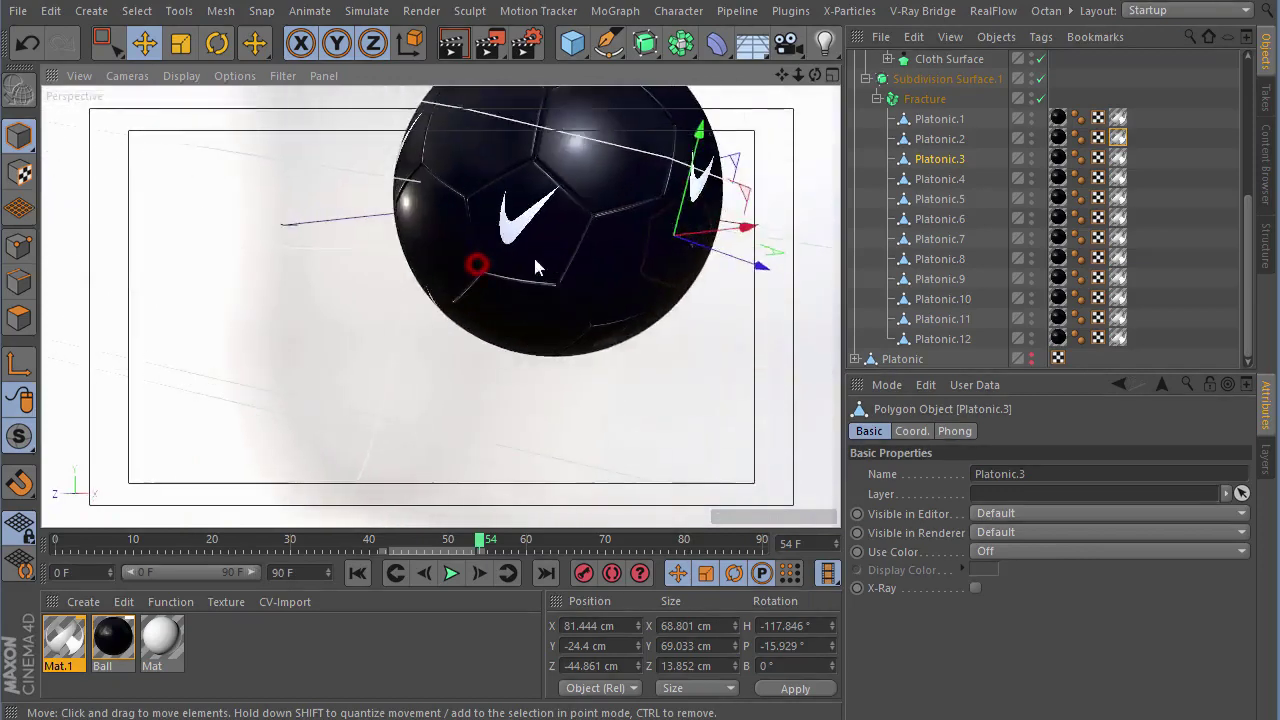
pyautogui.moveTo(533, 254)
pyautogui.keyDown('alt'); pyautogui.mouseDown()
pyautogui.moveTo(413, 178)
pyautogui.moveTo(443, 300)
pyautogui.moveTo(560, 250)
pyautogui.mouseUp(); pyautogui.keyUp('alt')
pyautogui.scroll(5, 957, 160)
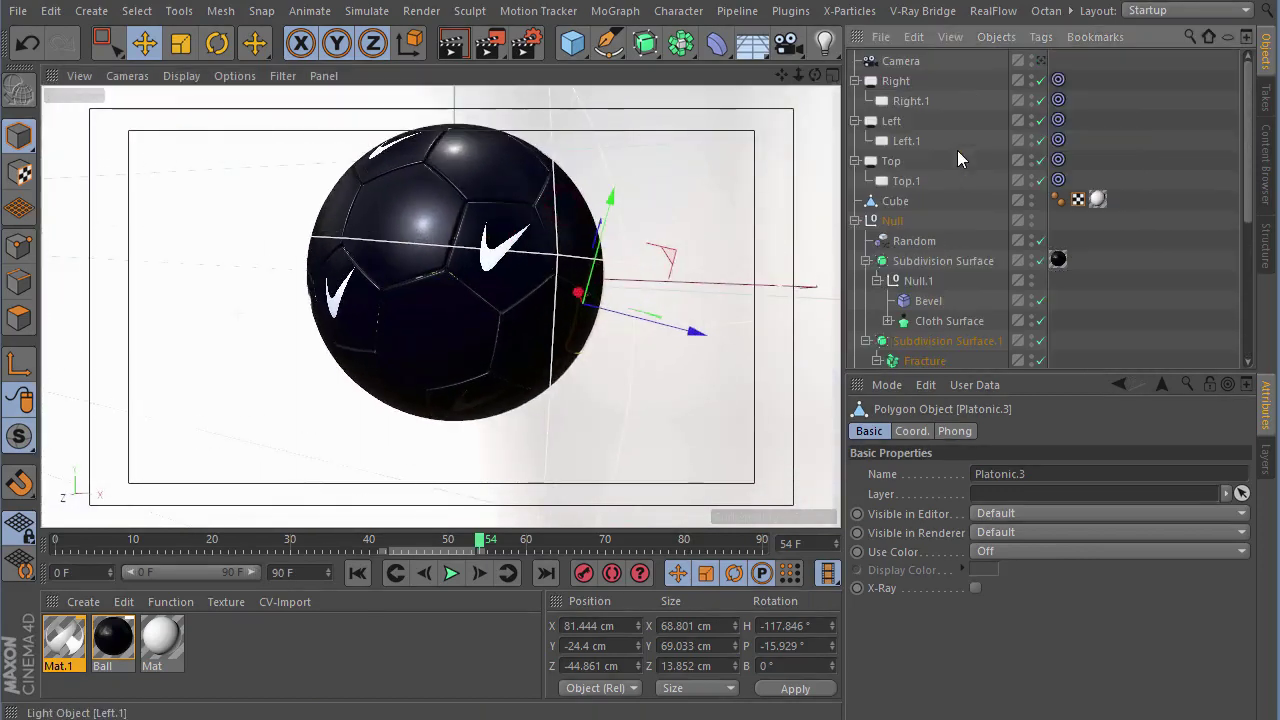
pyautogui.click(1052, 176)
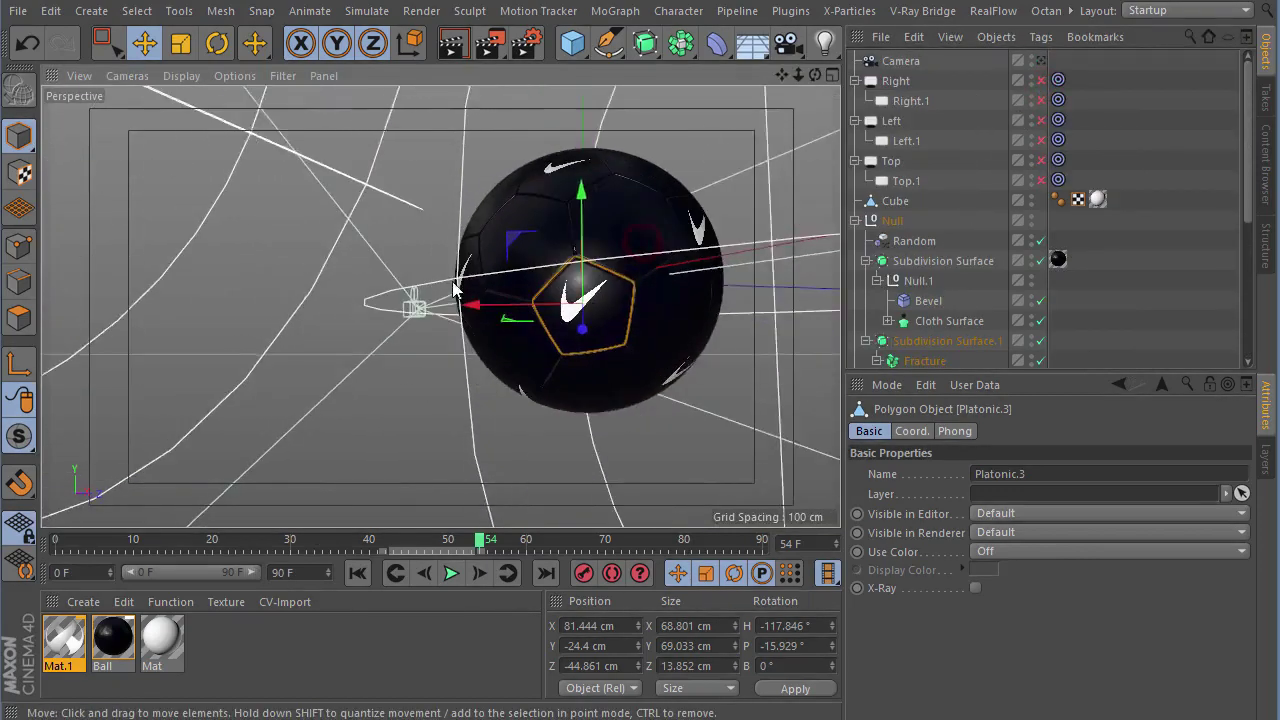
pyautogui.scroll(-4, 948, 278)
pyautogui.scroll(2, 440, 300)
pyautogui.scroll(2, 440, 300)
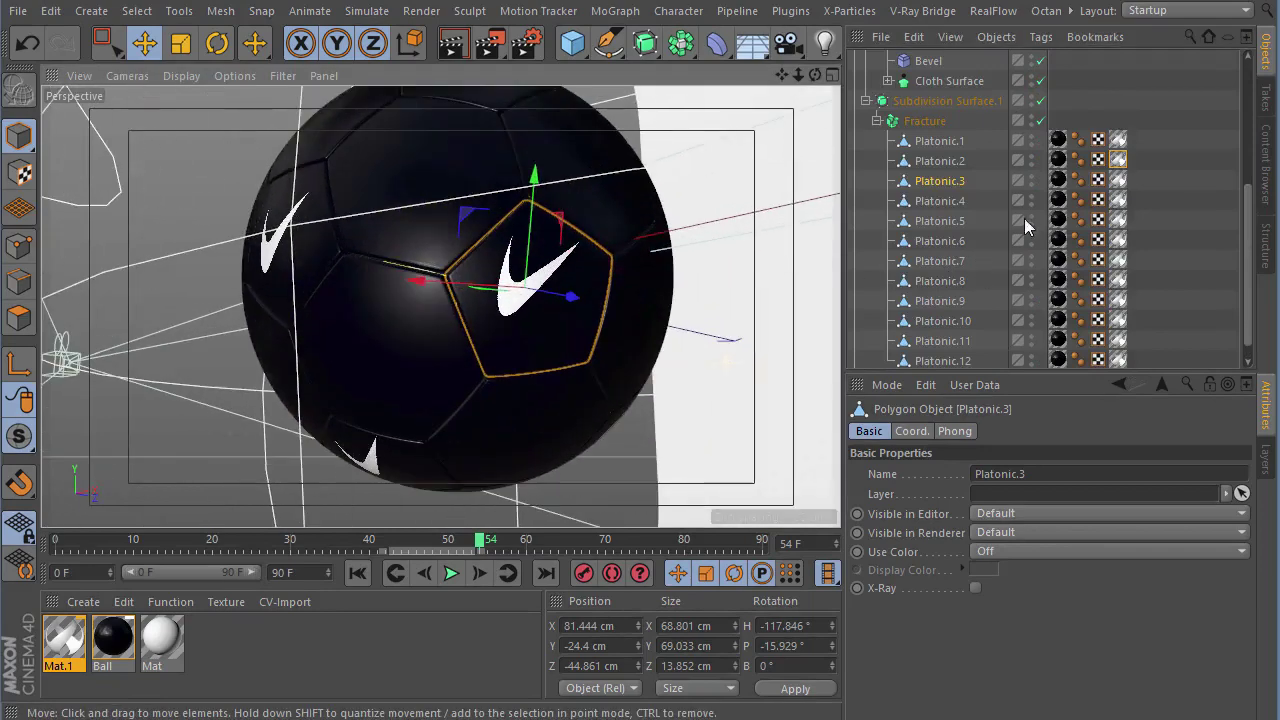
# - Nudge Platonic.3's swoosh along V, then give all twelve decal tags a 35% Length V
pyautogui.click(1117, 180)
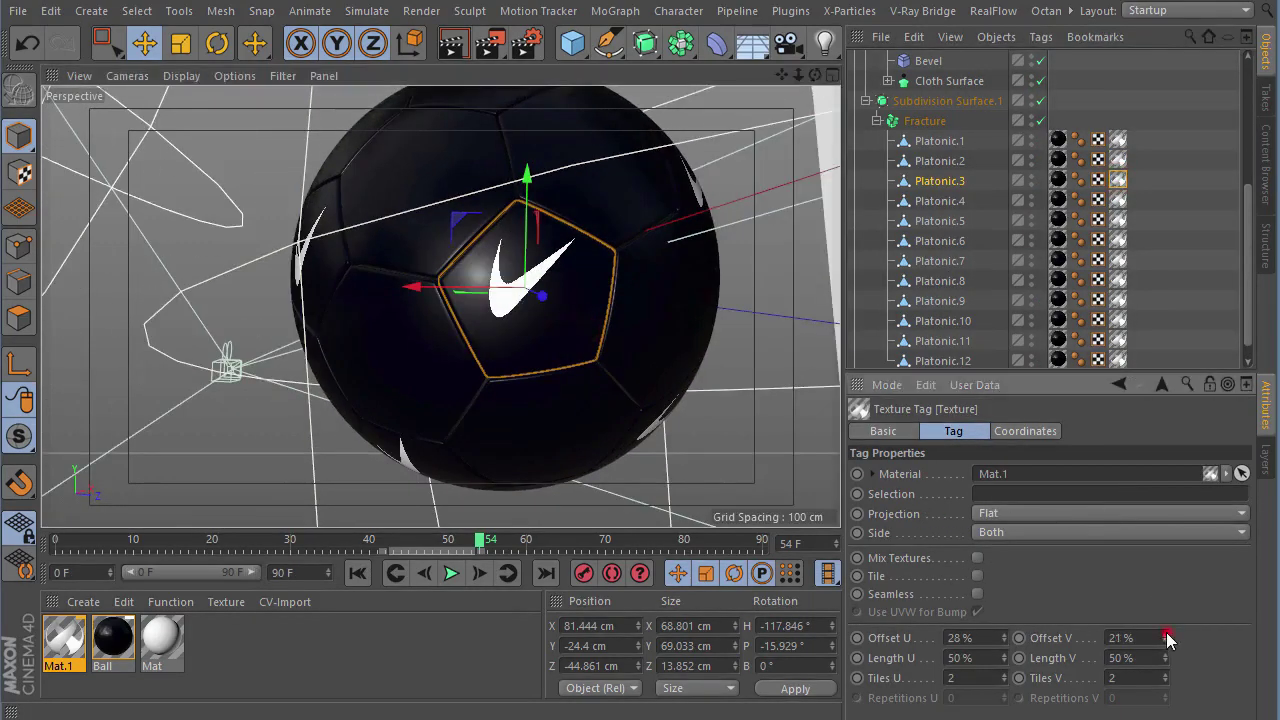
pyautogui.moveTo(1166, 637); pyautogui.dragTo(1167, 632)
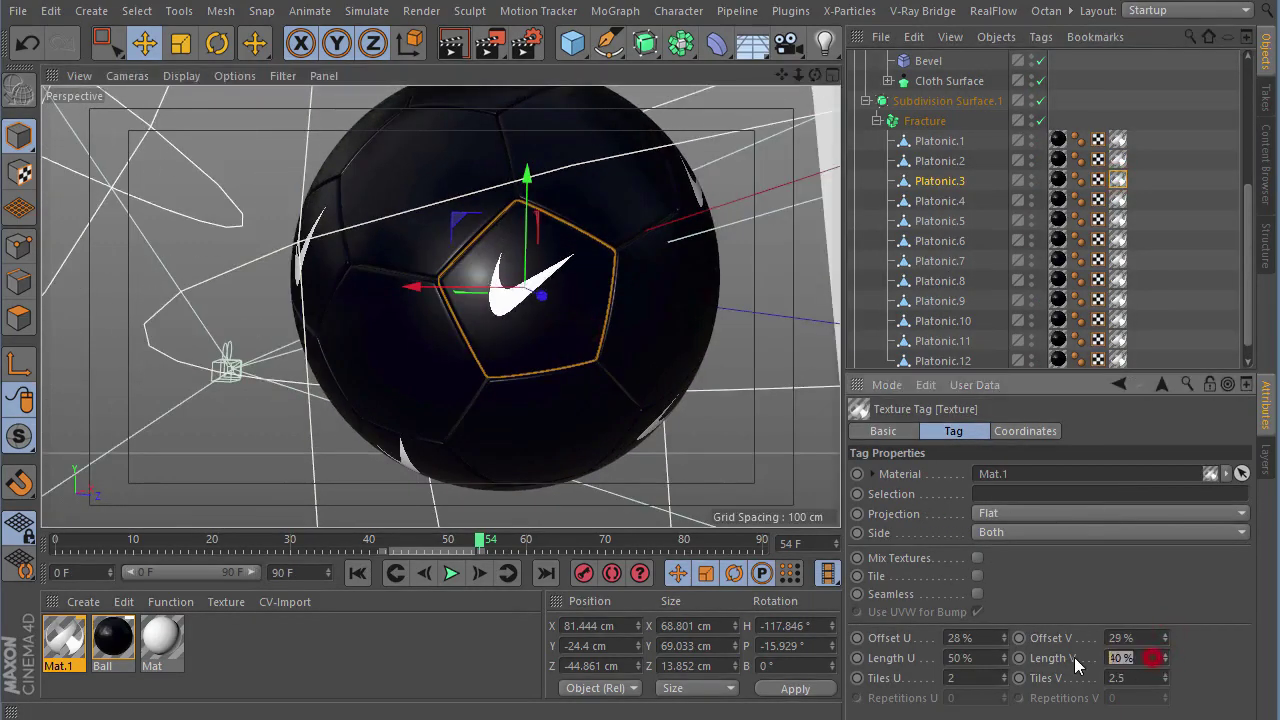
pyautogui.write('30')
pyautogui.press('Tab')
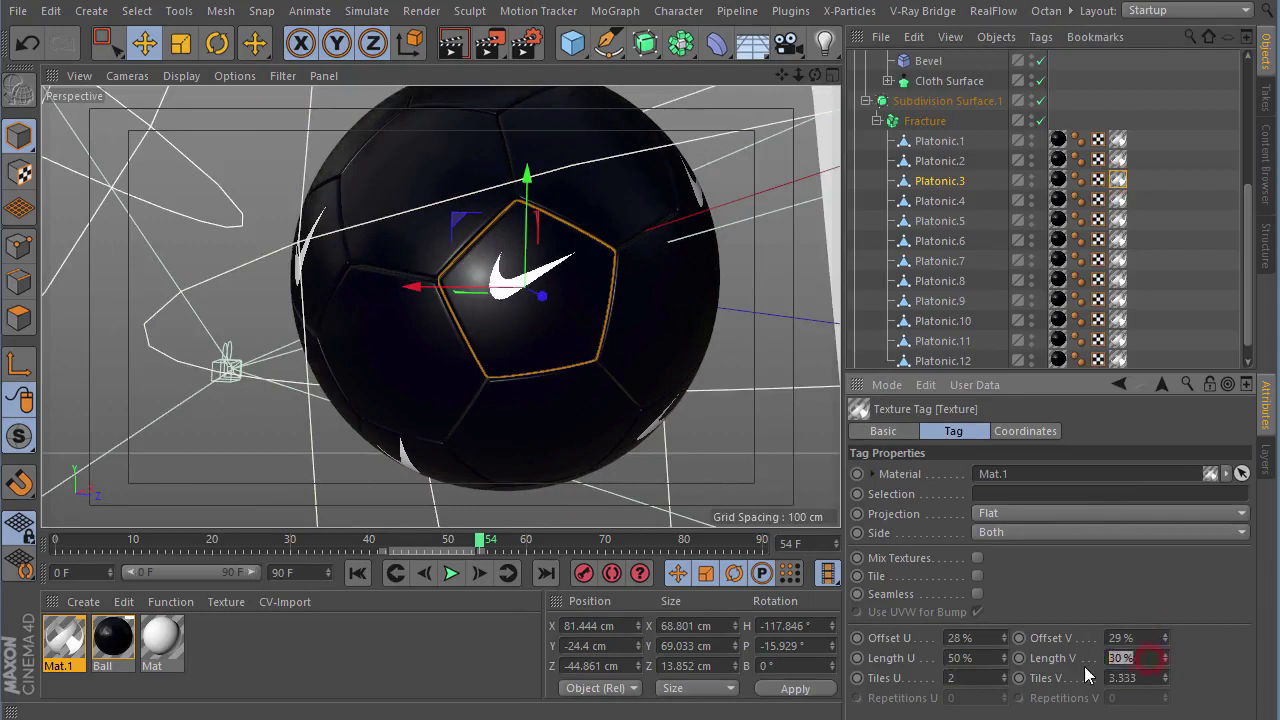
pyautogui.click(1119, 161)
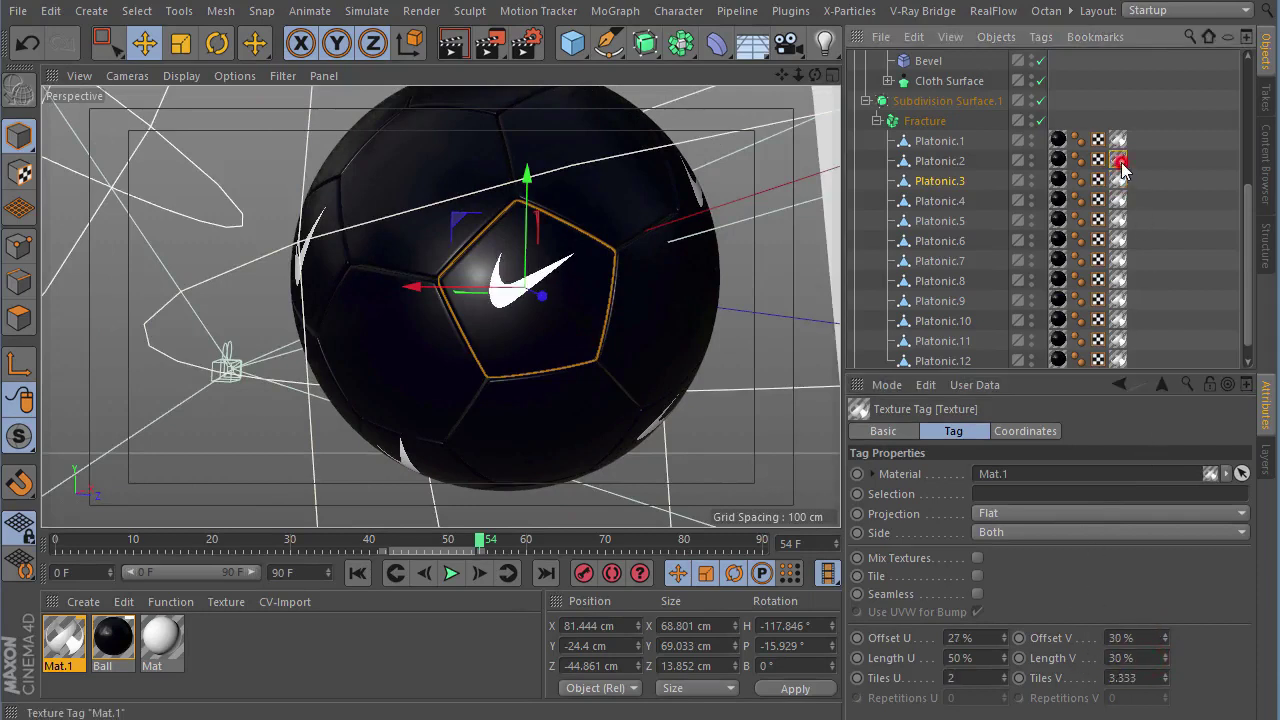
pyautogui.doubleClick(1110, 657)
pyautogui.write('35')
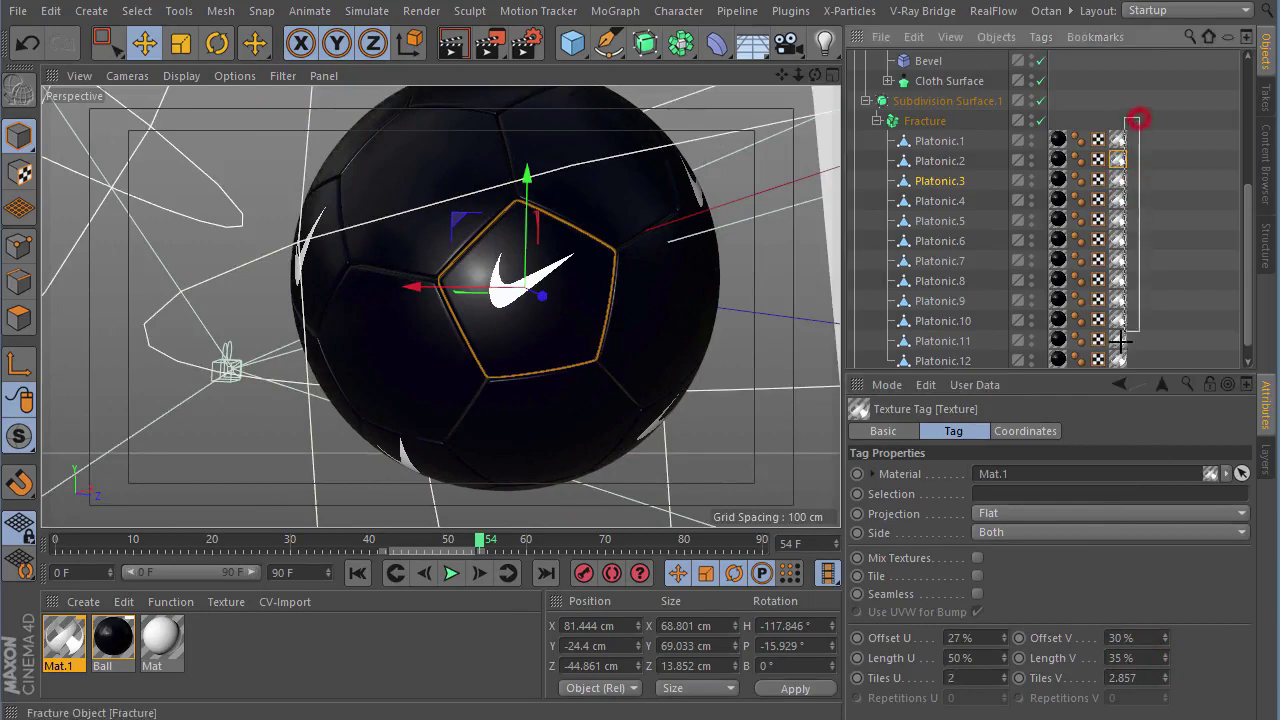
pyautogui.moveTo(1137, 120); pyautogui.dragTo(1163, 324)
pyautogui.click(1138, 657)
pyautogui.write('35')
pyautogui.press('Tab')
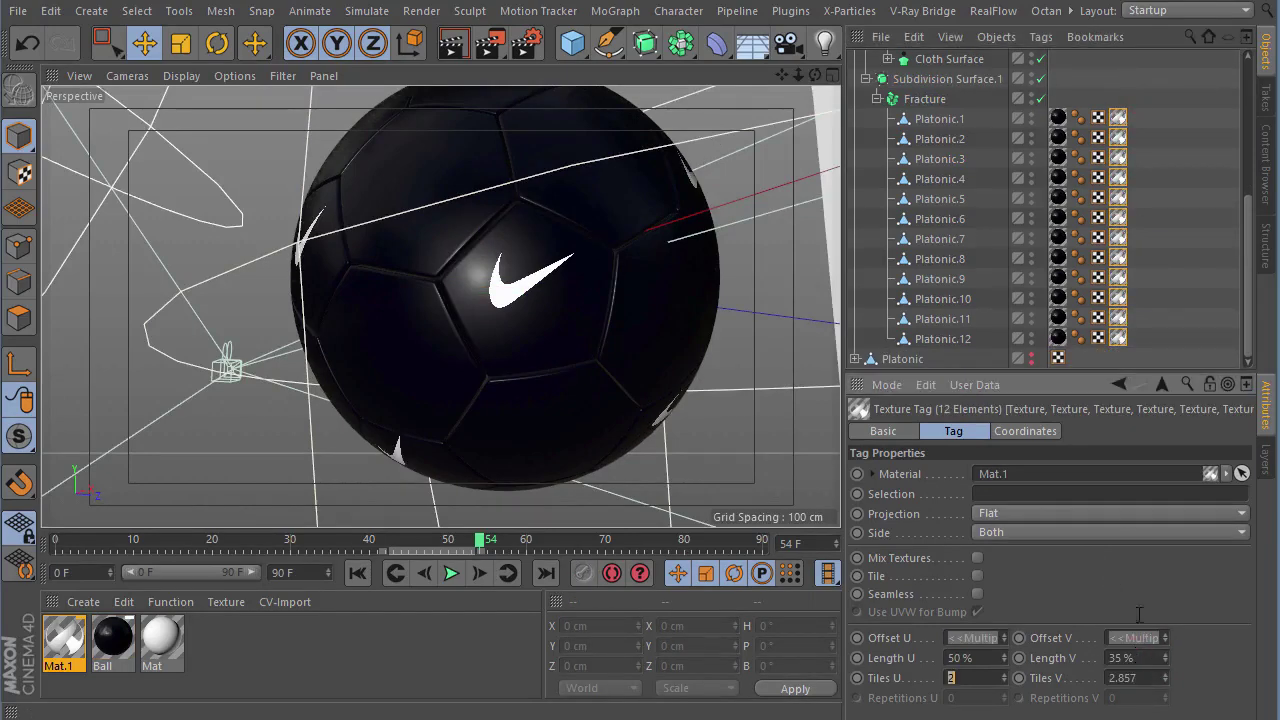
# - Re-centre Platonic.3's swoosh, then frame Platonic.4 and move its swoosh down
pyautogui.click(1118, 157)
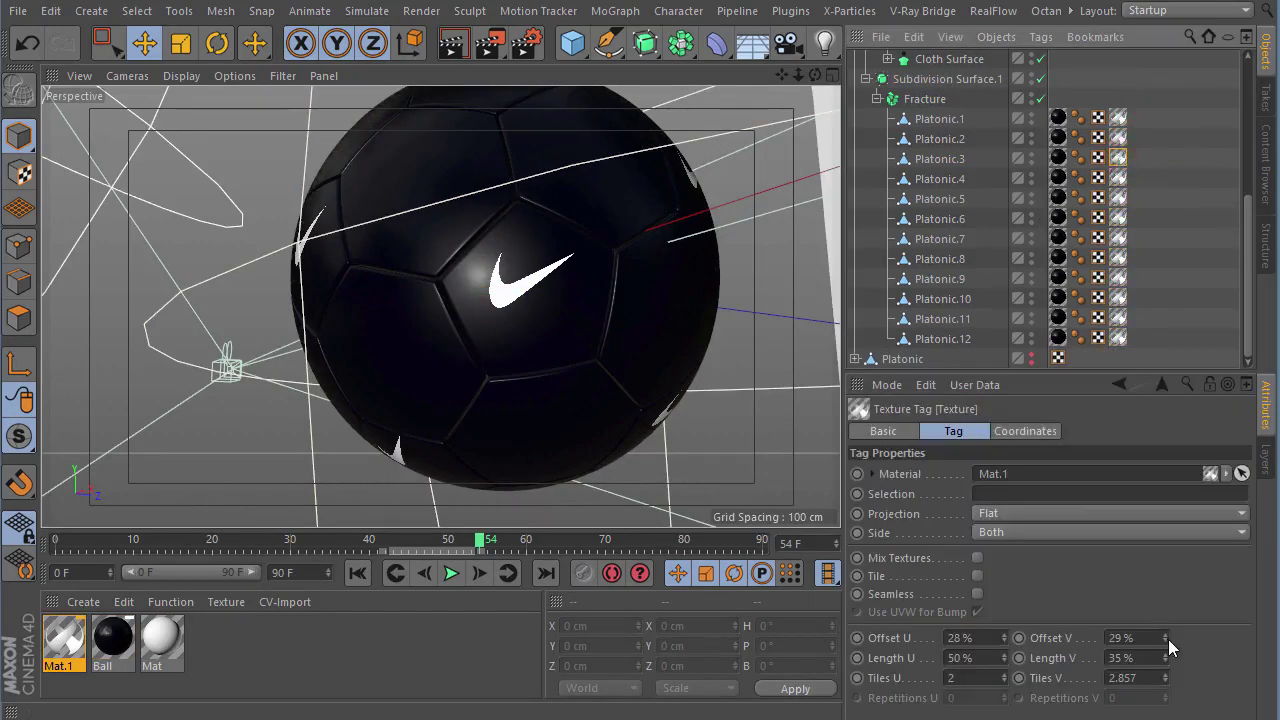
pyautogui.moveTo(1166, 648); pyautogui.dragTo(1166, 637)
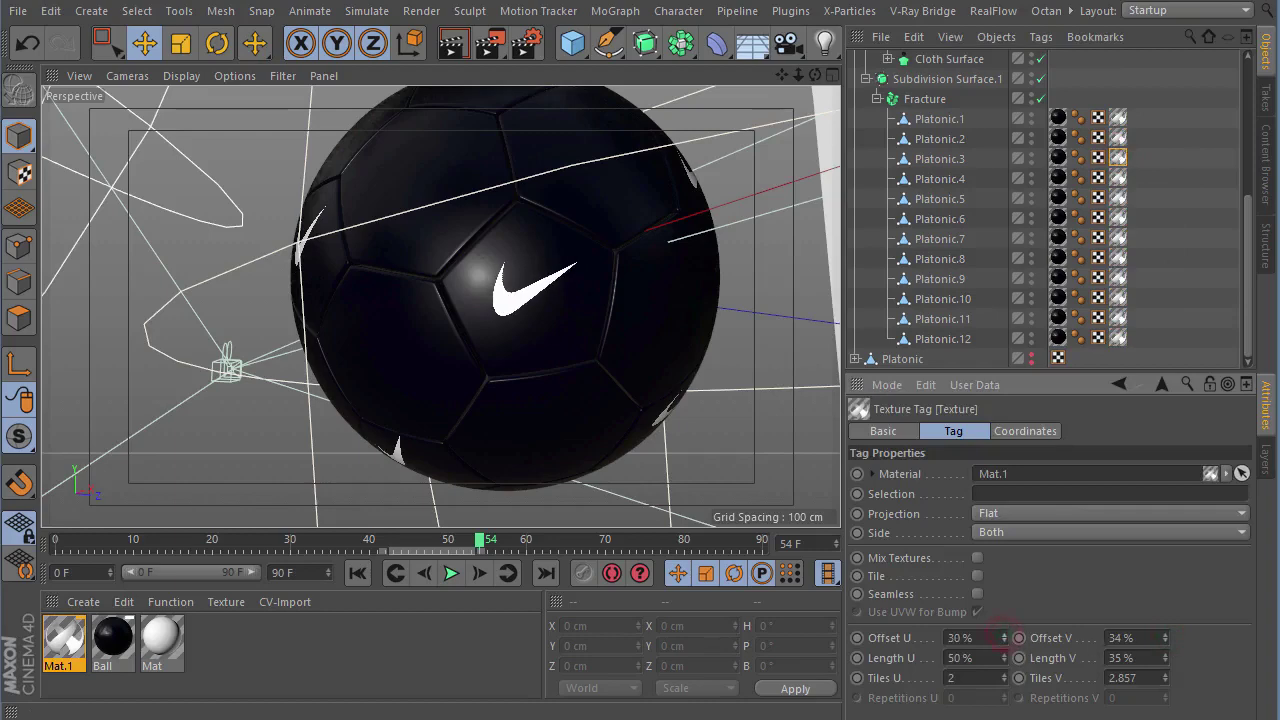
pyautogui.click(940, 158)
pyautogui.click(935, 178)
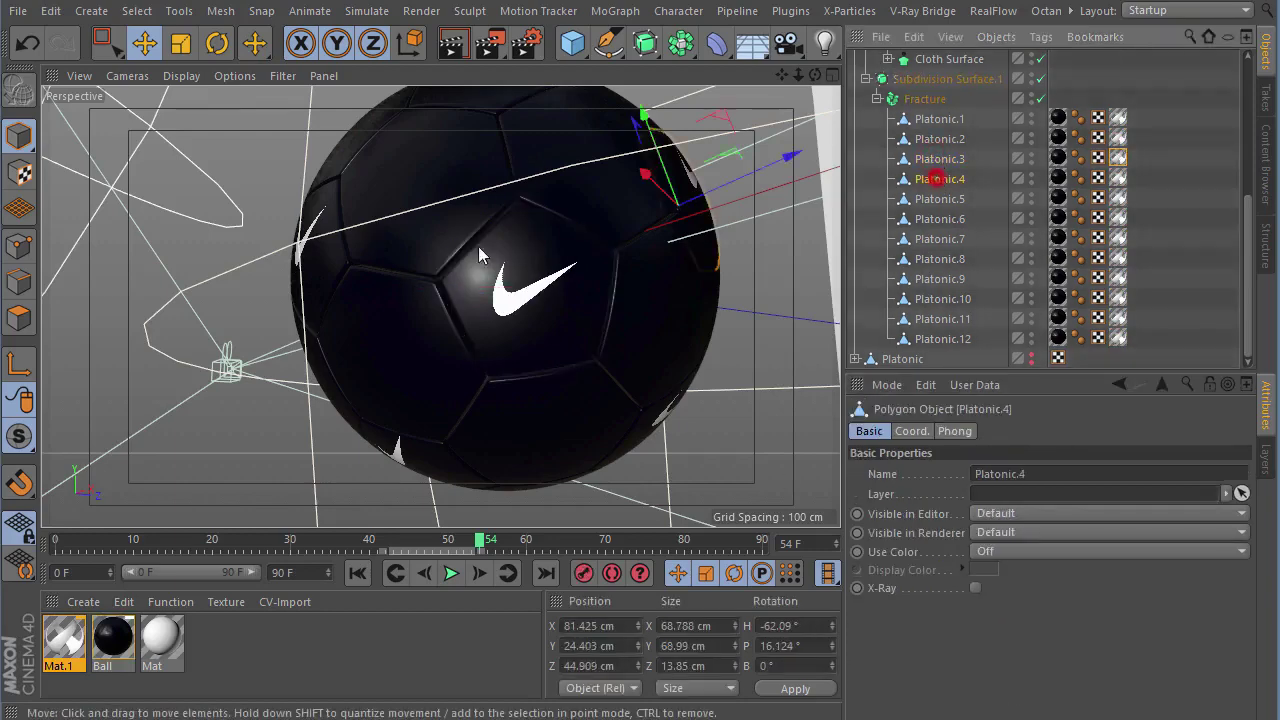
pyautogui.press('o')
pyautogui.scroll(5, 657, 320)
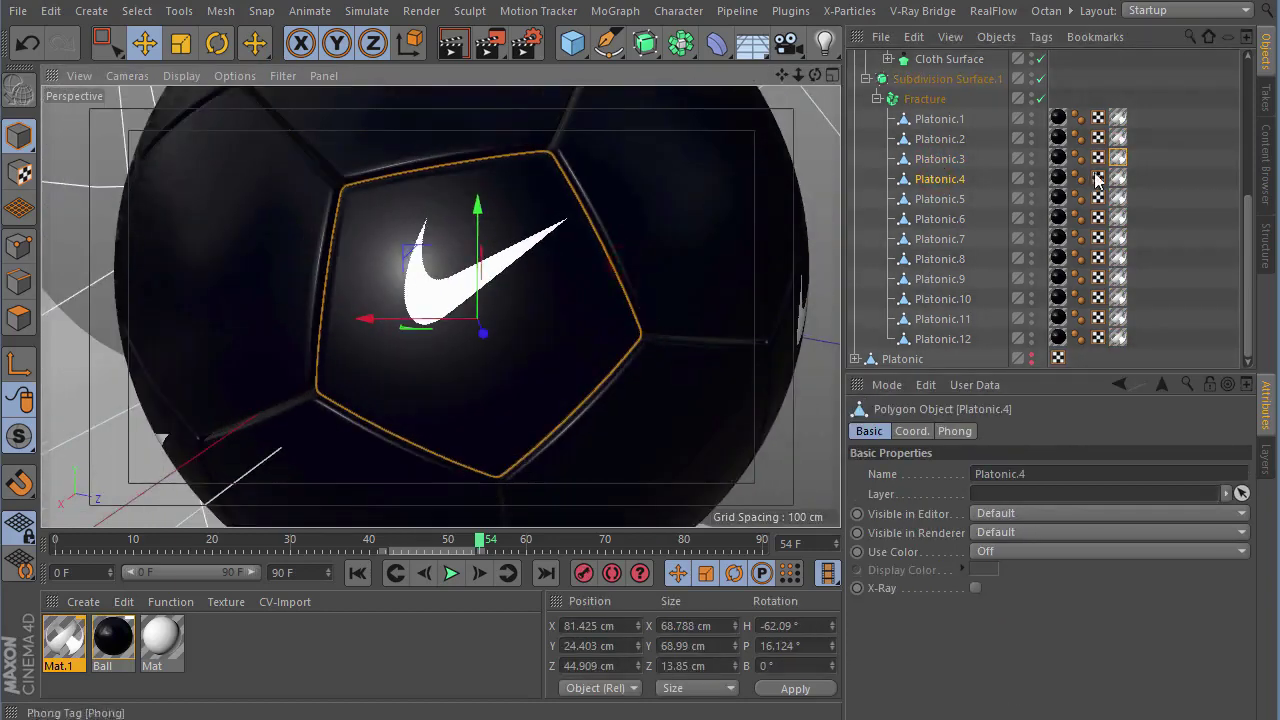
pyautogui.click(1117, 177)
pyautogui.moveTo(1164, 637); pyautogui.dragTo(1180, 630)
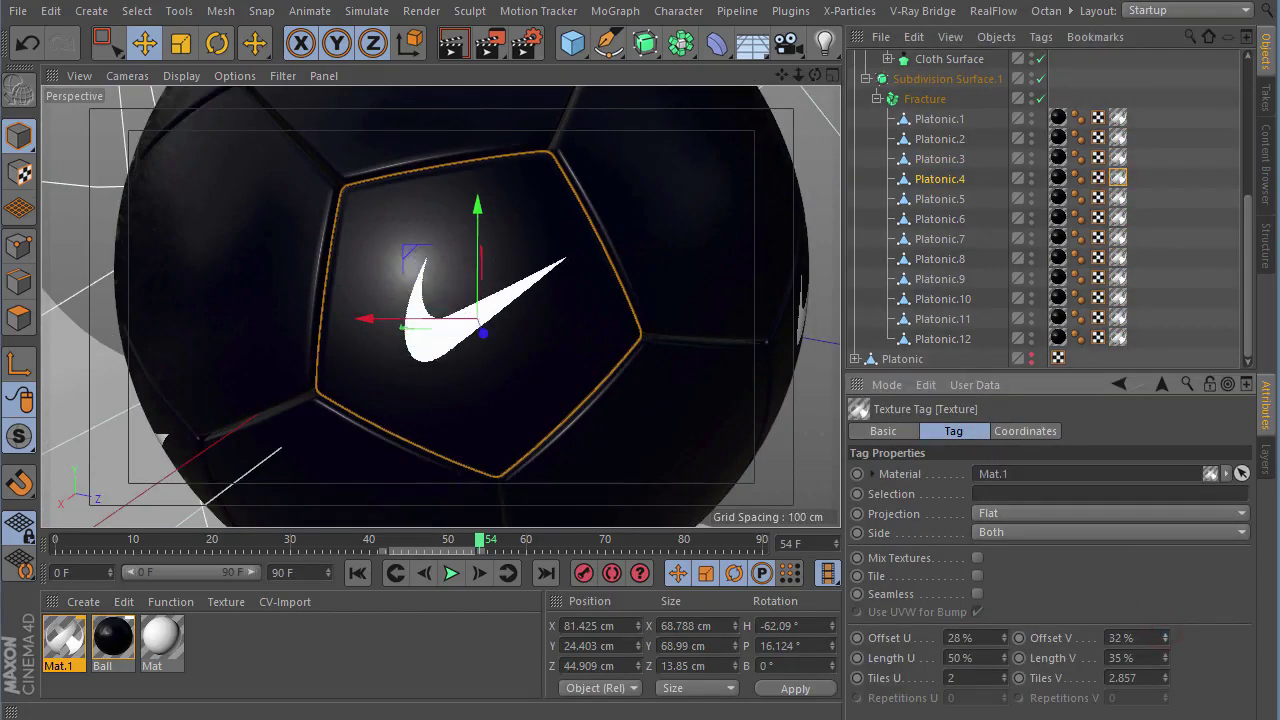
# - Move the swooshes on Platonic.5 and Platonic.6 down to V offsets 38% and 26%
pyautogui.click(940, 199)
pyautogui.scroll(-5, 737, 251)
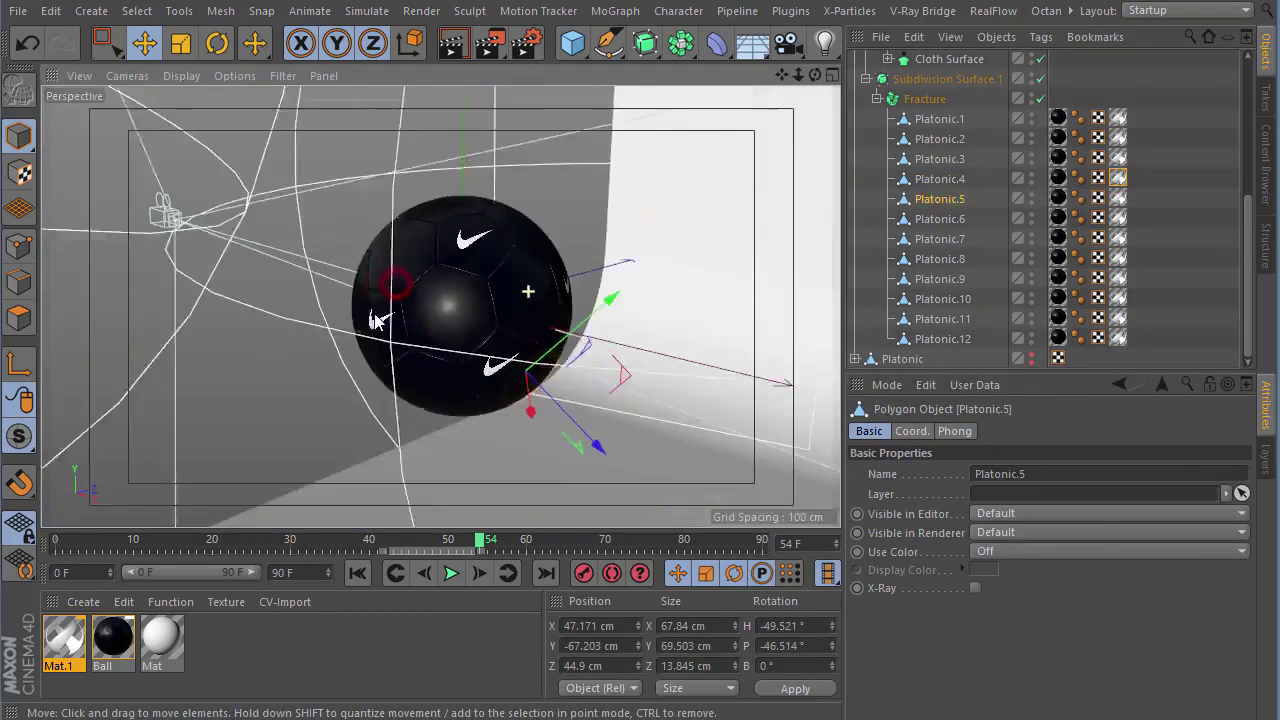
pyautogui.scroll(5, 518, 330)
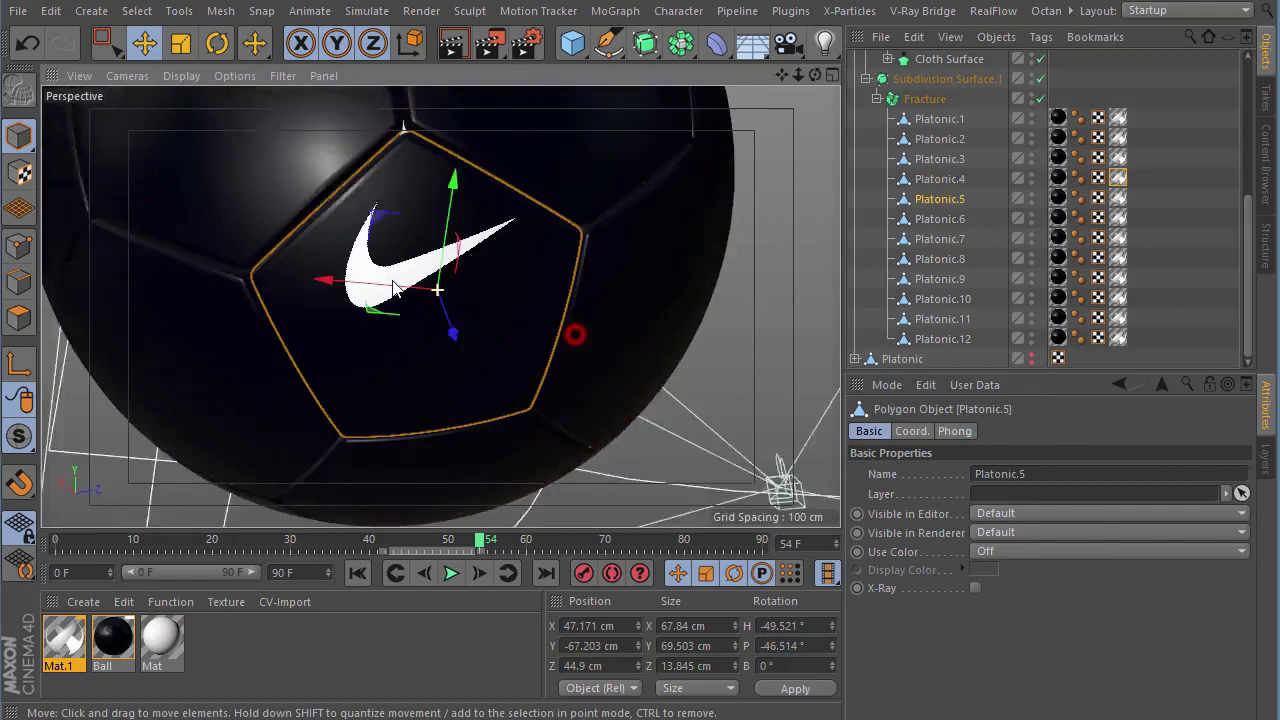
pyautogui.click(1117, 197)
pyautogui.moveTo(1164, 637); pyautogui.dragTo(1166, 625)
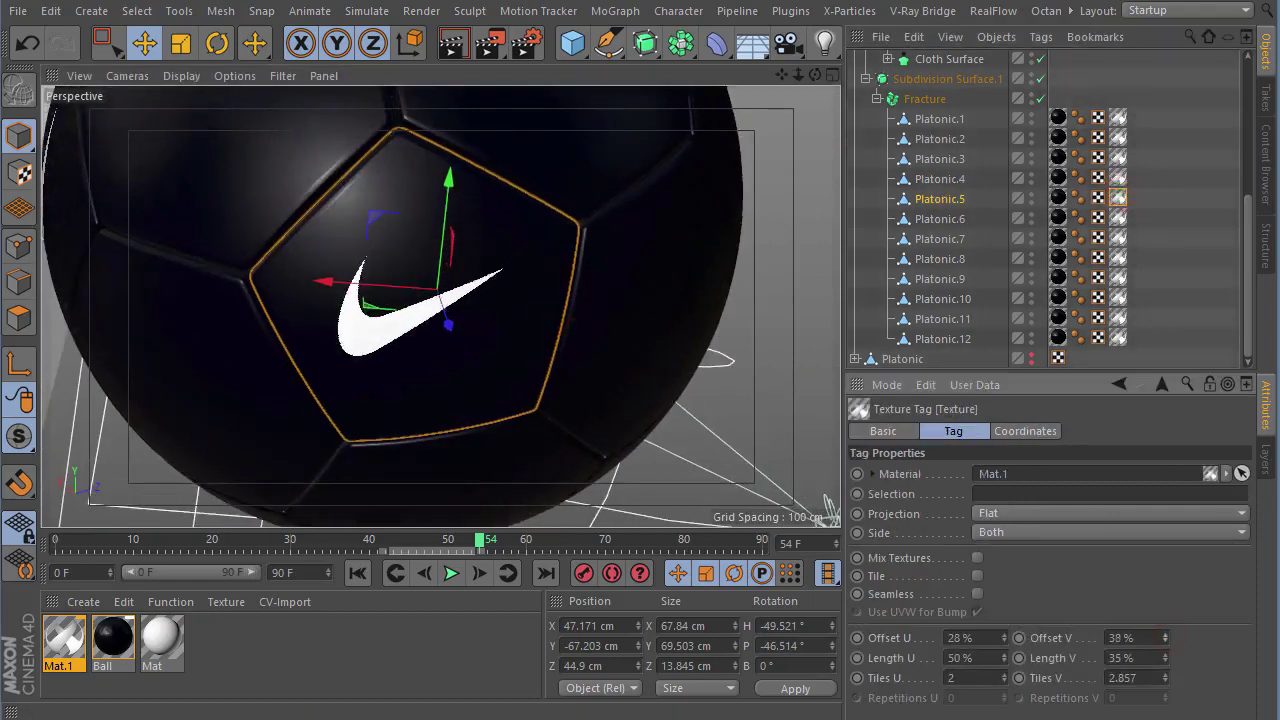
pyautogui.click(929, 219)
pyautogui.scroll(-5, 529, 214)
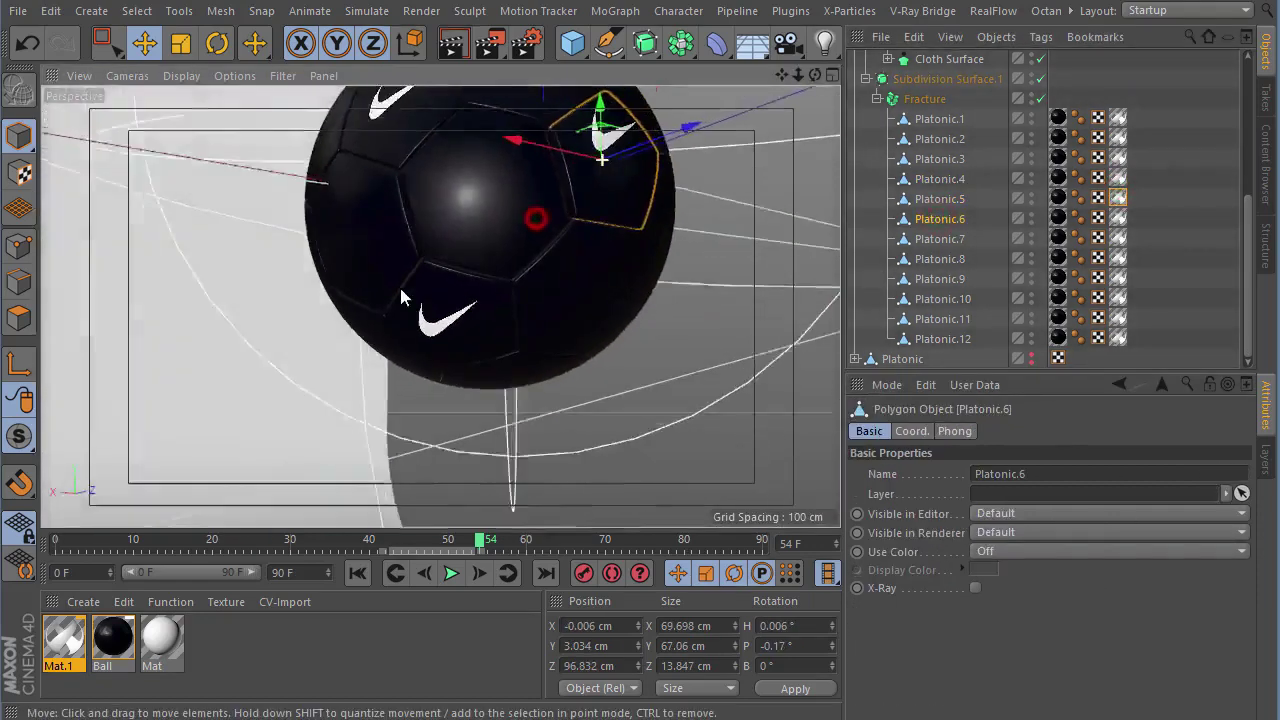
pyautogui.scroll(5, 586, 190)
pyautogui.click(1117, 218)
pyautogui.moveTo(1166, 637); pyautogui.dragTo(1166, 627)
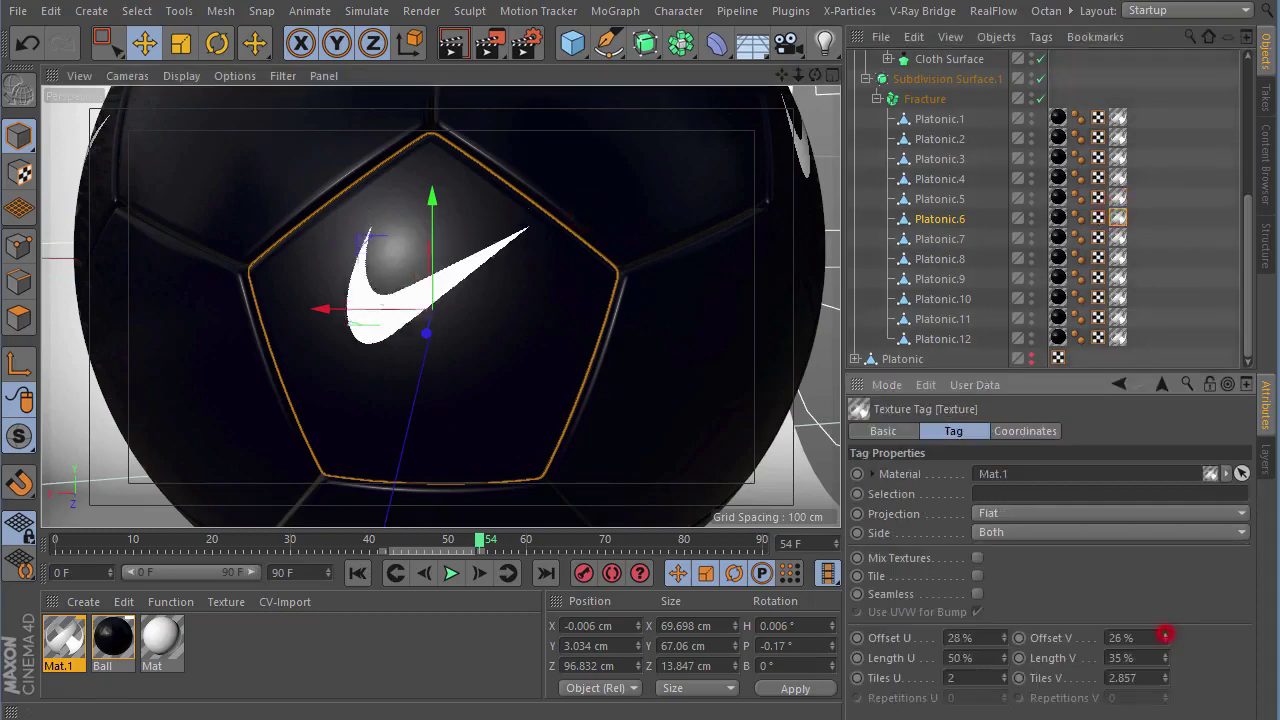
# - Move Platonic.7's swoosh down to a 22% V offset and select Platonic.8
pyautogui.click(935, 239)
pyautogui.scroll(-5, 367, 300)
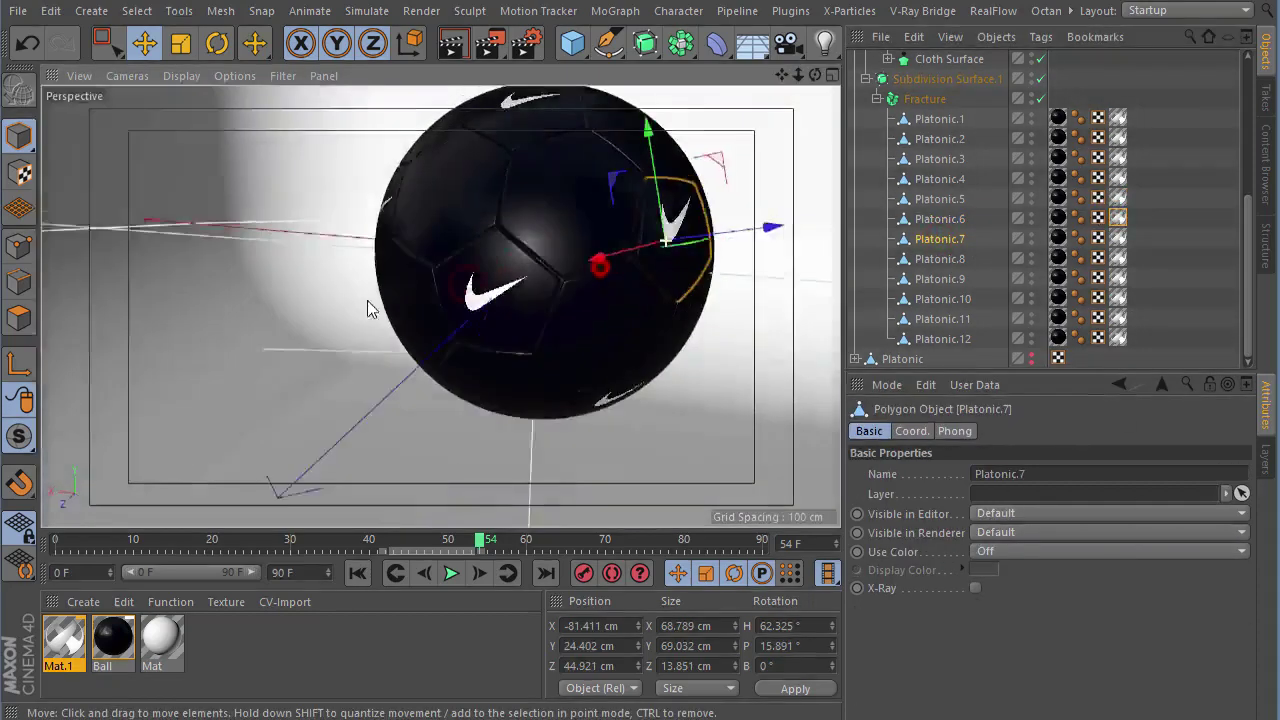
pyautogui.scroll(5, 646, 286)
pyautogui.click(1117, 237)
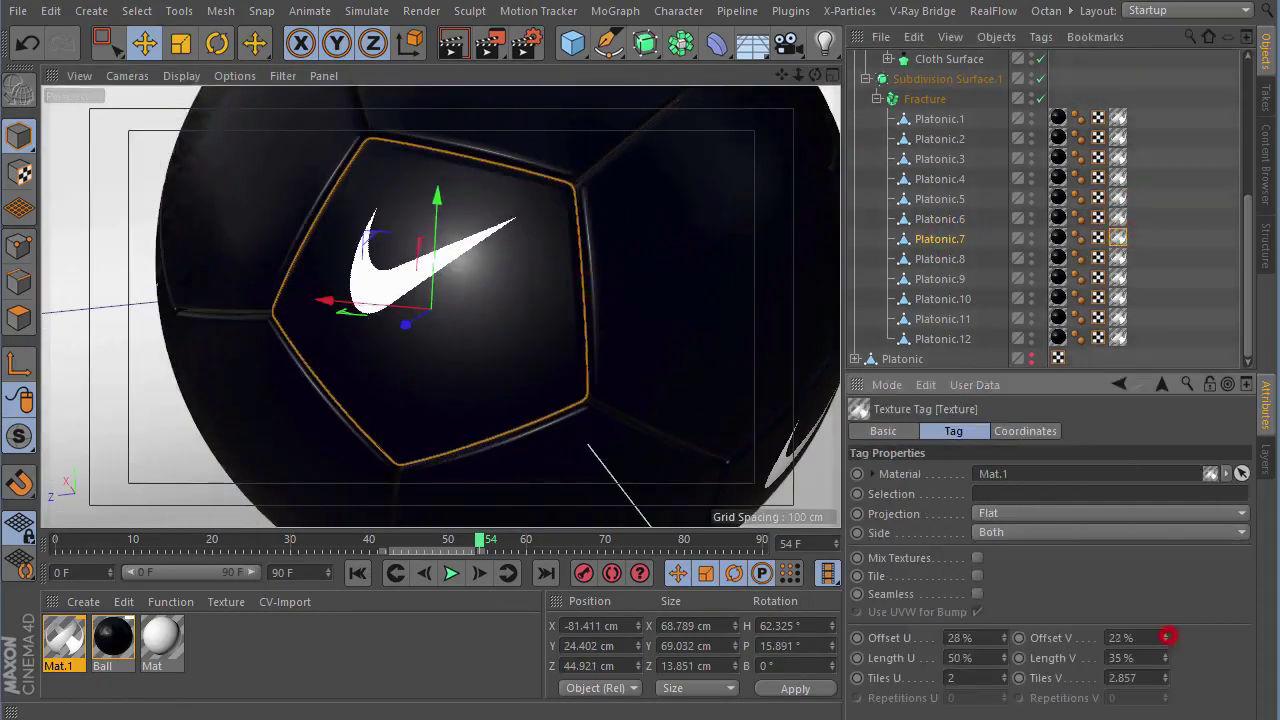
pyautogui.moveTo(1166, 637); pyautogui.dragTo(1166, 627)
pyautogui.click(940, 259)
pyautogui.scroll(3, 558, 310)
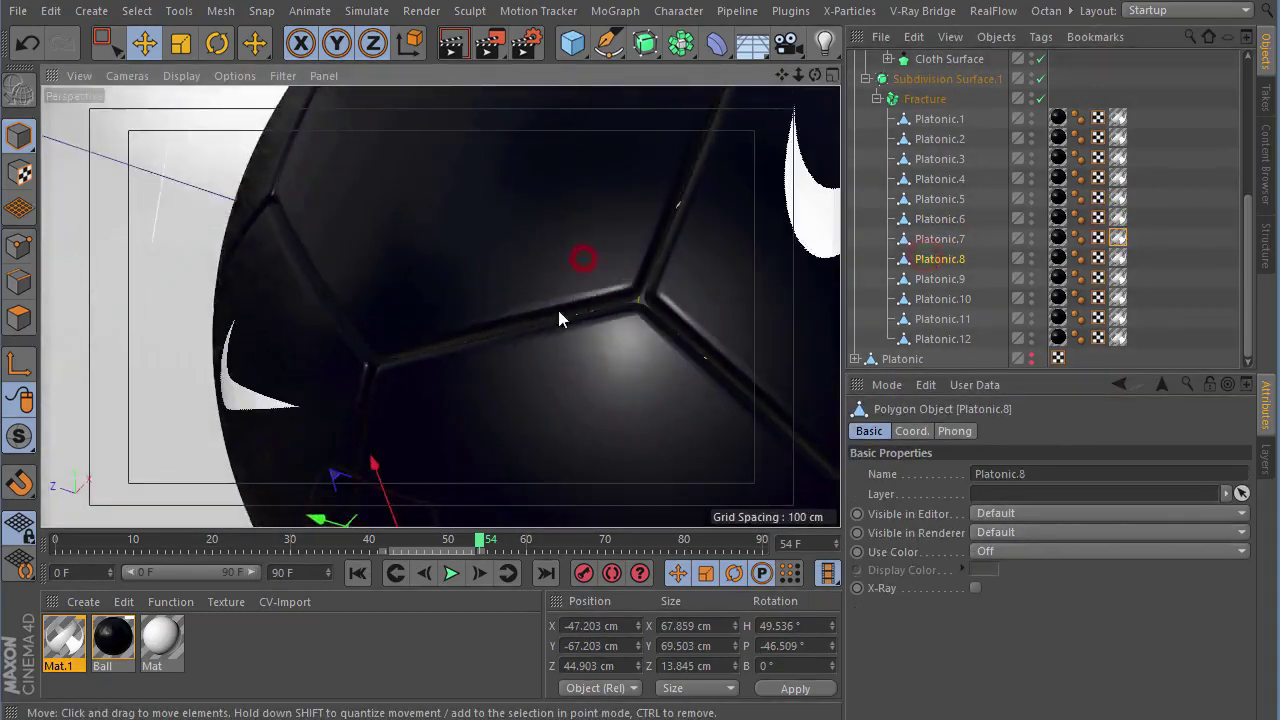
pyautogui.scroll(-5, 558, 310)
pyautogui.scroll(3, 534, 326)
pyautogui.scroll(4, 534, 326)
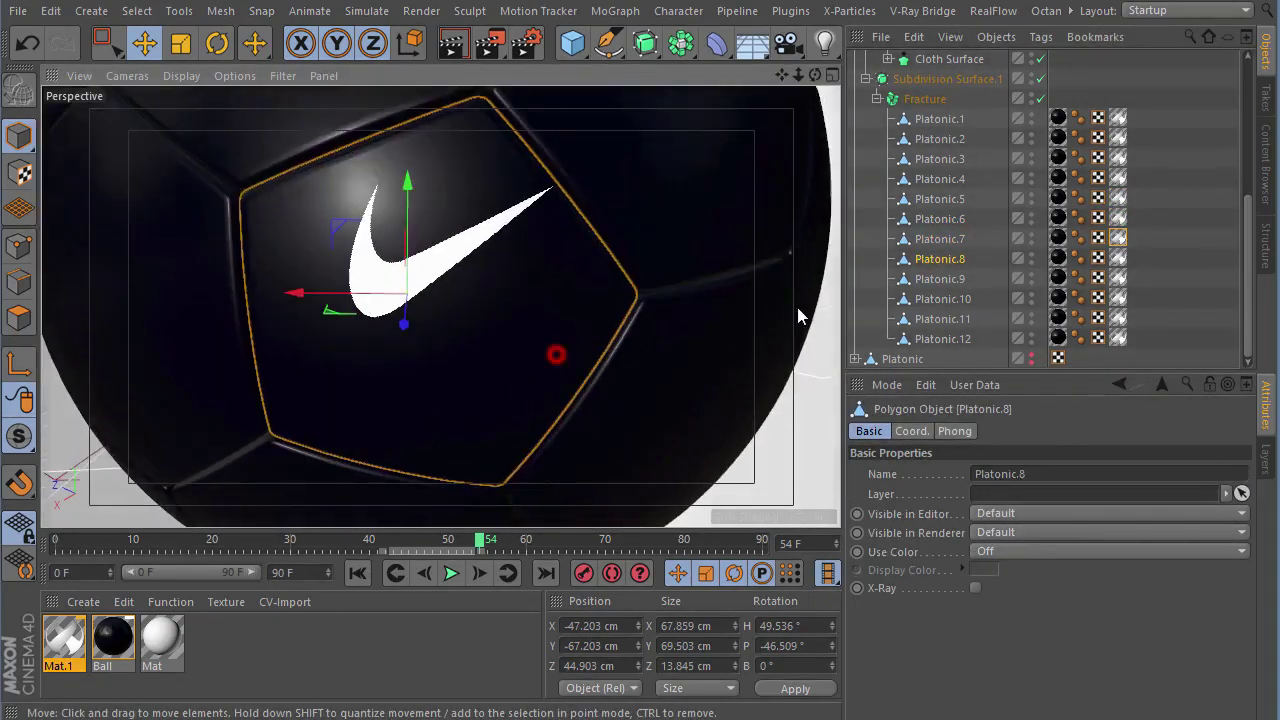
# - Adjust the U and V offsets of the swooshes on Platonic.8 and Platonic.9 to centre them
pyautogui.click(1117, 258)
pyautogui.moveTo(1165, 632); pyautogui.dragTo(1165, 647)
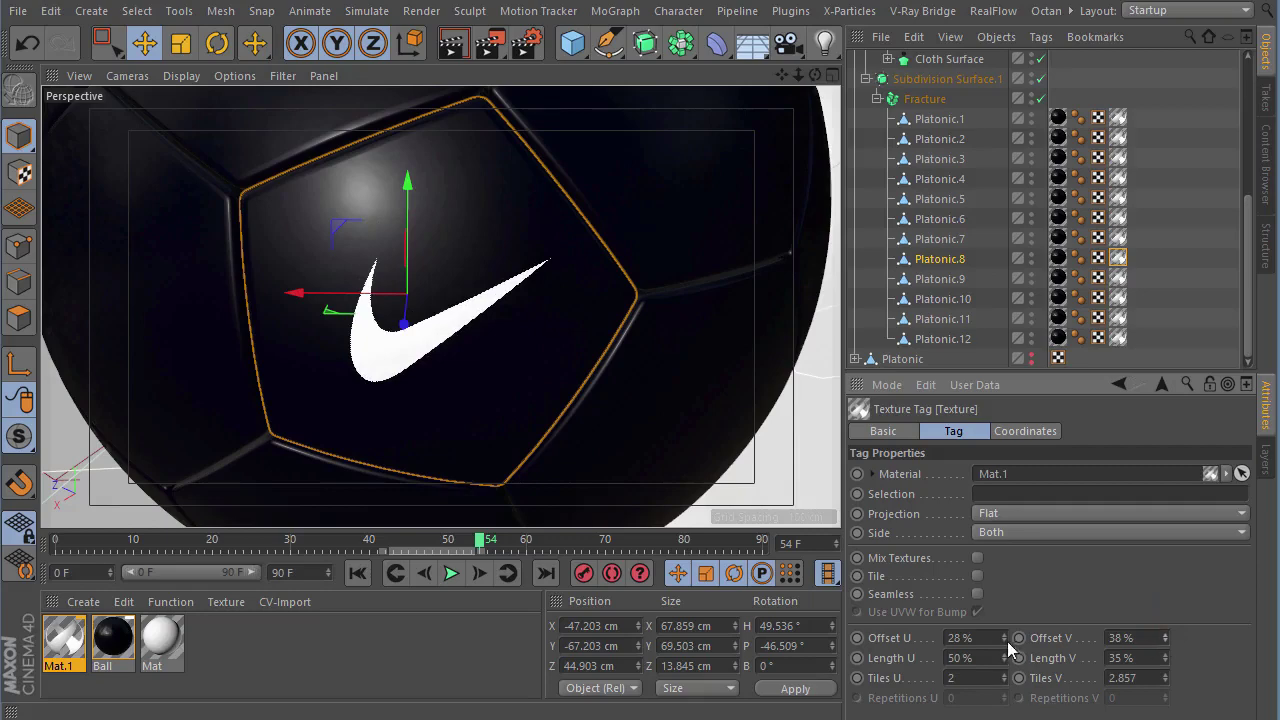
pyautogui.moveTo(1005, 637); pyautogui.dragTo(1005, 642)
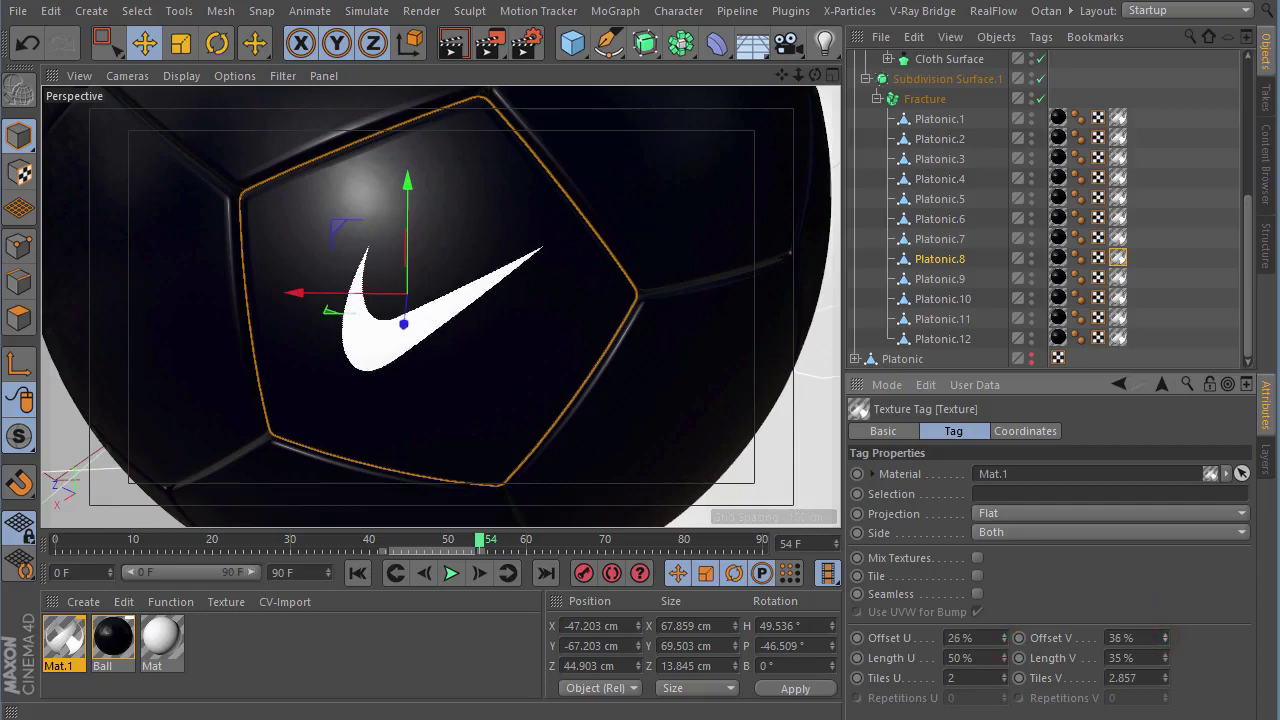
pyautogui.click(940, 278)
pyautogui.scroll(-5, 637, 264)
pyautogui.scroll(5, 632, 273)
pyautogui.keyDown('alt'); pyautogui.moveTo(632, 273); pyautogui.dragTo(677, 309); pyautogui.keyUp('alt')
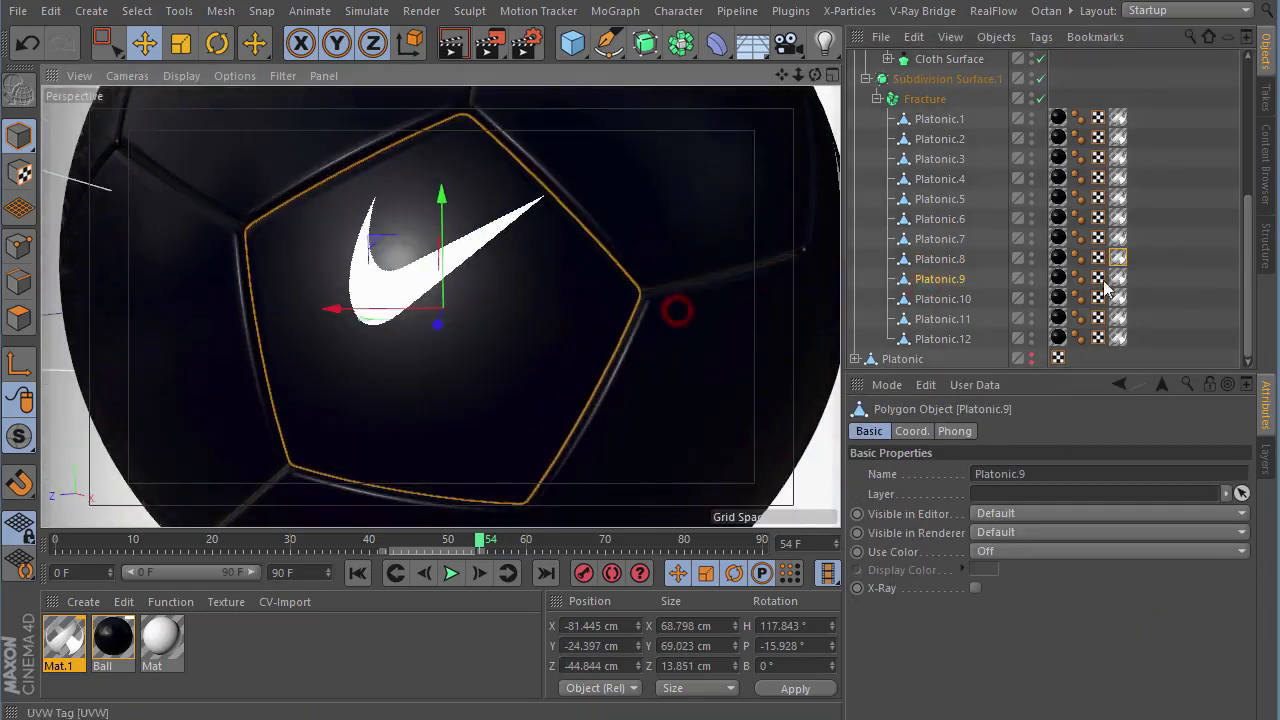
pyautogui.click(1117, 278)
pyautogui.moveTo(1165, 637); pyautogui.dragTo(1165, 642)
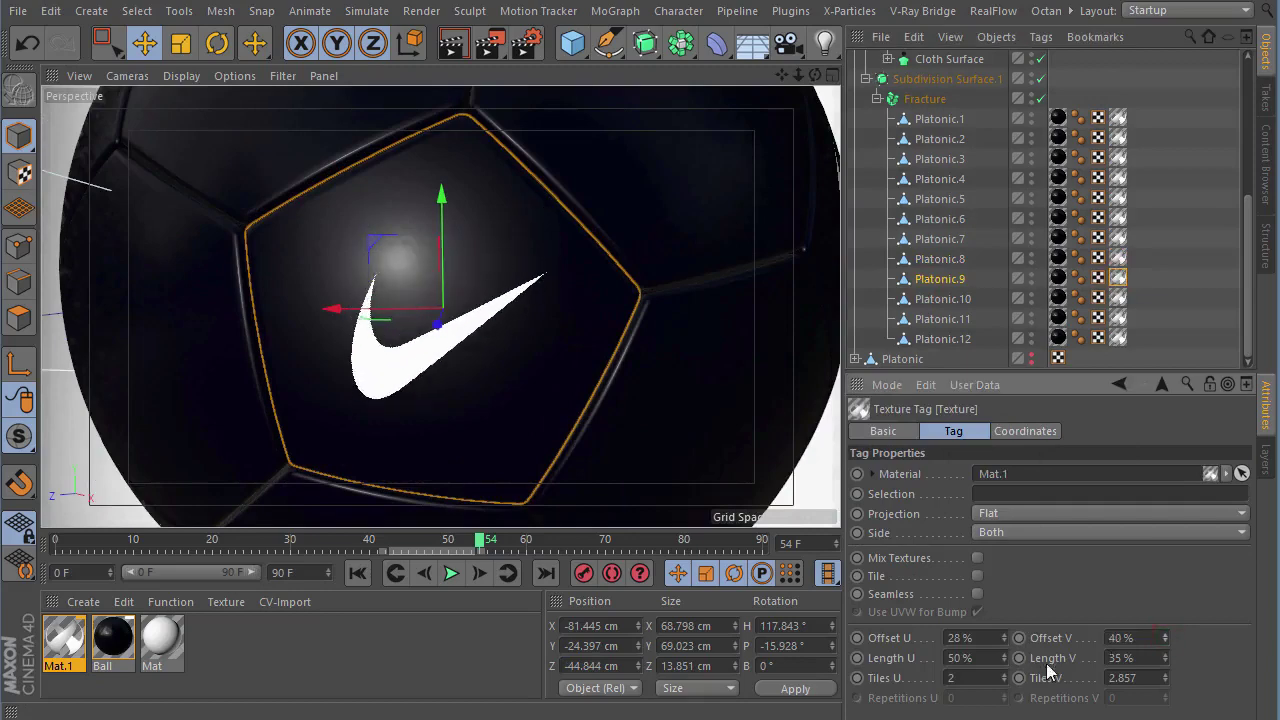
pyautogui.moveTo(1005, 640); pyautogui.dragTo(1006, 637)
# - Shift Platonic.10's swoosh to a 36% V offset on its panel
pyautogui.click(948, 296)
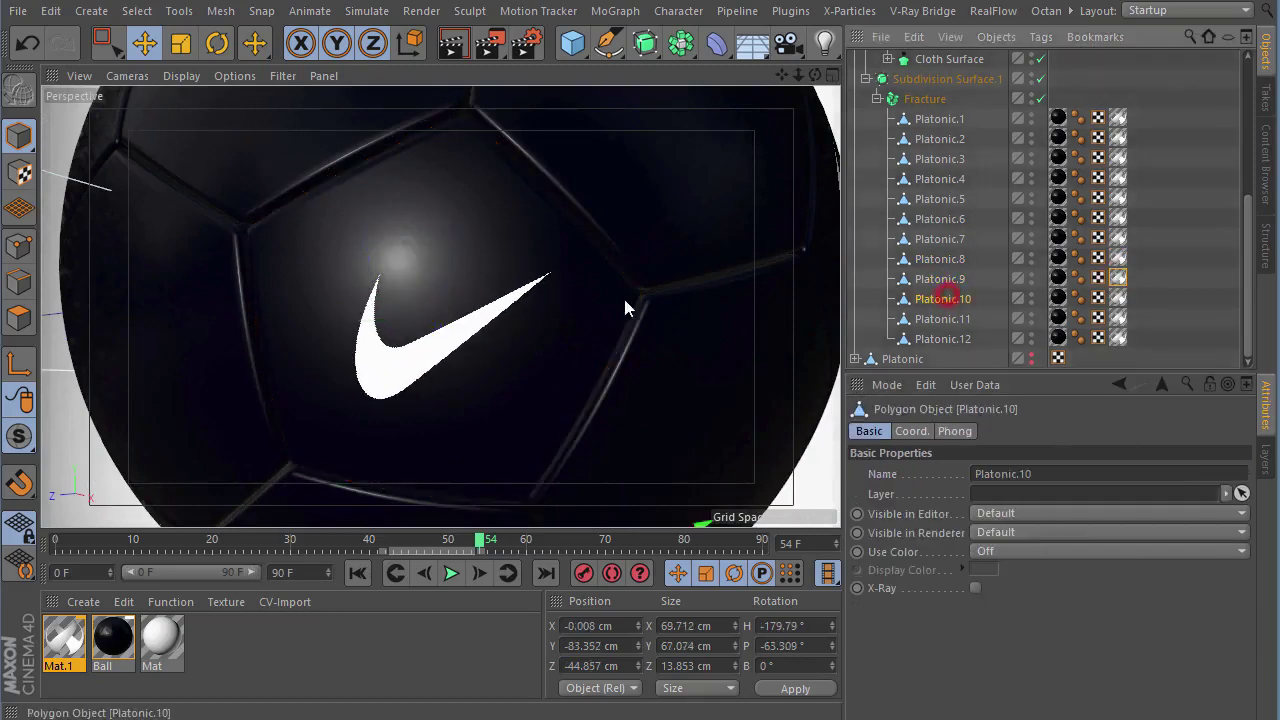
pyautogui.scroll(-5, 623, 295)
pyautogui.scroll(5, 610, 400)
pyautogui.keyDown('alt'); pyautogui.moveTo(629, 351); pyautogui.dragTo(700, 300); pyautogui.keyUp('alt')
pyautogui.click(1117, 297)
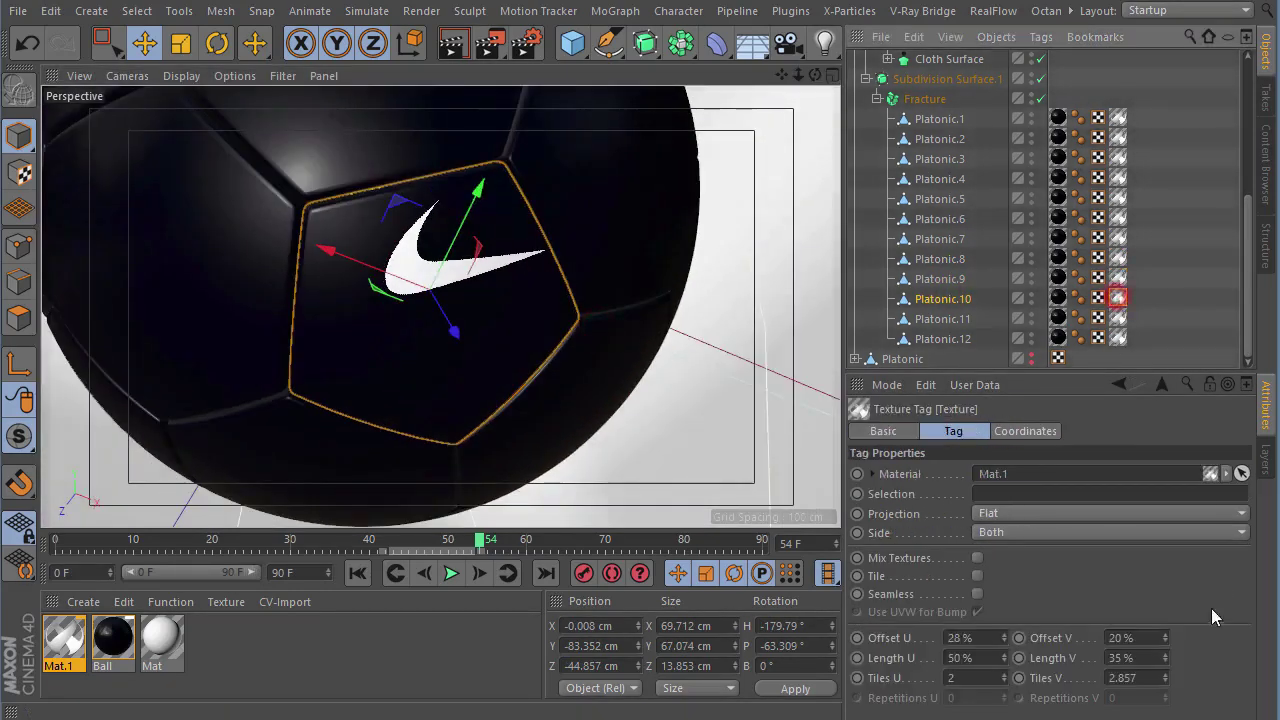
pyautogui.moveTo(1170, 640); pyautogui.dragTo(1170, 625)
pyautogui.moveTo(512, 325)
pyautogui.keyDown('alt'); pyautogui.mouseDown()
pyautogui.moveTo(540, 320)
pyautogui.moveTo(470, 272)
pyautogui.moveTo(520, 330)
pyautogui.mouseUp(); pyautogui.keyUp('alt')
# - Set Platonic.11's swoosh to a 33% V offset with 35% Length V
pyautogui.click(943, 318)
pyautogui.scroll(-5, 528, 320)
pyautogui.scroll(5, 528, 320)
pyautogui.click(1117, 317)
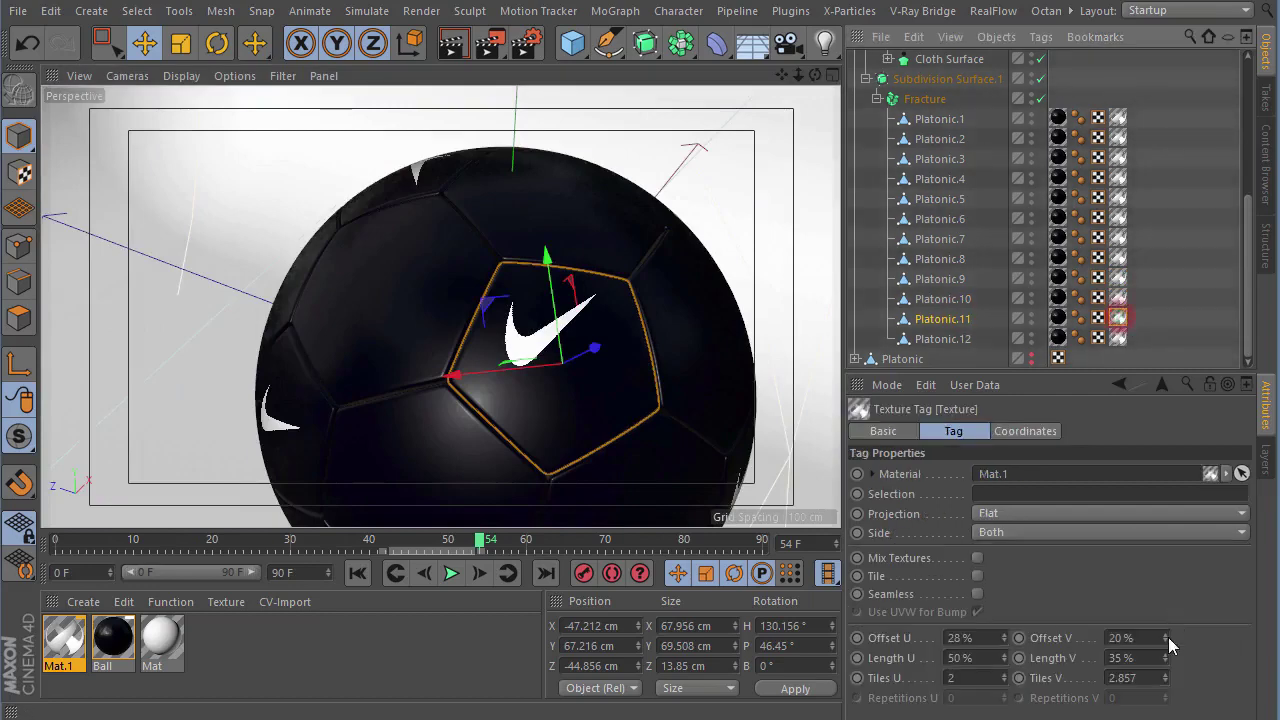
pyautogui.moveTo(1165, 657); pyautogui.dragTo(1164, 630)
pyautogui.write('35')
pyautogui.press('Return')
# - Set Platonic.12's swoosh V offset to 33% to centre it on the panel
pyautogui.click(943, 338)
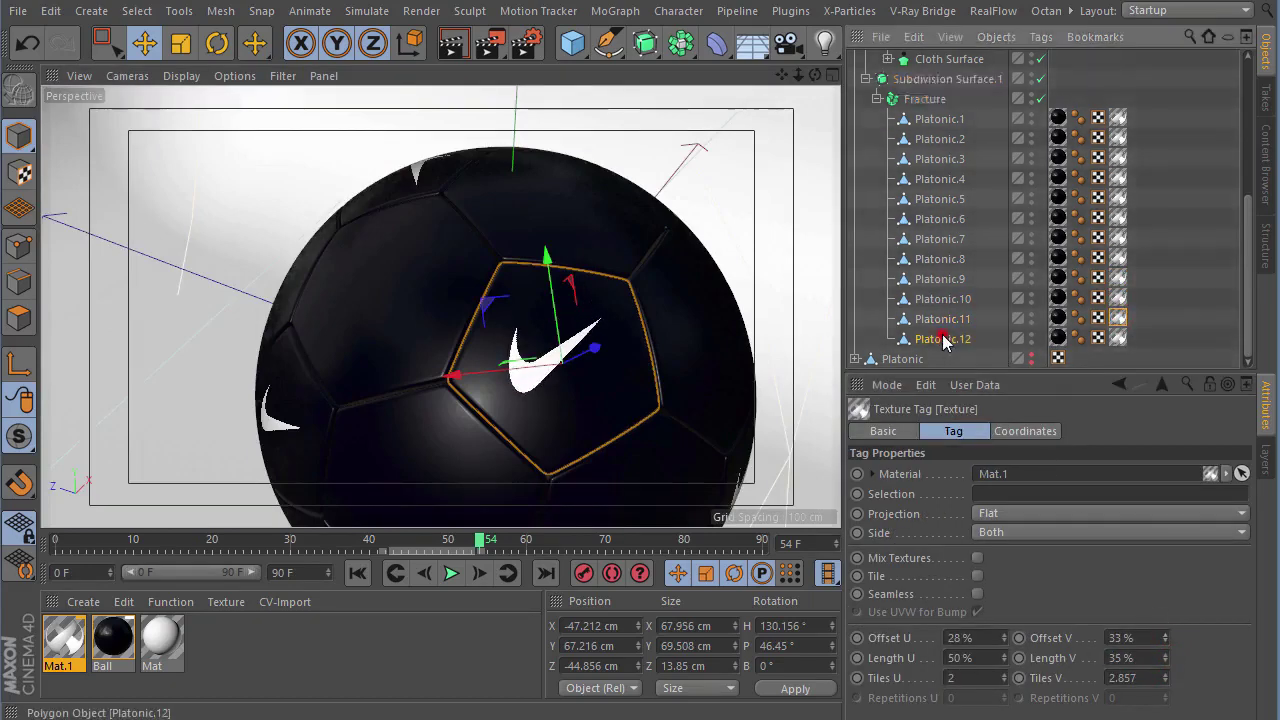
pyautogui.keyDown('alt'); pyautogui.moveTo(560, 330); pyautogui.dragTo(606, 360); pyautogui.keyUp('alt')
pyautogui.scroll(3, 606, 360)
pyautogui.click(1117, 338)
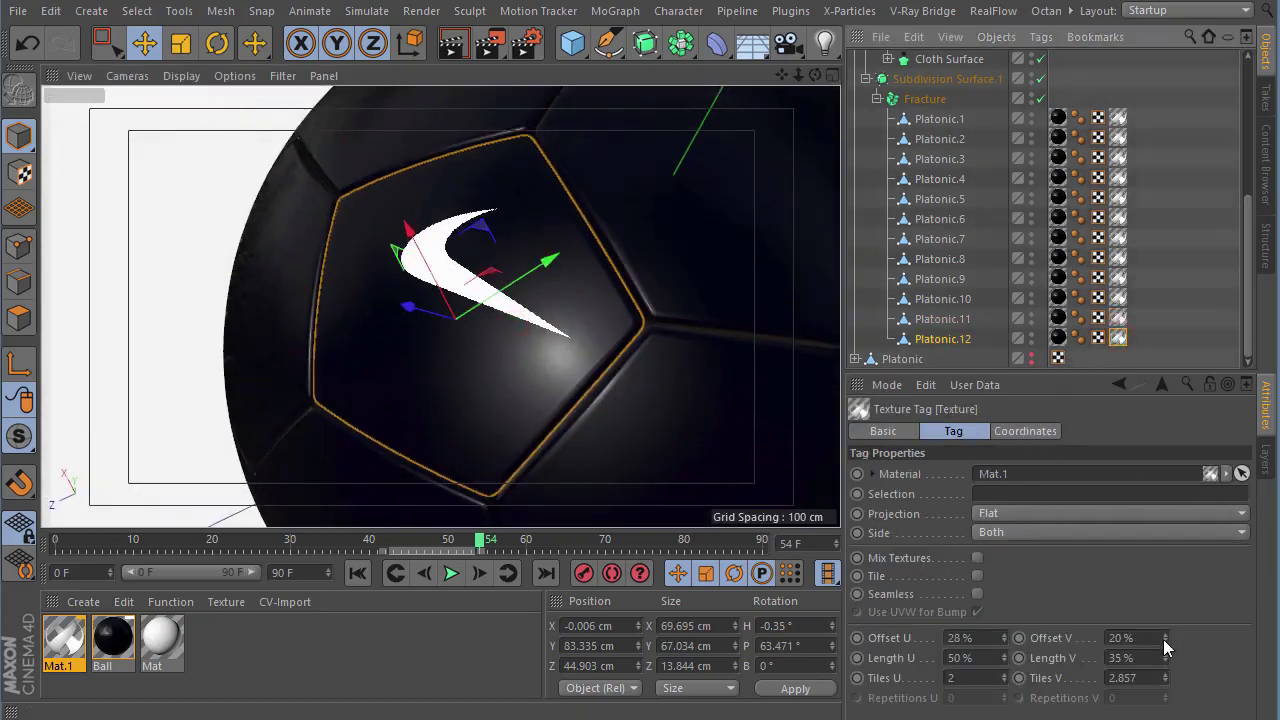
pyautogui.moveTo(1164, 639); pyautogui.dragTo(1165, 634)
pyautogui.scroll(-3, 495, 261)
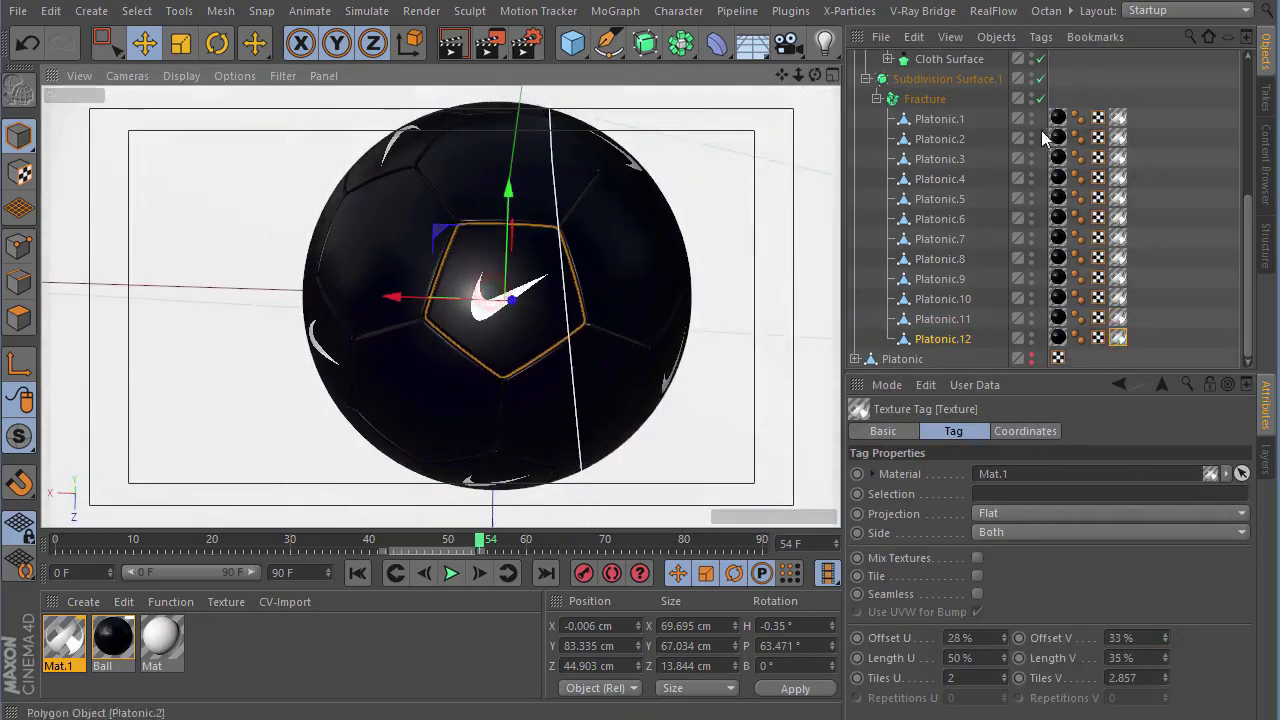
pyautogui.scroll(10, 930, 158)
pyautogui.click(1041, 160)
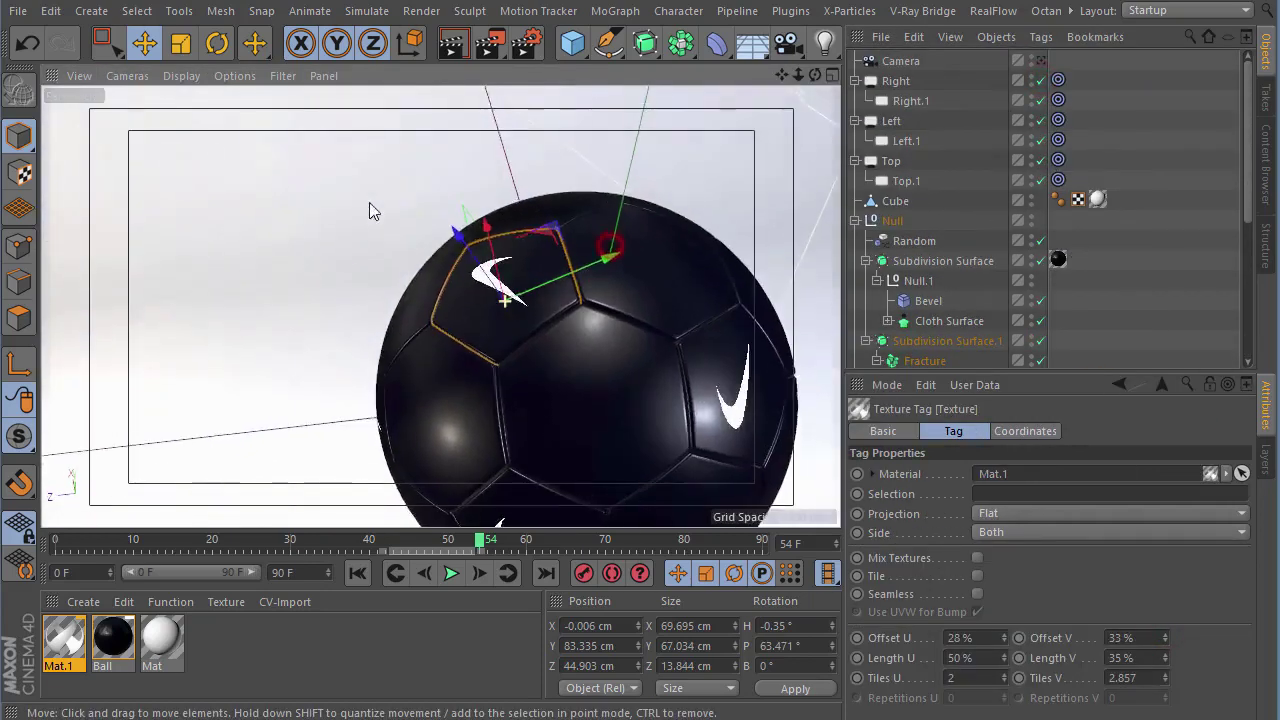
# - Look through the scene camera and compare against the previous render in the Picture Viewer
pyautogui.keyDown('alt'); pyautogui.moveTo(371, 209); pyautogui.dragTo(681, 362); pyautogui.keyUp('alt')
pyautogui.click(1041, 62)
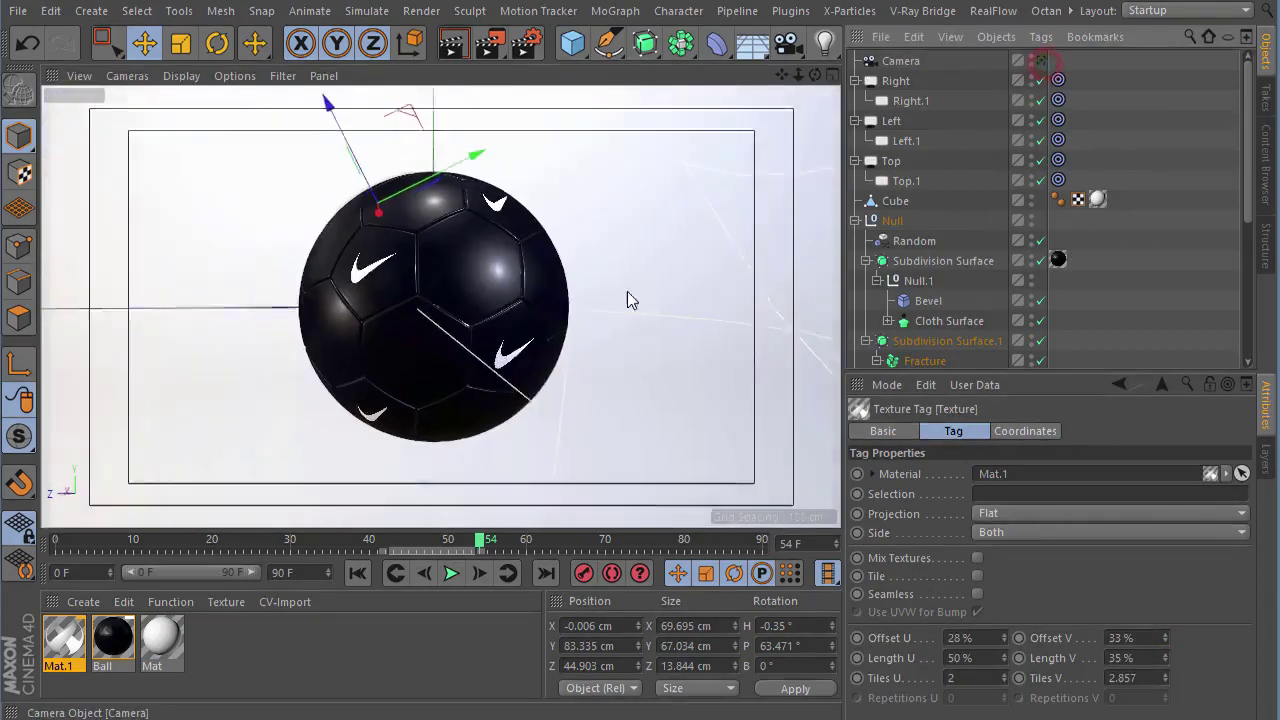
pyautogui.click(693, 167)
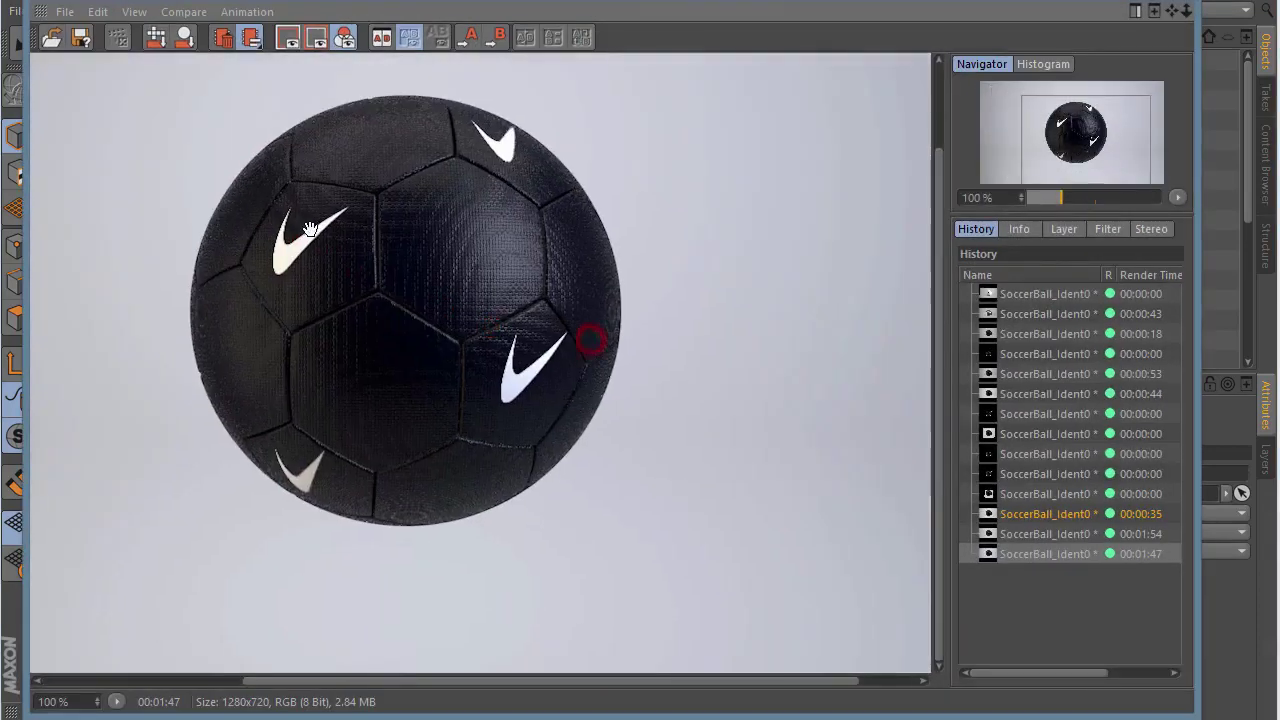
pyautogui.moveTo(310, 230)
pyautogui.mouseDown()
pyautogui.moveTo(399, 259)
pyautogui.moveTo(407, 247)
pyautogui.mouseUp()
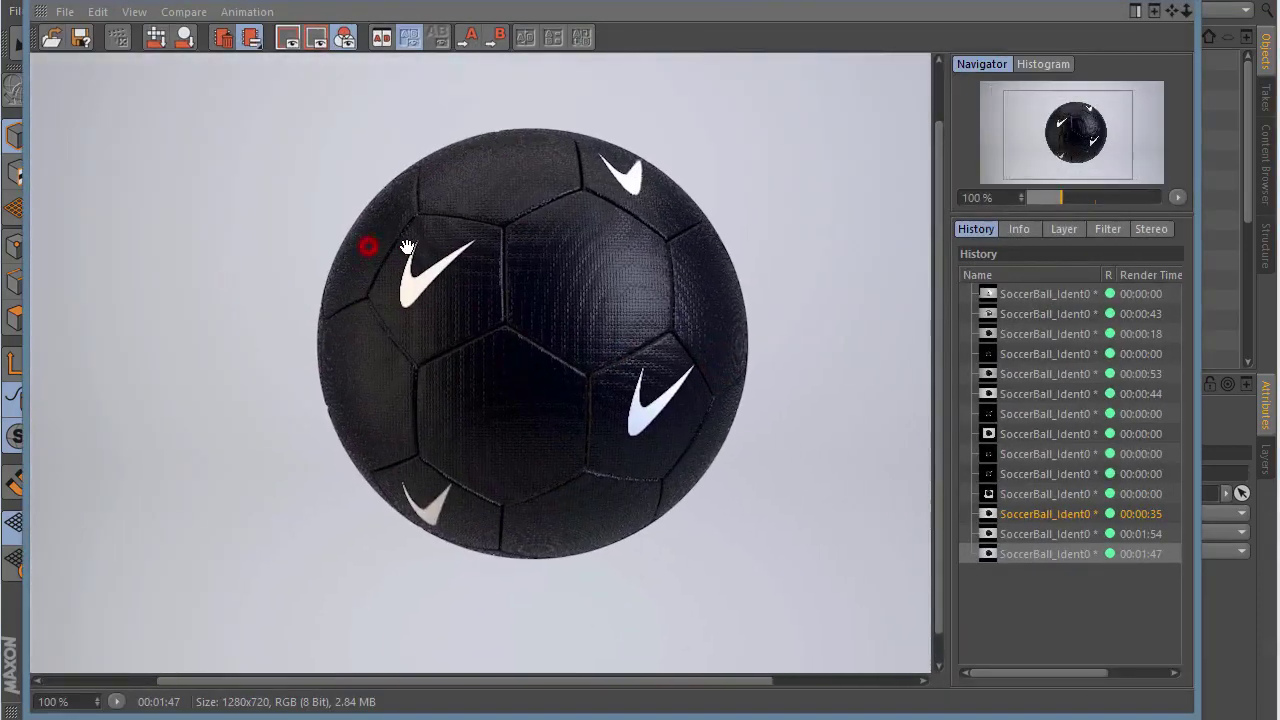
pyautogui.scroll(-2, 618, 285)
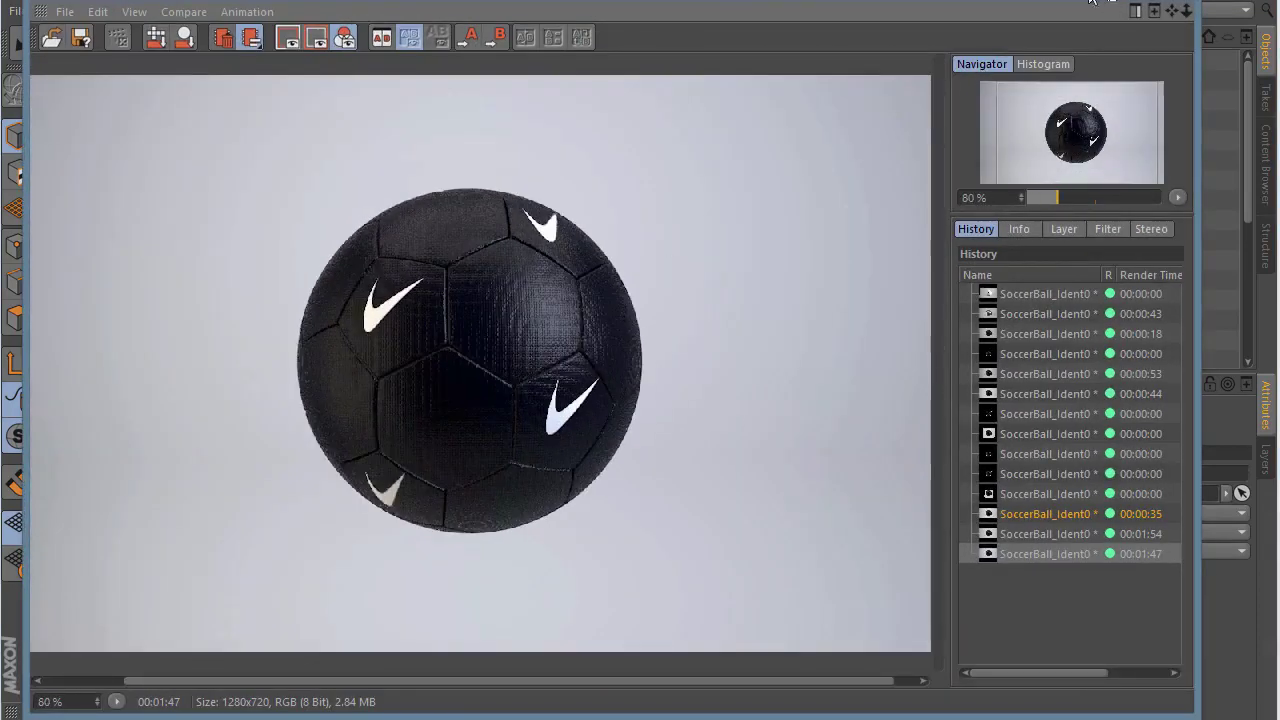
pyautogui.moveTo(1090, 0); pyautogui.dragTo(1030, 0)
# - Set the Left and Left.1 area lights to 220% intensity
pyautogui.click(947, 177)
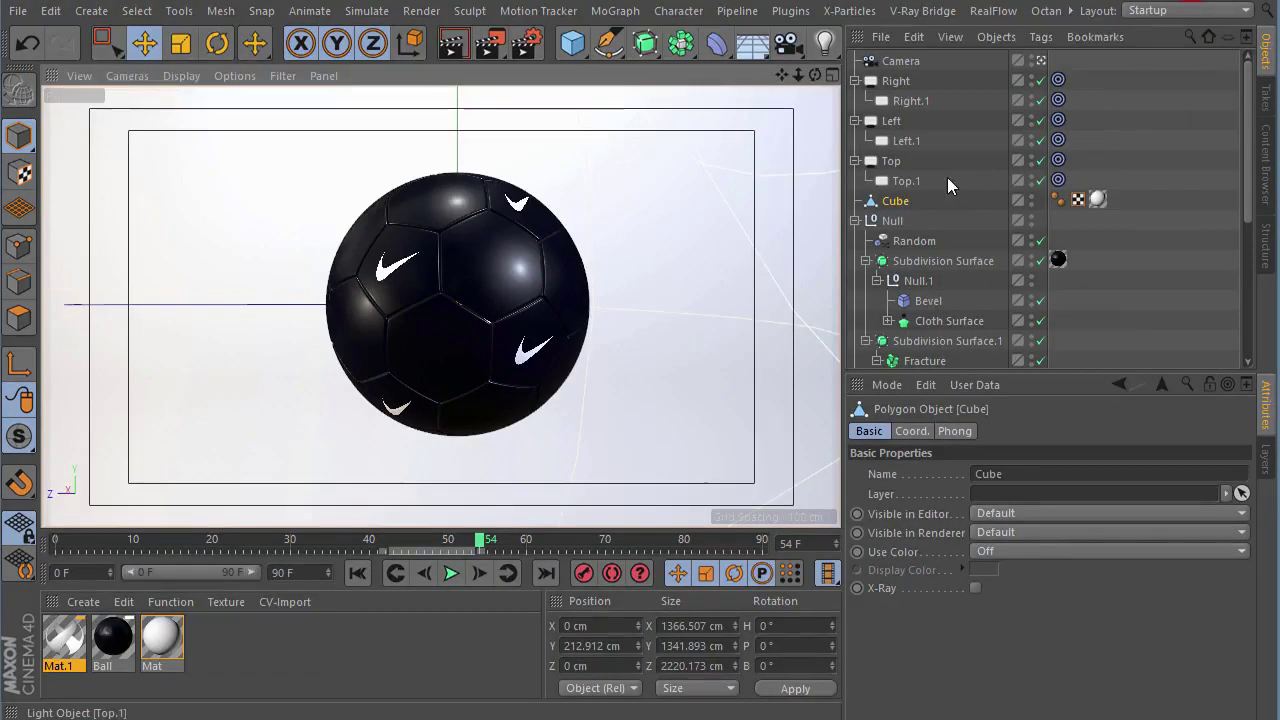
pyautogui.click(893, 120)
pyautogui.keyDown('ctrl'); pyautogui.click(900, 141); pyautogui.keyUp('ctrl')
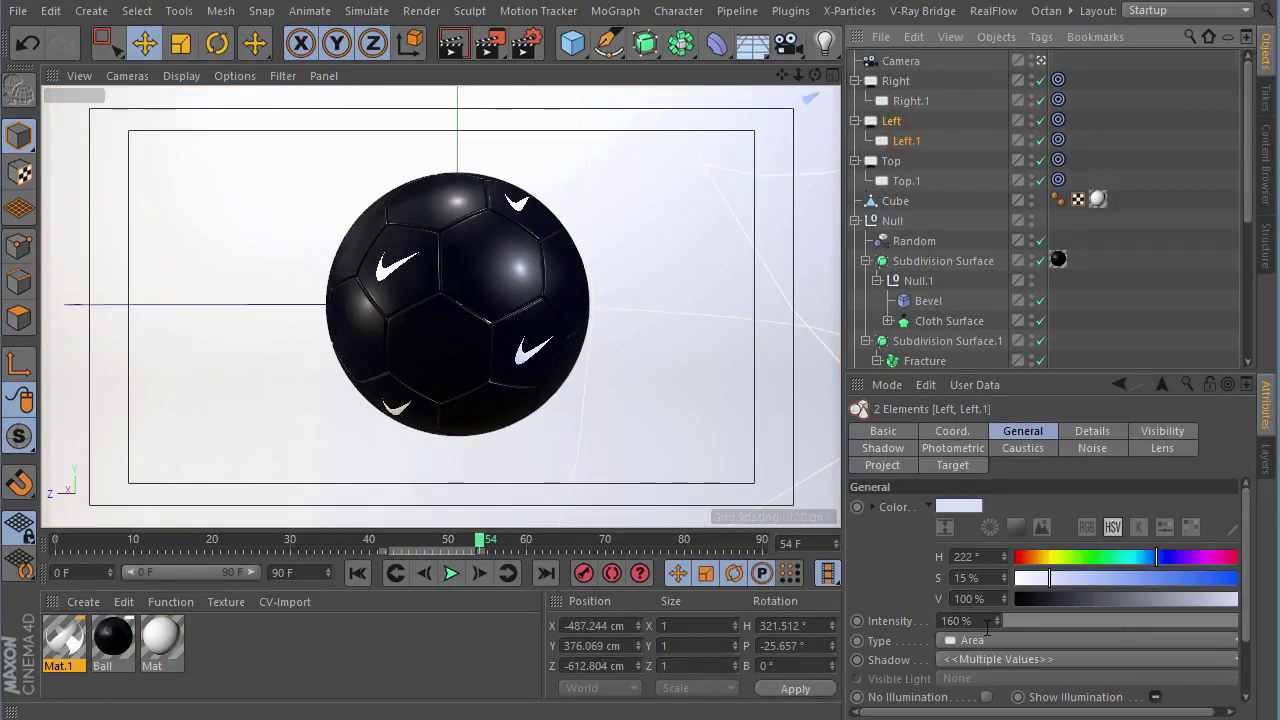
pyautogui.click(985, 621)
pyautogui.write('0')
pyautogui.press('Return')
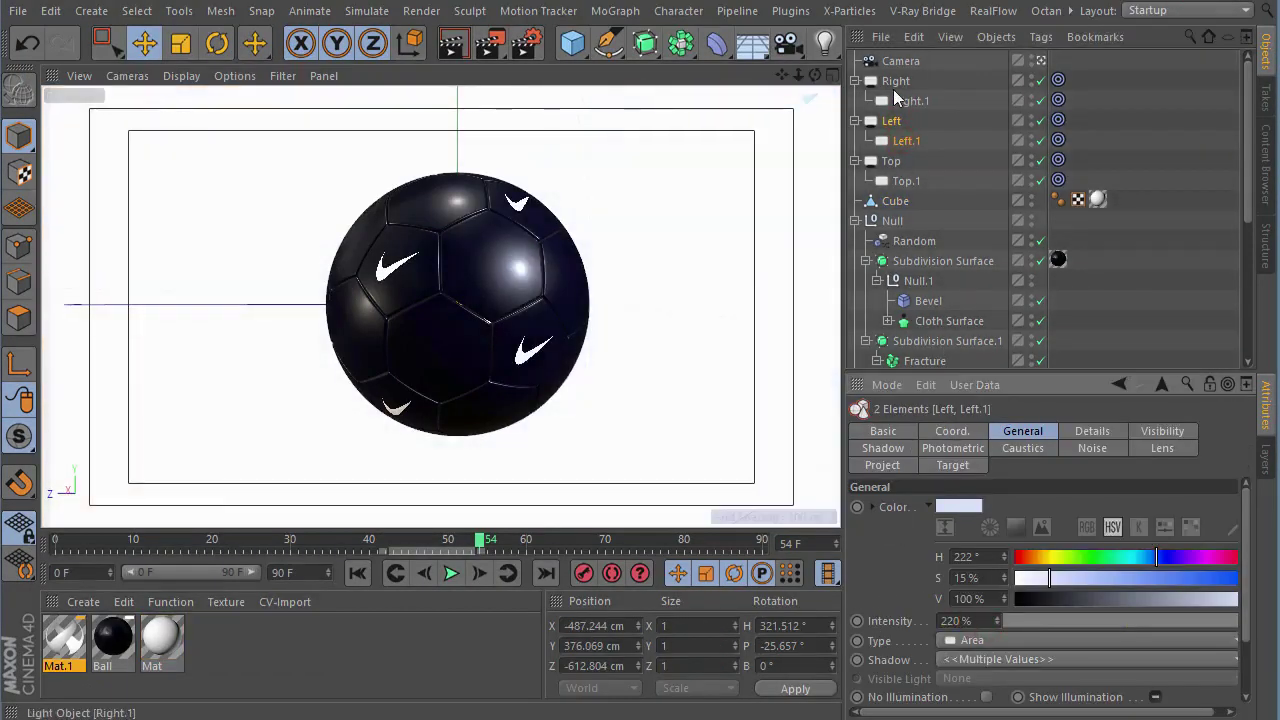
# - Set the Right and Right.1 area lights to 125% intensity and bring up Render Settings
pyautogui.click(895, 81)
pyautogui.keyDown('ctrl'); pyautogui.click(910, 101); pyautogui.keyUp('ctrl')
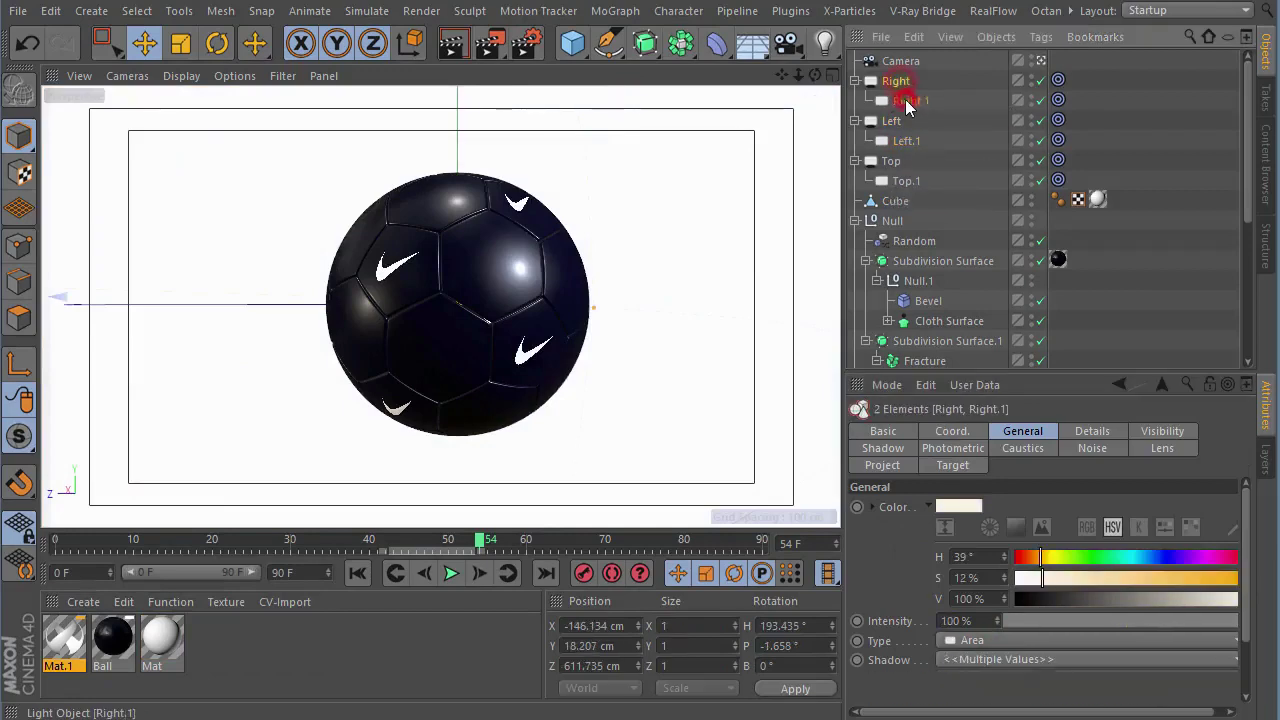
pyautogui.click(980, 621)
pyautogui.write('125')
pyautogui.press('Return')
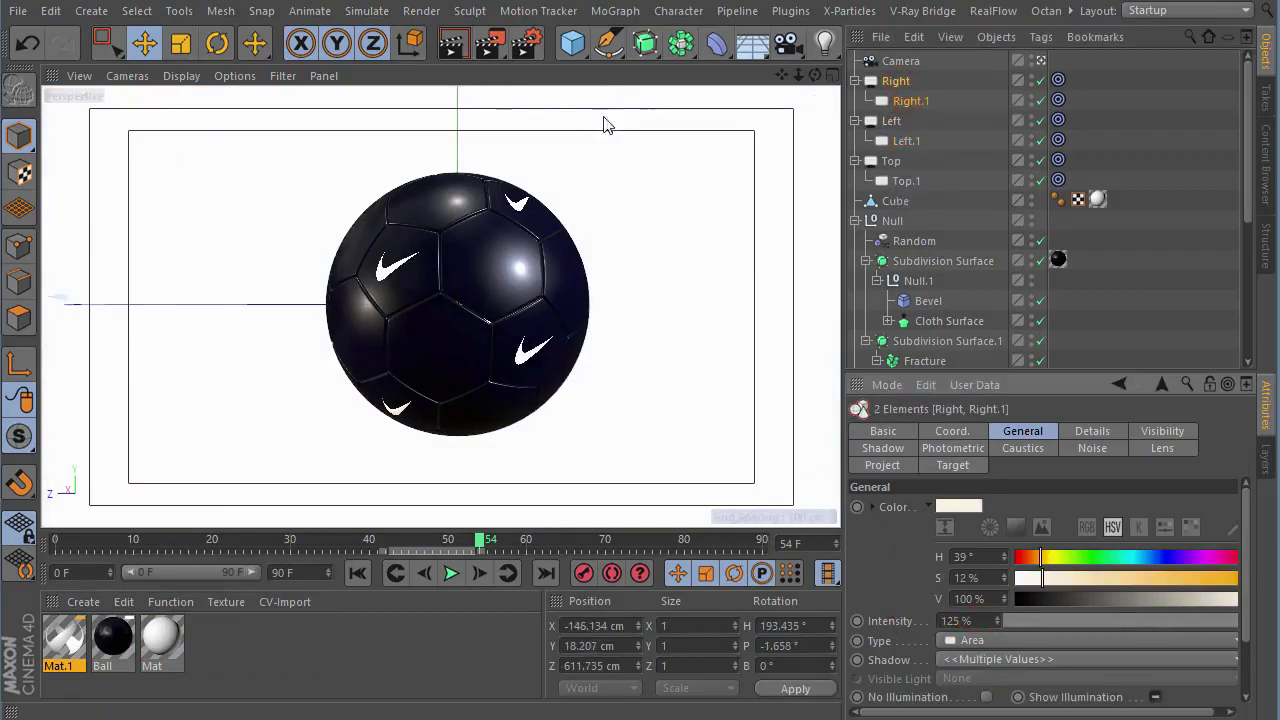
pyautogui.click(528, 42)
# - Switch anti-aliasing to Best, then render the camera view to the Picture Viewer at 1280x720
pyautogui.moveTo(503, 88); pyautogui.dragTo(486, 73)
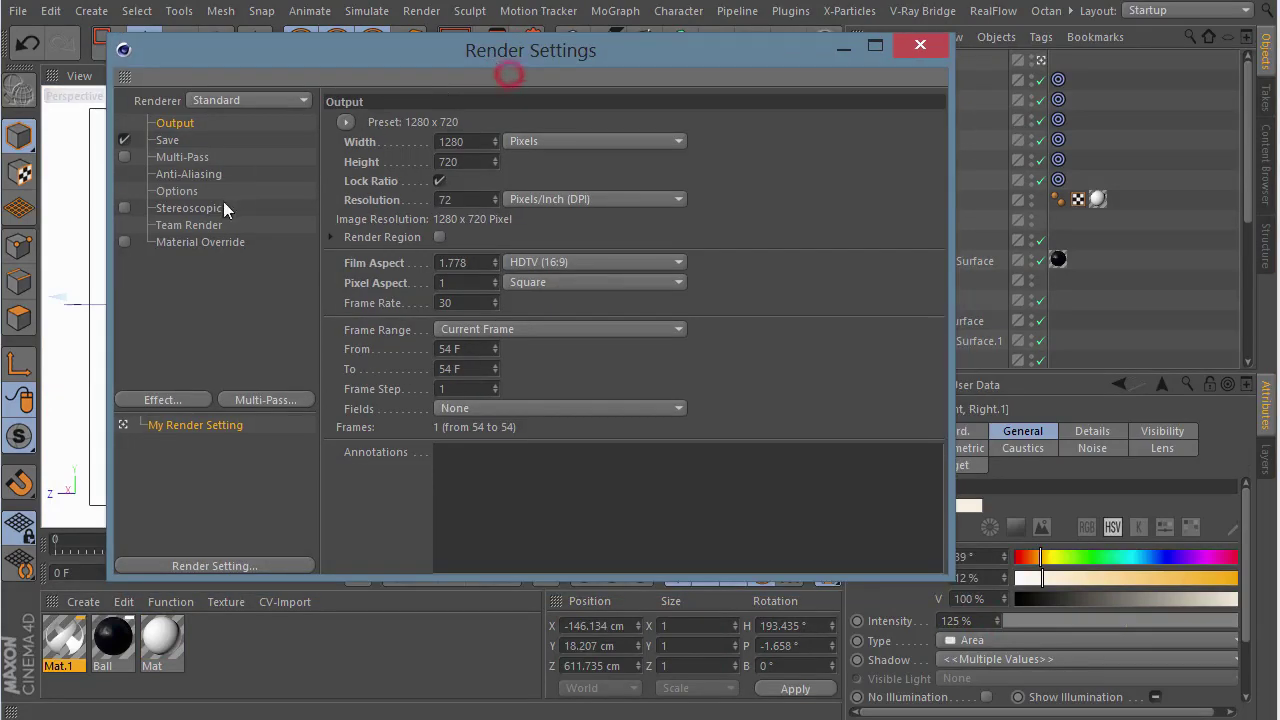
pyautogui.click(189, 174)
pyautogui.click(540, 122)
pyautogui.click(505, 160)
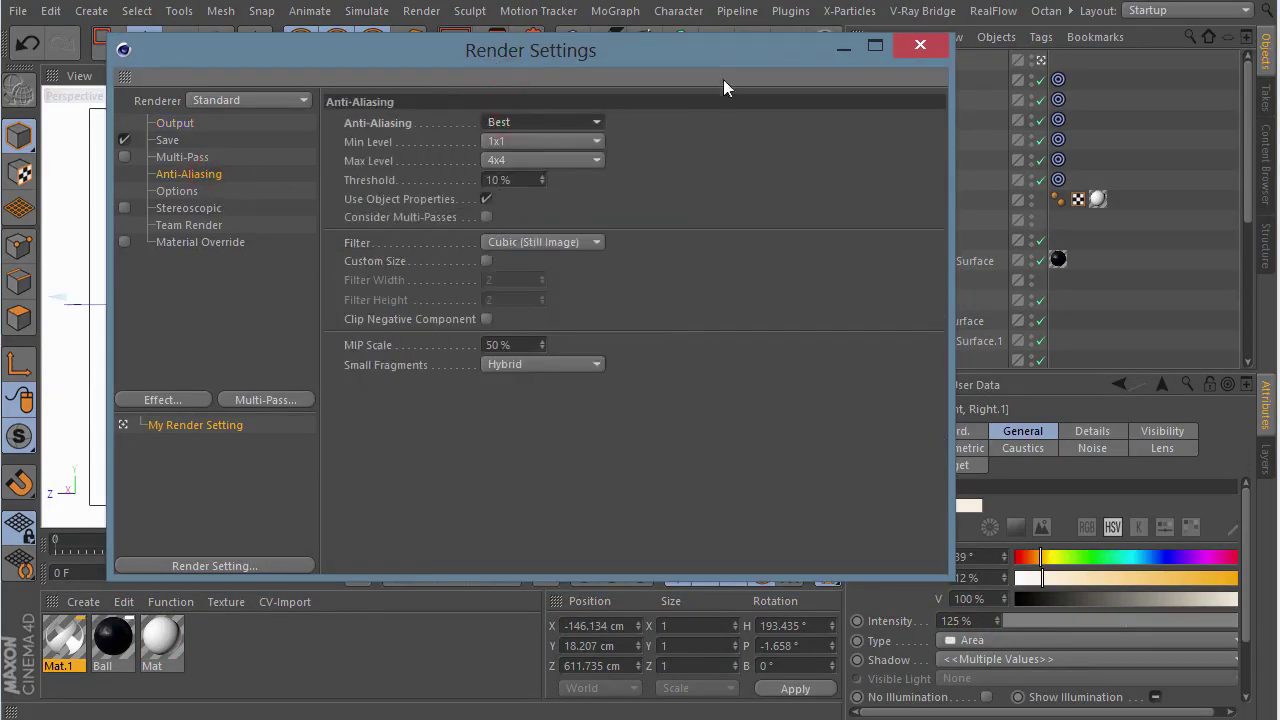
pyautogui.click(918, 46)
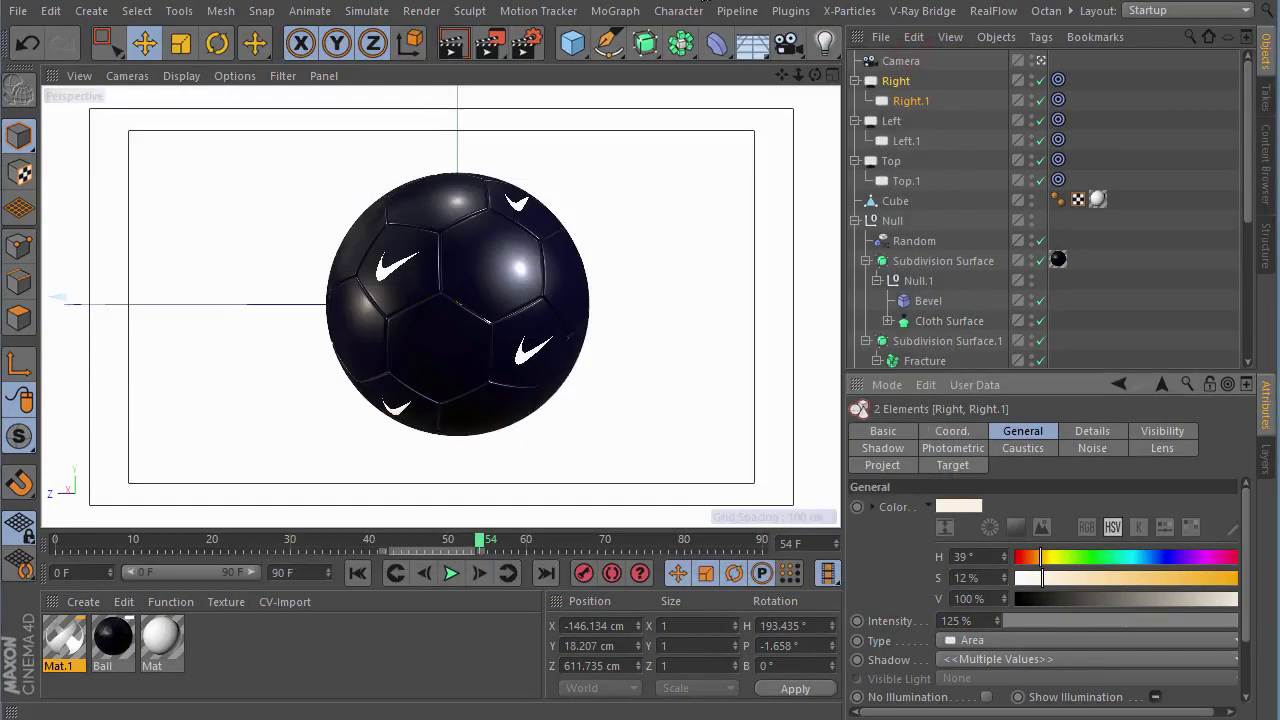
pyautogui.click(492, 45)
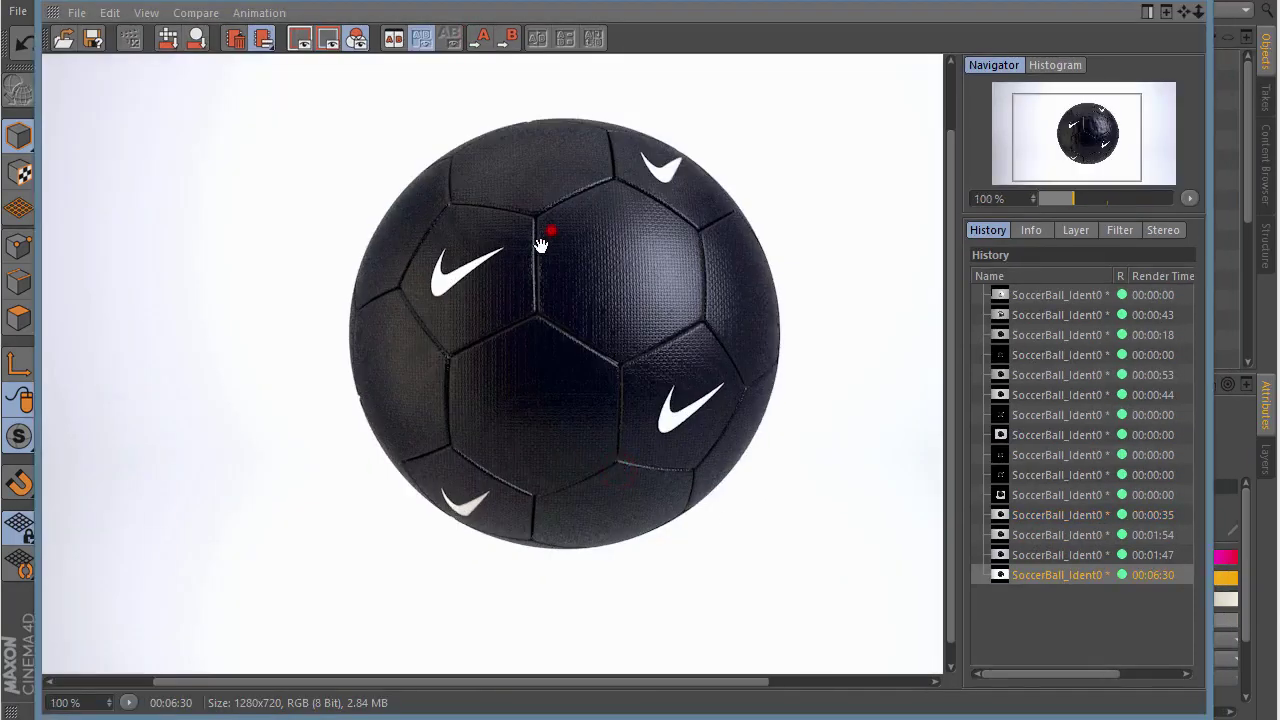
pyautogui.moveTo(540, 245); pyautogui.dragTo(538, 265)
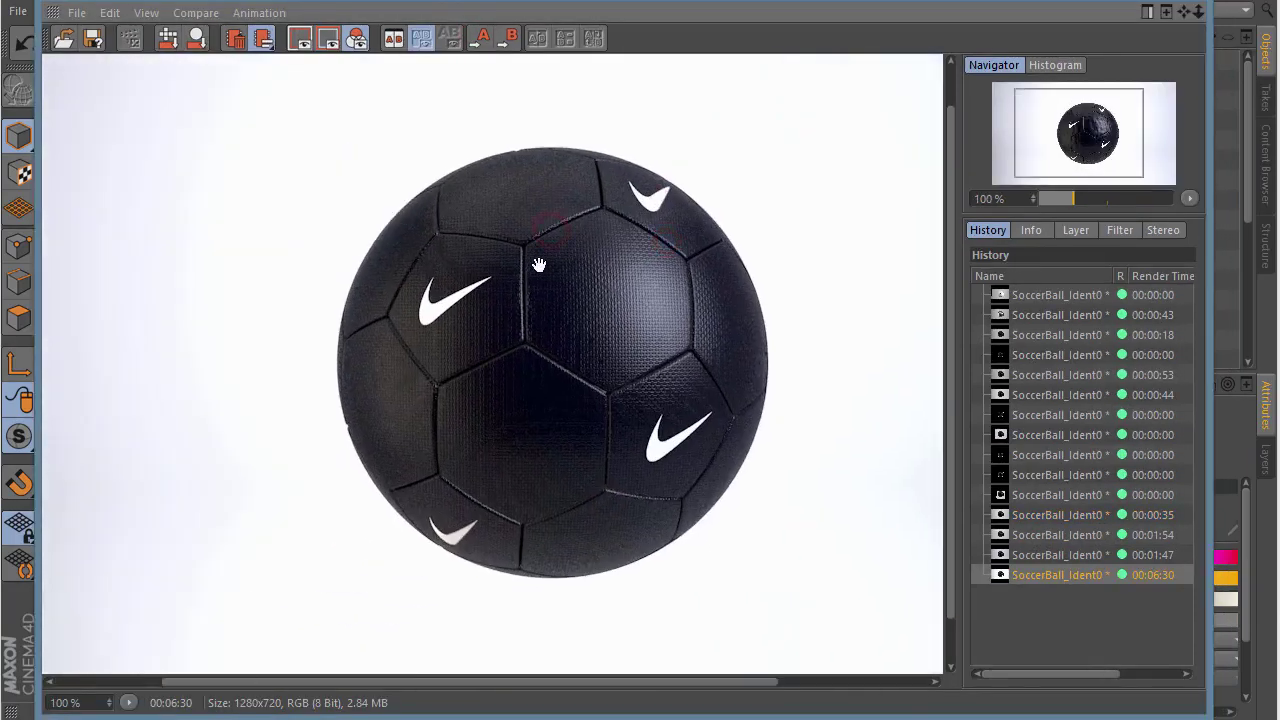